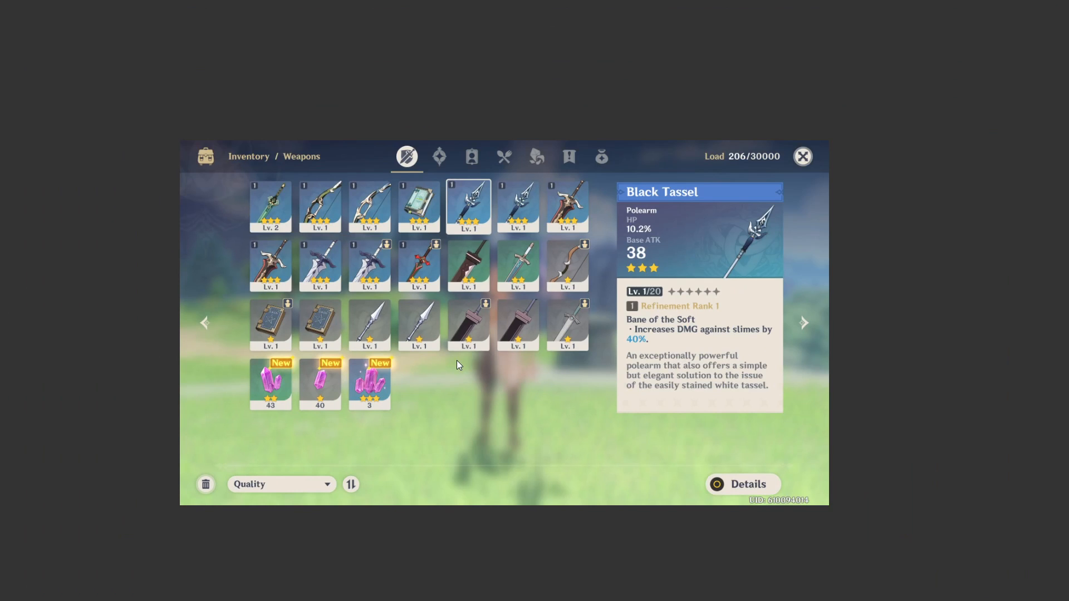
# Step: Create a new 1920 x 1080 px, 72 ppi document from the Web Large preset with an artboard
pyautogui.press('f')
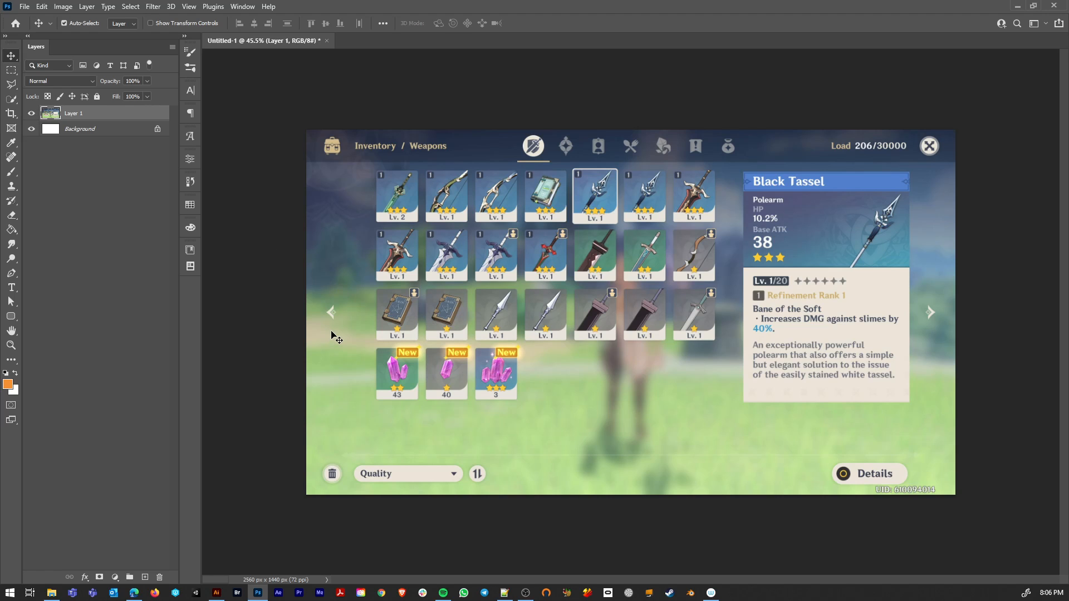
pyautogui.hotkey('ctrl', 'n')
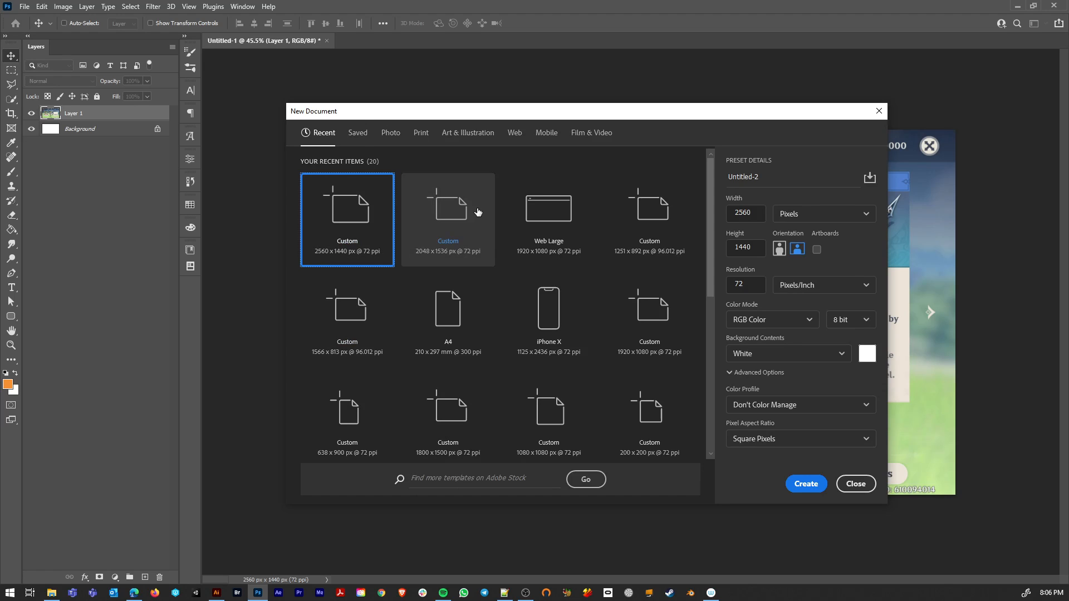
pyautogui.click(549, 214)
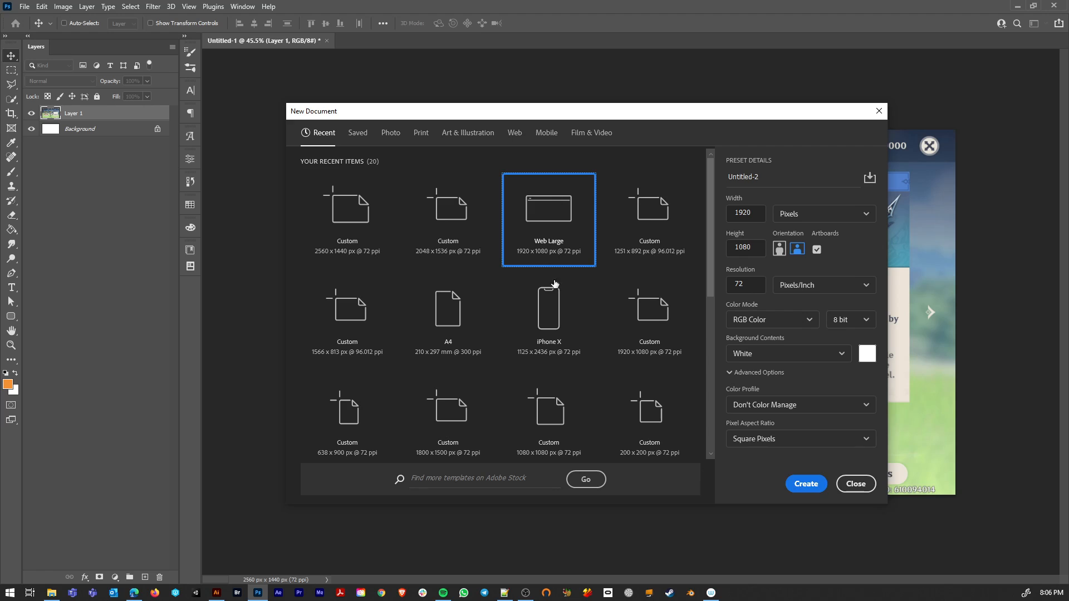
pyautogui.click(807, 485)
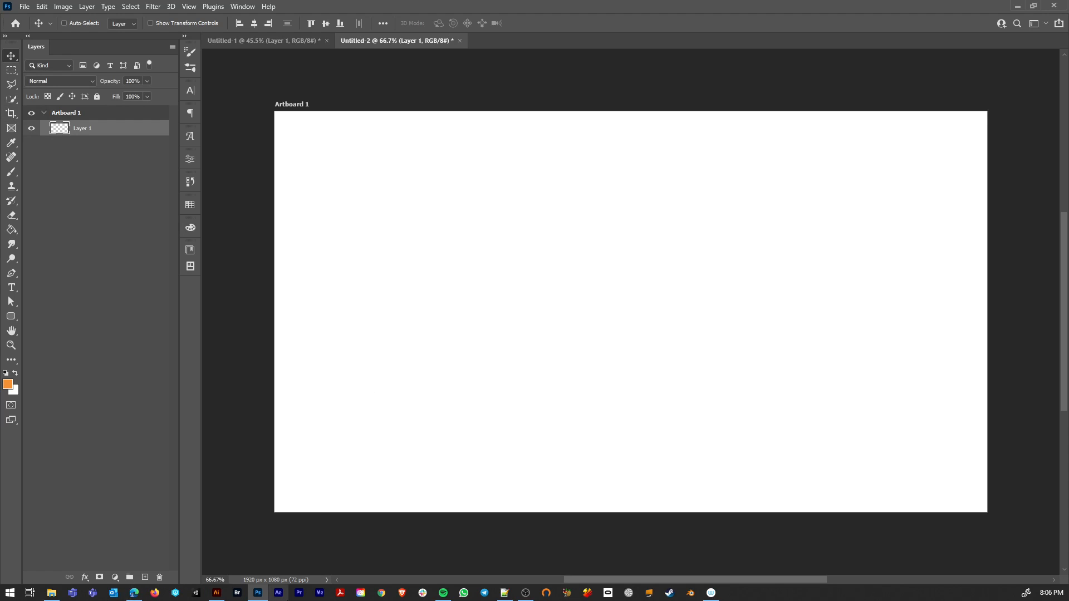
# Step: Switch to the browser to read the Wikipedia entry on the 2560 × 1440 QHD resolution, and return to the blank artboard in Photoshop
pyautogui.click(135, 593)
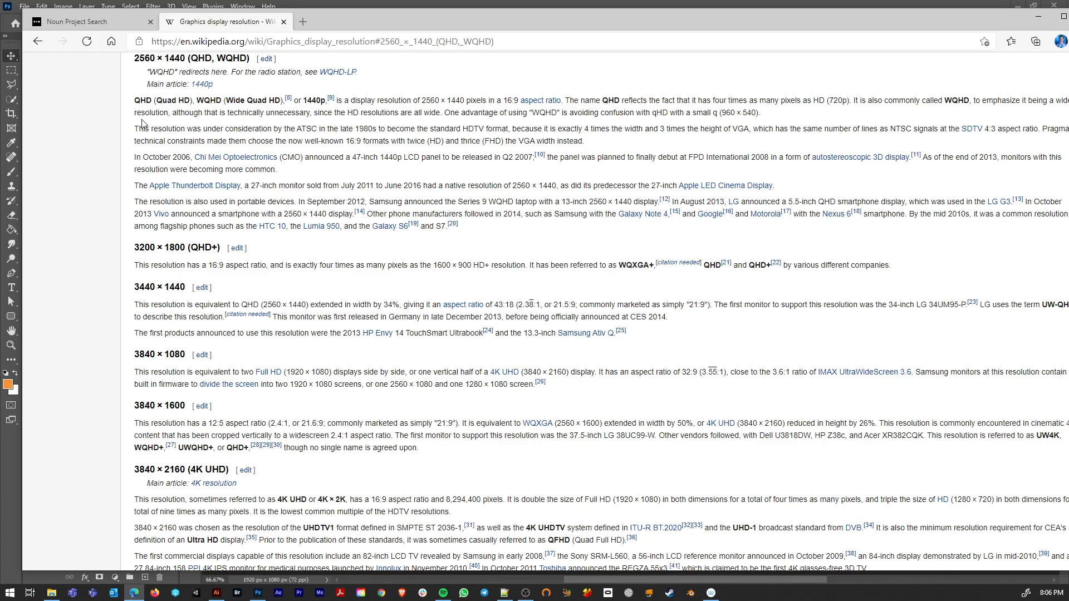
pyautogui.moveTo(135, 101); pyautogui.dragTo(466, 100)
pyautogui.click(444, 93)
pyautogui.click(1038, 16)
pyautogui.scroll(1, 515, 272)
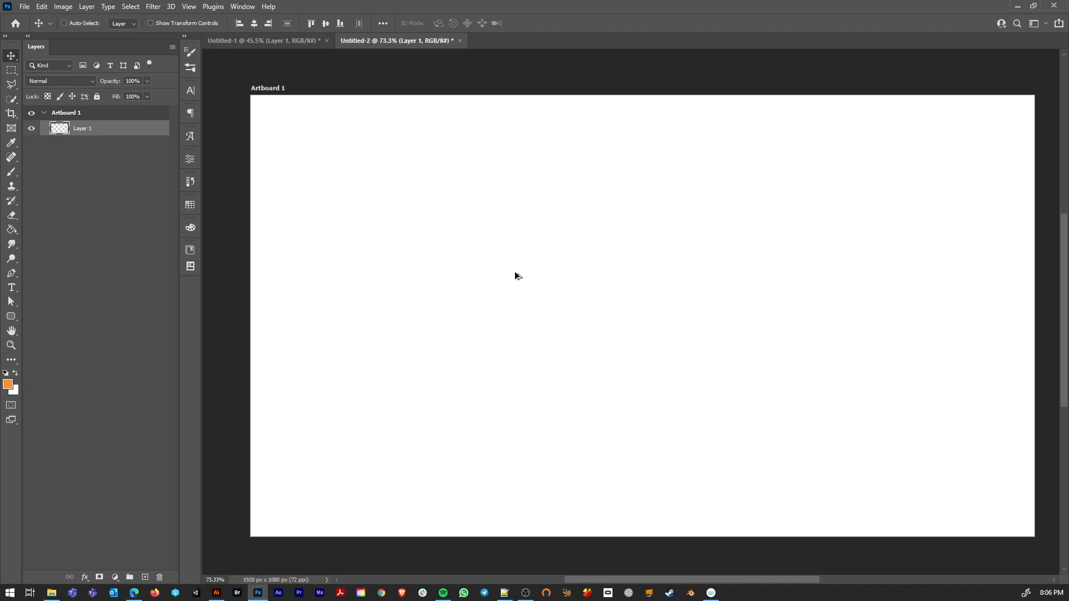
pyautogui.scroll(-1, 514, 272)
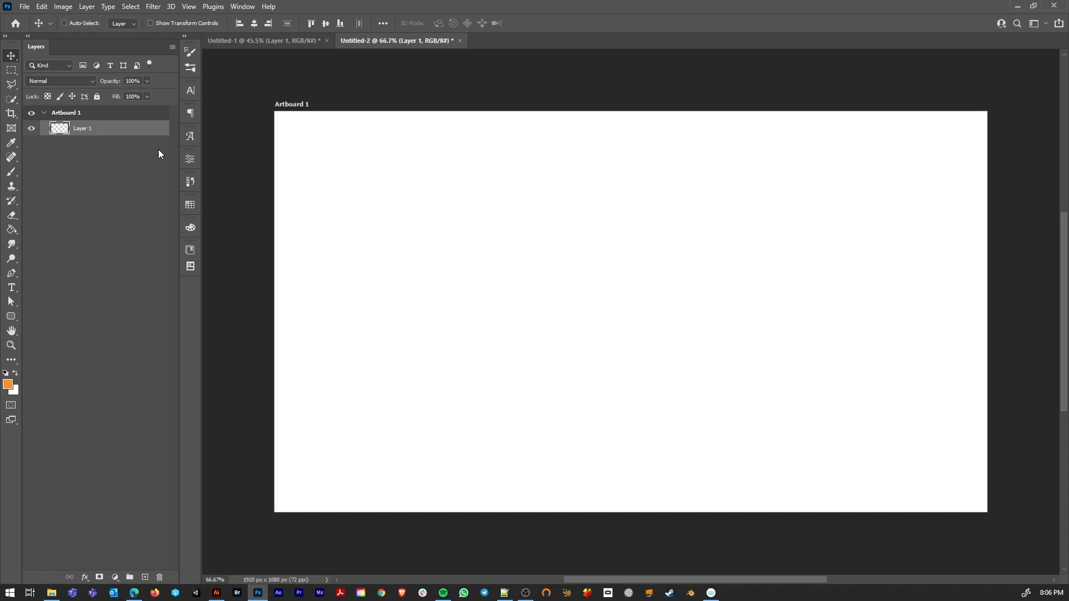
# Step: Check the inventory reference screenshot and draw a black header rectangle about 1973 x 167 px across the artboard's upper edge
pyautogui.click(232, 39)
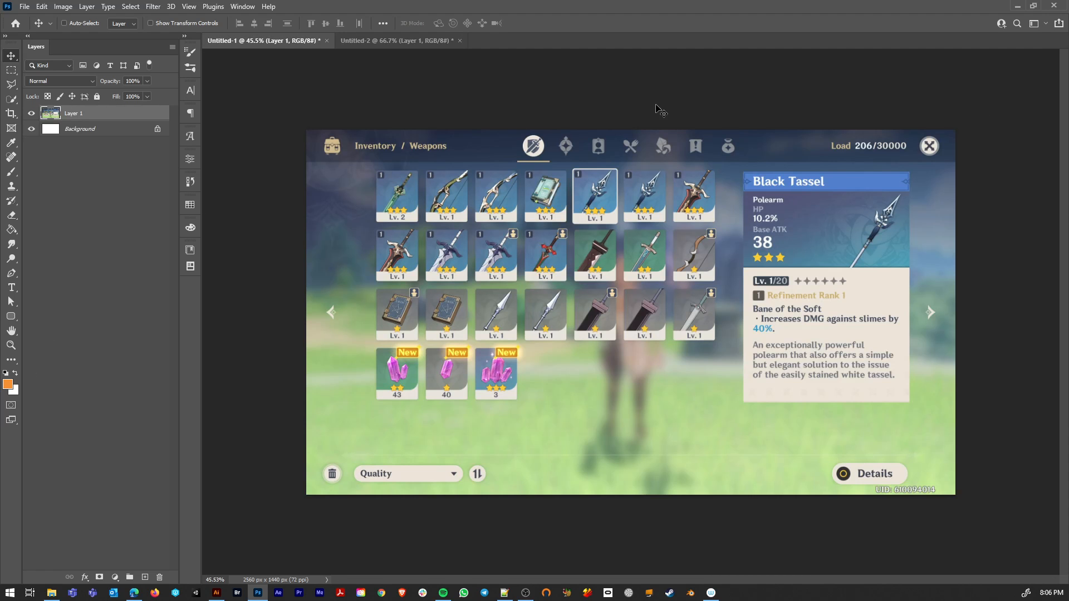
pyautogui.click(382, 39)
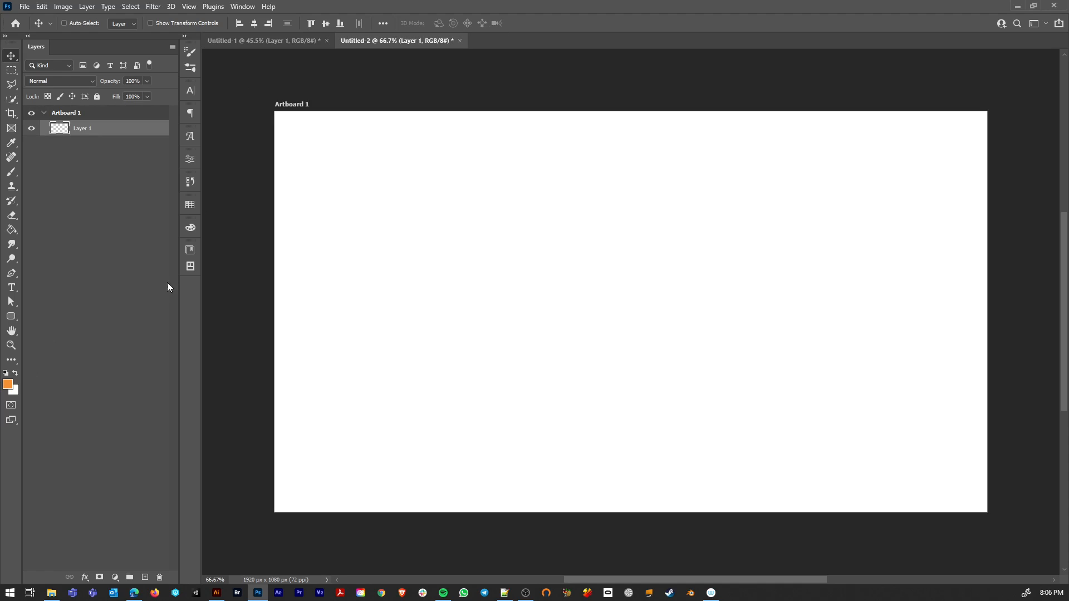
pyautogui.click(11, 316)
pyautogui.rightClick(11, 319)
pyautogui.click(44, 313)
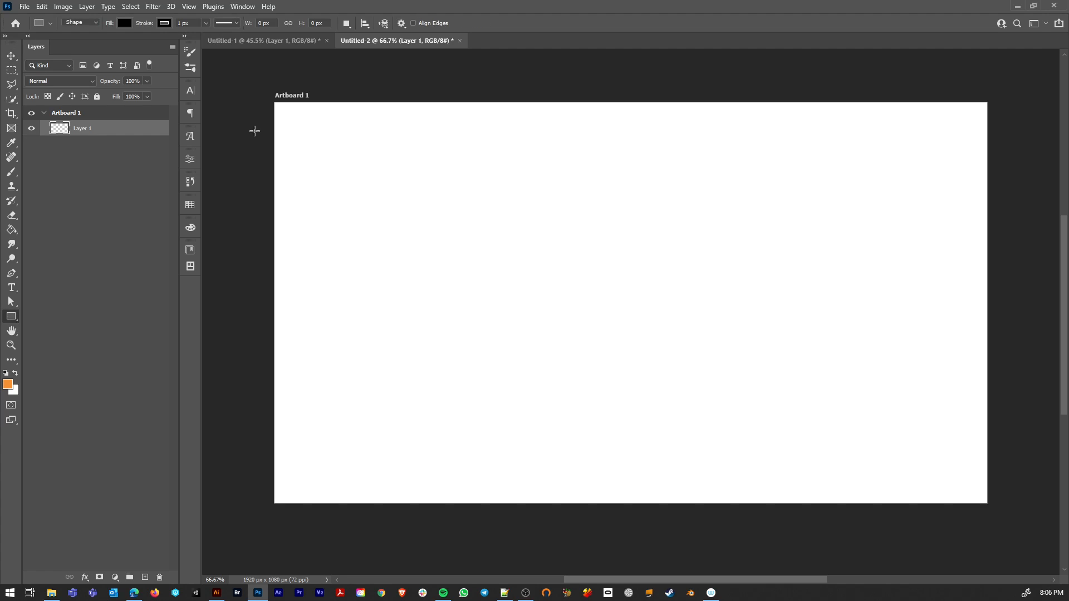
pyautogui.moveTo(264, 91); pyautogui.dragTo(997, 153)
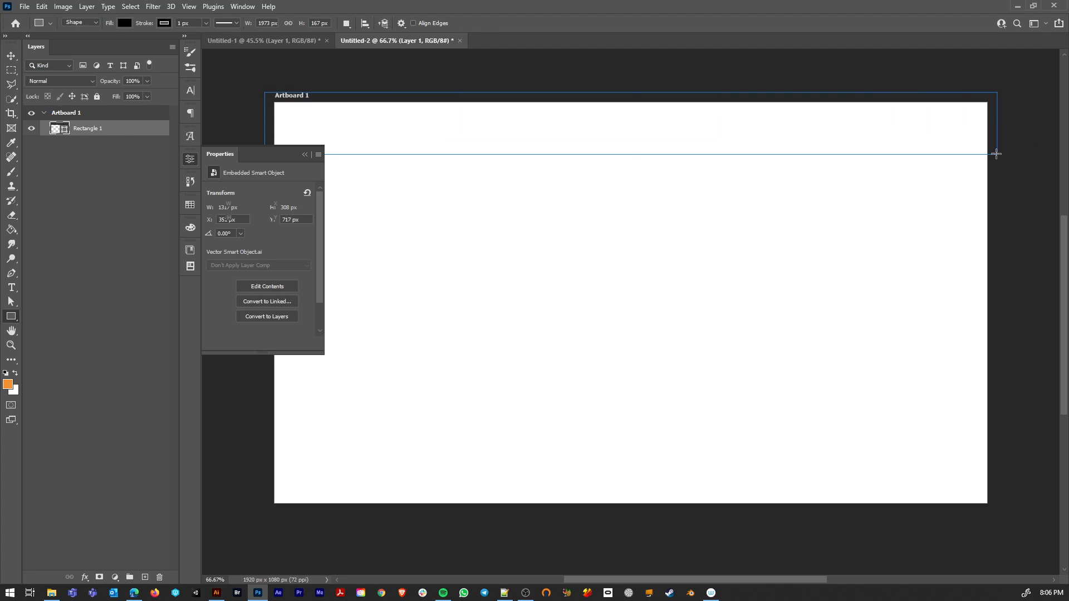
pyautogui.click(304, 154)
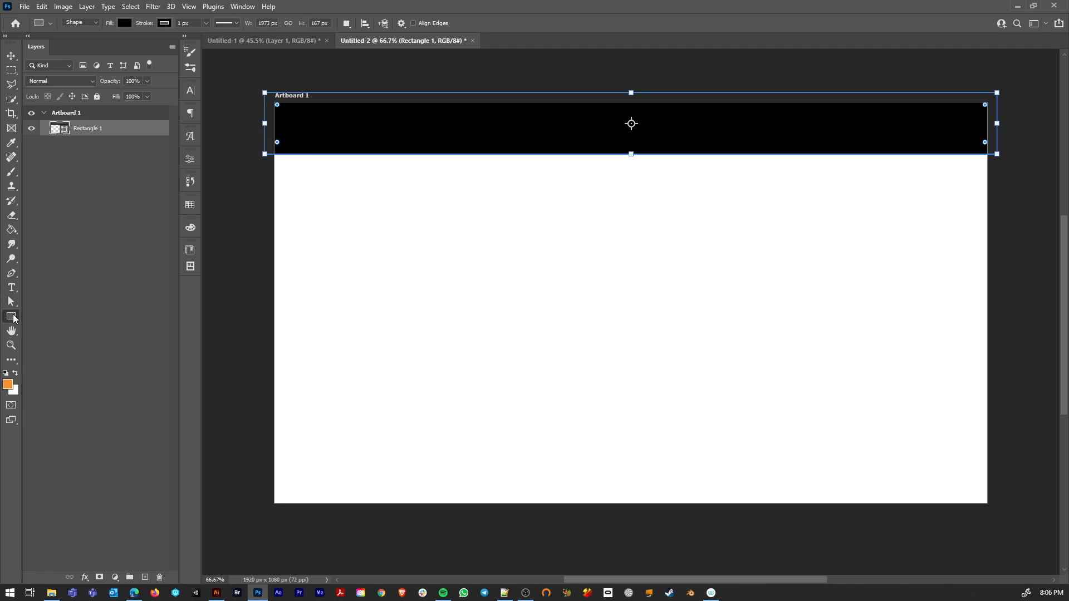
# Step: Draw a black rounded rectangle about 149 x 221 px below the header's left part, with a corner radius of 10.5 px
pyautogui.rightClick(11, 317)
pyautogui.click(61, 327)
pyautogui.moveTo(341, 175); pyautogui.dragTo(396, 258)
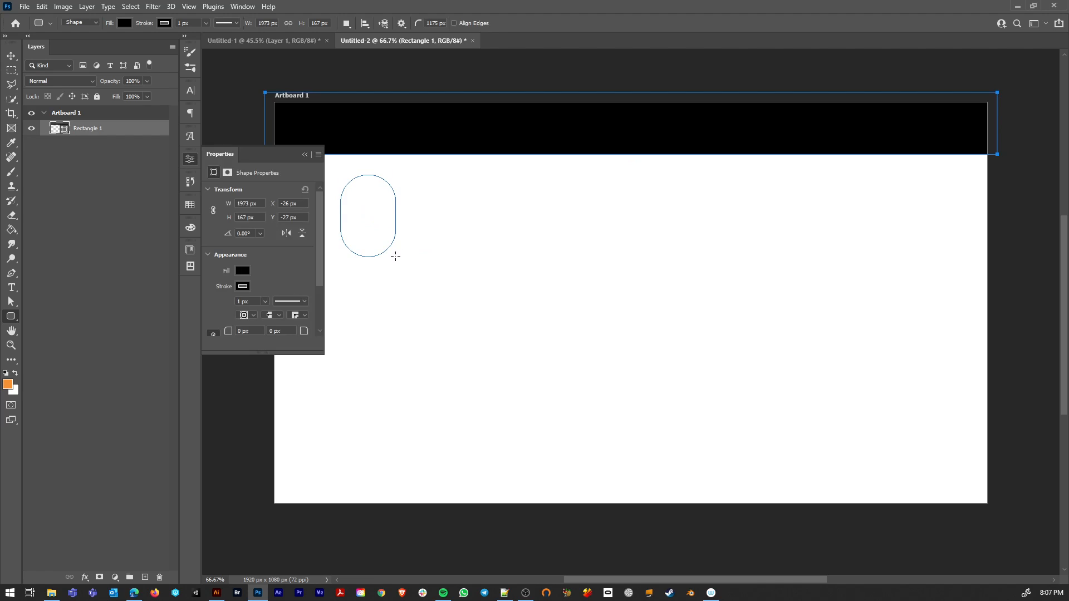
pyautogui.moveTo(227, 333); pyautogui.dragTo(193, 331)
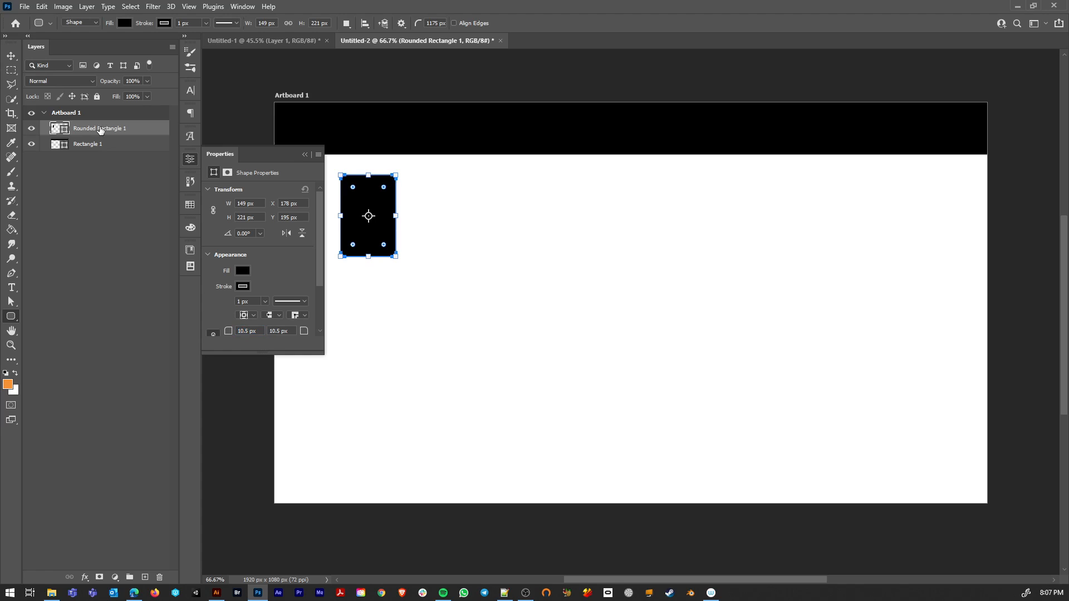
pyautogui.click(11, 55)
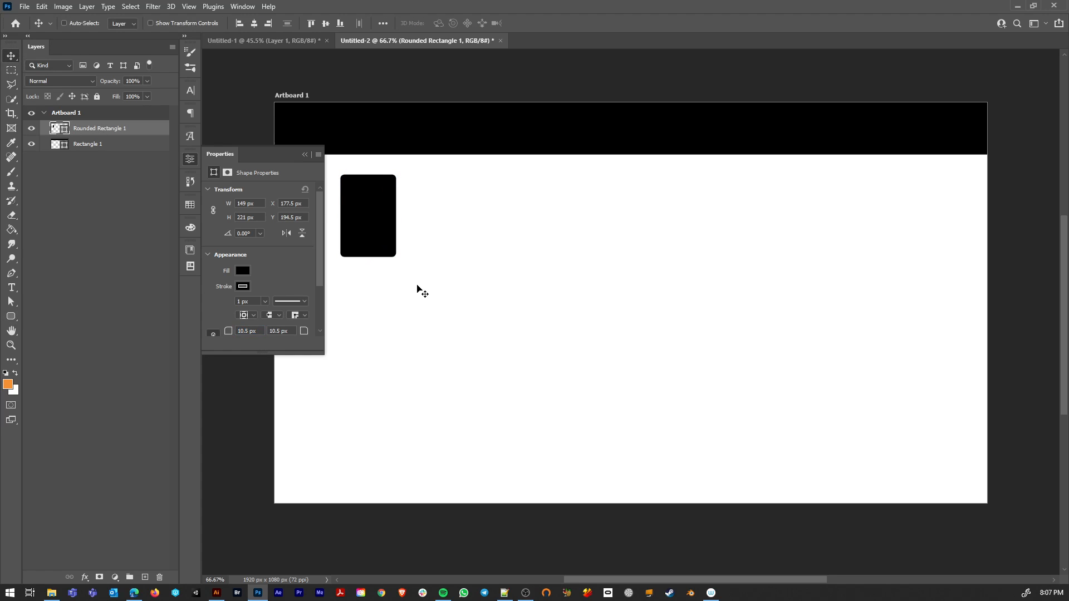
pyautogui.click(305, 154)
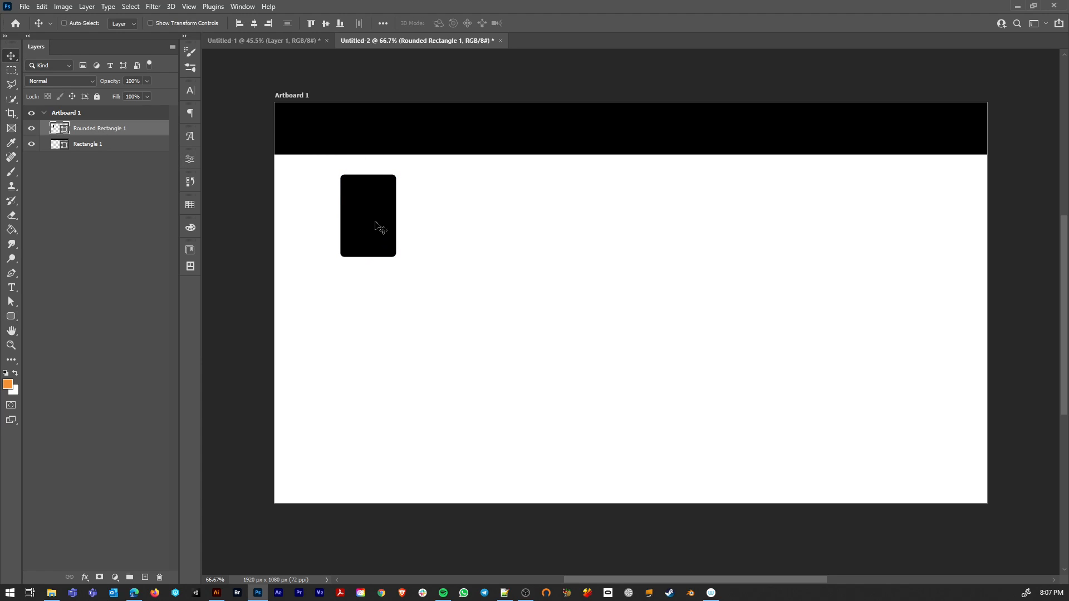
# Step: Duplicate the rounded rectangle horizontally to form an evenly spaced row of four item slots
pyautogui.keyDown('alt'); pyautogui.moveTo(369, 227); pyautogui.dragTo(561, 223); pyautogui.keyUp('alt')
pyautogui.keyDown('shift'); pyautogui.click(131, 147); pyautogui.keyUp('shift')
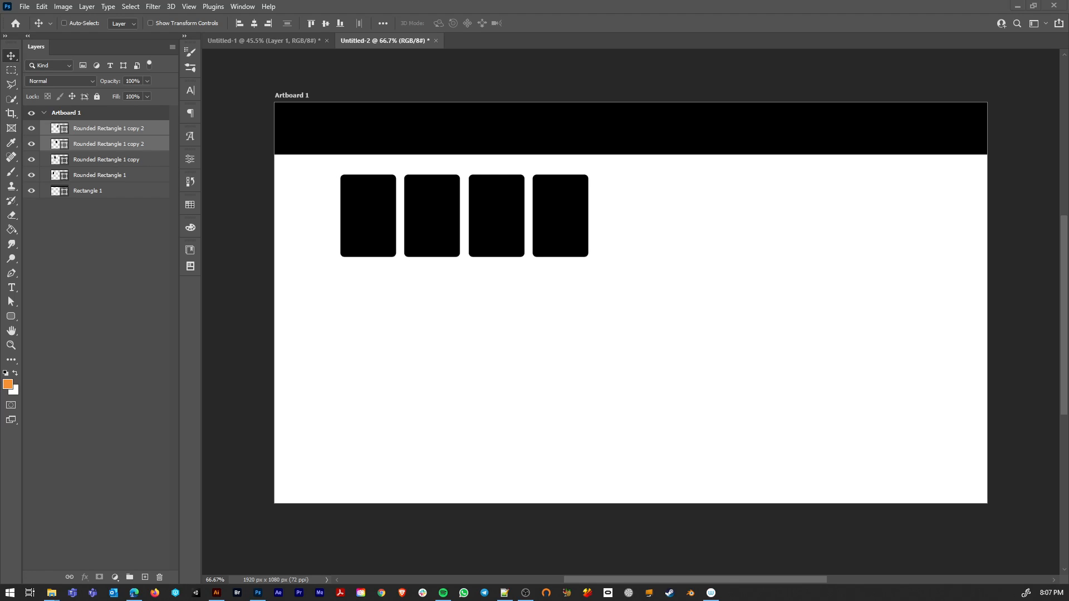
pyautogui.click(503, 310)
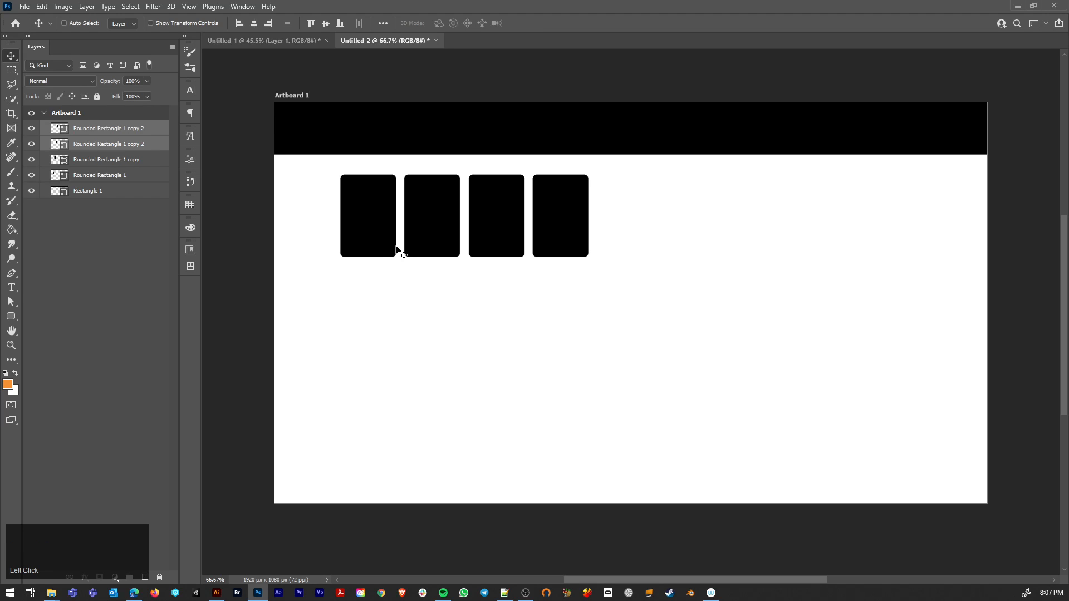
# Step: Group the four rounded rectangle layers, leaving the header rectangle outside the group
pyautogui.keyDown('ctrl'); pyautogui.click(76, 176); pyautogui.keyUp('ctrl')
pyautogui.keyDown('ctrl'); pyautogui.click(117, 158); pyautogui.keyUp('ctrl')
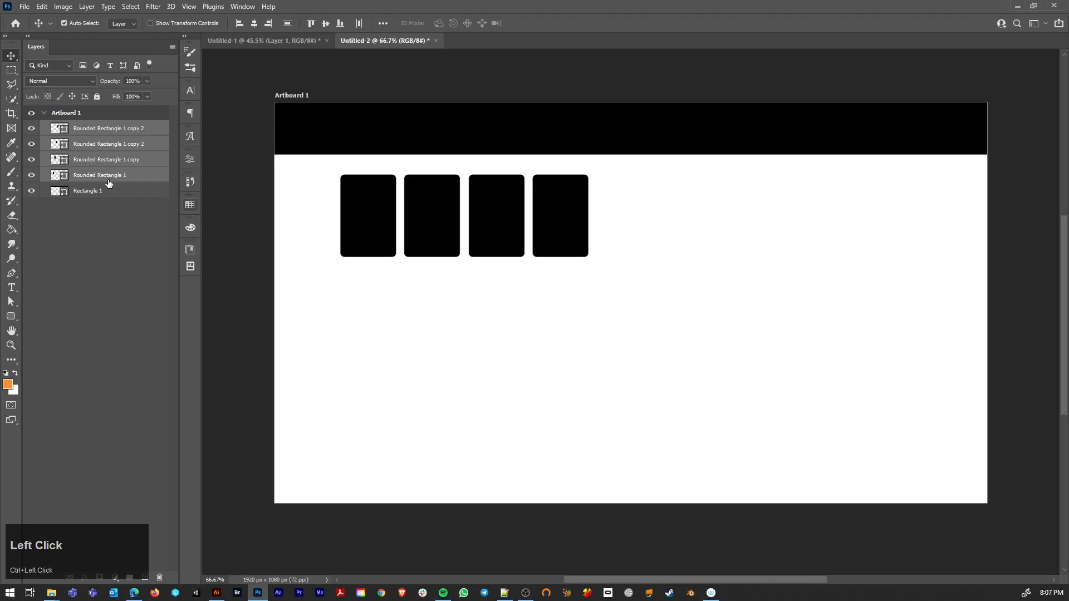
pyautogui.press('ctrl')
pyautogui.hotkey('ctrl', 'g')
pyautogui.click(307, 178)
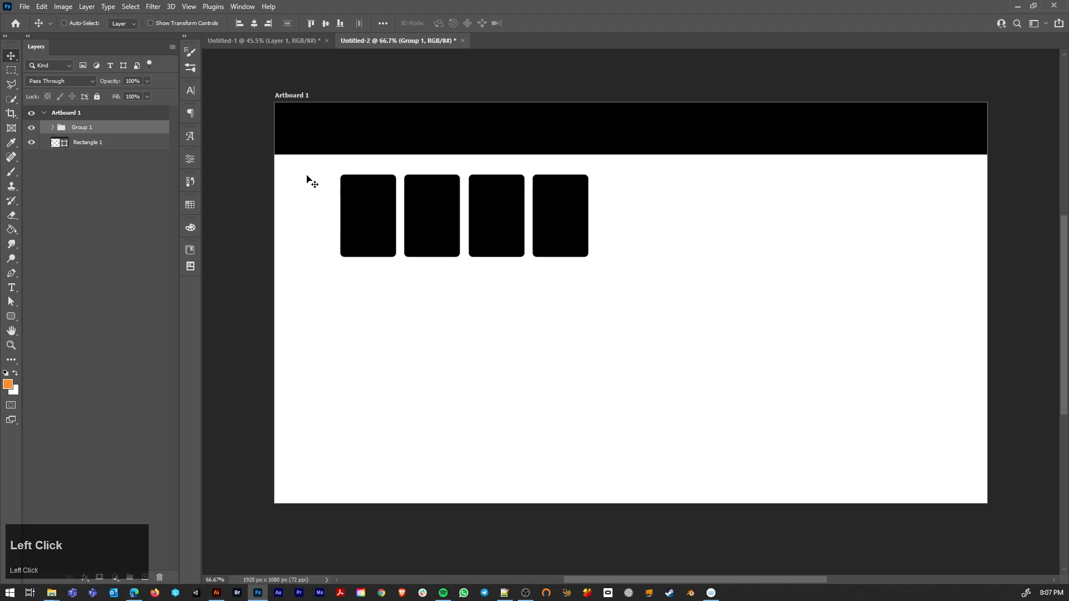
# Step: Check the inventory reference and duplicate the four grouped slots alongside the originals to make a row of eight
pyautogui.click(239, 40)
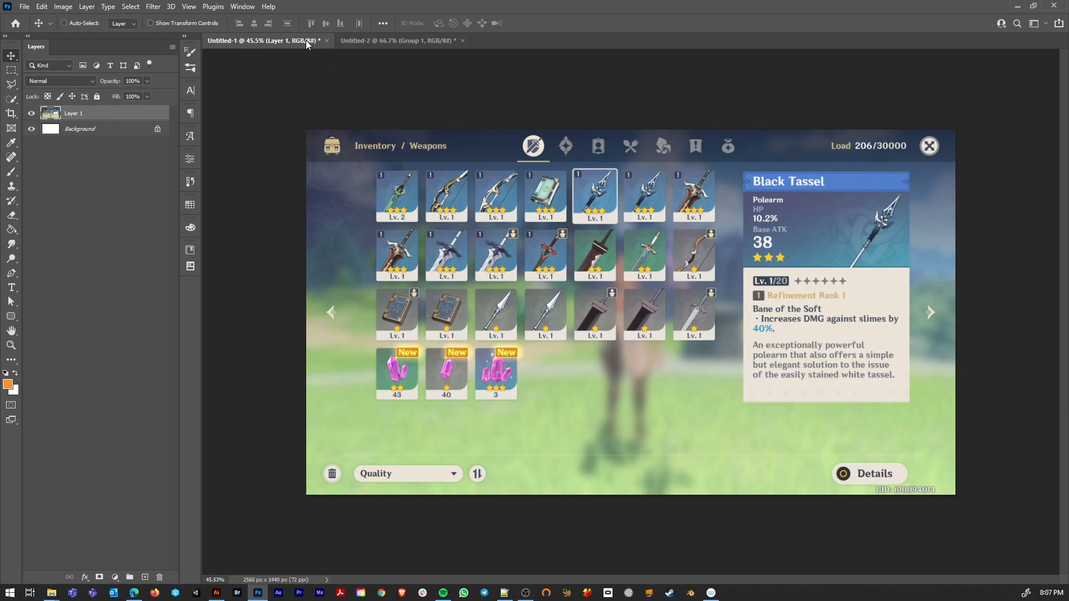
pyautogui.click(366, 42)
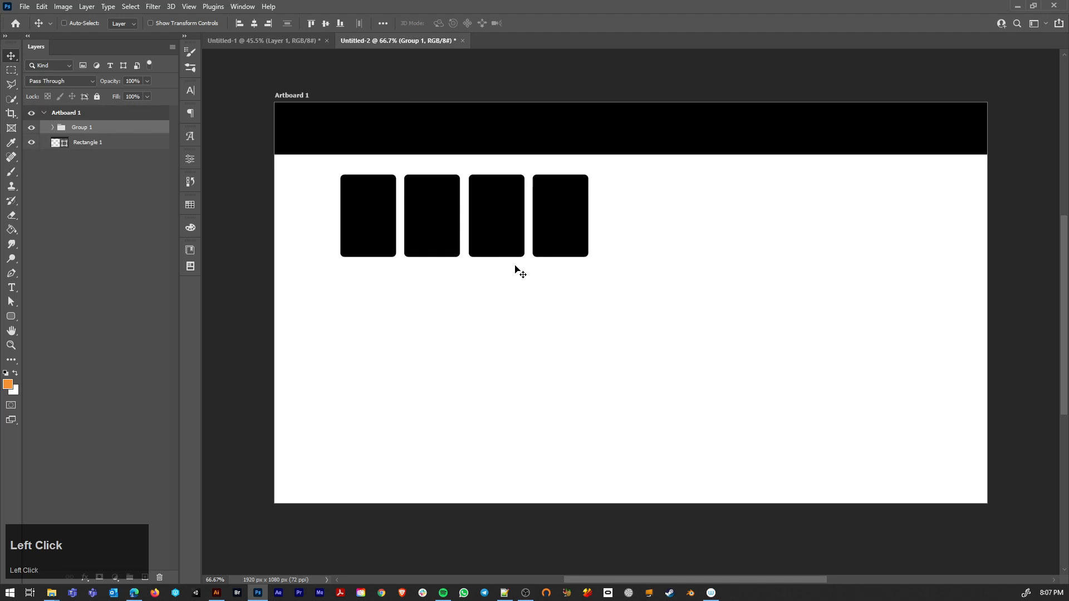
pyautogui.click(54, 128)
pyautogui.click(106, 142)
pyautogui.keyDown('shift'); pyautogui.click(136, 190); pyautogui.keyUp('shift')
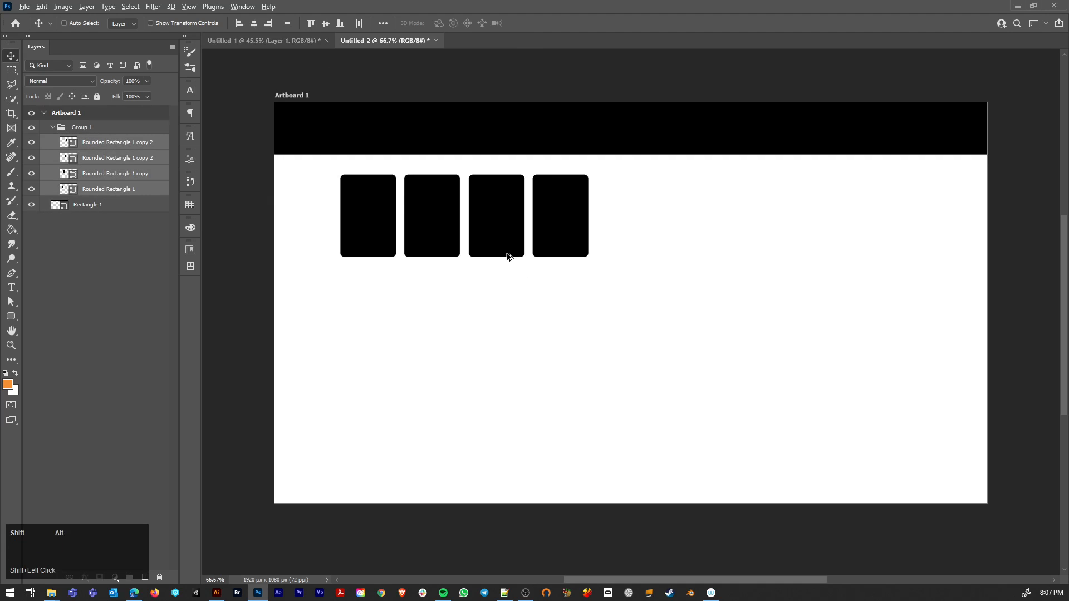
pyautogui.moveTo(506, 251); pyautogui.dragTo(754, 247)
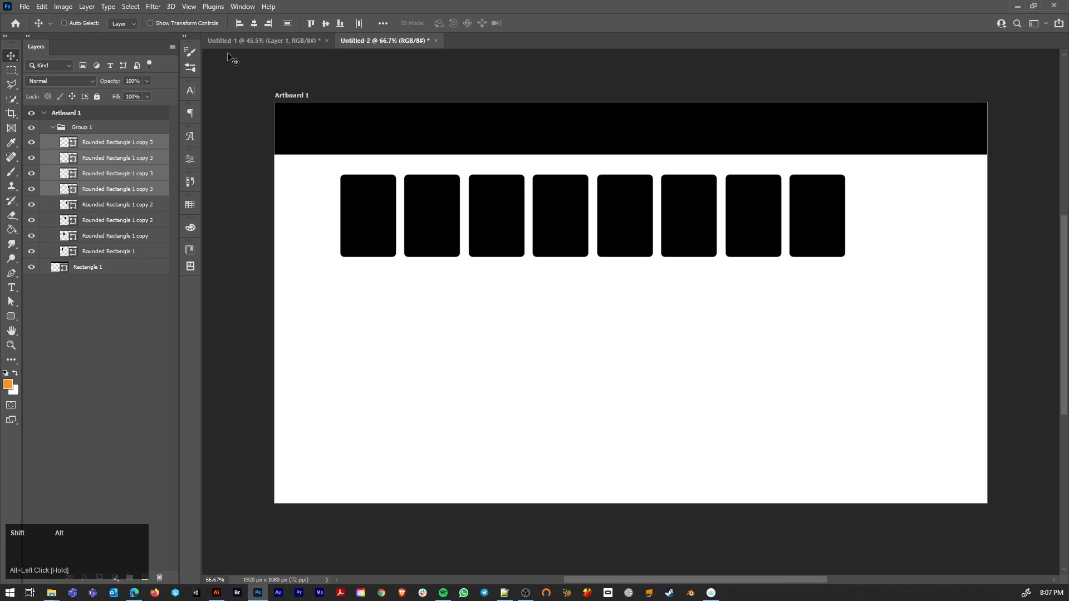
# Step: Turn on the display of Smart Guides
pyautogui.click(242, 6)
pyautogui.moveTo(222, 5)
pyautogui.moveTo(190, 7)
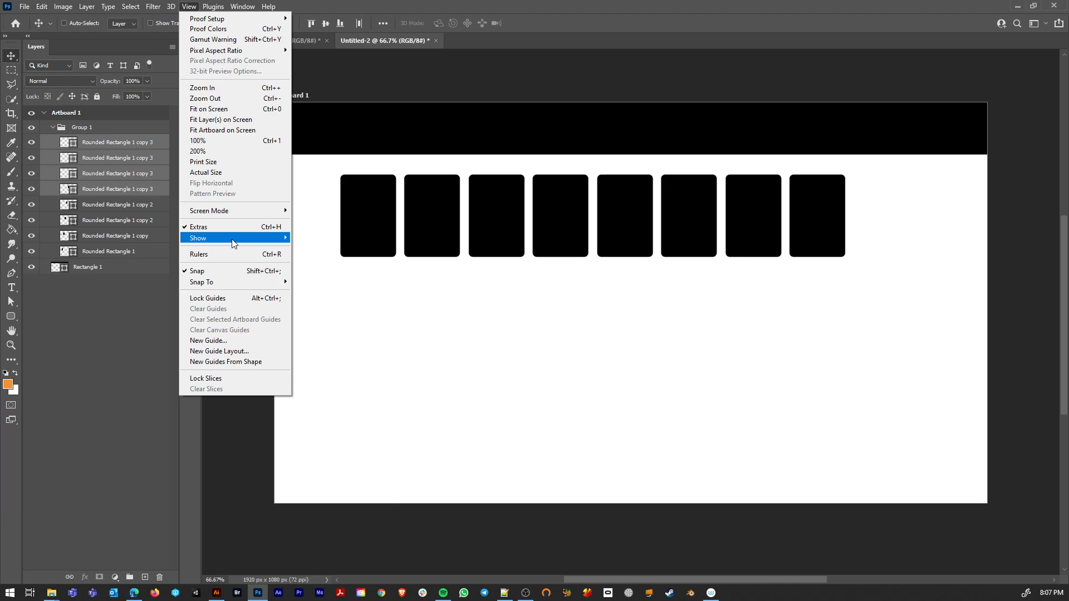
pyautogui.moveTo(286, 239)
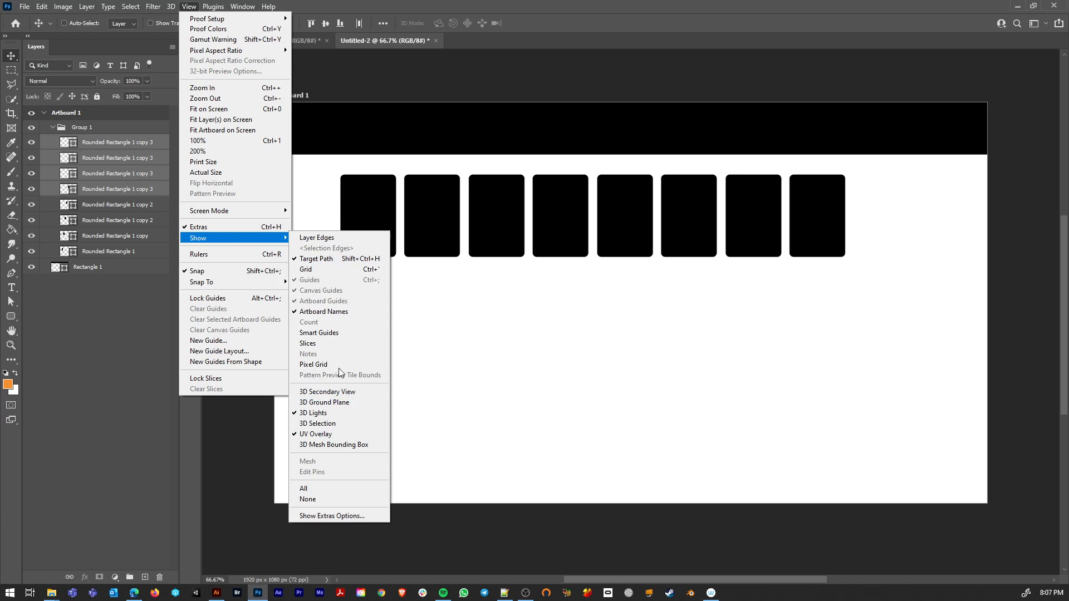
pyautogui.click(334, 333)
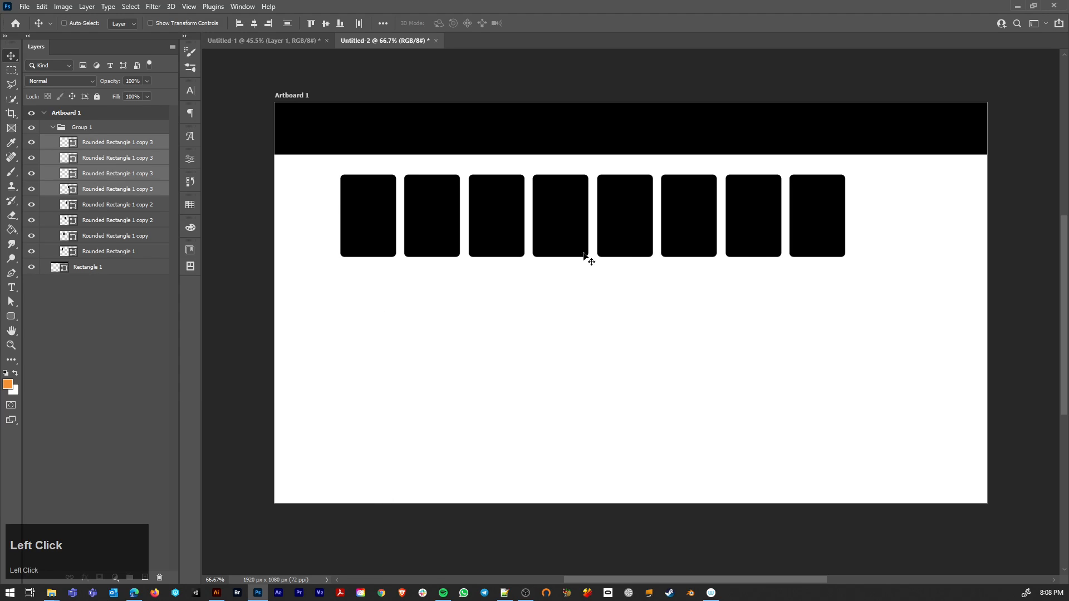
# Step: Delete the rightmost rounded rectangle from the row, leaving seven item slots
pyautogui.moveTo(620, 233); pyautogui.dragTo(619, 232)
pyautogui.click(93, 249)
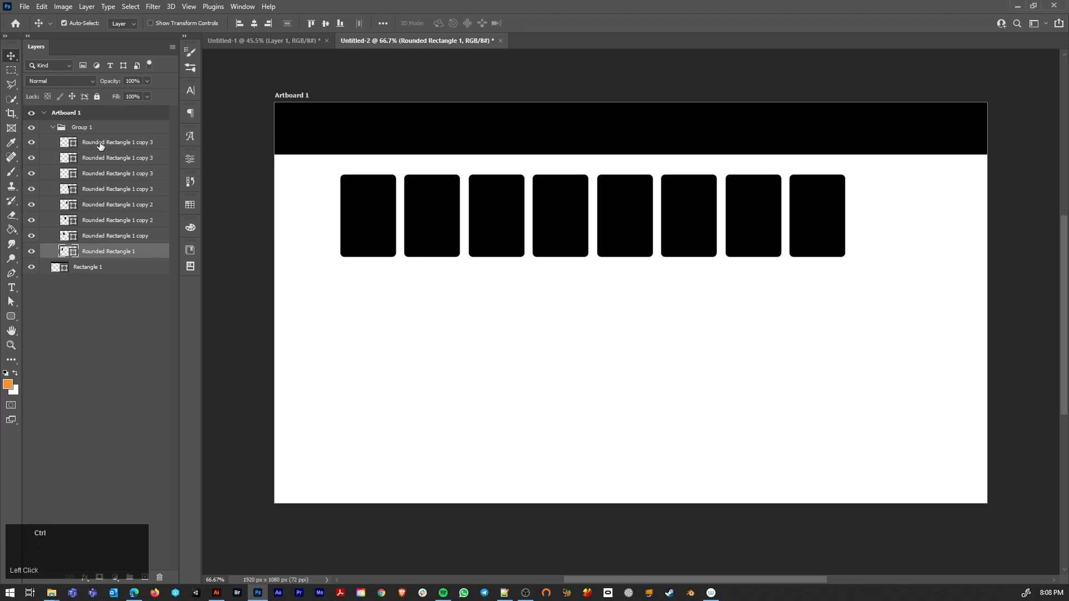
pyautogui.click(51, 129)
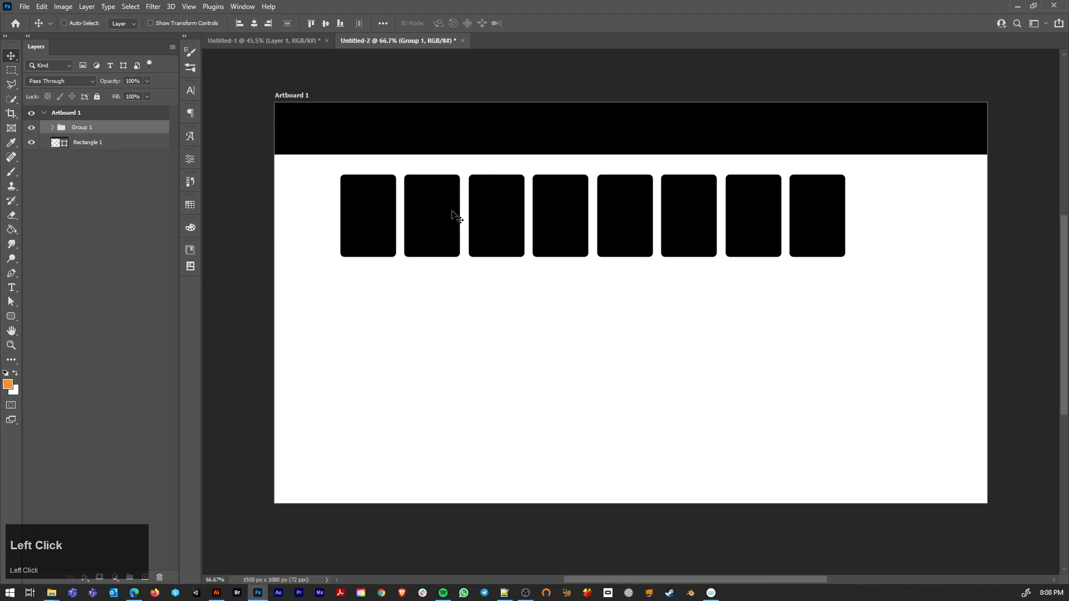
pyautogui.keyDown('ctrl'); pyautogui.click(858, 277); pyautogui.keyUp('ctrl')
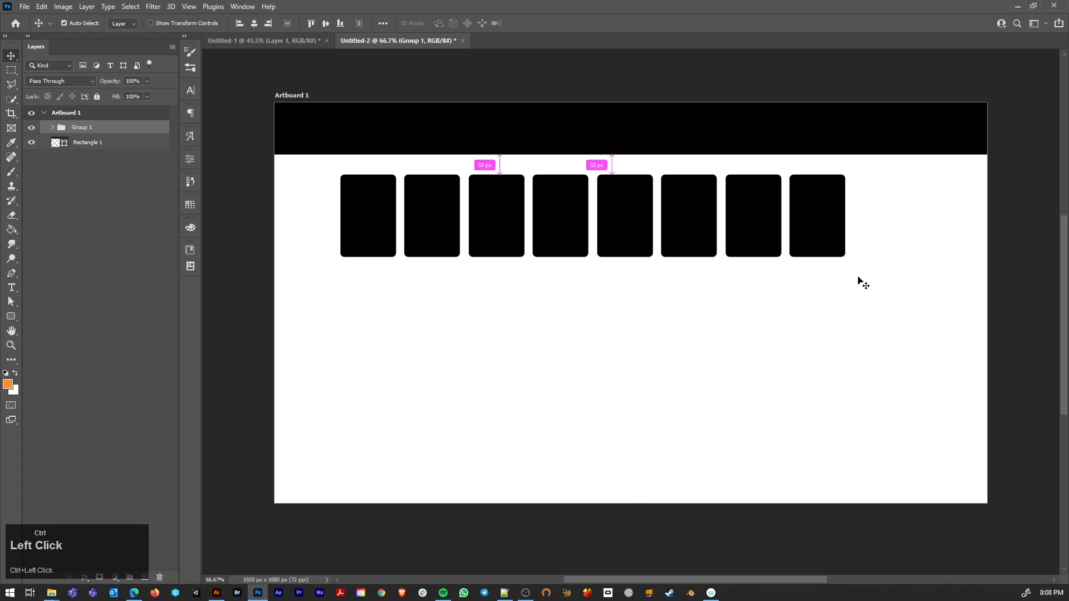
pyautogui.keyDown('ctrl'); pyautogui.click(812, 216); pyautogui.keyUp('ctrl')
pyautogui.press('Delete')
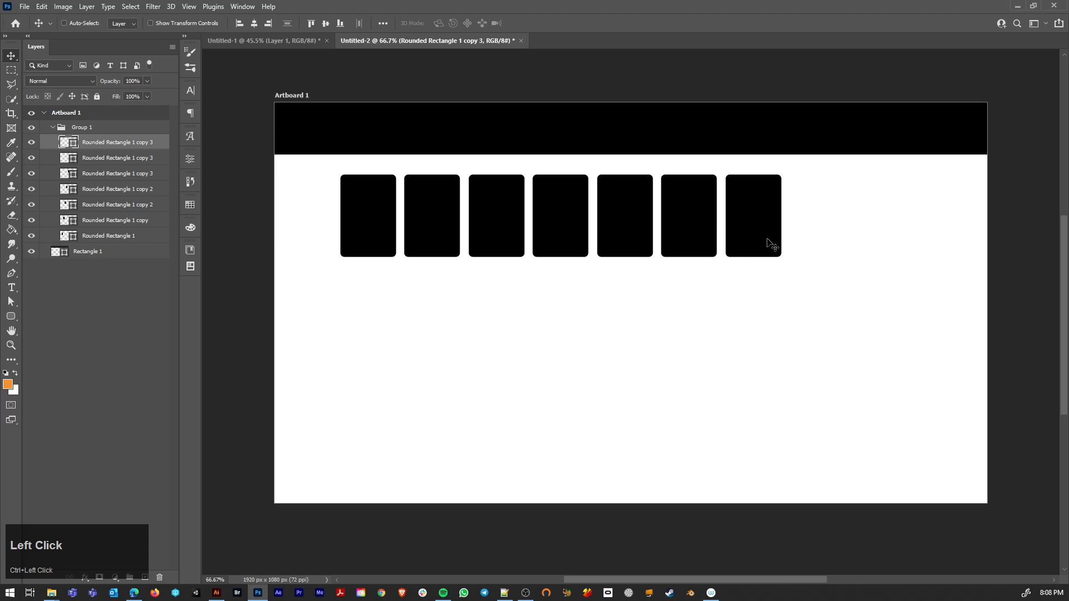
# Step: Scale the whole group of seven slots down proportionally, keeping its upper-left corner in place
pyautogui.click(101, 128)
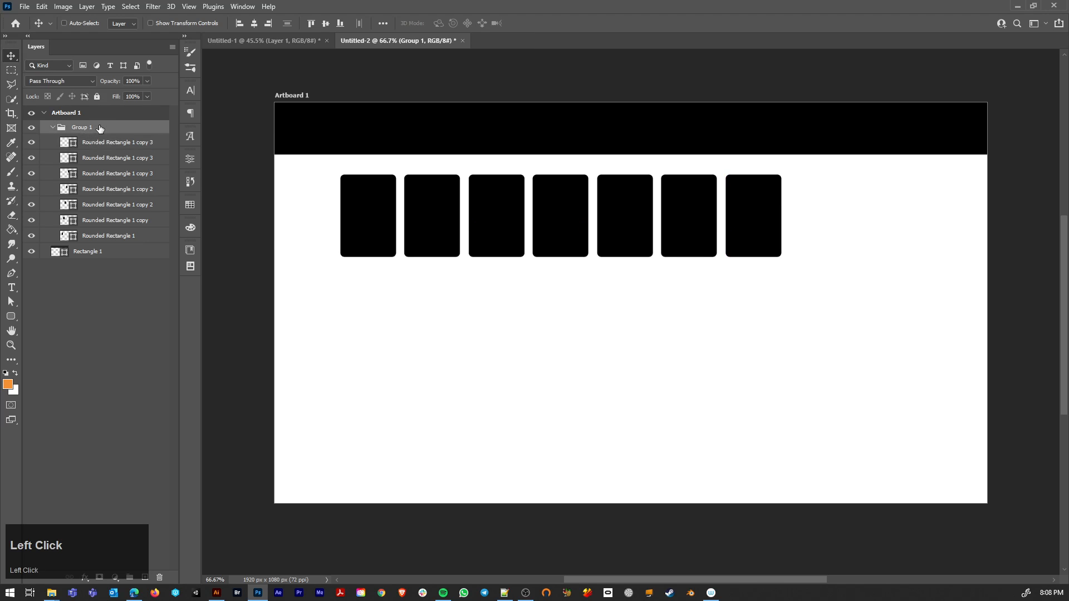
pyautogui.hotkey('ctrl', 't')
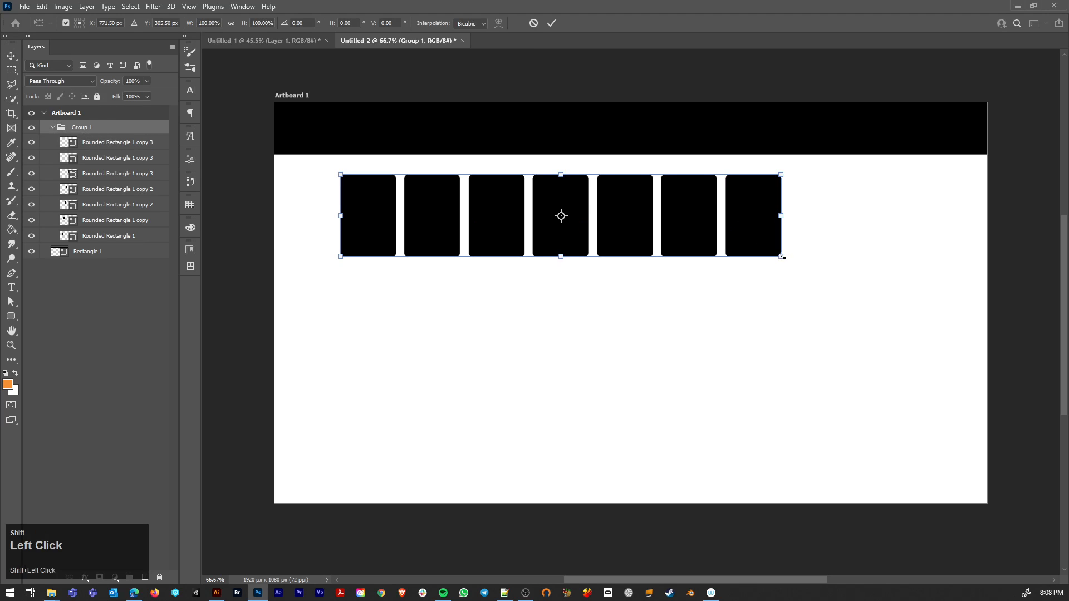
pyautogui.moveTo(783, 257); pyautogui.dragTo(704, 225)
pyautogui.press('Return')
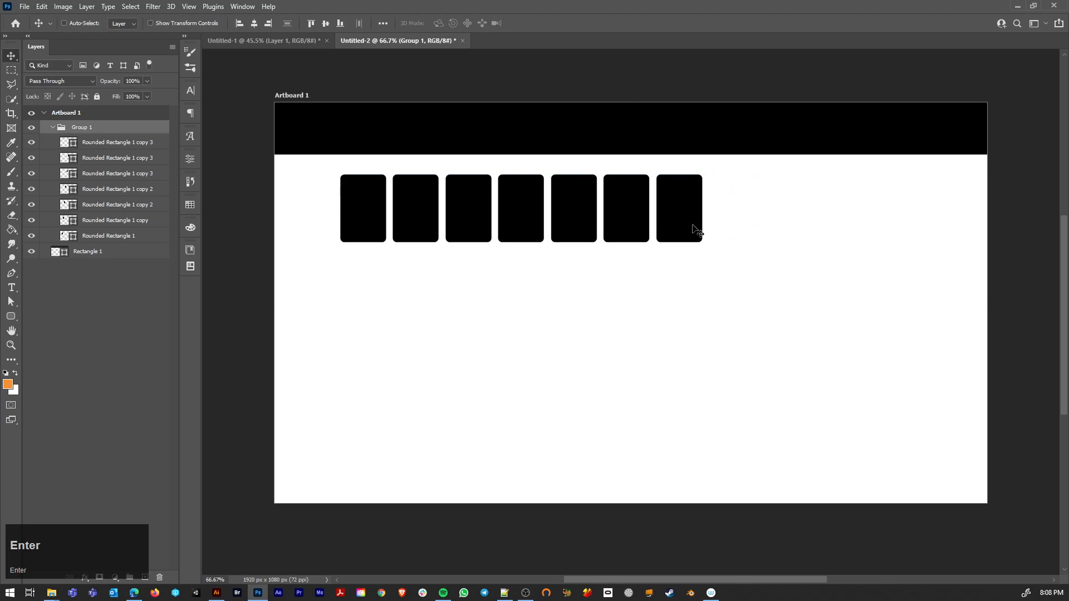
pyautogui.click(492, 228)
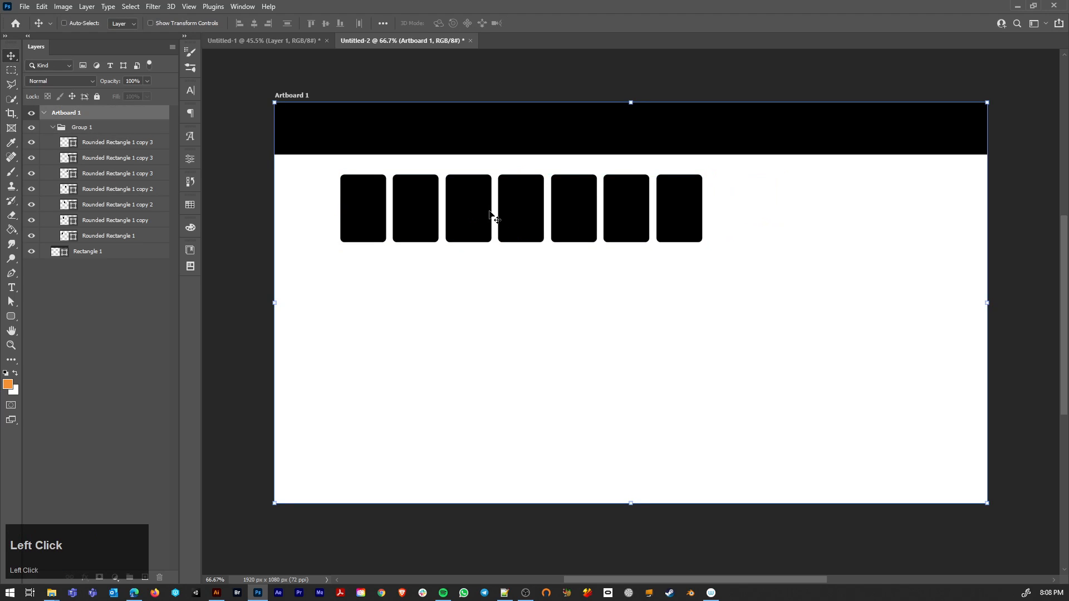
pyautogui.press('alt')
pyautogui.moveTo(476, 208); pyautogui.dragTo(473, 289)
pyautogui.hotkey('ctrl', 'shift', 'z')
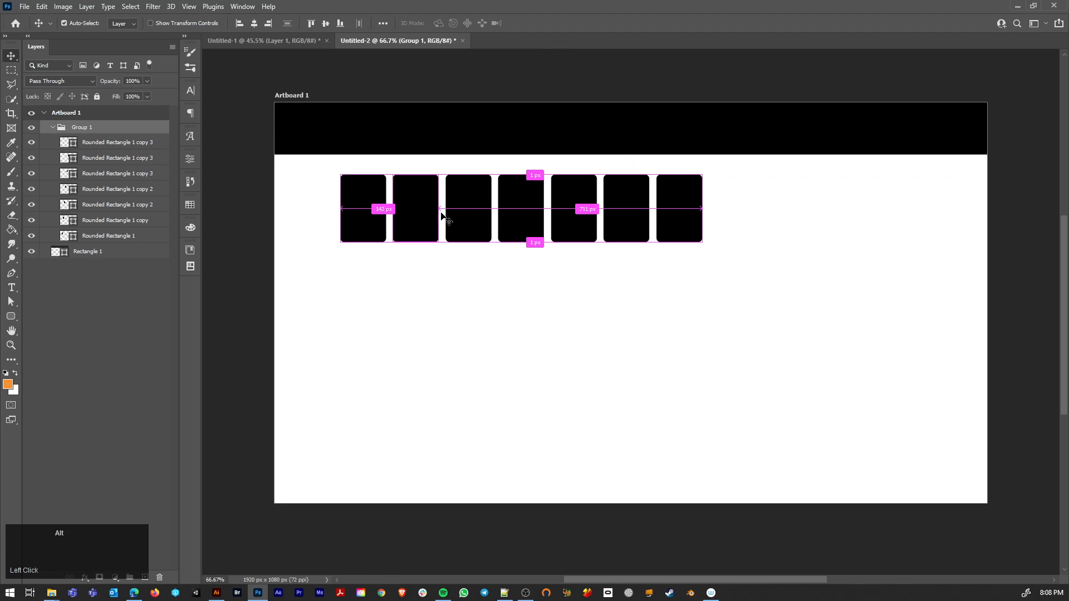
# Step: Duplicate the seven-slot row directly below the original, and duplicate both rows beneath them to form a four-row grid
pyautogui.click(77, 133)
pyautogui.moveTo(477, 232); pyautogui.dragTo(479, 302)
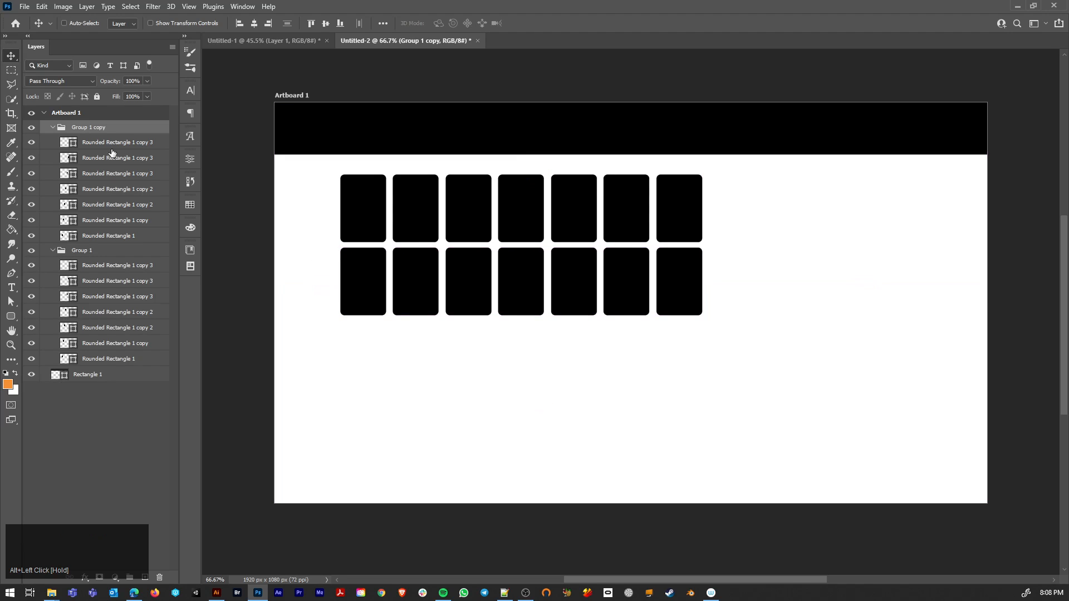
pyautogui.click(53, 128)
pyautogui.keyDown('ctrl'); pyautogui.click(52, 142); pyautogui.keyUp('ctrl')
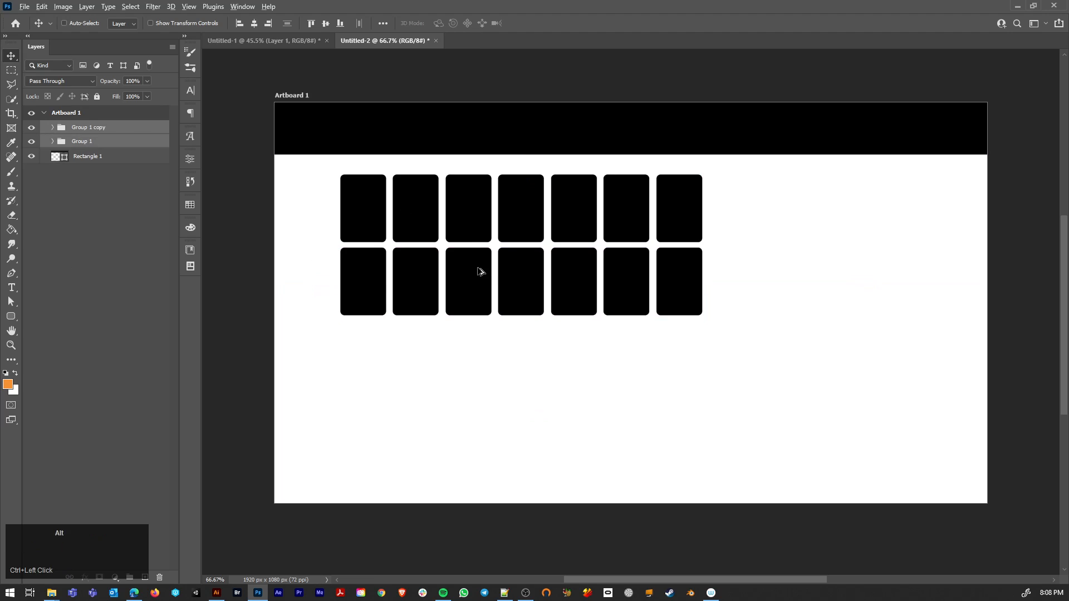
pyautogui.moveTo(480, 287); pyautogui.dragTo(483, 423)
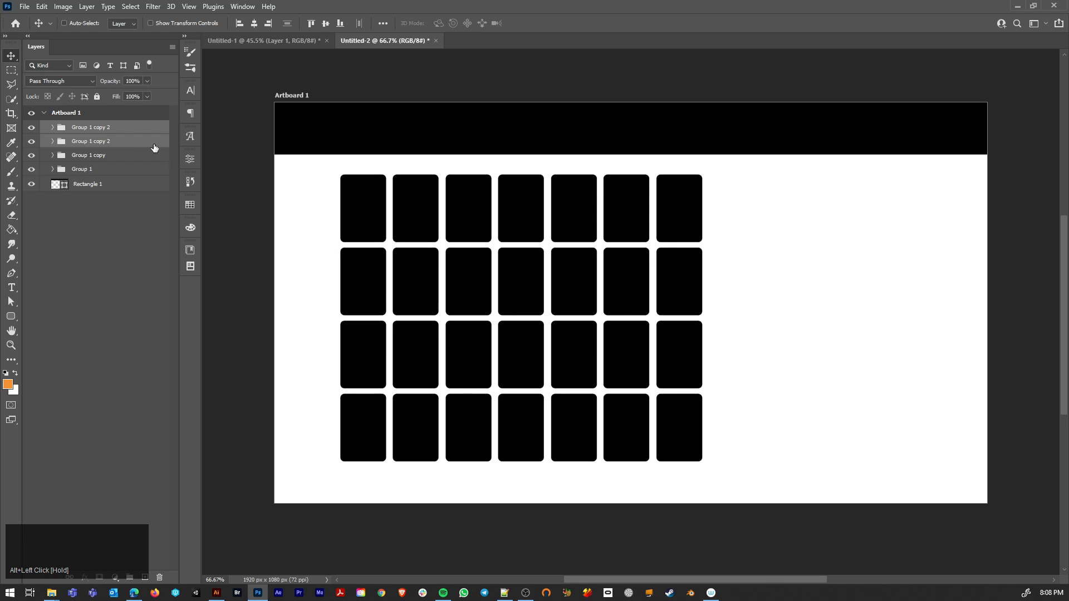
# Step: Scale the four row groups together to about 84% height, keeping their full width and top edge in place
pyautogui.click(98, 170)
pyautogui.keyDown('shift'); pyautogui.click(106, 128); pyautogui.keyUp('shift')
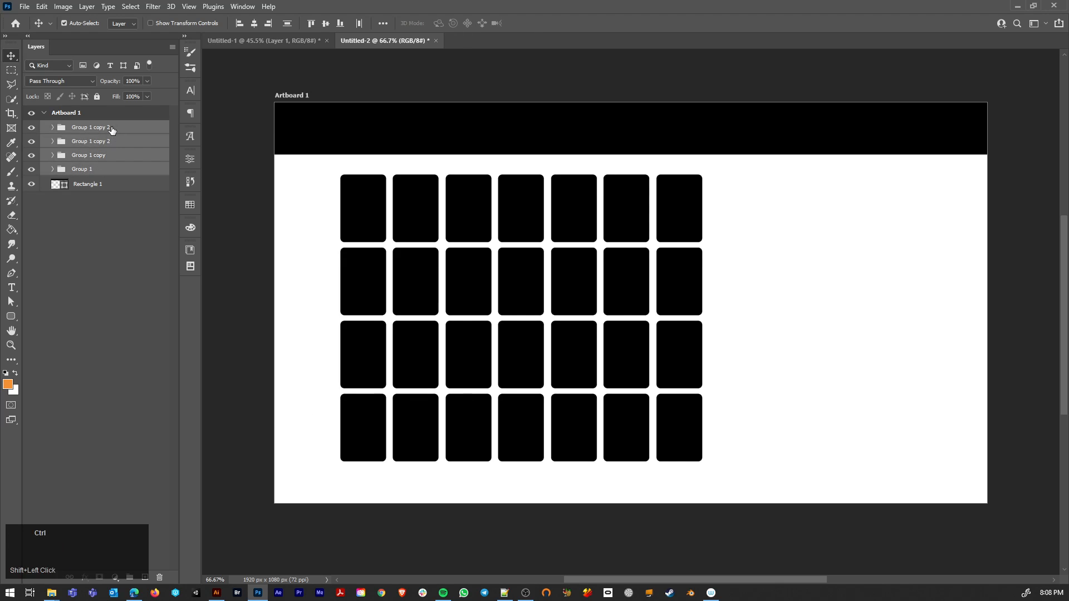
pyautogui.hotkey('ctrl', 't')
pyautogui.press('shift')
pyautogui.moveTo(521, 461); pyautogui.dragTo(521, 415)
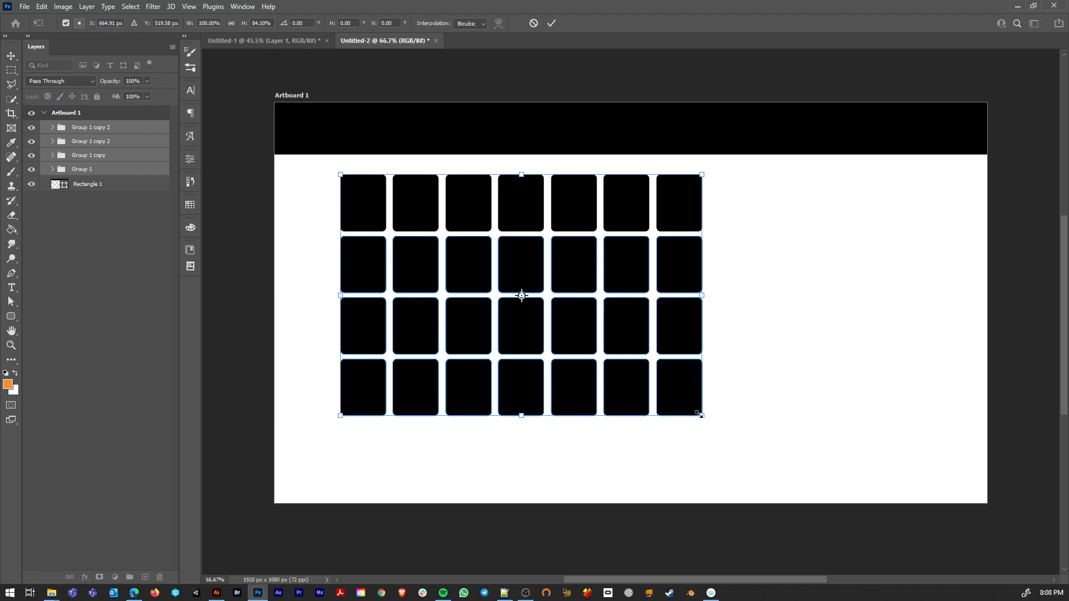
pyautogui.press('Return')
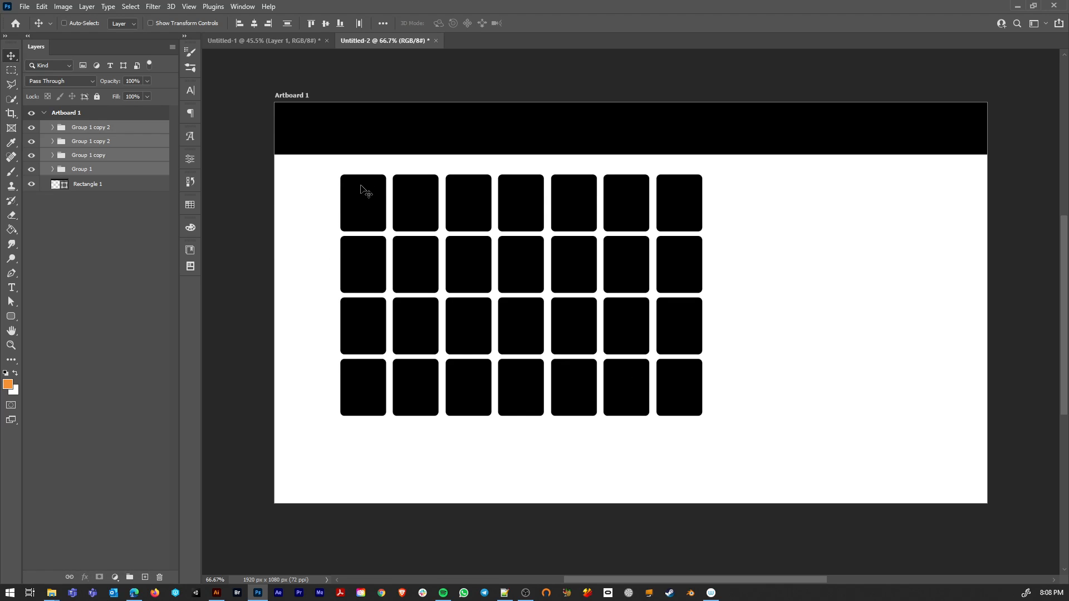
# Step: Try to select all slots except the first column with the Path Selection tool
pyautogui.press('a')
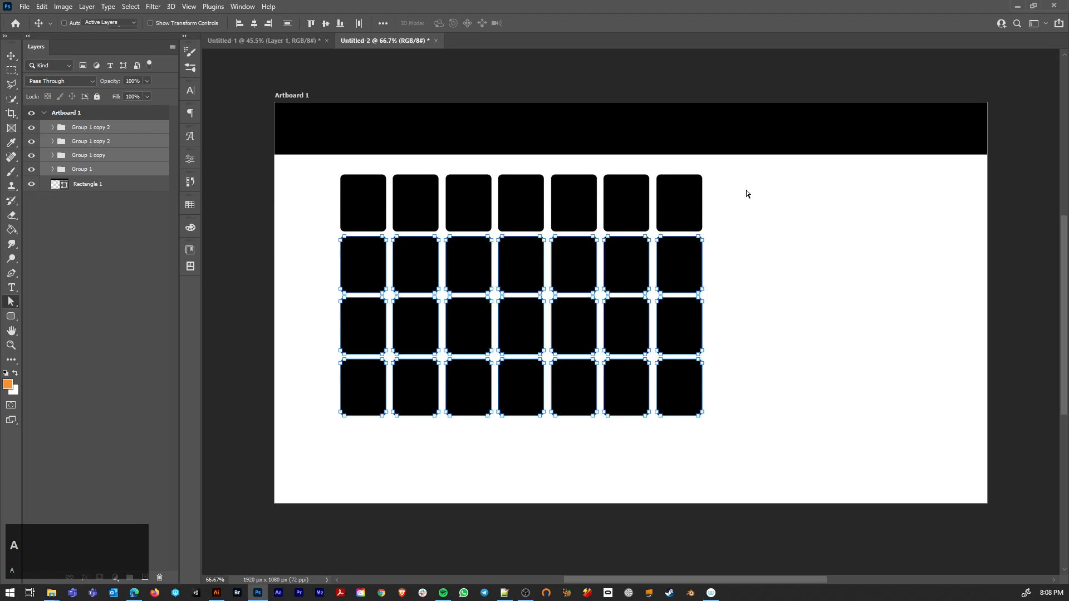
pyautogui.moveTo(740, 165); pyautogui.dragTo(392, 500)
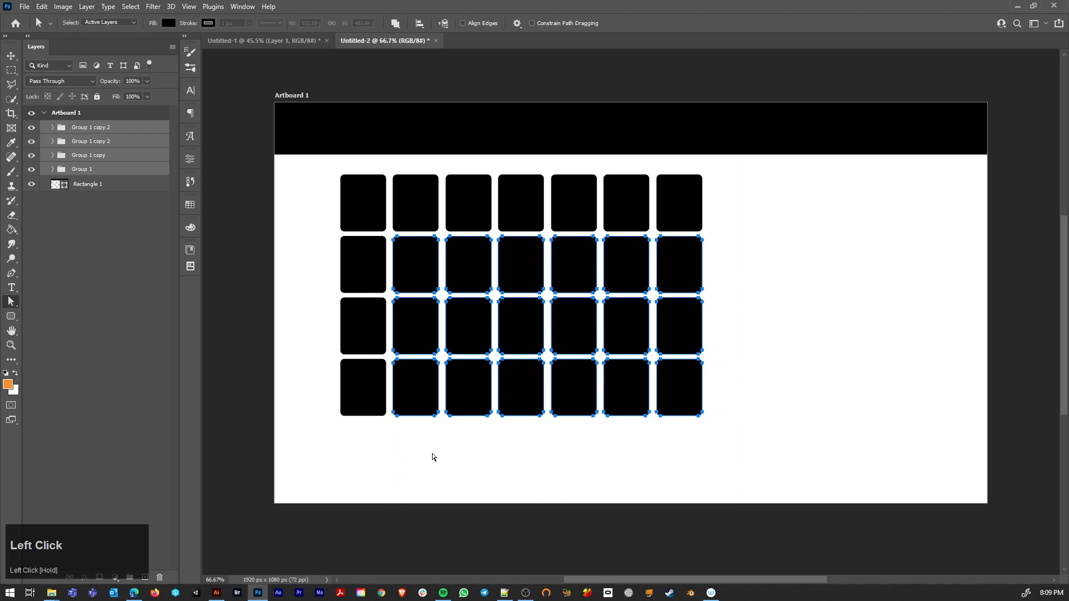
pyautogui.click(632, 434)
pyautogui.click(95, 210)
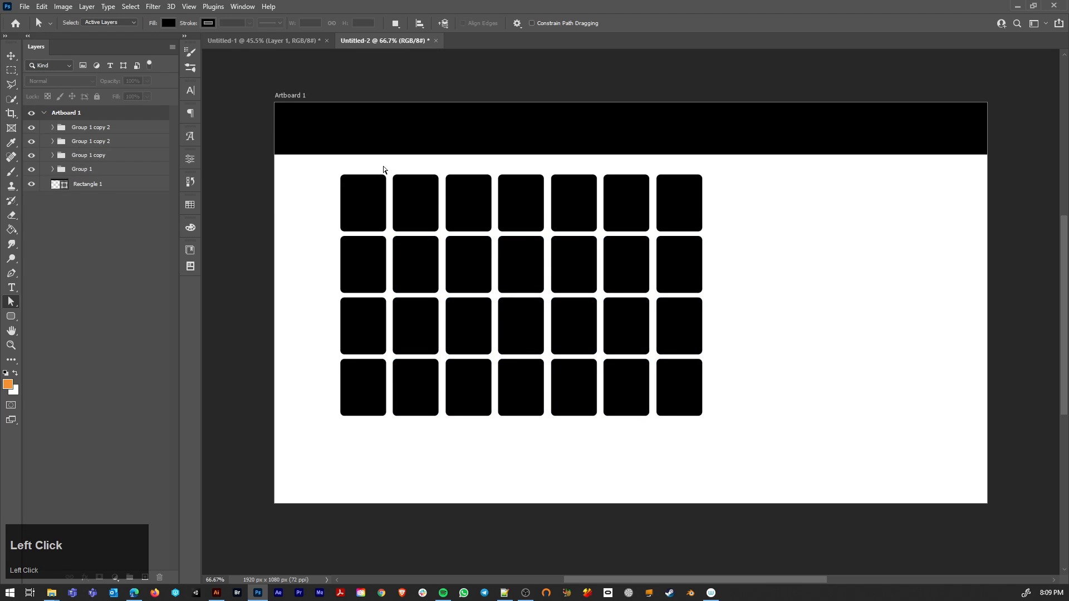
pyautogui.moveTo(389, 159); pyautogui.dragTo(760, 457)
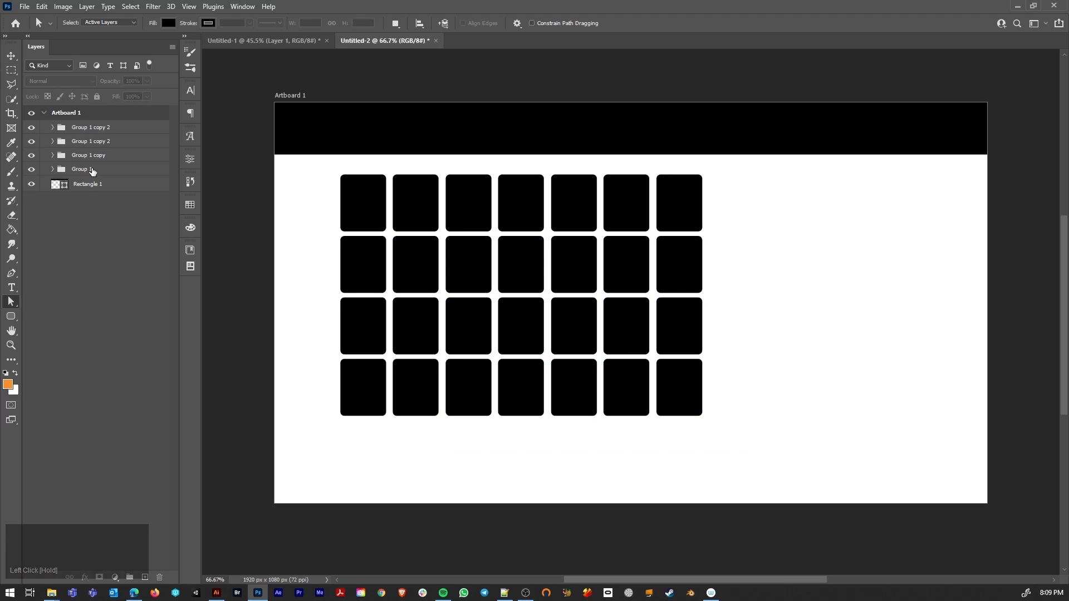
# Step: Check the slot layers inside the uppermost row group and try again to select the slots from the second column onward
pyautogui.click(53, 170)
pyautogui.keyDown('shift'); pyautogui.click(49, 129); pyautogui.keyUp('shift')
pyautogui.click(51, 130)
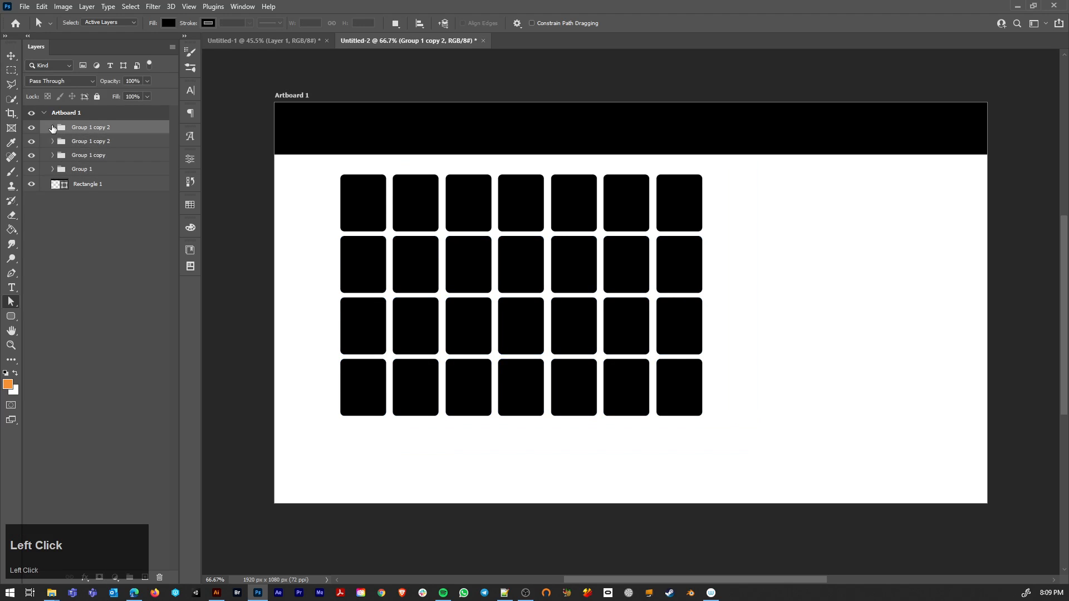
pyautogui.click(53, 128)
pyautogui.click(102, 144)
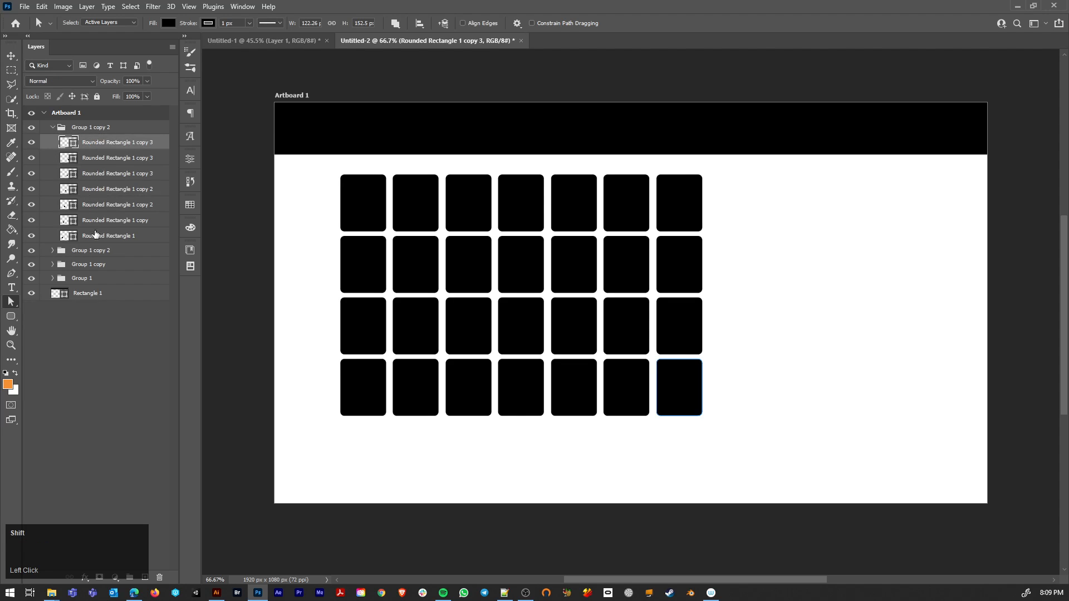
pyautogui.keyDown('shift'); pyautogui.click(94, 235); pyautogui.keyUp('shift')
pyautogui.click(53, 127)
pyautogui.click(89, 128)
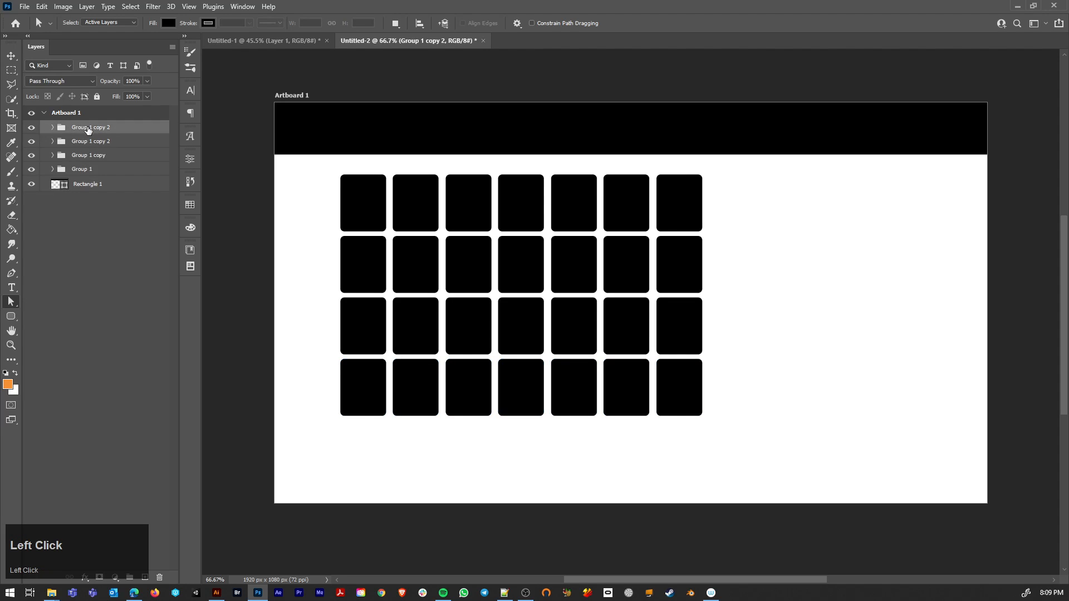
pyautogui.moveTo(383, 177); pyautogui.dragTo(736, 466)
# Step: Draw a rounded rectangle panel about 641 x 849 px beside the slot grid and set its corner radius to 13.5 px
pyautogui.moveTo(14, 320); pyautogui.dragTo(55, 332)
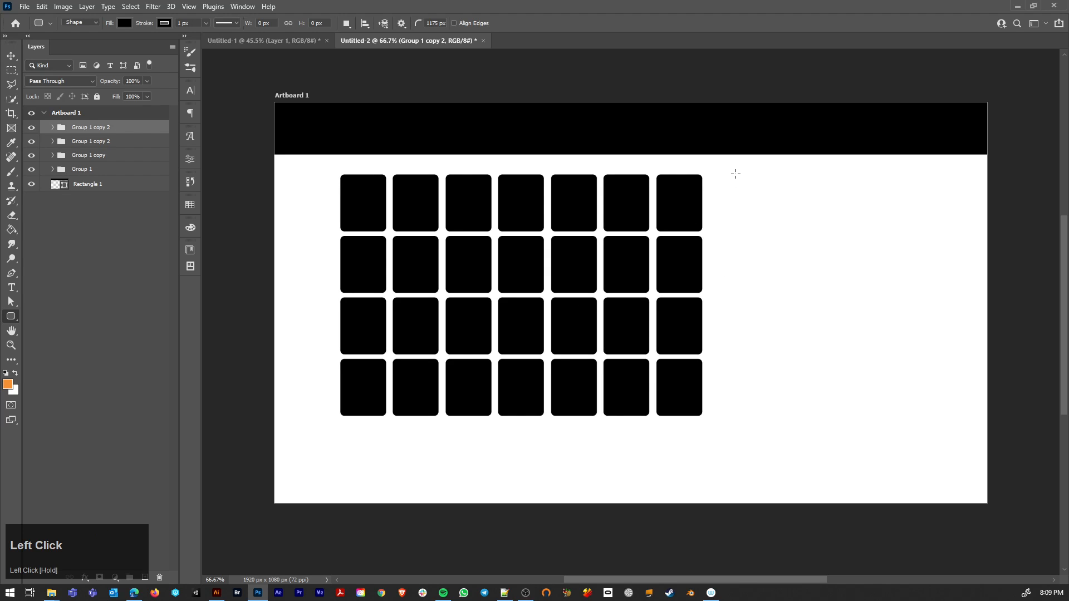
pyautogui.moveTo(732, 171); pyautogui.dragTo(971, 480)
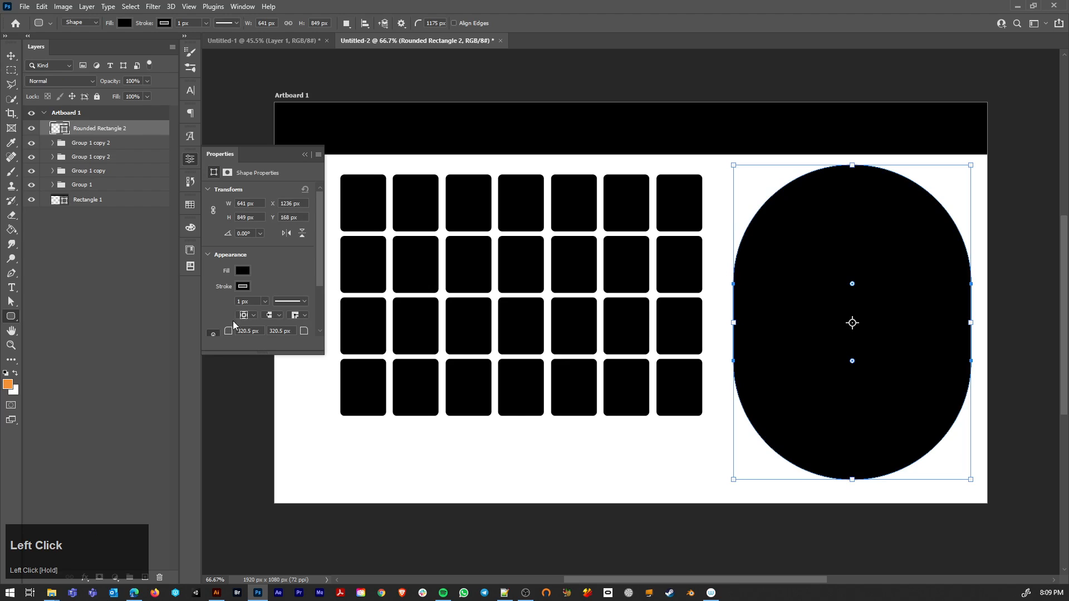
pyautogui.moveTo(234, 325); pyautogui.dragTo(81, 229)
pyautogui.click(11, 55)
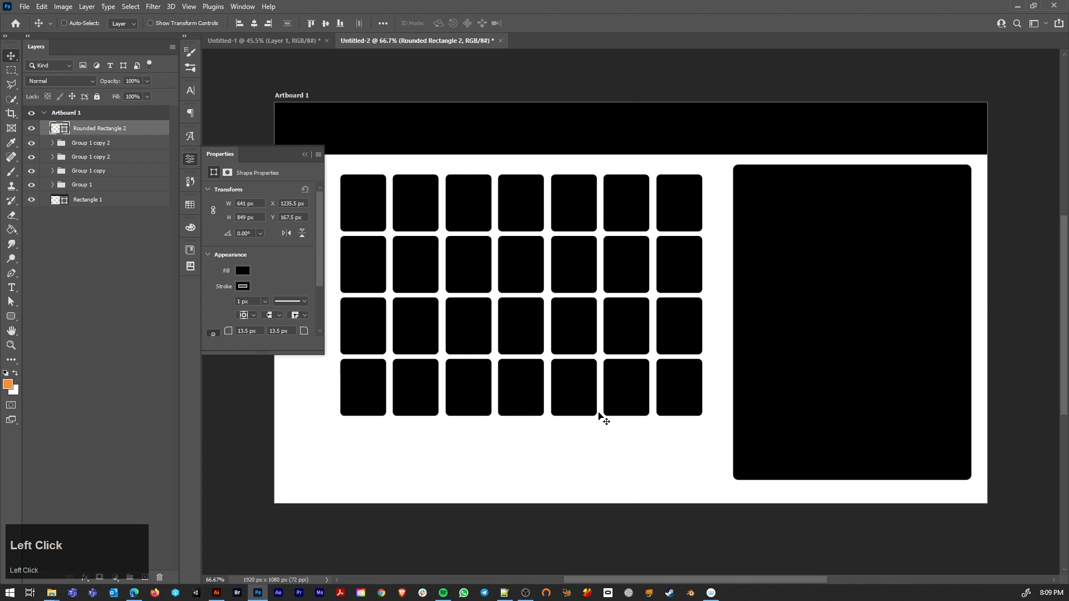
pyautogui.keyDown('ctrl'); pyautogui.click(599, 418); pyautogui.keyUp('ctrl')
pyautogui.click(305, 155)
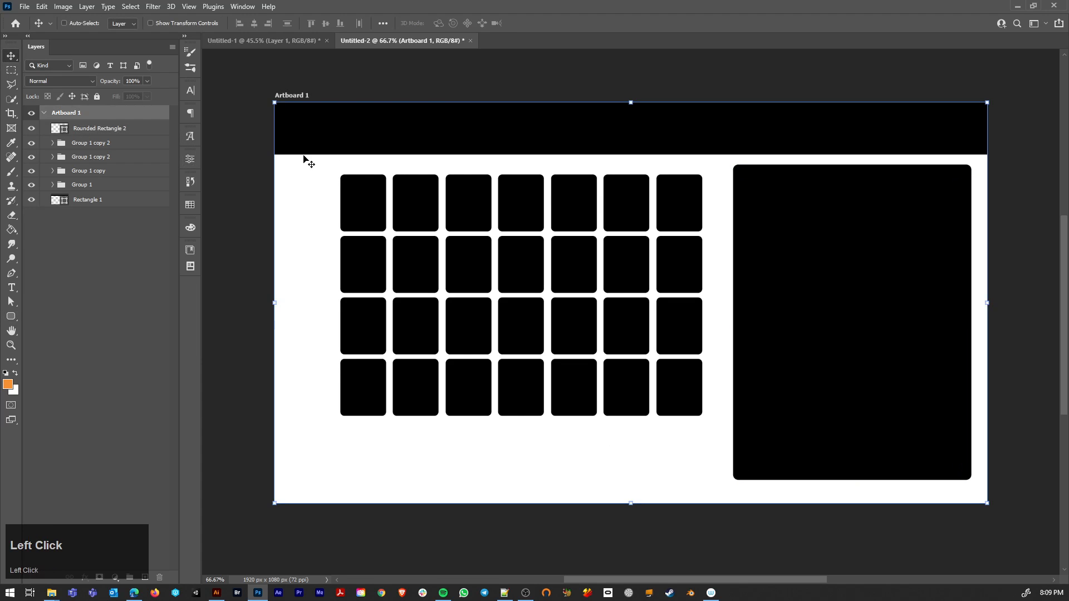
# Step: Expand the four row groups and move the seven slot layers of Group 1 into Group 1 copy
pyautogui.click(52, 143)
pyautogui.click(52, 267)
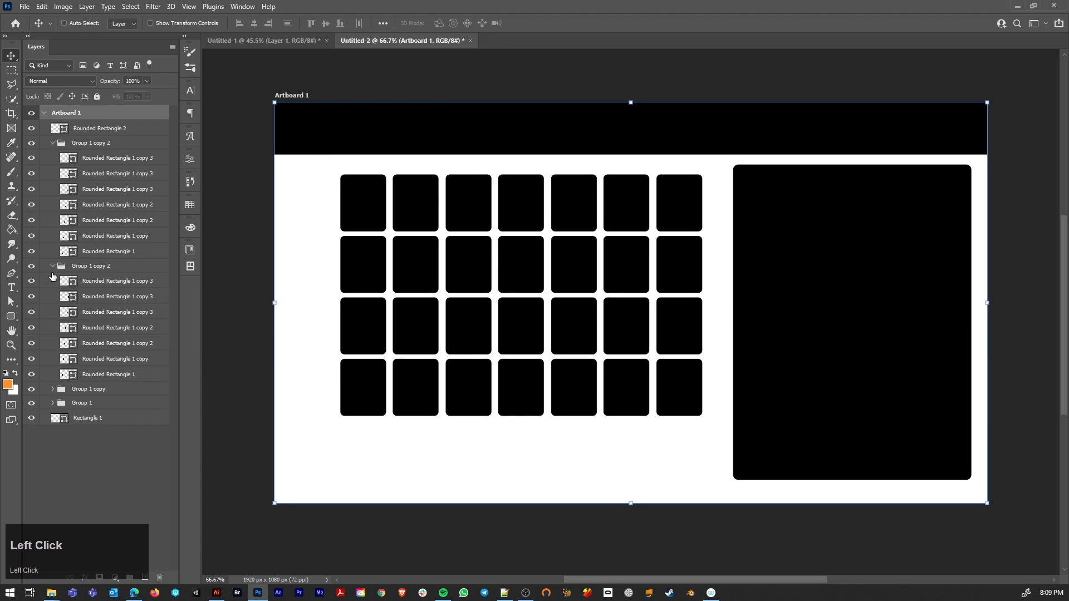
pyautogui.click(53, 390)
pyautogui.click(53, 512)
pyautogui.scroll(-5, 135, 473)
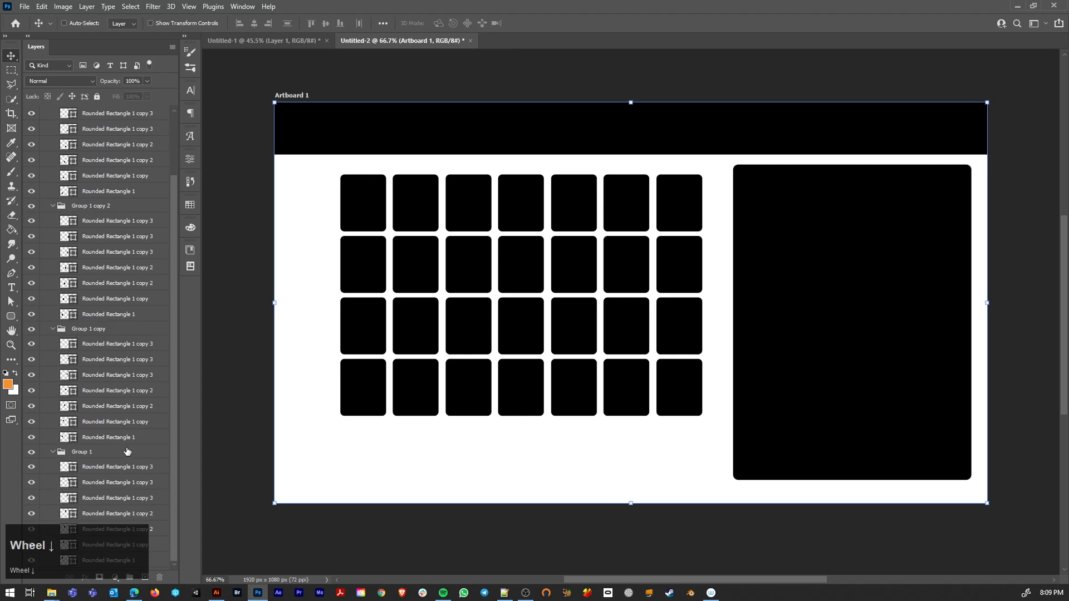
pyautogui.click(146, 547)
pyautogui.keyDown('shift'); pyautogui.click(107, 456); pyautogui.keyUp('shift')
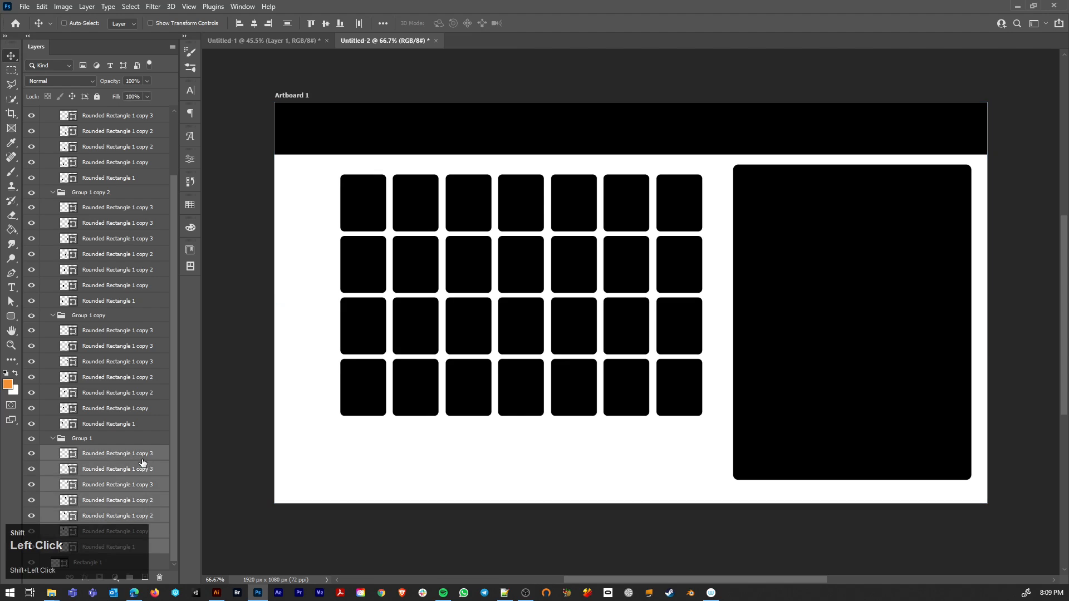
pyautogui.moveTo(107, 458); pyautogui.dragTo(103, 345)
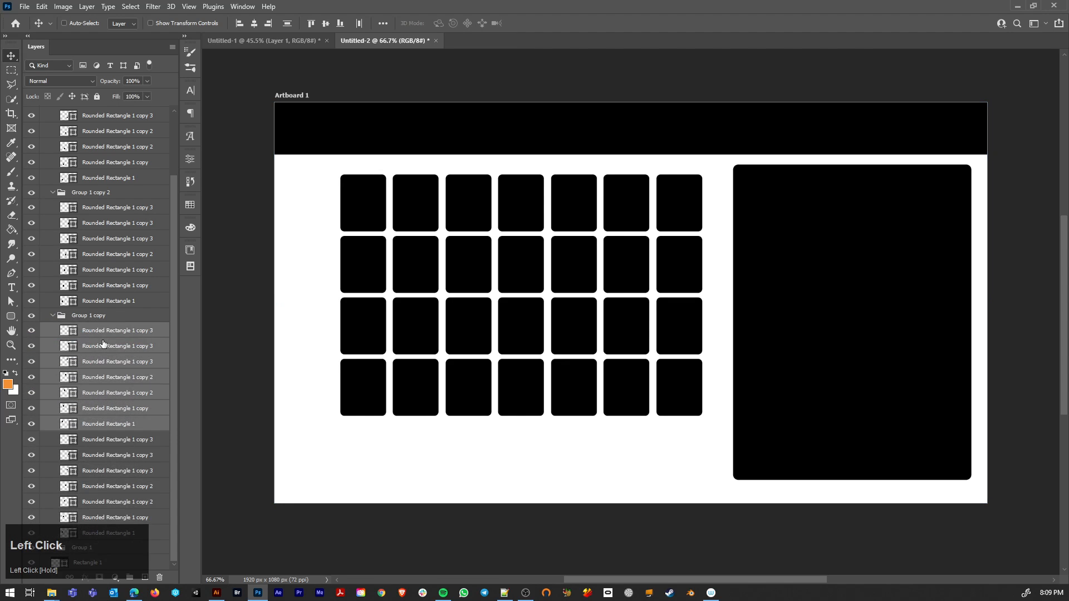
# Step: Move the seven slot layers of the lower Group 1 copy 2 into Group 1 copy
pyautogui.scroll(-2, 129, 503)
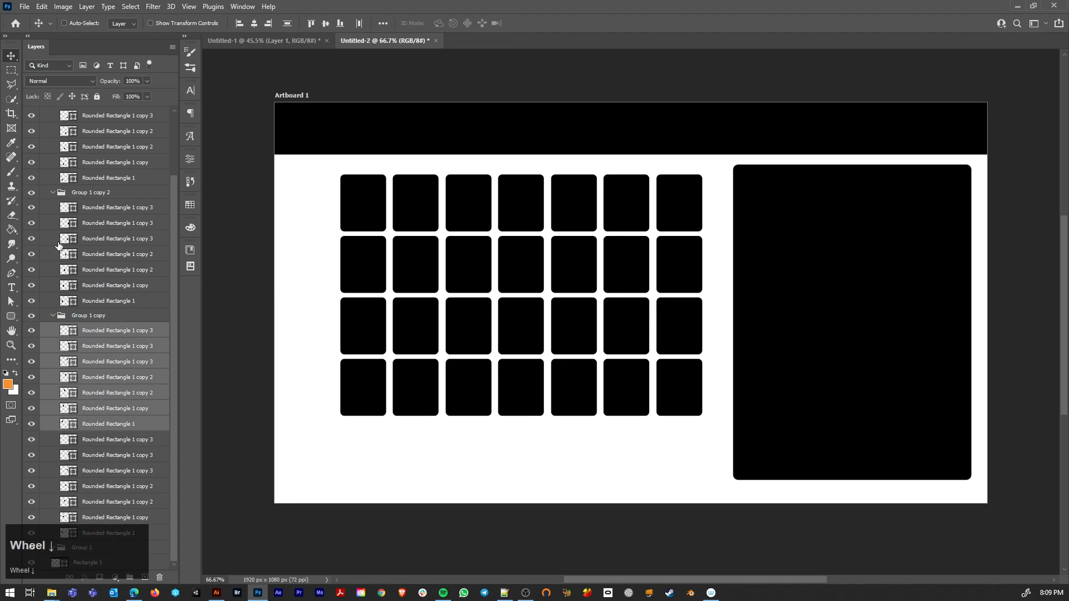
pyautogui.click(102, 296)
pyautogui.keyDown('shift'); pyautogui.click(100, 211); pyautogui.keyUp('shift')
pyautogui.moveTo(88, 300)
pyautogui.mouseDown()
pyautogui.moveTo(87, 328)
pyautogui.moveTo(95, 313)
pyautogui.mouseUp()
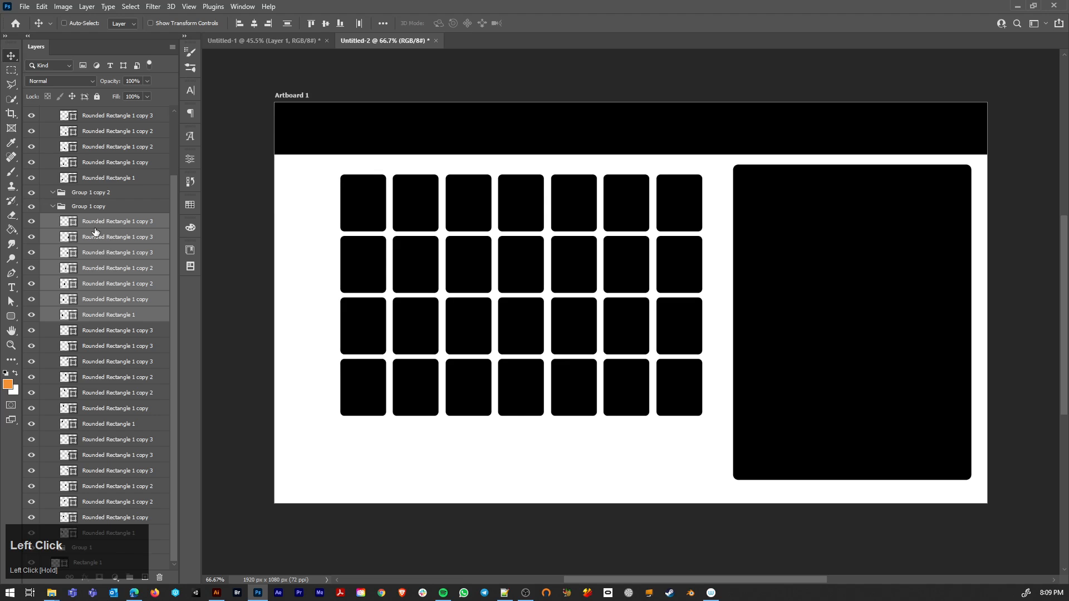
# Step: Move the slot layers of the upper Group 1 copy 2 and the Rounded Rectangle 2 layer into Group 1 copy
pyautogui.click(95, 180)
pyautogui.scroll(2, 92, 172)
pyautogui.keyDown('shift'); pyautogui.click(96, 162); pyautogui.keyUp('shift')
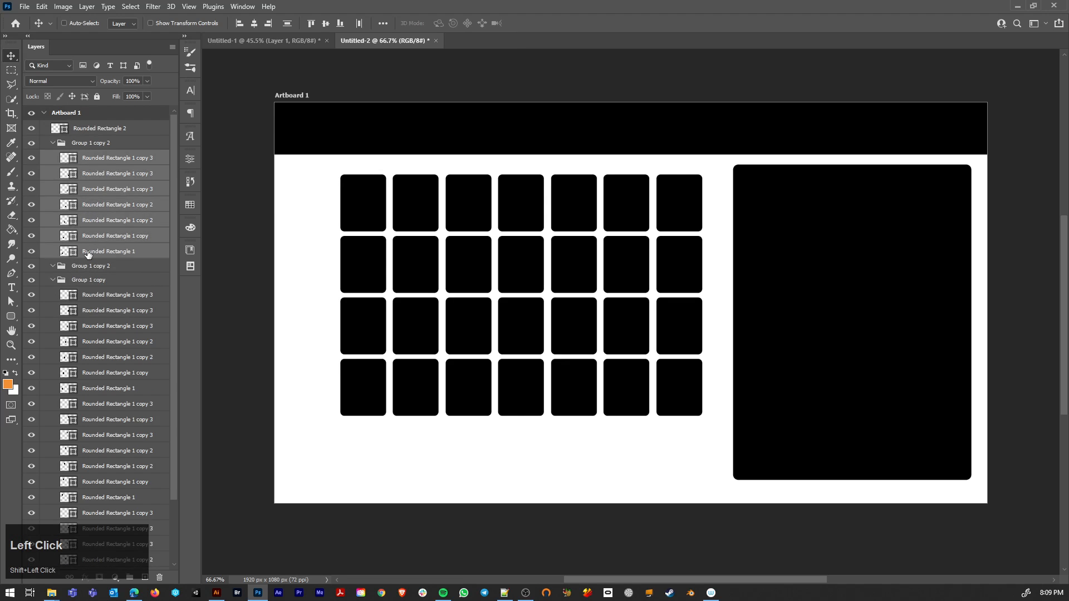
pyautogui.moveTo(88, 254); pyautogui.dragTo(82, 279)
pyautogui.moveTo(77, 127); pyautogui.dragTo(124, 194)
pyautogui.scroll(-5, 139, 312)
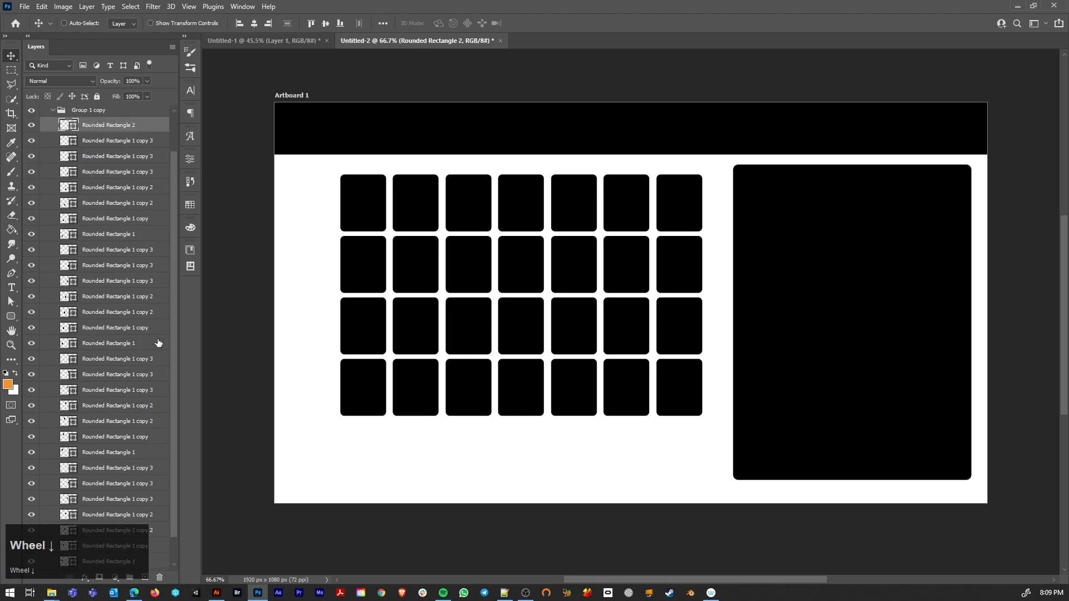
# Step: Try to select columns two to seven of the slot grid now that all slot layers share one group
pyautogui.click(311, 186)
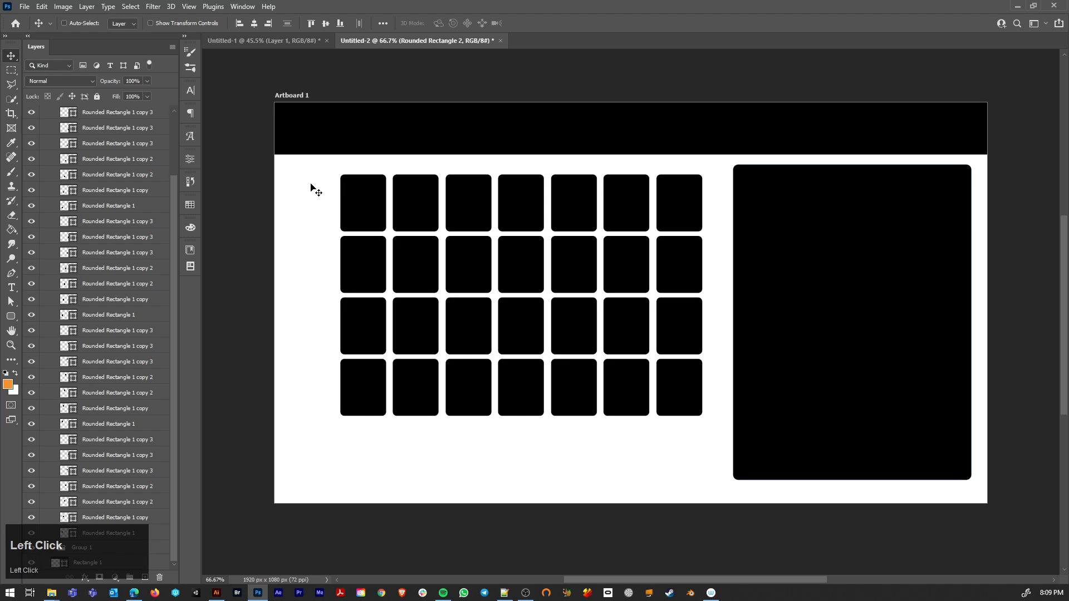
pyautogui.press('a')
pyautogui.moveTo(384, 165); pyautogui.dragTo(700, 443)
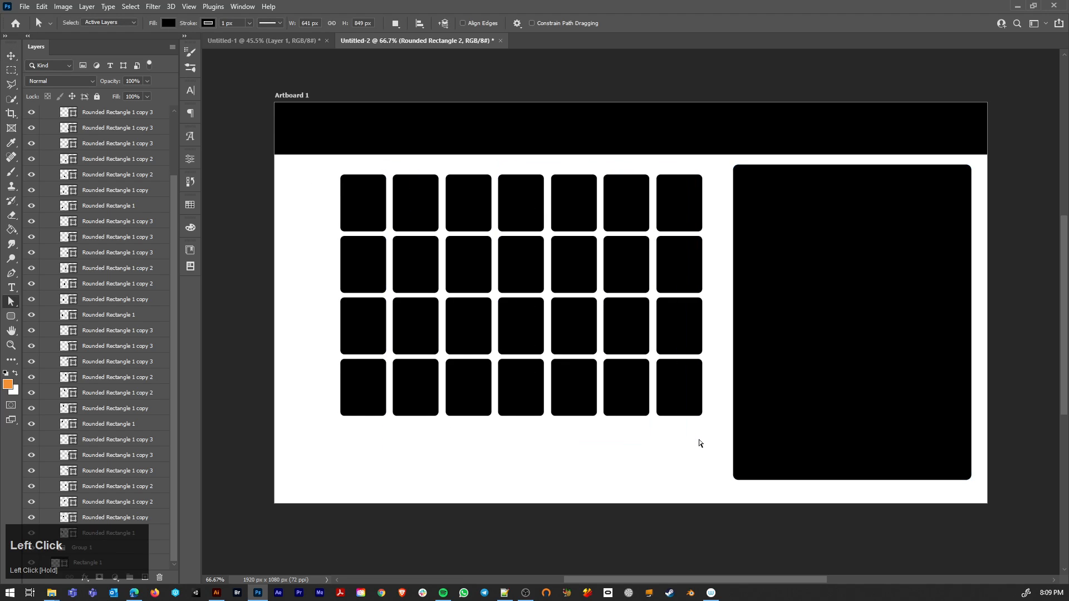
# Step: Merge all shape layers in Group 1 copy, from Rounded Rectangle 2 to the last Rounded Rectangle 1, into one shape layer
pyautogui.click(110, 337)
pyautogui.scroll(3, 109, 337)
pyautogui.click(102, 177)
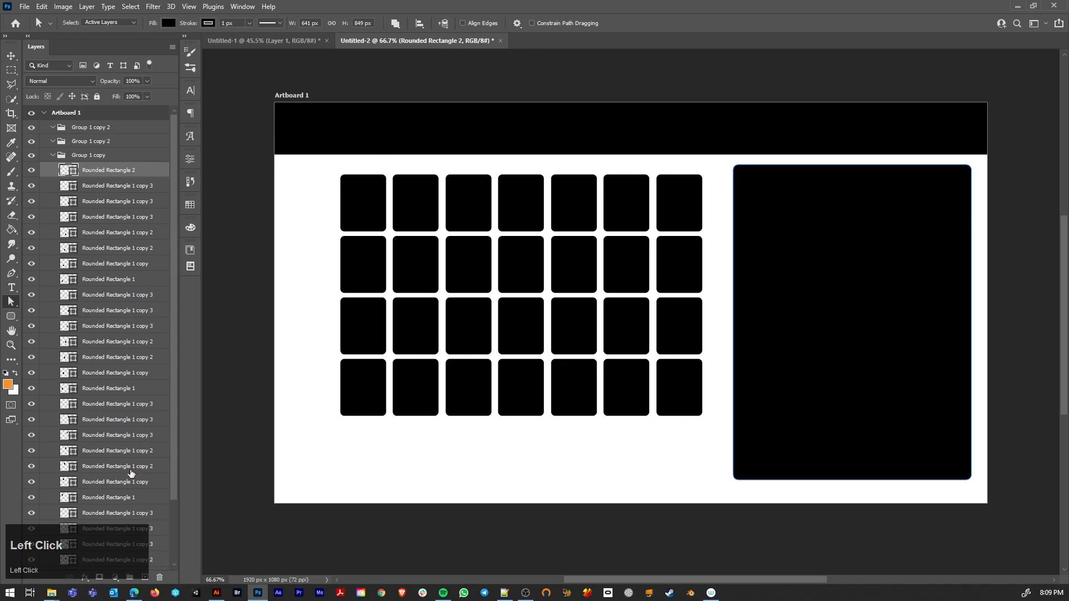
pyautogui.scroll(-10, 124, 482)
pyautogui.keyDown('shift'); pyautogui.click(124, 535); pyautogui.keyUp('shift')
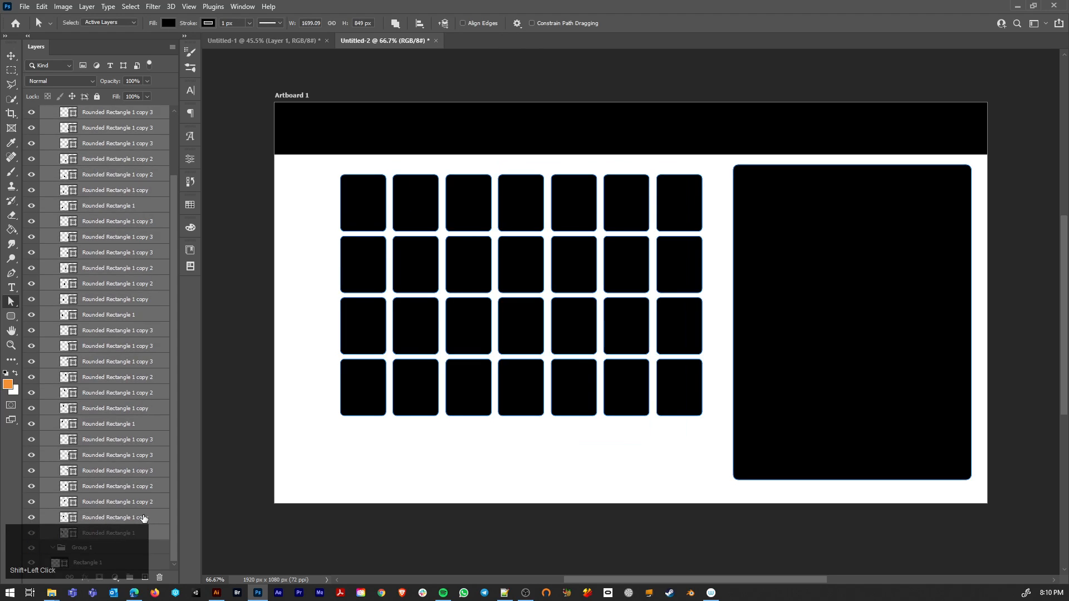
pyautogui.hotkey('ctrl', 'e')
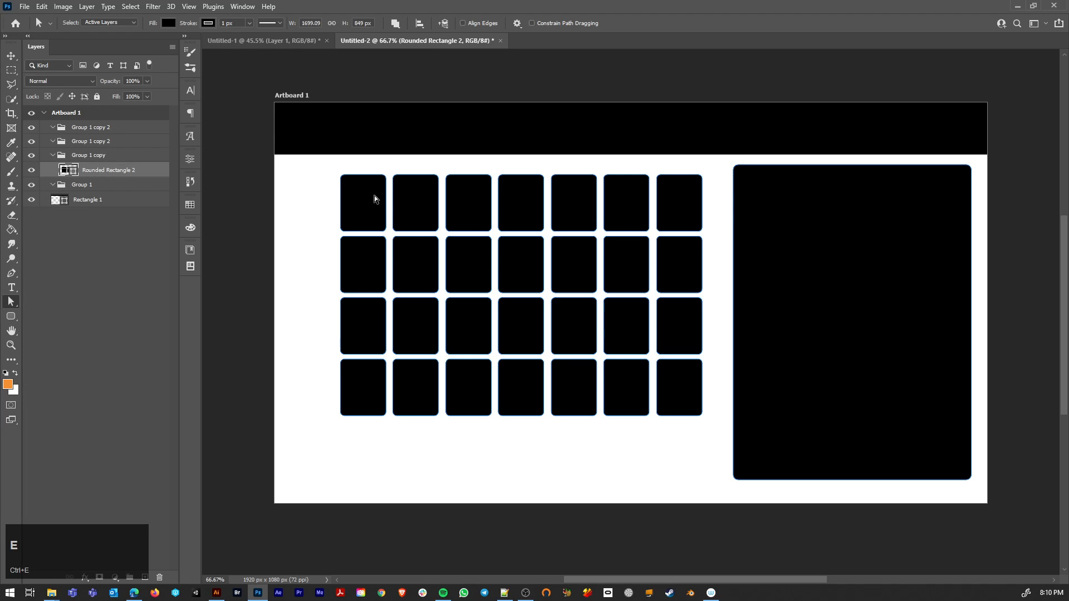
# Step: Select the slot shapes in columns two to seven and nudge them slightly left to narrow the gap after the first column
pyautogui.moveTo(387, 166); pyautogui.dragTo(714, 432)
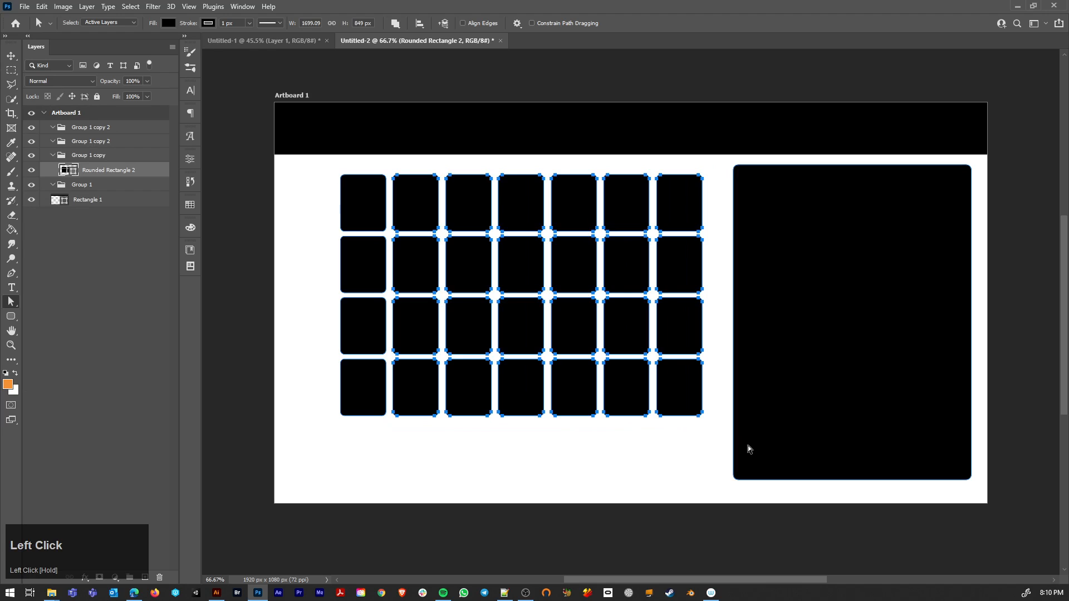
pyautogui.press('Left')
pyautogui.press('Left')
pyautogui.press('Left')
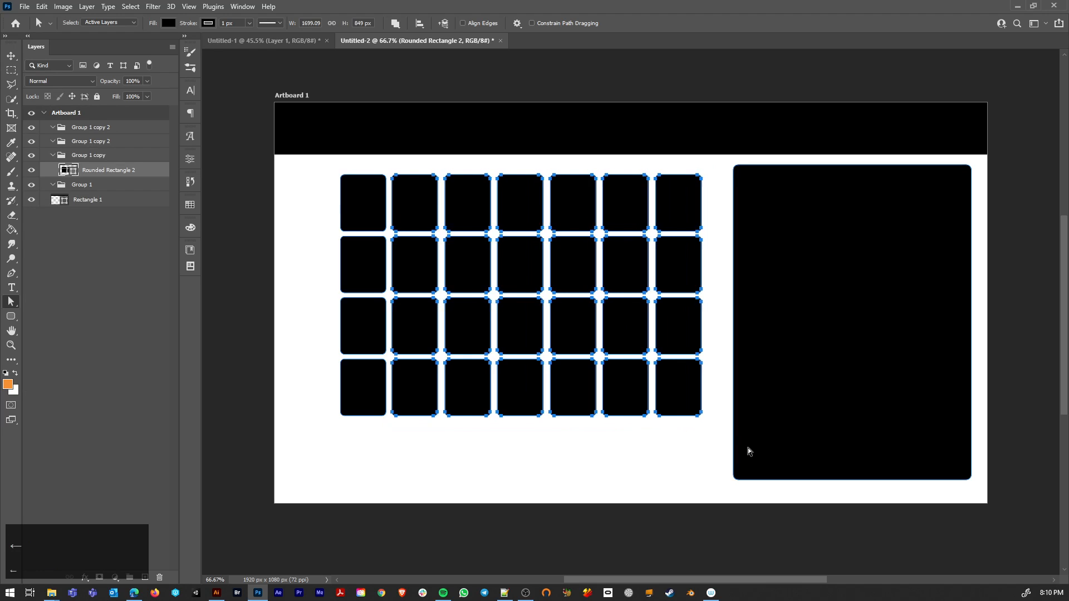
pyautogui.press('Left')
pyautogui.press('Left')
pyautogui.press('Left')
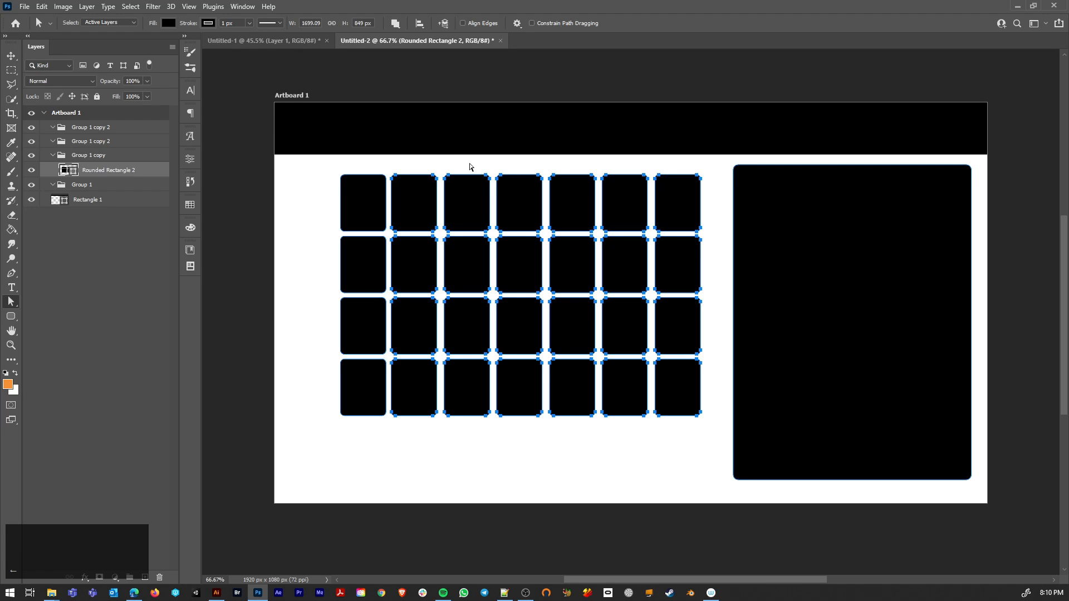
# Step: Select the slot shapes in columns three to seven and nudge them left to match the gap between the first two columns
pyautogui.moveTo(441, 162); pyautogui.dragTo(723, 454)
pyautogui.hotkey('shift', 'Left')
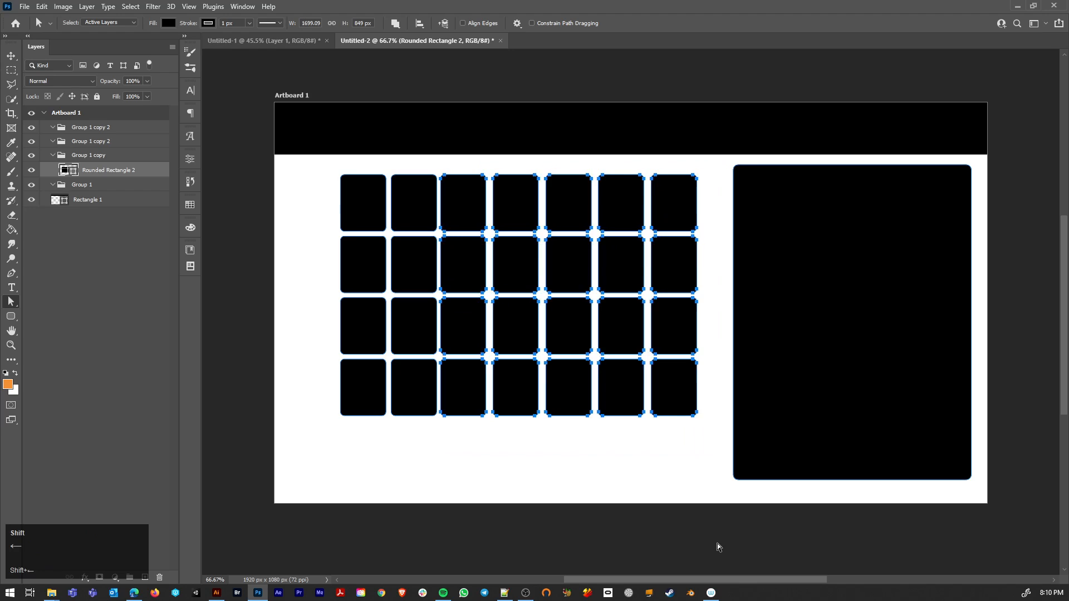
pyautogui.press('Right')
pyautogui.press('Right')
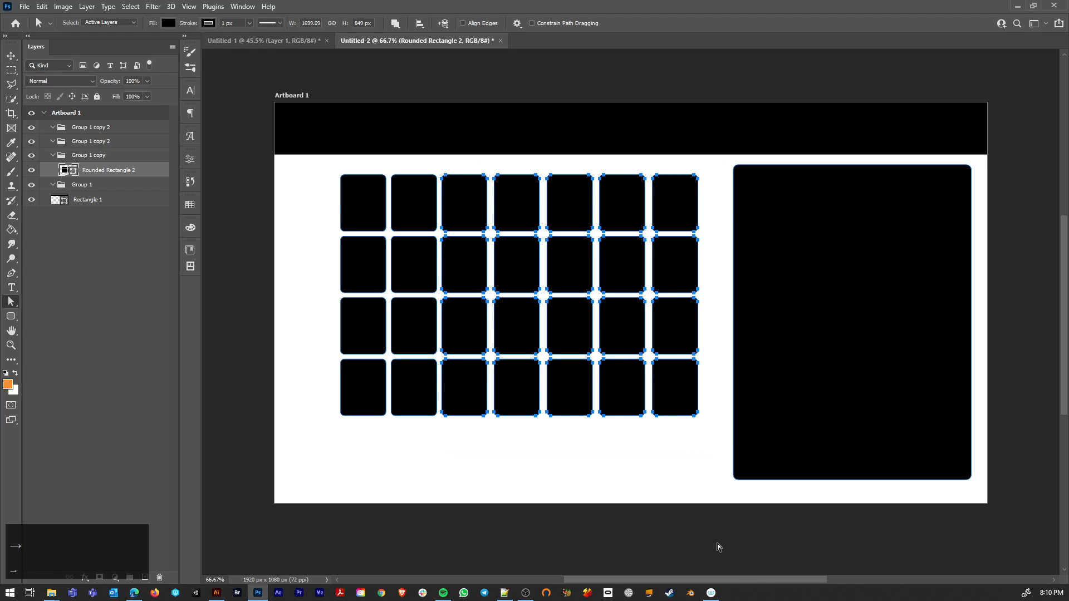
pyautogui.click(563, 487)
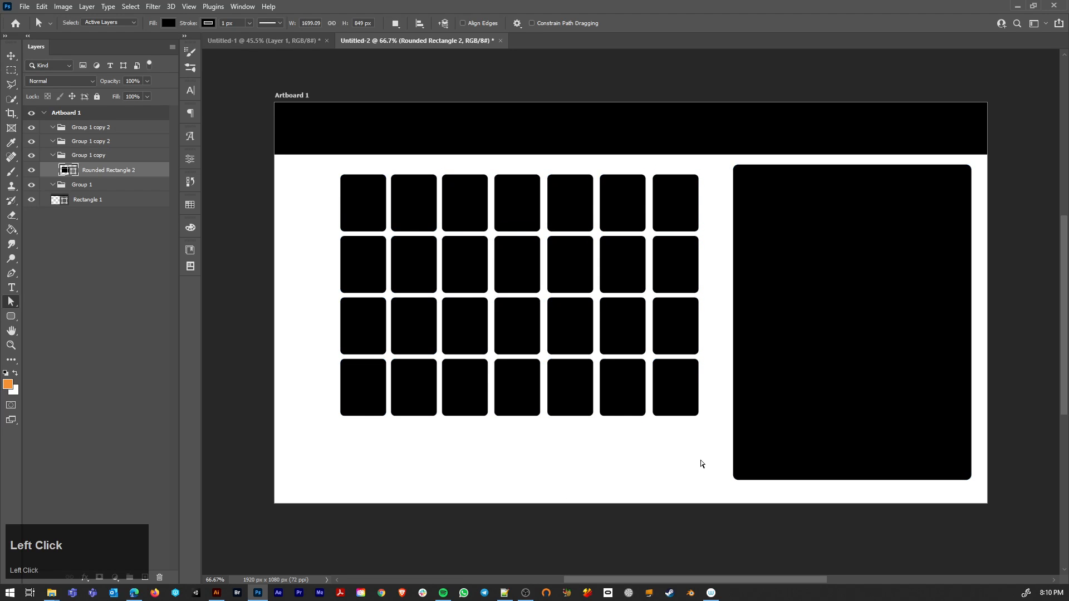
# Step: Select the slot shapes in columns four to seven and nudge them left until the gap after column three matches the others
pyautogui.moveTo(721, 458); pyautogui.dragTo(493, 149)
pyautogui.hotkey('shift', 'Left')
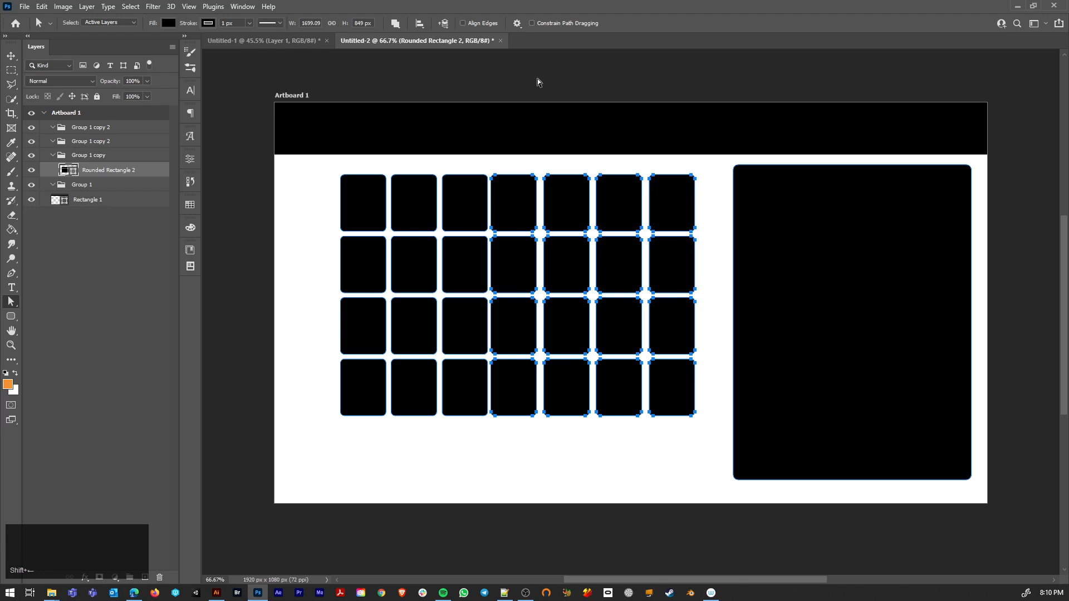
pyautogui.press('Right')
pyautogui.press('Right')
pyautogui.press('Right')
pyautogui.press('Right')
pyautogui.press('Right')
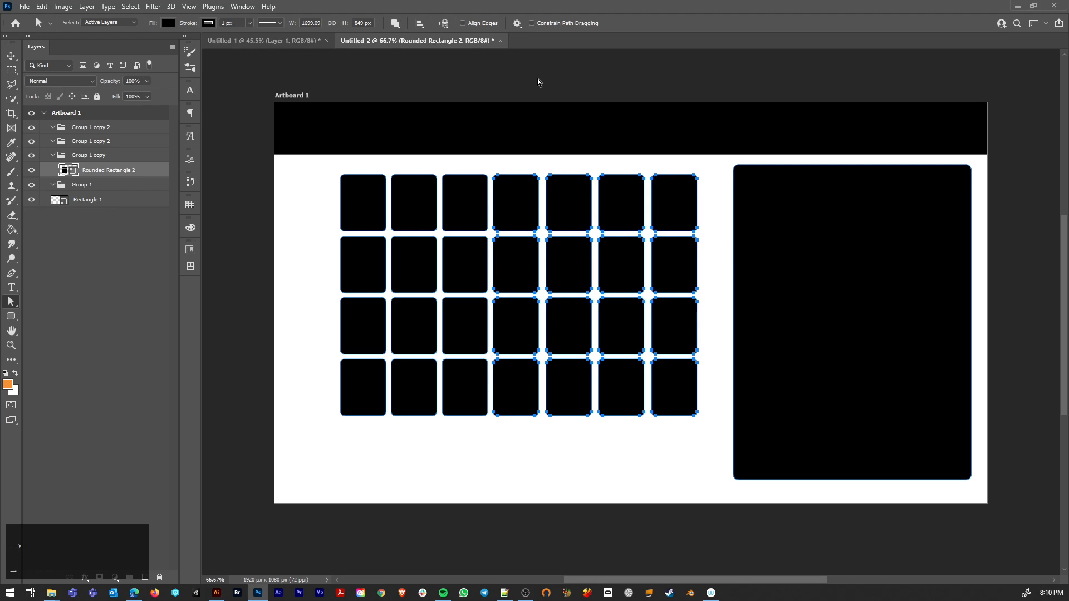
pyautogui.click(562, 183)
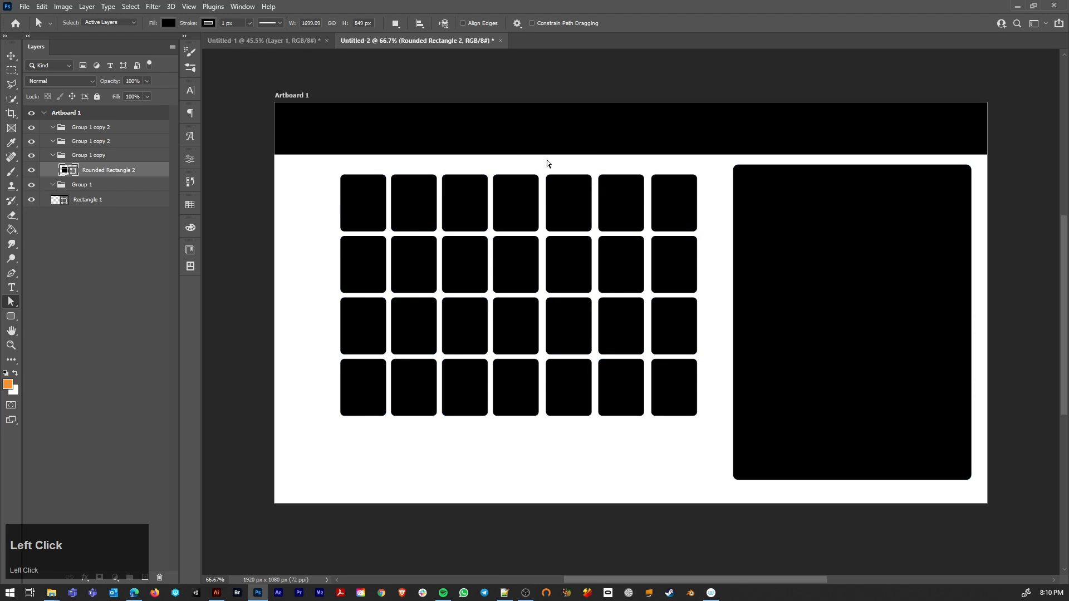
# Step: Select the slot shapes in columns five to seven and nudge them slightly left to even out the gap after column four
pyautogui.moveTo(553, 177); pyautogui.dragTo(725, 442)
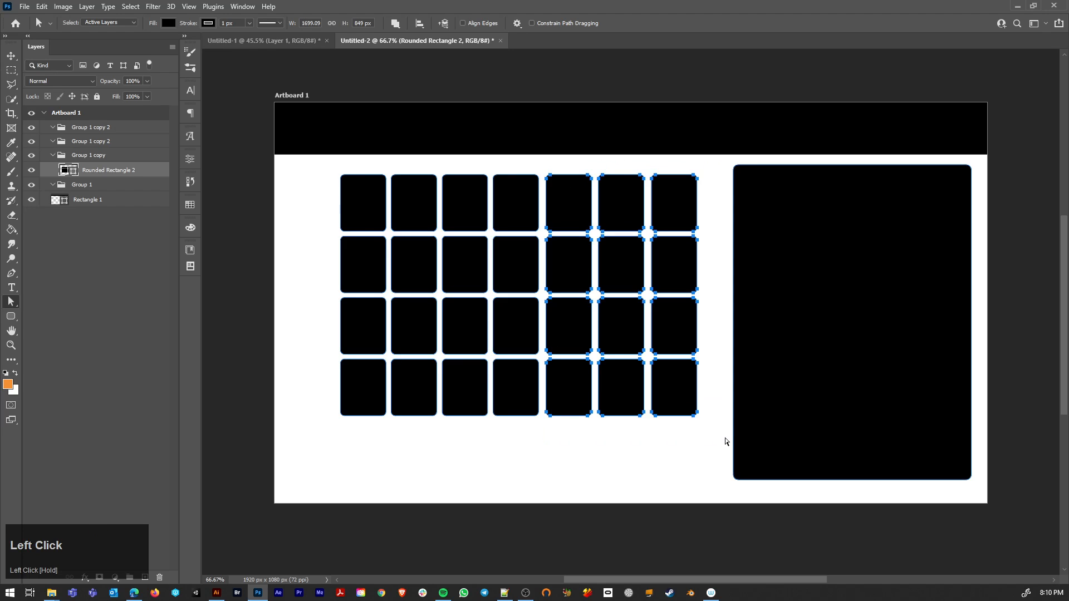
pyautogui.press('Left')
pyautogui.press('Left')
pyautogui.press('Left')
pyautogui.press('Left')
pyautogui.press('Left')
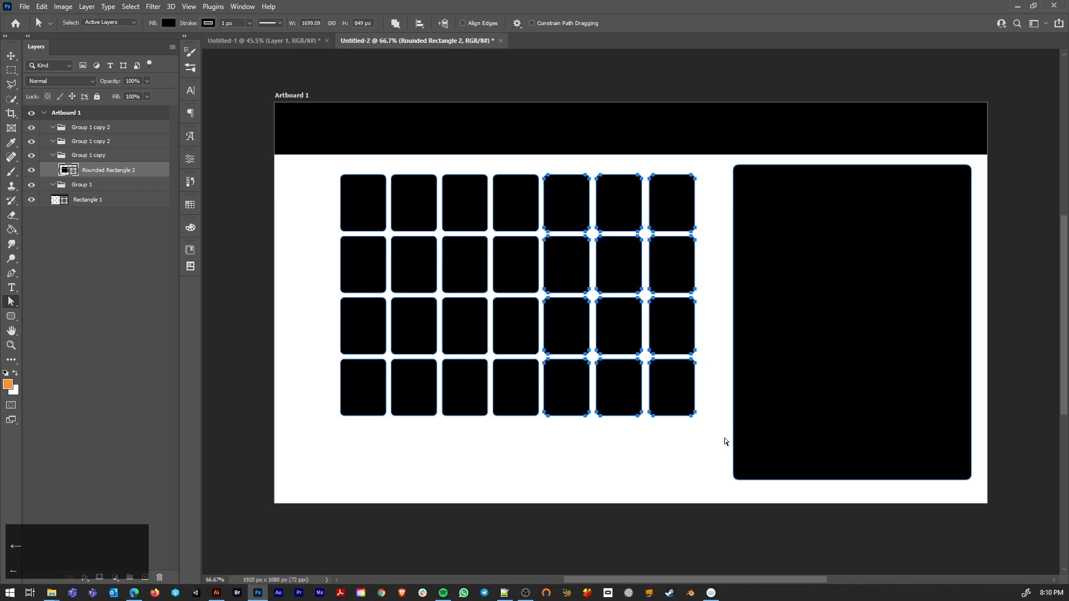
# Step: Select the slot shapes in columns six and seven and nudge them slightly left to even out the gap after column five
pyautogui.moveTo(592, 166); pyautogui.dragTo(719, 453)
pyautogui.press('Left')
pyautogui.press('Left')
pyautogui.press('Left')
pyautogui.press('Left')
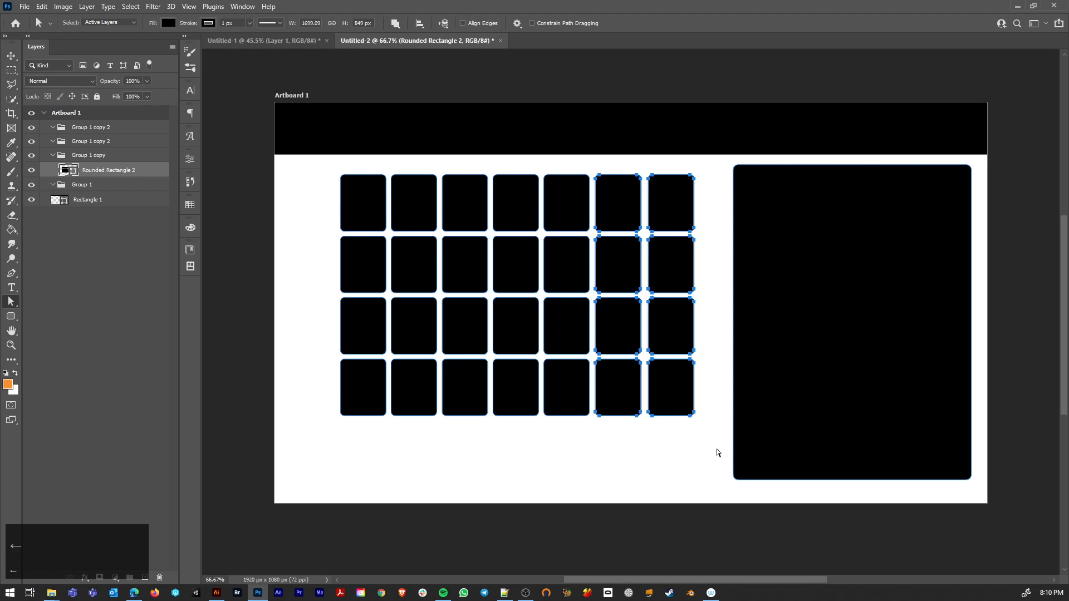
pyautogui.click(710, 329)
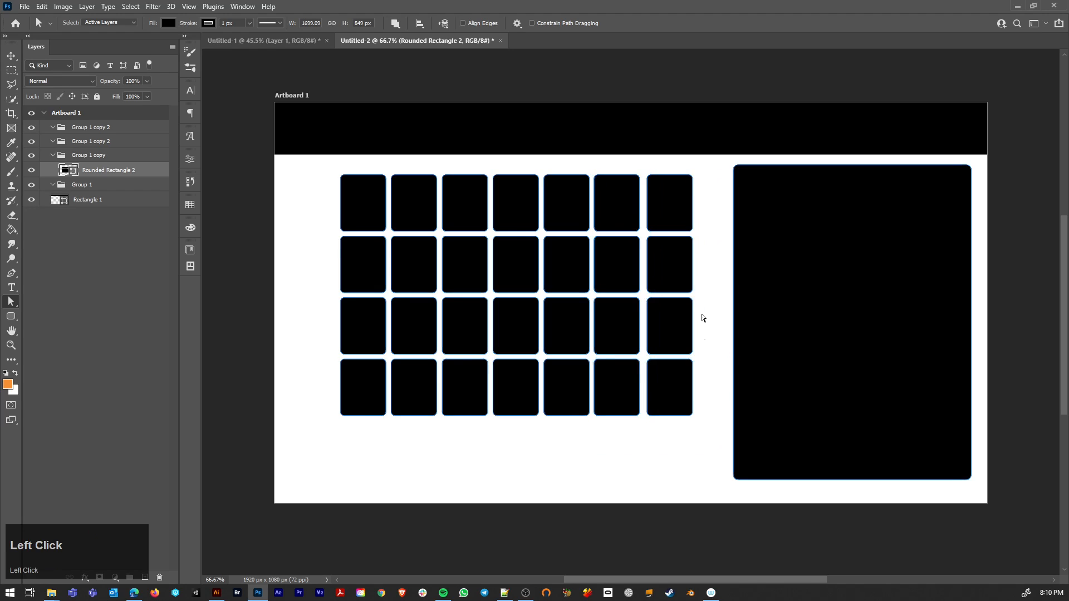
# Step: Select the slot shapes in the seventh column, nudge them slightly left to finish the even spacing, and deselect them
pyautogui.moveTo(641, 166); pyautogui.dragTo(724, 460)
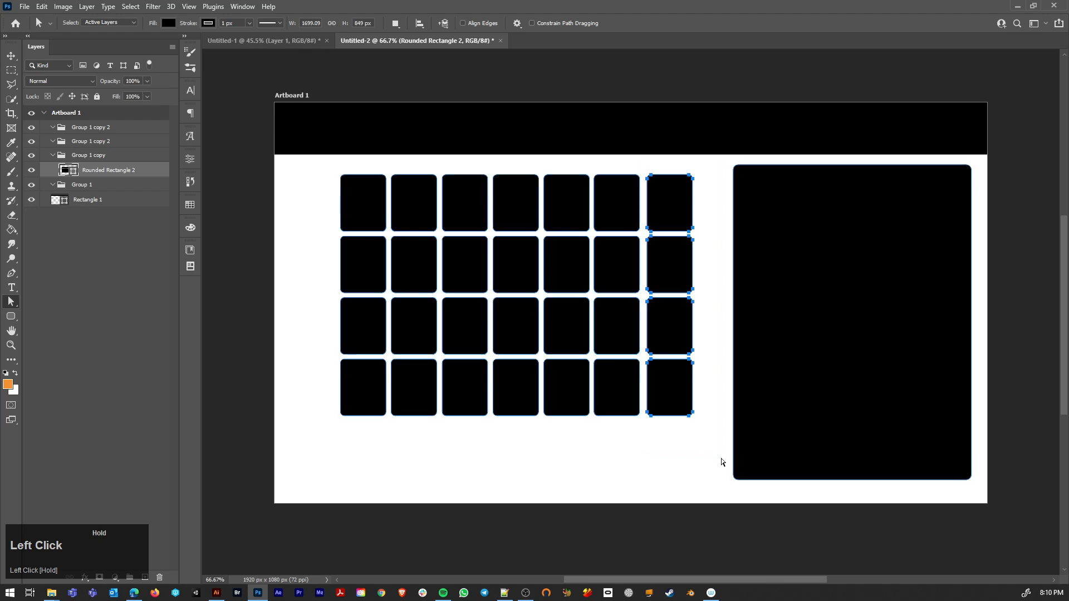
pyautogui.press('Left')
pyautogui.press('Left')
pyautogui.press('Left')
pyautogui.press('Left')
pyautogui.press('Left')
pyautogui.press('Left')
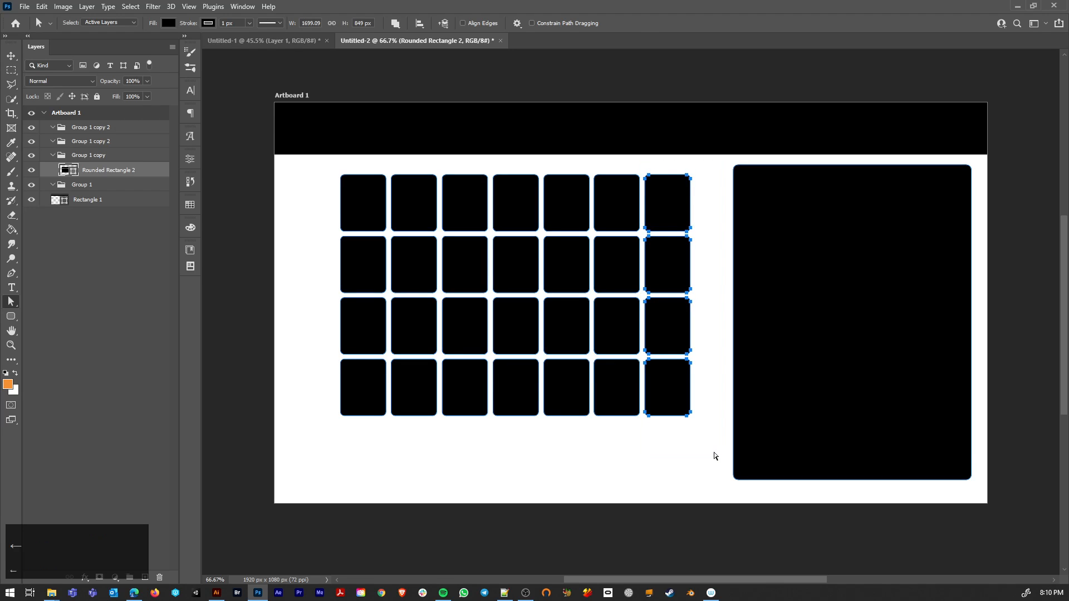
pyautogui.click(616, 478)
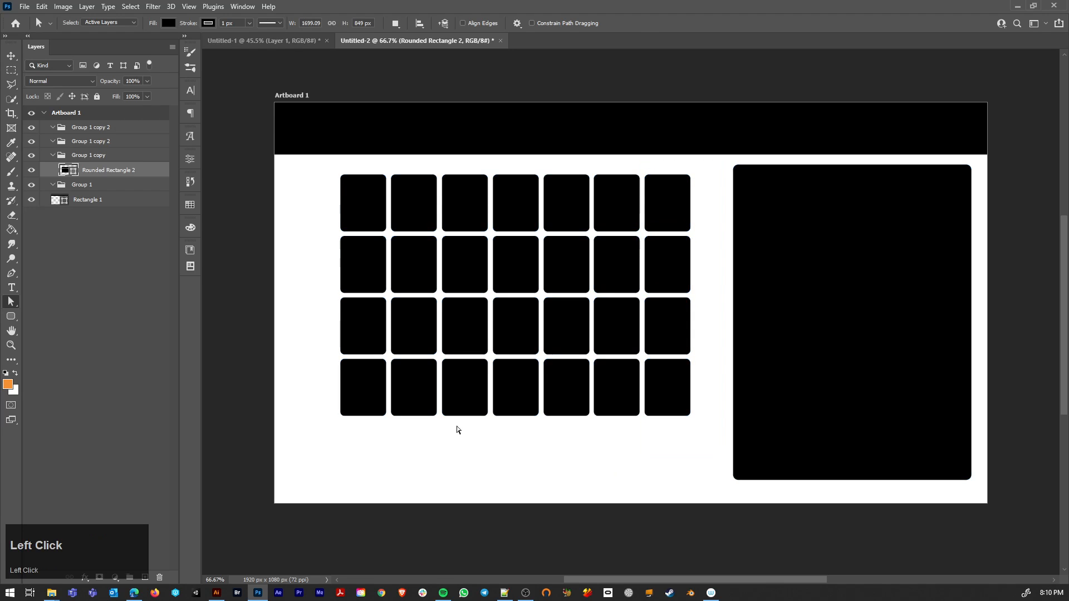
# Step: Collapse Group 1 copy and delete the empty Group 1 and both Group 1 copy 2 groups
pyautogui.click(54, 155)
pyautogui.click(88, 139)
pyautogui.keyDown('ctrl'); pyautogui.click(101, 131); pyautogui.keyUp('ctrl')
pyautogui.press('Delete')
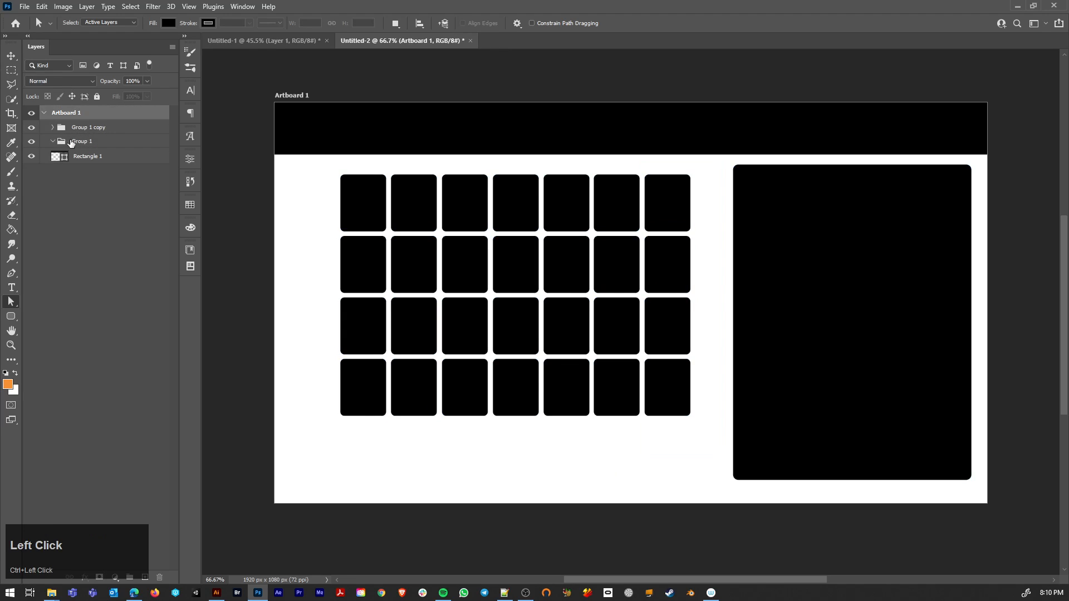
pyautogui.click(114, 143)
pyautogui.press('Delete')
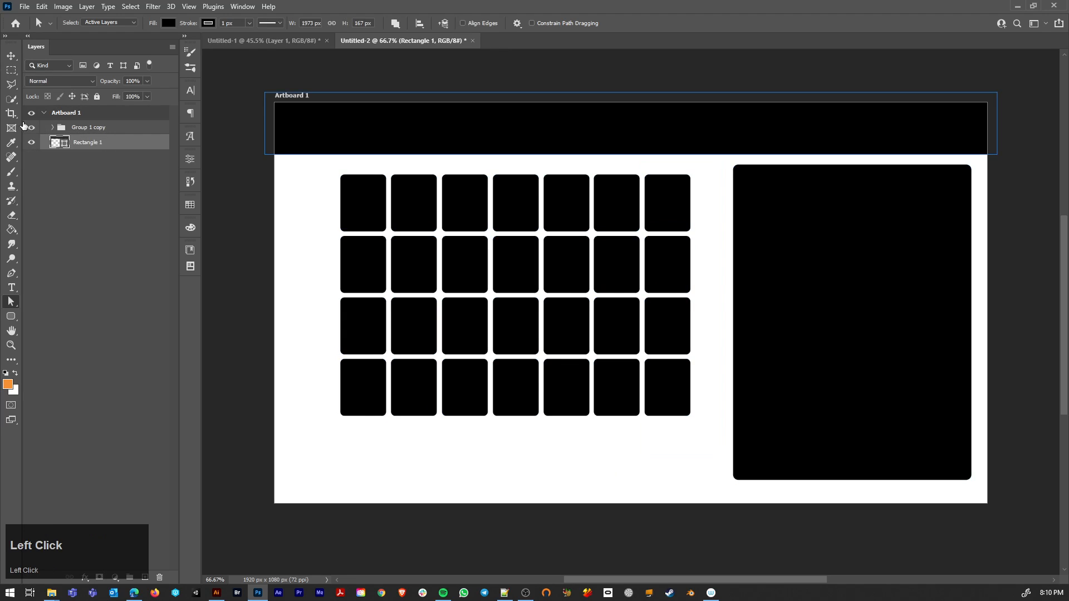
# Step: Expand Group 1 copy and try to select the side panel on the canvas while Rectangle 1 is the active layer
pyautogui.click(31, 128)
pyautogui.click(50, 128)
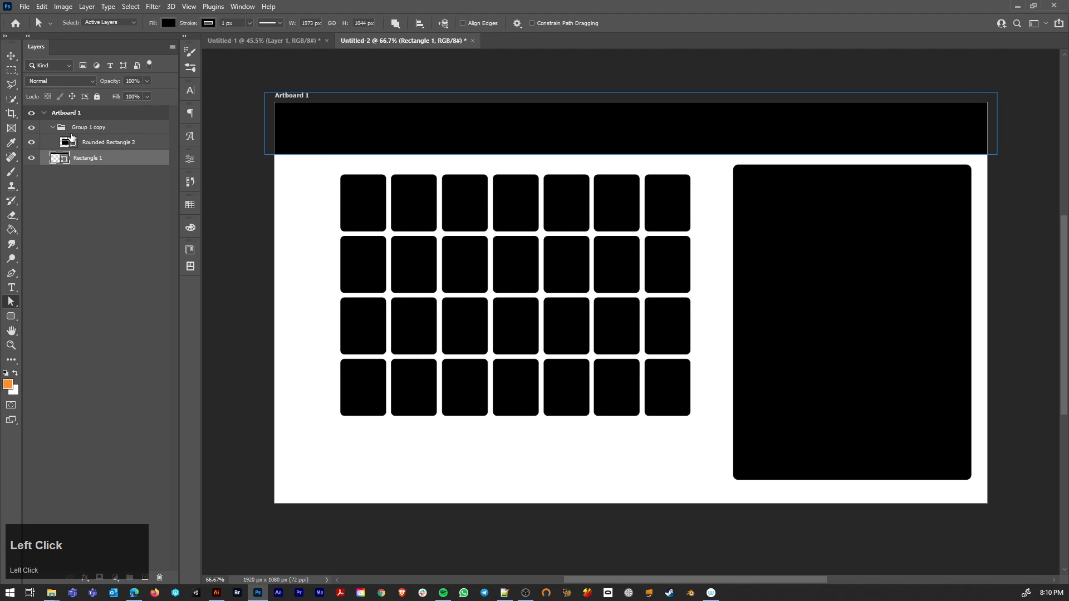
pyautogui.keyDown('ctrl'); pyautogui.click(791, 279); pyautogui.keyUp('ctrl')
pyautogui.press('capslock')
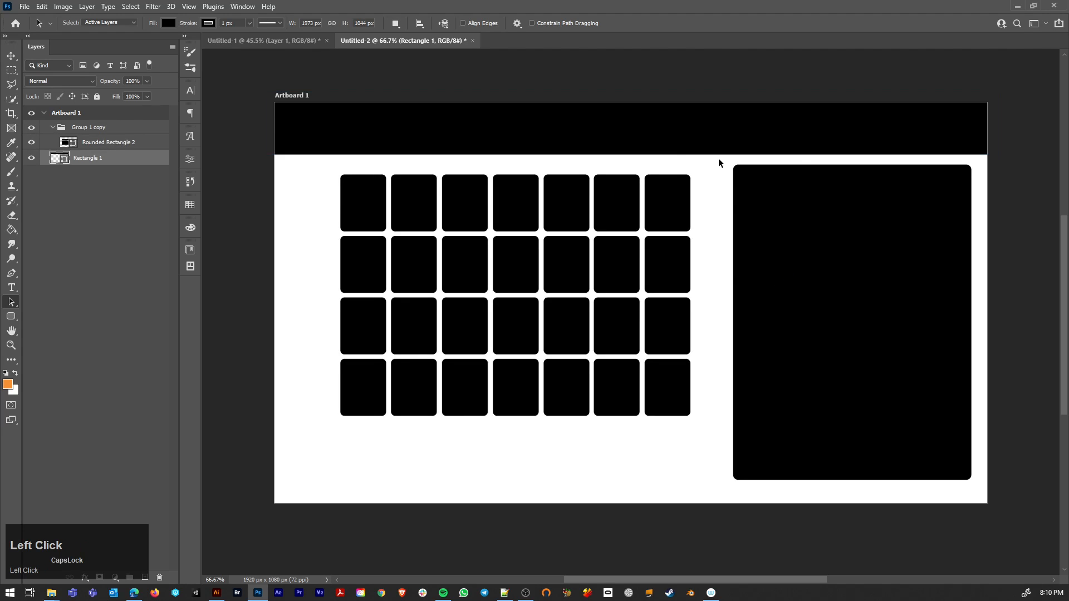
pyautogui.moveTo(718, 159); pyautogui.dragTo(997, 493)
pyautogui.press('a')
# Step: Select only the side panel path in the Rounded Rectangle 2 layer and move it slightly left and down
pyautogui.click(120, 144)
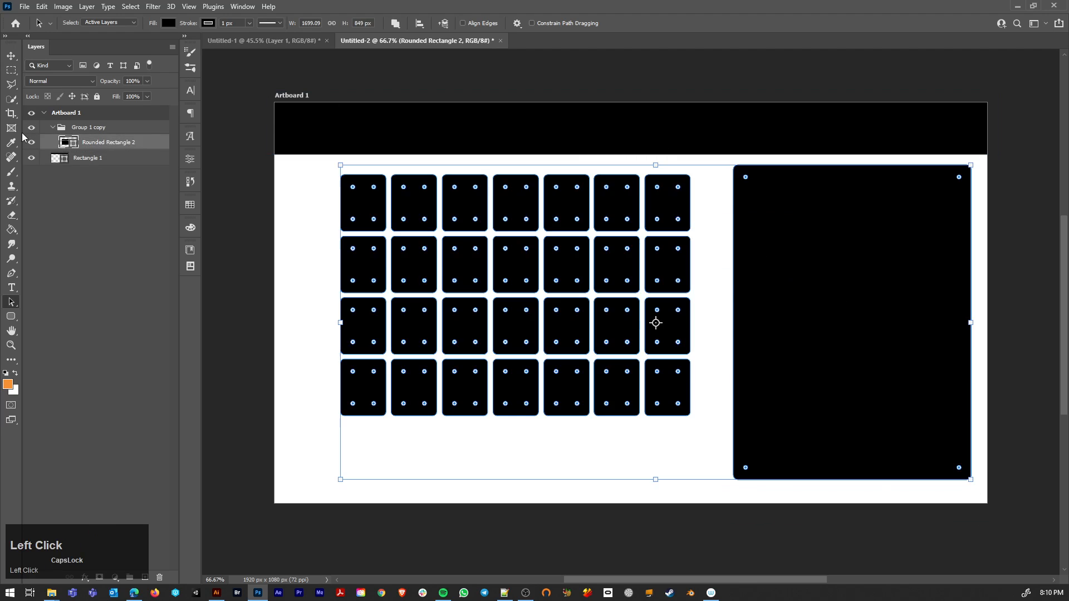
pyautogui.click(32, 143)
pyautogui.click(32, 143)
pyautogui.click(704, 169)
pyautogui.press('a')
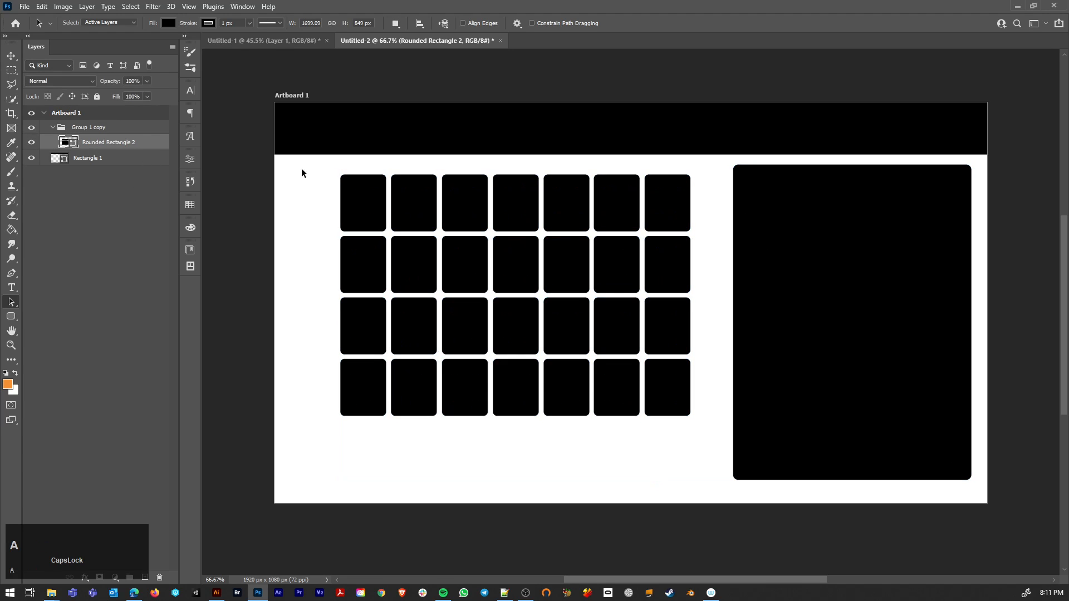
pyautogui.click(724, 168)
pyautogui.press('a')
pyautogui.moveTo(11, 302); pyautogui.dragTo(56, 314)
pyautogui.moveTo(723, 157); pyautogui.dragTo(987, 501)
pyautogui.moveTo(739, 481); pyautogui.dragTo(723, 486)
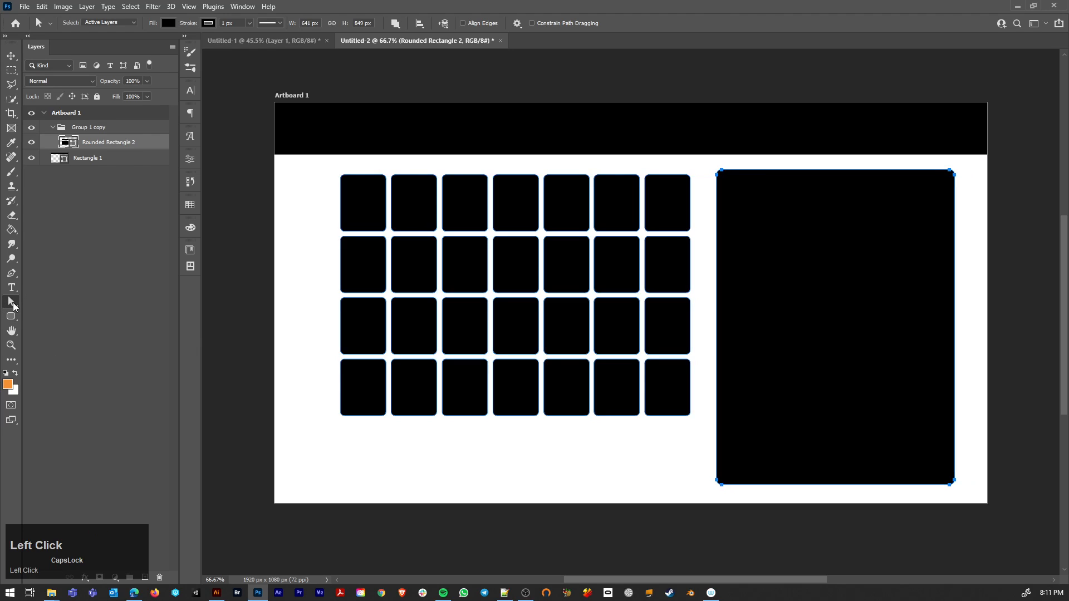
# Step: Cut the side panel path out of Rounded Rectangle 2 and add a new empty layer above it in Group 1 copy
pyautogui.moveTo(10, 302); pyautogui.dragTo(40, 318)
pyautogui.moveTo(706, 166); pyautogui.dragTo(997, 501)
pyautogui.hotkey('ctrl', 'x')
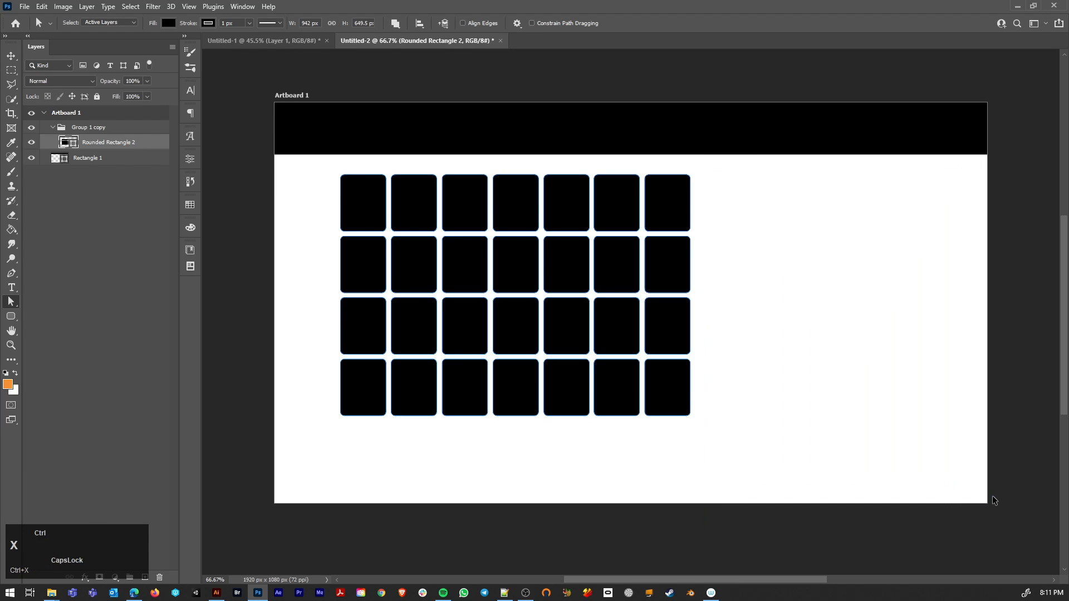
pyautogui.click(142, 577)
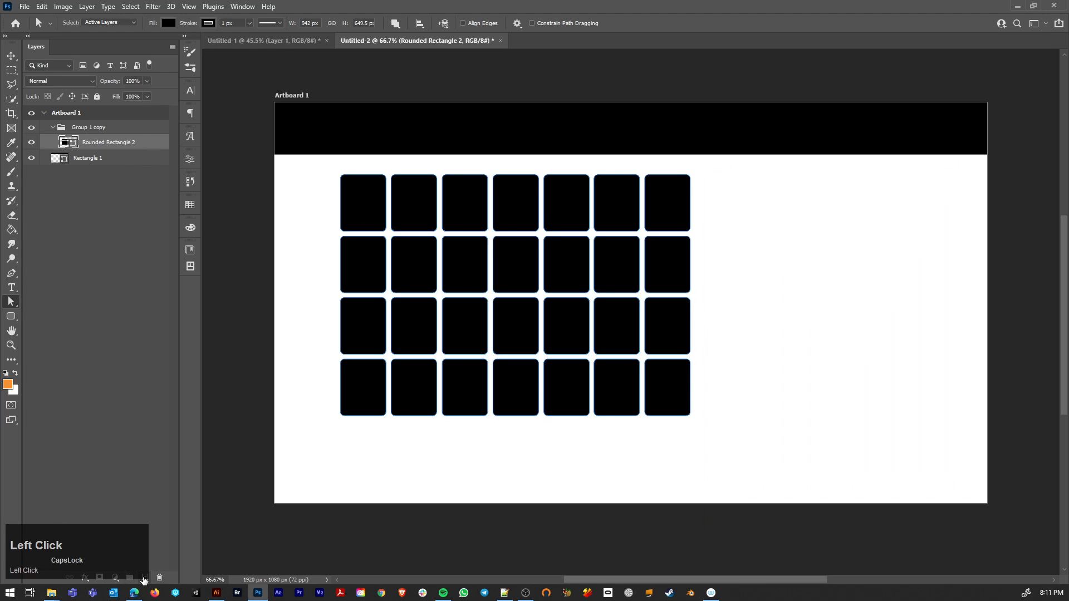
# Step: Try to paste the cut side panel path onto the new layer, and delete the pasted path again
pyautogui.hotkey('ctrl', 'v')
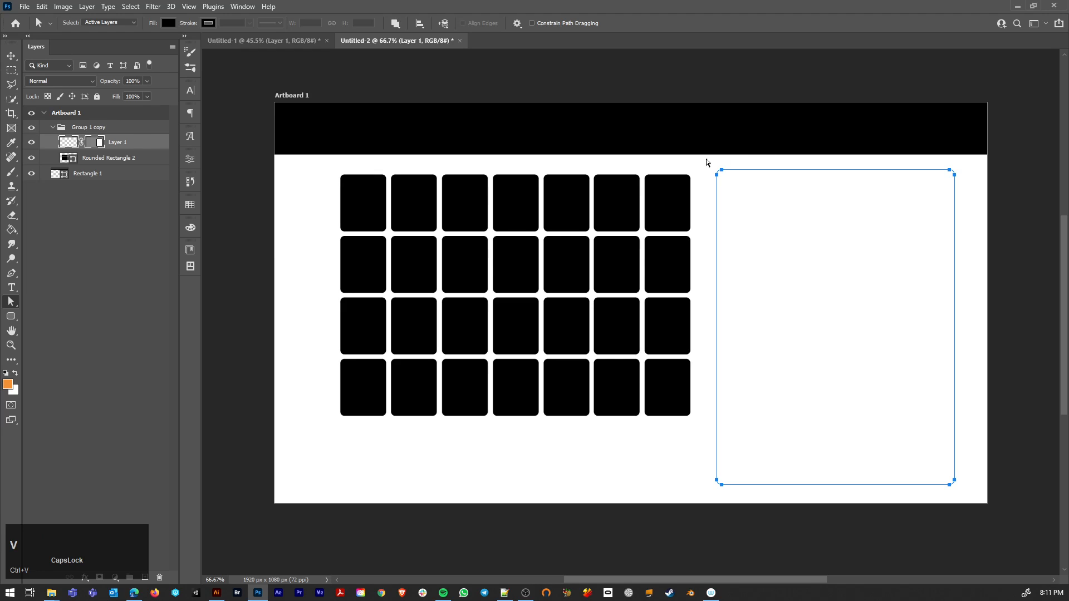
pyautogui.moveTo(707, 162); pyautogui.dragTo(972, 494)
pyautogui.press('Delete')
# Step: Start a Pen tool shape beside the slot grid, paste the side panel path into it as a separate shape layer, and select the panel path
pyautogui.press('p')
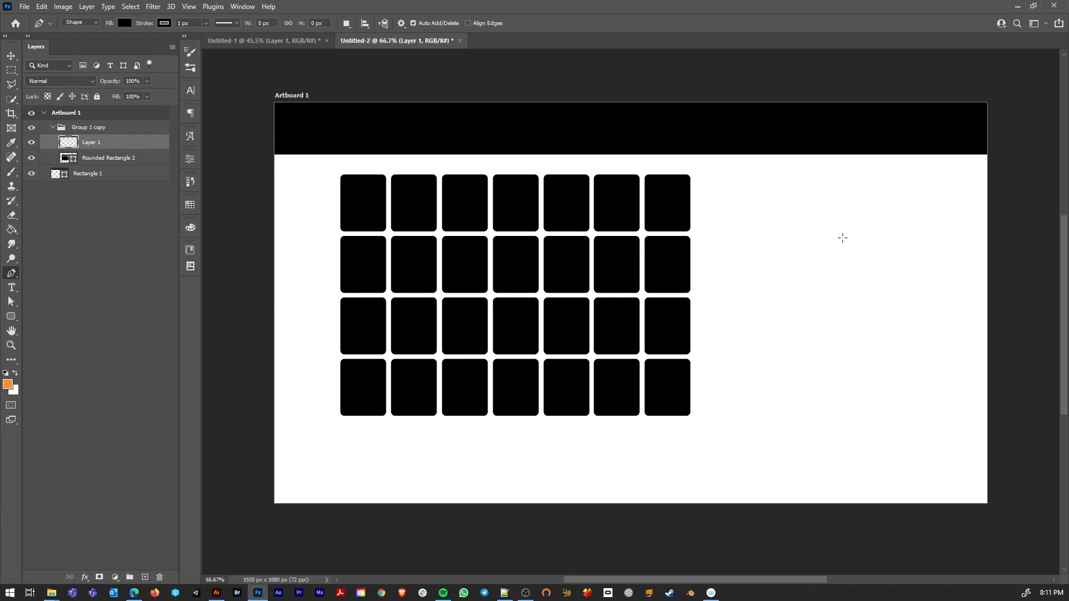
pyautogui.press('capslock')
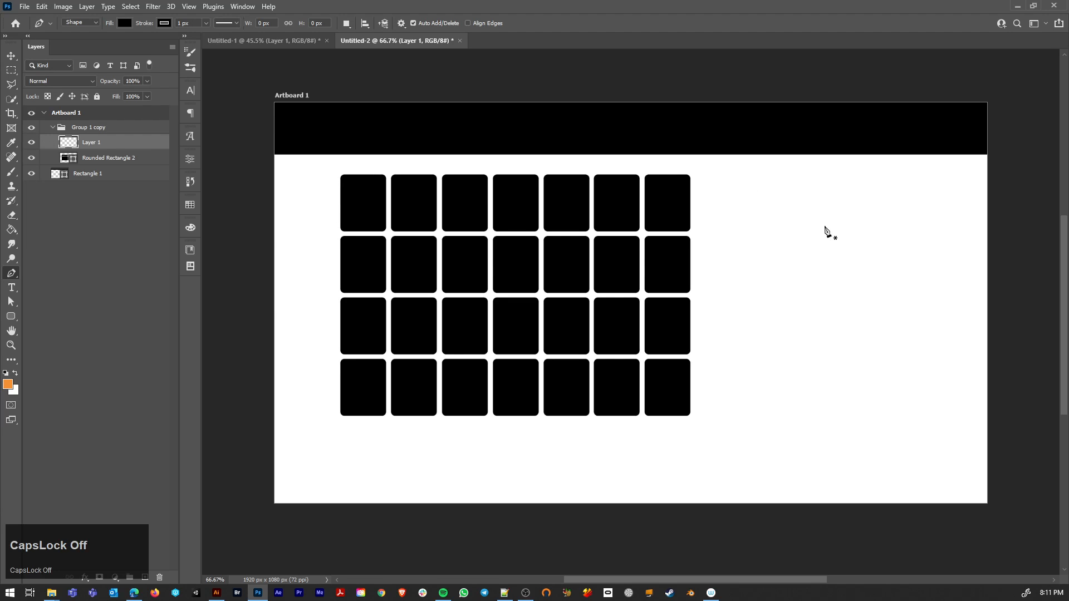
pyautogui.click(714, 177)
pyautogui.hotkey('ctrl', 'v')
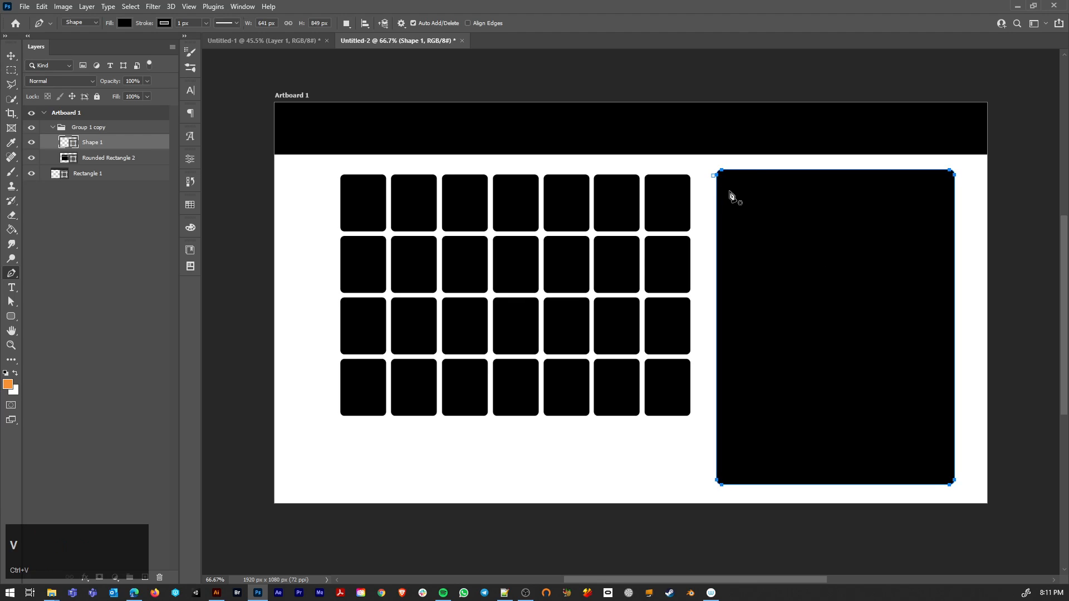
pyautogui.press('a')
pyautogui.moveTo(708, 166); pyautogui.dragTo(978, 494)
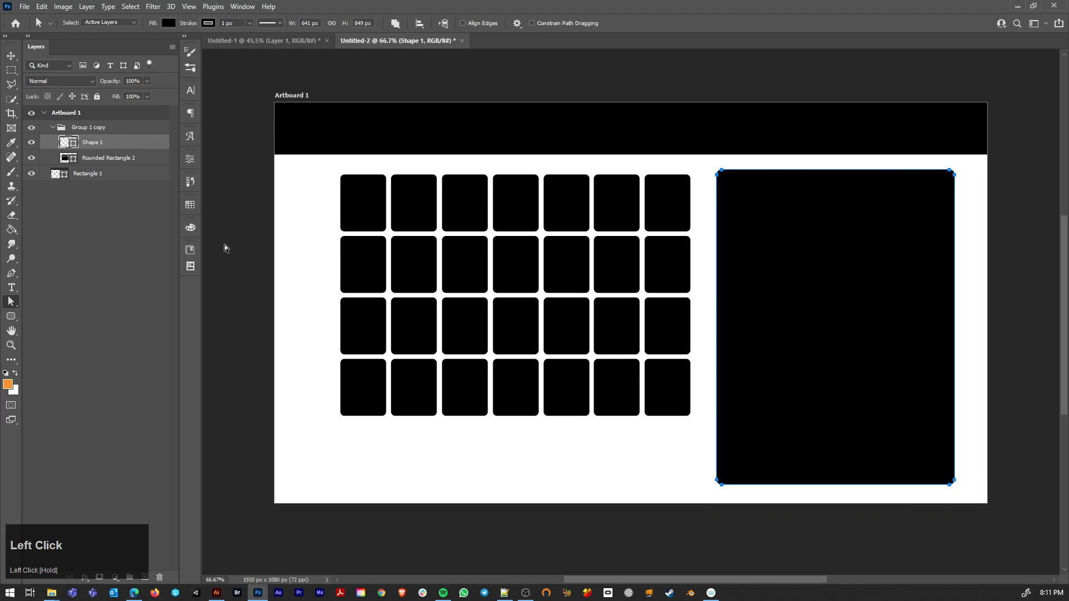
# Step: Draw a closed freeform polygon about 669 px wide and 159 px high below the slot grid with the Pen tool in Shape mode
pyautogui.click(46, 149)
pyautogui.click(11, 273)
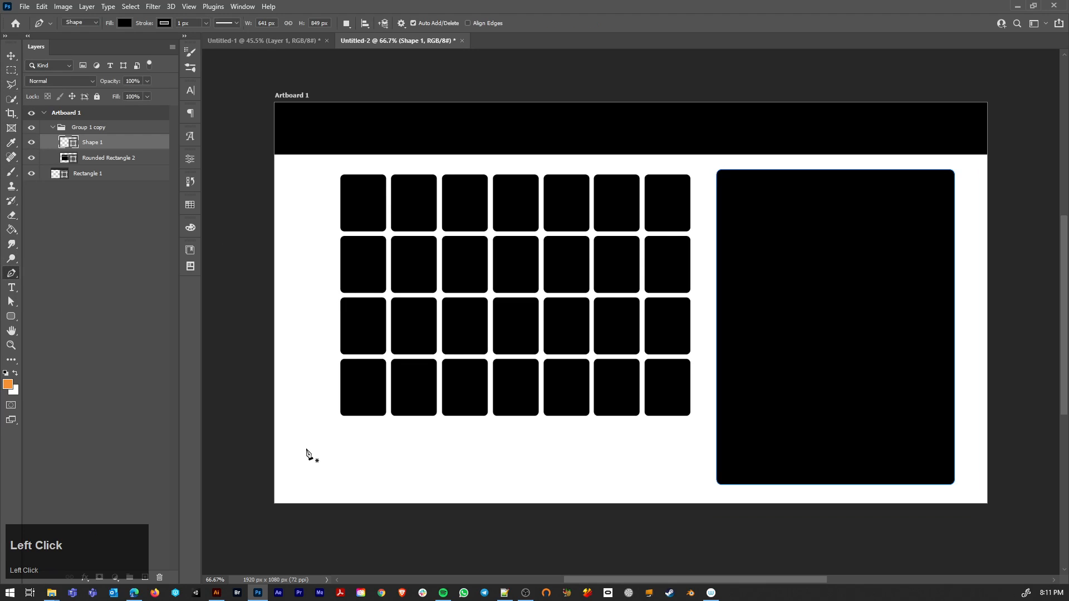
pyautogui.click(306, 448)
pyautogui.click(92, 24)
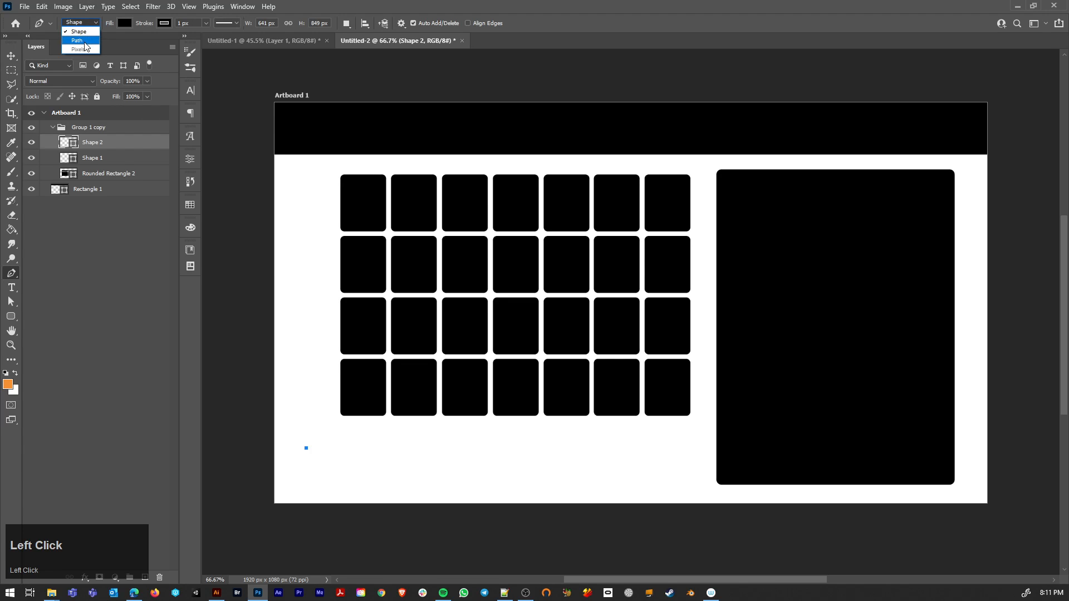
pyautogui.click(337, 459)
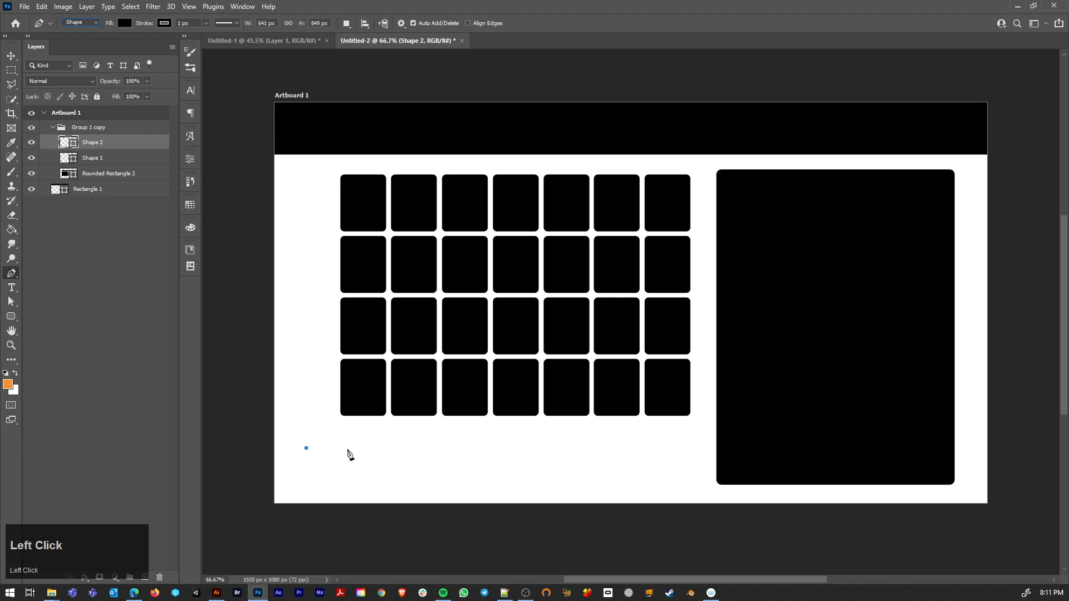
pyautogui.click(348, 449)
pyautogui.click(411, 474)
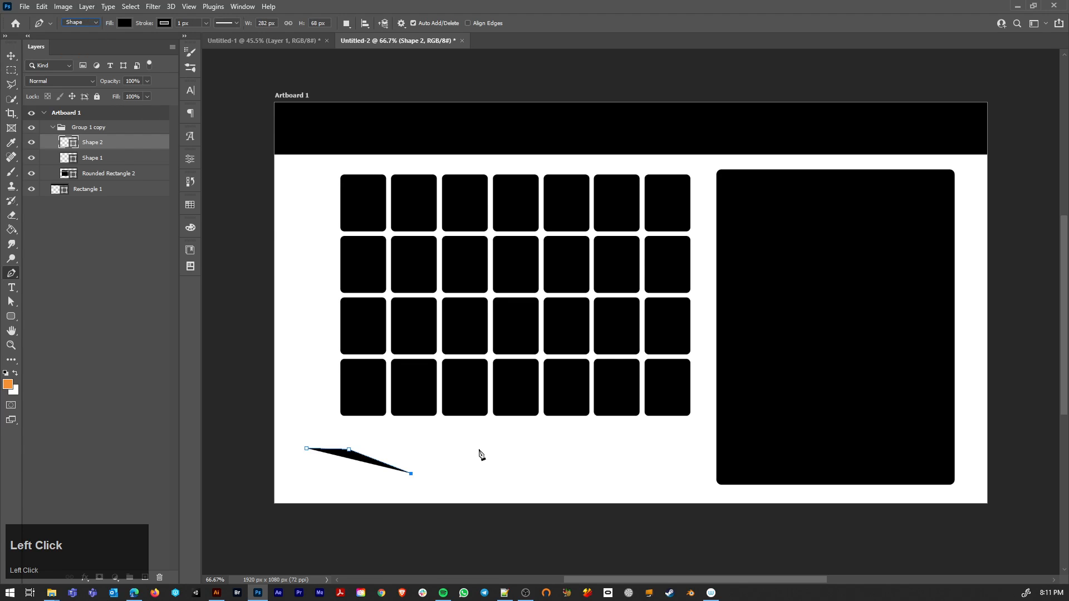
pyautogui.click(541, 461)
pyautogui.click(549, 498)
pyautogui.click(341, 507)
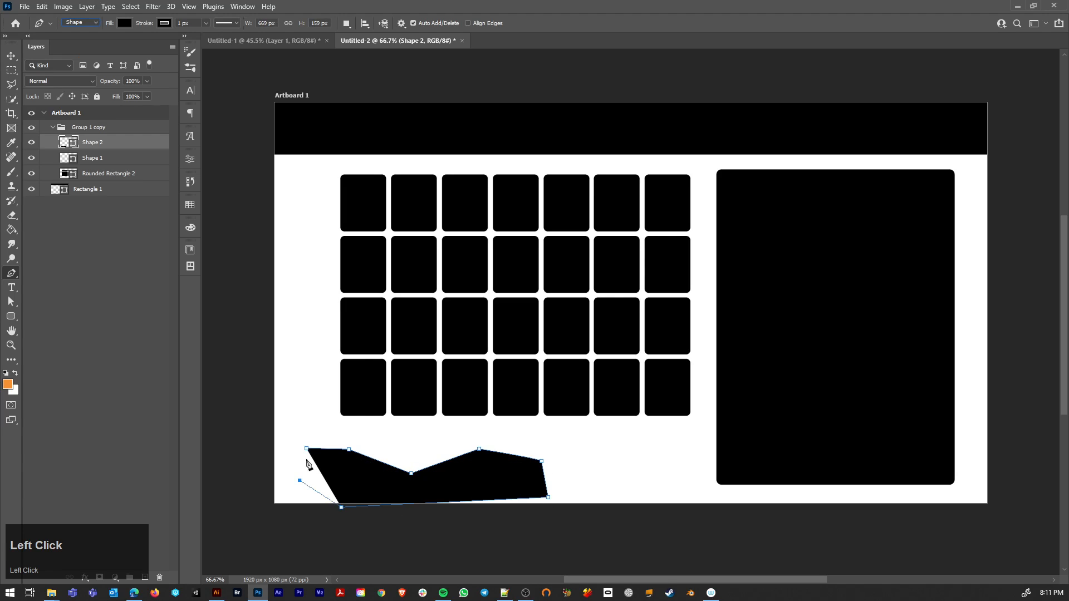
pyautogui.click(307, 449)
pyautogui.click(281, 424)
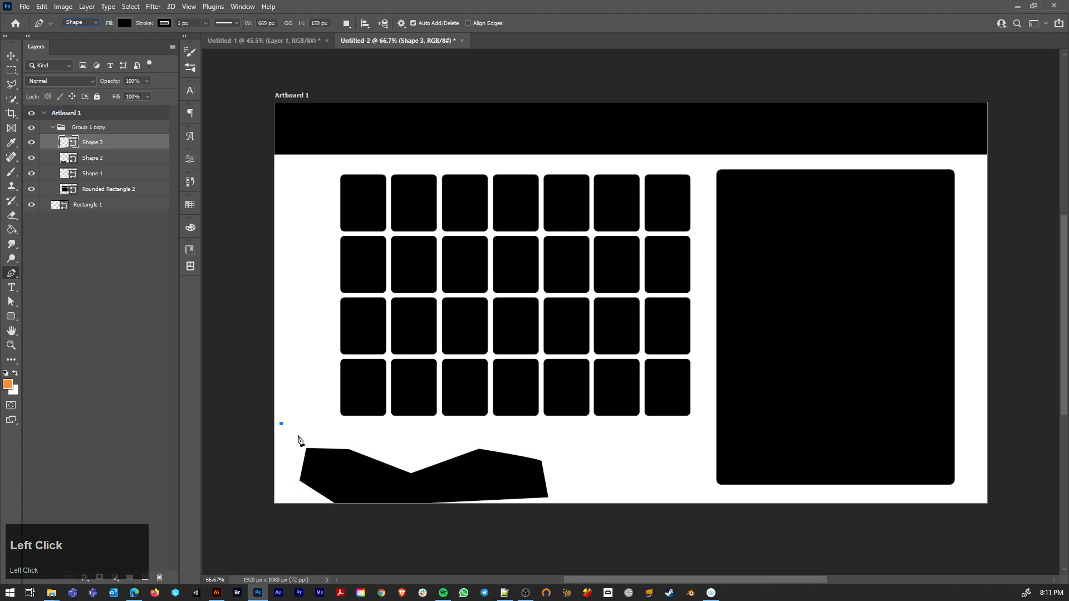
pyautogui.hotkey('ctrl', 'z')
pyautogui.hotkey('ctrl', 'z')
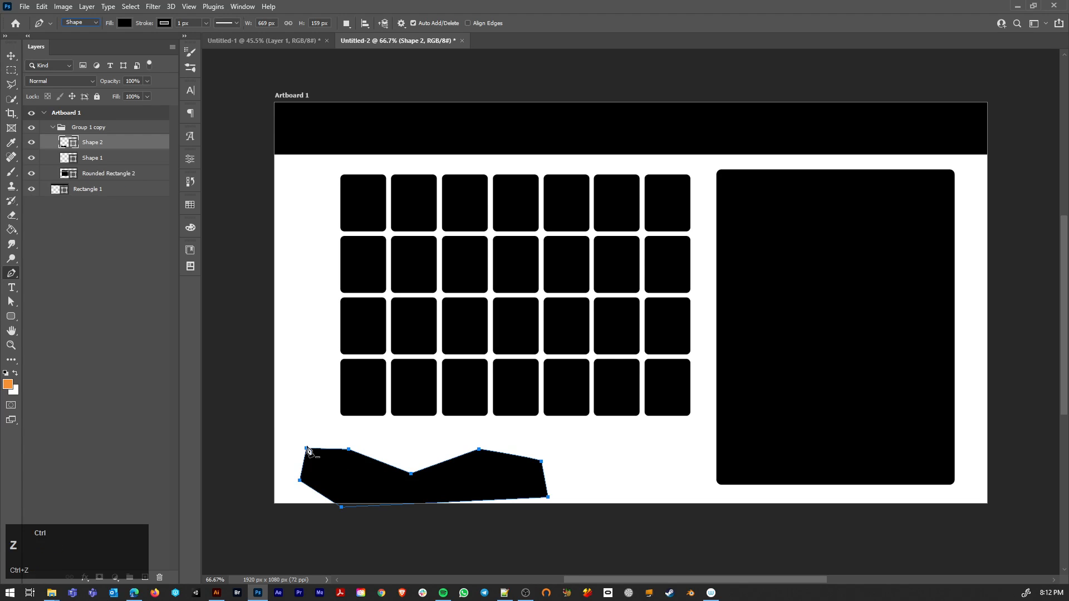
pyautogui.press('capslock')
pyautogui.press('a')
pyautogui.press('capslock')
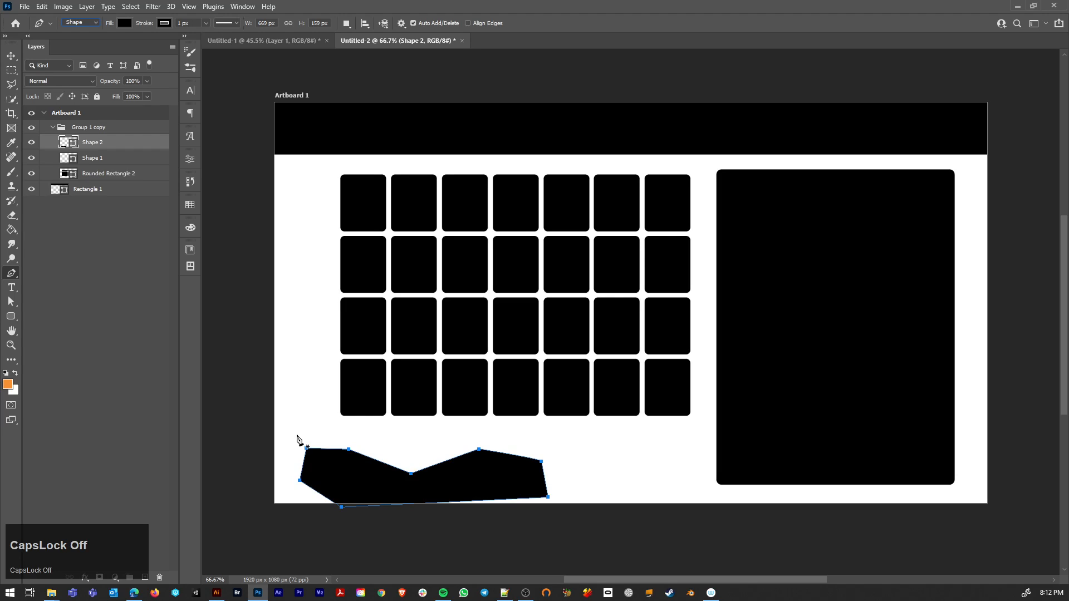
# Step: Reshape the polygon's upper-left corner anchor into a smooth, curved point with the Path Selection and Pen tools
pyautogui.press('a')
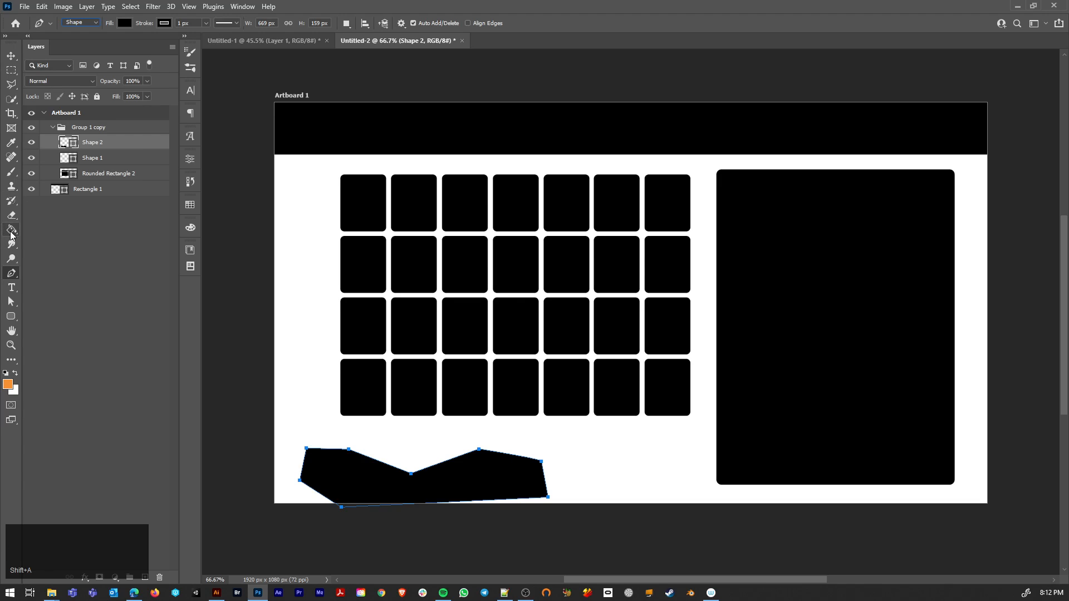
pyautogui.click(12, 304)
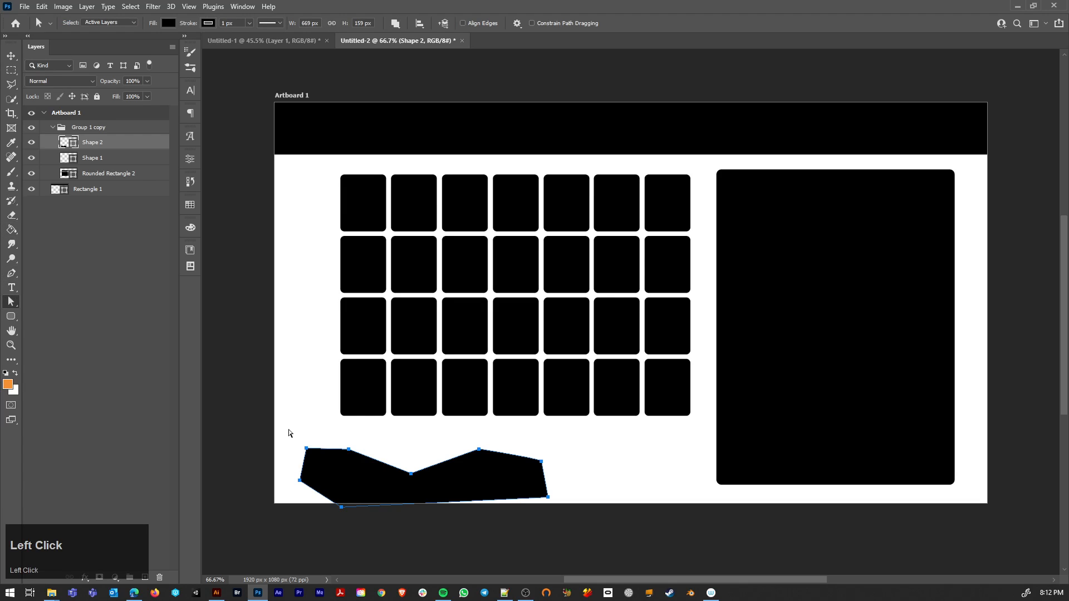
pyautogui.moveTo(307, 449); pyautogui.dragTo(335, 433)
pyautogui.press('p')
pyautogui.press('a')
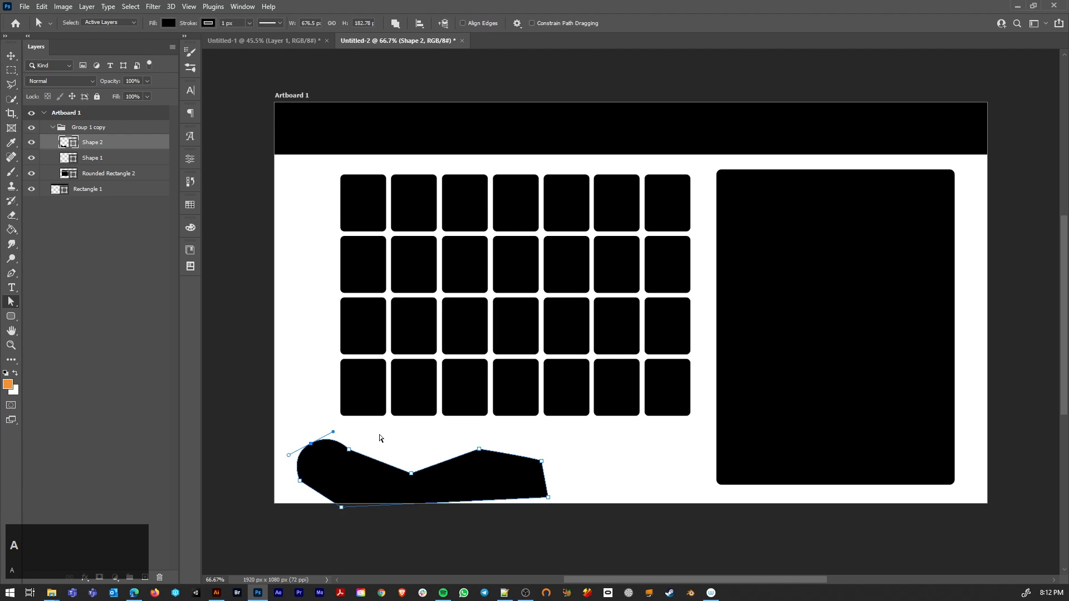
pyautogui.click(368, 451)
# Step: Select the entire freeform polygon below the slot grid and delete it together with its Shape 2 layer
pyautogui.moveTo(359, 498); pyautogui.dragTo(466, 450)
pyautogui.click(598, 456)
pyautogui.moveTo(565, 448); pyautogui.dragTo(235, 518)
pyautogui.press('Delete')
pyautogui.press('Delete')
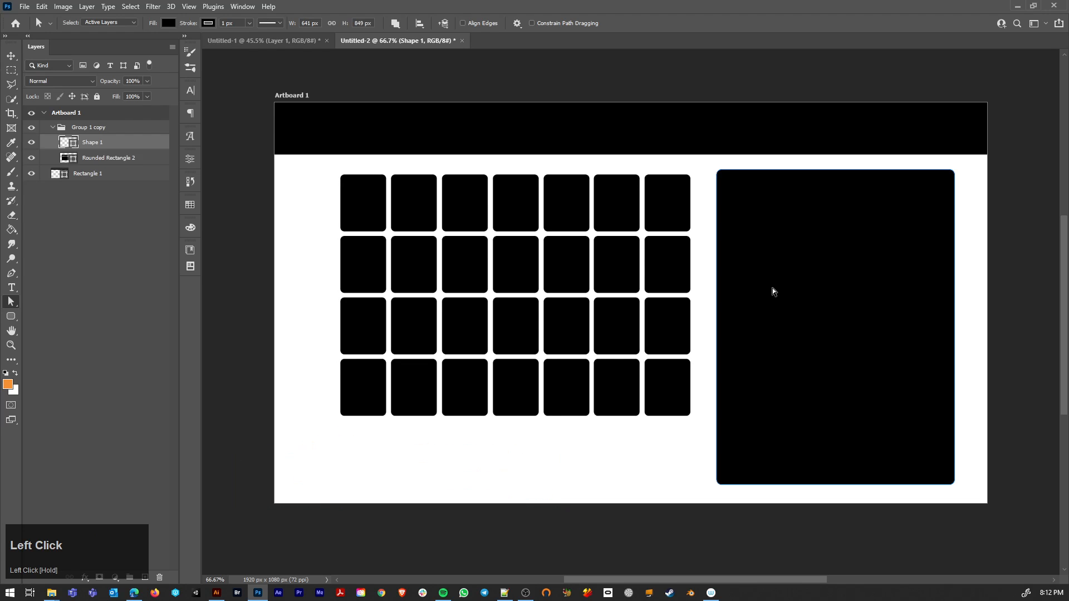
# Step: Select the side panel path and shift it slightly left and down, closer to the slot grid
pyautogui.moveTo(711, 157); pyautogui.dragTo(945, 494)
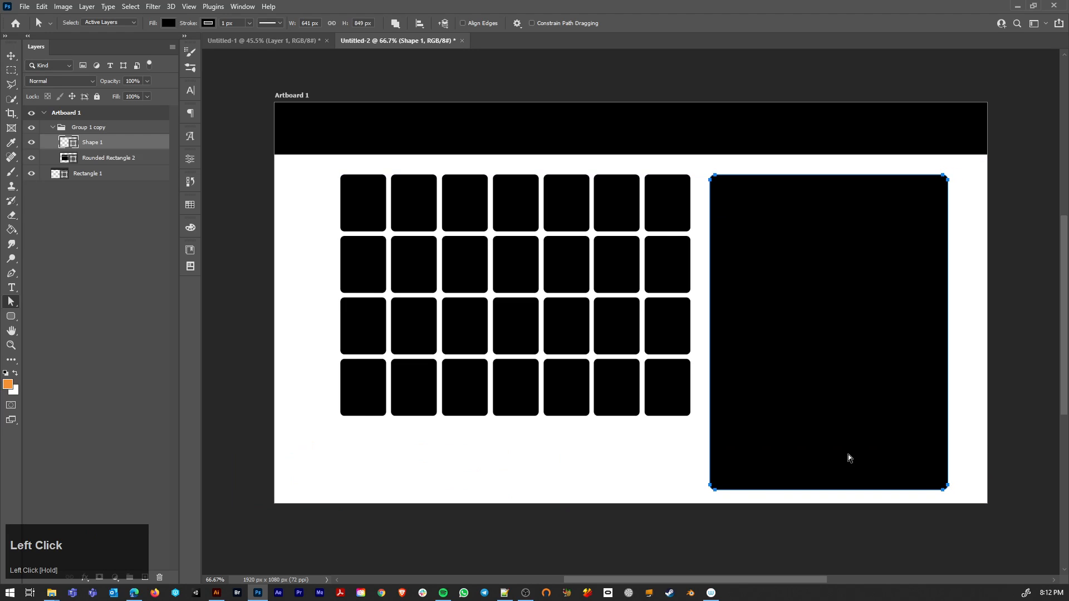
pyautogui.press('v')
# Step: Examine the header's category icons in the game inventory reference image and return to the wireframe document
pyautogui.click(253, 42)
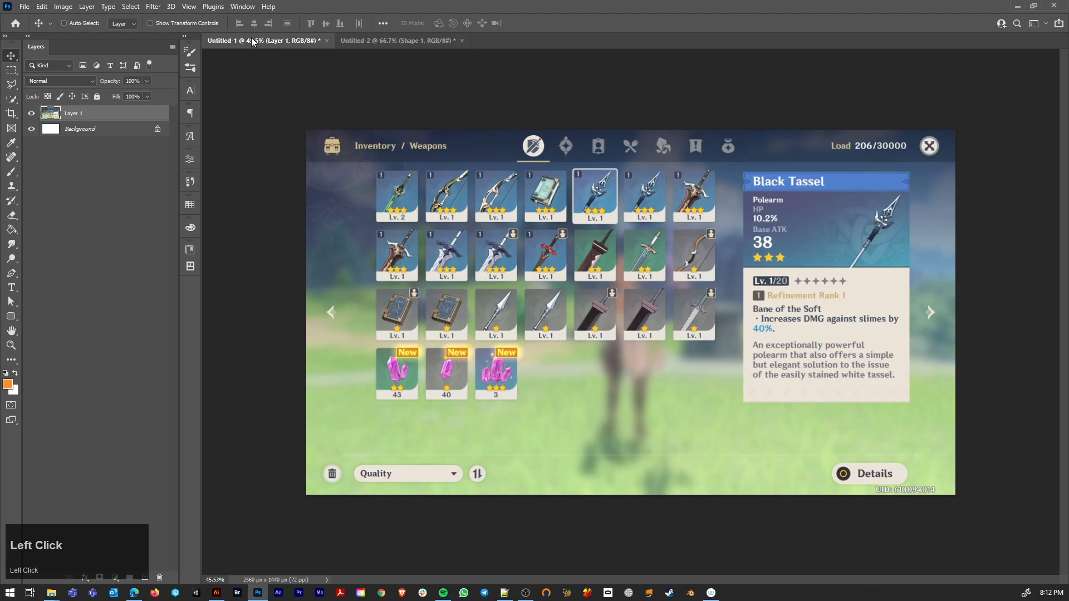
pyautogui.scroll(9, 560, 135)
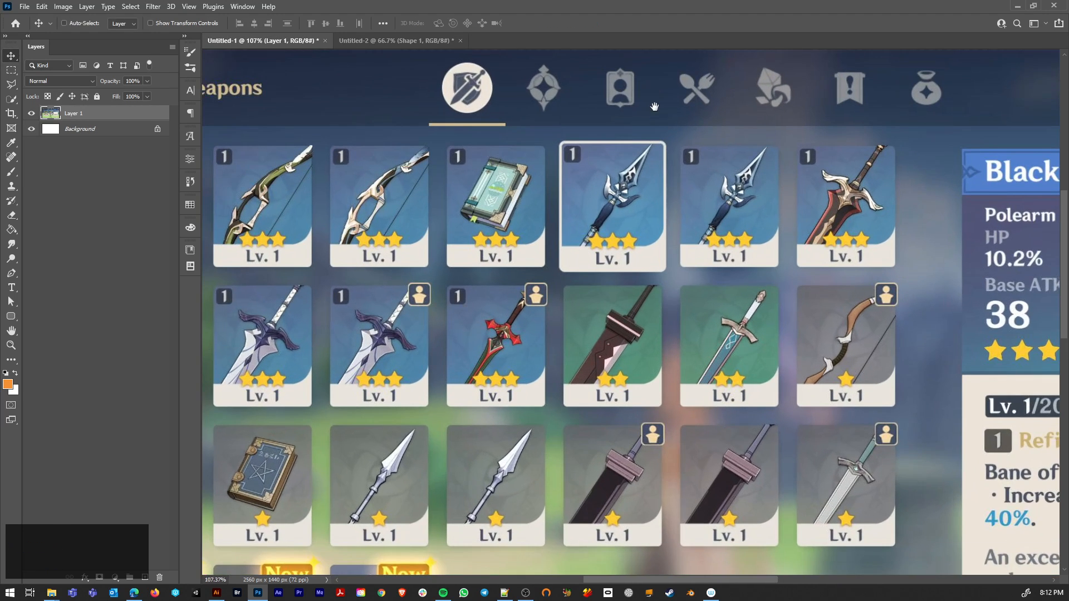
pyautogui.press('space')
pyautogui.moveTo(617, 102); pyautogui.dragTo(553, 240)
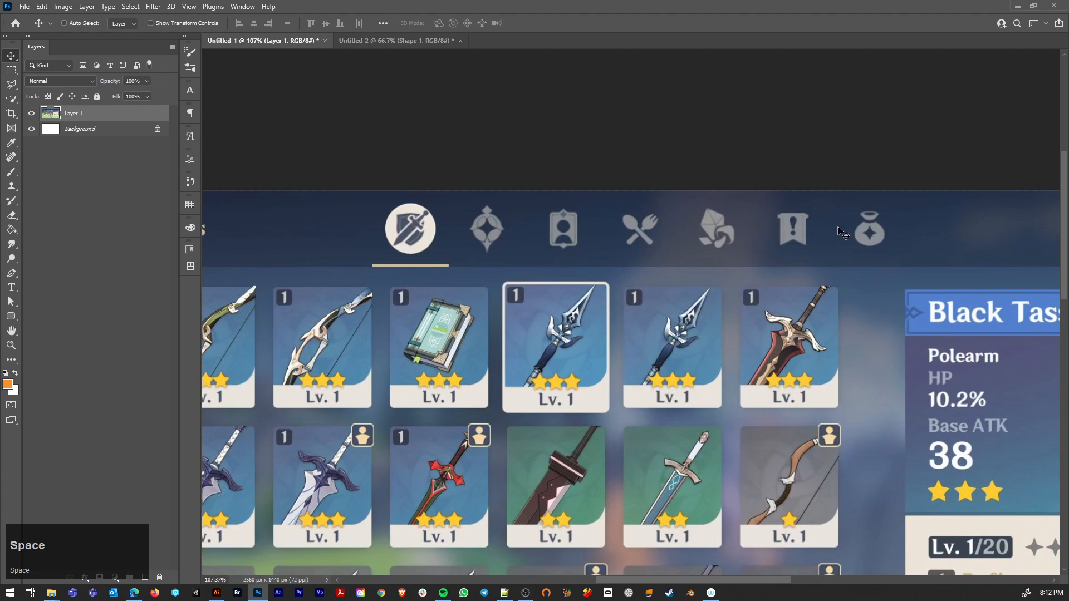
pyautogui.click(427, 40)
pyautogui.scroll(1, 601, 311)
pyautogui.scroll(-1, 531, 309)
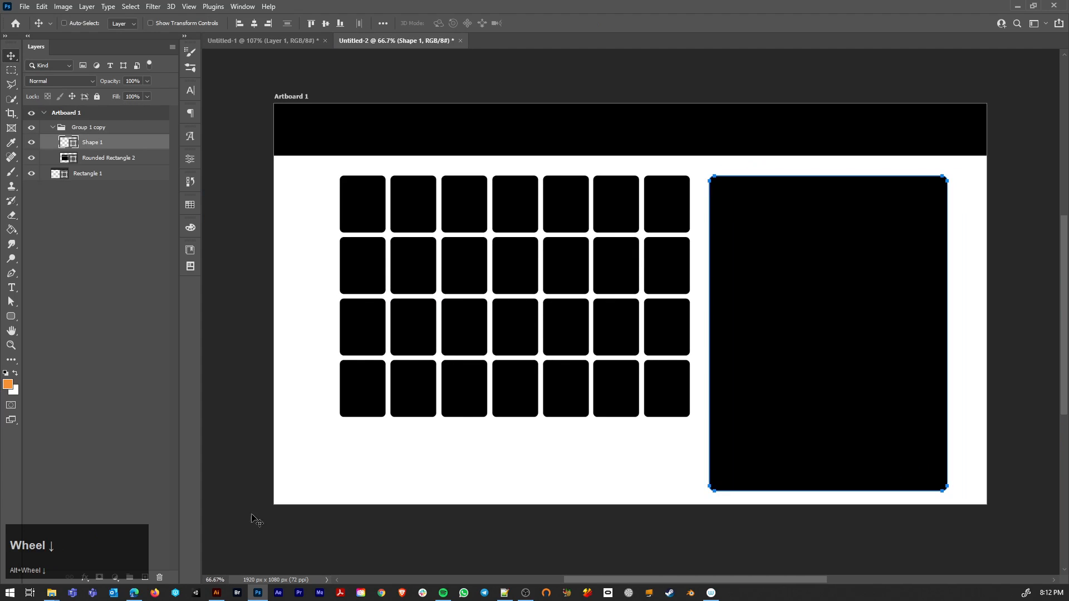
# Step: Switch to Illustrator and create a new 1024 x 1024 px web document in RGB Color
pyautogui.click(215, 593)
pyautogui.click(39, 234)
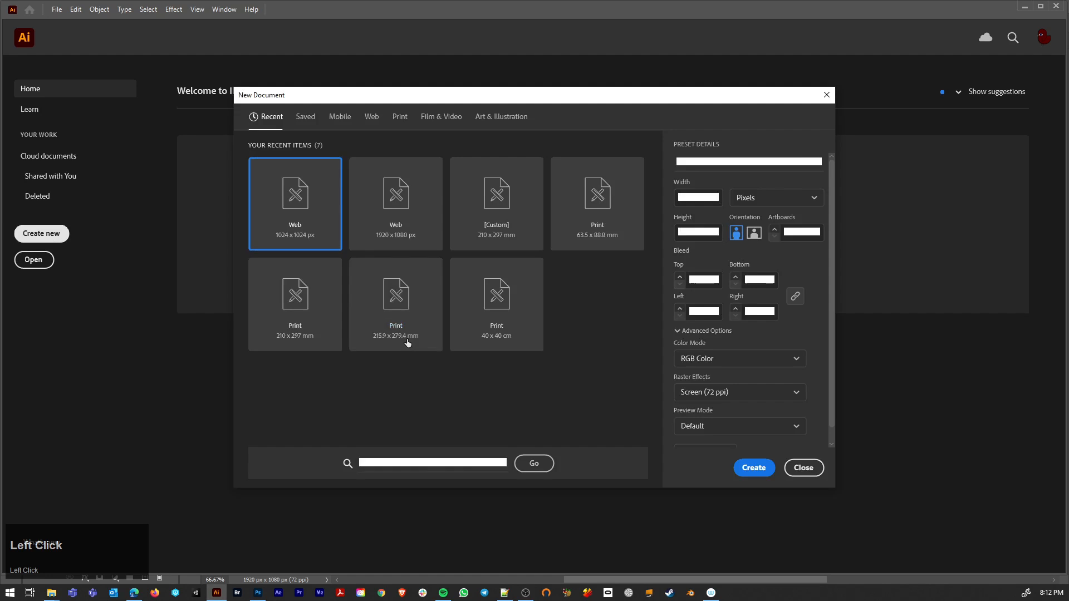
pyautogui.click(751, 470)
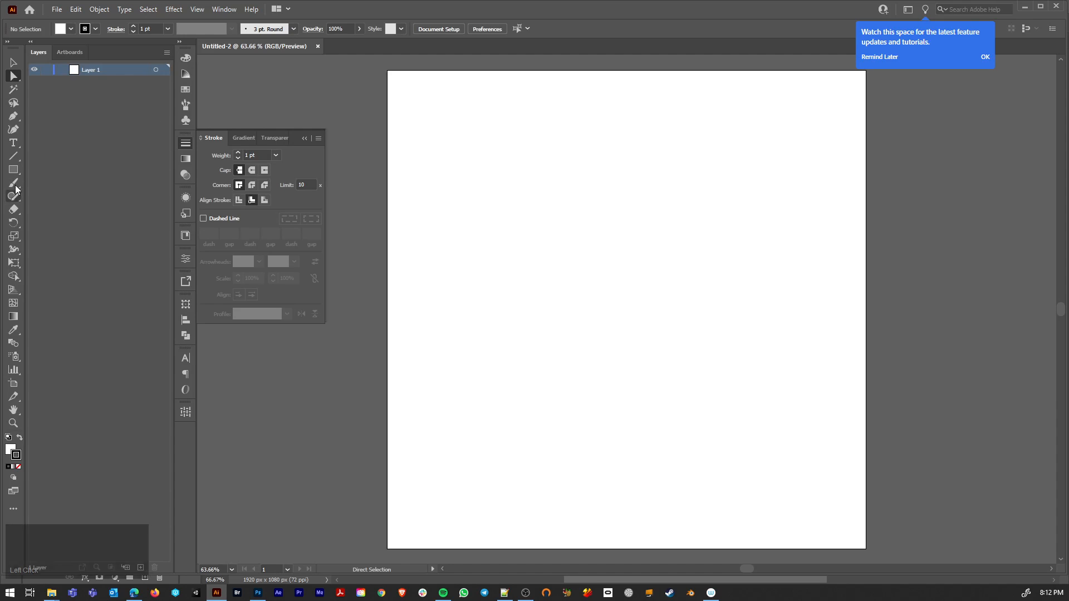
# Step: Draw a closed half-blade path about 79 px wide and 517 px high with a slanted tip using the Pen tool
pyautogui.click(14, 116)
pyautogui.click(612, 141)
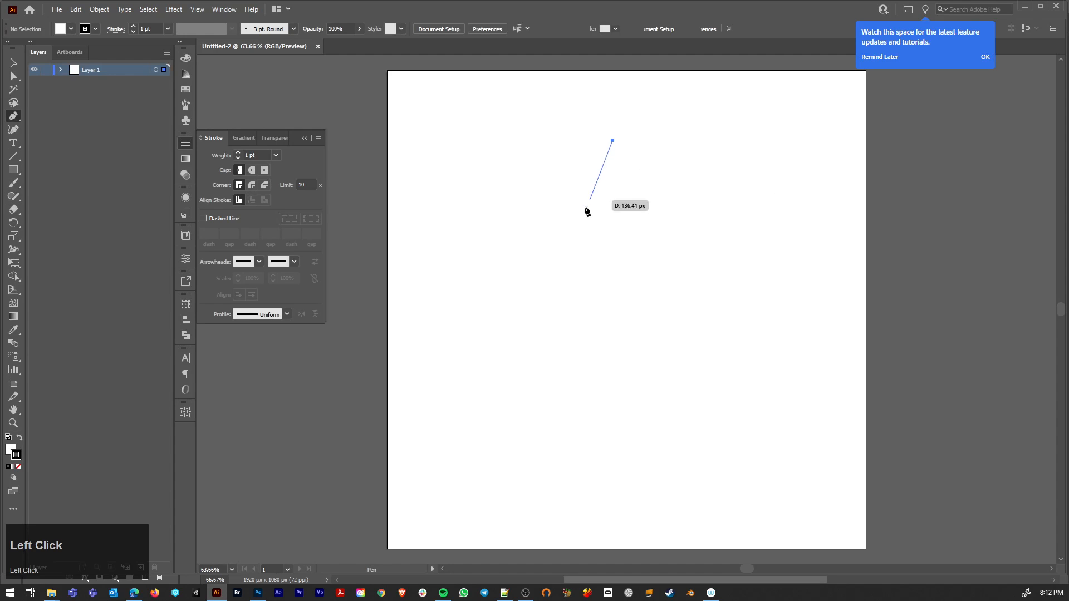
pyautogui.click(576, 199)
pyautogui.keyDown('shift'); pyautogui.click(576, 383); pyautogui.keyUp('shift')
pyautogui.scroll(-3, 626, 391)
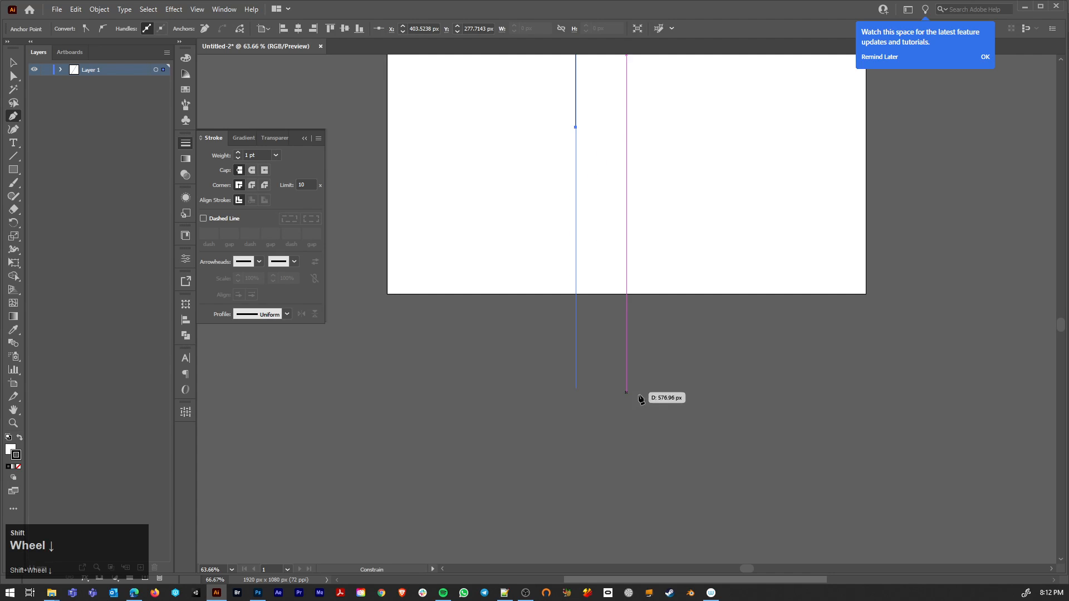
pyautogui.scroll(-5, 583, 201)
pyautogui.press('space')
pyautogui.moveTo(591, 146); pyautogui.dragTo(567, 262)
pyautogui.scroll(6, 568, 316)
pyautogui.press('space')
pyautogui.moveTo(566, 225); pyautogui.dragTo(576, 360)
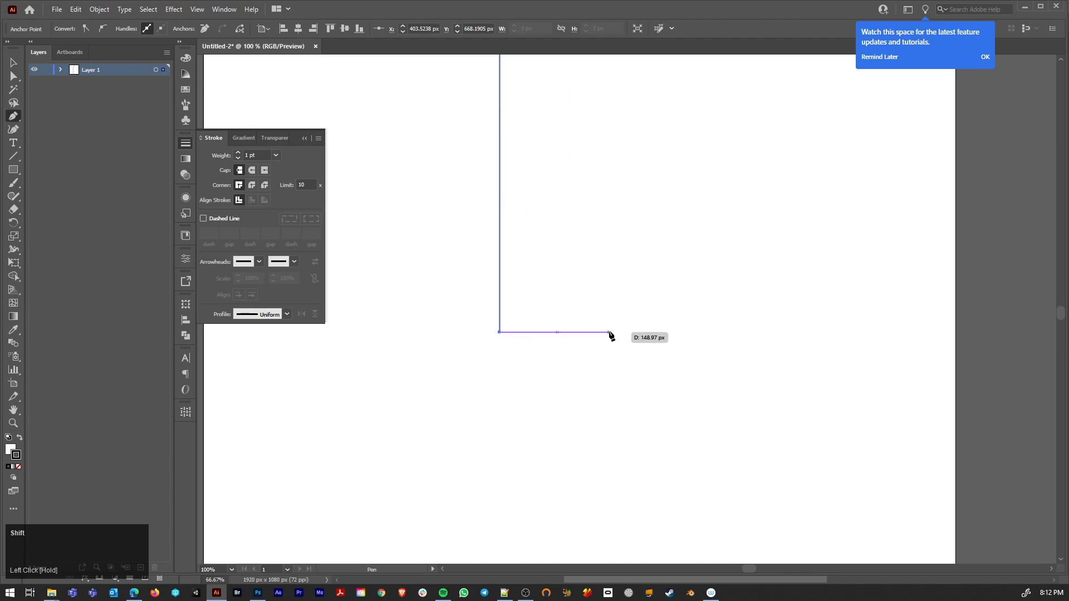
pyautogui.keyDown('shift'); pyautogui.click(557, 332); pyautogui.keyUp('shift')
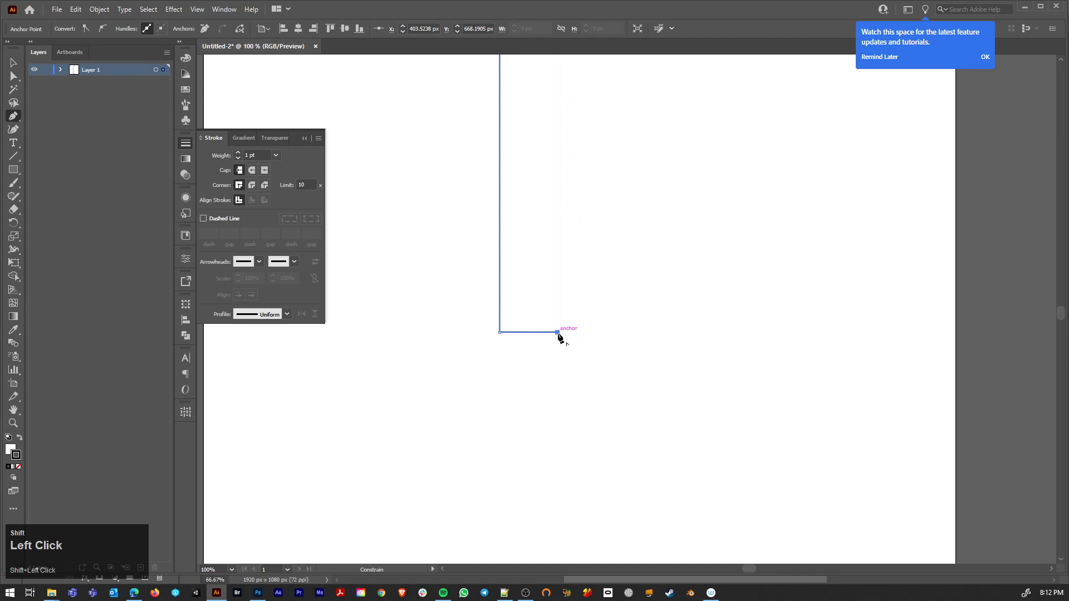
pyautogui.scroll(-5, 559, 334)
pyautogui.click(558, 270)
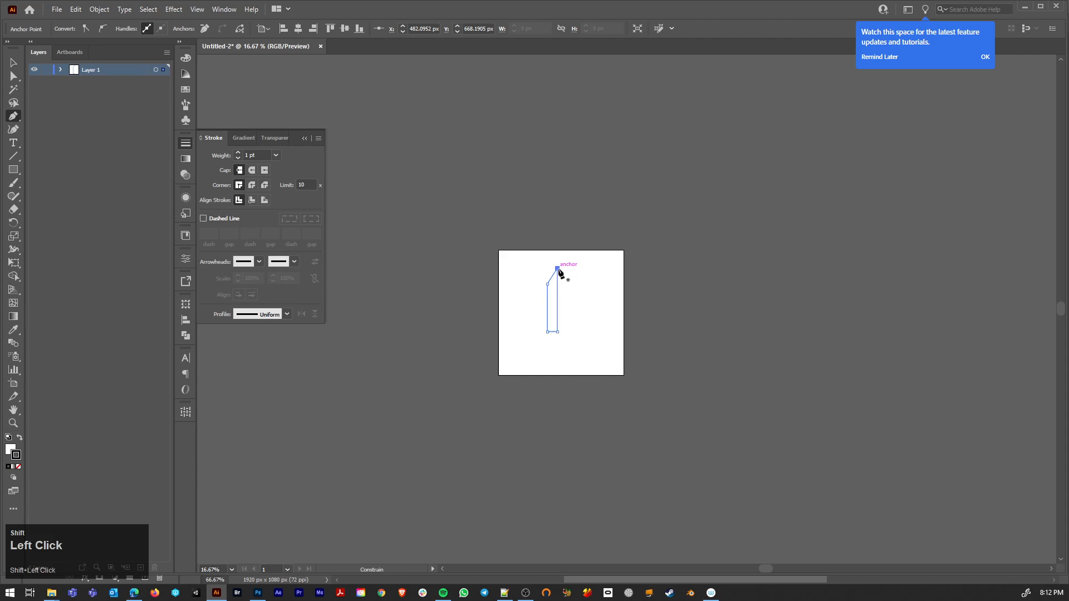
pyautogui.scroll(5, 563, 276)
pyautogui.scroll(-1, 543, 277)
pyautogui.scroll(-2, 543, 276)
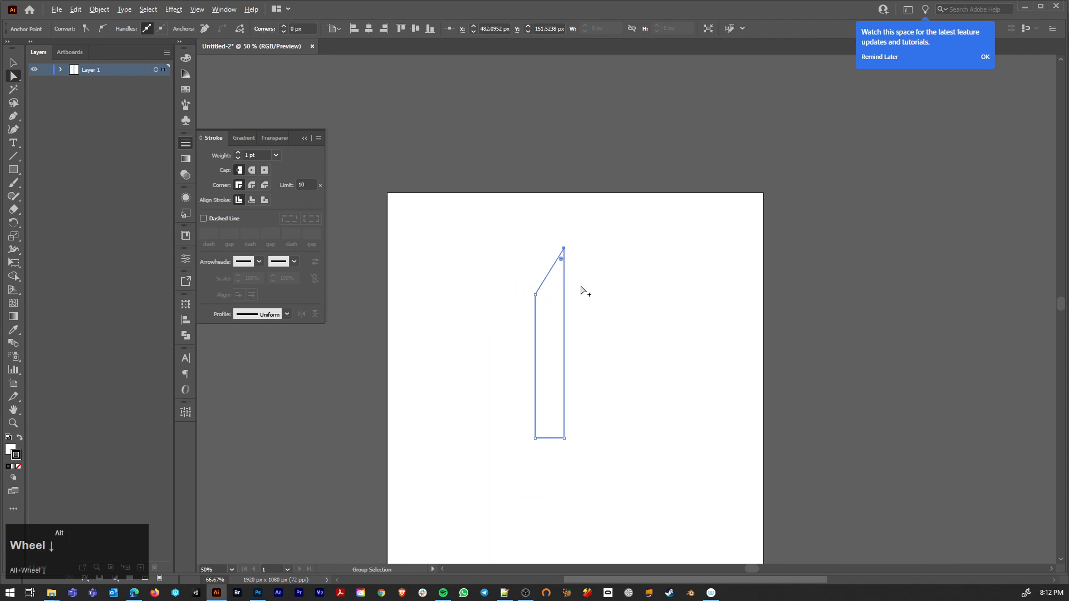
# Step: Select the half-blade path, swap its fill to black and remove its stroke
pyautogui.moveTo(500, 244); pyautogui.dragTo(631, 471)
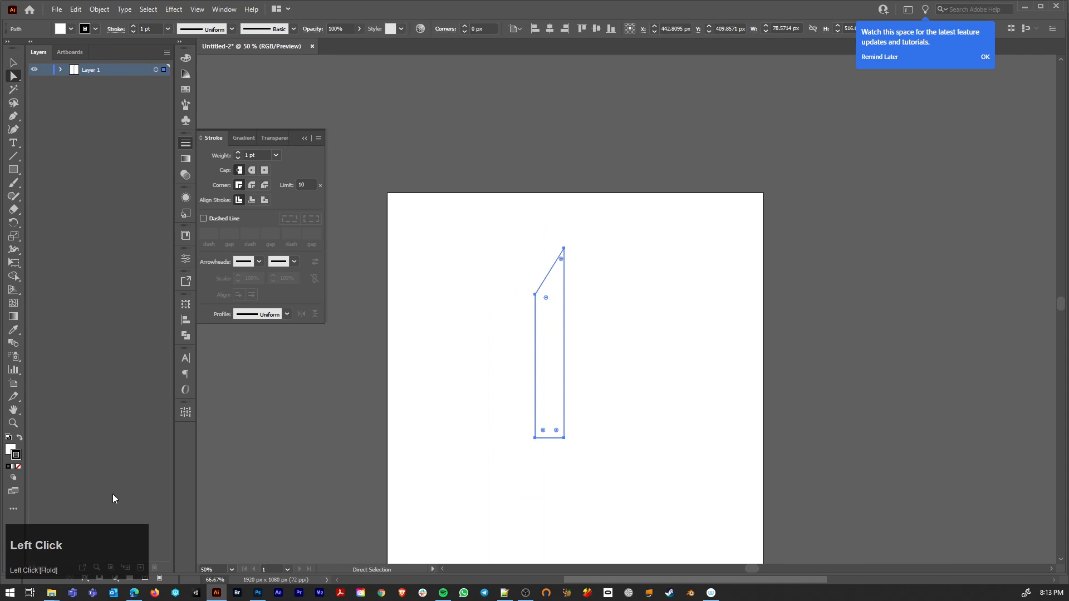
pyautogui.click(21, 437)
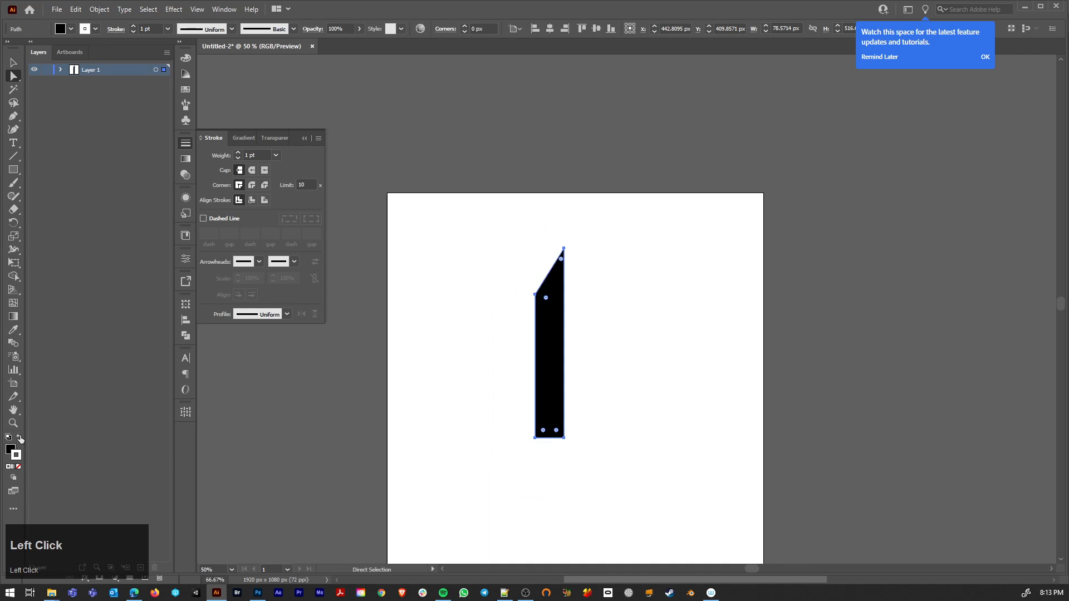
pyautogui.click(19, 467)
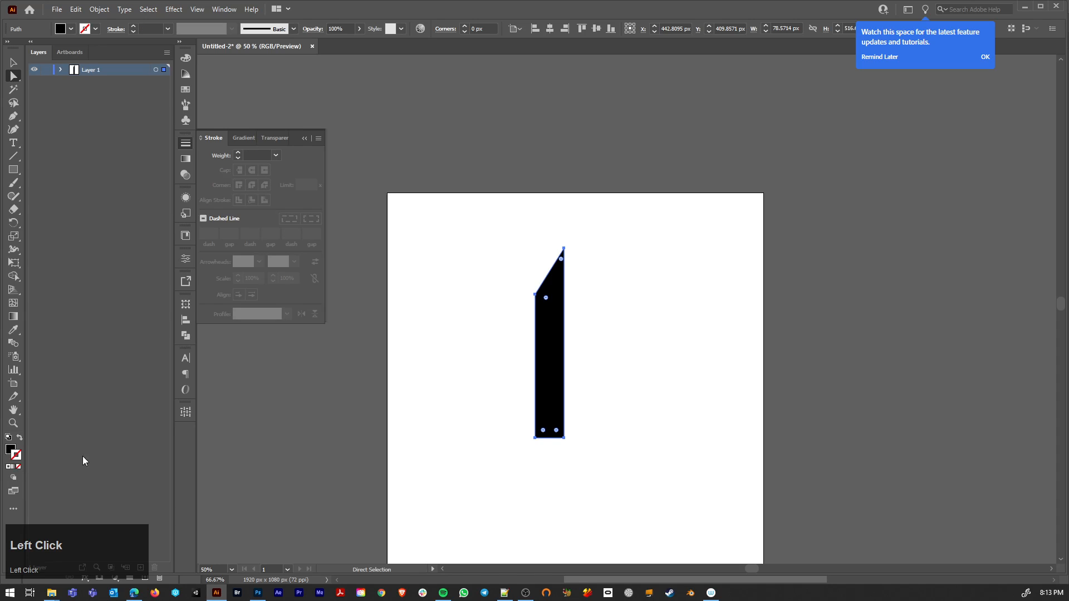
pyautogui.click(497, 277)
pyautogui.moveTo(503, 229); pyautogui.dragTo(581, 509)
pyautogui.click(365, 372)
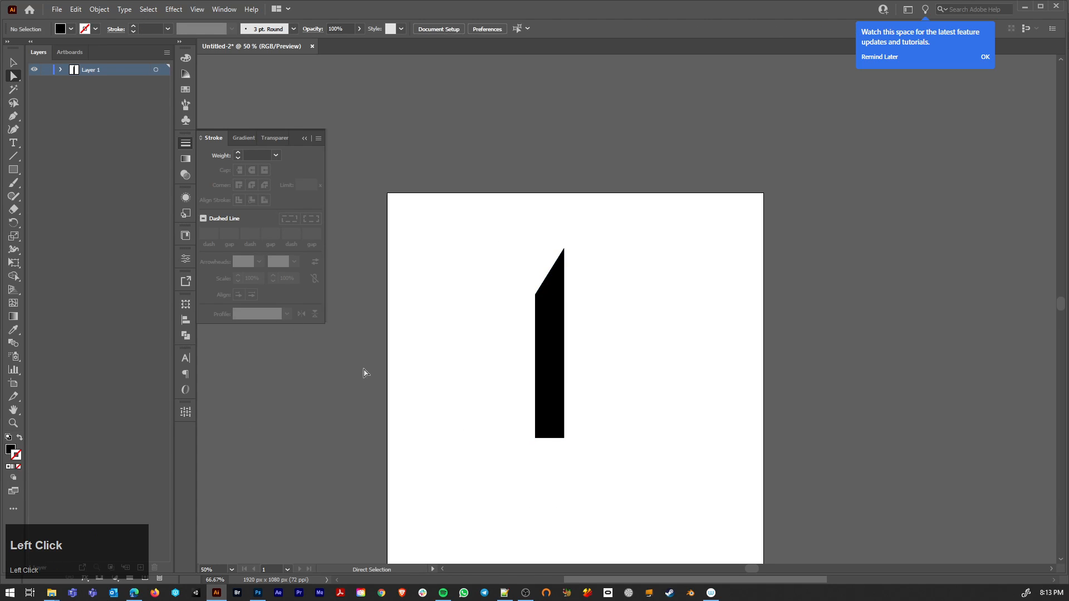
# Step: Draw a crossguard rectangle about 199 px wide and 81 px high beneath the blade, flush with its right edge
pyautogui.moveTo(12, 174); pyautogui.dragTo(41, 172)
pyautogui.moveTo(490, 440); pyautogui.dragTo(582, 468)
pyautogui.press('a')
pyautogui.moveTo(596, 426); pyautogui.dragTo(565, 470)
pyautogui.click(534, 502)
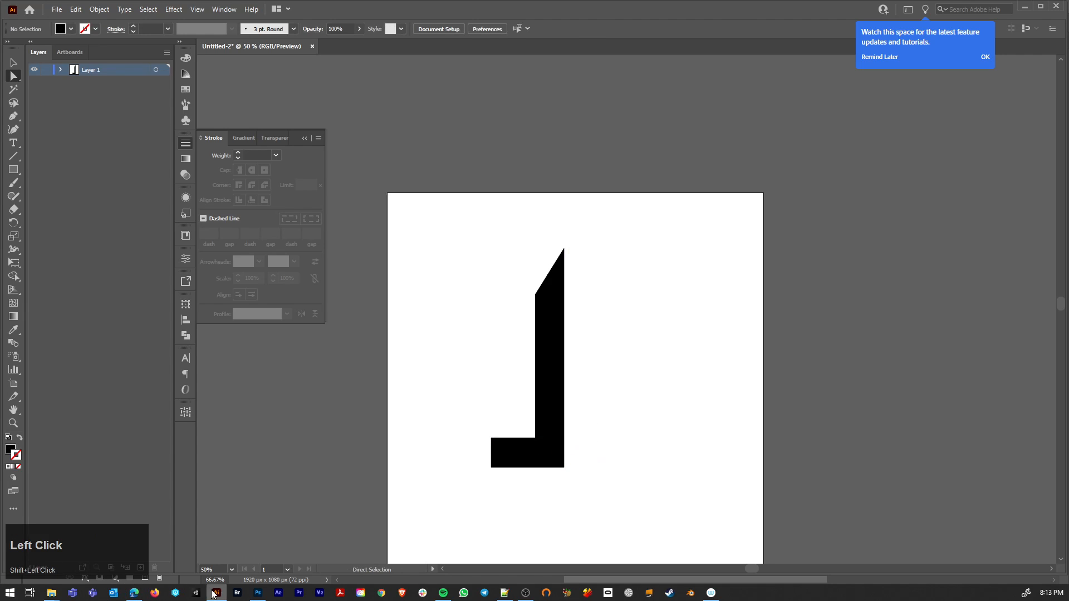
# Step: Examine the sword, axe and rifle icons on the Noun Project site in the browser and return to the drawing
pyautogui.click(134, 593)
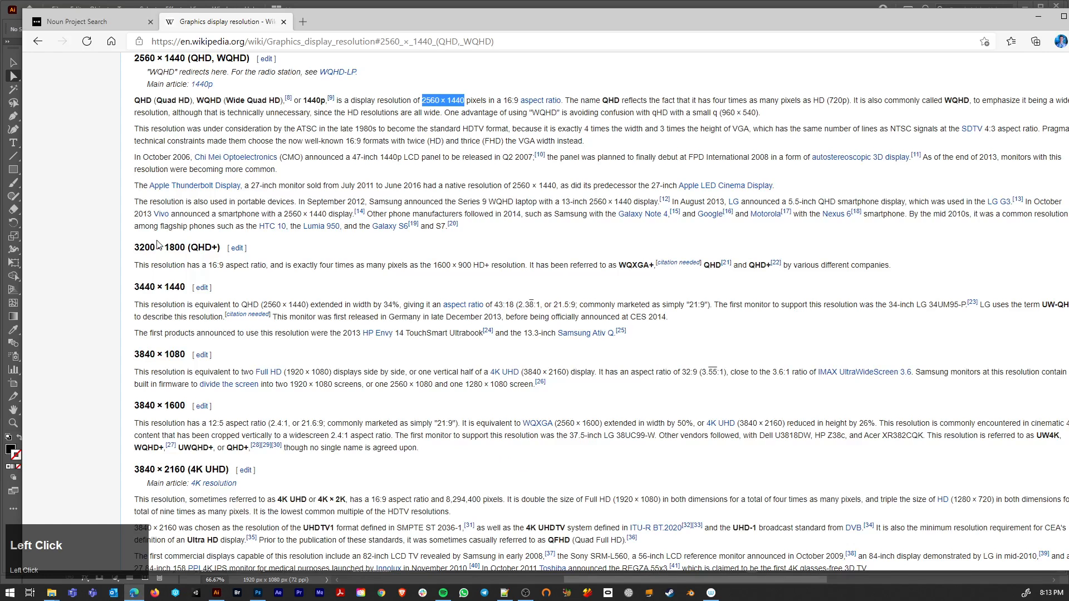
pyautogui.click(64, 25)
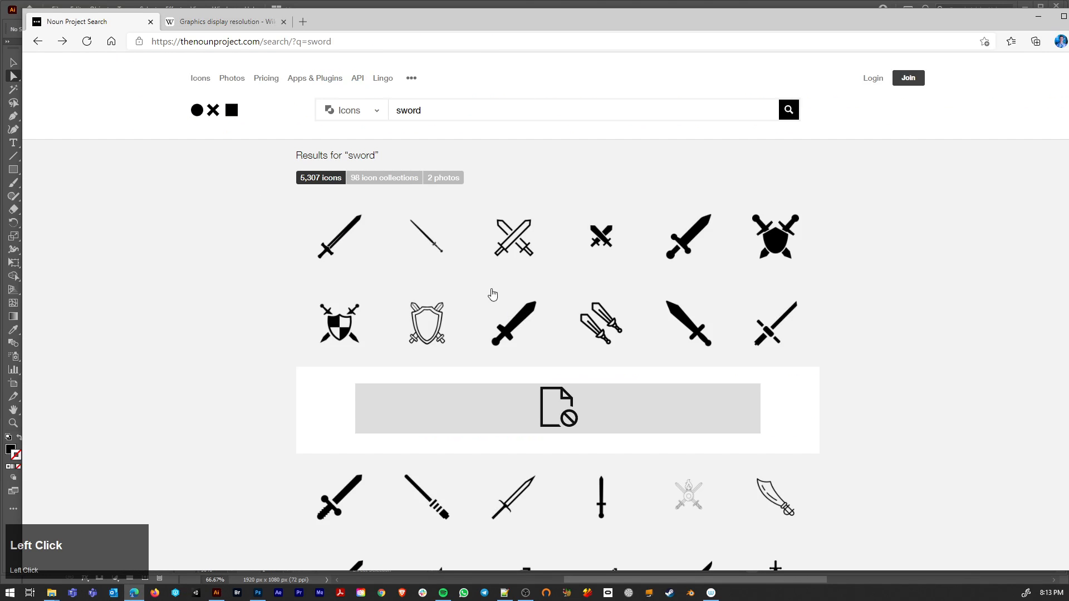
pyautogui.scroll(-4, 331, 254)
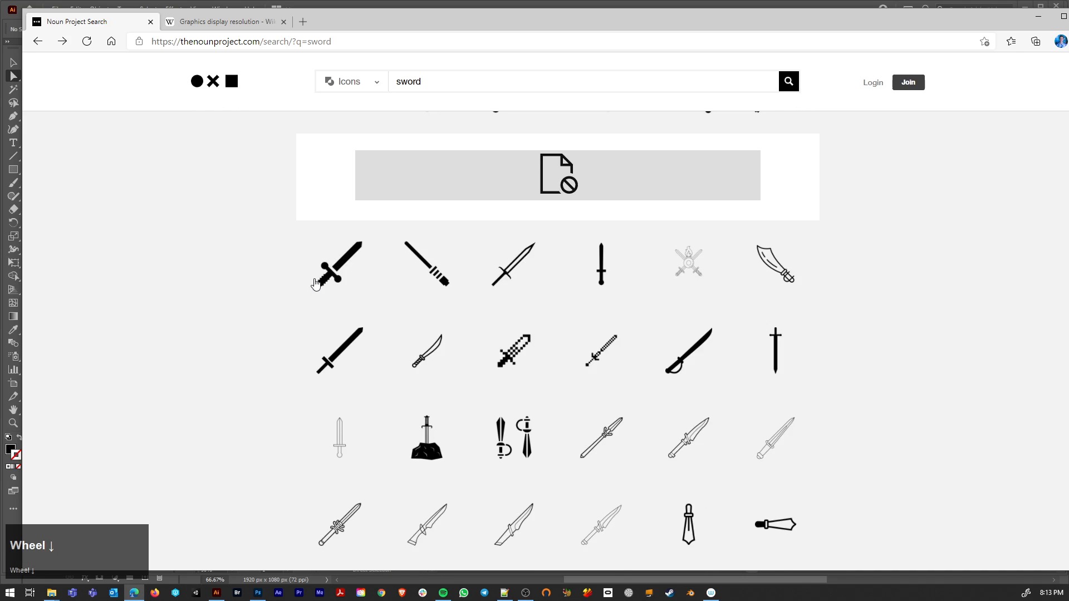
pyautogui.scroll(4, 333, 258)
pyautogui.click(332, 259)
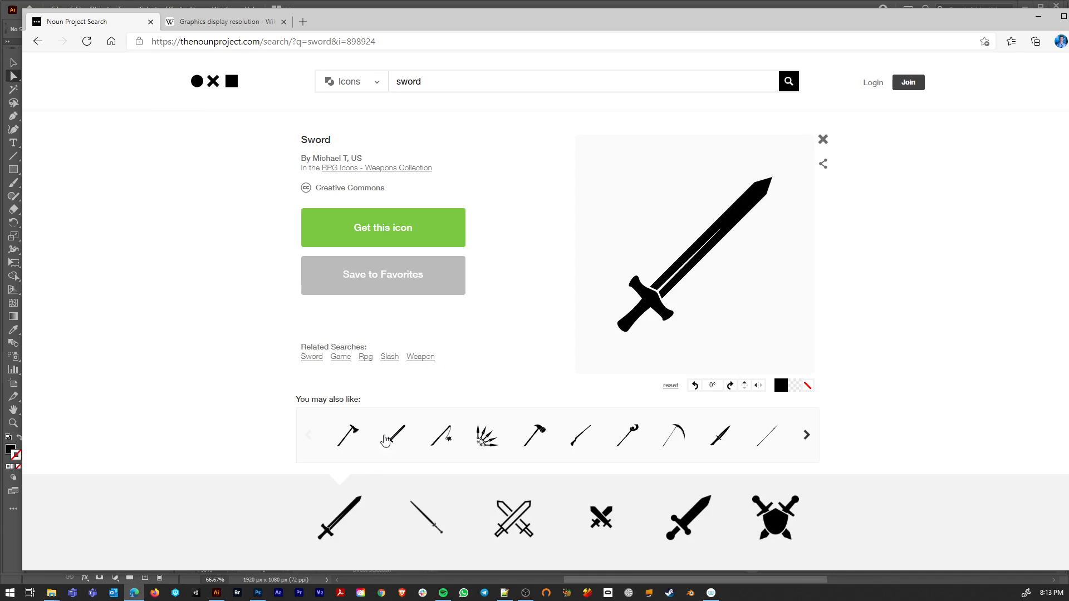
pyautogui.click(349, 441)
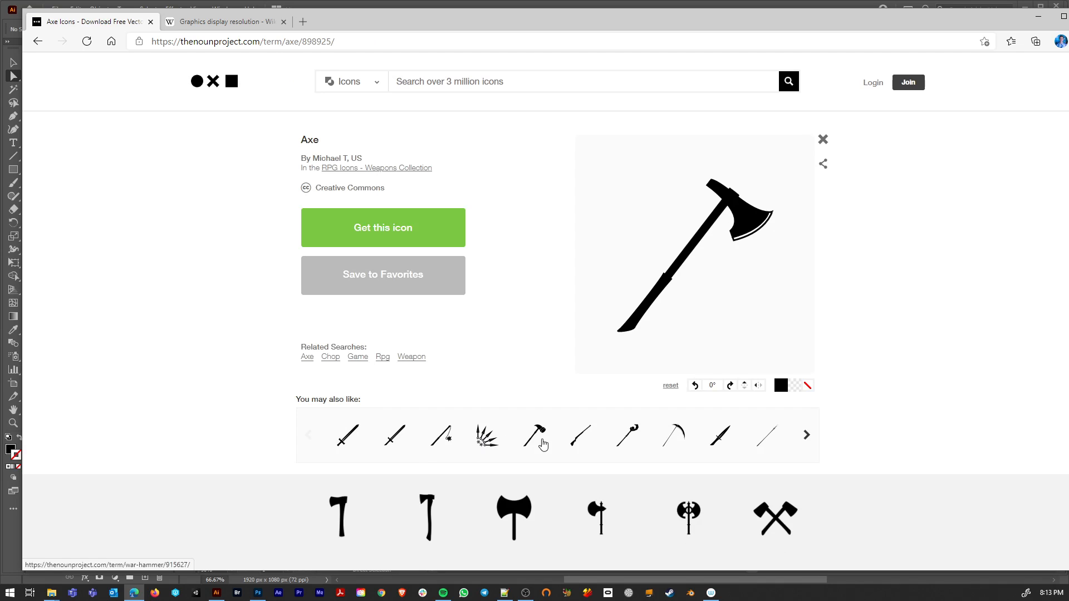
pyautogui.click(585, 440)
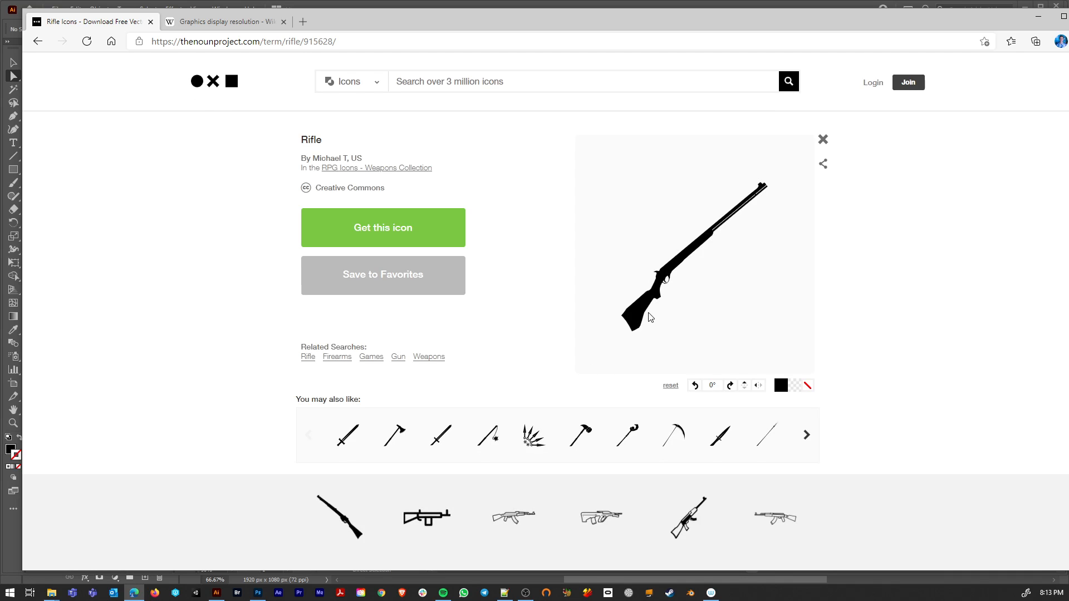
pyautogui.click(1033, 13)
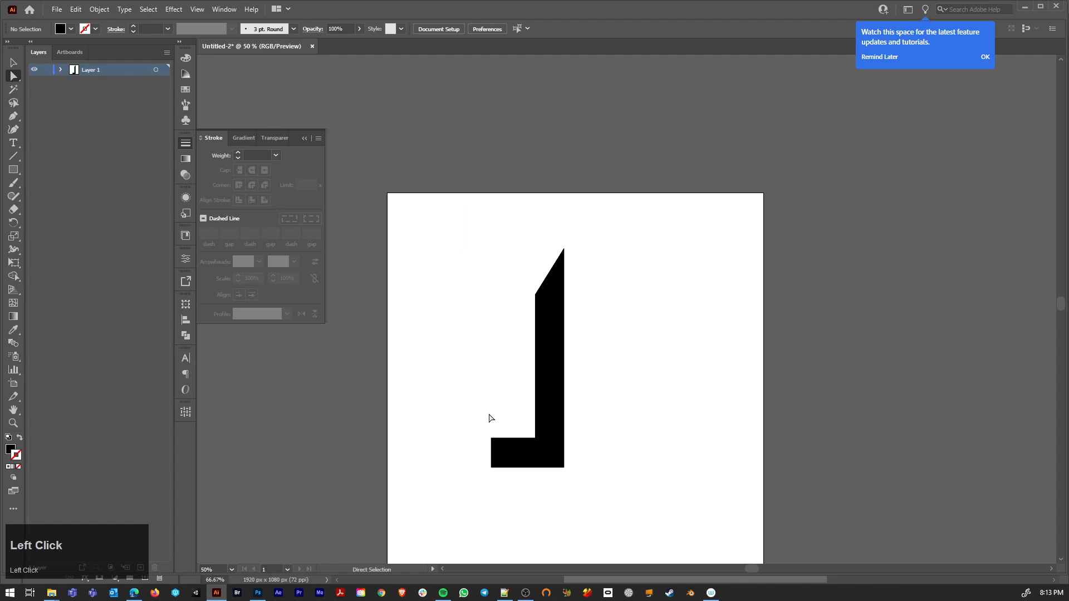
# Step: Round the two left corners of the crossguard rectangle to a radius of about 40.3 px, giving a semicircular end
pyautogui.moveTo(485, 432); pyautogui.dragTo(506, 488)
pyautogui.moveTo(500, 447); pyautogui.dragTo(506, 452)
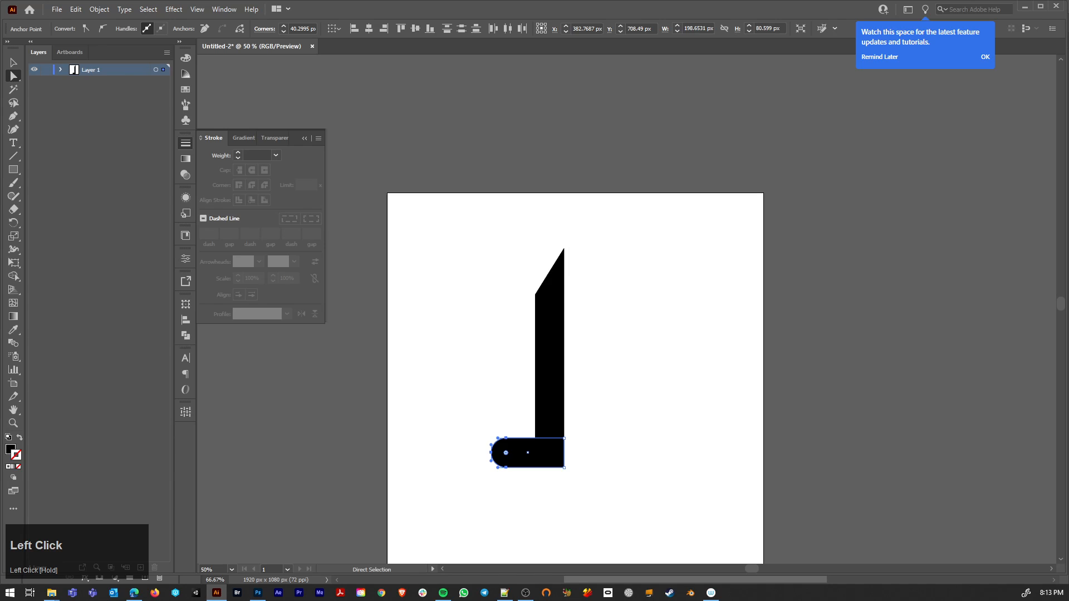
pyautogui.click(443, 593)
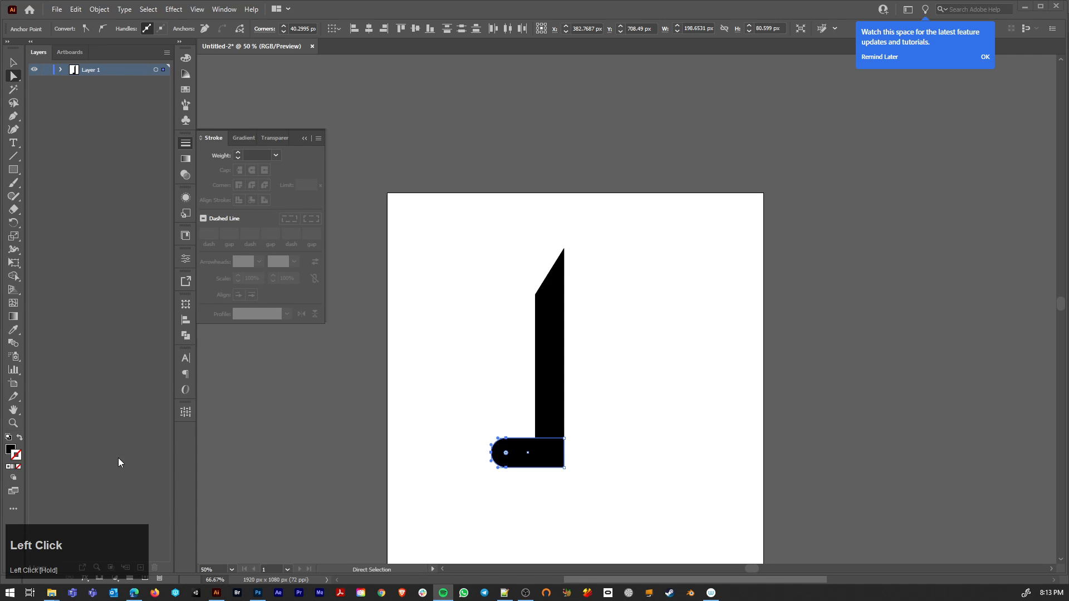
pyautogui.click(599, 436)
# Step: Copy the rounded crossguard bar and paste a duplicate of it beside the blade
pyautogui.click(555, 399)
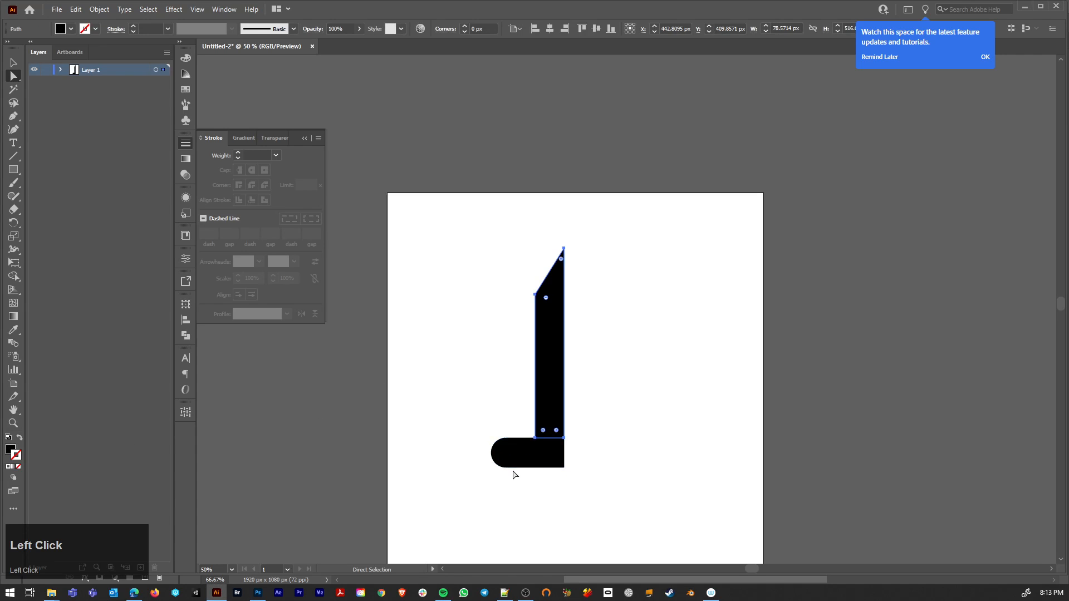
pyautogui.click(541, 463)
pyautogui.hotkey('ctrl', 'c')
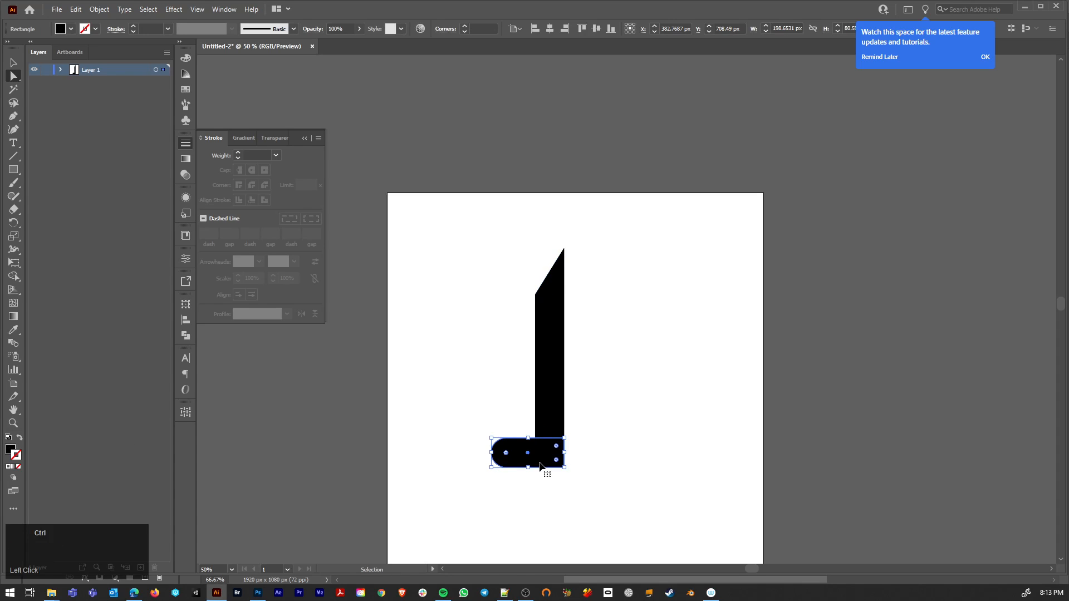
pyautogui.hotkey('ctrl', 'v')
pyautogui.press('r')
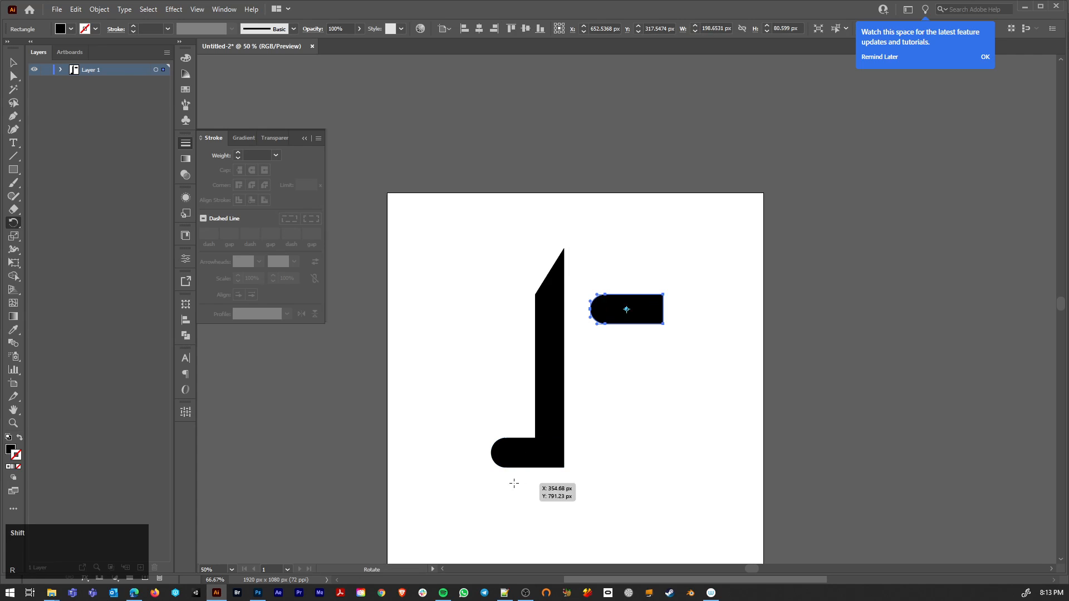
pyautogui.press('a')
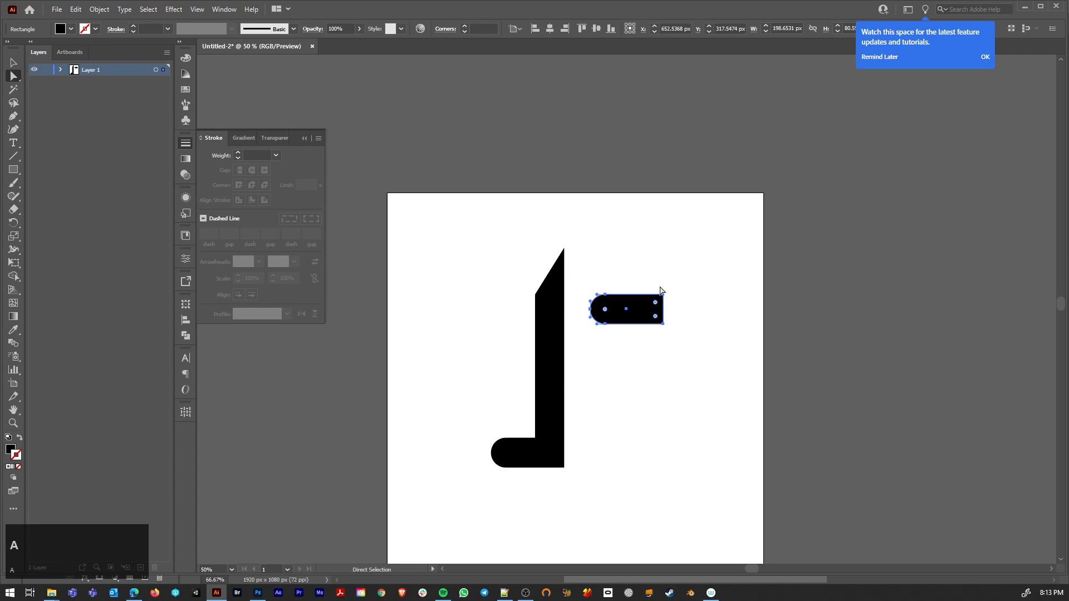
# Step: Undo the pasted duplicate and make an upright copy of the rounded bar beneath the crossguard as the handle, with its rounded end down
pyautogui.hotkey('ctrl', 'z')
pyautogui.keyDown('ctrl'); pyautogui.click(505, 449); pyautogui.keyUp('ctrl')
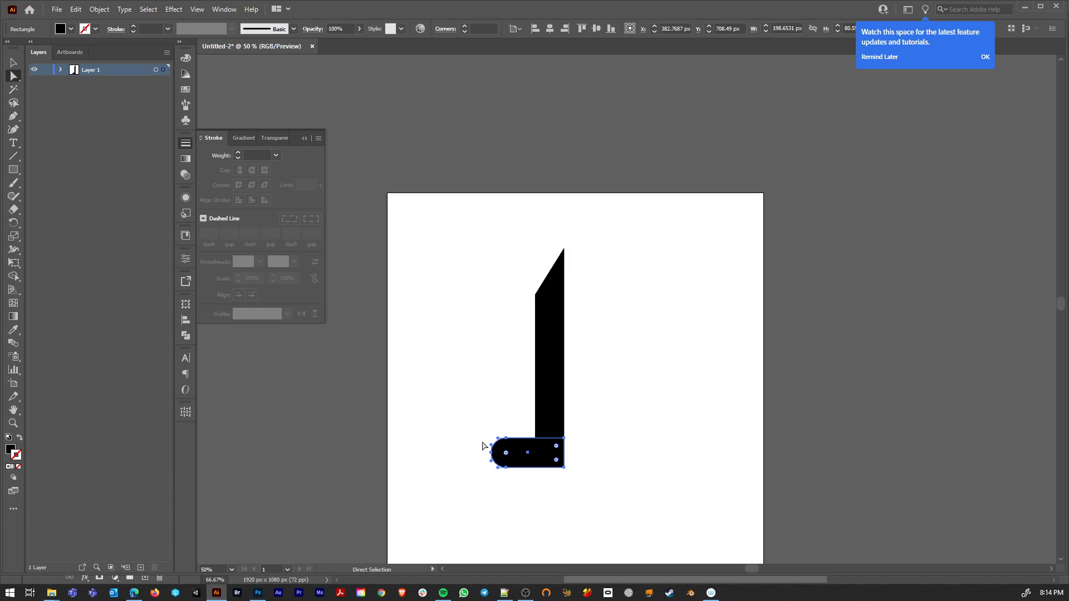
pyautogui.press('r')
pyautogui.moveTo(492, 490); pyautogui.dragTo(591, 330)
pyautogui.press('a')
pyautogui.scroll(-1, 596, 492)
pyautogui.scroll(4, 595, 493)
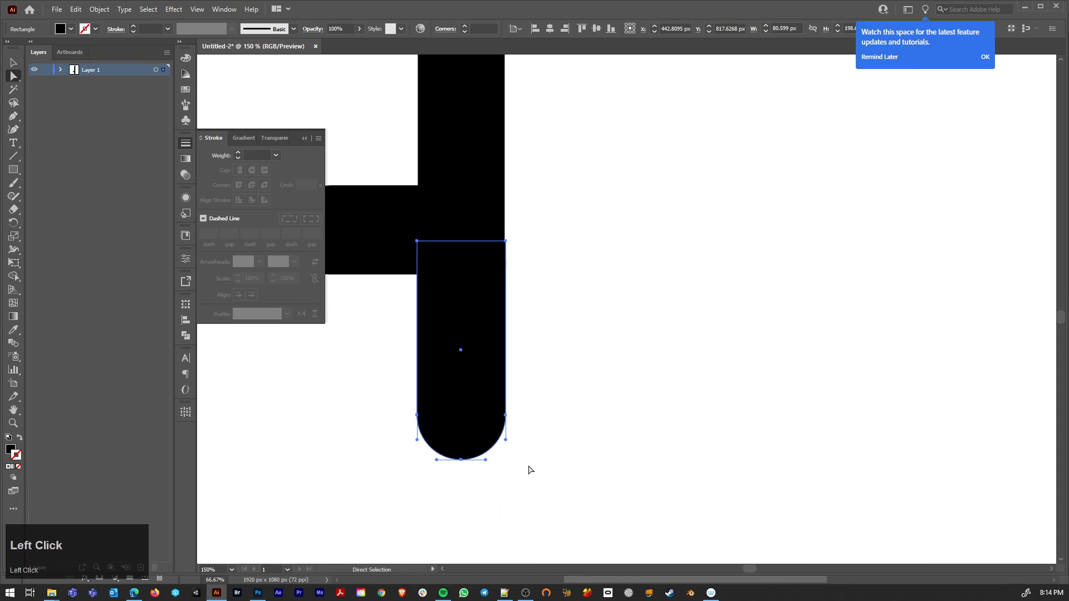
# Step: Trim the handle to its left half by deleting the right curve's anchor, moving the upper-right anchor to the middle and closing the path
pyautogui.click(528, 467)
pyautogui.click(505, 416)
pyautogui.press('Delete')
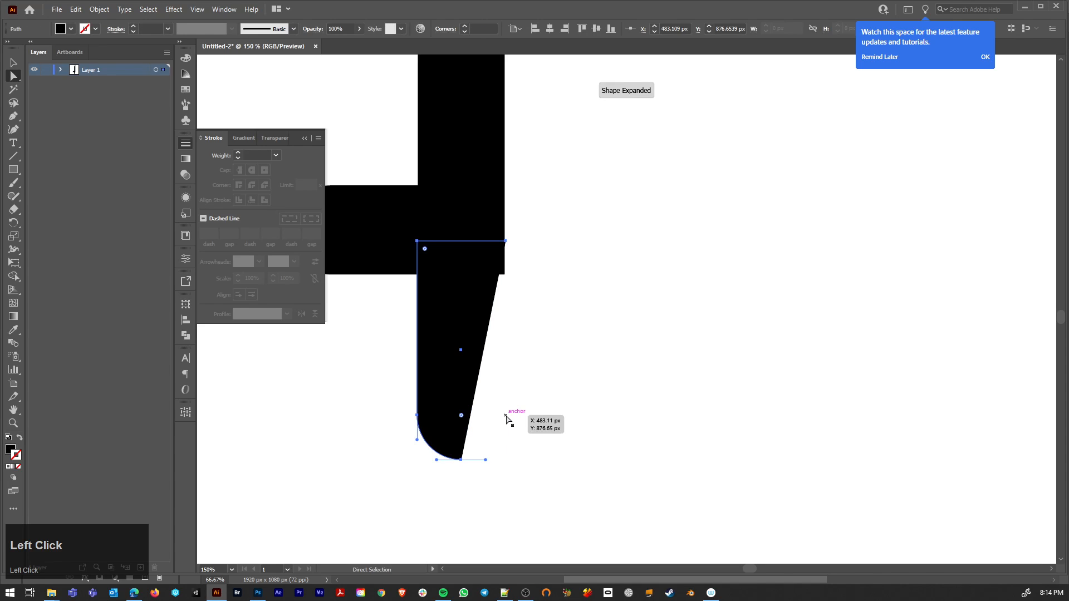
pyautogui.click(506, 243)
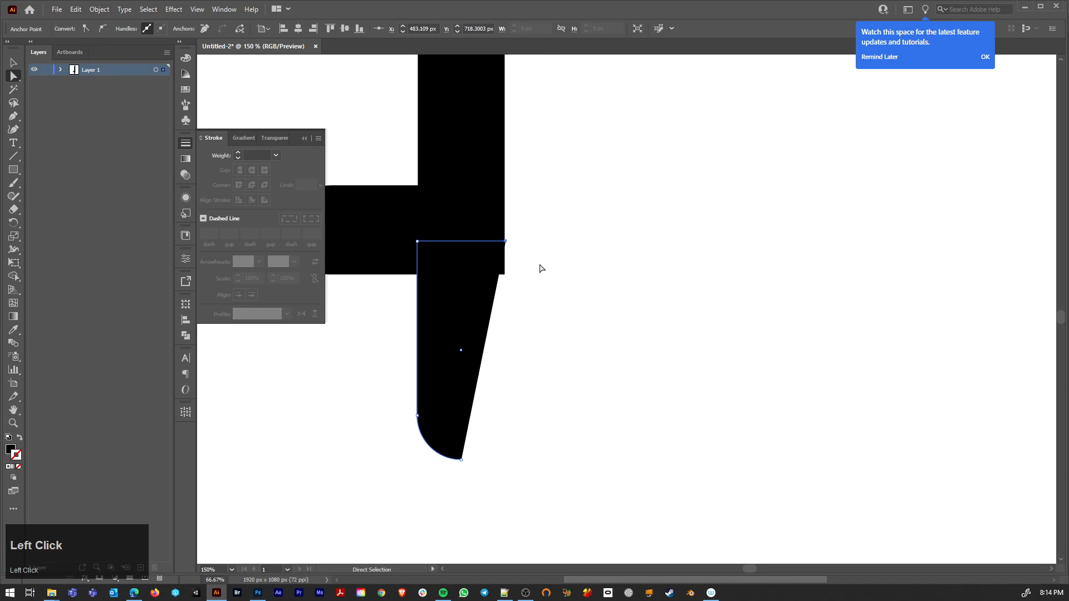
pyautogui.moveTo(505, 242); pyautogui.dragTo(463, 245)
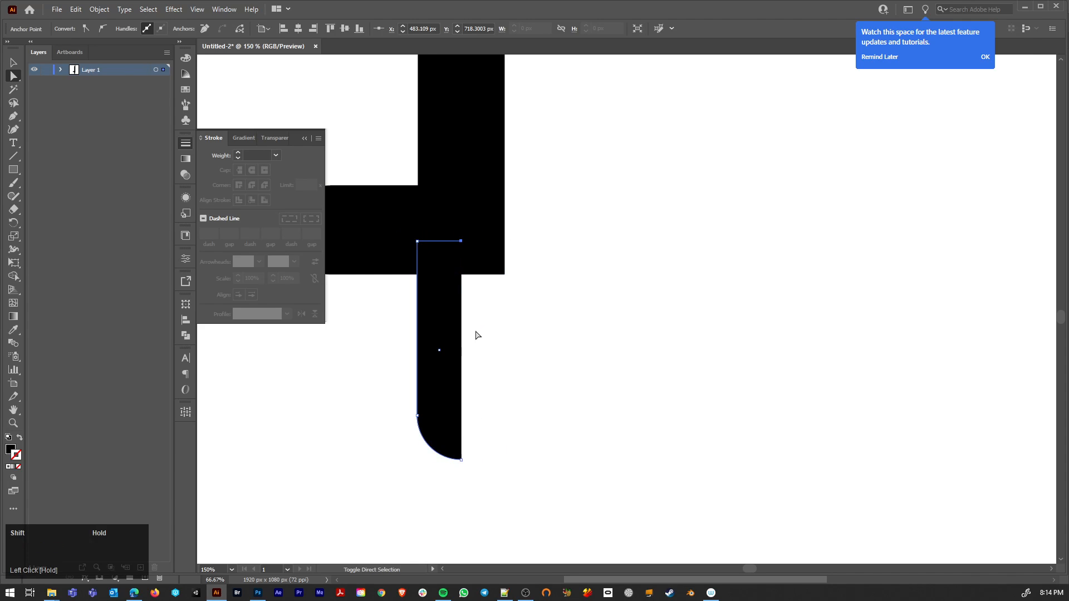
pyautogui.keyDown('shift'); pyautogui.click(461, 461); pyautogui.keyUp('shift')
pyautogui.hotkey('ctrl', 'j')
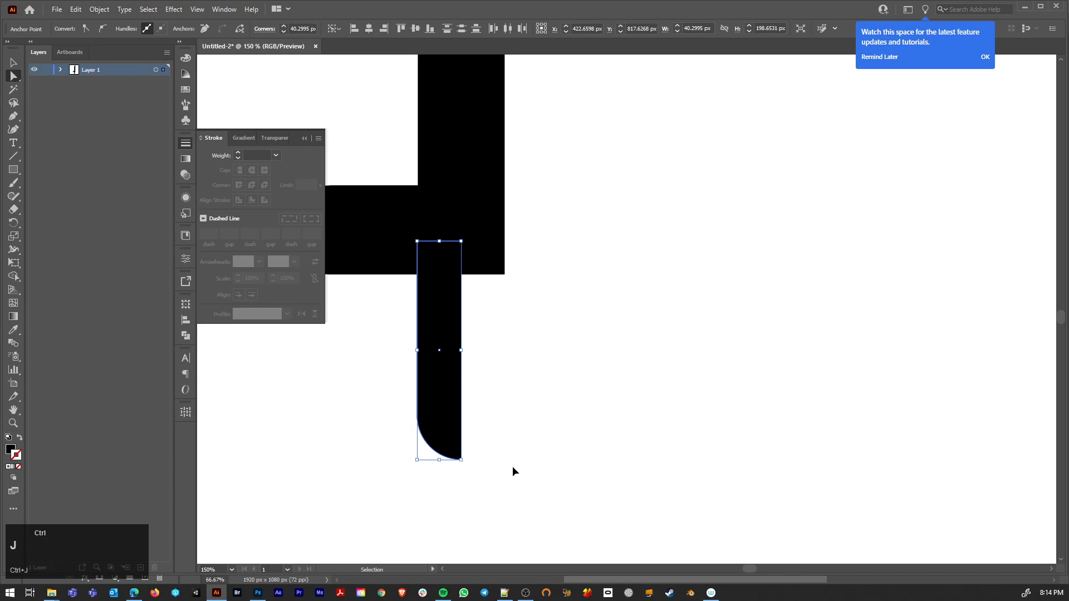
# Step: Move the half handle sideways until its straight edge lines up with the blade's right edge
pyautogui.click(523, 446)
pyautogui.scroll(-4, 523, 450)
pyautogui.moveTo(465, 404)
pyautogui.mouseDown()
pyautogui.moveTo(475, 427)
pyautogui.moveTo(471, 384)
pyautogui.moveTo(470, 418)
pyautogui.moveTo(482, 403)
pyautogui.mouseUp()
pyautogui.scroll(3, 486, 372)
pyautogui.click(489, 394)
pyautogui.scroll(-2, 491, 413)
pyautogui.keyDown('alt'); pyautogui.scroll(3, 483, 403); pyautogui.keyUp('alt')
pyautogui.keyDown('alt'); pyautogui.scroll(-4, 536, 370); pyautogui.keyUp('alt')
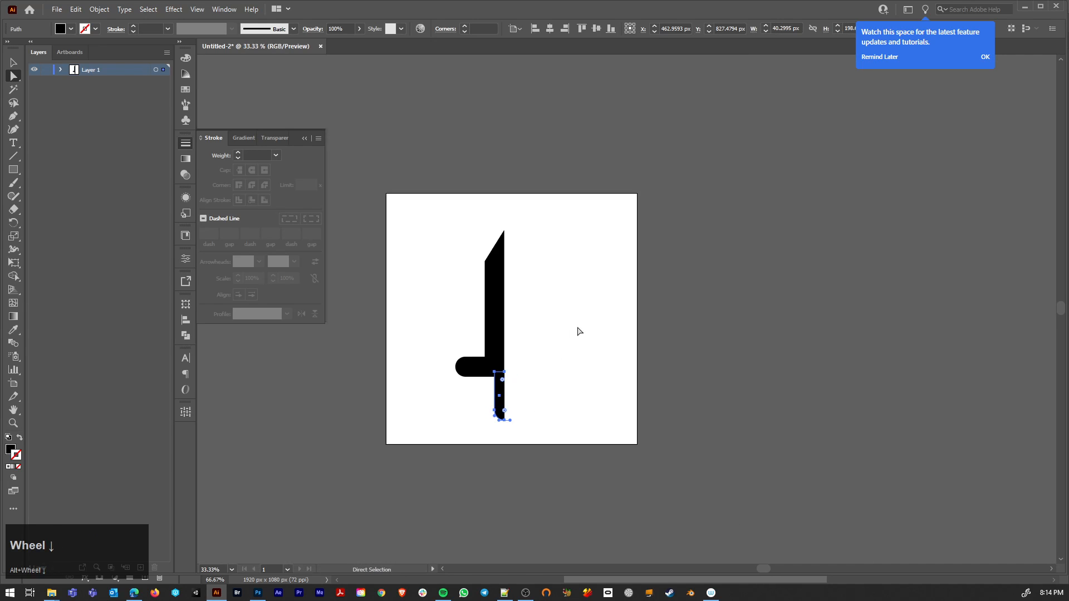
# Step: Draw a left-half sword silhouette about 180 px wide and 786 px high beside the first one with the Pen tool, including angled crossguard and grip
pyautogui.press('p')
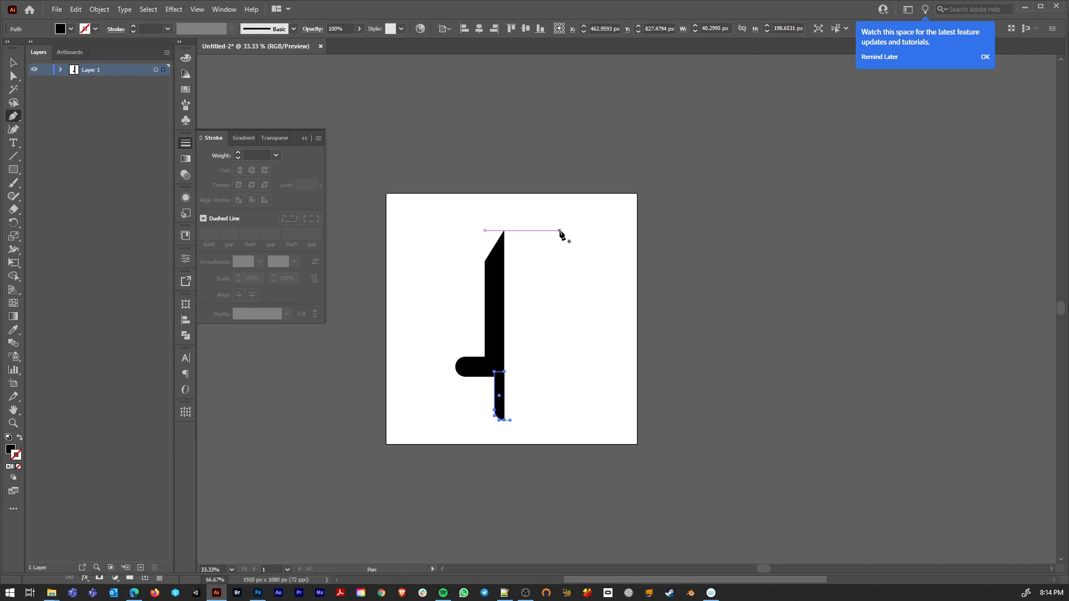
pyautogui.click(579, 236)
pyautogui.click(565, 264)
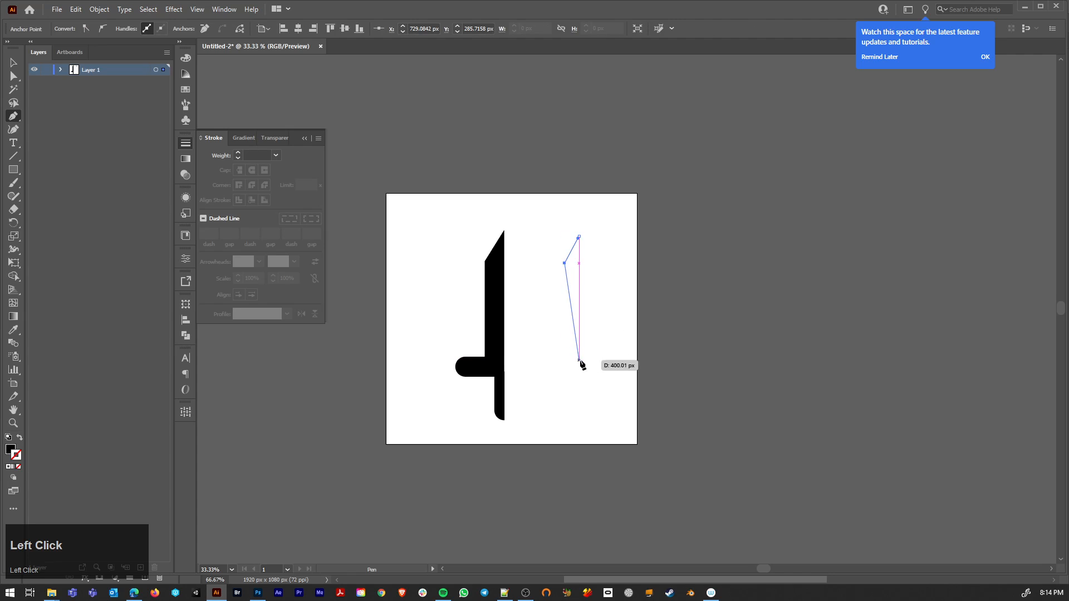
pyautogui.click(579, 359)
pyautogui.click(554, 360)
pyautogui.moveTo(566, 377); pyautogui.dragTo(584, 377)
pyautogui.click(584, 377)
pyautogui.click(584, 409)
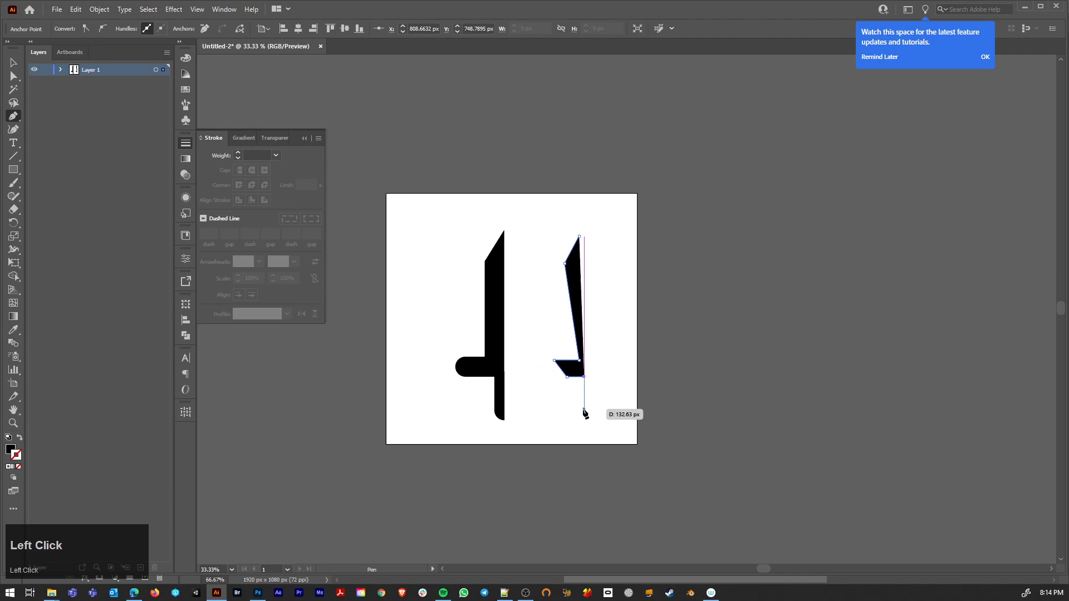
pyautogui.click(597, 409)
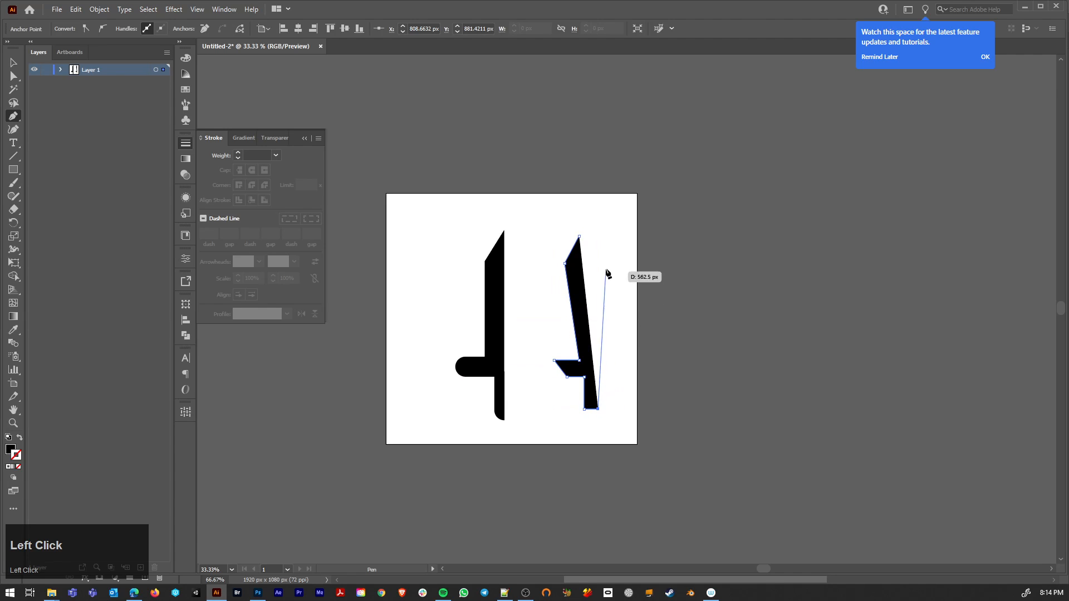
pyautogui.click(593, 215)
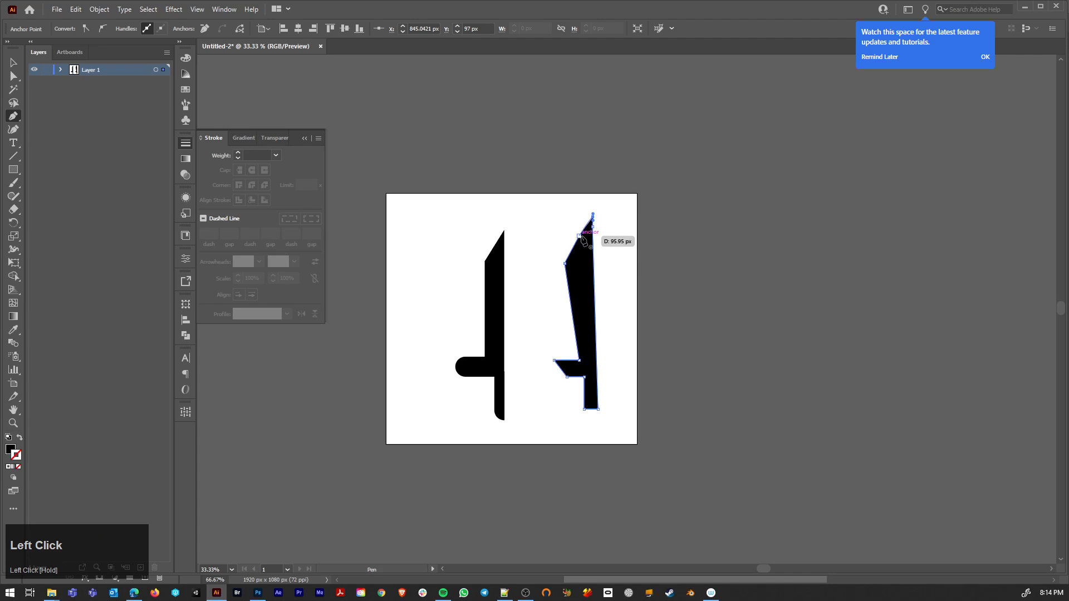
pyautogui.press('a')
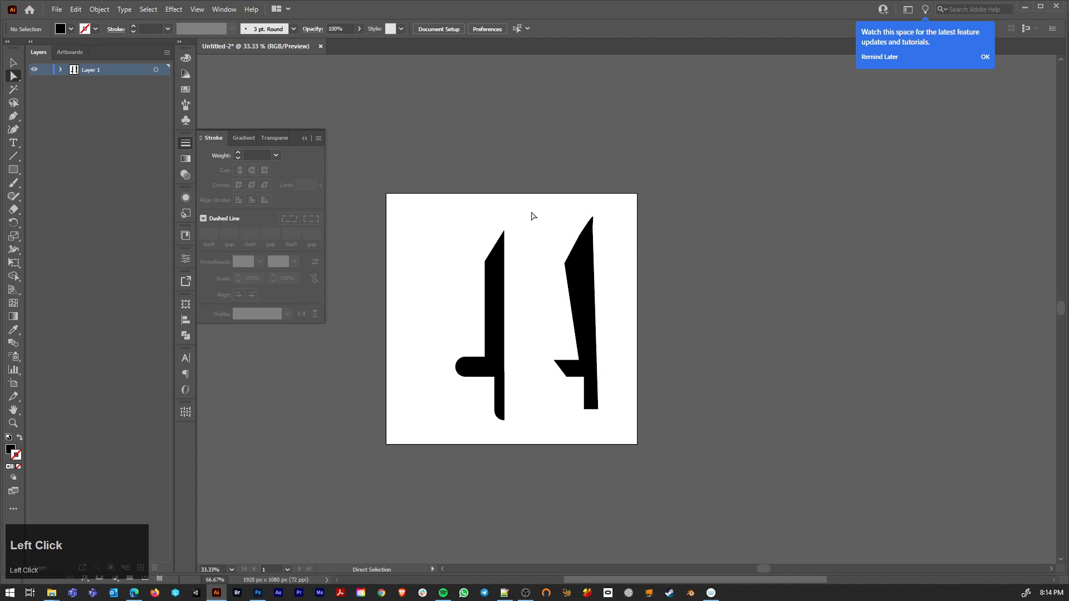
# Step: Duplicate the half sword, reflect the copy across the vertical axis and overlap it with the original into a sword about 315 px wide
pyautogui.moveTo(529, 205); pyautogui.dragTo(638, 428)
pyautogui.moveTo(577, 312); pyautogui.dragTo(617, 313)
pyautogui.rightClick(640, 327)
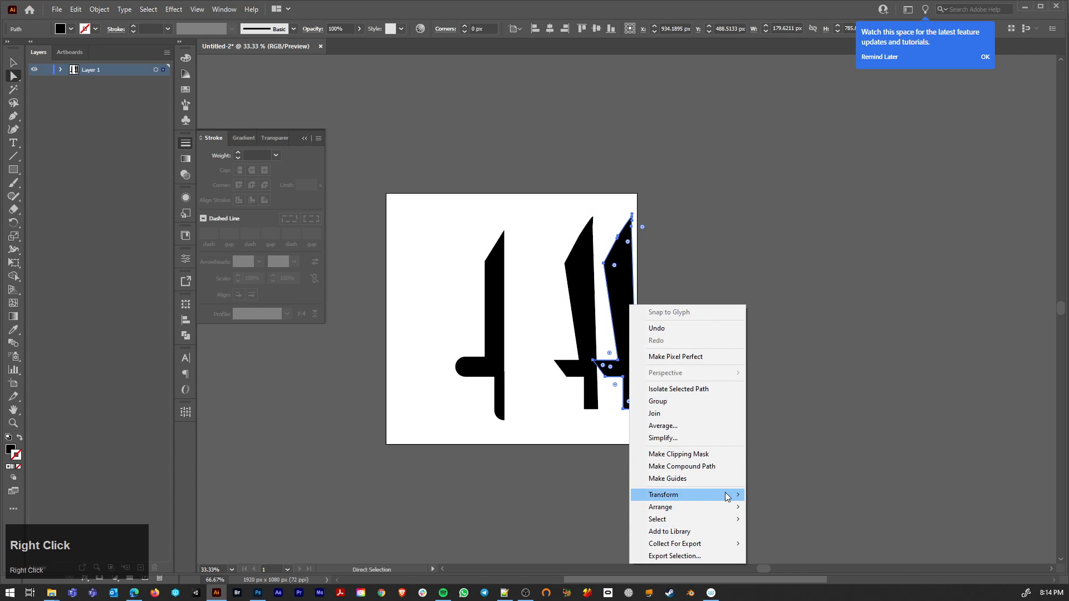
pyautogui.moveTo(724, 495)
pyautogui.click(794, 540)
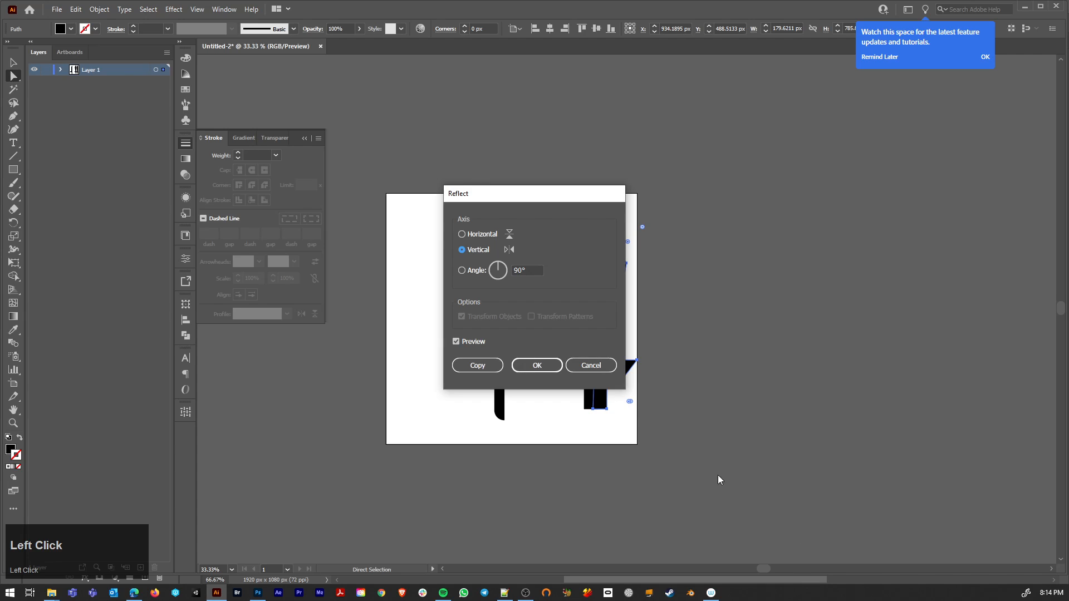
pyautogui.click(543, 366)
pyautogui.moveTo(611, 319); pyautogui.dragTo(603, 309)
# Step: Expand Layer 1 and delete all pieces of the first half sword beside the new one
pyautogui.moveTo(570, 203); pyautogui.dragTo(612, 244)
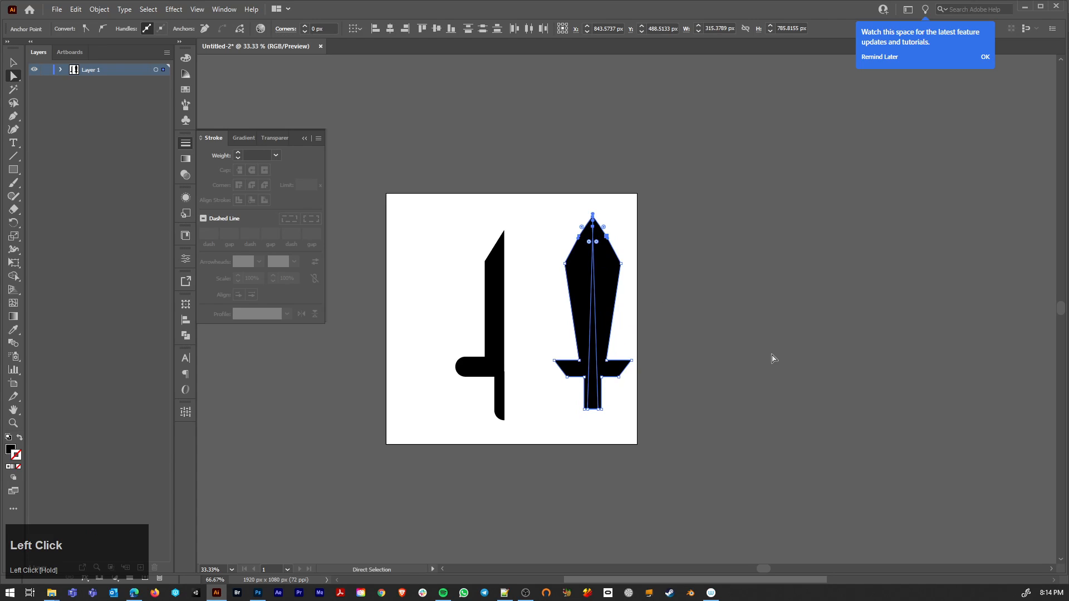
pyautogui.click(60, 69)
pyautogui.moveTo(443, 220); pyautogui.dragTo(523, 457)
pyautogui.press('Delete')
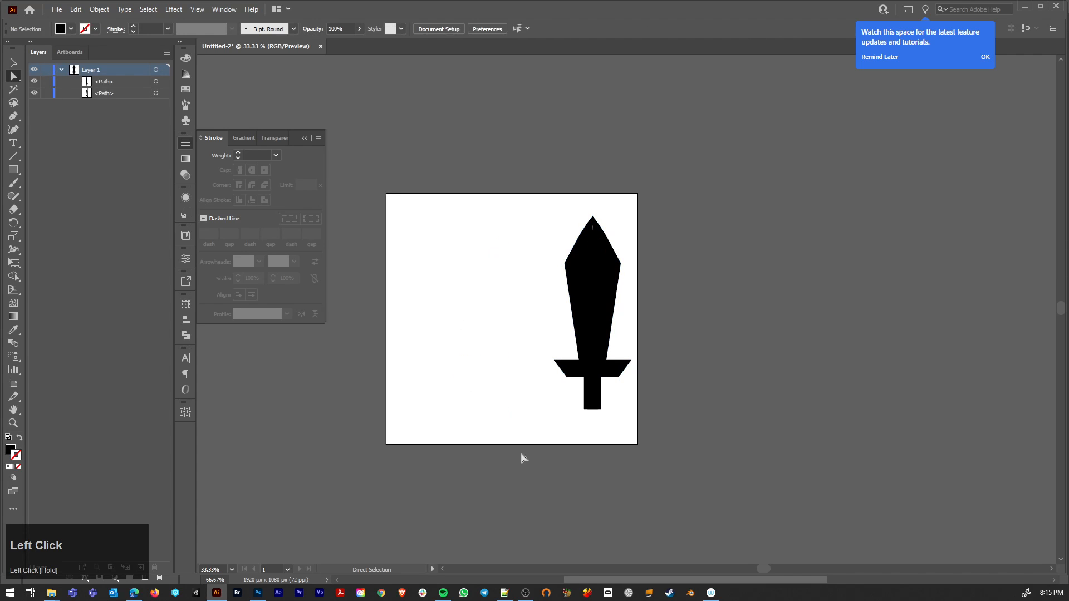
pyautogui.click(156, 82)
pyautogui.keyDown('shift'); pyautogui.click(156, 93); pyautogui.keyUp('shift')
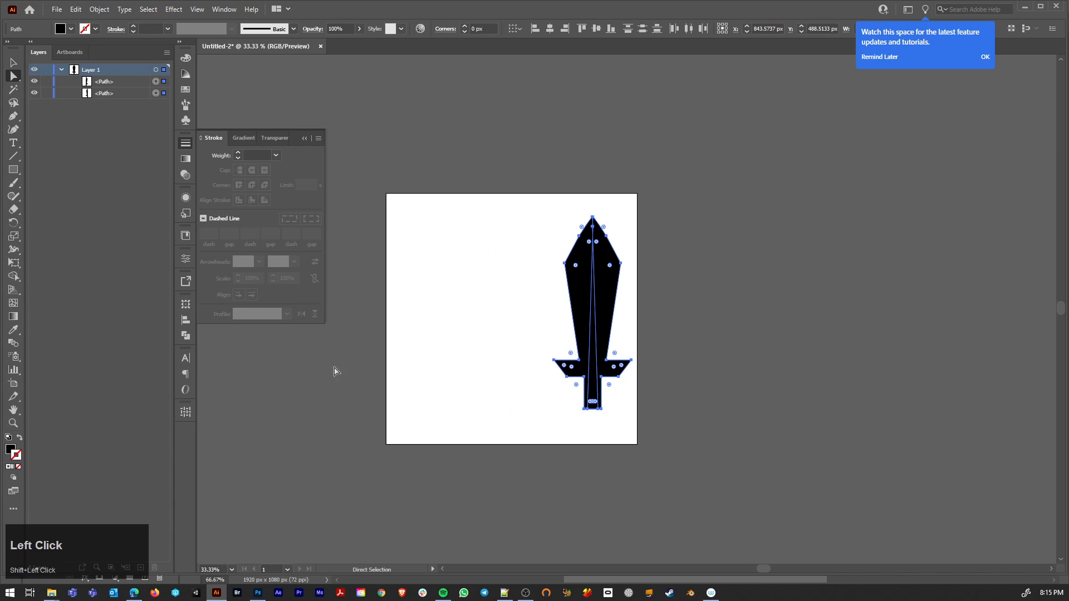
pyautogui.click(630, 286)
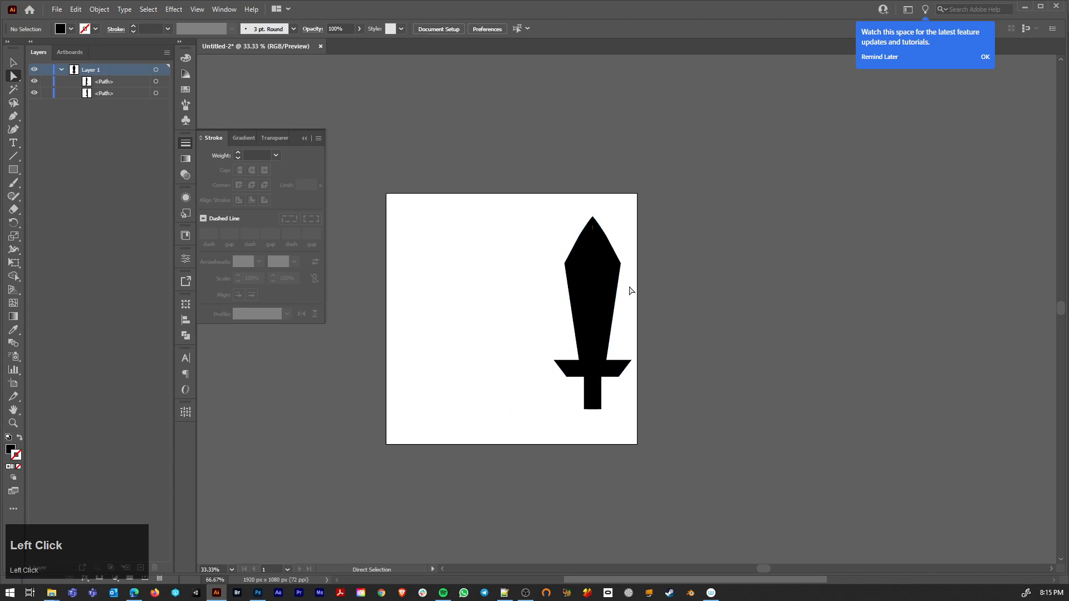
pyautogui.click(607, 283)
pyautogui.rightClick(610, 288)
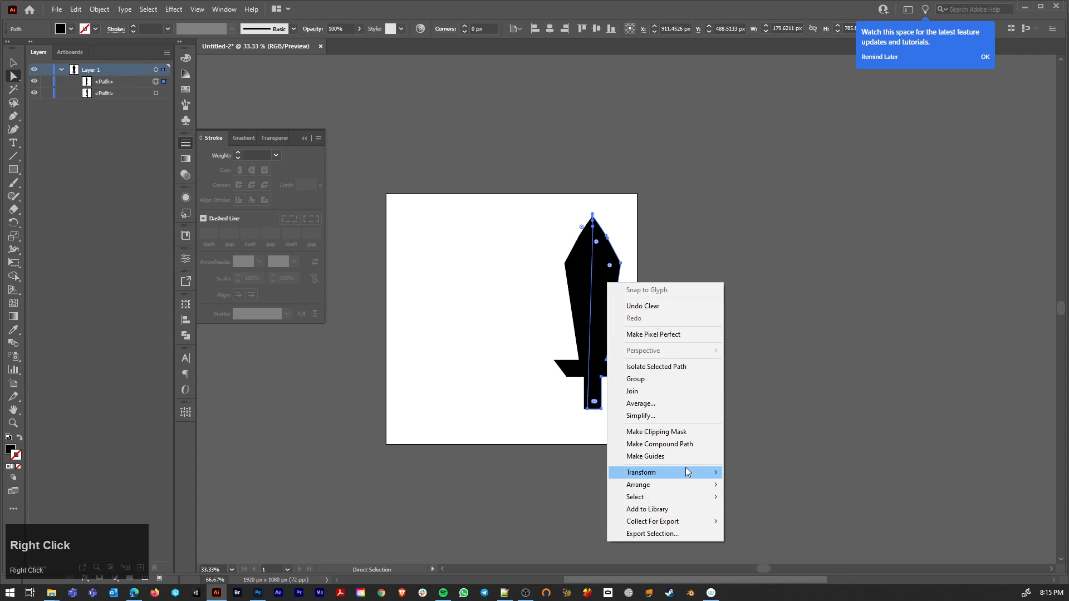
pyautogui.moveTo(686, 471)
pyautogui.click(503, 405)
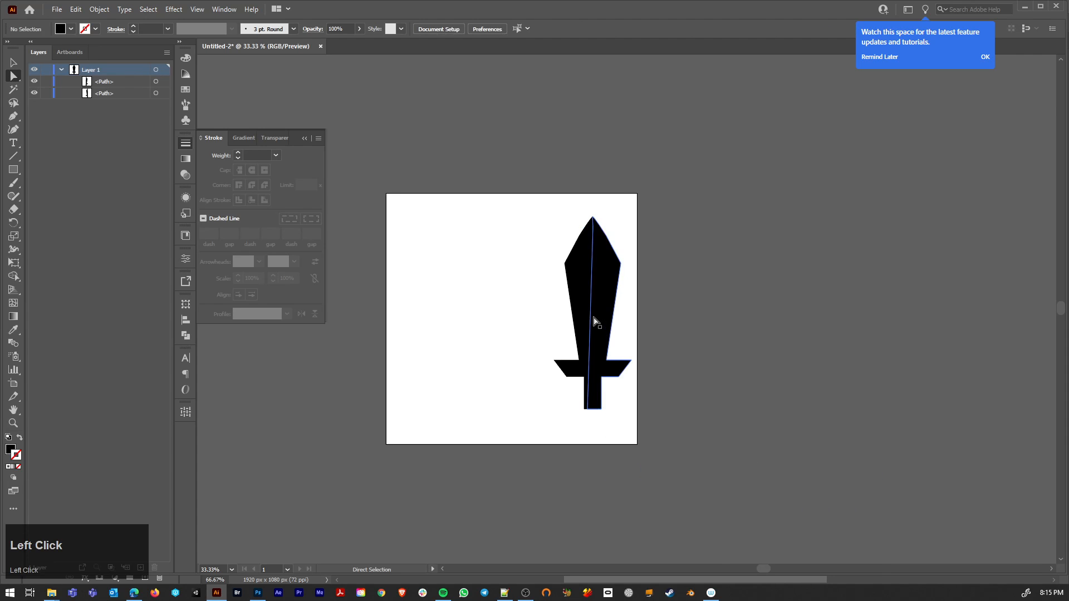
pyautogui.moveTo(594, 311)
pyautogui.mouseDown()
pyautogui.moveTo(659, 315)
pyautogui.moveTo(598, 317)
pyautogui.mouseUp()
pyautogui.moveTo(598, 317); pyautogui.dragTo(585, 305)
pyautogui.hotkey('ctrl', 'z')
# Step: Unite the two overlapping sword halves into a single shape and inspect the blade tip up close
pyautogui.click(584, 299)
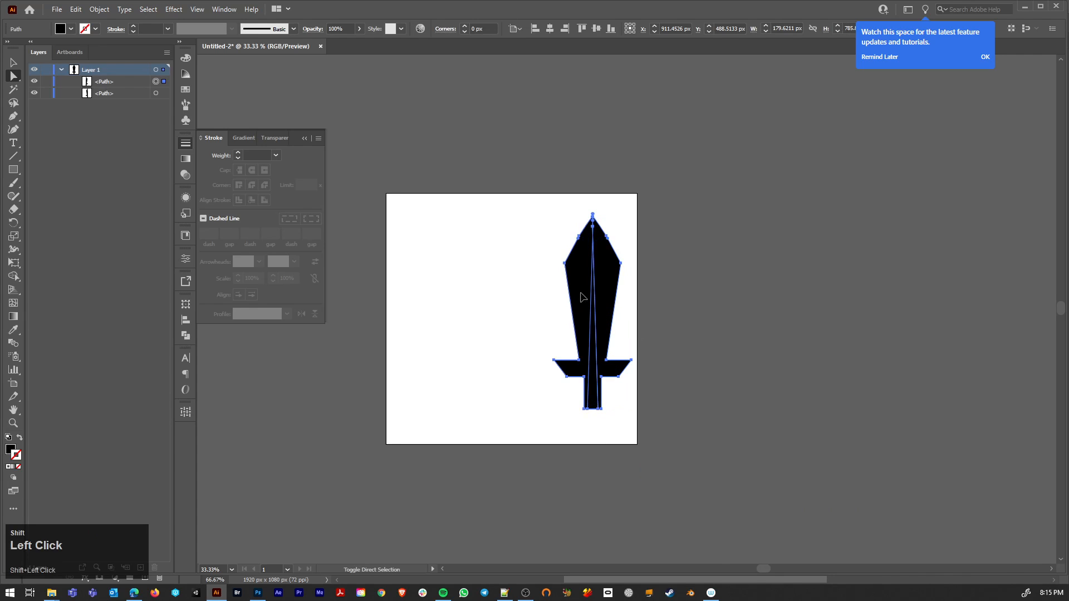
pyautogui.click(186, 336)
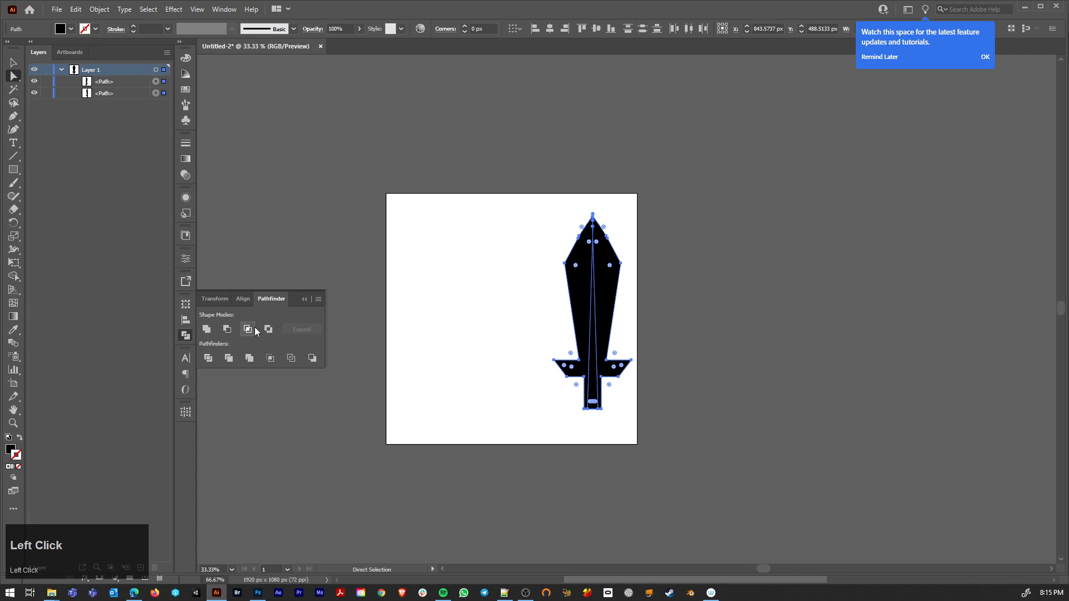
pyautogui.click(207, 329)
pyautogui.click(456, 298)
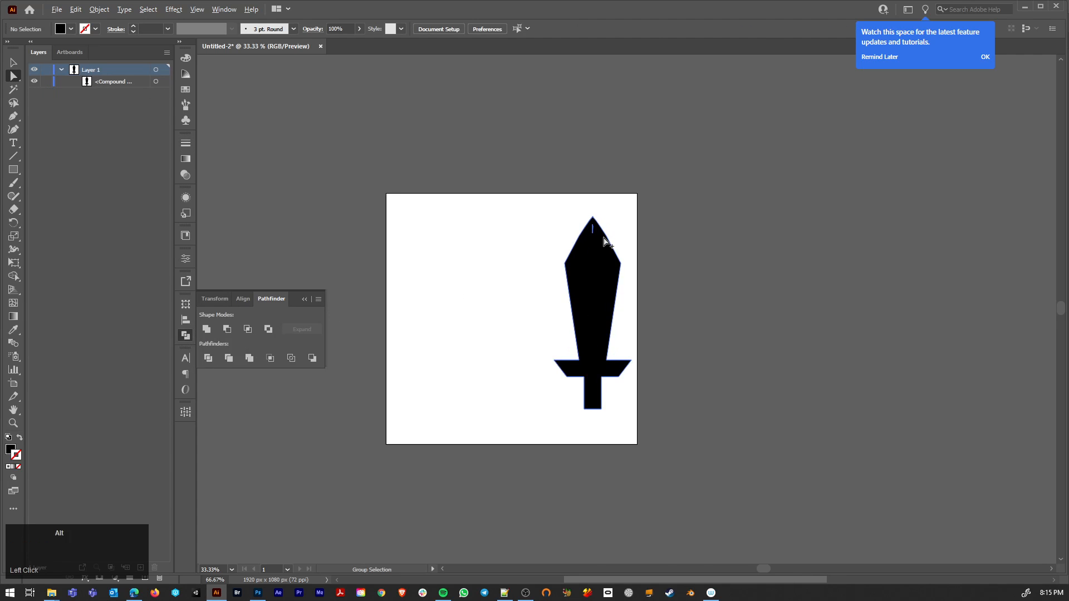
pyautogui.scroll(4, 604, 237)
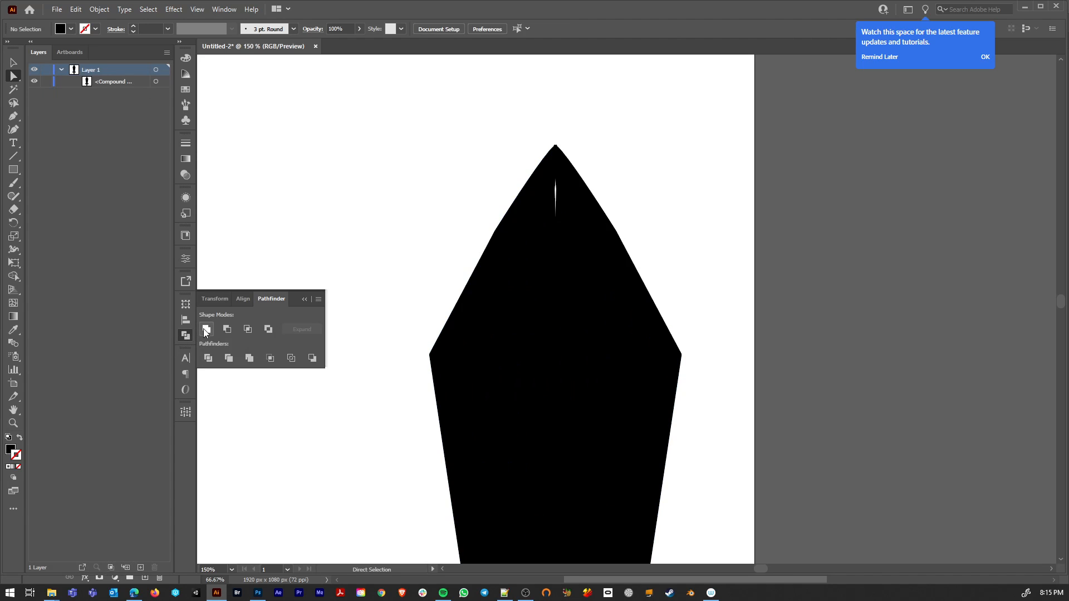
pyautogui.click(557, 222)
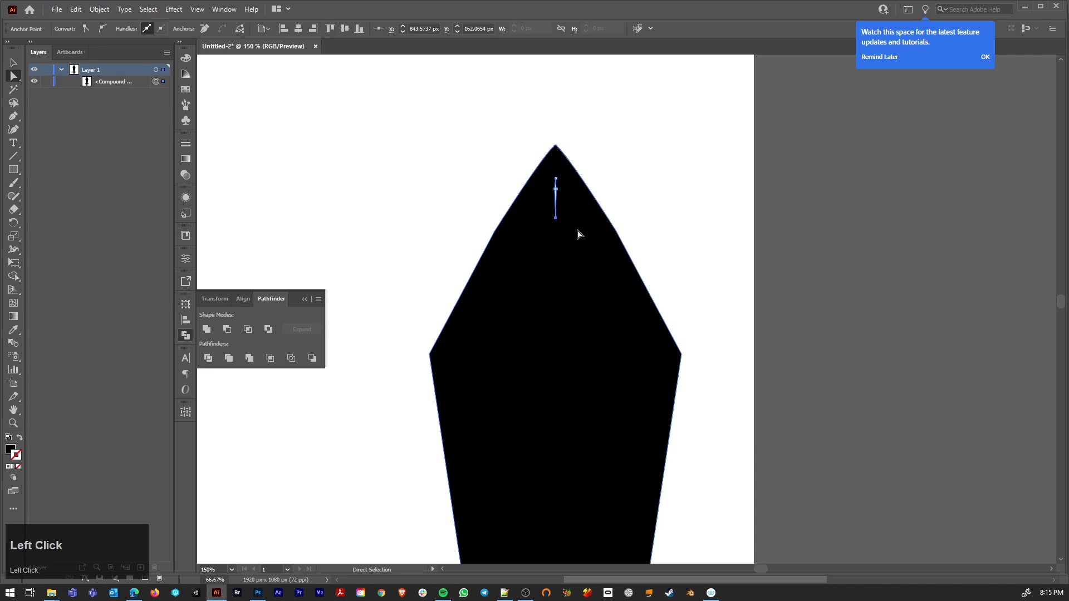
pyautogui.scroll(-5, 587, 235)
pyautogui.moveTo(543, 304); pyautogui.dragTo(508, 250)
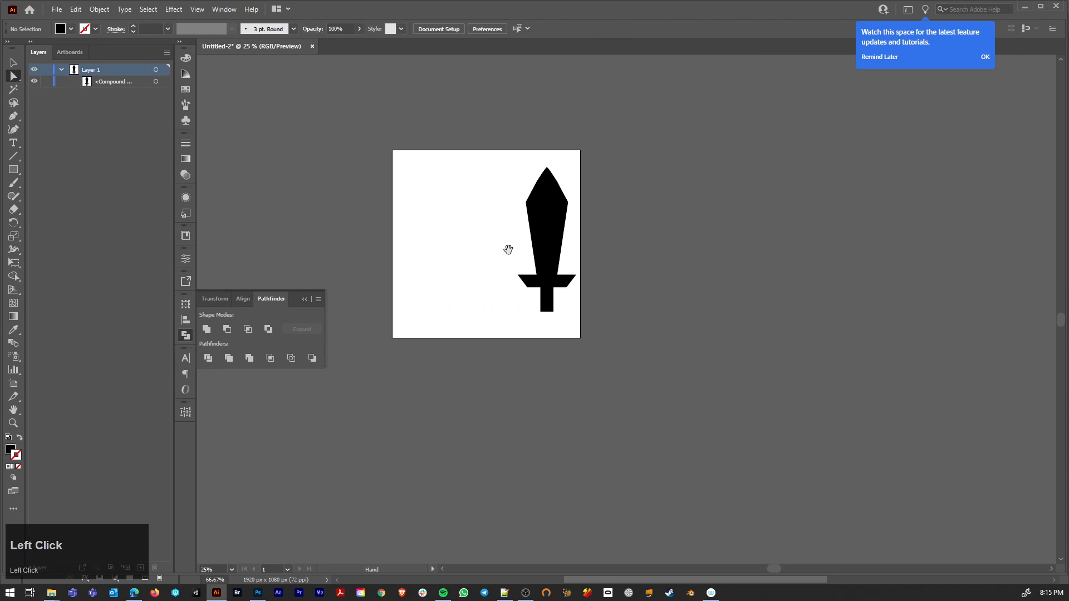
# Step: Copy the united sword, switch to Photoshop and paste it into the inventory wireframe as a Shape Layer
pyautogui.click(545, 205)
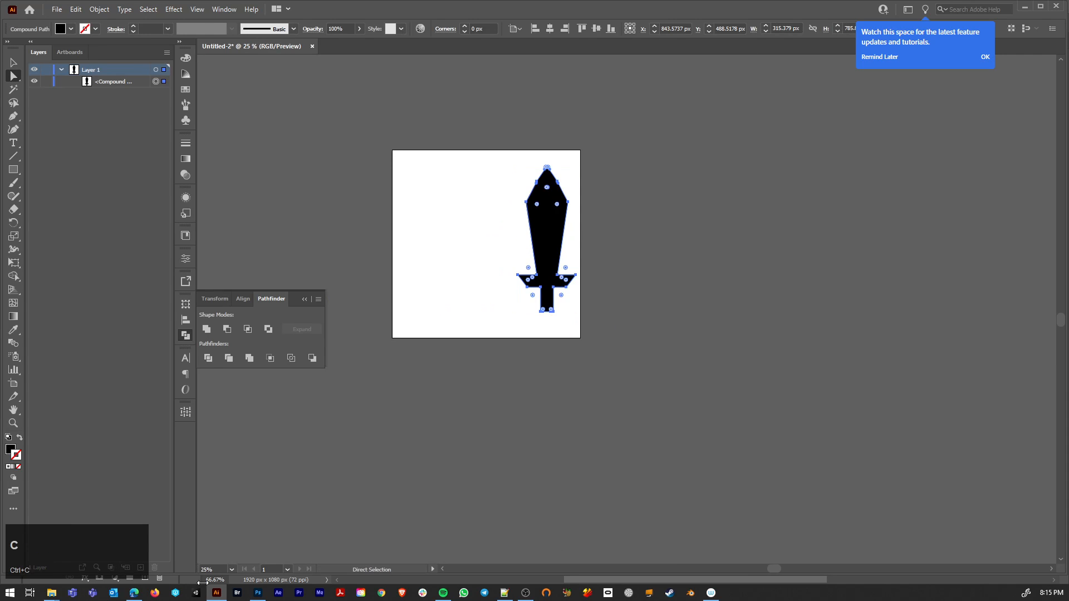
pyautogui.click(258, 593)
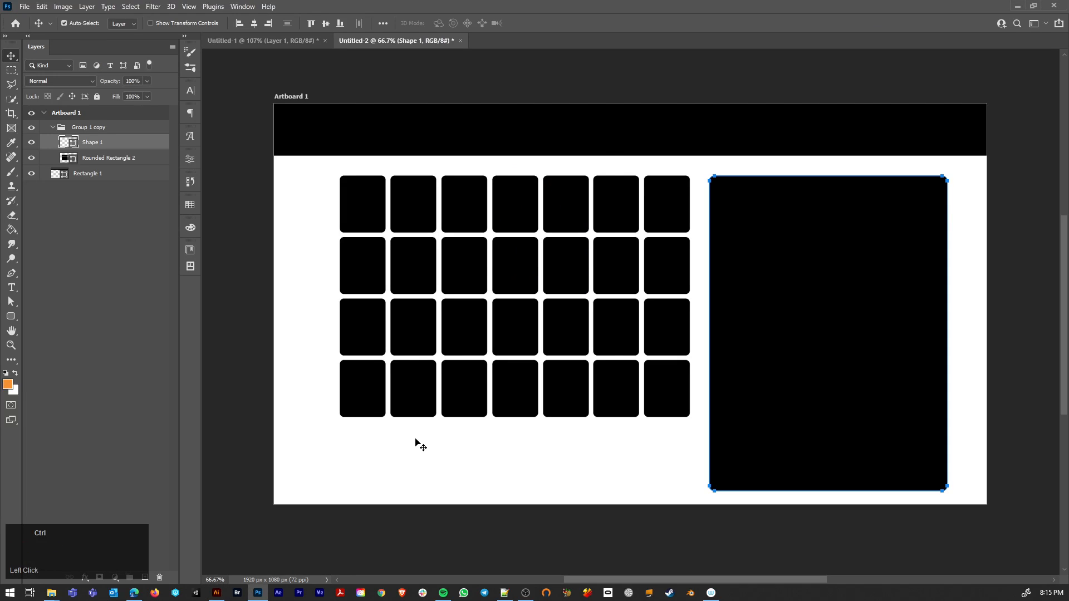
pyautogui.hotkey('ctrl', 'v')
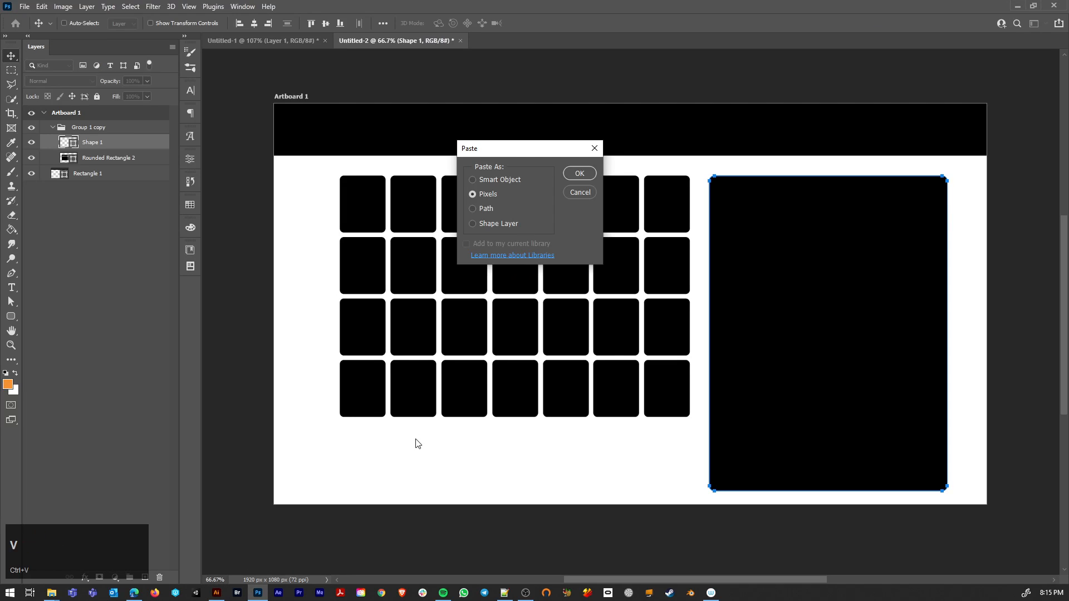
pyautogui.click(473, 224)
pyautogui.click(586, 175)
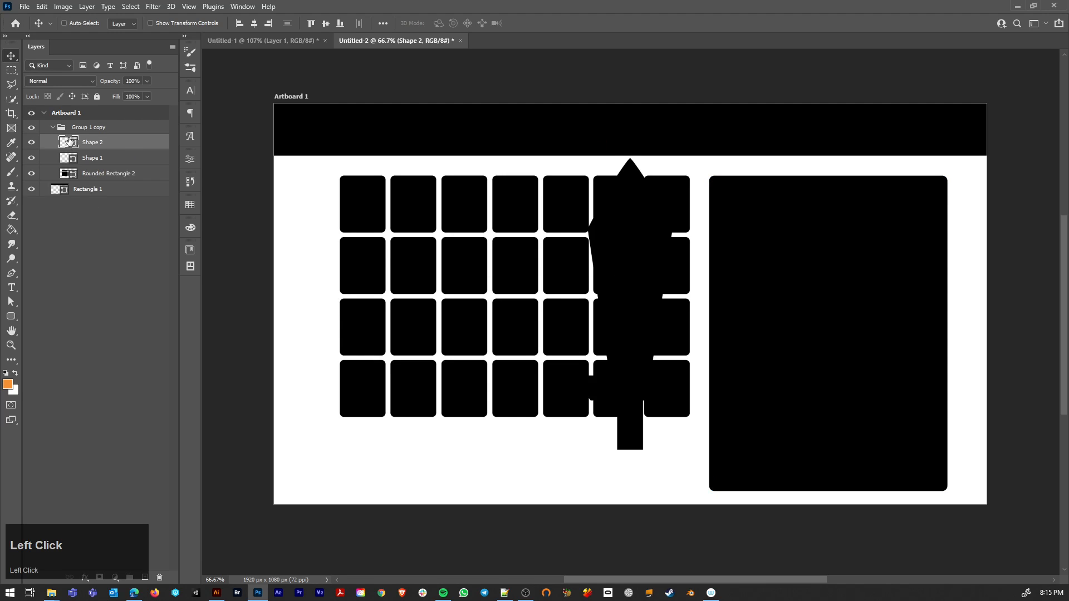
# Step: Change the pasted sword shape's fill colour to a very pale pink
pyautogui.doubleClick(70, 141)
pyautogui.moveTo(120, 426); pyautogui.dragTo(21, 348)
pyautogui.click(260, 356)
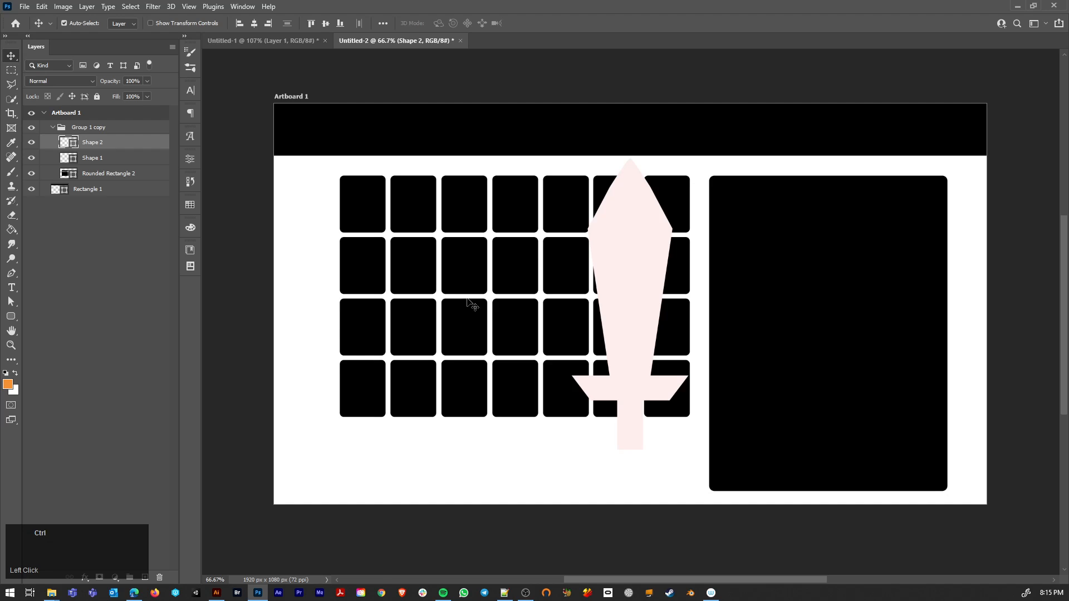
# Step: Scale the sword down to about 10.65% and place it in the black header bar, left of its centre
pyautogui.hotkey('ctrl', 't')
pyautogui.moveTo(688, 449); pyautogui.dragTo(566, 109)
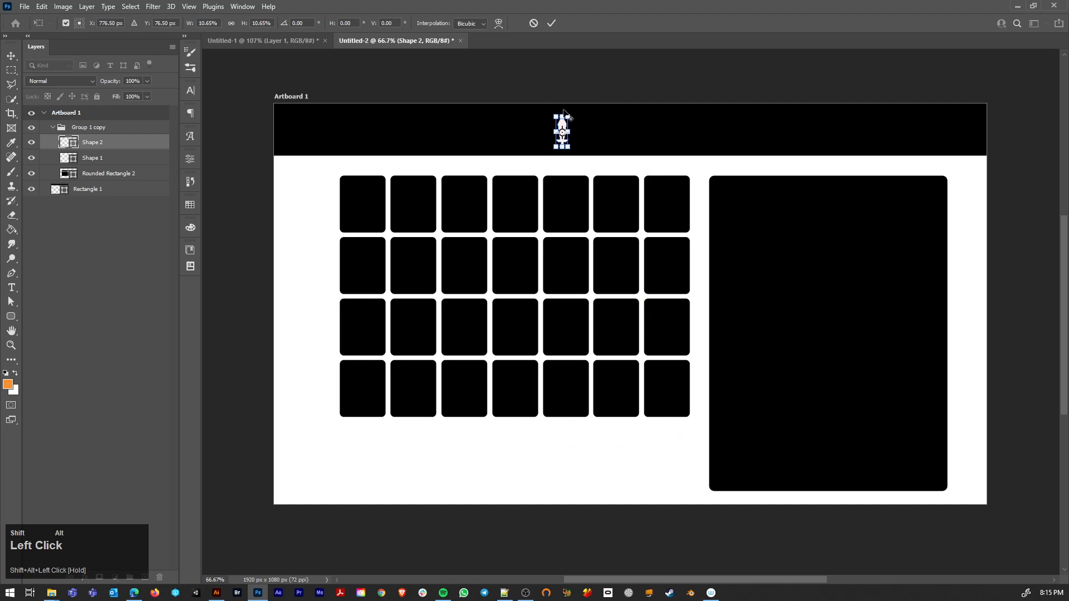
pyautogui.press('Return')
# Step: Try duplicating the sword icon three times in a row along the header bar, and undo the copies
pyautogui.keyDown('alt'); pyautogui.scroll(2, 571, 157); pyautogui.keyUp('alt')
pyautogui.moveTo(594, 144); pyautogui.dragTo(833, 143)
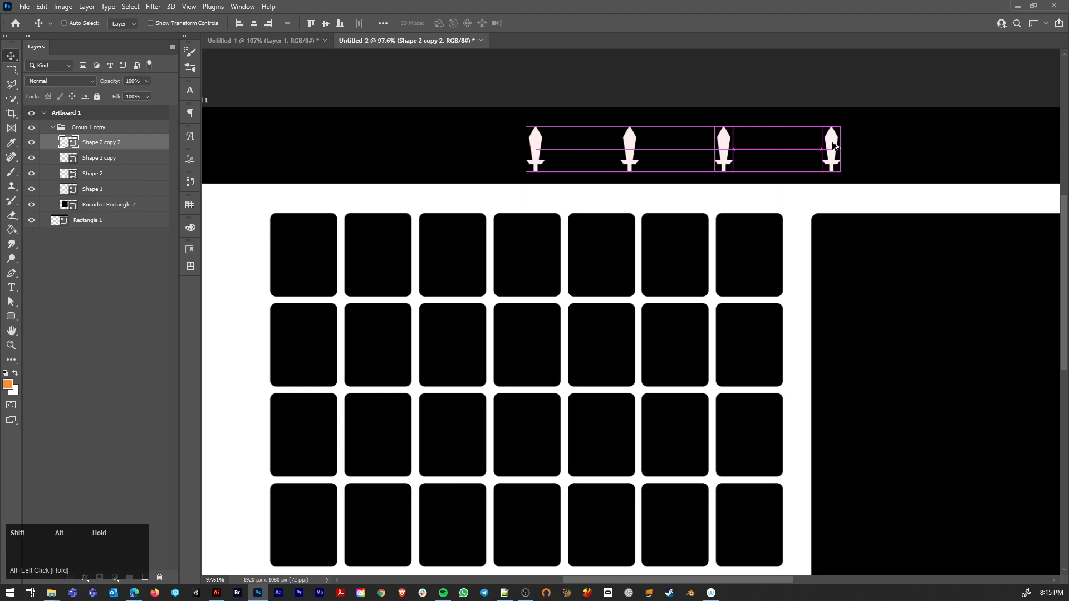
pyautogui.hotkey('ctrl', 'z')
pyautogui.hotkey('ctrl', 'z')
pyautogui.hotkey('ctrl', 'z')
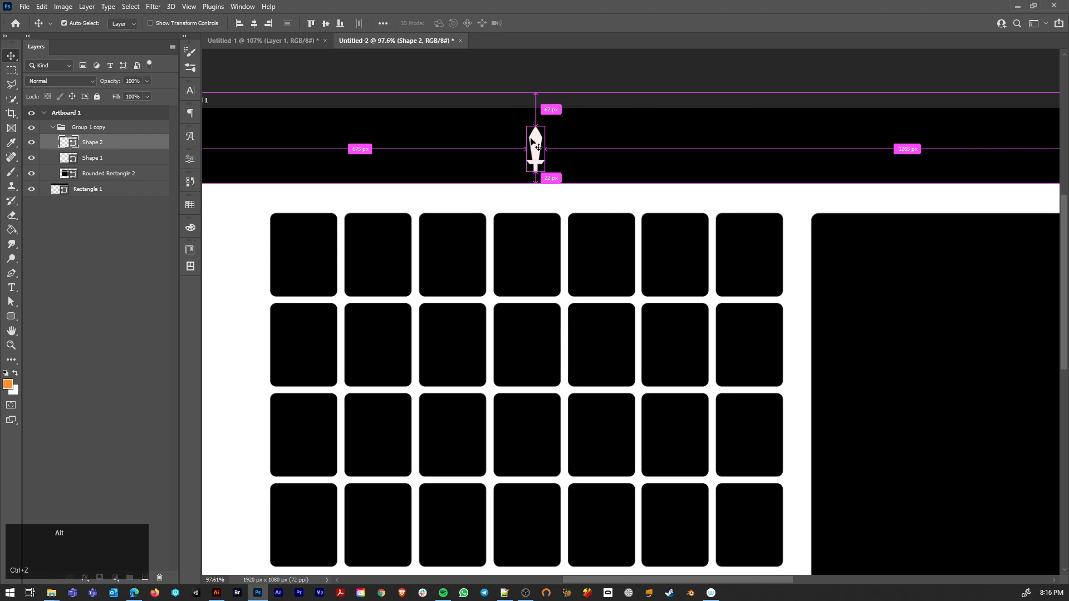
# Step: Duplicate the sword icon five times along the black header bar to form a row of six evenly spaced swords
pyautogui.moveTo(533, 141); pyautogui.dragTo(769, 150)
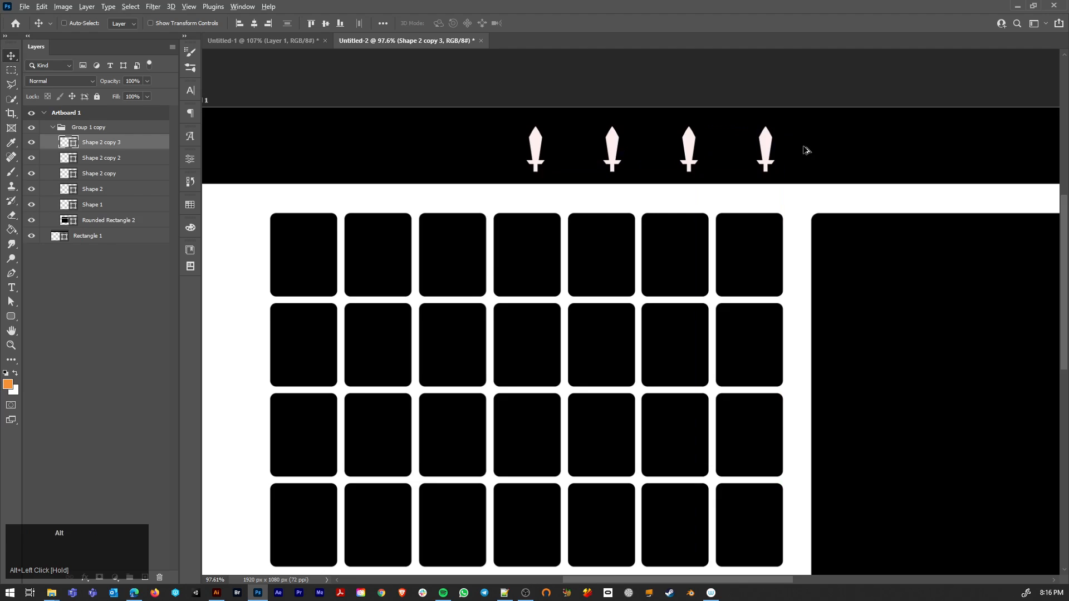
pyautogui.scroll(-1, 773, 149)
pyautogui.moveTo(830, 129); pyautogui.dragTo(612, 225)
pyautogui.scroll(-1, 518, 252)
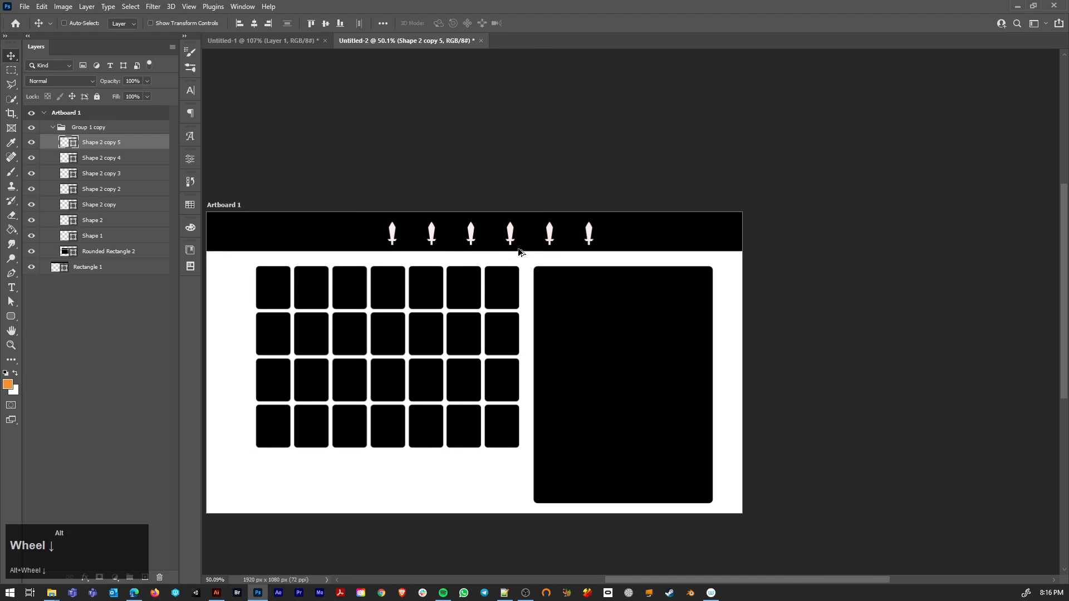
# Step: Group all shape layers from Shape 1 up to the topmost sword copy and name the group "top nav"
pyautogui.keyDown('shift'); pyautogui.click(94, 238); pyautogui.keyUp('shift')
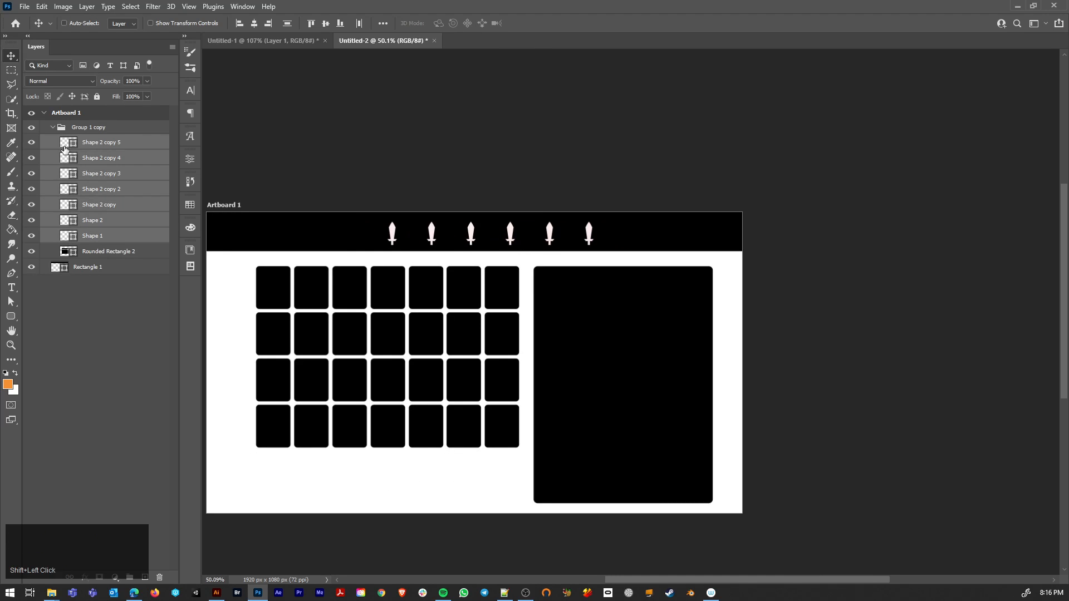
pyautogui.hotkey('ctrl', 'g')
pyautogui.doubleClick(93, 141)
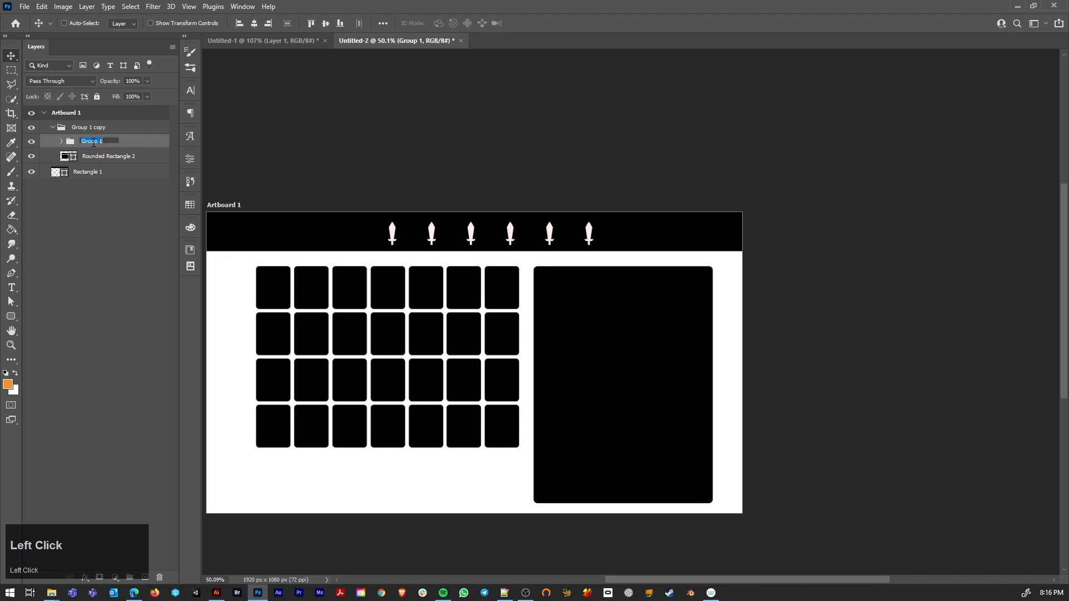
pyautogui.write('top nav')
pyautogui.press('Return')
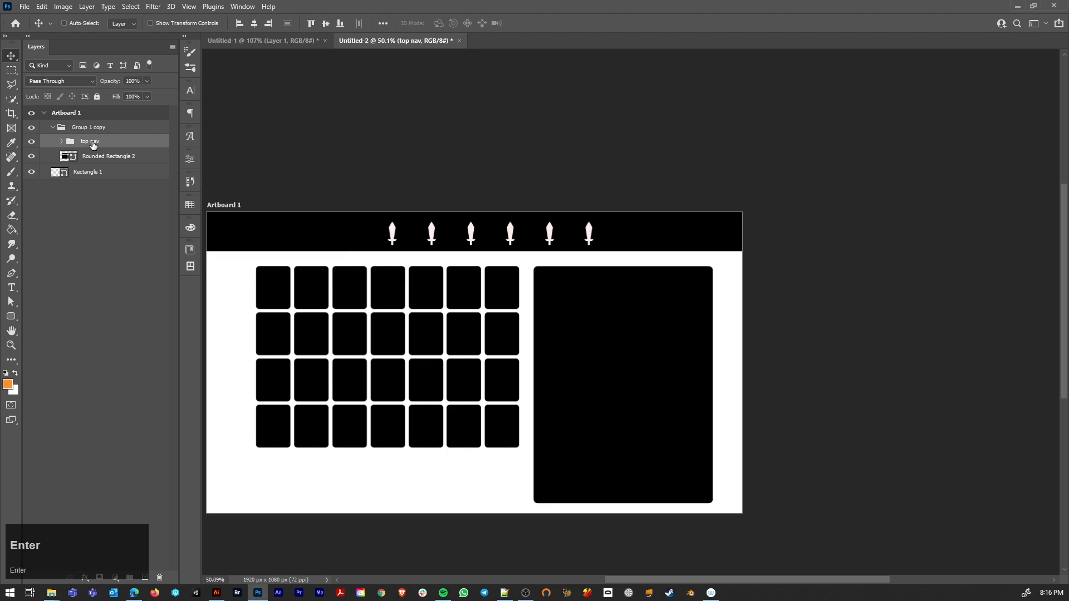
# Step: Move the large panel's Shape 1 layer out of the top nav group to below Rounded Rectangle 2, and collapse the group
pyautogui.click(34, 144)
pyautogui.click(63, 143)
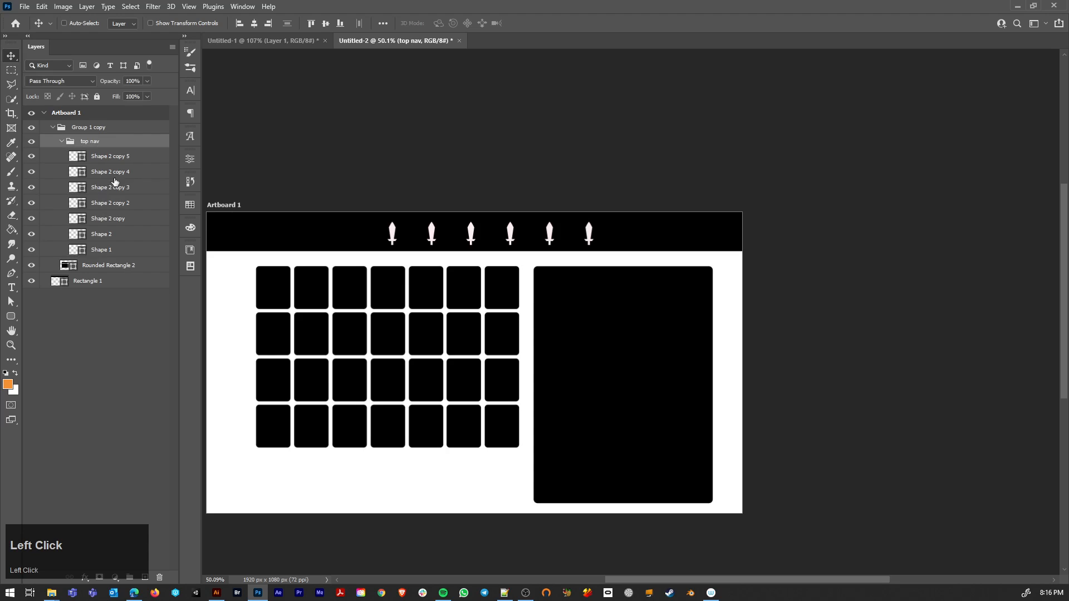
pyautogui.keyDown('ctrl'); pyautogui.click(606, 314); pyautogui.keyUp('ctrl')
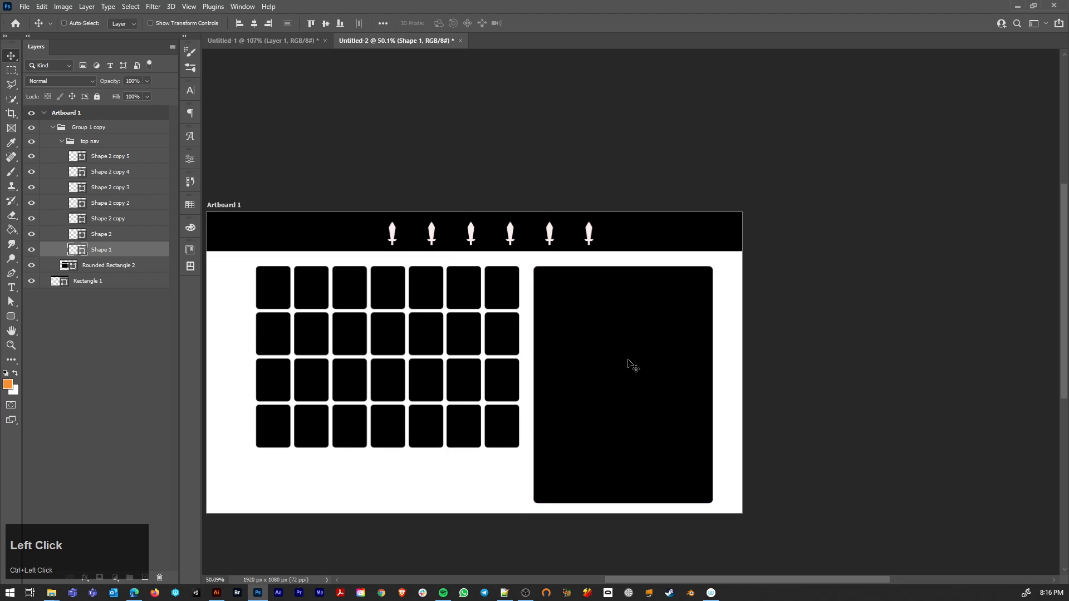
pyautogui.moveTo(95, 252); pyautogui.dragTo(91, 272)
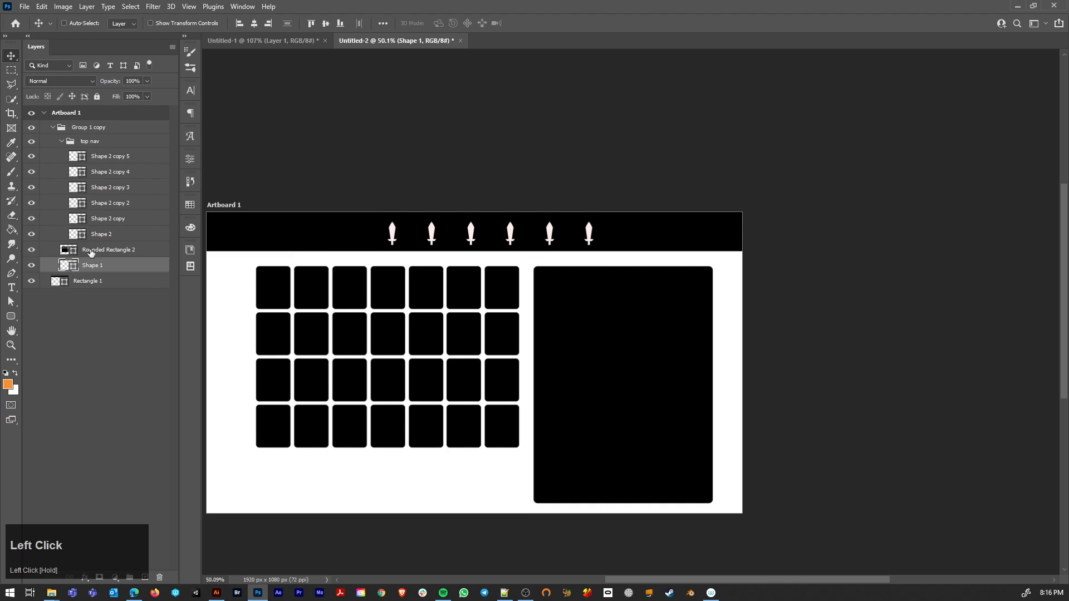
pyautogui.click(62, 142)
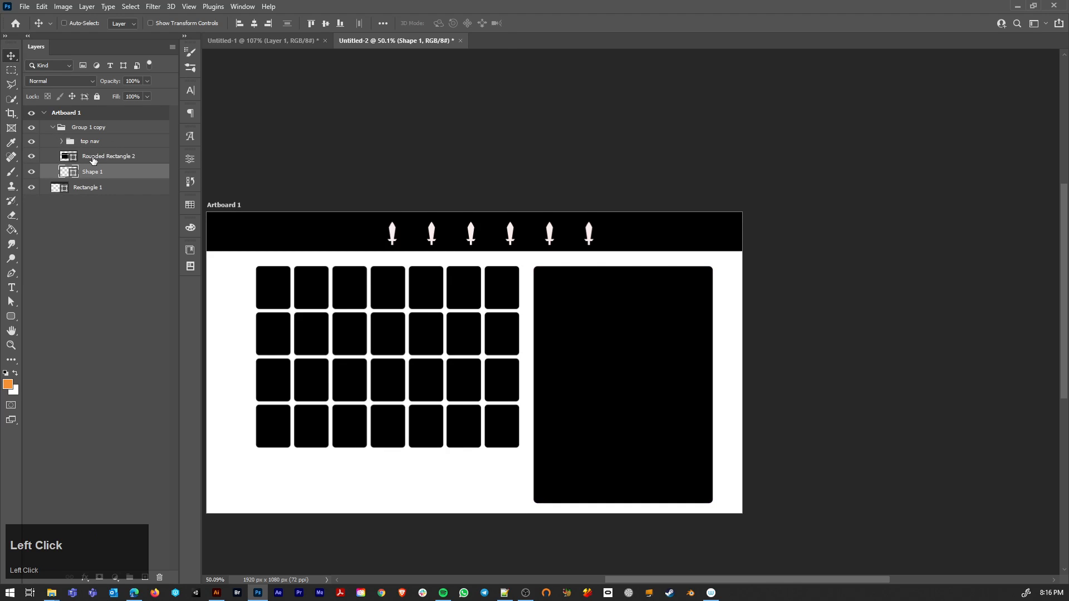
# Step: Group the Rounded Rectangle 2 and Shape 1 layers and name the group "items"
pyautogui.click(93, 160)
pyautogui.keyDown('shift'); pyautogui.click(93, 176); pyautogui.keyUp('shift')
pyautogui.click(102, 161)
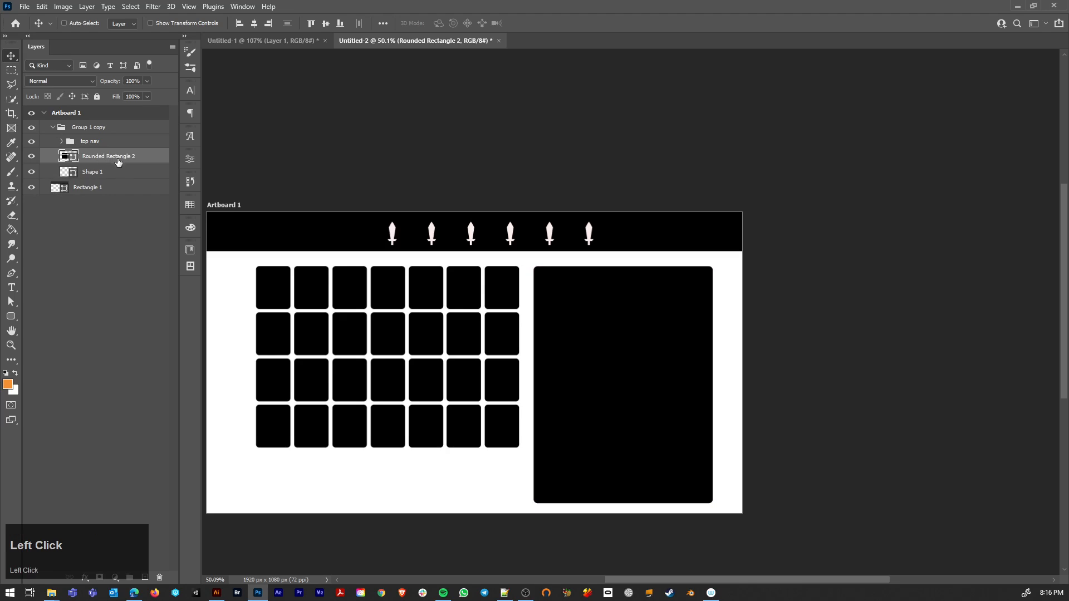
pyautogui.keyDown('shift'); pyautogui.click(108, 175); pyautogui.keyUp('shift')
pyautogui.hotkey('ctrl', 'g')
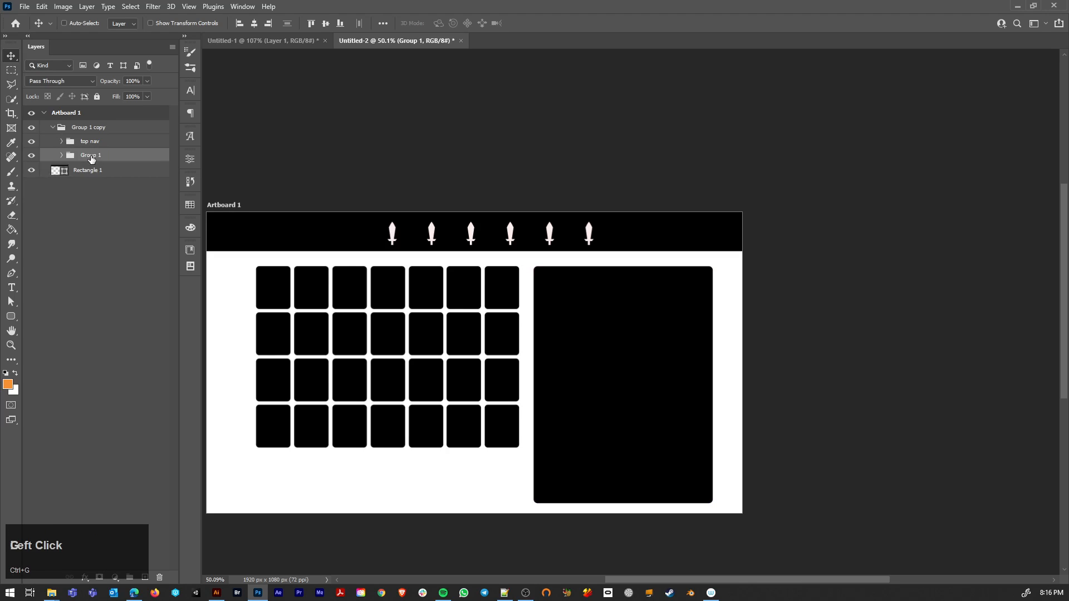
pyautogui.doubleClick(91, 155)
pyautogui.write('items')
pyautogui.press('Return')
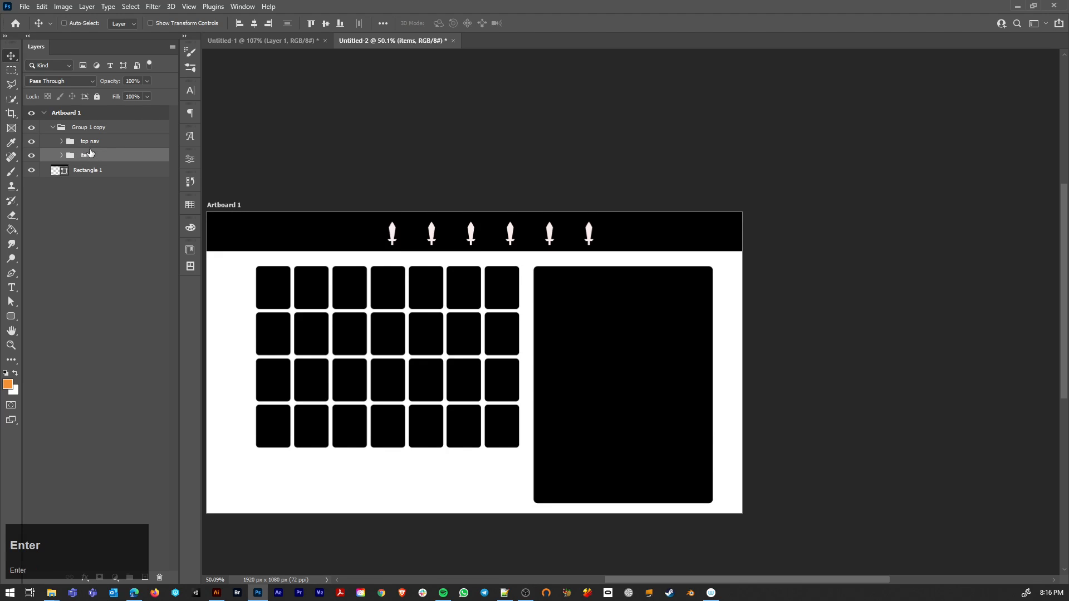
# Step: Expand the items group and toggle each of its two layers off and on to identify the shapes they hold
pyautogui.click(62, 154)
pyautogui.click(94, 170)
pyautogui.click(32, 170)
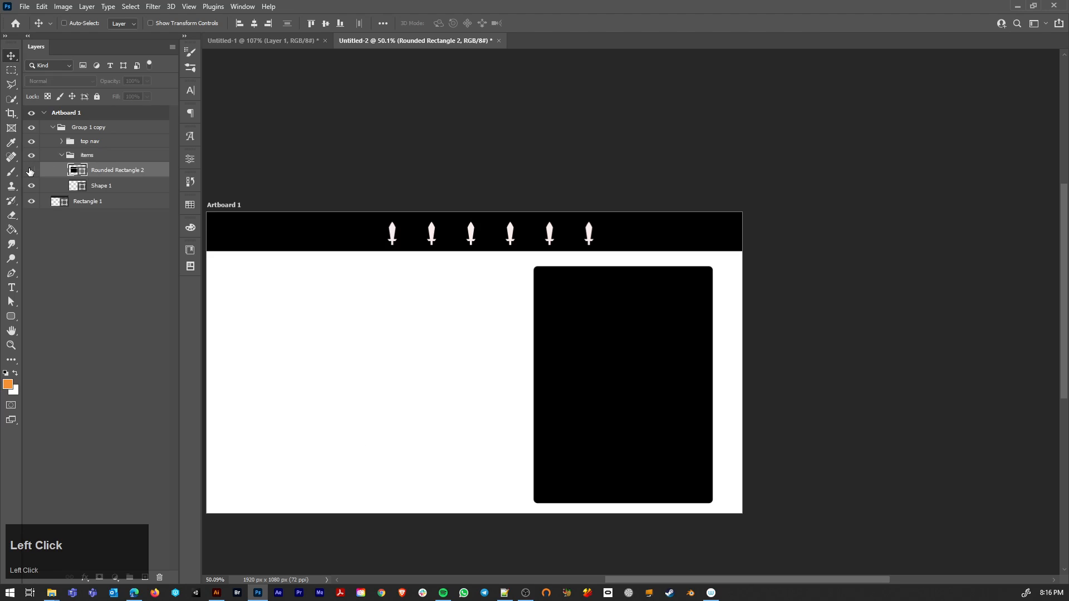
pyautogui.click(31, 172)
pyautogui.click(31, 187)
pyautogui.click(32, 188)
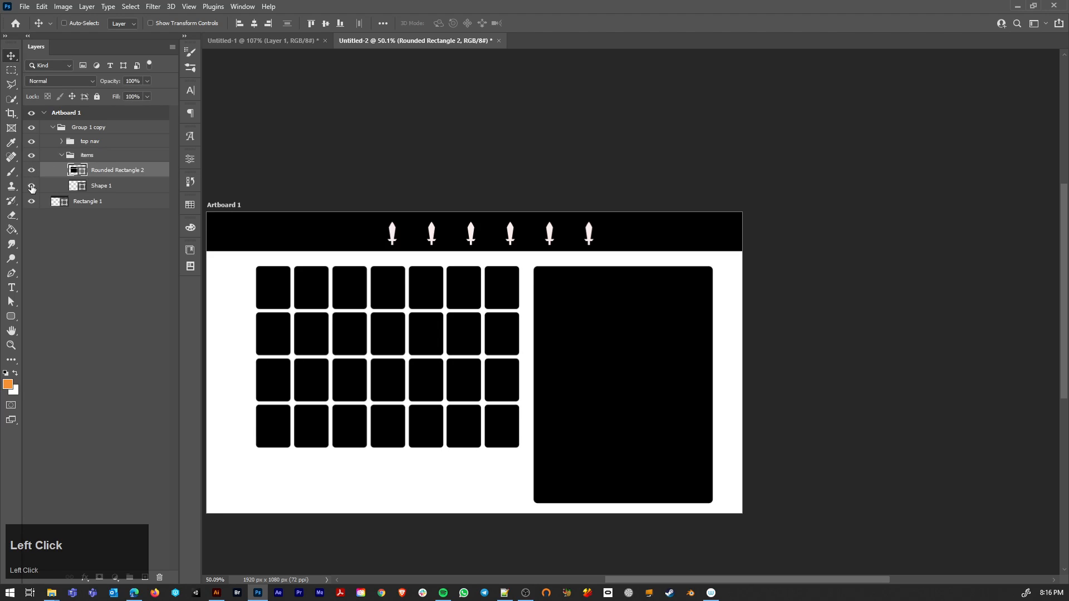
# Step: Shorten the large black panel by raising its lower corner points until its bottom edge lines up with the slot grid's last row
pyautogui.keyDown('ctrl'); pyautogui.click(580, 461); pyautogui.keyUp('ctrl')
pyautogui.press('a')
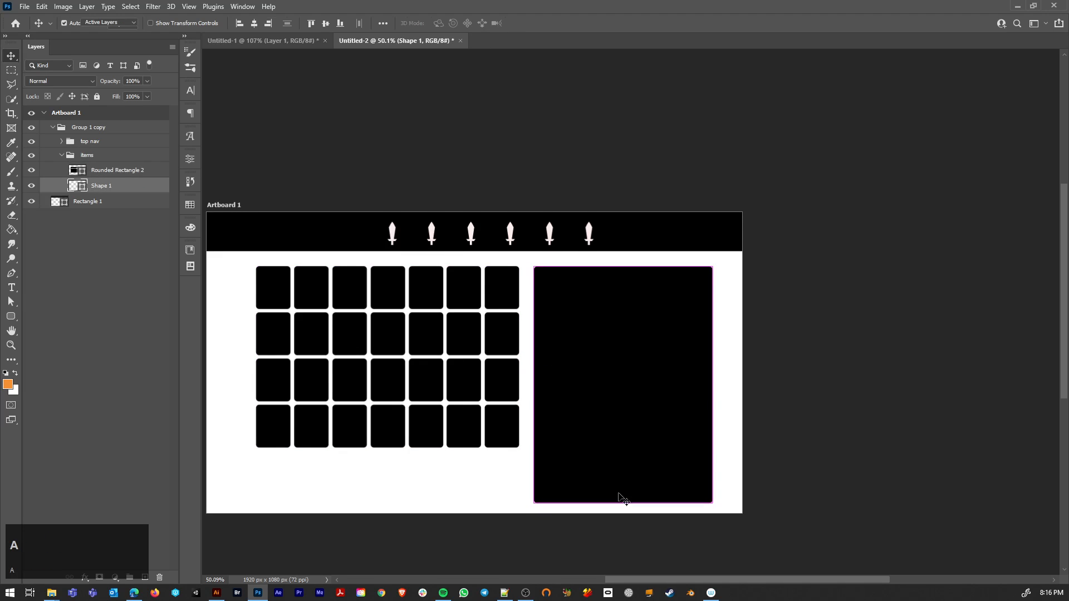
pyautogui.moveTo(790, 538); pyautogui.dragTo(742, 541)
pyautogui.moveTo(714, 503); pyautogui.dragTo(711, 454)
pyautogui.click(380, 468)
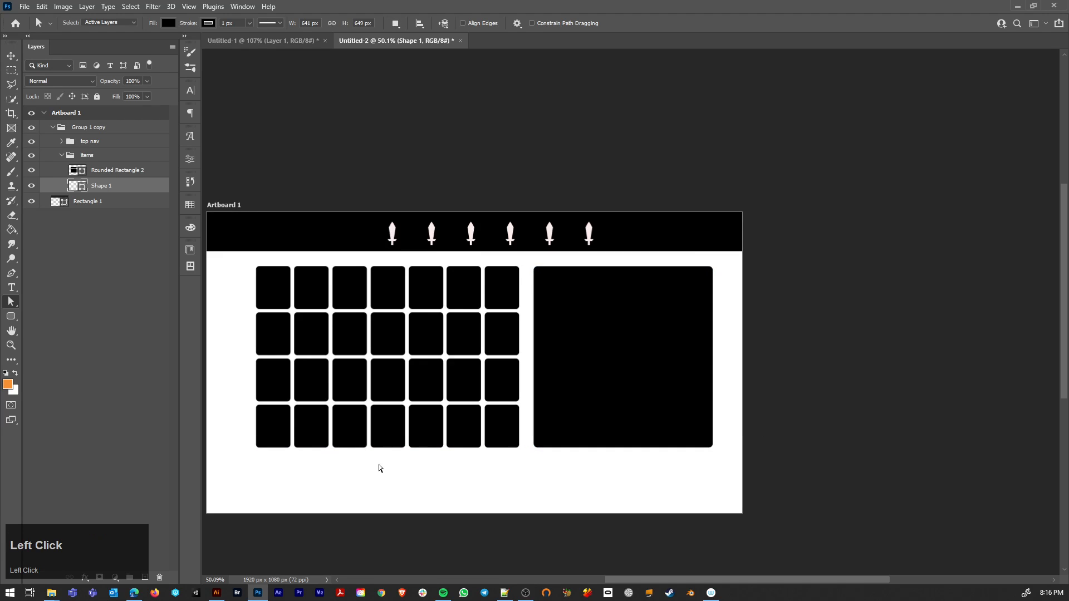
# Step: Draw a black pill-shaped rounded rectangle about 417 × 86 px below the large panel, flush with the panel's right edge
pyautogui.press('u')
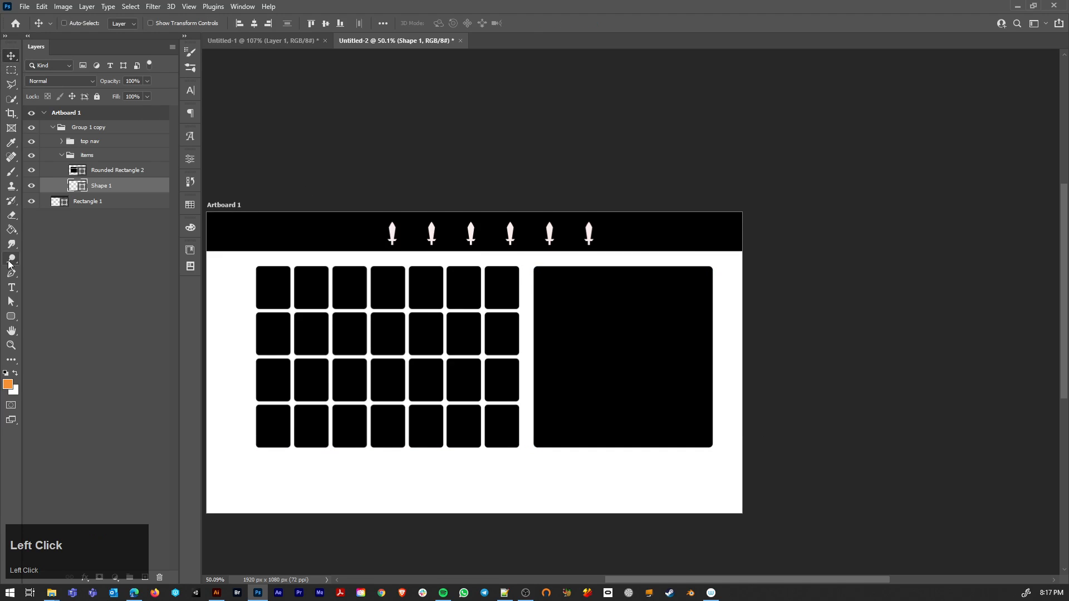
pyautogui.scroll(-1, 12, 322)
pyautogui.moveTo(12, 322); pyautogui.dragTo(47, 328)
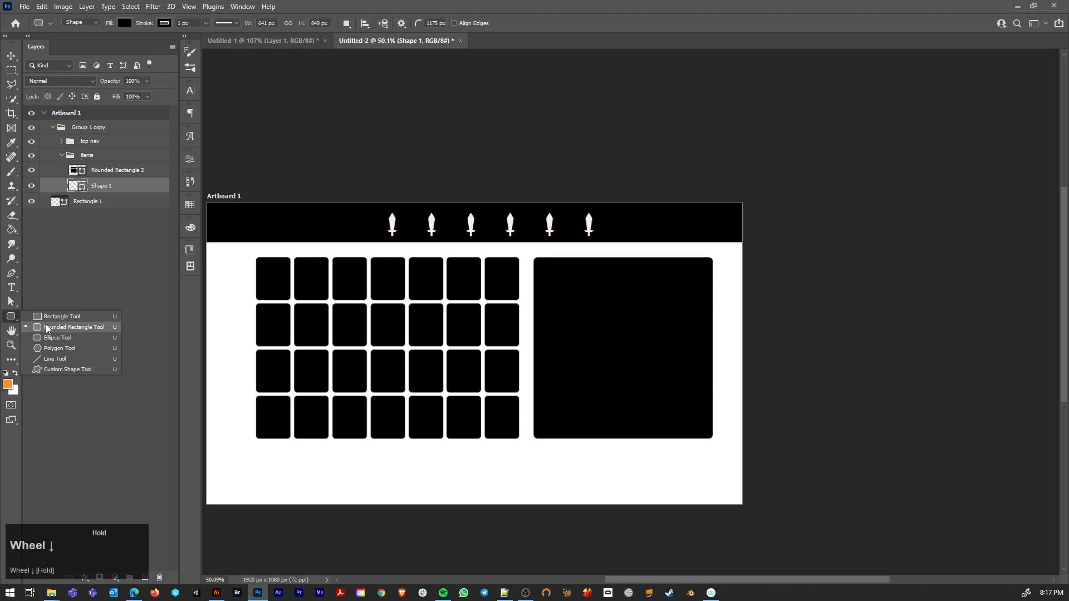
pyautogui.click(47, 329)
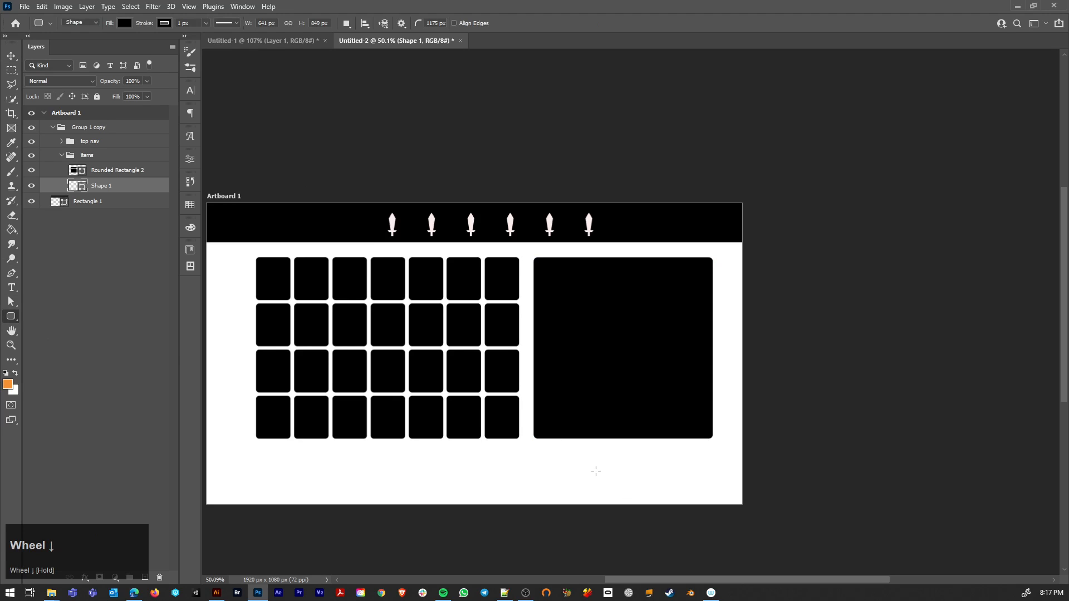
pyautogui.moveTo(596, 471); pyautogui.dragTo(713, 492)
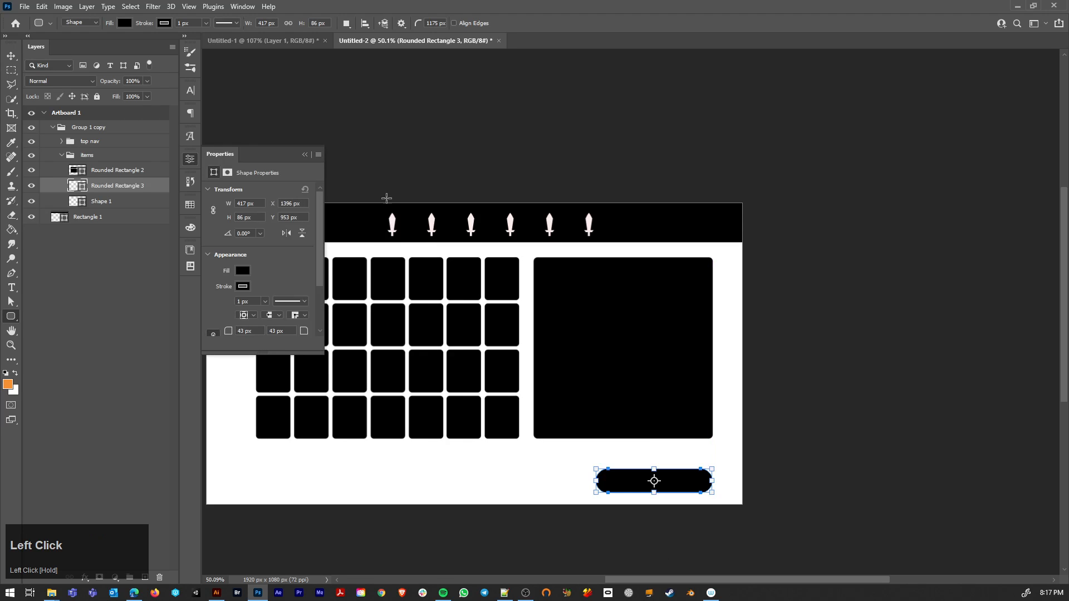
pyautogui.click(304, 154)
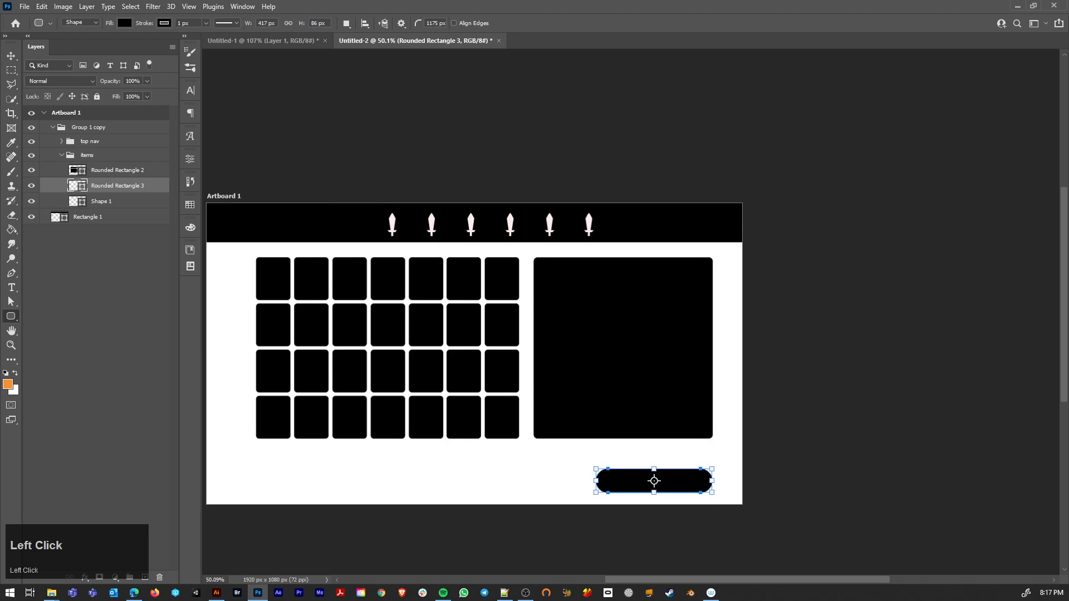
# Step: Draw a circle about 61 px in diameter with the Ellipse tool, just above the right part of the pill-shaped button
pyautogui.moveTo(10, 317); pyautogui.dragTo(41, 337)
pyautogui.scroll(5, 691, 446)
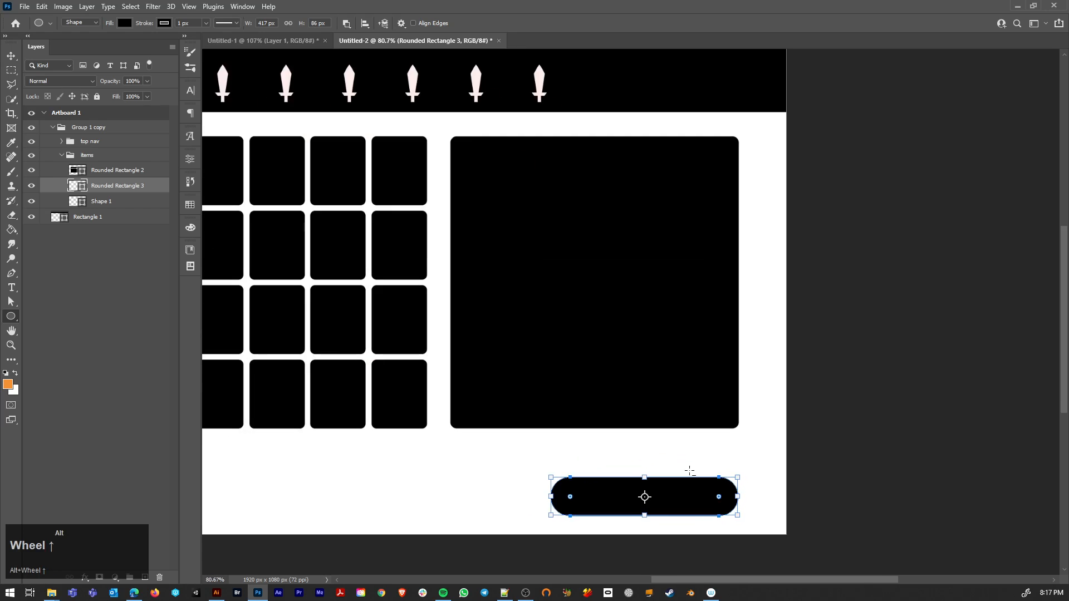
pyautogui.moveTo(677, 415); pyautogui.dragTo(725, 459)
pyautogui.press('a')
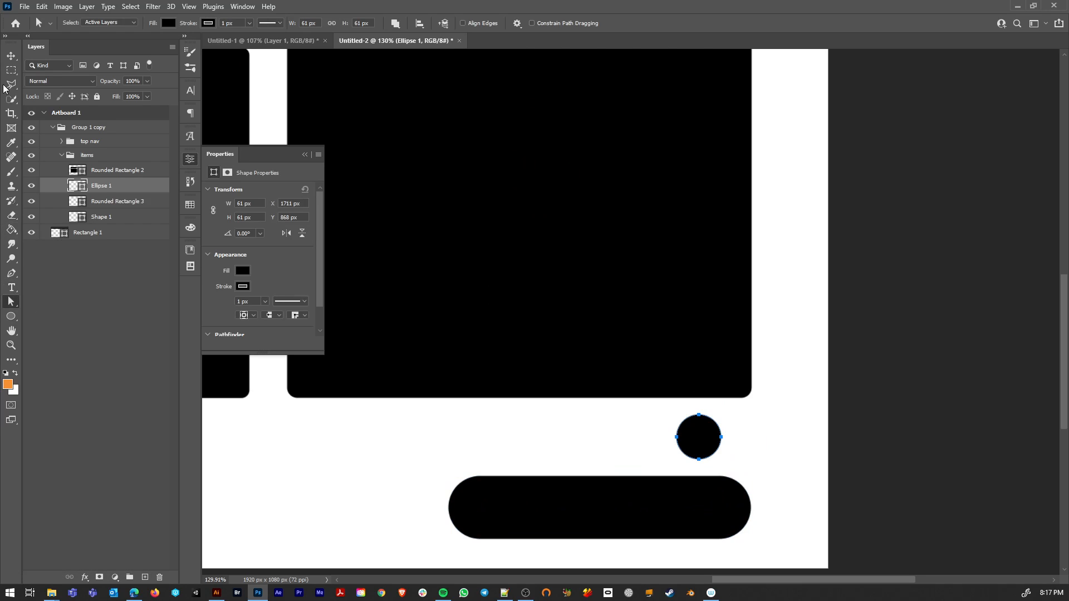
# Step: Remove the circle's stroke and fill it with the recently used magenta (#be3378)
pyautogui.click(11, 56)
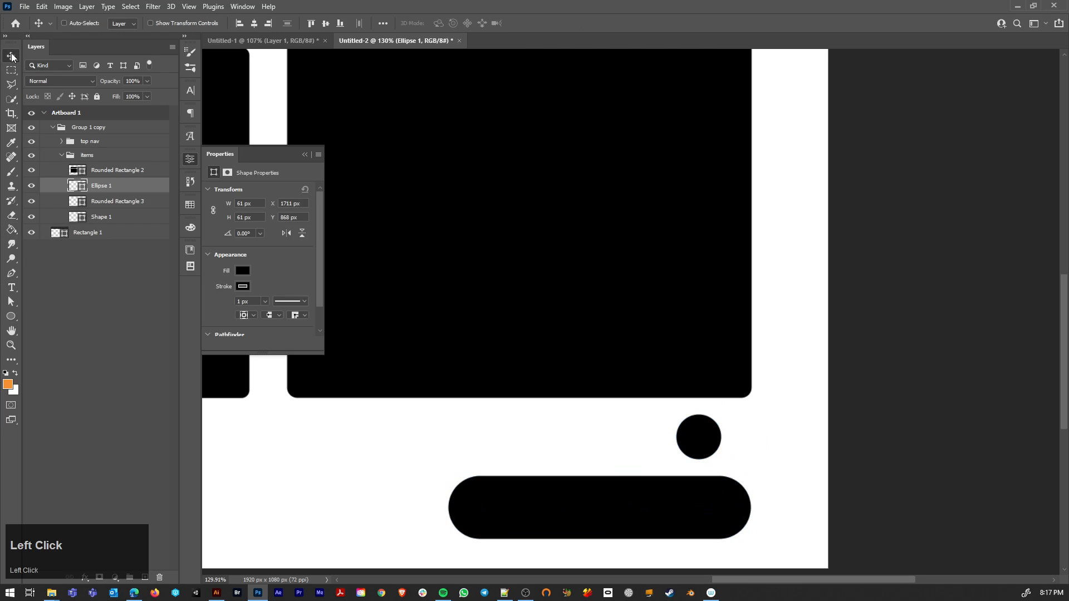
pyautogui.click(242, 287)
pyautogui.click(219, 310)
pyautogui.click(242, 270)
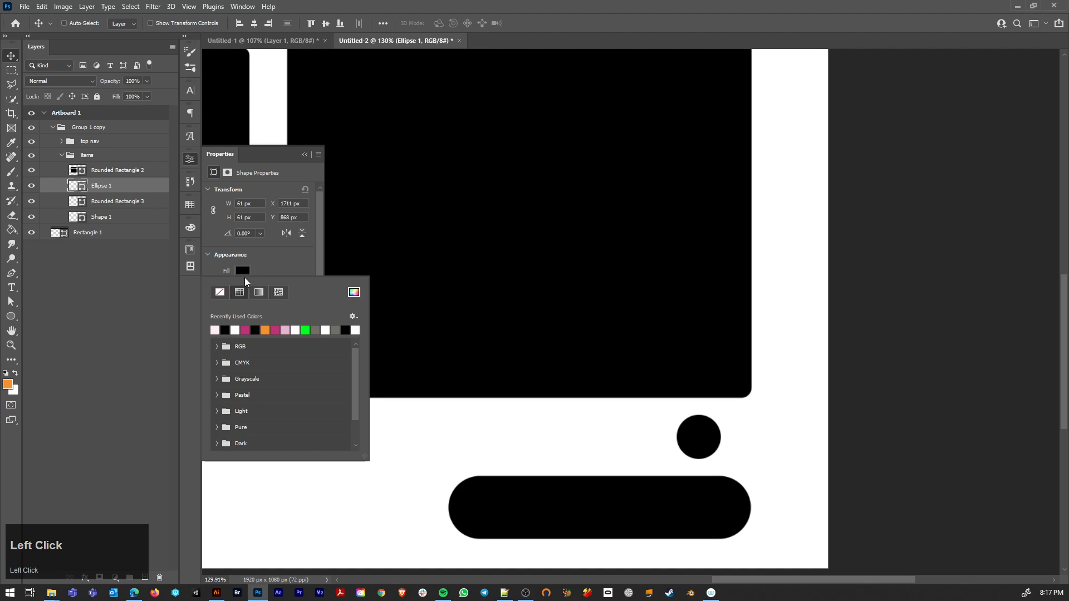
pyautogui.click(275, 330)
# Step: Move the circle into the right end of the black pill-shaped button, vertically centred
pyautogui.click(13, 59)
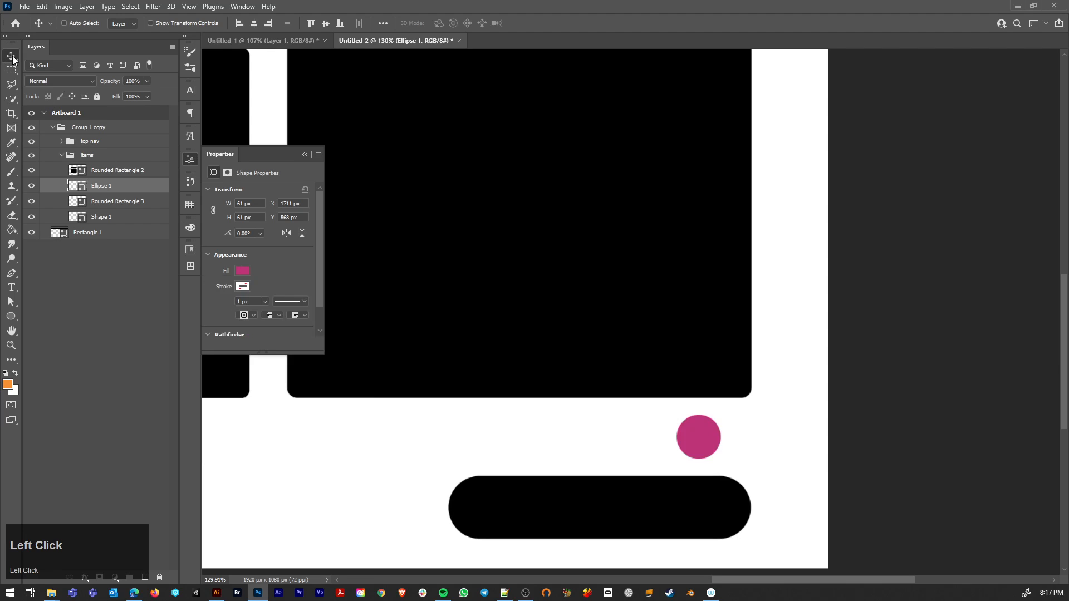
pyautogui.moveTo(691, 420); pyautogui.dragTo(720, 505)
pyautogui.scroll(-4, 601, 436)
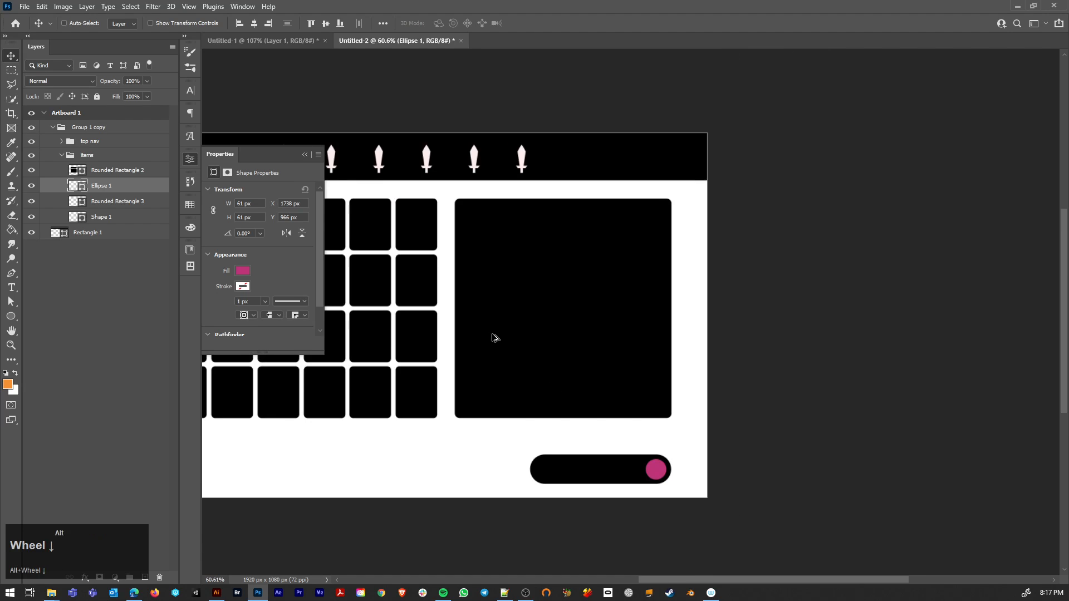
pyautogui.click(305, 154)
# Step: Recolour the circle in the pill-shaped button to a saturated green
pyautogui.scroll(5, 666, 492)
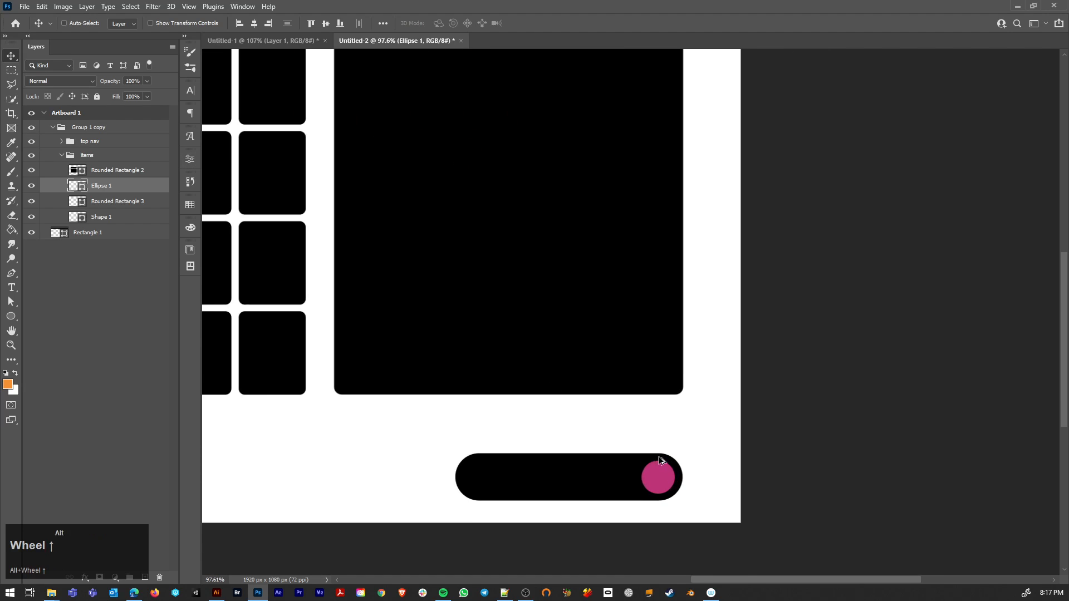
pyautogui.keyDown('ctrl'); pyautogui.click(667, 493); pyautogui.keyUp('ctrl')
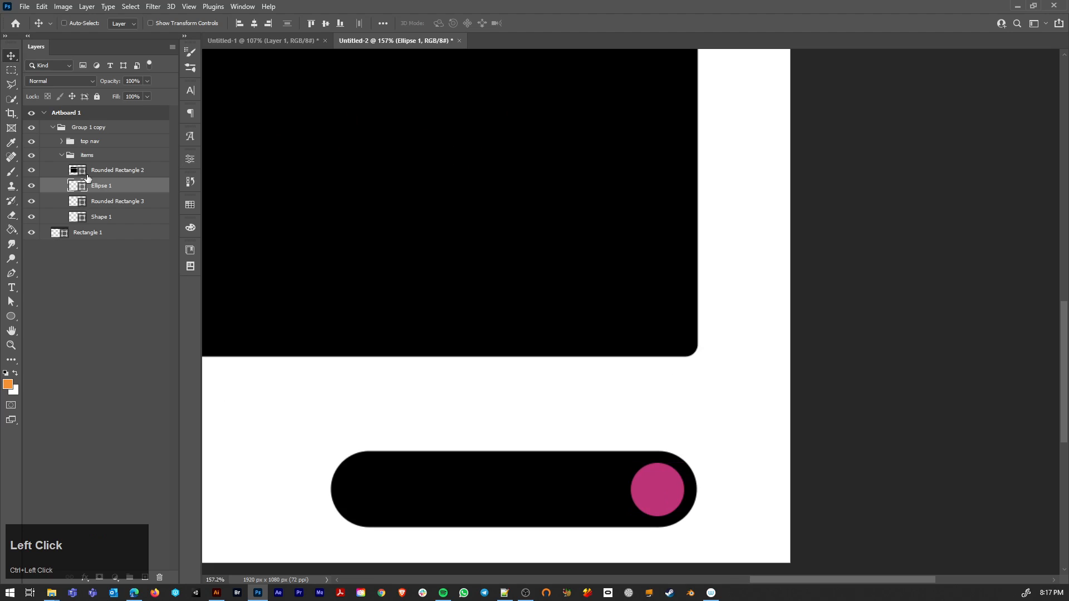
pyautogui.doubleClick(74, 188)
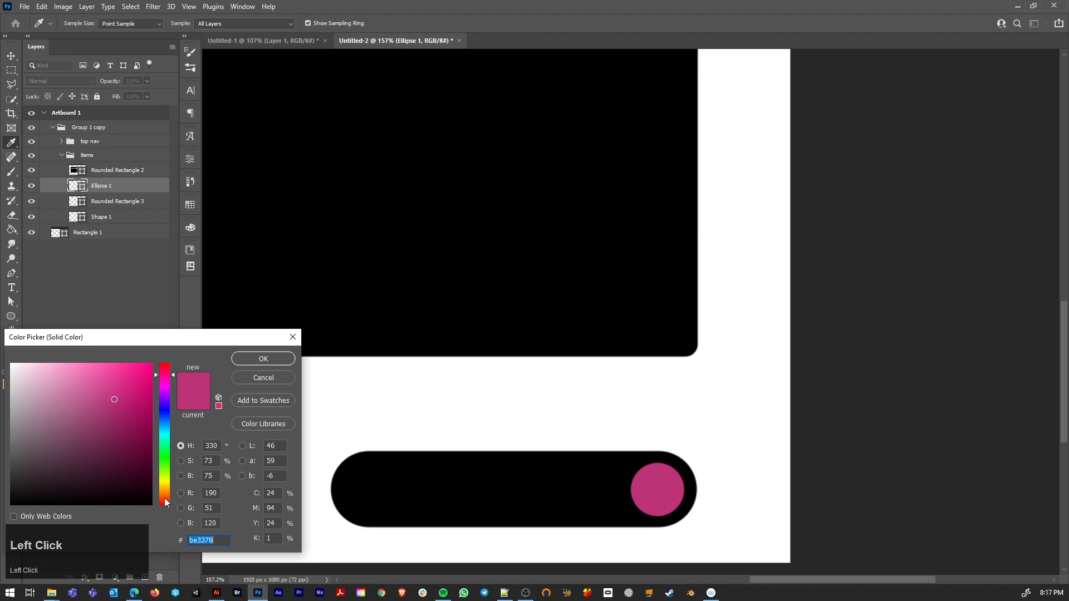
pyautogui.moveTo(165, 498); pyautogui.dragTo(167, 539)
pyautogui.moveTo(172, 479); pyautogui.dragTo(189, 432)
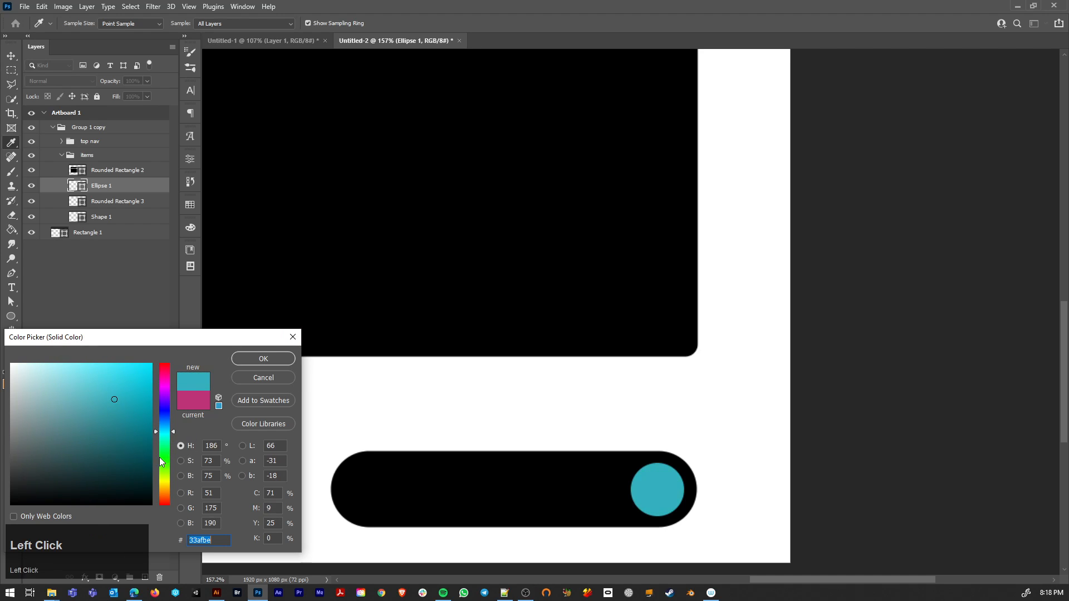
pyautogui.moveTo(166, 442); pyautogui.dragTo(168, 458)
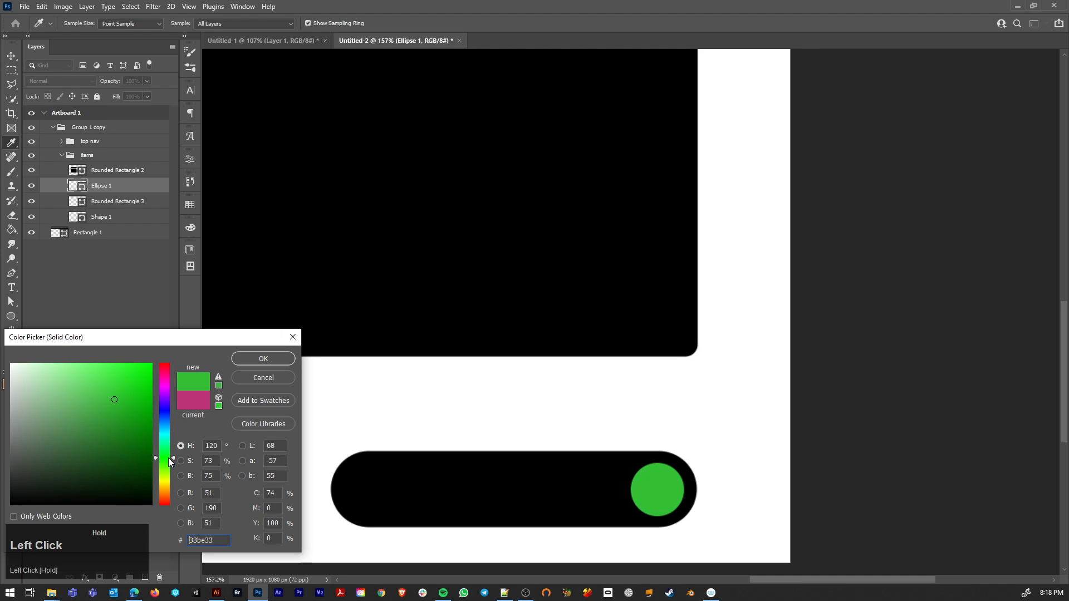
pyautogui.click(148, 398)
pyautogui.click(276, 357)
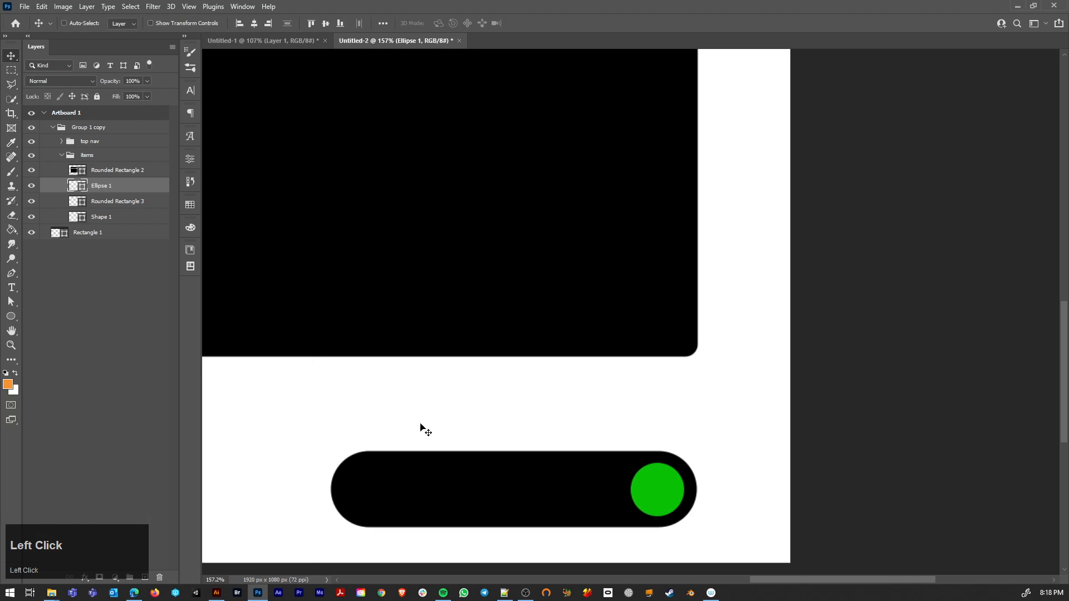
# Step: Create a horizontal text box in the white area below the left part of the slot grid and enter "Kin"
pyautogui.scroll(-8, 575, 477)
pyautogui.moveTo(601, 393); pyautogui.dragTo(593, 415)
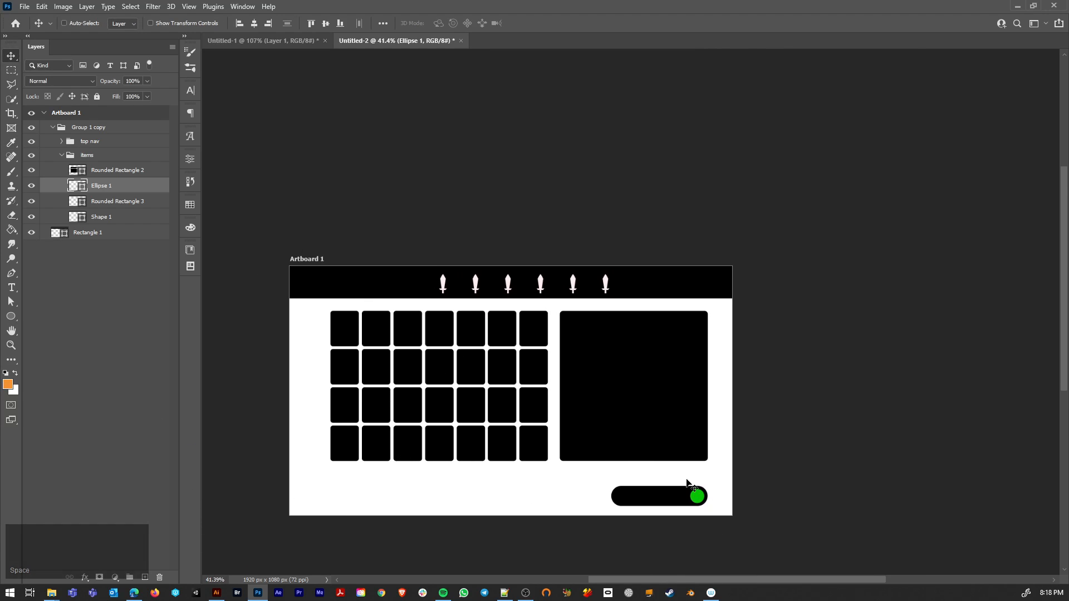
pyautogui.click(11, 288)
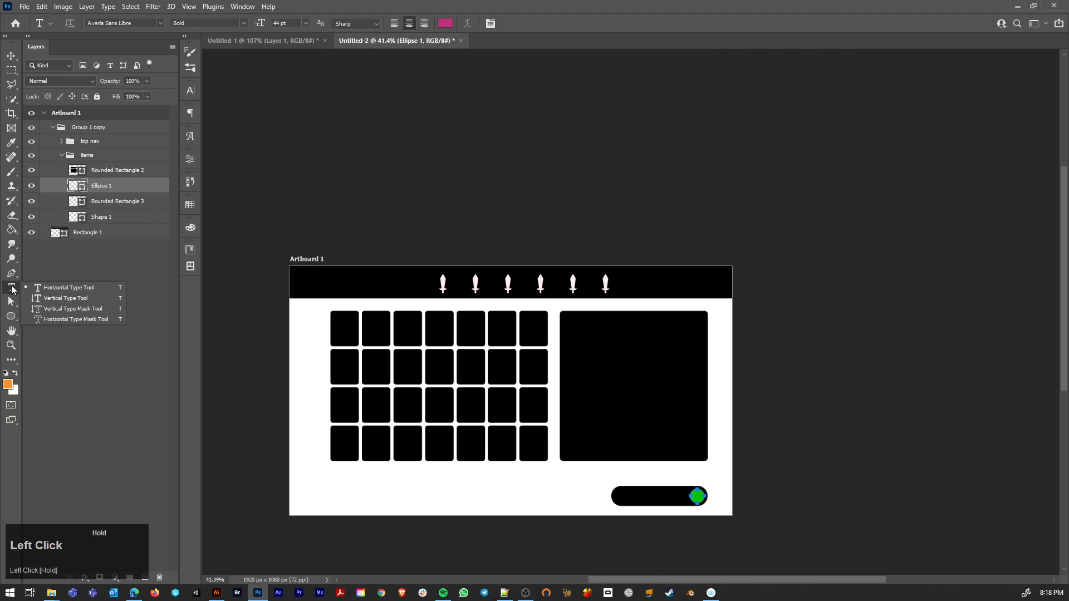
pyautogui.click(48, 287)
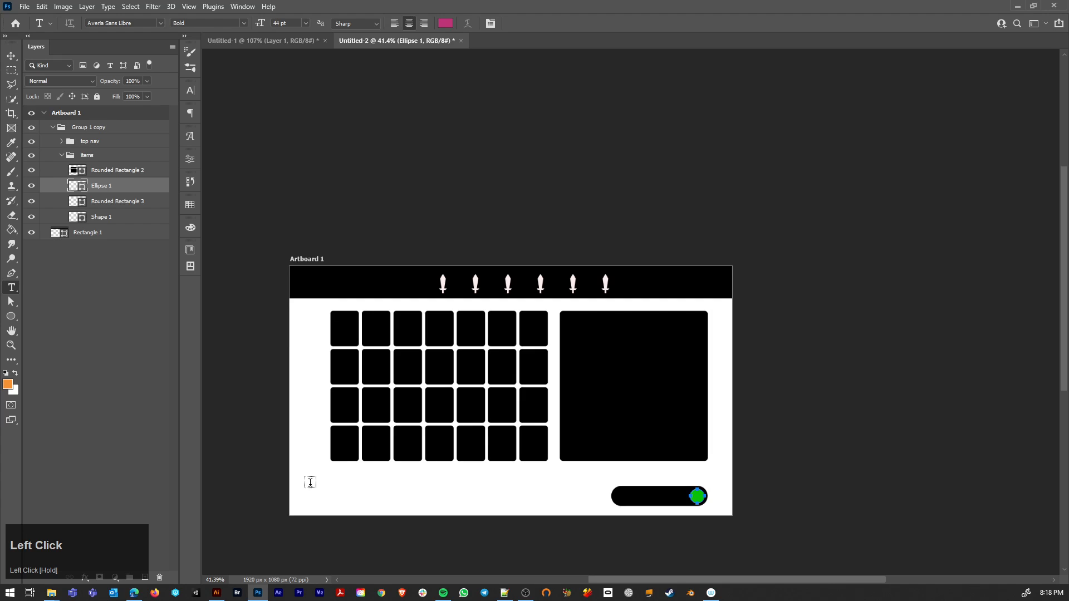
pyautogui.moveTo(303, 478); pyautogui.dragTo(475, 510)
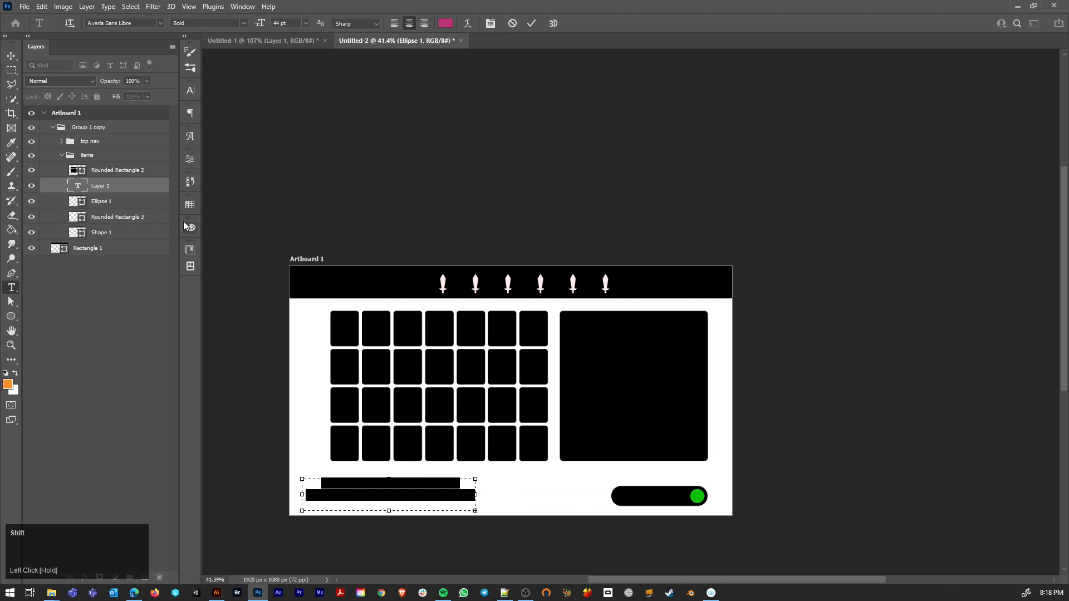
pyautogui.write('Kin')
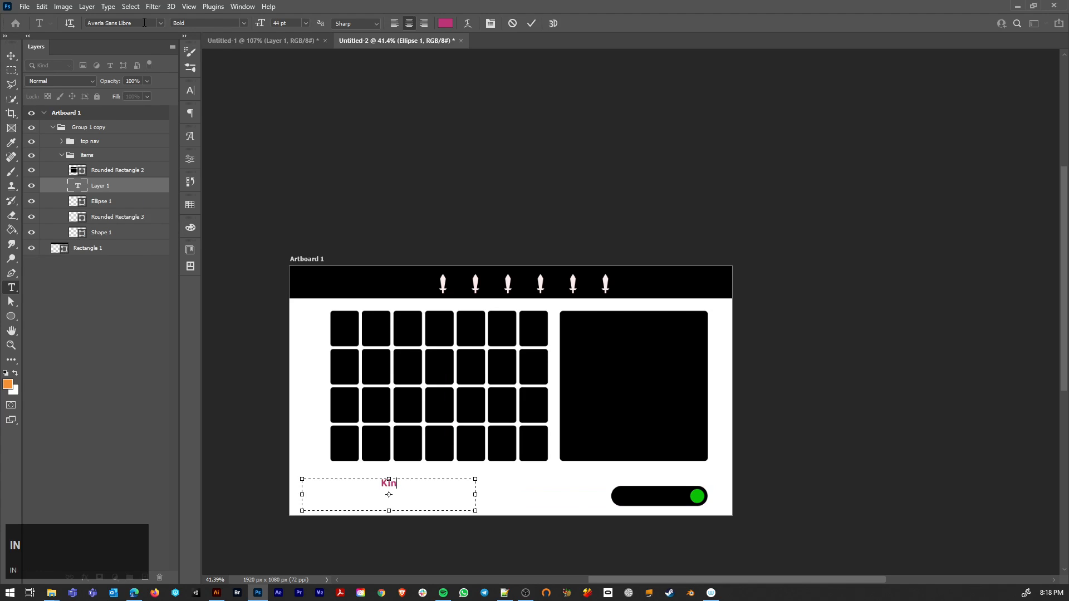
# Step: Try to change the font of the text below the slot grid to JubileeBold
pyautogui.click(144, 22)
pyautogui.write('kin')
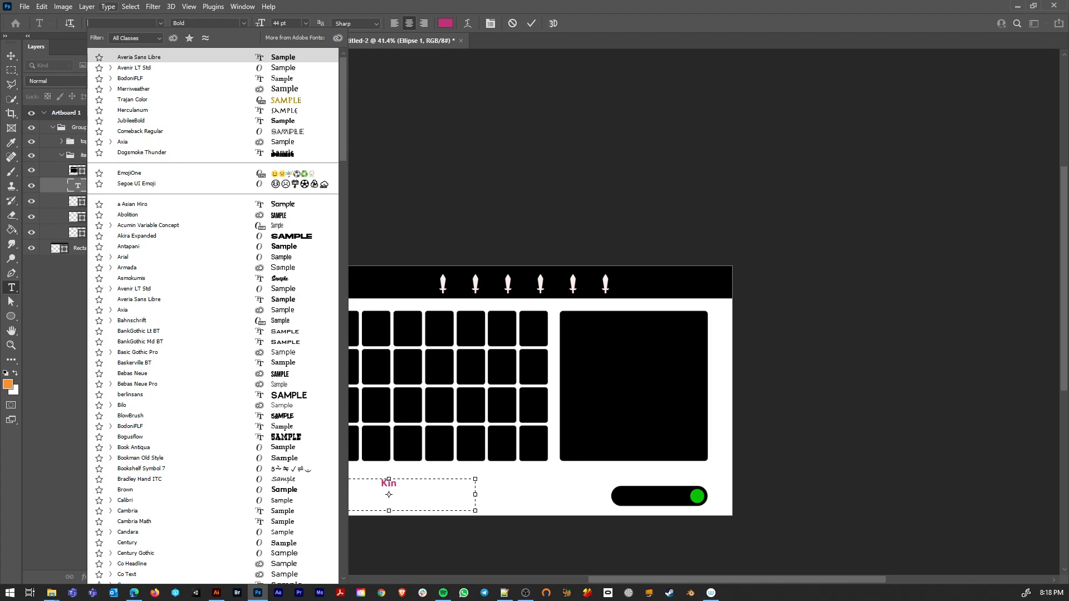
pyautogui.click(139, 121)
# Step: Replace the text below the slot grid with "King" and commit it
pyautogui.moveTo(399, 483); pyautogui.dragTo(351, 477)
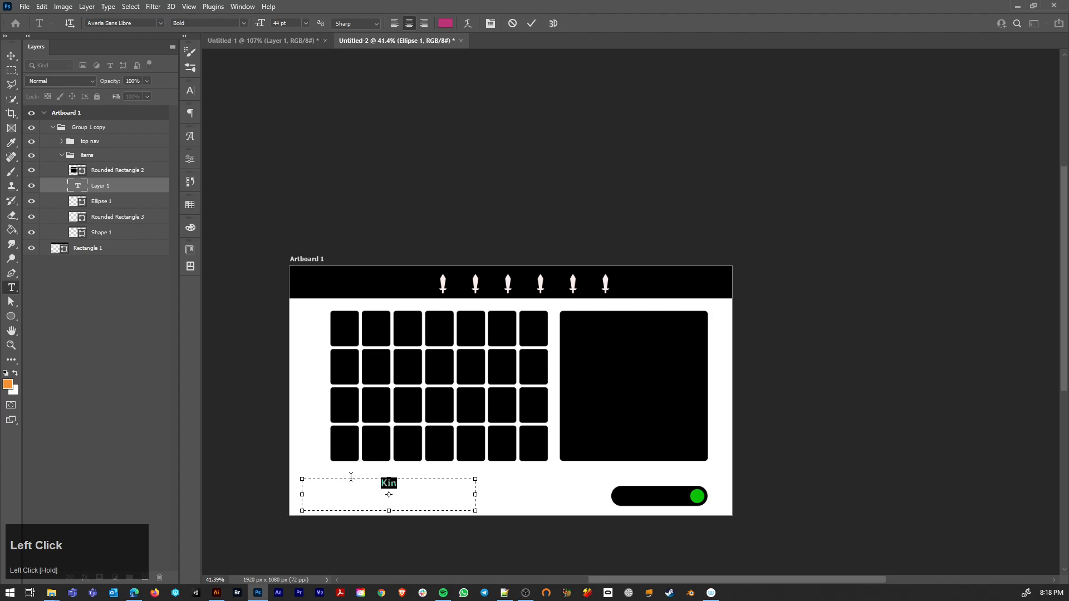
pyautogui.write('Kin')
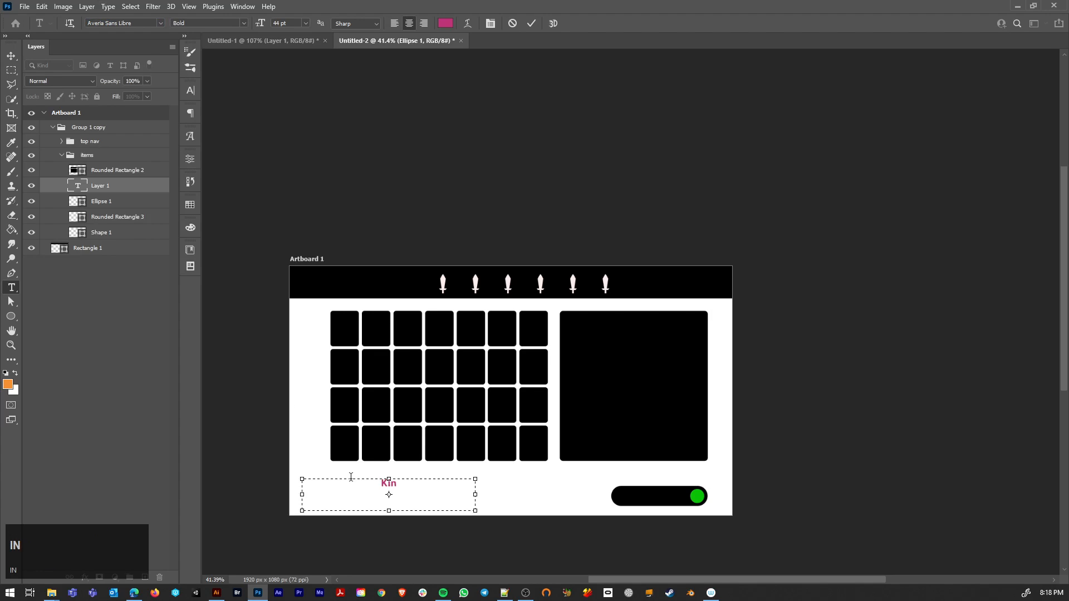
pyautogui.write('g')
pyautogui.click(11, 54)
pyautogui.scroll(4, 366, 487)
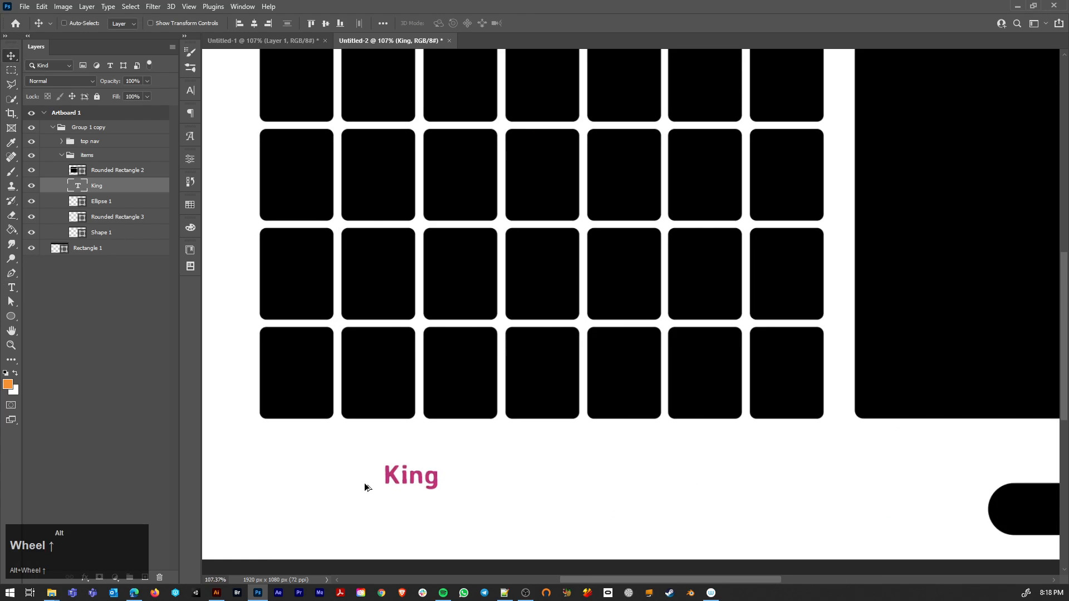
# Step: Open the "King" text for editing with the whole word selected
pyautogui.press('t')
pyautogui.doubleClick(411, 478)
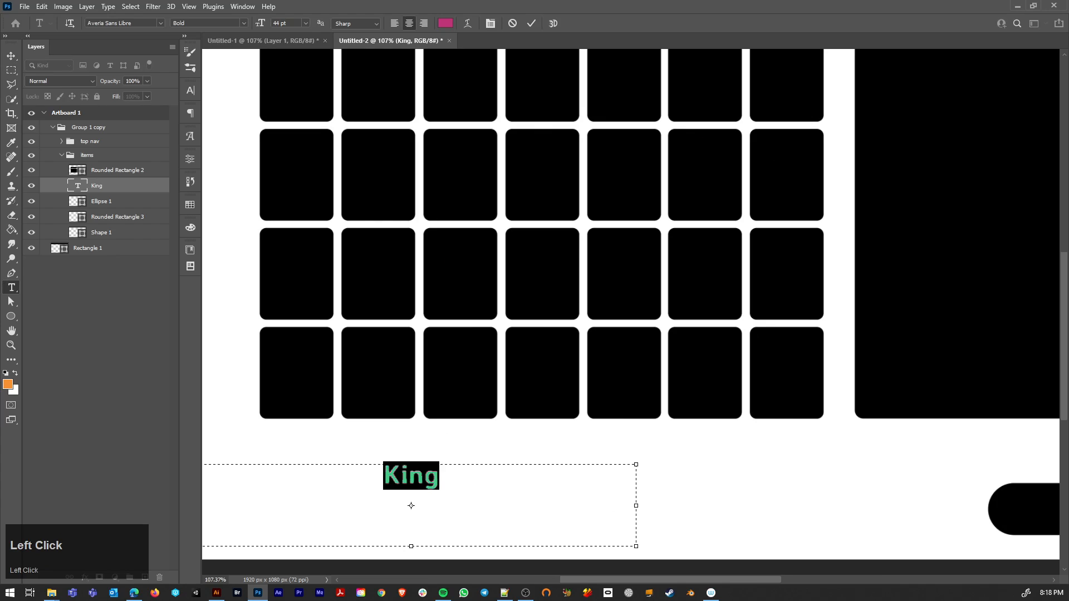
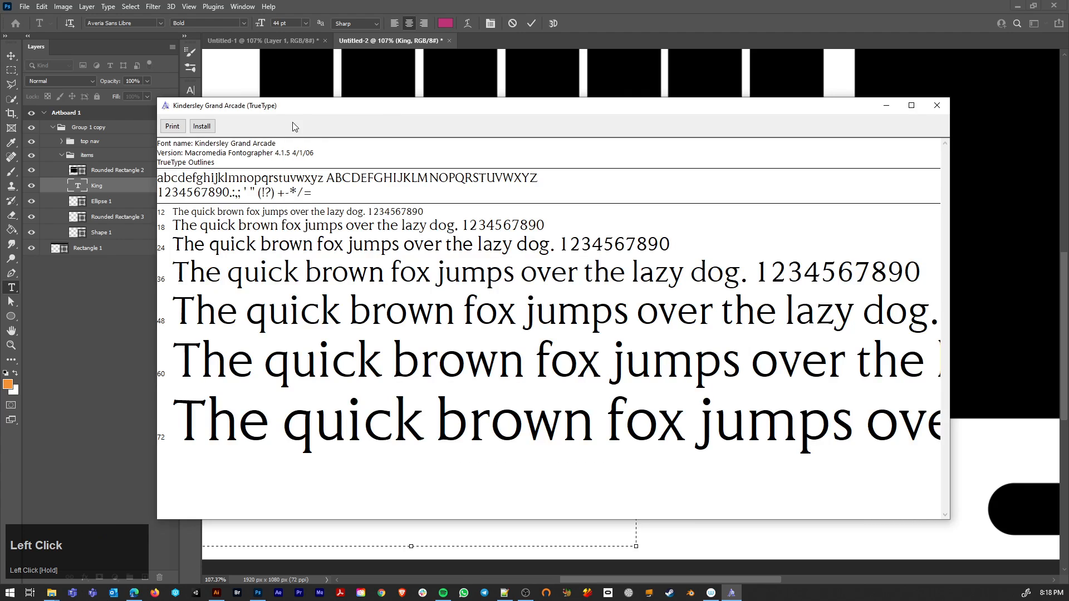
# Step: Install the Kindersley Grand Arcade font, close its preview and return to the wireframe document
pyautogui.click(201, 127)
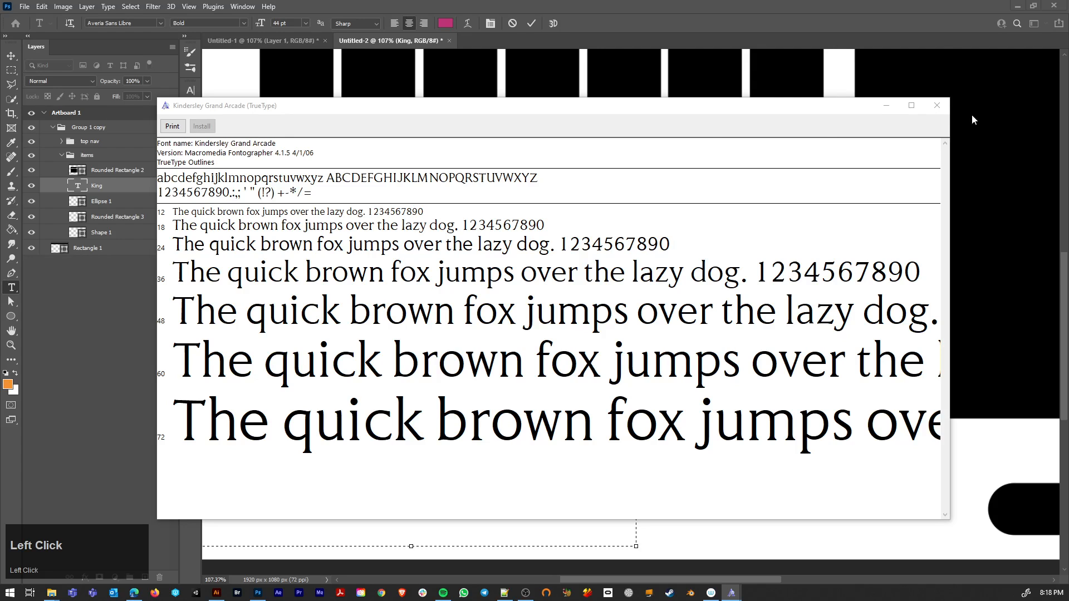
pyautogui.click(937, 106)
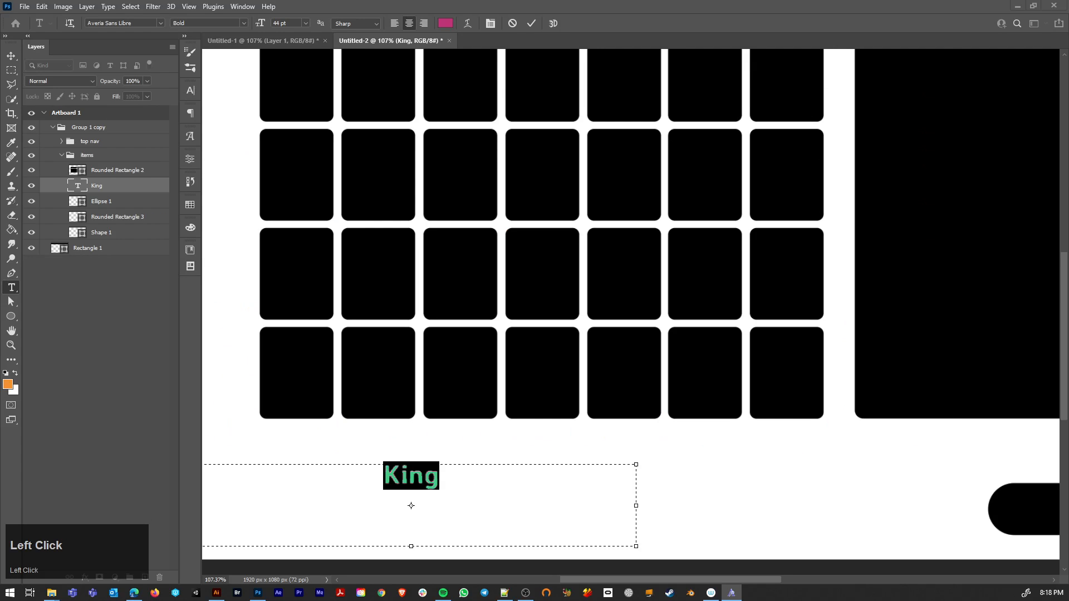
pyautogui.click(375, 495)
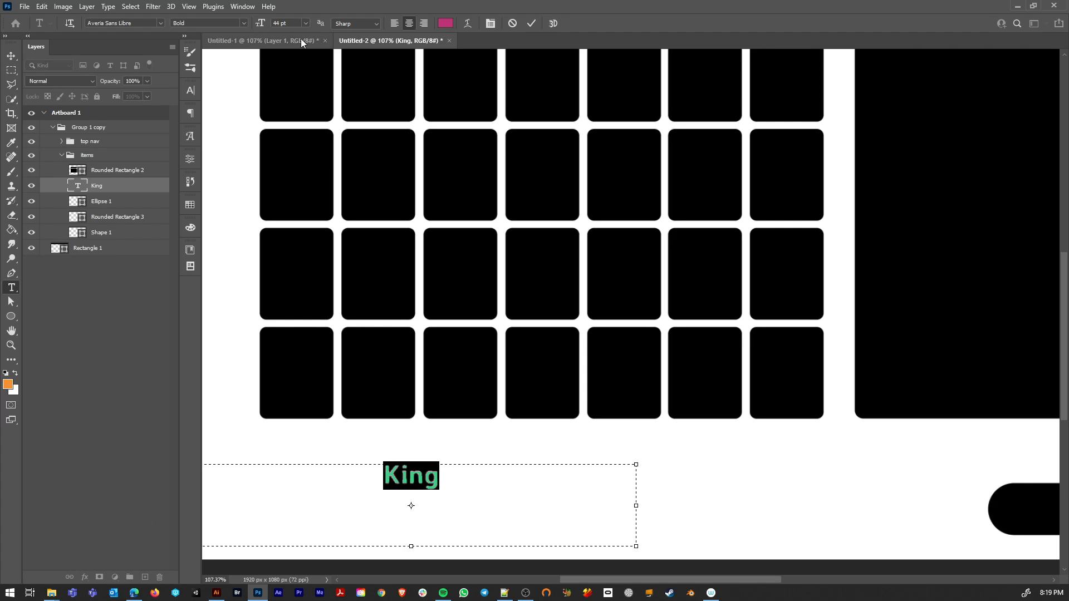
# Step: Set the font of the "King" text to KindersleyGA OldStyleFigure Regular and commit the change
pyautogui.doubleClick(149, 25)
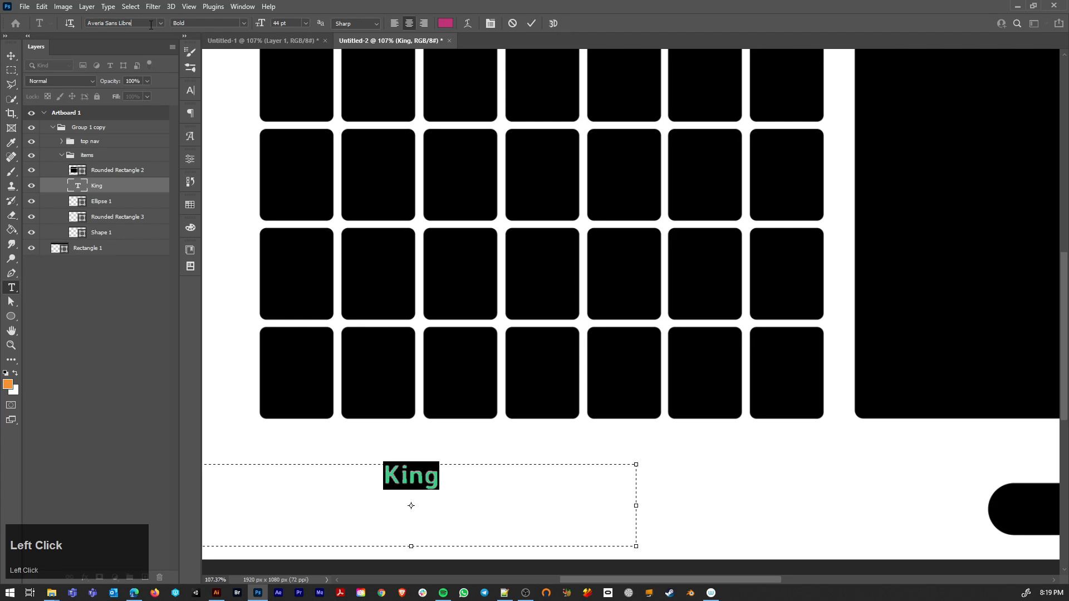
pyautogui.click(151, 24)
pyautogui.write('ki')
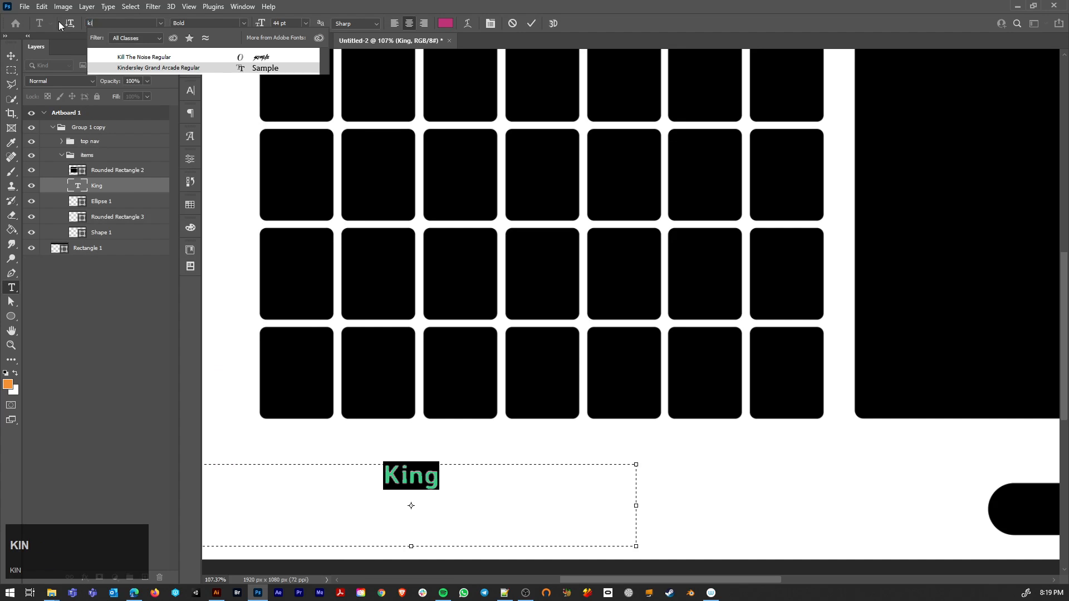
pyautogui.write('ndersleyGA OldStyleF...')
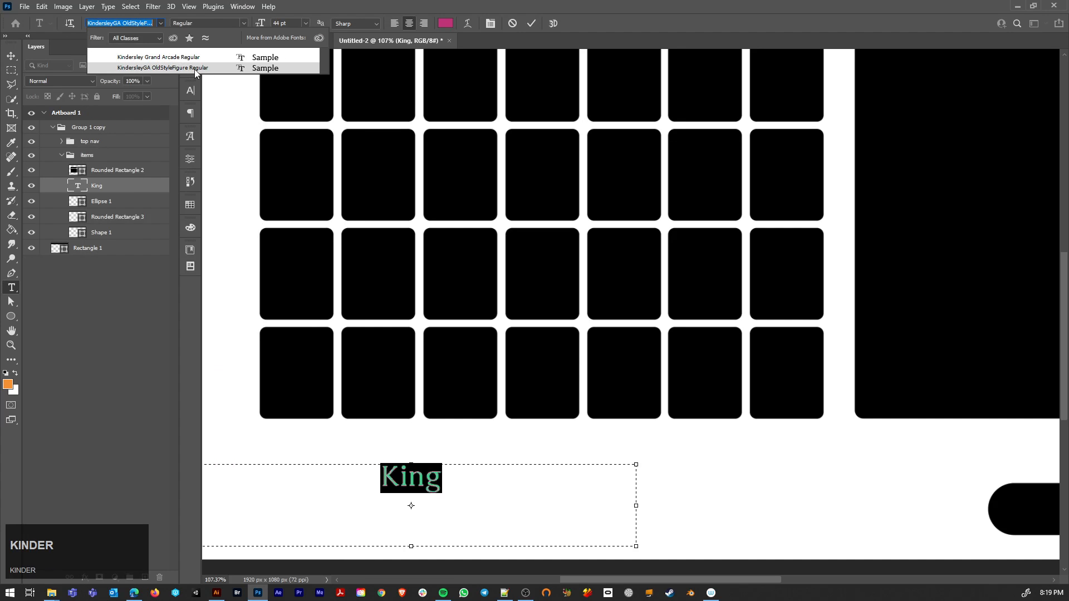
pyautogui.click(195, 68)
pyautogui.click(370, 453)
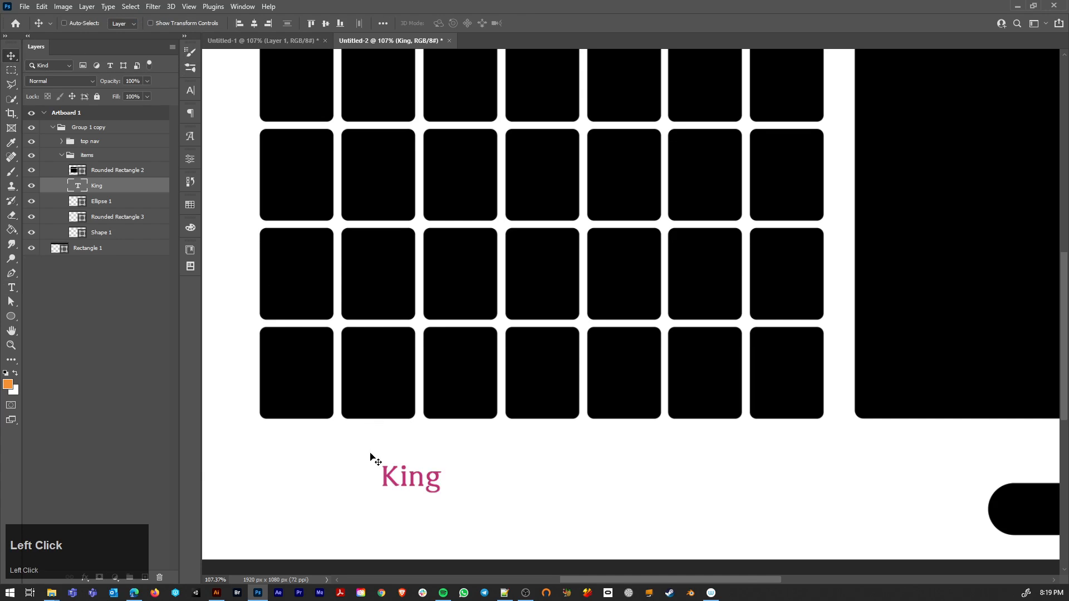
# Step: Select the whole word "King" below the slot grid and set its text color to black (000000)
pyautogui.scroll(-2, 408, 465)
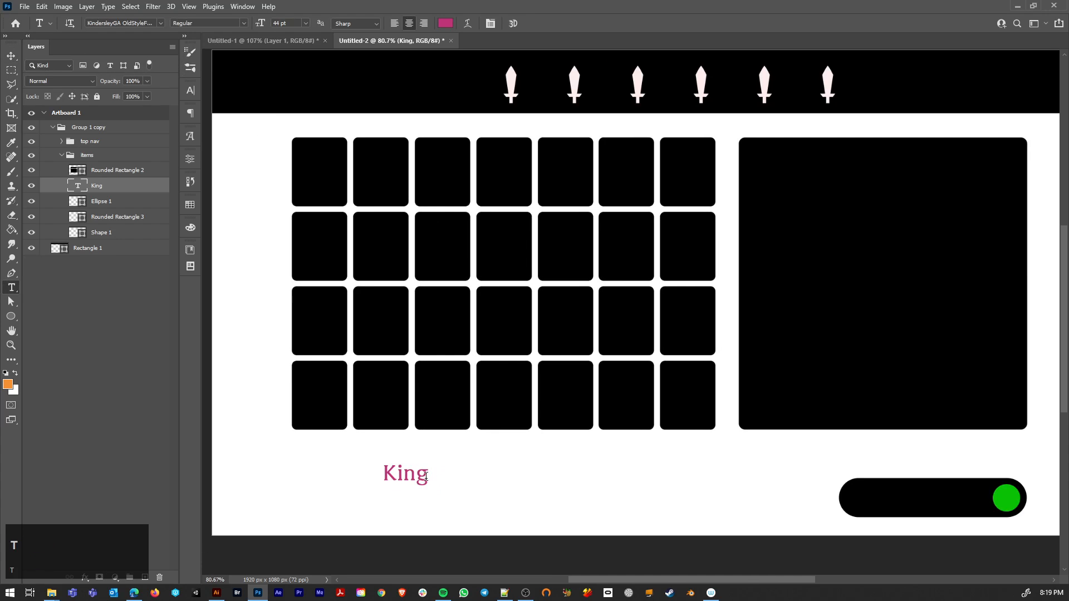
pyautogui.moveTo(426, 477); pyautogui.dragTo(358, 470)
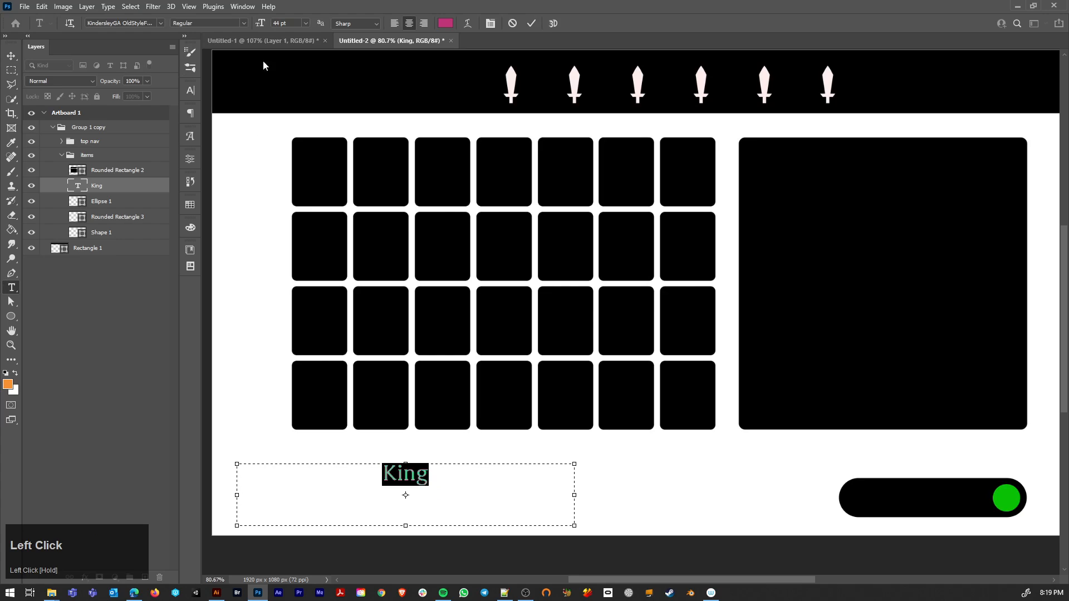
pyautogui.click(445, 23)
pyautogui.moveTo(53, 501); pyautogui.dragTo(38, 516)
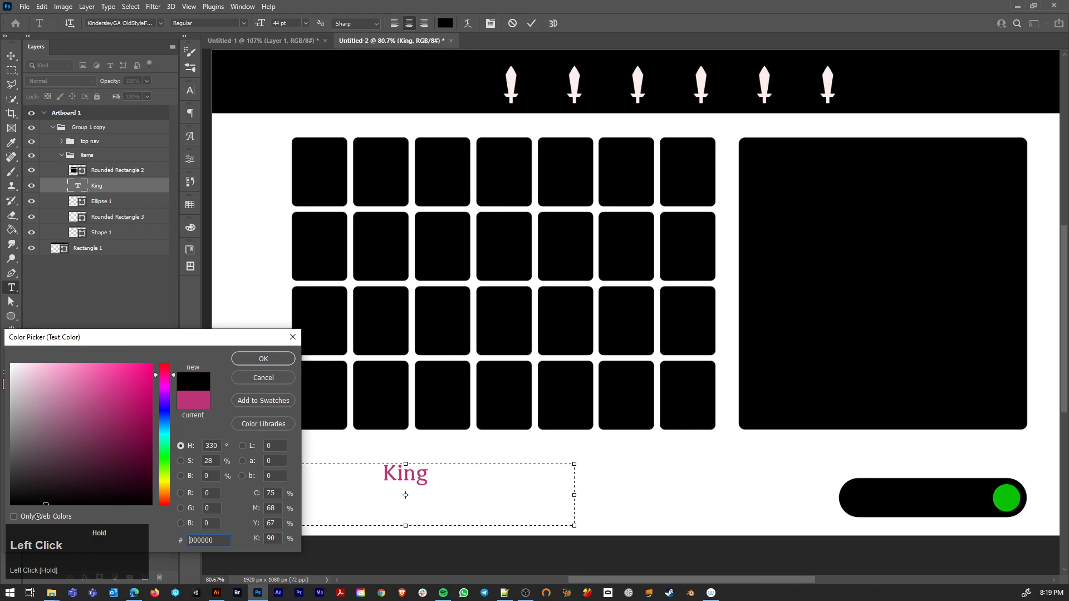
pyautogui.click(264, 363)
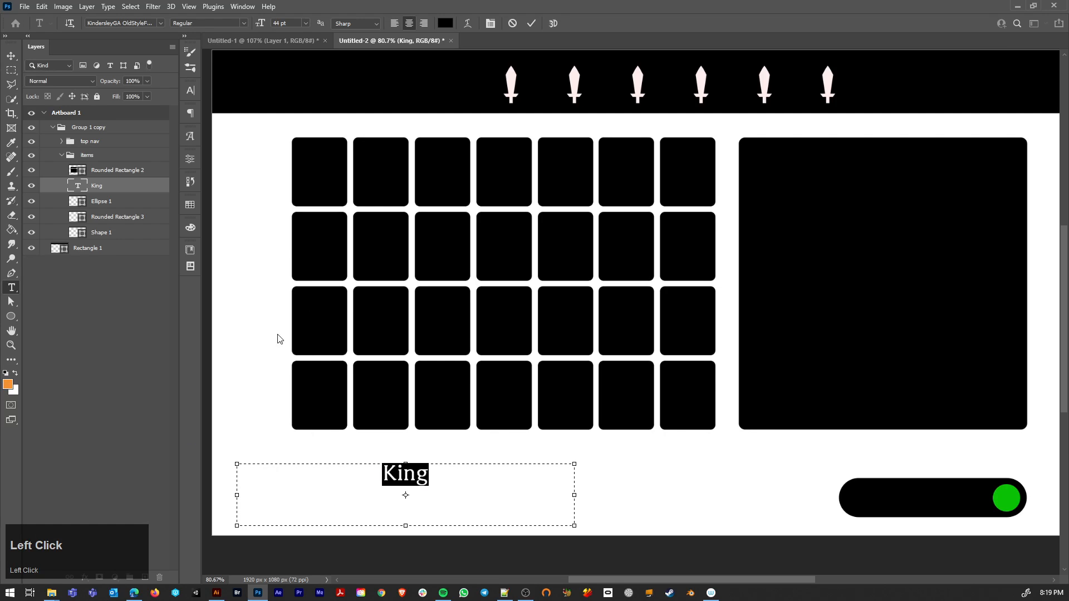
# Step: Narrow the "King" text box to start at the slot grid's left edge, left-align its text and commit
pyautogui.moveTo(237, 493); pyautogui.dragTo(293, 494)
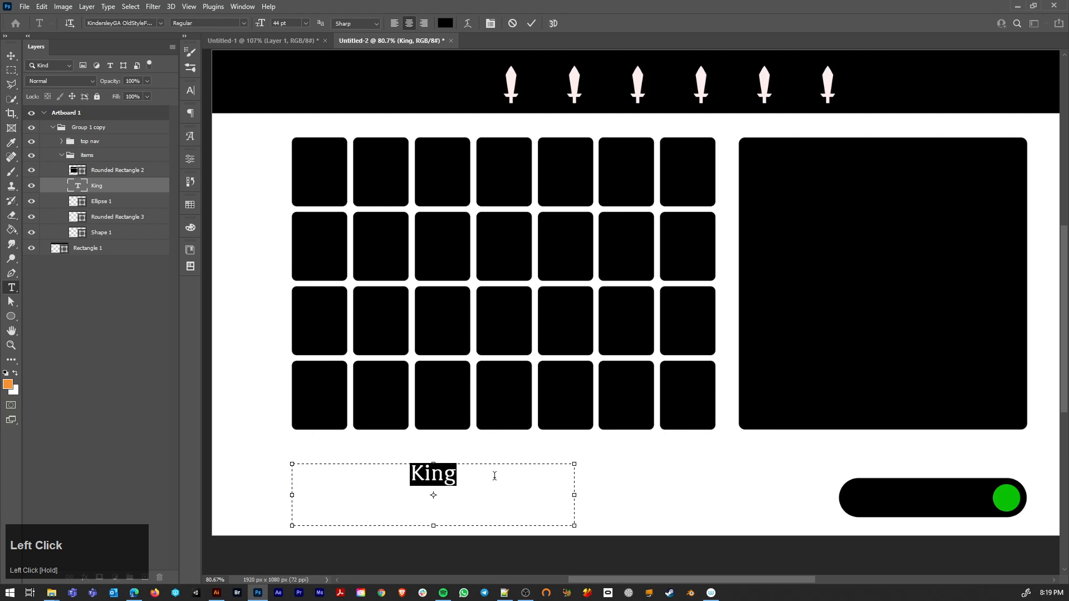
pyautogui.click(394, 24)
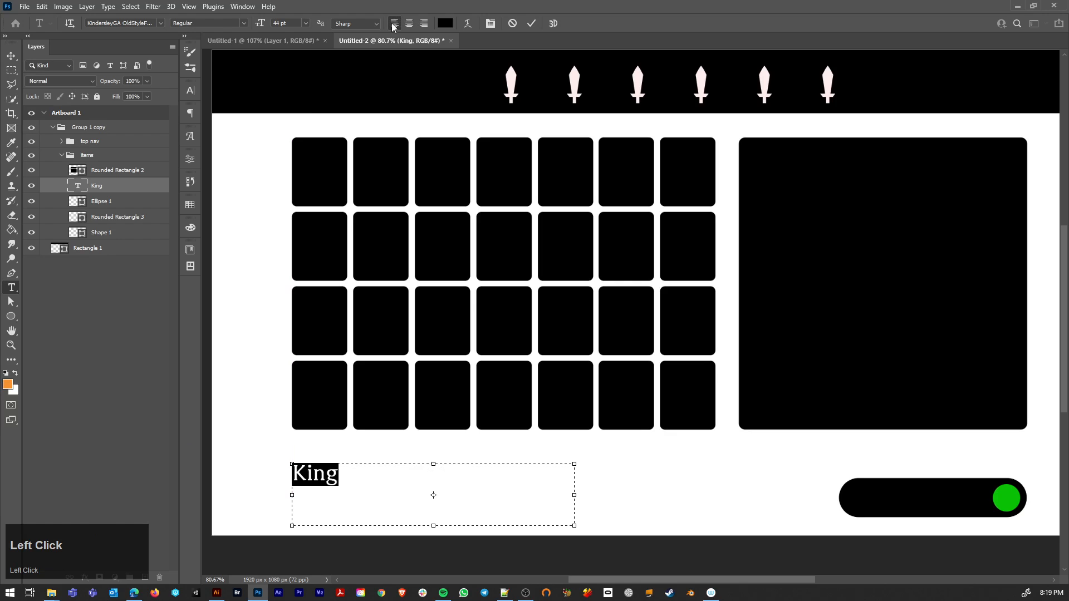
pyautogui.click(10, 55)
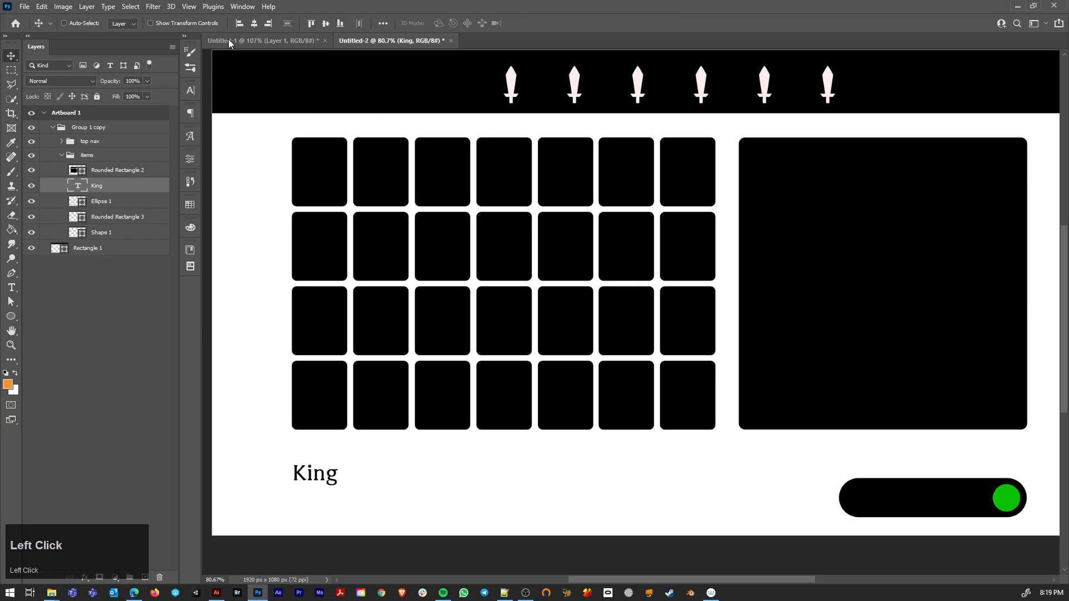
# Step: Examine the text placement in the reference inventory screenshot in Untitled-1 and return to the wireframe in Untitled-2
pyautogui.click(229, 39)
pyautogui.keyDown('alt'); pyautogui.scroll(-2, 401, 187); pyautogui.keyUp('alt')
pyautogui.keyDown('alt'); pyautogui.scroll(-2, 401, 187); pyautogui.keyUp('alt')
pyautogui.click(402, 189)
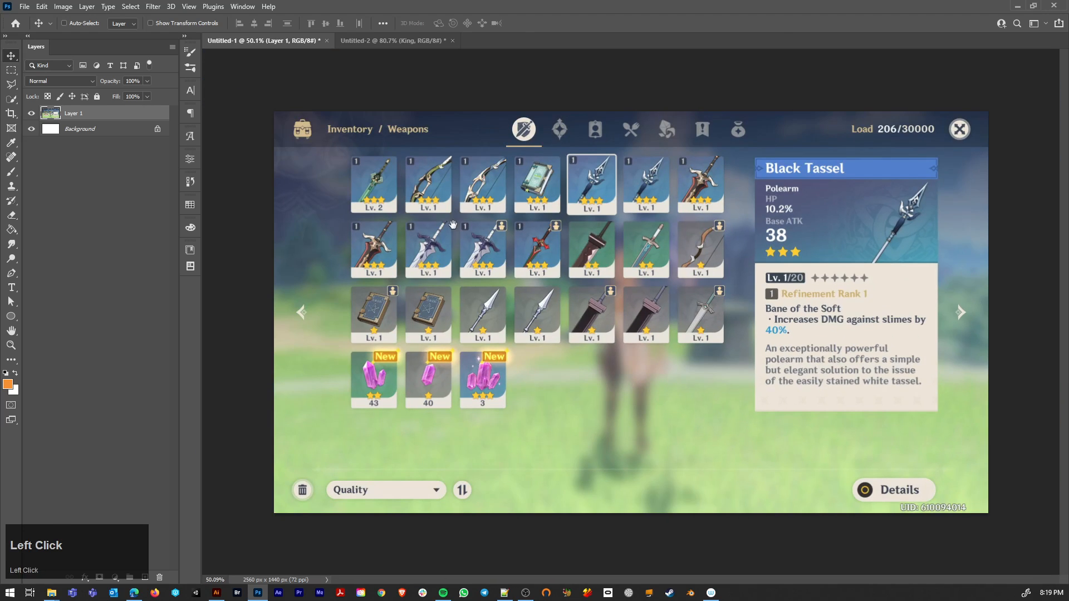
pyautogui.press('space')
pyautogui.click(397, 41)
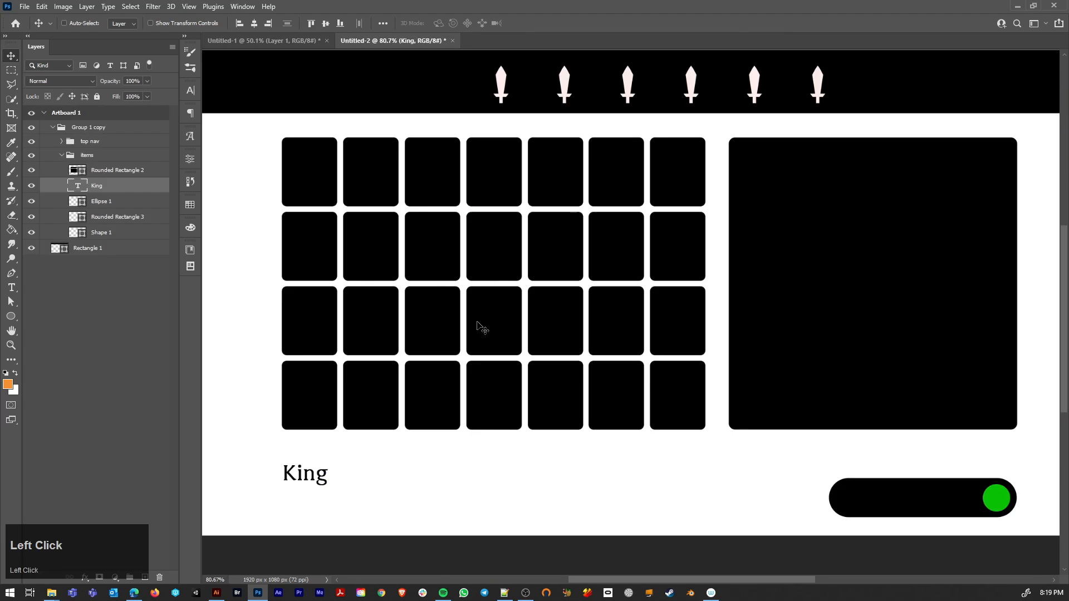
# Step: Duplicate the "King" text to the right along the same line and set the copy's text color to white (ffffff)
pyautogui.keyDown('alt'); pyautogui.click(303, 477); pyautogui.keyUp('alt')
pyautogui.moveTo(303, 477); pyautogui.dragTo(606, 474)
pyautogui.press('t')
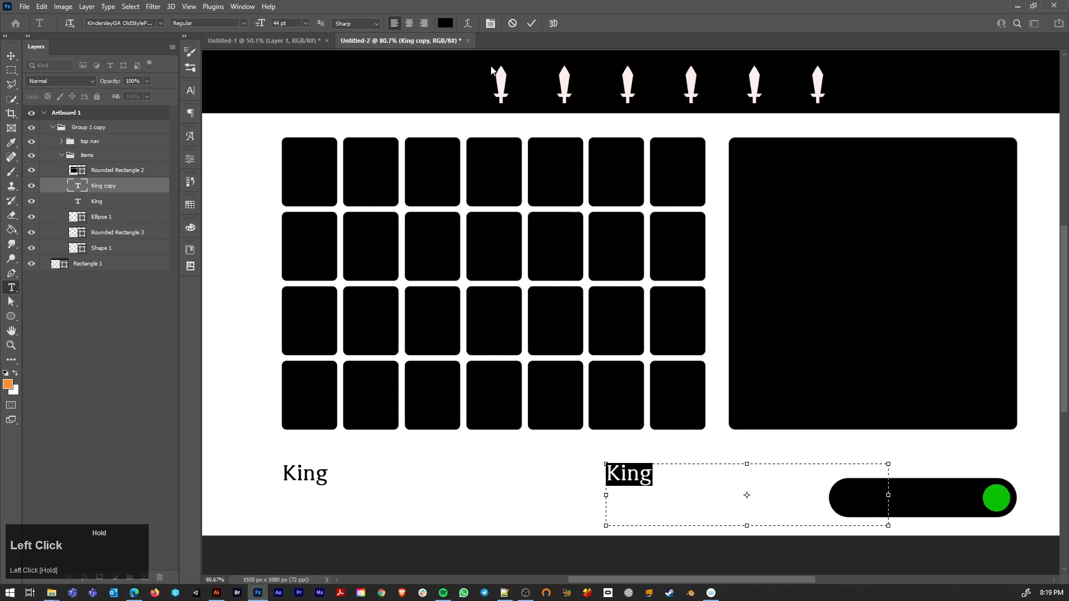
pyautogui.click(446, 23)
pyautogui.write('ffffff')
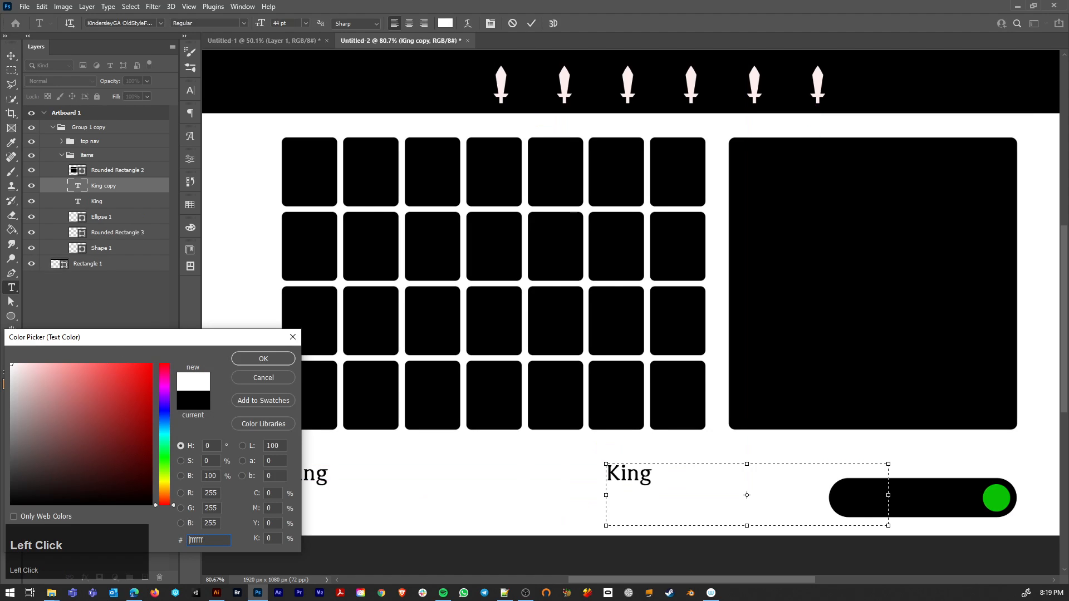
pyautogui.click(263, 359)
pyautogui.click(14, 57)
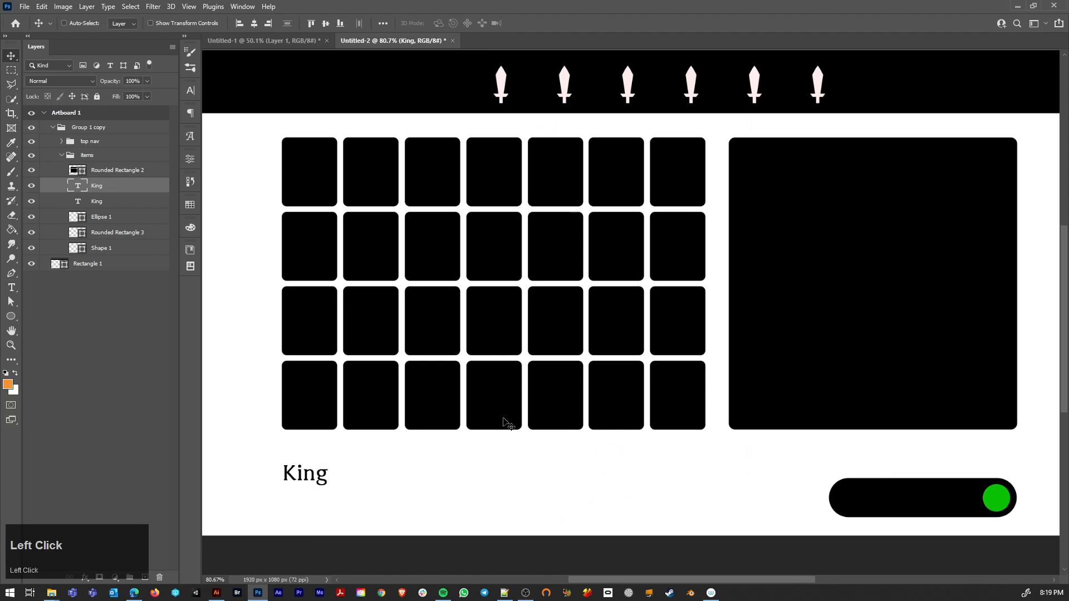
# Step: Move the white "King" text to the upper left corner of the detail panel and narrow its text box to fit inside
pyautogui.moveTo(637, 485); pyautogui.dragTo(773, 168)
pyautogui.press('t')
pyautogui.click(777, 148)
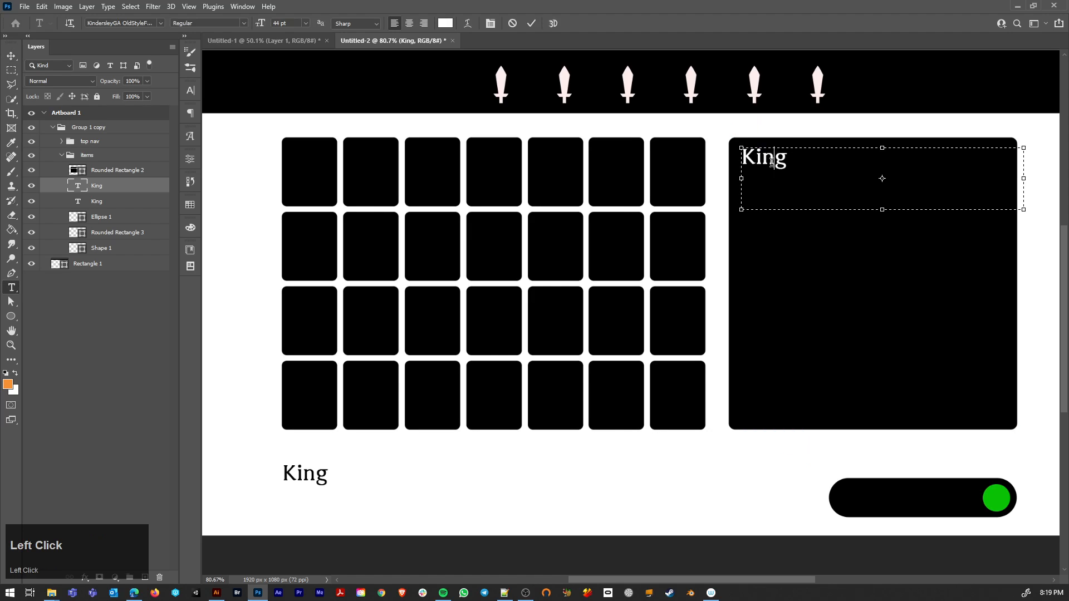
pyautogui.moveTo(1031, 178); pyautogui.dragTo(988, 175)
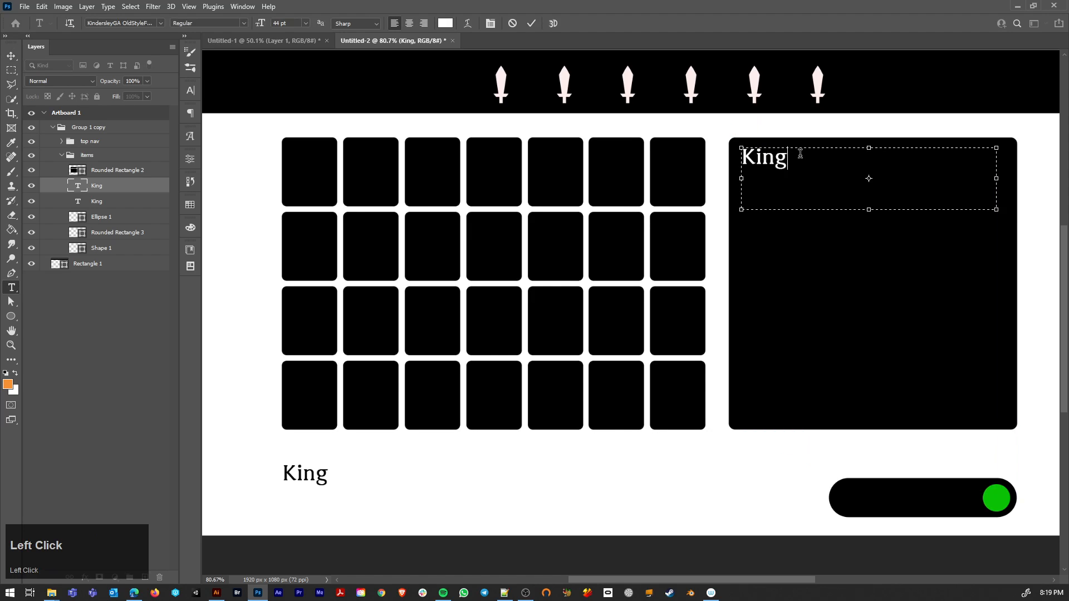
# Step: Extend the detail panel text to "King Viper" and commit it
pyautogui.write('Viper')
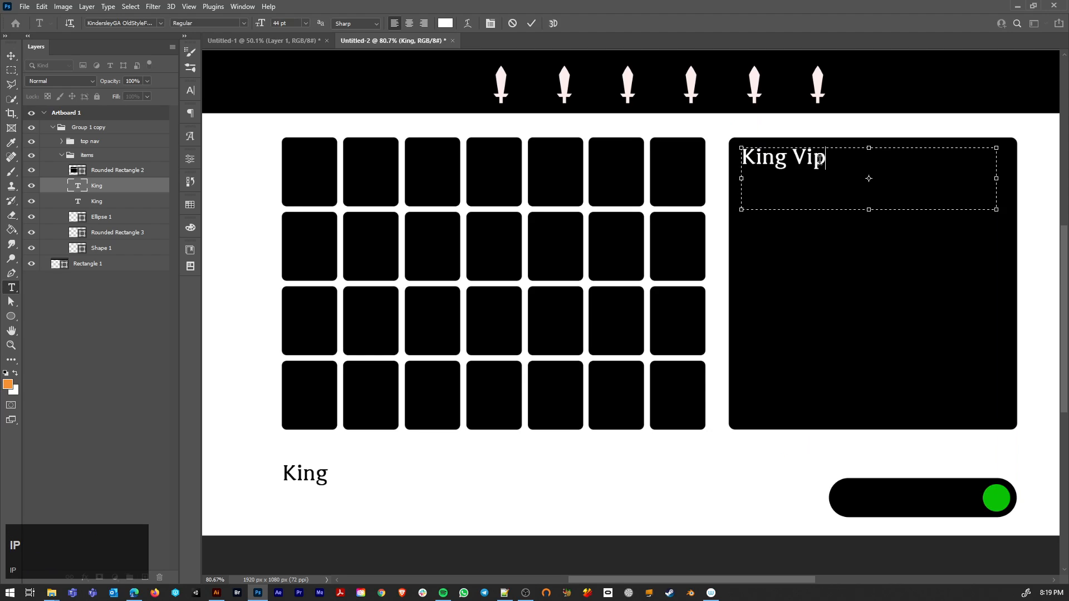
pyautogui.click(11, 56)
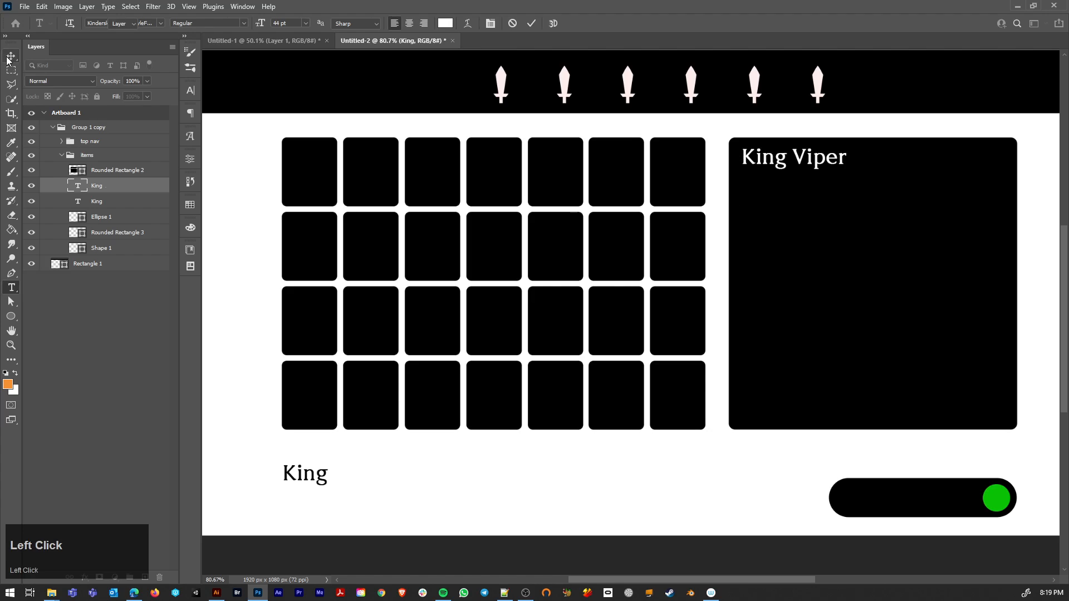
# Step: Try to duplicate the black "King" text and move the copy into the header bar
pyautogui.doubleClick(287, 478)
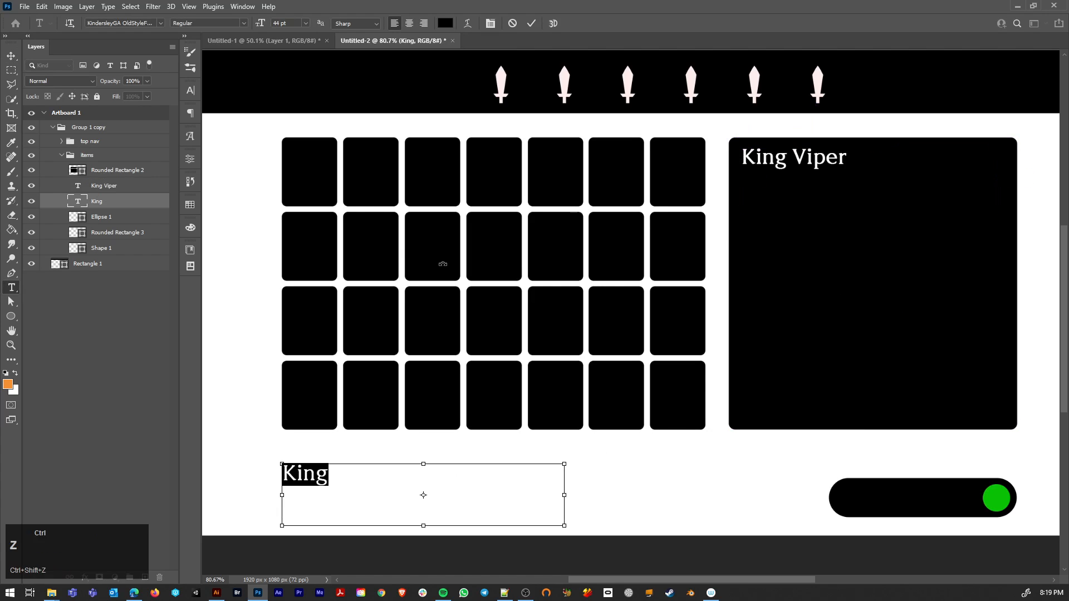
pyautogui.click(746, 178)
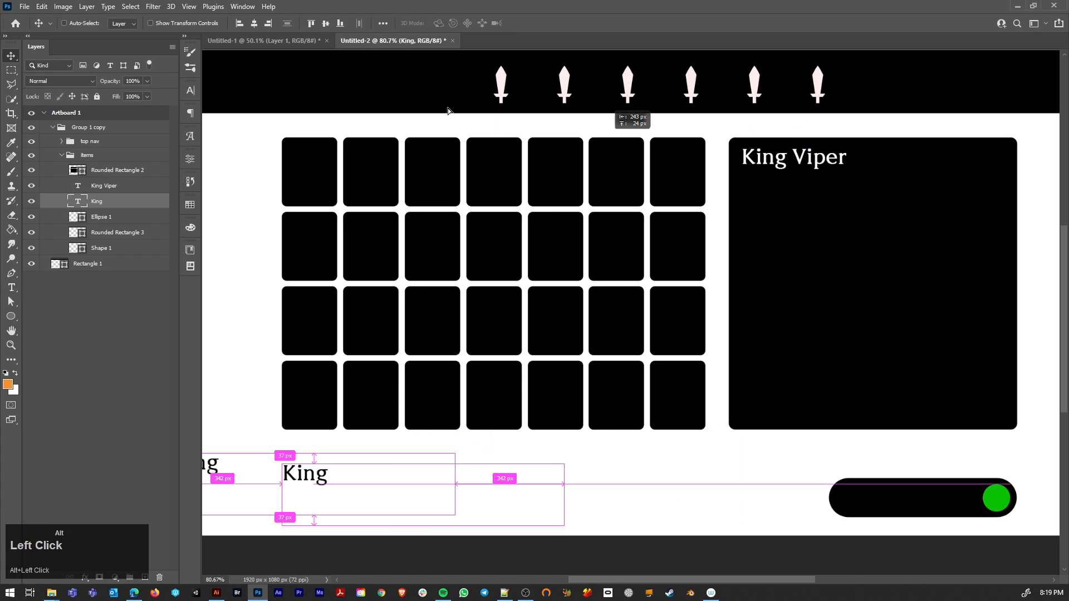
pyautogui.keyDown('alt'); pyautogui.moveTo(293, 98); pyautogui.dragTo(596, 65); pyautogui.keyUp('alt')
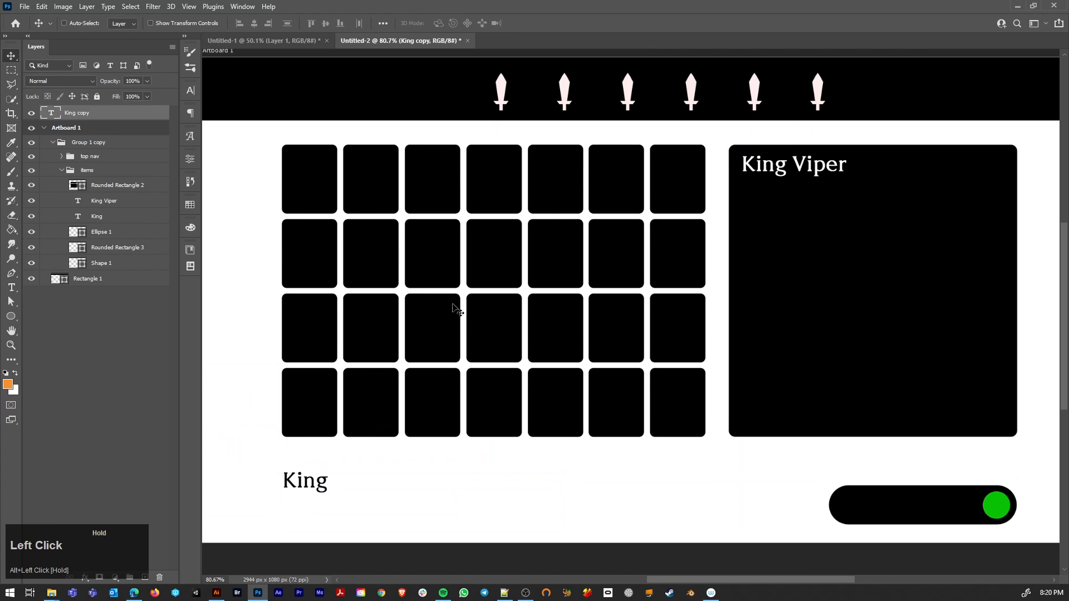
# Step: Find the stray "King" copy beyond the artboard's left edge and delete it
pyautogui.keyDown('alt'); pyautogui.scroll(-3, 341, 315); pyautogui.keyUp('alt')
pyautogui.hotkey('shift', 'v')
pyautogui.moveTo(245, 374); pyautogui.dragTo(266, 393)
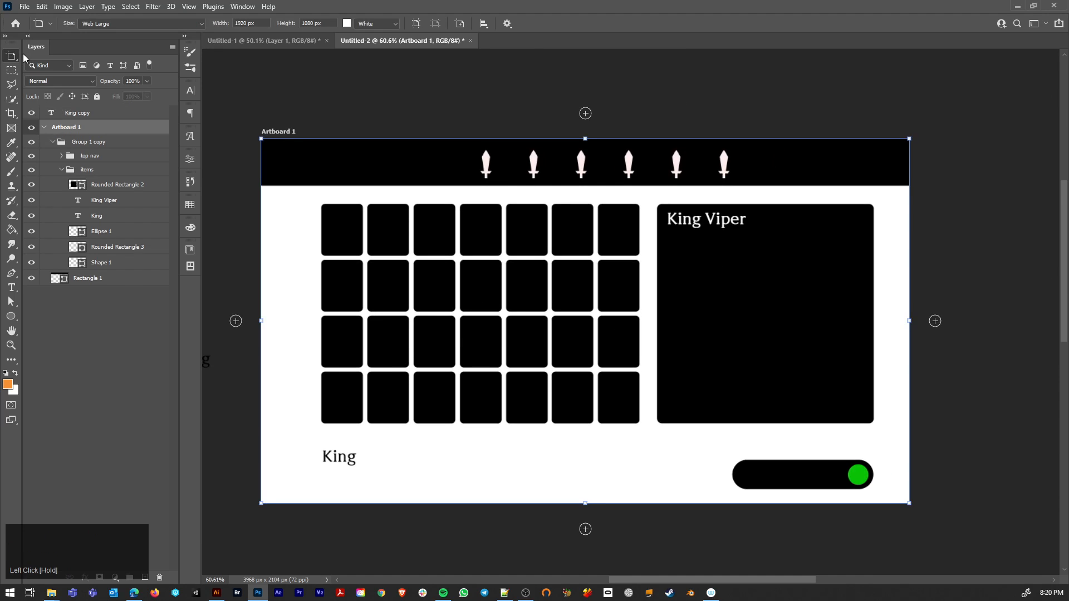
pyautogui.moveTo(10, 54); pyautogui.dragTo(41, 59)
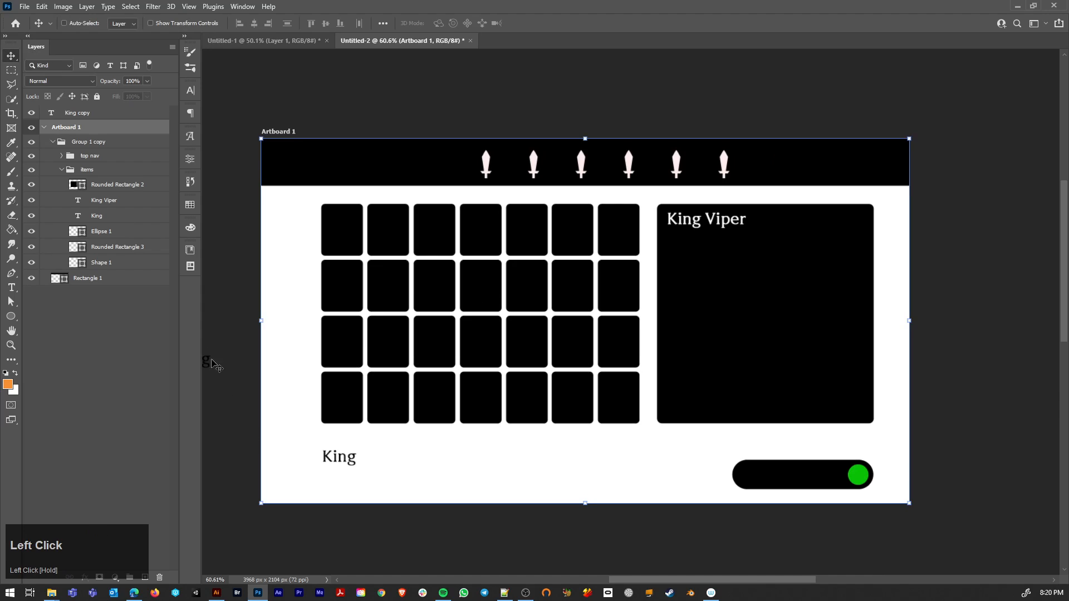
pyautogui.press('ctrl')
pyautogui.doubleClick(208, 363)
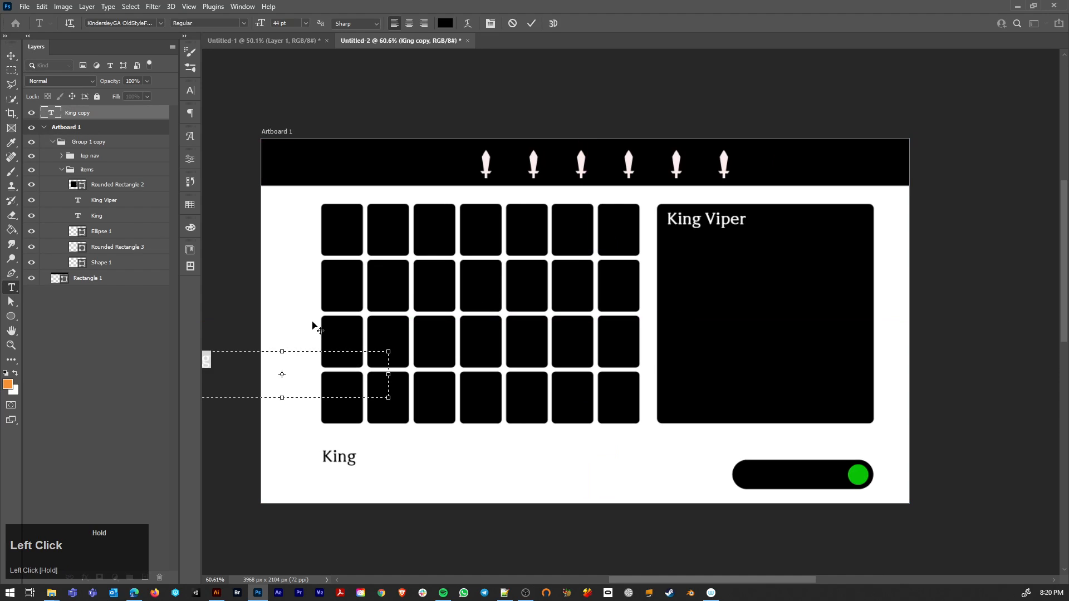
pyautogui.press('alt')
pyautogui.click(11, 55)
pyautogui.moveTo(221, 368); pyautogui.dragTo(309, 218)
pyautogui.press('Delete')
# Step: Duplicate the "King Viper" text into the left part of the header bar and select the copy's text
pyautogui.keyDown('ctrl'); pyautogui.click(699, 226); pyautogui.keyUp('ctrl')
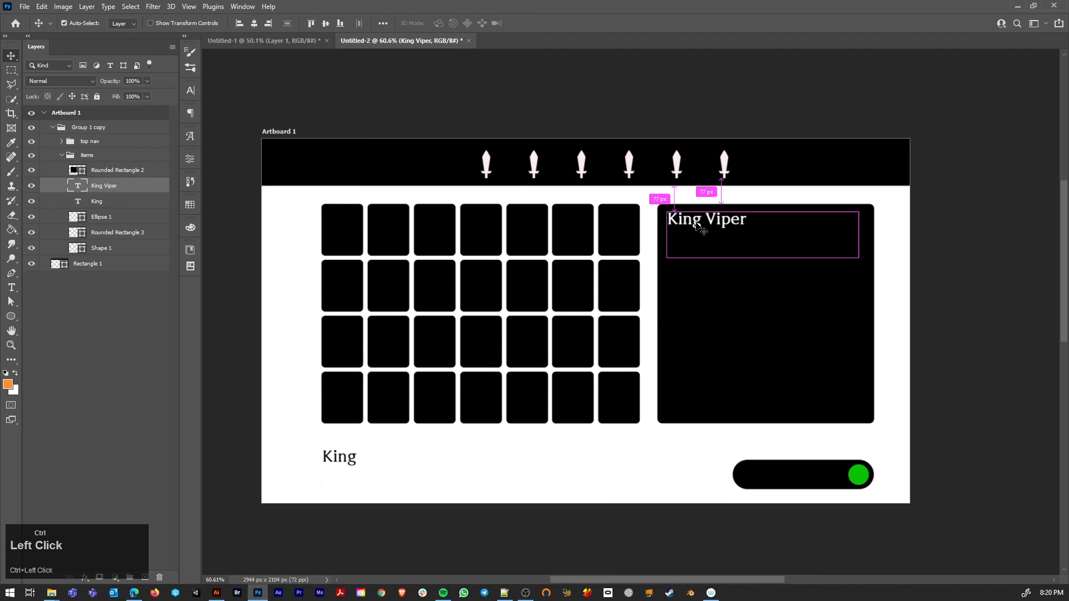
pyautogui.moveTo(699, 227); pyautogui.dragTo(400, 167)
pyautogui.press('t')
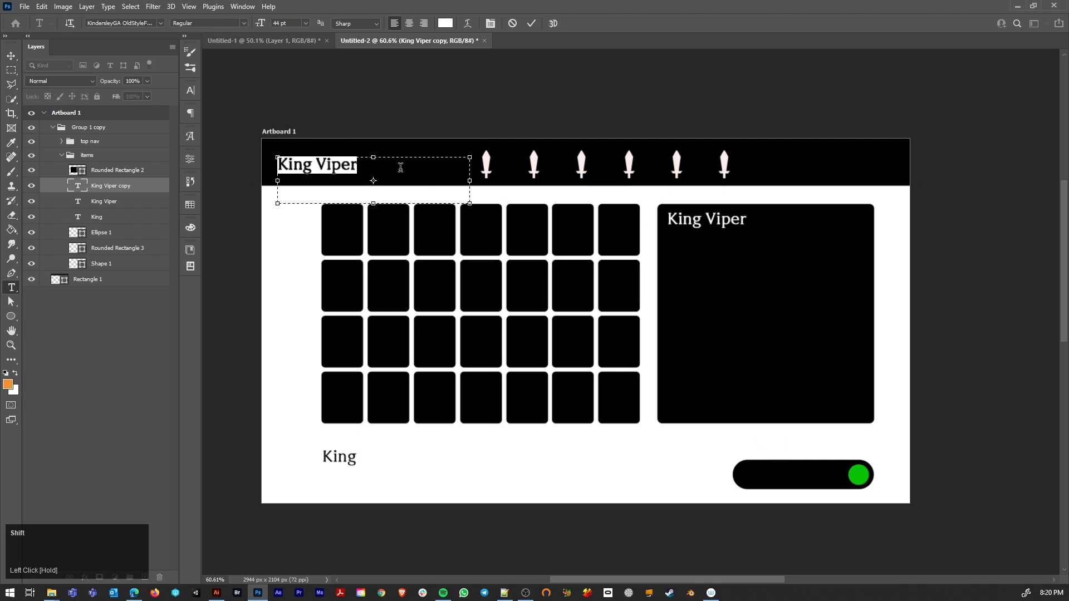
# Step: Replace the header copy's text with "Inventory" and align it with the slot grid's left edge
pyautogui.write('Inve')
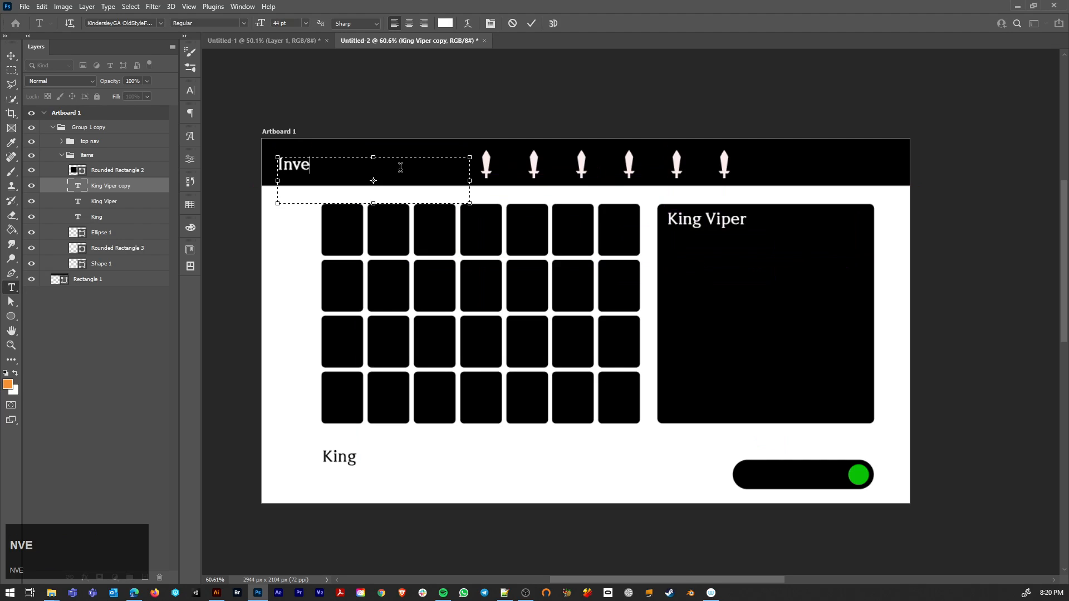
pyautogui.write('ntor')
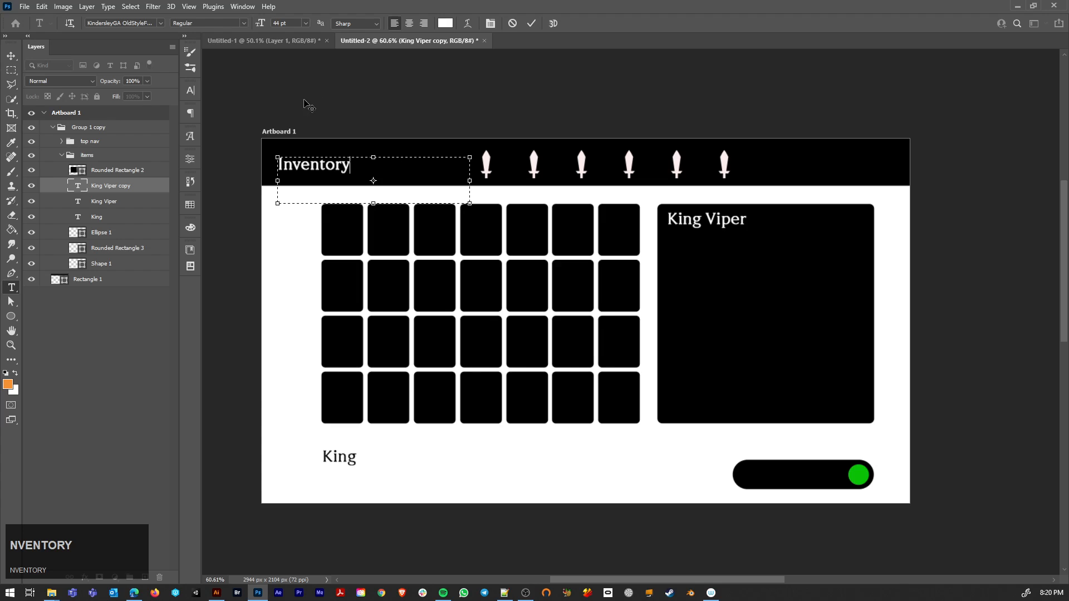
pyautogui.write('y')
pyautogui.click(18, 58)
pyautogui.moveTo(311, 167); pyautogui.dragTo(356, 167)
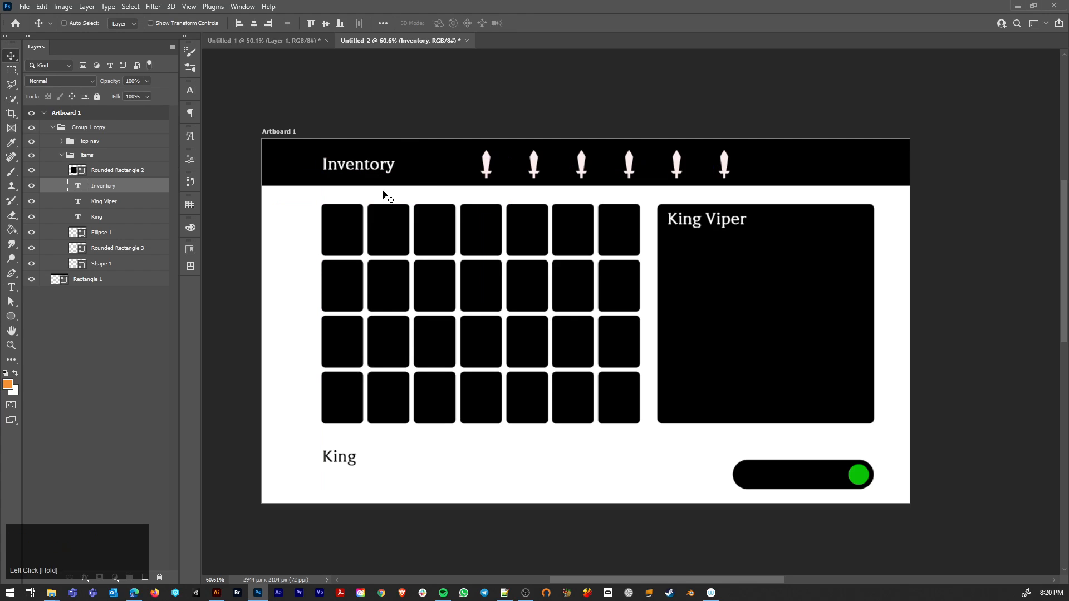
# Step: Reduce the "Inventory" header text to 37 pt
pyautogui.press('t')
pyautogui.doubleClick(390, 164)
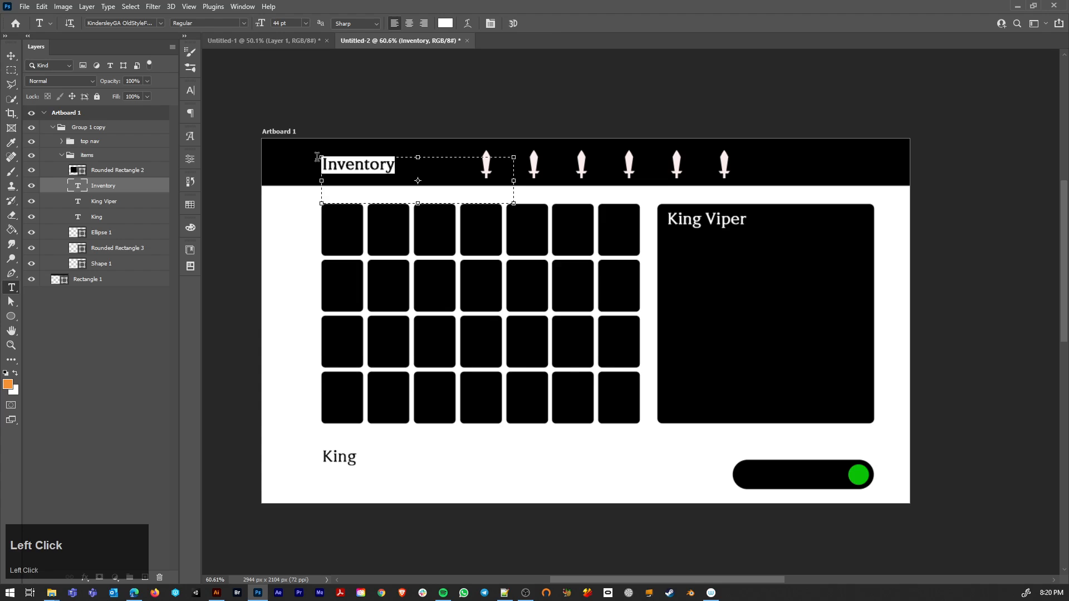
pyautogui.moveTo(261, 26); pyautogui.dragTo(257, 26)
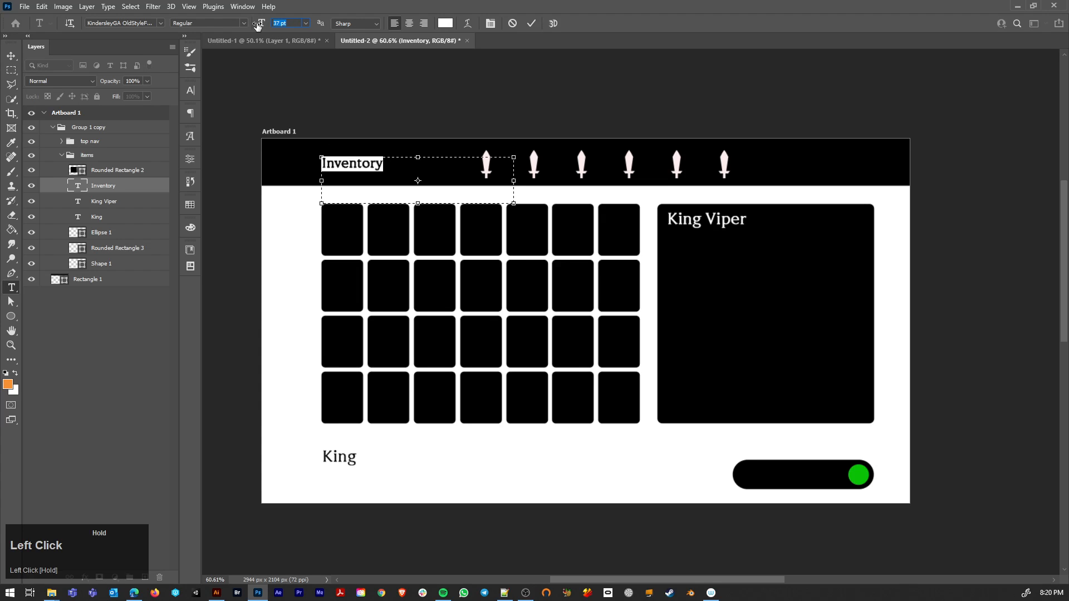
pyautogui.click(12, 56)
# Step: Duplicate the "Inventory" header text to the right of the sword icons and replace the copy's text with "credits 100/ 500"
pyautogui.moveTo(351, 169); pyautogui.dragTo(830, 194)
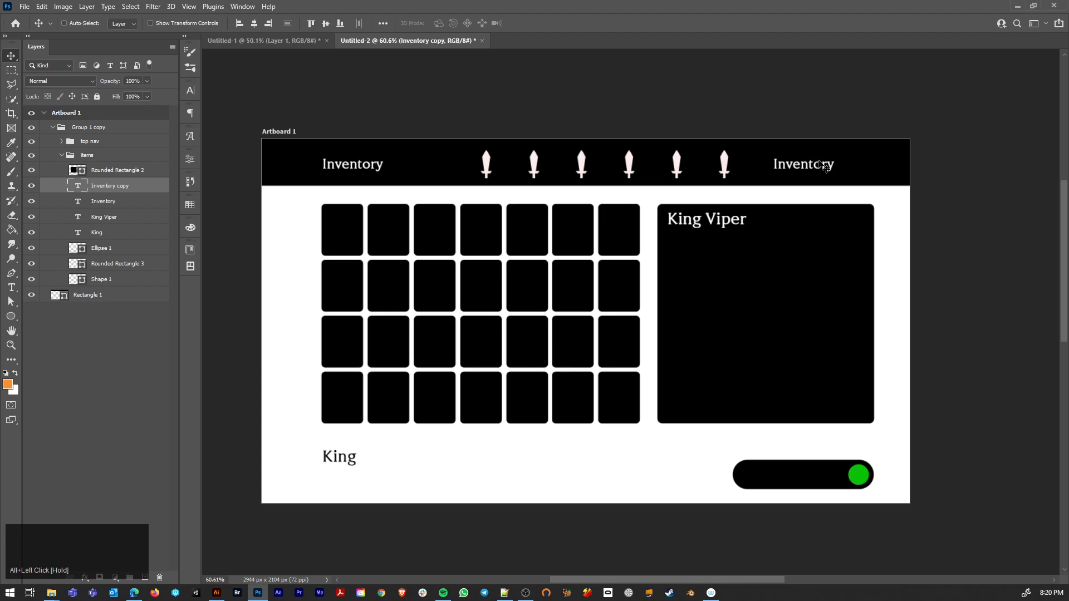
pyautogui.press('t')
pyautogui.doubleClick(774, 164)
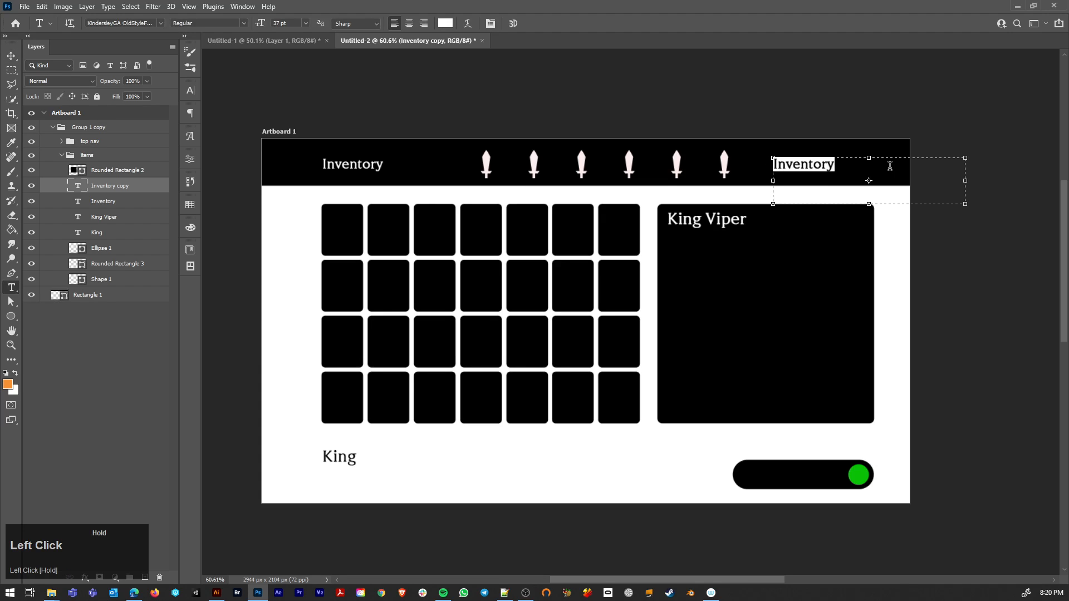
pyautogui.write('credit')
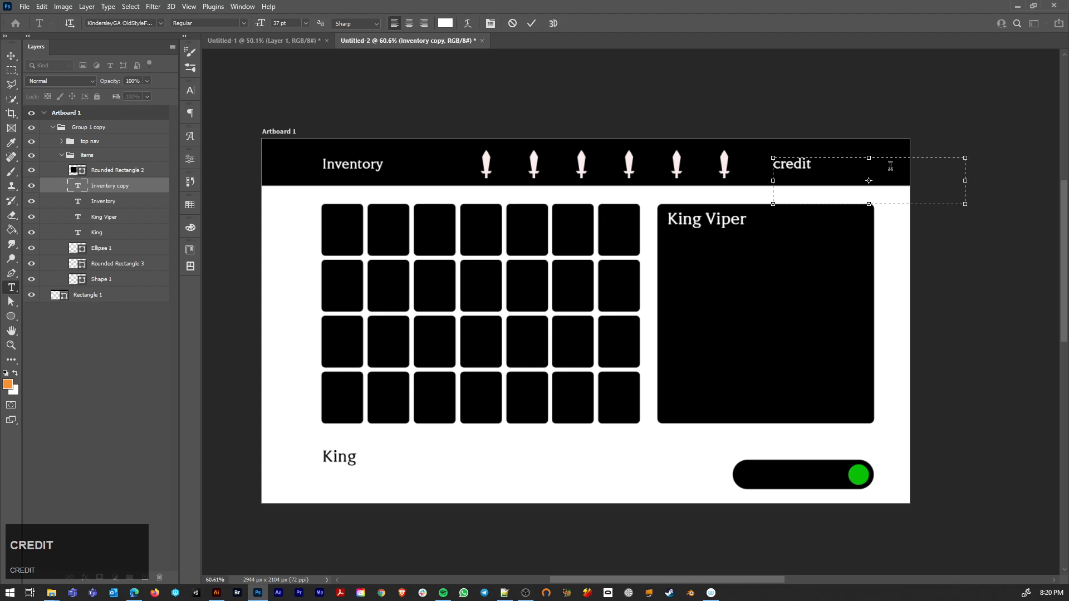
pyautogui.write('s 100/ 500')
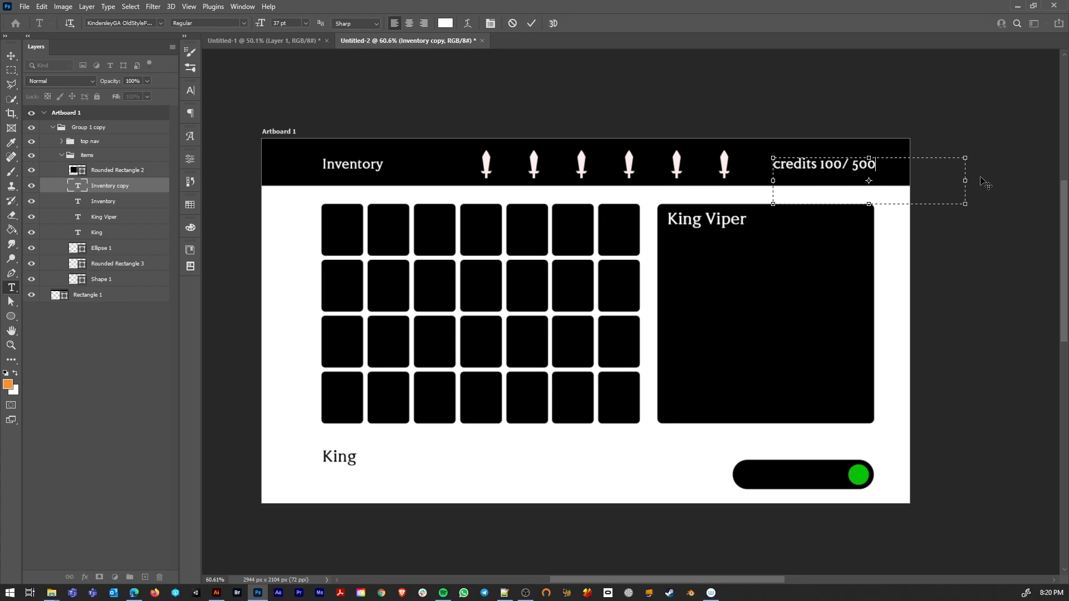
# Step: Narrow the credits text box around its line and remove the space before "500"
pyautogui.moveTo(965, 181); pyautogui.dragTo(887, 186)
pyautogui.moveTo(774, 183); pyautogui.dragTo(767, 182)
pyautogui.press('BackSpace')
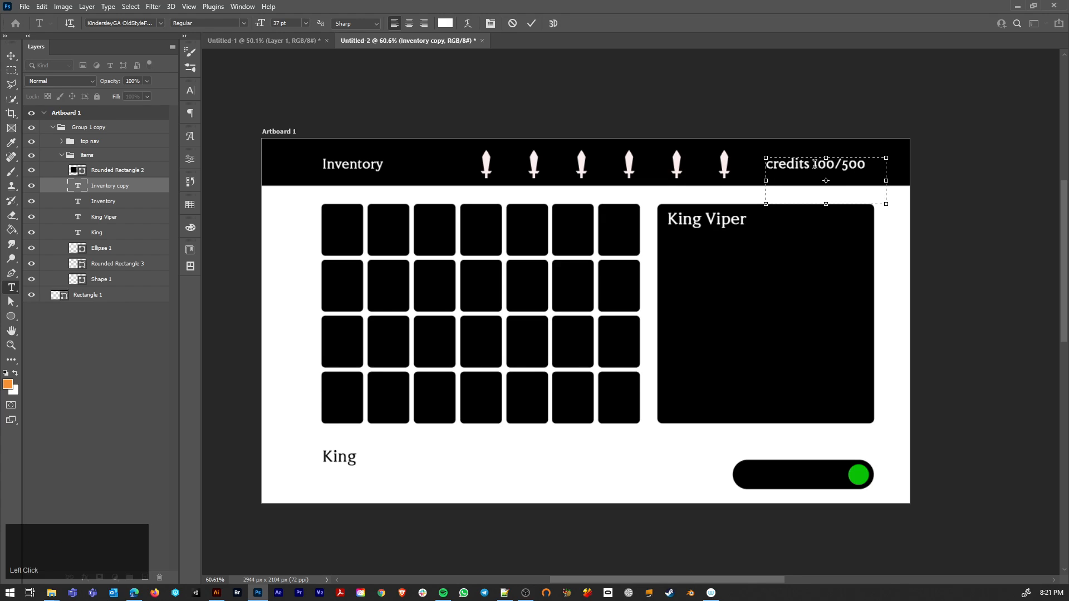
# Step: Recolor only the "100" in the credits text to a golden yellow and commit the text
pyautogui.moveTo(813, 164); pyautogui.dragTo(837, 165)
pyautogui.click(441, 24)
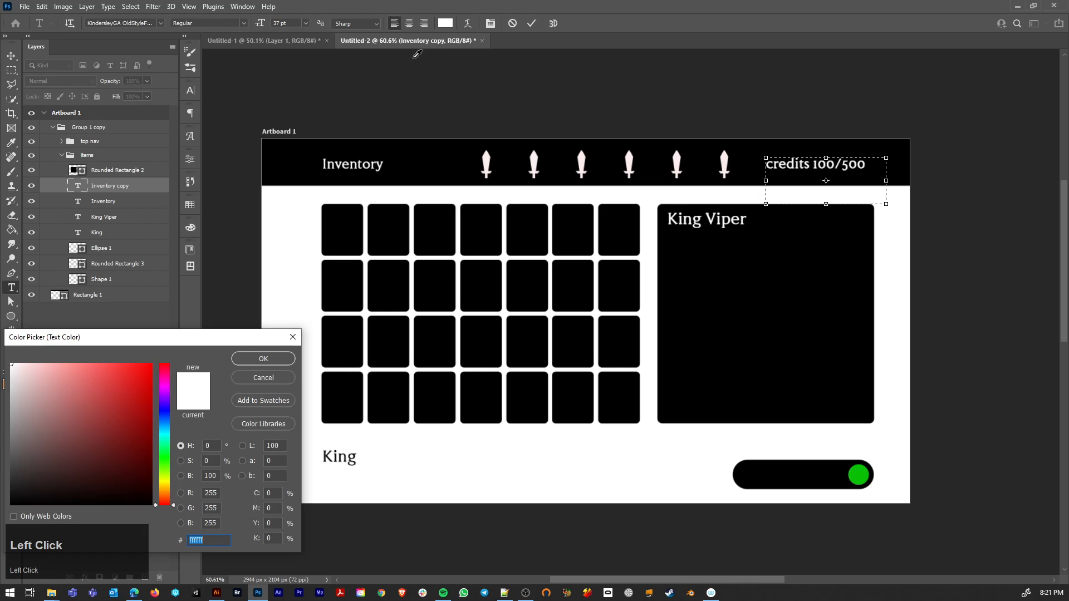
pyautogui.moveTo(168, 494); pyautogui.dragTo(167, 488)
pyautogui.moveTo(118, 431); pyautogui.dragTo(214, 342)
pyautogui.click(263, 358)
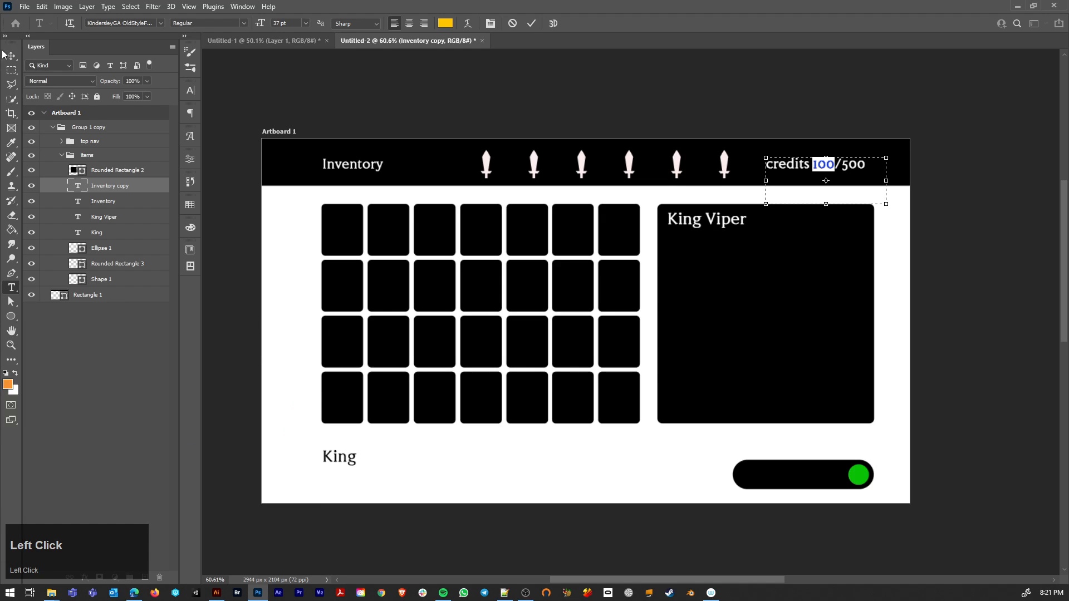
pyautogui.click(11, 56)
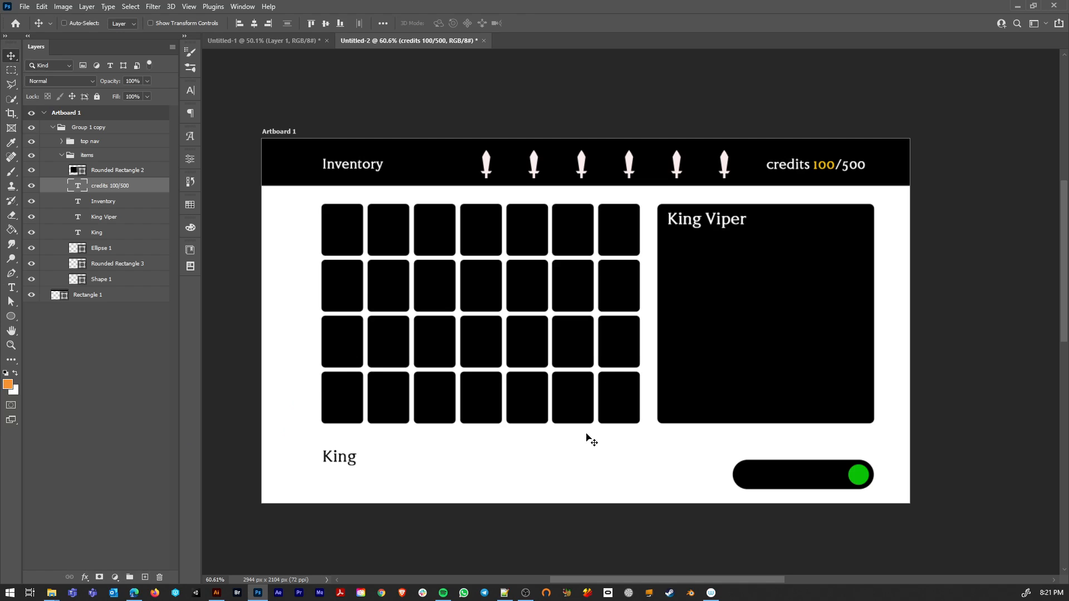
# Step: Delete the black "King" text below the slot grid and check the layout of the reference inventory screenshot
pyautogui.keyDown('ctrl'); pyautogui.click(339, 463); pyautogui.keyUp('ctrl')
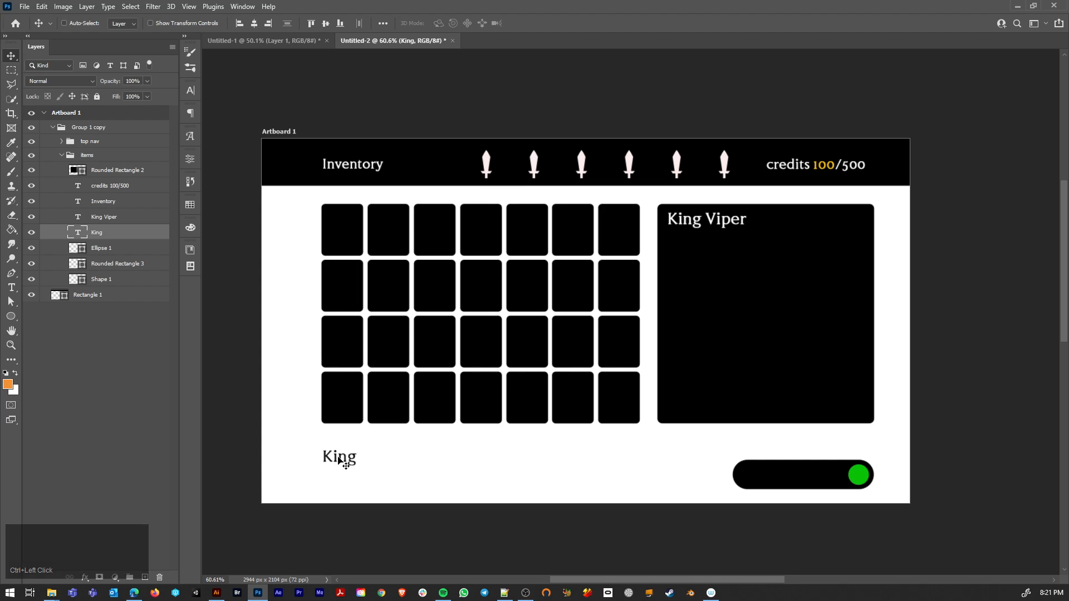
pyautogui.press('Delete')
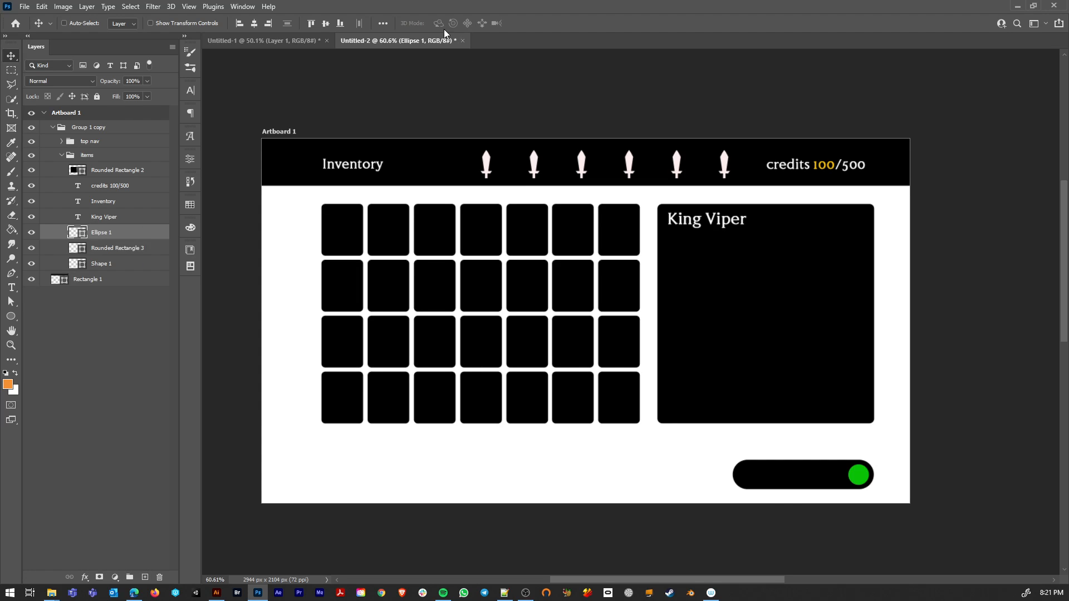
pyautogui.click(267, 40)
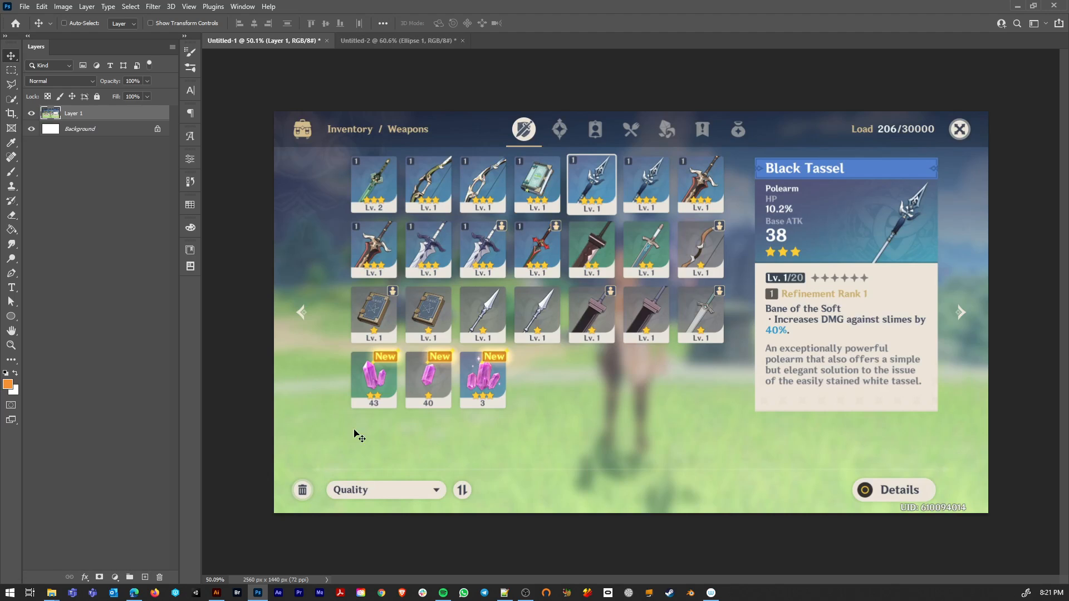
pyautogui.click(406, 39)
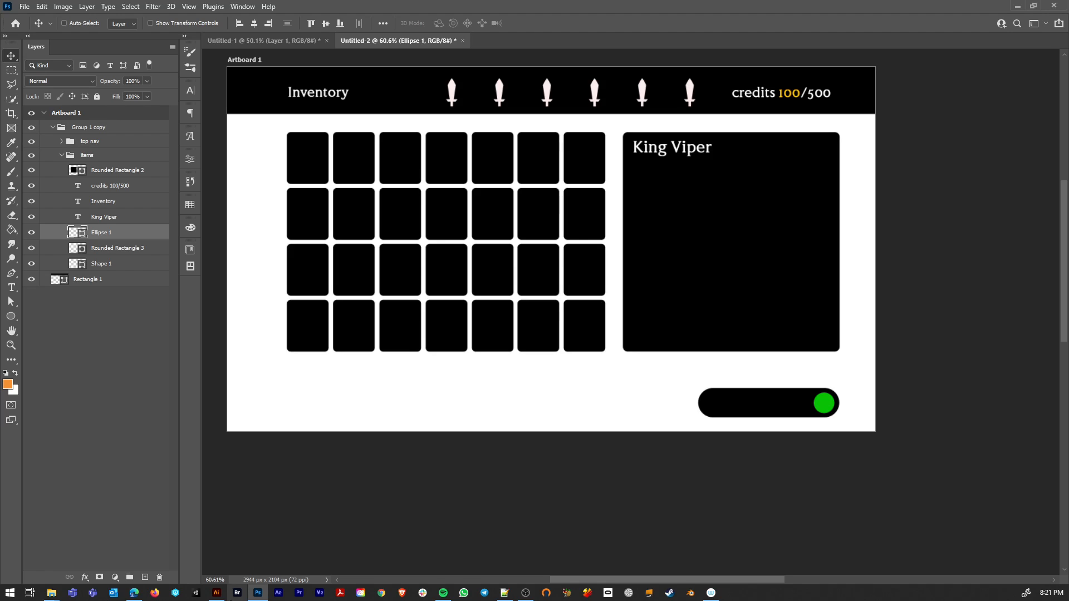
# Step: Switch to the browser, search the Noun Project for "arrows" and look through the icon shapes for inspiration
pyautogui.click(133, 594)
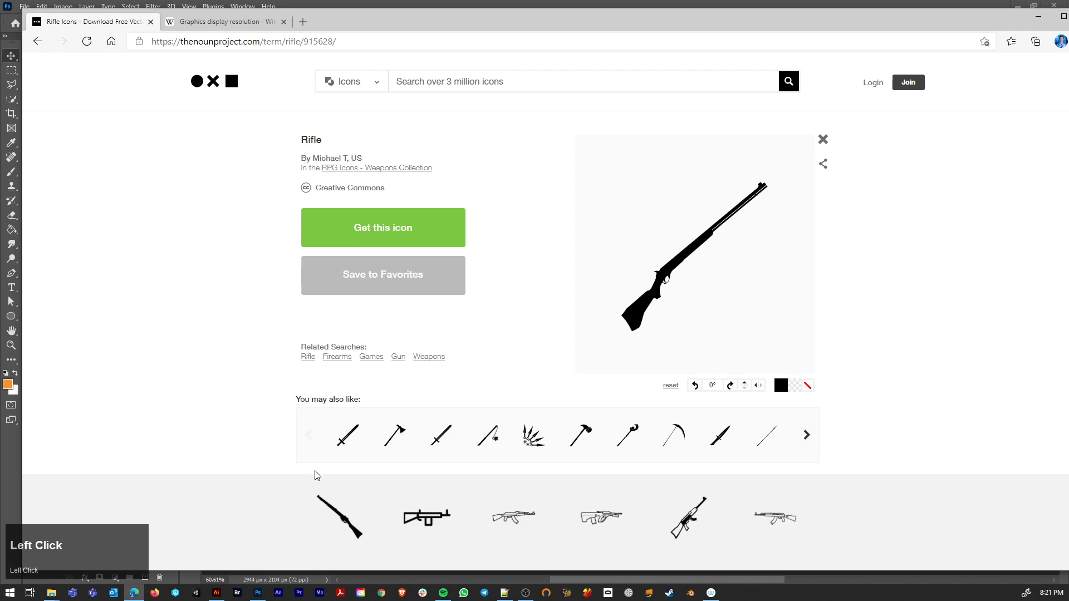
pyautogui.click(462, 83)
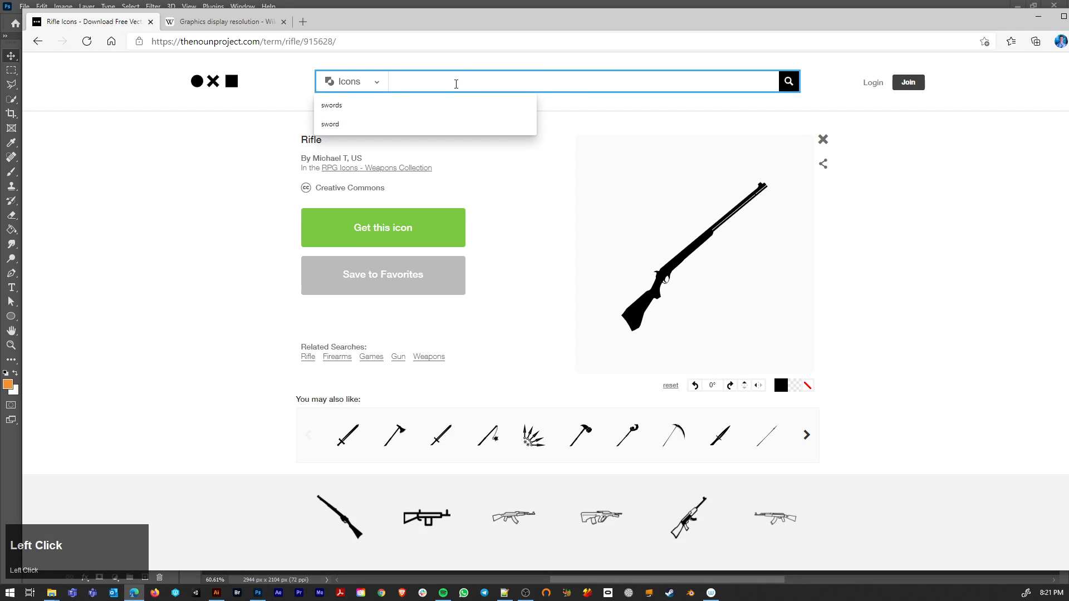
pyautogui.write('arro')
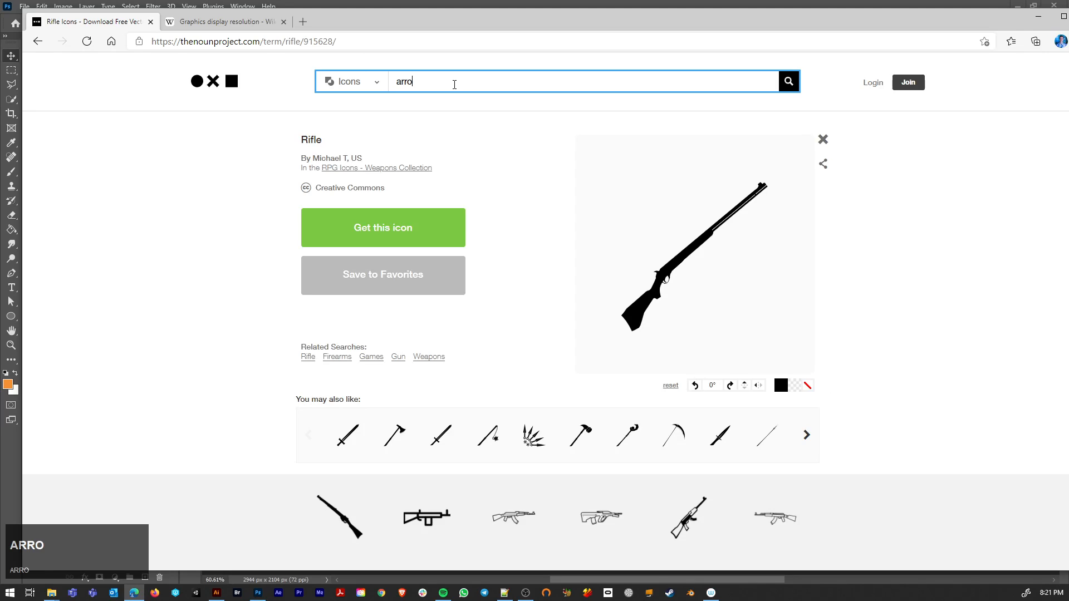
pyautogui.write('ws')
pyautogui.press('Return')
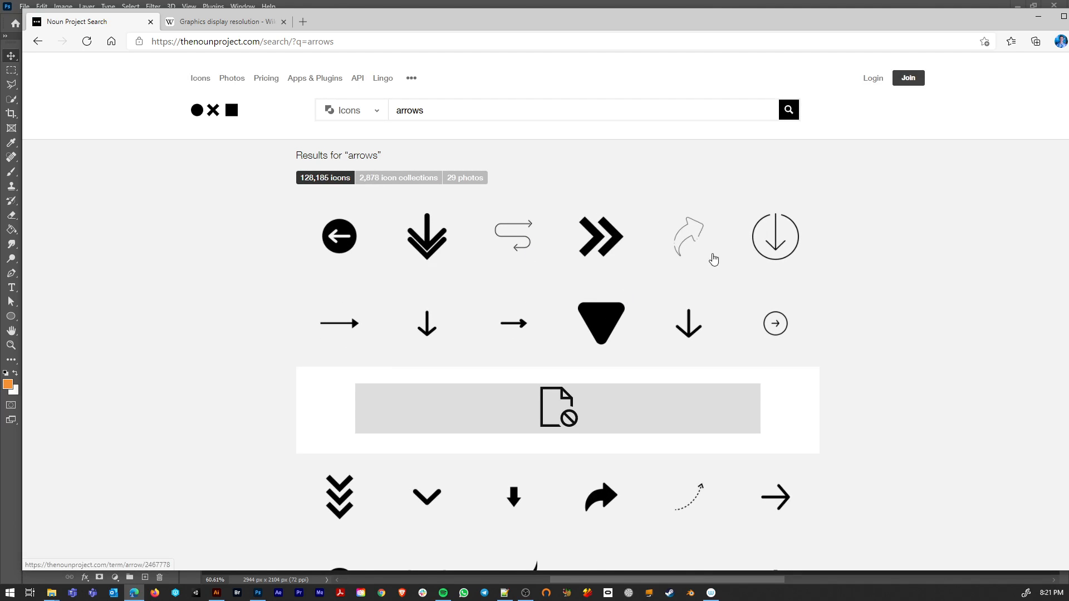
pyautogui.scroll(-6, 714, 260)
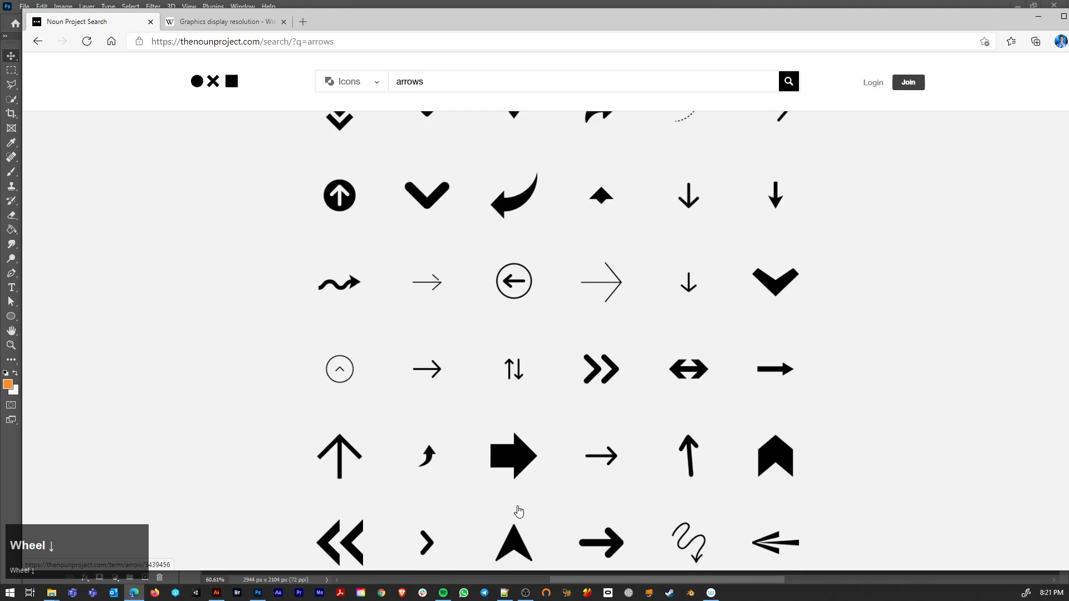
pyautogui.scroll(-10, 521, 504)
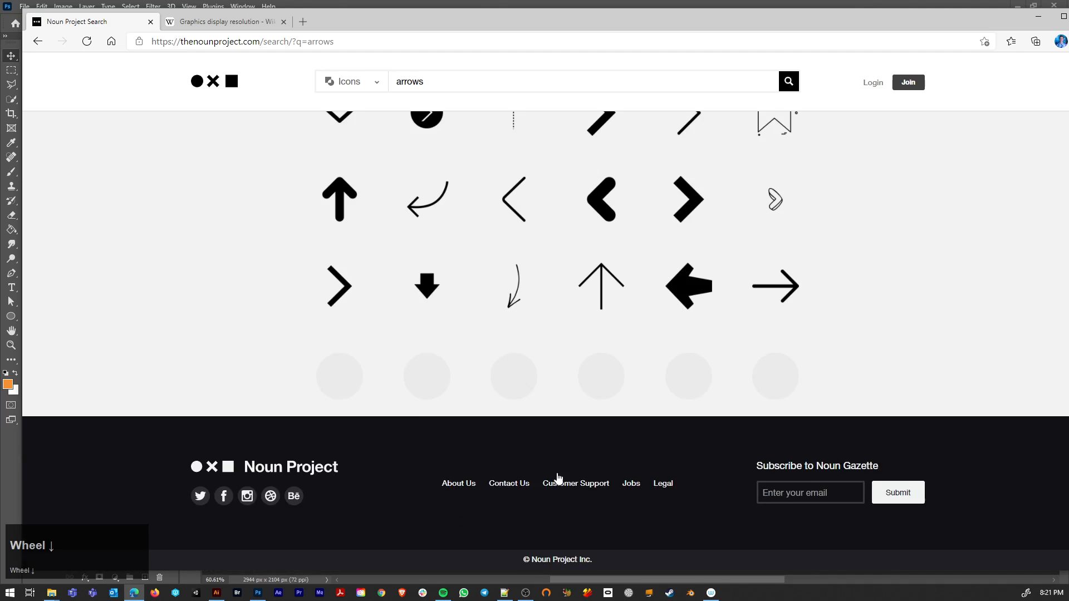
pyautogui.scroll(-3, 557, 477)
pyautogui.scroll(-5, 579, 444)
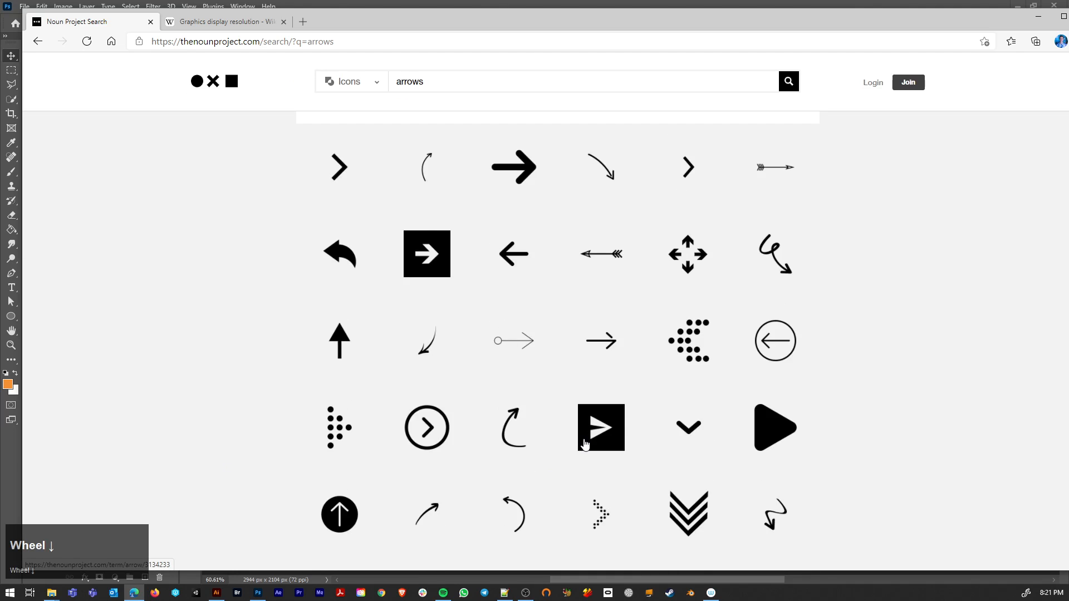
# Step: Switch to Illustrator and draw a closed slanted black bar with curved ends beside the sword using the Pen tool, about 220 by 347 px
pyautogui.click(217, 593)
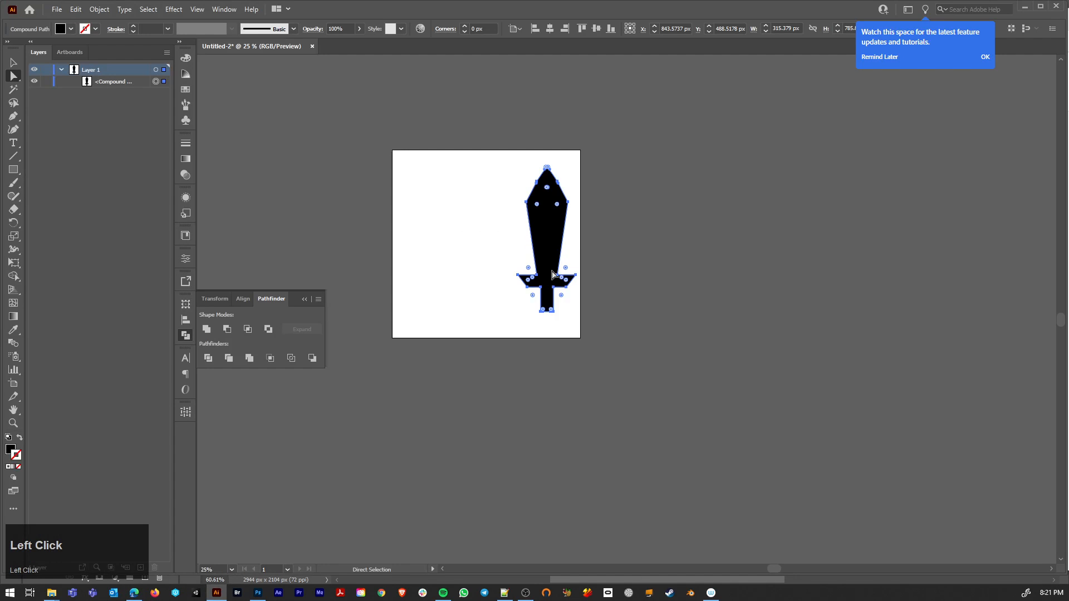
pyautogui.click(470, 303)
pyautogui.scroll(4, 460, 301)
pyautogui.moveTo(546, 344); pyautogui.dragTo(571, 482)
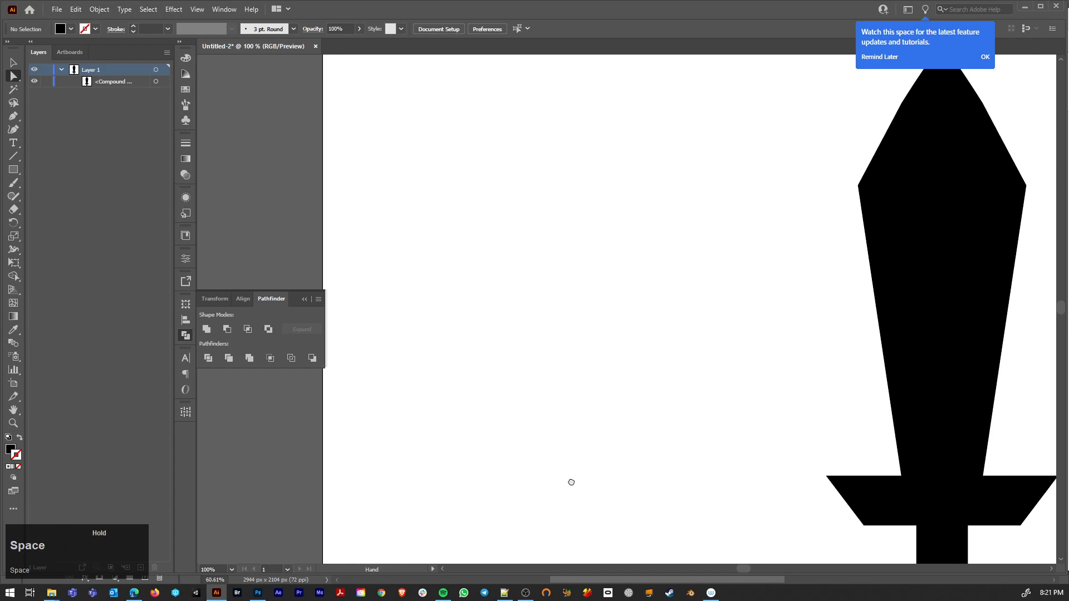
pyautogui.click(13, 117)
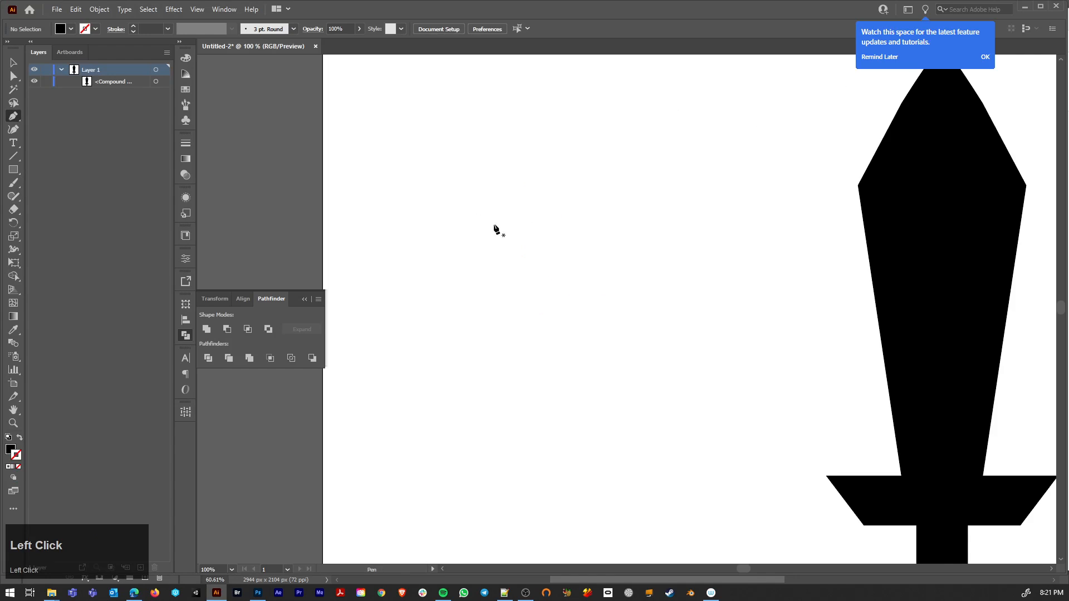
pyautogui.scroll(-3, 466, 232)
pyautogui.scroll(2, 471, 196)
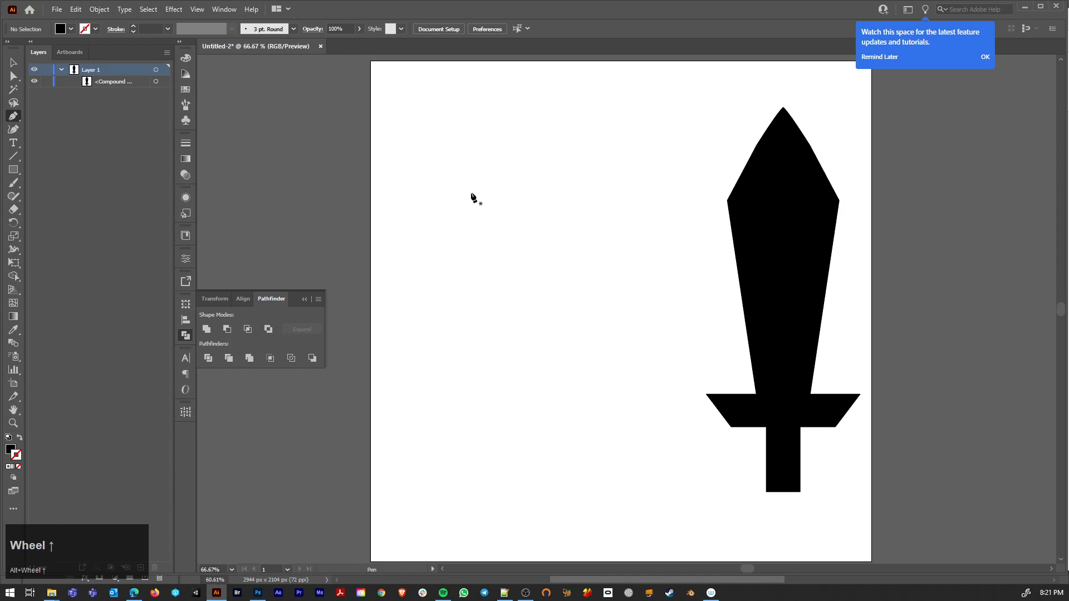
pyautogui.click(497, 166)
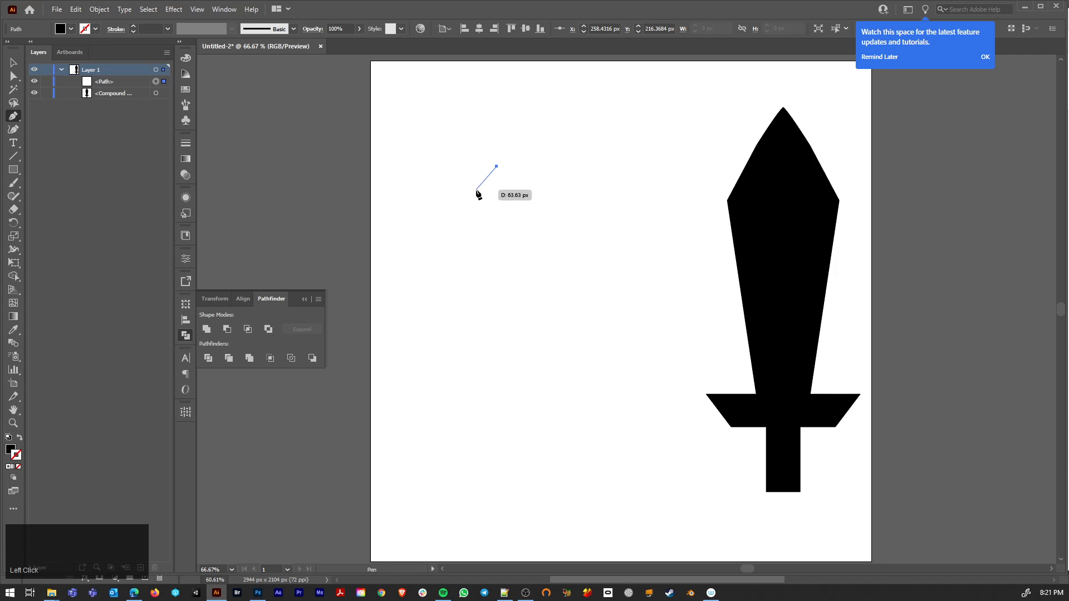
pyautogui.moveTo(479, 193); pyautogui.dragTo(468, 199)
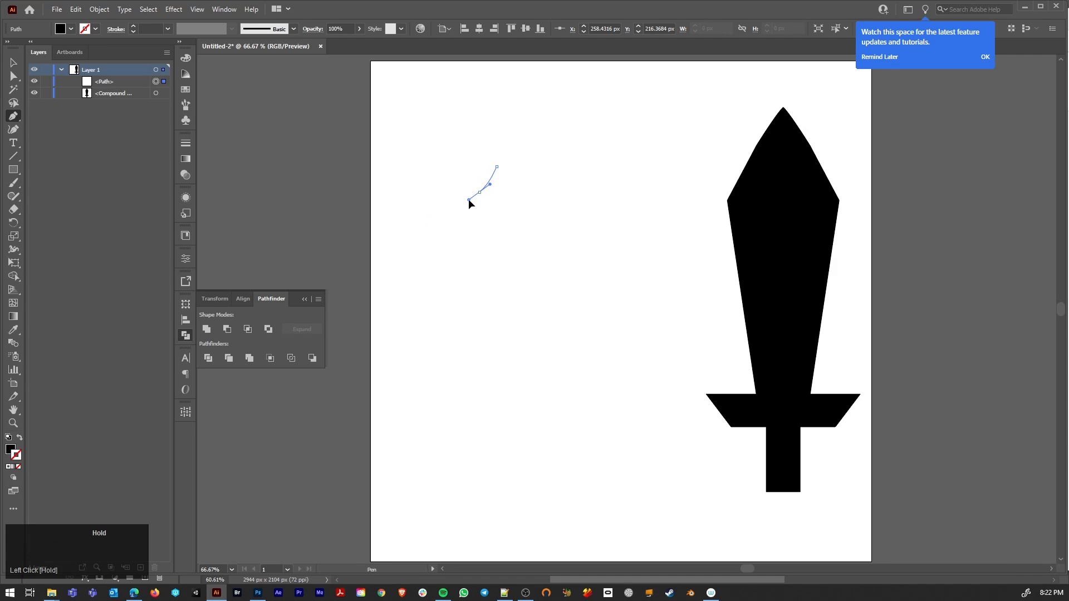
pyautogui.click(392, 282)
pyautogui.keyDown('shift'); pyautogui.click(393, 336); pyautogui.keyUp('shift')
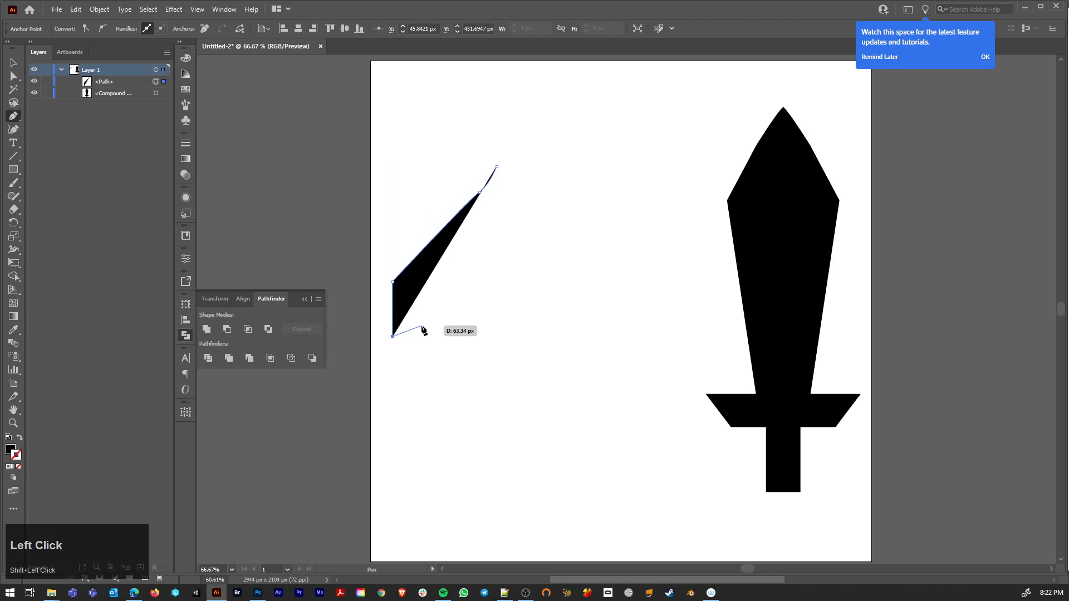
pyautogui.moveTo(413, 300); pyautogui.dragTo(423, 299)
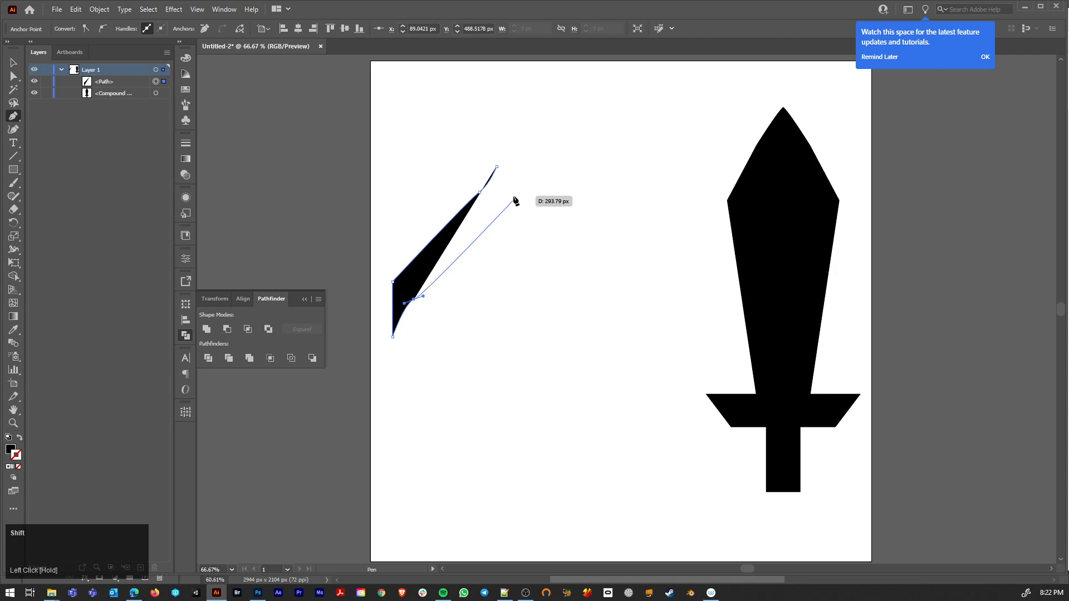
pyautogui.keyDown('shift'); pyautogui.click(499, 213); pyautogui.keyUp('shift')
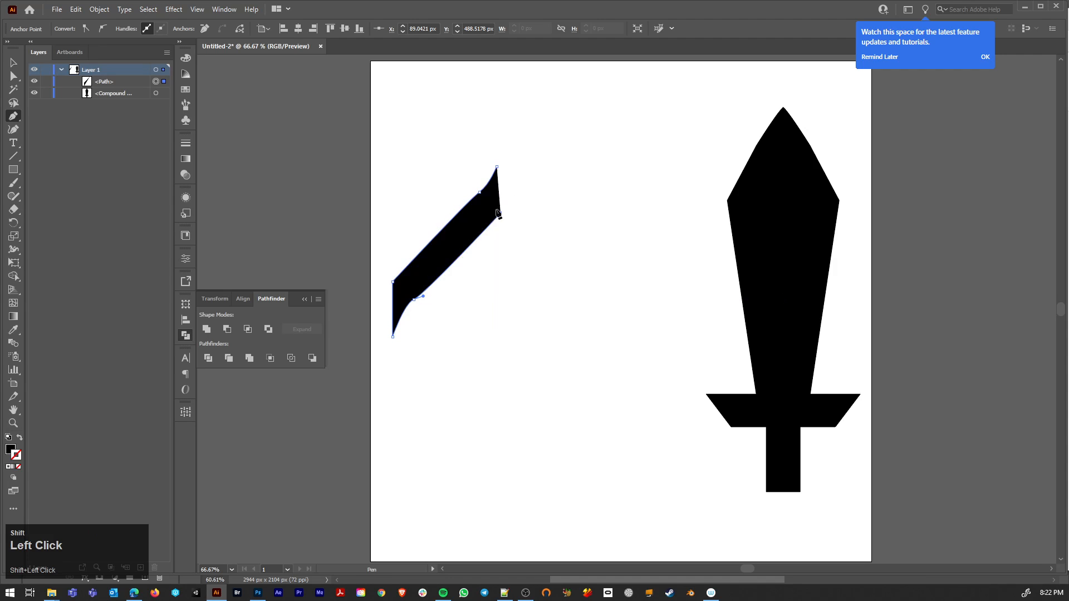
pyautogui.click(497, 167)
# Step: Duplicate the slanted bar into the space between the original and the sword
pyautogui.press('a')
pyautogui.click(524, 161)
pyautogui.click(453, 244)
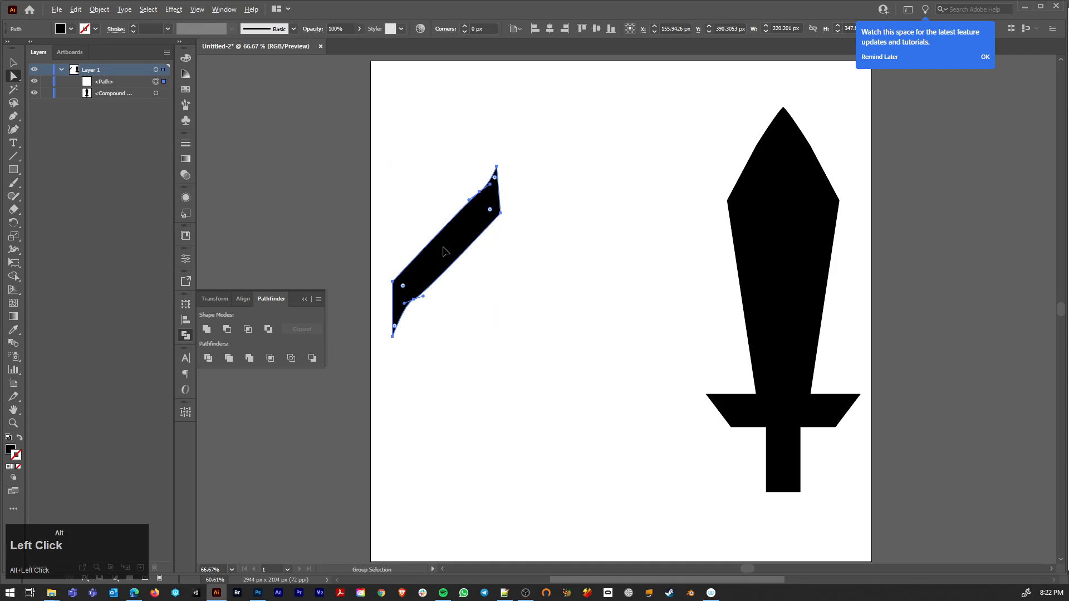
pyautogui.moveTo(445, 252); pyautogui.dragTo(566, 240)
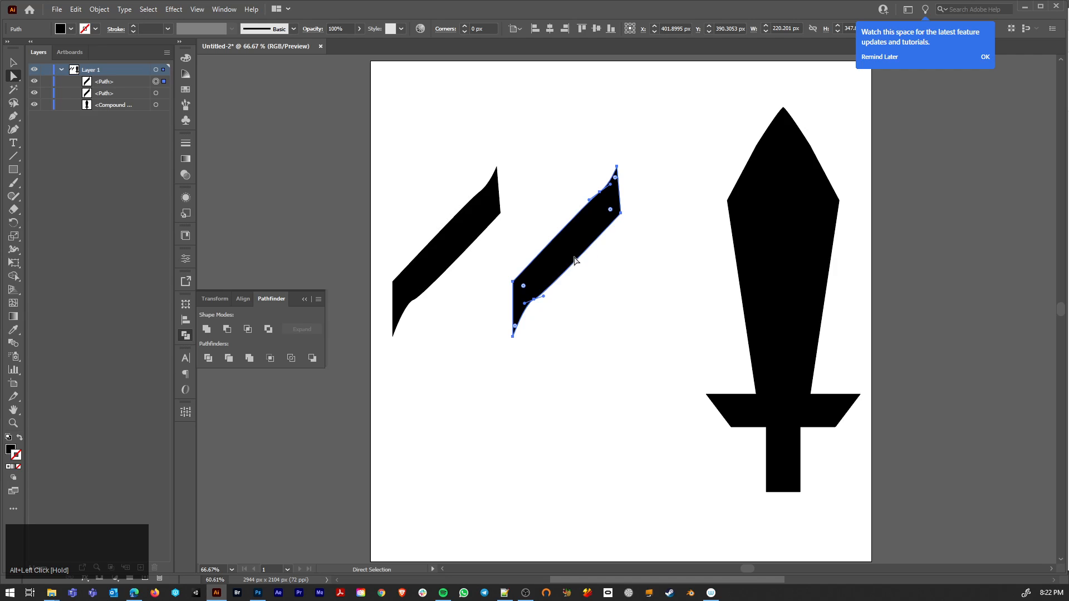
# Step: Try to rotate the duplicated slanted bar by a set angle
pyautogui.rightClick(557, 258)
pyautogui.moveTo(630, 446)
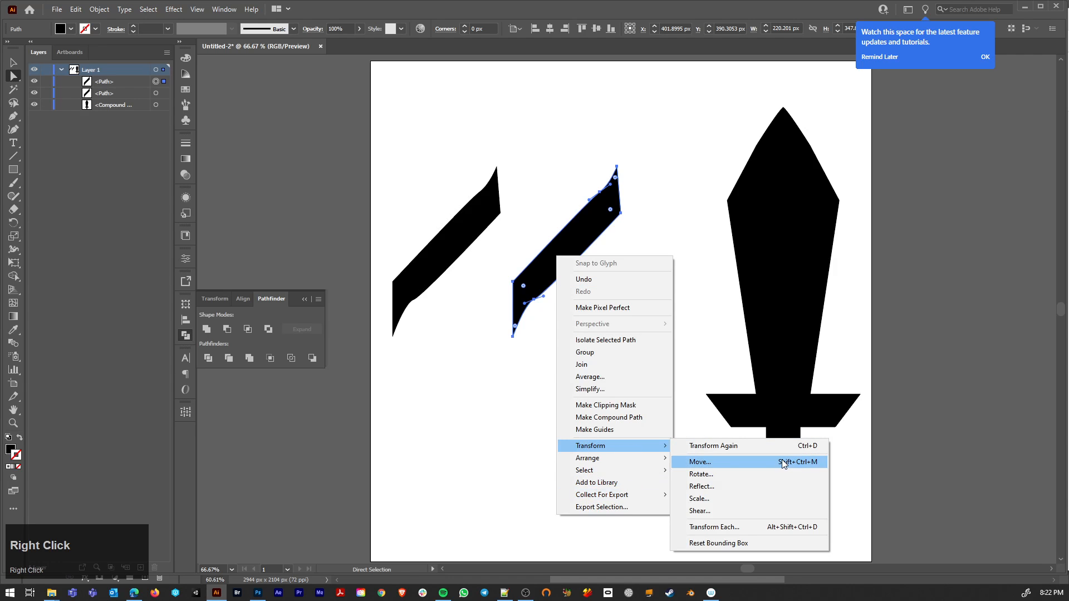
pyautogui.click(726, 474)
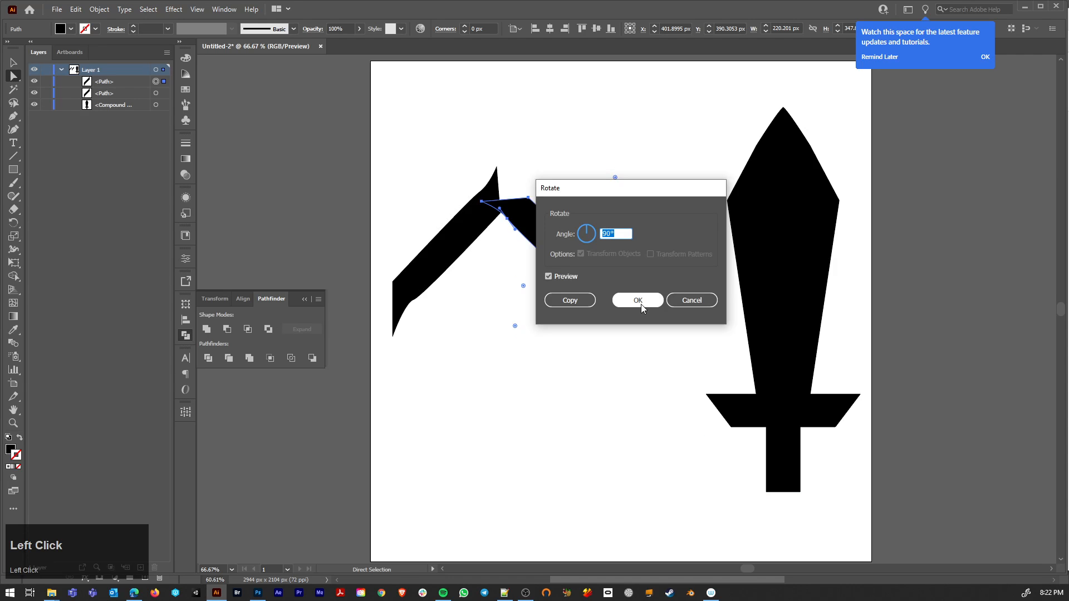
pyautogui.moveTo(578, 193); pyautogui.dragTo(716, 191)
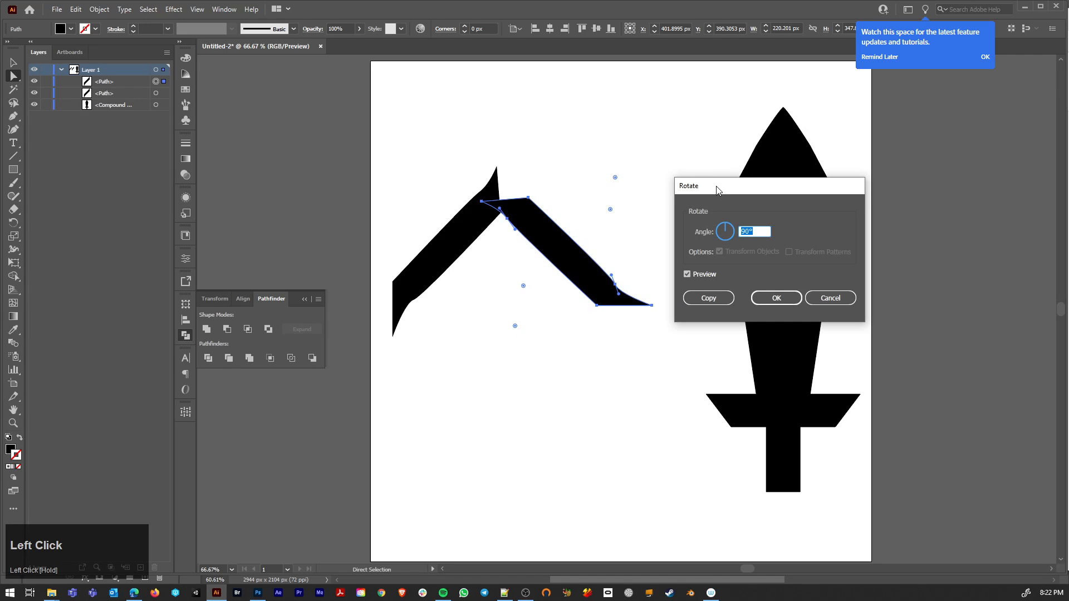
pyautogui.click(733, 237)
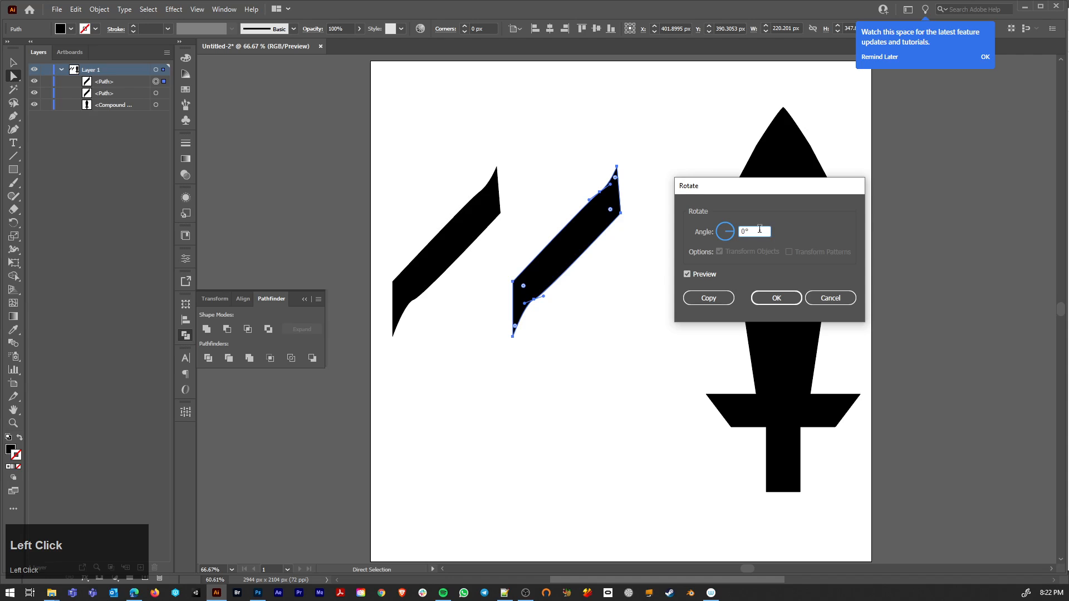
pyautogui.write('18')
pyautogui.press('Return')
pyautogui.hotkey('ctrl', 'z')
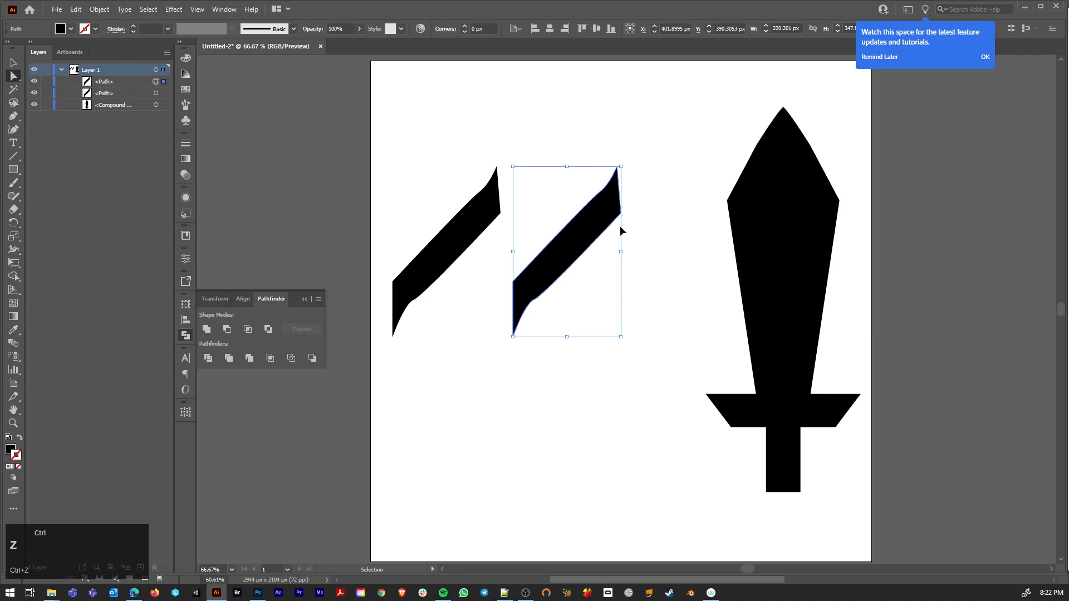
# Step: Reflect the duplicated slanted bar about the vertical axis
pyautogui.rightClick(563, 242)
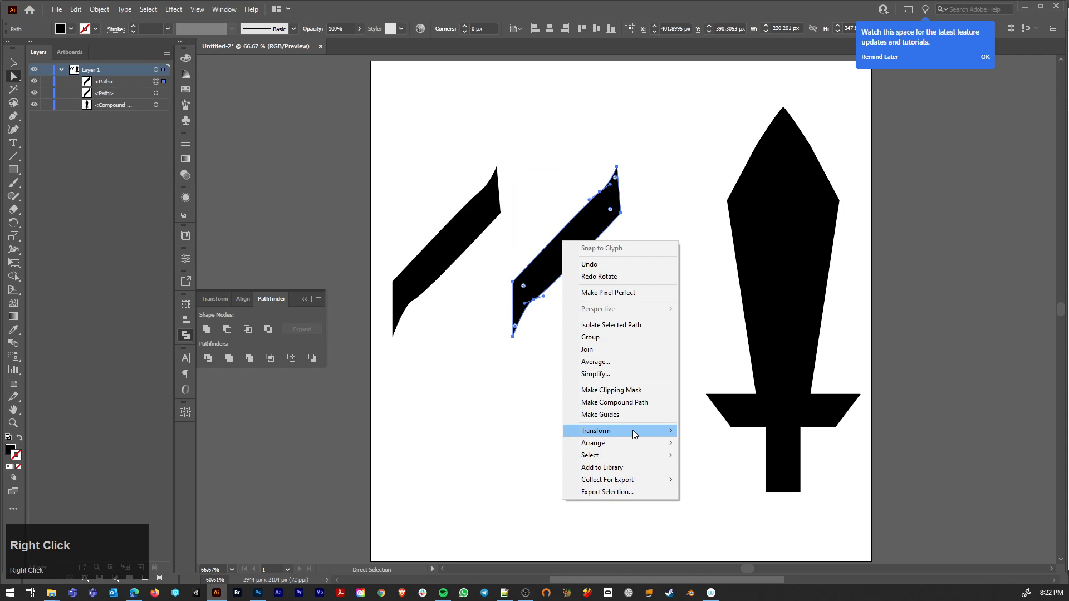
pyautogui.moveTo(635, 432)
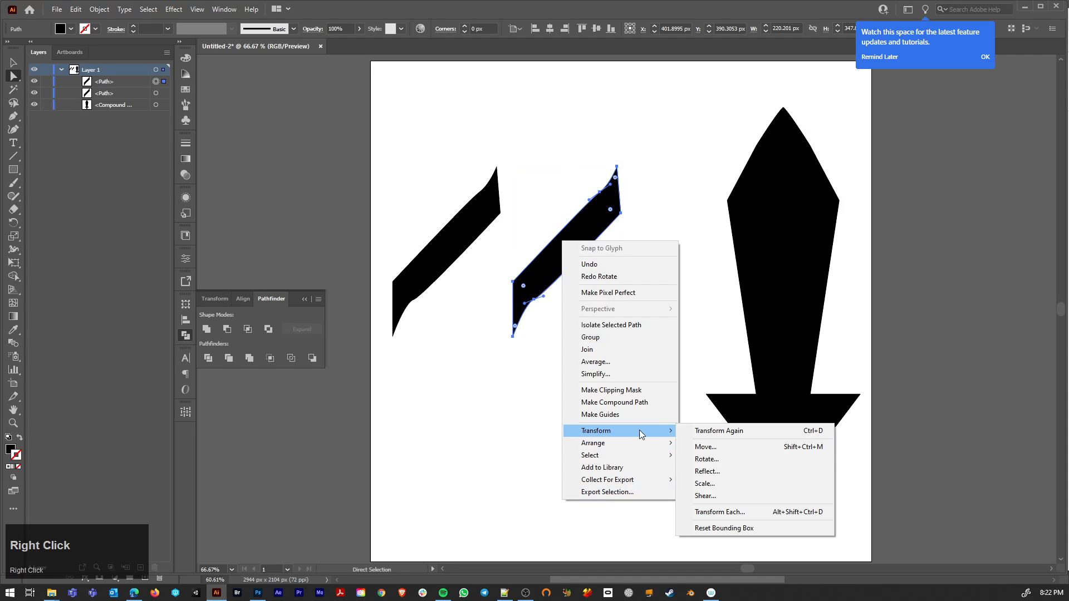
pyautogui.click(719, 472)
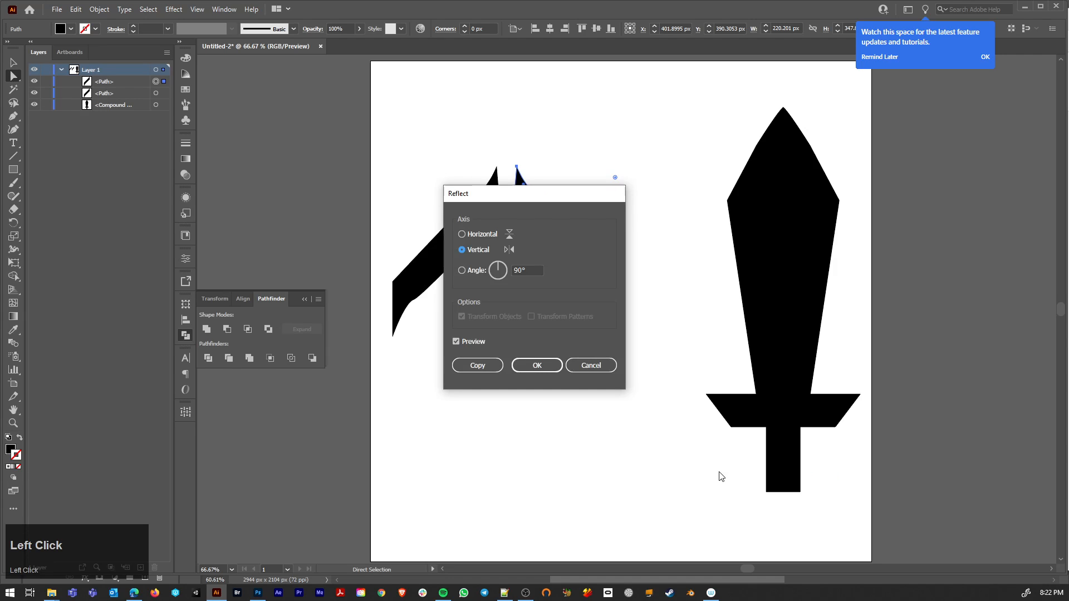
pyautogui.click(526, 365)
# Step: Move the mirrored bar against the original bar so their upper tips overlap in a single peak
pyautogui.moveTo(548, 227); pyautogui.dragTo(556, 514)
pyautogui.scroll(5, 501, 282)
pyautogui.scroll(-3, 551, 351)
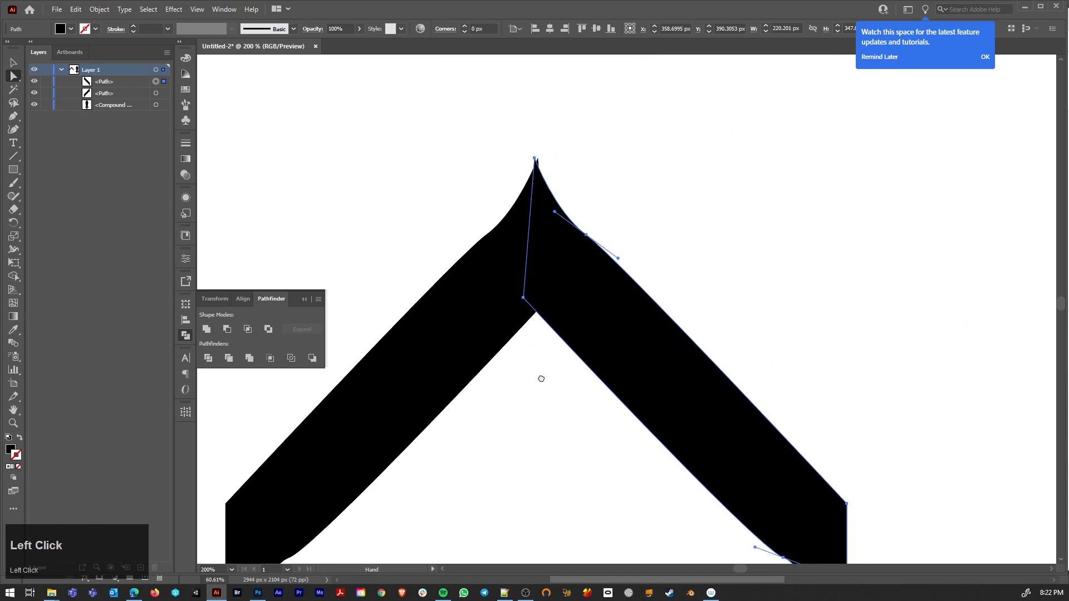
pyautogui.click(543, 373)
pyautogui.moveTo(577, 316); pyautogui.dragTo(580, 310)
pyautogui.scroll(-5, 557, 335)
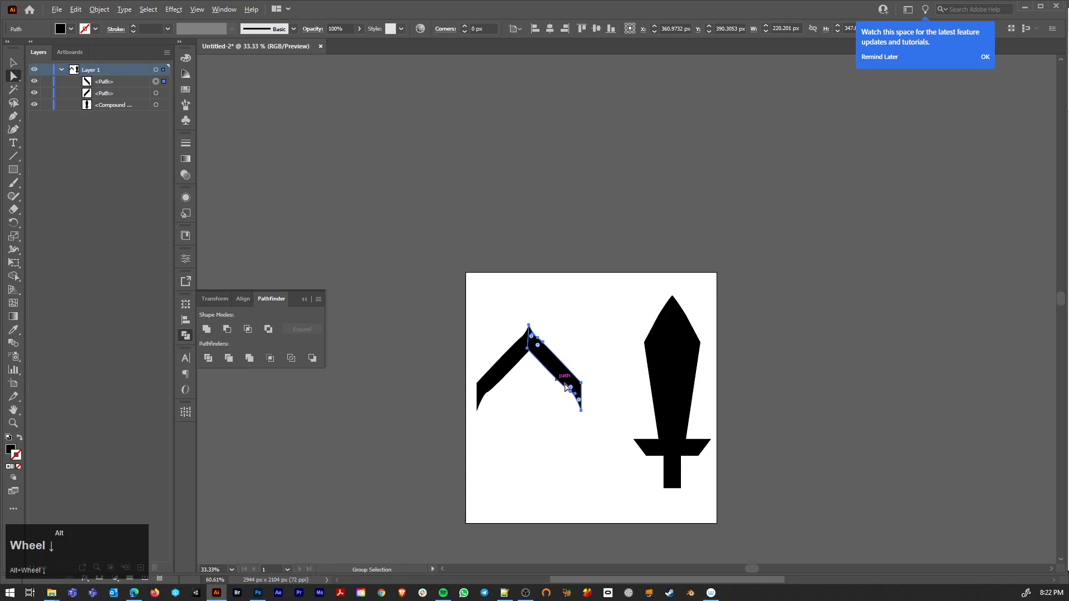
# Step: Unite the two overlapping bars into one chevron shape with Pathfinder
pyautogui.click(568, 392)
pyautogui.moveTo(498, 312); pyautogui.dragTo(582, 412)
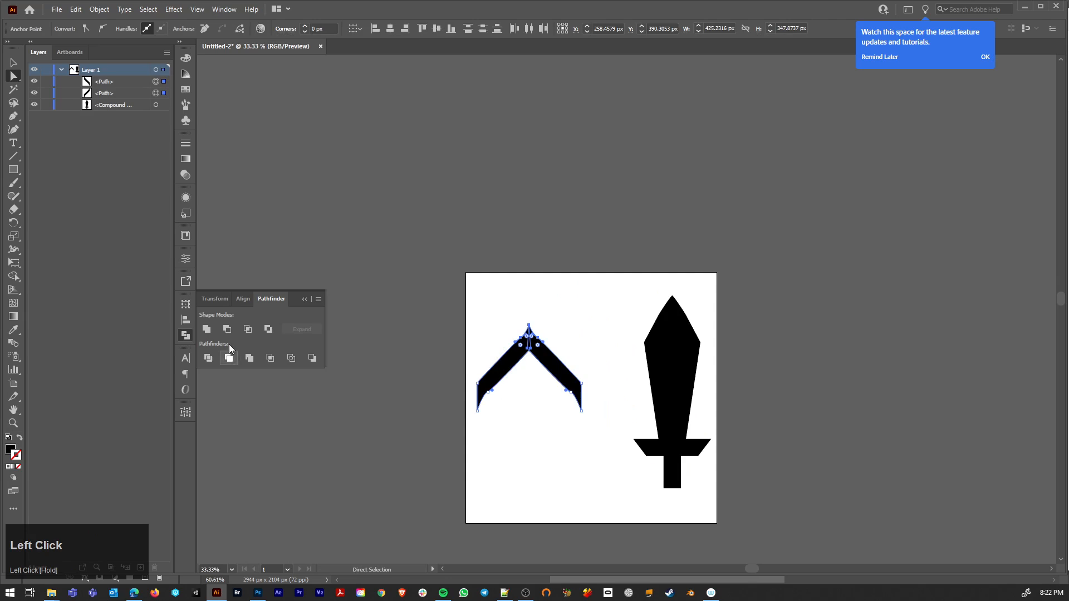
pyautogui.click(207, 330)
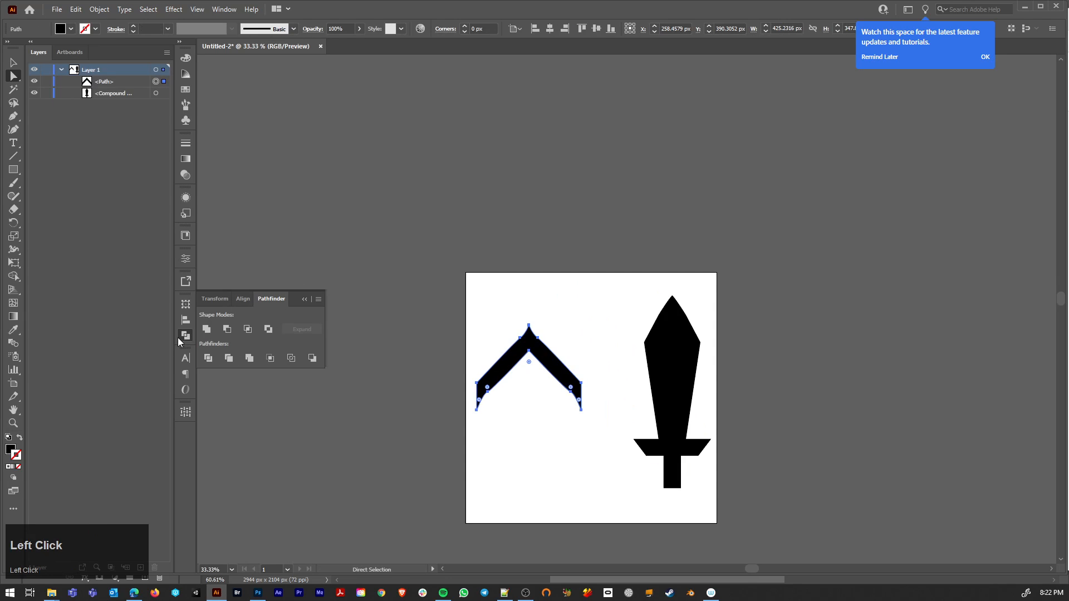
pyautogui.click(225, 9)
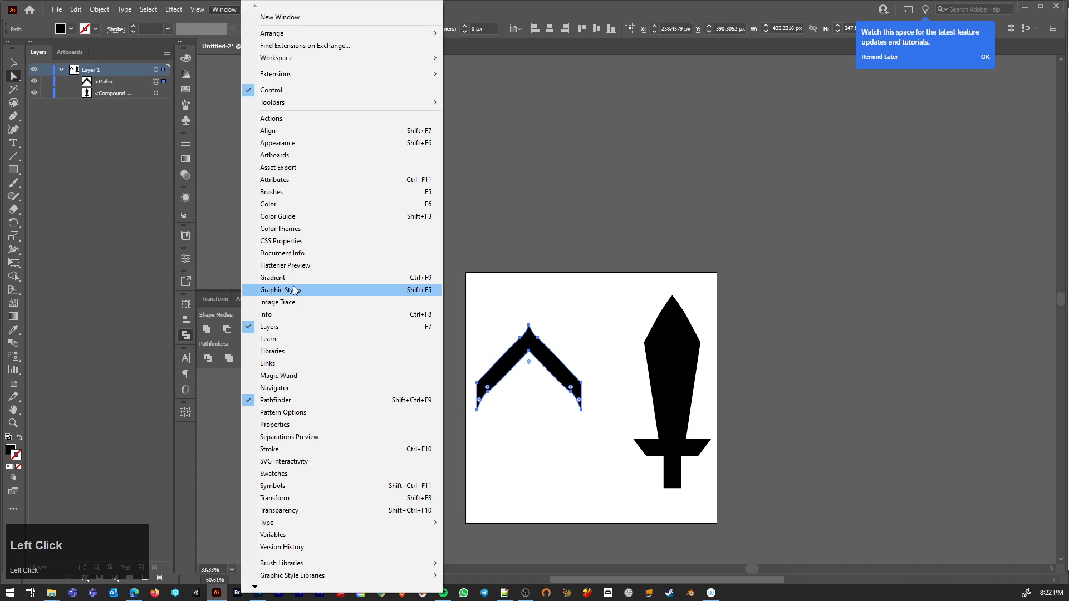
pyautogui.click(209, 223)
# Step: Duplicate the chevron straight down below the original
pyautogui.scroll(1, 500, 362)
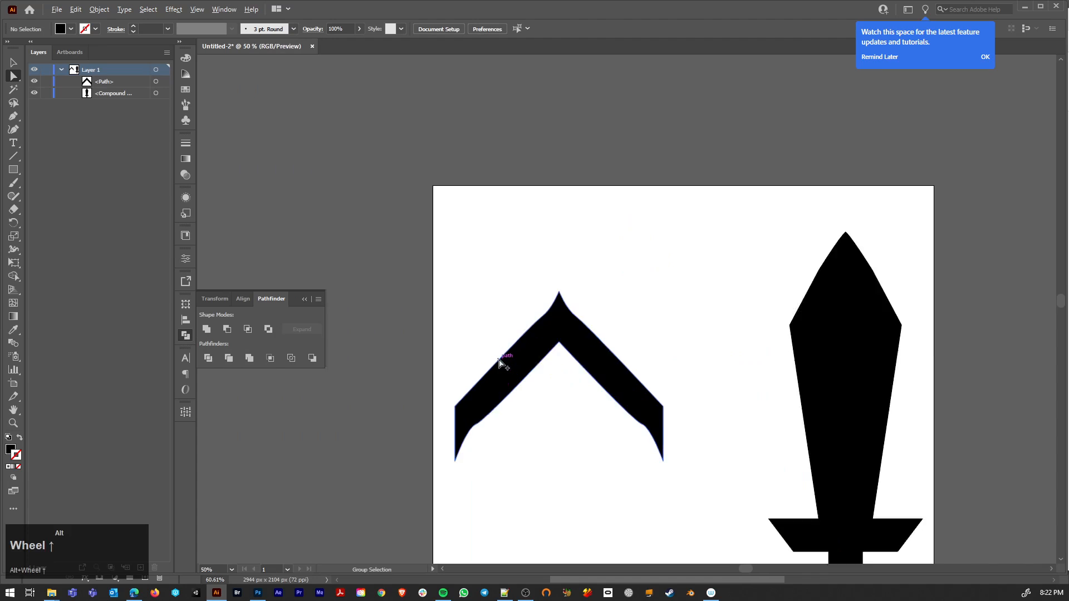
pyautogui.scroll(3, 499, 362)
pyautogui.scroll(-3, 582, 363)
pyautogui.scroll(2, 599, 410)
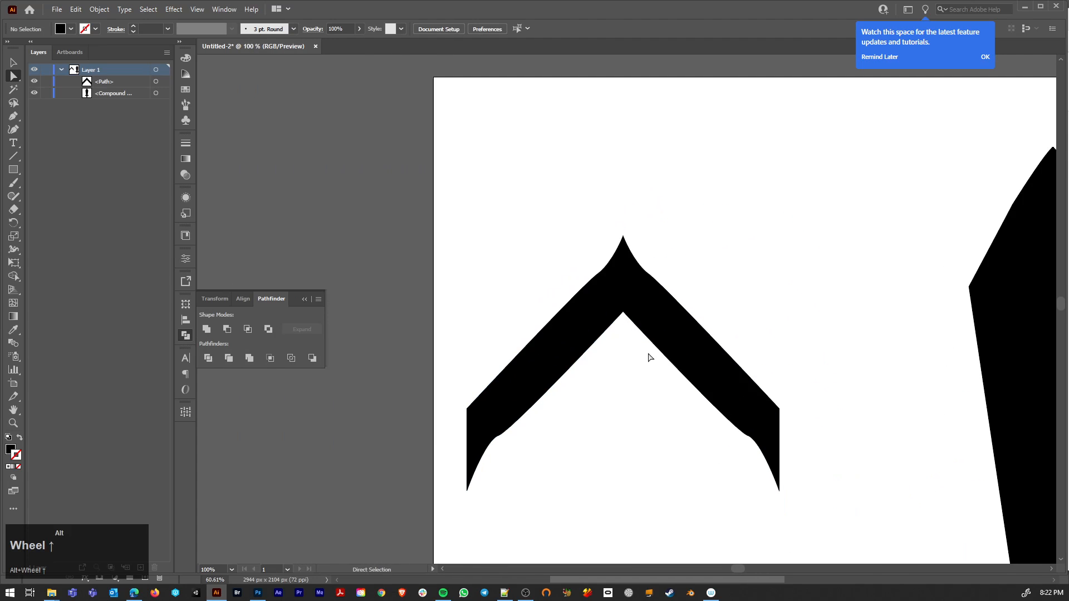
pyautogui.click(661, 332)
pyautogui.moveTo(661, 332); pyautogui.dragTo(663, 415)
pyautogui.press('ctrl')
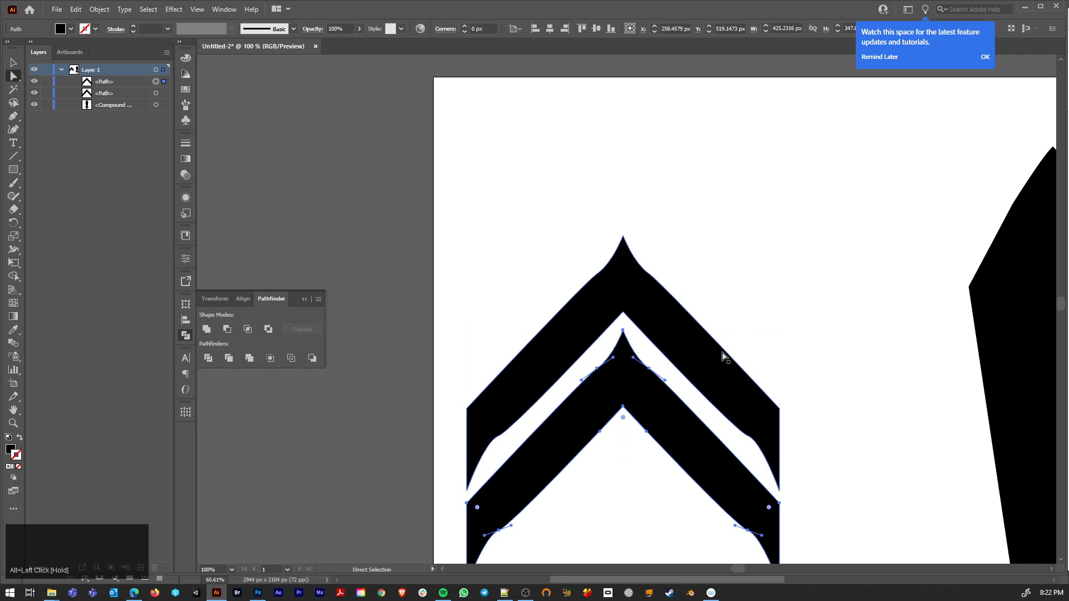
# Step: Scale the lower chevron down to about 242 px wide and move it up inside the large chevron
pyautogui.press('s')
pyautogui.moveTo(771, 291); pyautogui.dragTo(710, 362)
pyautogui.press('a')
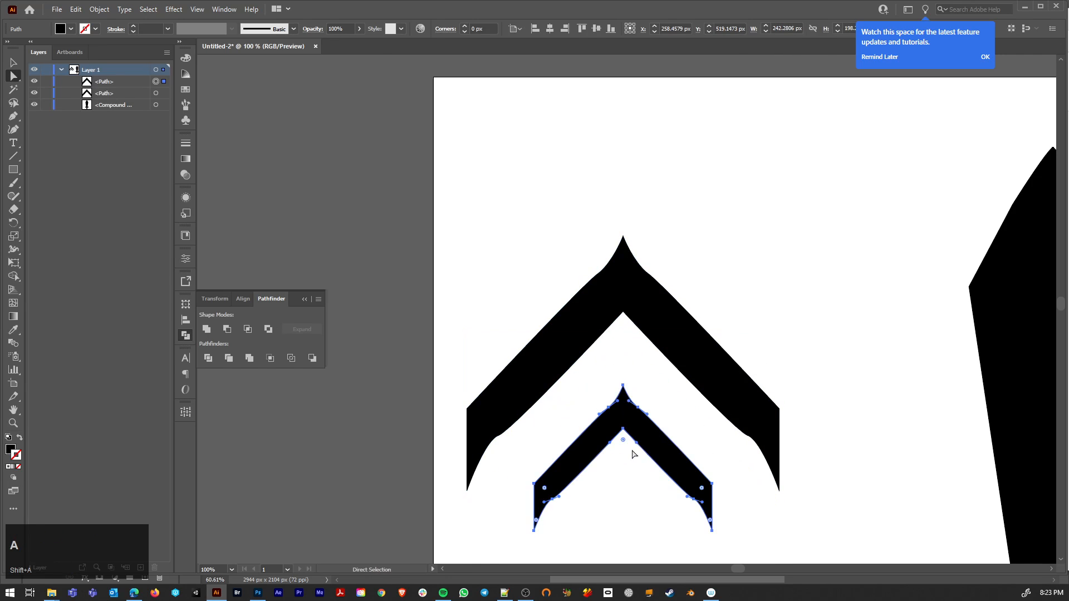
pyautogui.moveTo(642, 432); pyautogui.dragTo(644, 397)
# Step: Reshape the small chevron through its anchor points into a thin one matching the large chevron's width, about 423 by 260 px
pyautogui.click(553, 500)
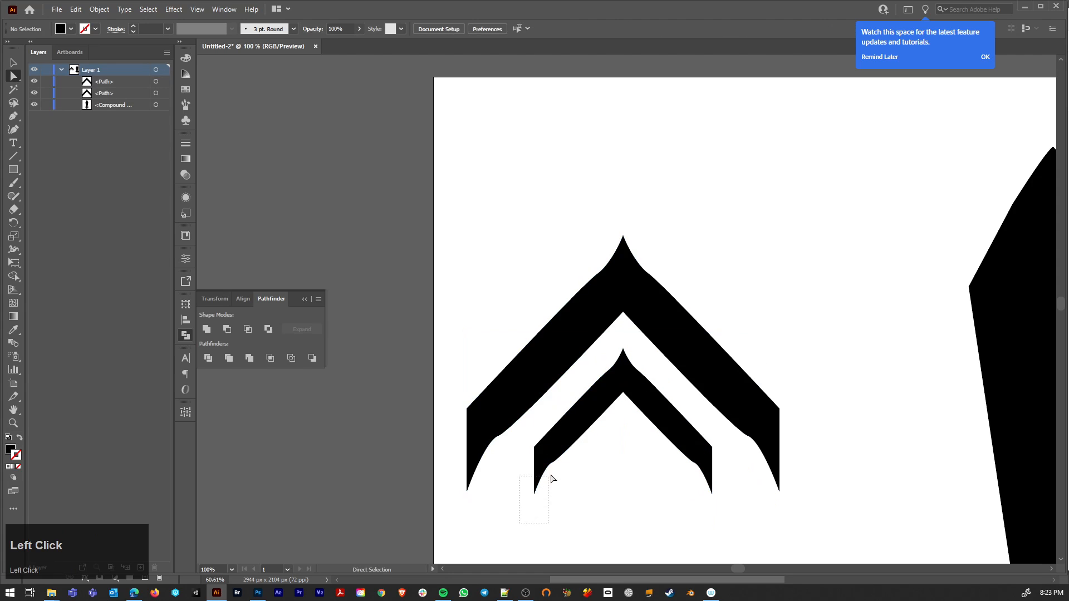
pyautogui.moveTo(553, 479); pyautogui.dragTo(563, 456)
pyautogui.press('shift')
pyautogui.moveTo(732, 508); pyautogui.dragTo(688, 482)
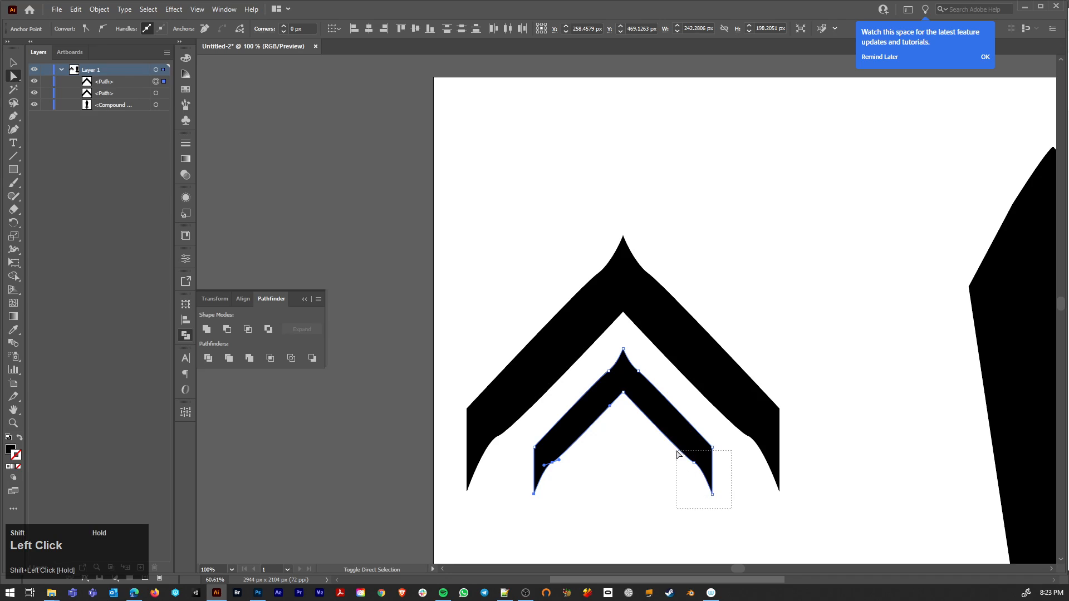
pyautogui.moveTo(630, 388); pyautogui.dragTo(622, 372)
pyautogui.click(568, 484)
pyautogui.moveTo(577, 497); pyautogui.dragTo(472, 540)
pyautogui.press('shift')
pyautogui.moveTo(684, 491); pyautogui.dragTo(769, 548)
pyautogui.click(602, 468)
# Step: Duplicate the thin chevron straight up above the large chevron
pyautogui.scroll(-2, 604, 463)
pyautogui.scroll(1, 603, 461)
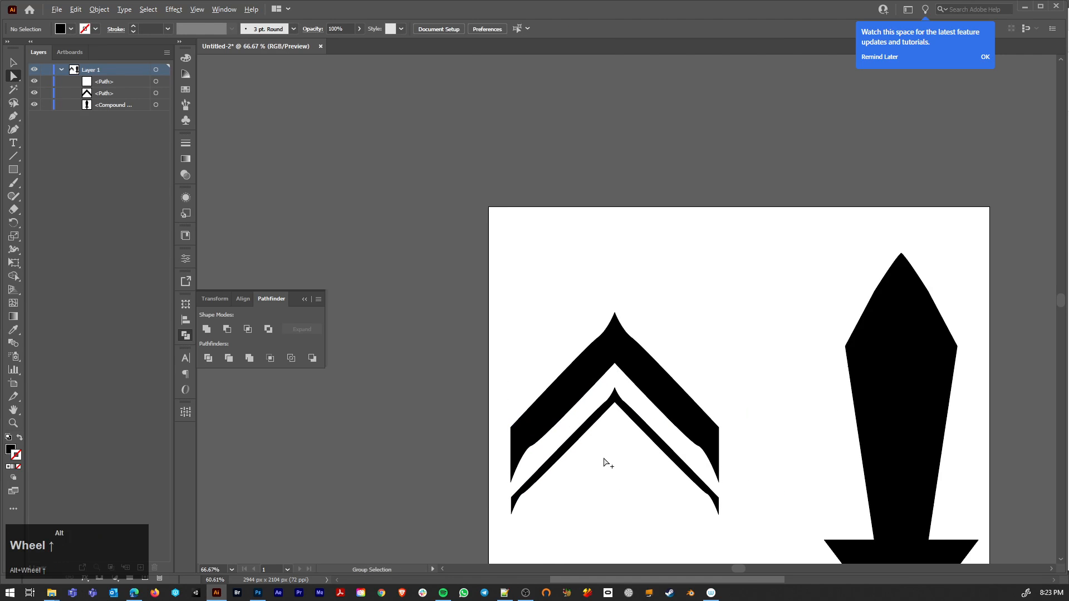
pyautogui.moveTo(608, 485); pyautogui.dragTo(551, 443)
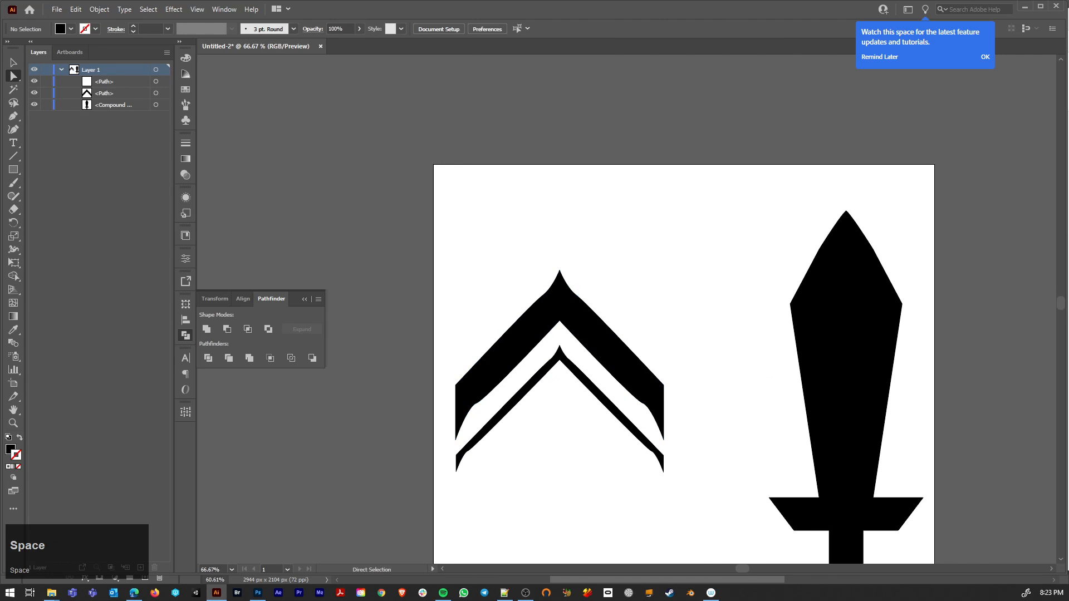
pyautogui.click(578, 376)
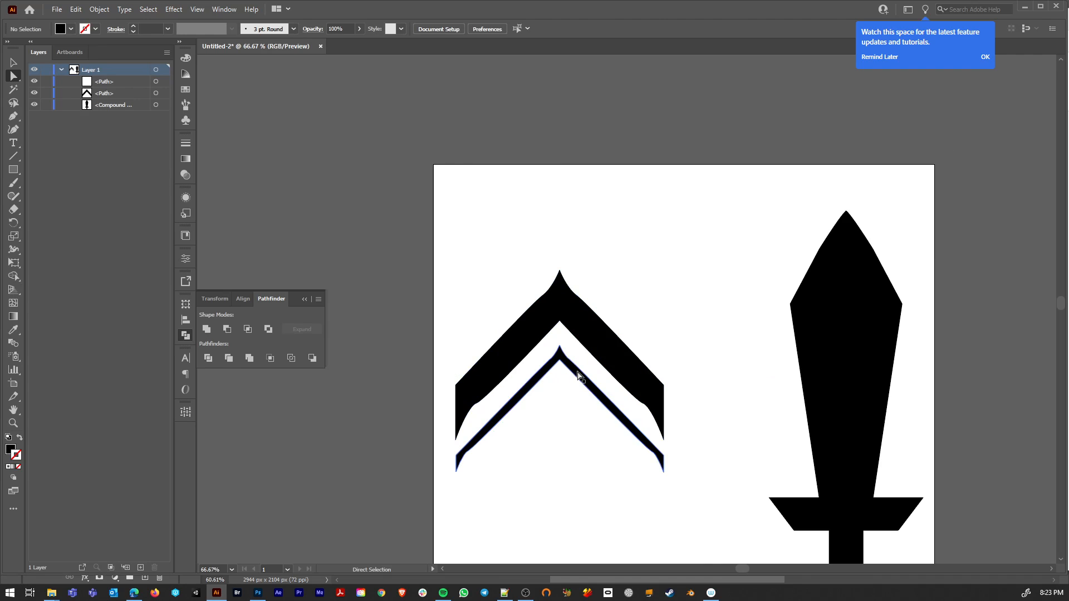
pyautogui.moveTo(577, 376); pyautogui.dragTo(573, 271)
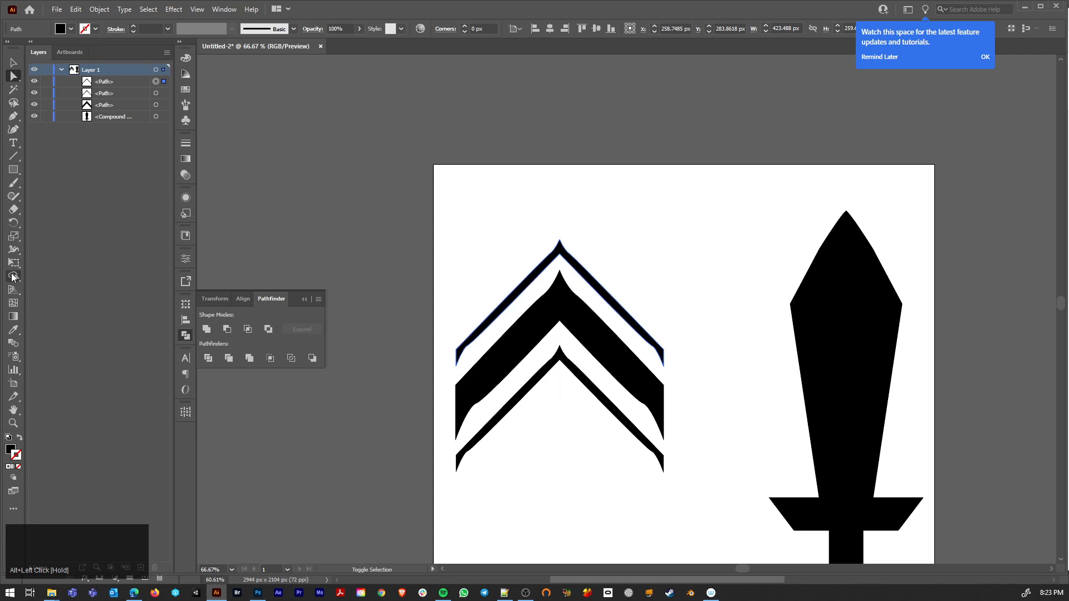
# Step: Draw a circle about 21 px across above the top chevron's peak and copy it beneath the bottom chevron's peak
pyautogui.click(14, 171)
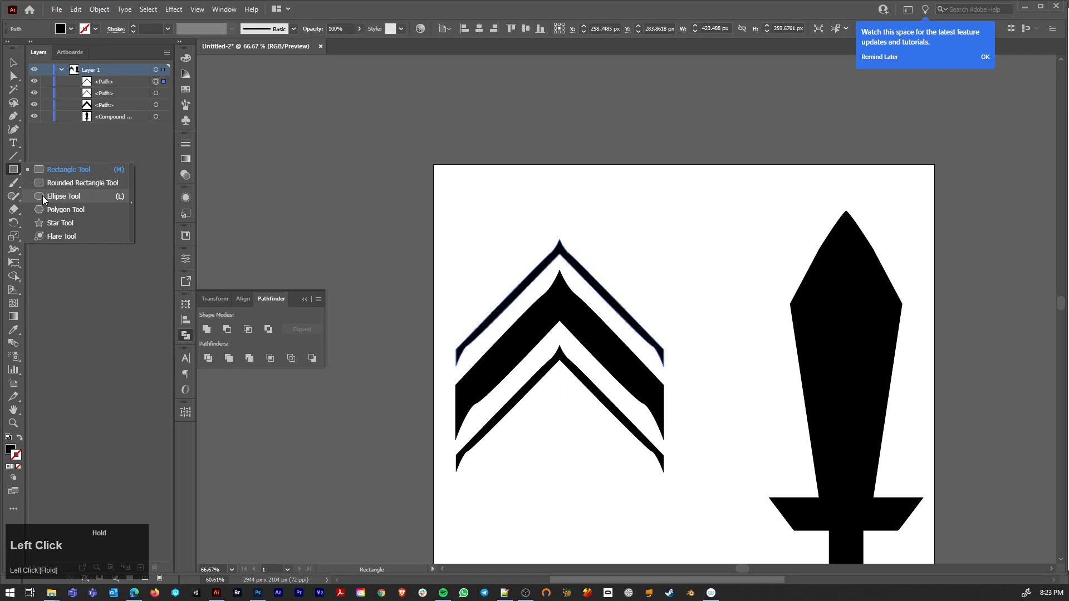
pyautogui.click(48, 196)
pyautogui.moveTo(556, 210); pyautogui.dragTo(567, 220)
pyautogui.press('a')
pyautogui.keyDown('alt'); pyautogui.scroll(3, 568, 237); pyautogui.keyUp('alt')
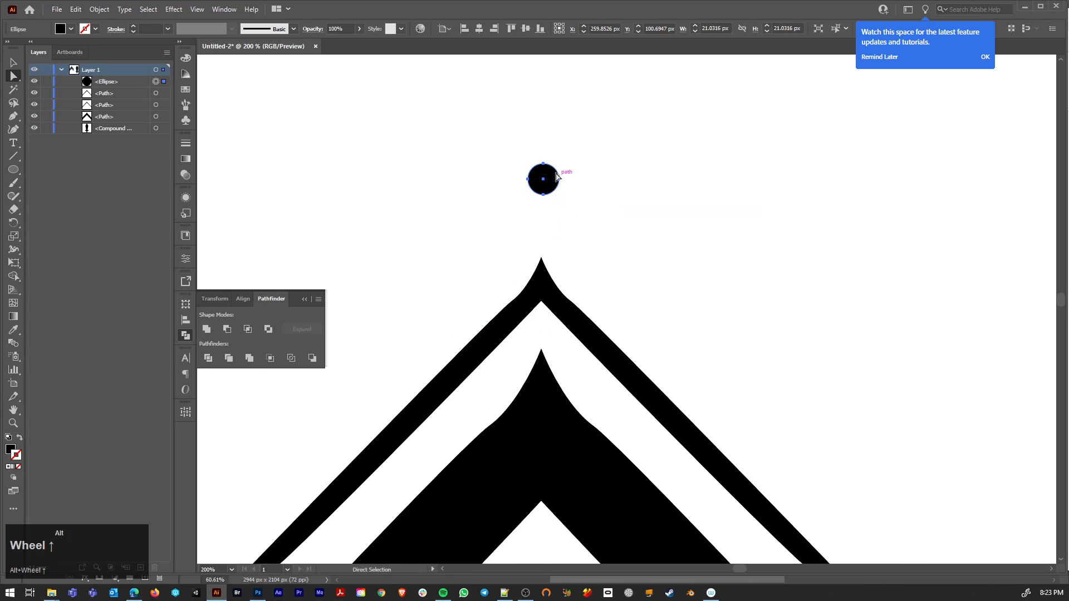
pyautogui.moveTo(545, 183); pyautogui.dragTo(564, 343)
pyautogui.keyDown('alt'); pyautogui.scroll(-4, 545, 211); pyautogui.keyUp('alt')
# Step: Rotate all the chevrons and both circles together so the arrow icon points left
pyautogui.moveTo(458, 178); pyautogui.dragTo(676, 487)
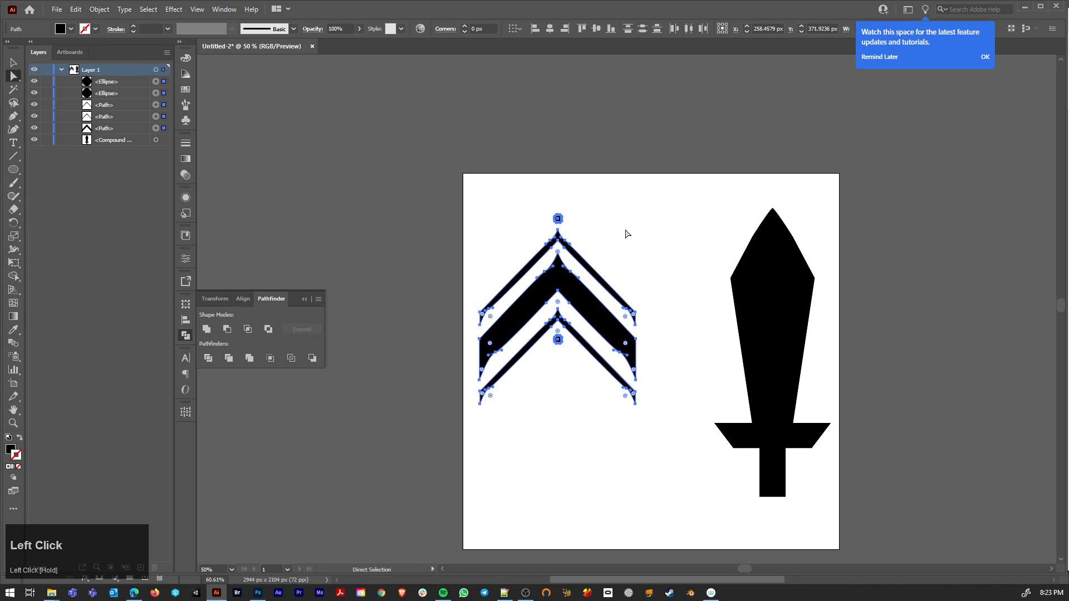
pyautogui.press('r')
pyautogui.moveTo(515, 206); pyautogui.dragTo(388, 388)
pyautogui.press('a')
# Step: Move the whole arrow icon sideways off the artboard into the empty area on its left
pyautogui.moveTo(553, 351); pyautogui.dragTo(345, 353)
pyautogui.press('space')
pyautogui.moveTo(439, 292); pyautogui.dragTo(806, 240)
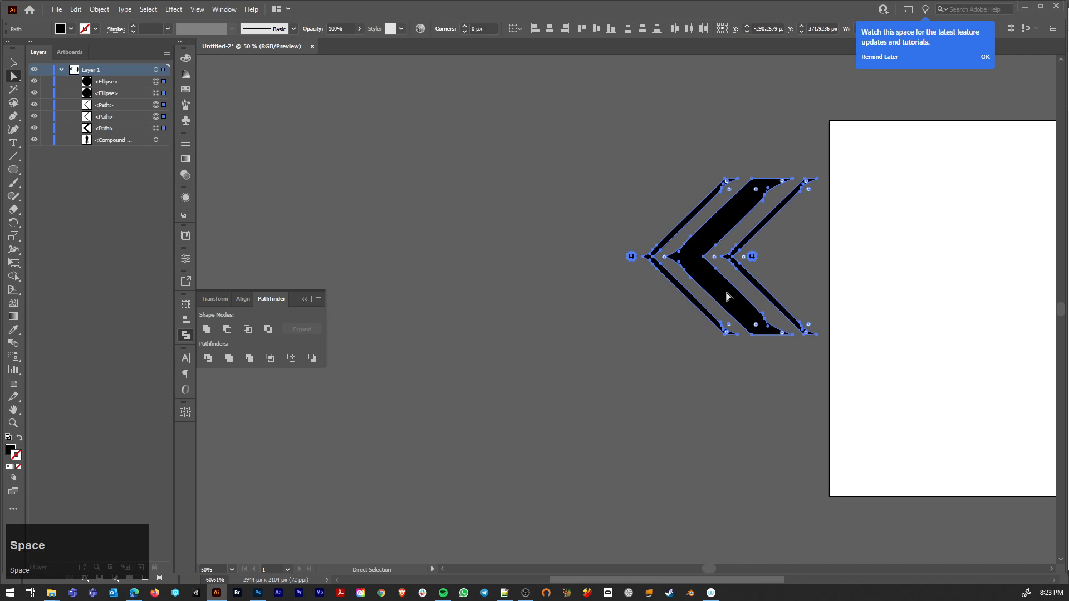
pyautogui.moveTo(732, 301); pyautogui.dragTo(596, 302)
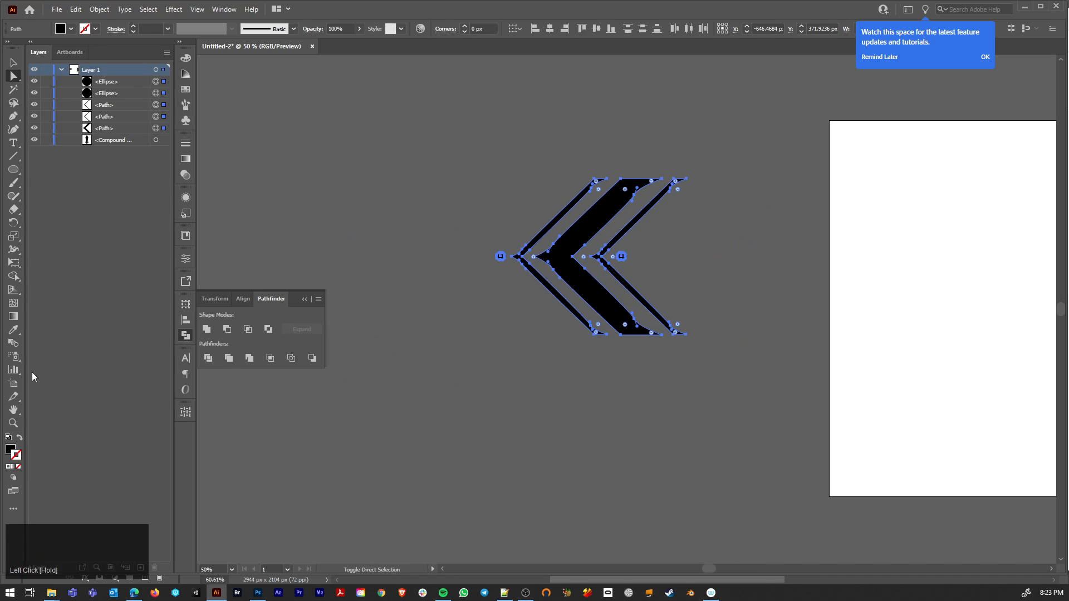
# Step: Create a second square artboard around the arrow icon, beside the sword's artboard and about the same size
pyautogui.click(13, 383)
pyautogui.moveTo(451, 124); pyautogui.dragTo(811, 494)
pyautogui.press('a')
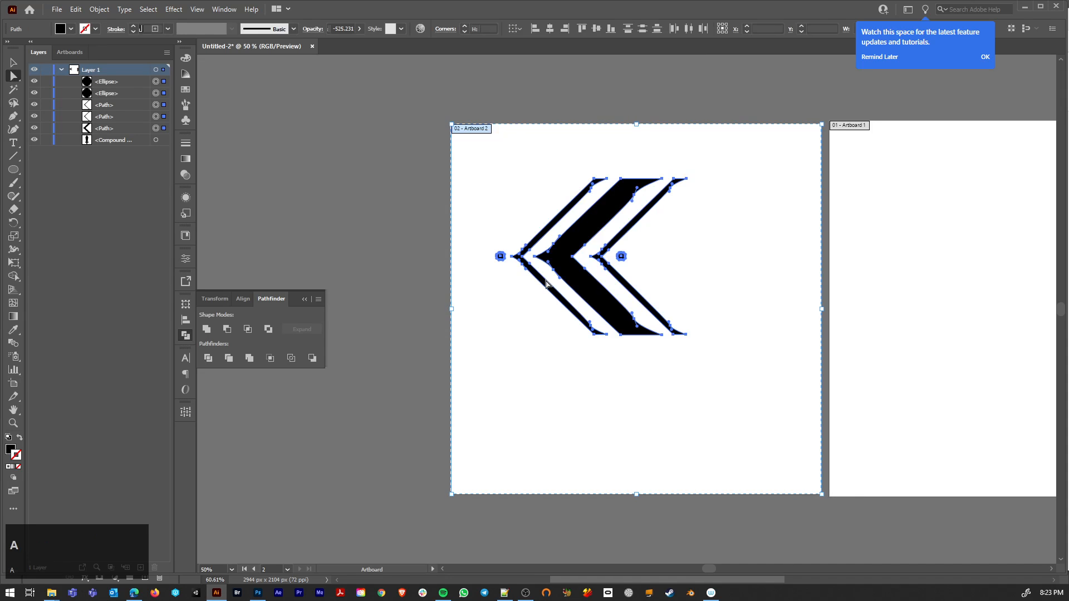
# Step: Select the whole arrow icon and move it to about the middle of the new artboard
pyautogui.scroll(-2, 647, 212)
pyautogui.moveTo(857, 236); pyautogui.dragTo(706, 313)
pyautogui.moveTo(465, 266); pyautogui.dragTo(606, 390)
pyautogui.moveTo(526, 336); pyautogui.dragTo(546, 368)
pyautogui.press('ctrl')
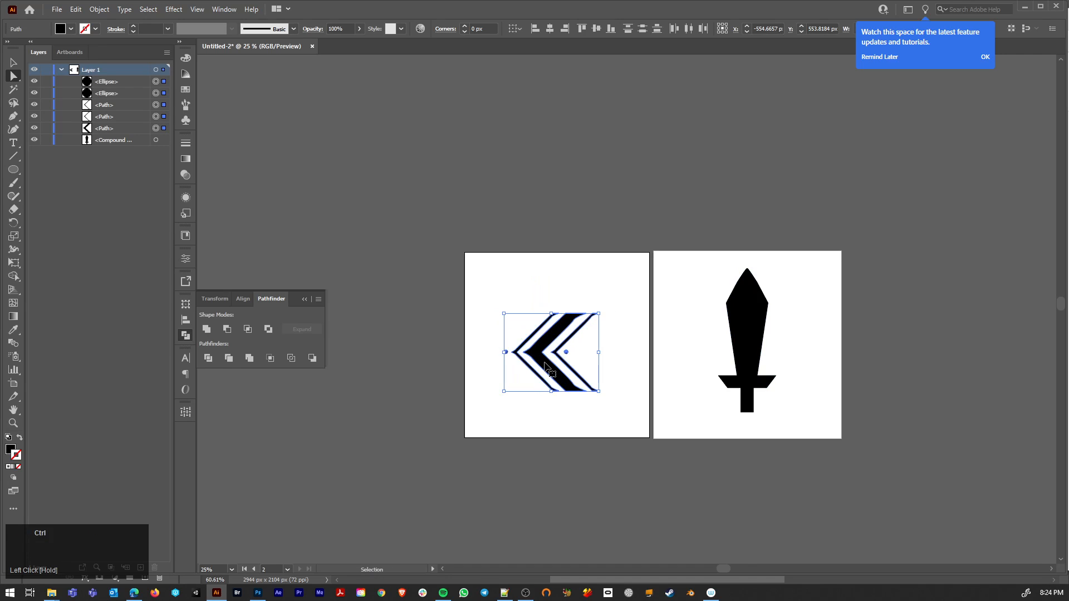
# Step: Examine the Export for Screens settings for both artboards, including the available scale and file format options
pyautogui.click(57, 9)
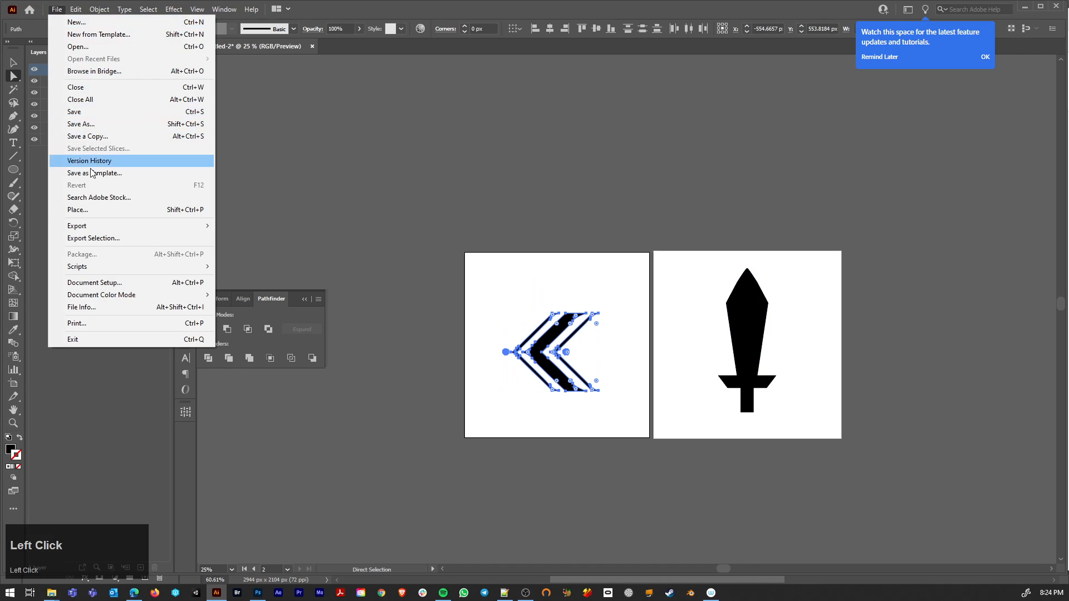
pyautogui.moveTo(106, 230)
pyautogui.click(269, 225)
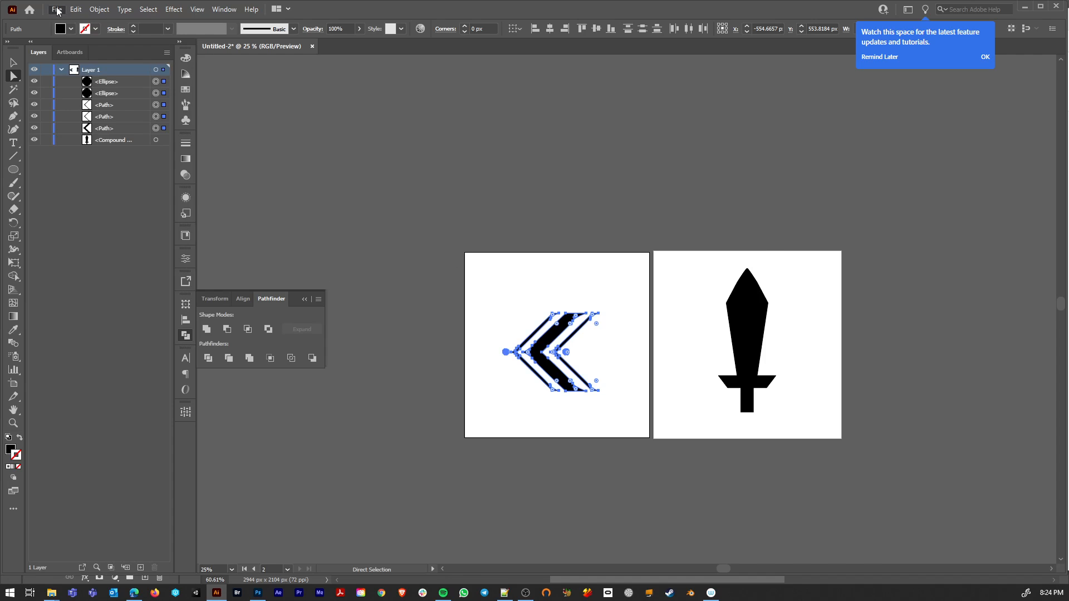
pyautogui.click(320, 215)
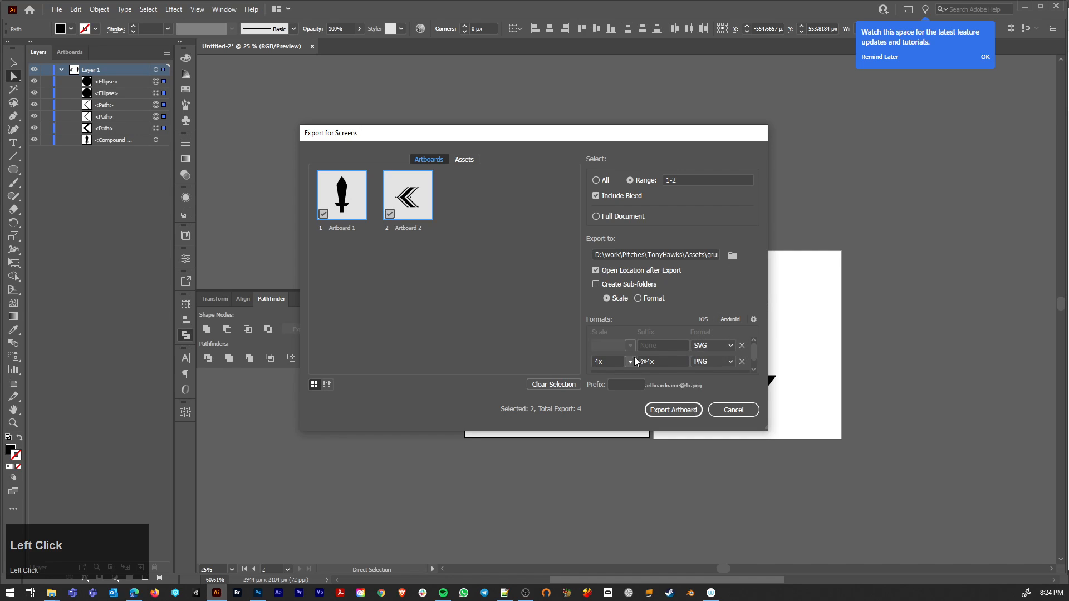
pyautogui.scroll(-2, 724, 357)
pyautogui.scroll(2, 733, 354)
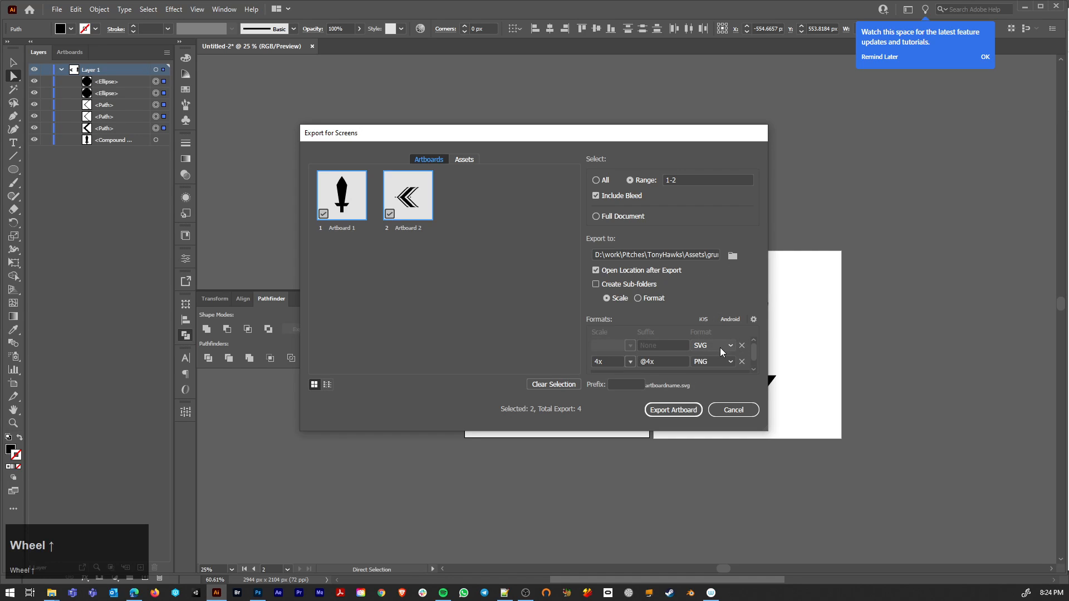
pyautogui.scroll(-2, 682, 370)
pyautogui.click(677, 361)
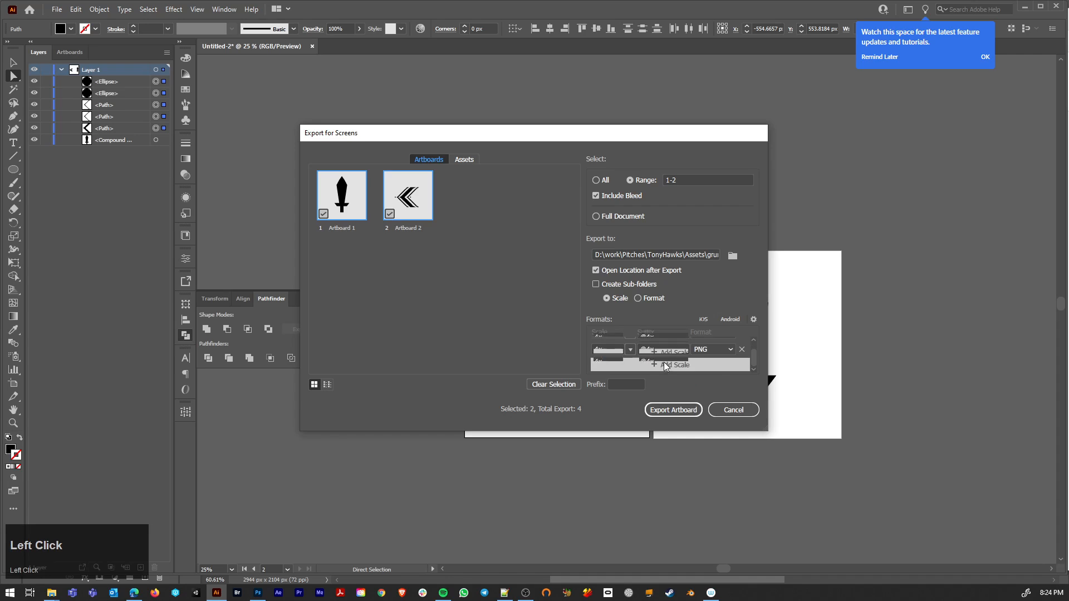
pyautogui.click(630, 350)
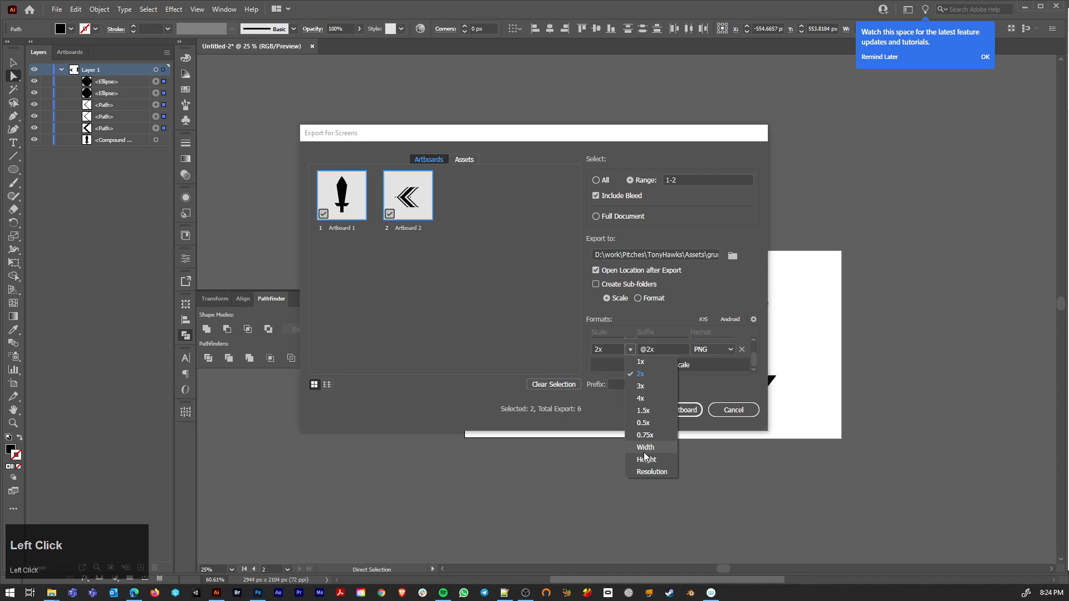
pyautogui.click(596, 357)
pyautogui.click(730, 350)
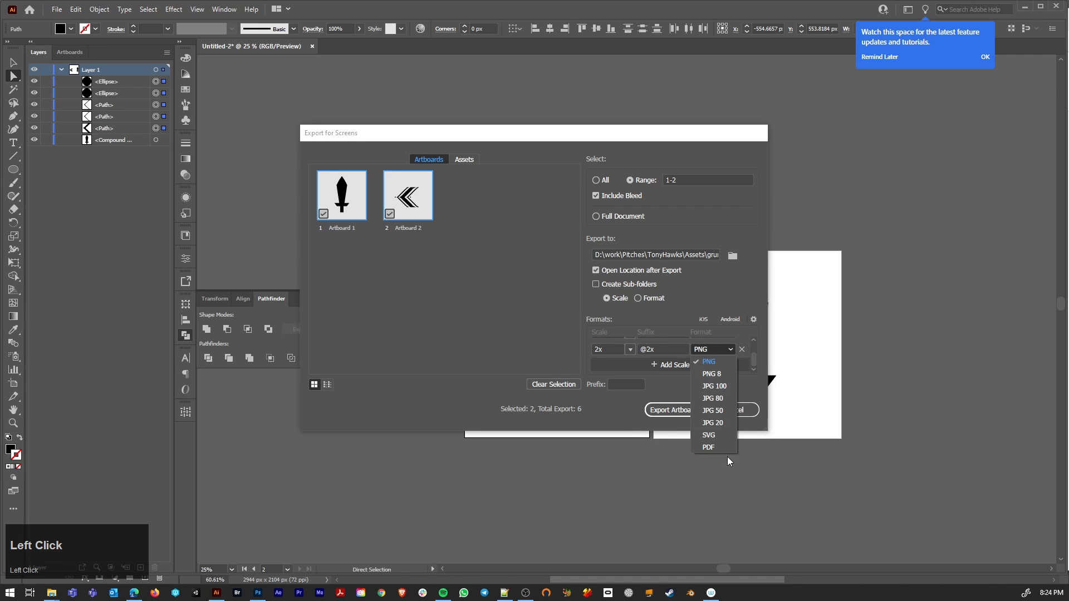
pyautogui.click(613, 415)
pyautogui.click(743, 411)
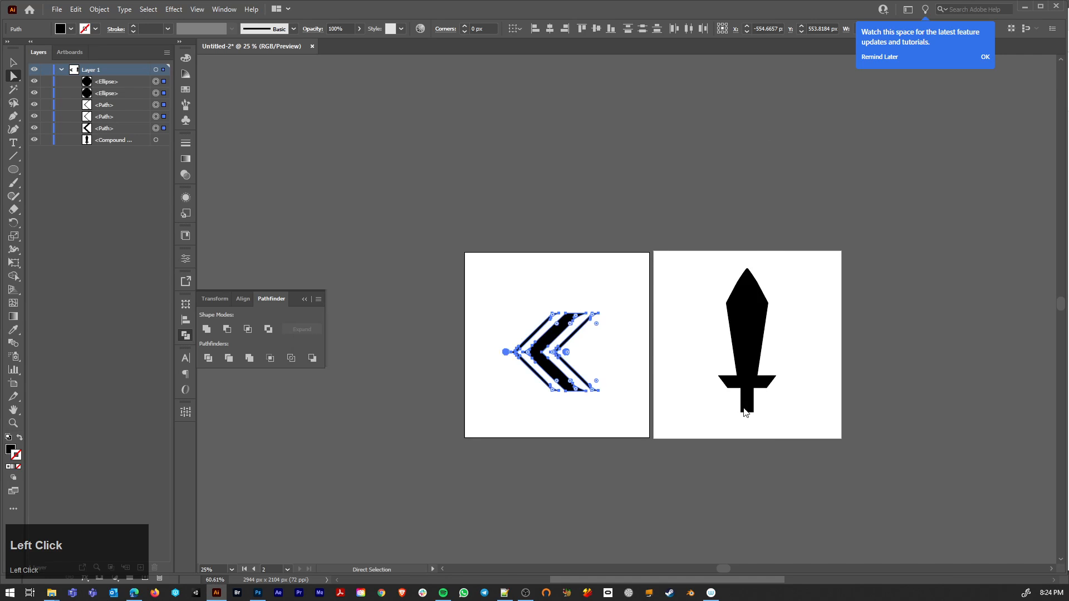
# Step: Scale up the whole arrow icon so it fills more of its artboard
pyautogui.click(540, 296)
pyautogui.moveTo(487, 278); pyautogui.dragTo(628, 426)
pyautogui.press('s')
pyautogui.moveTo(611, 298); pyautogui.dragTo(641, 271)
pyautogui.press('a')
pyautogui.click(544, 269)
pyautogui.scroll(-2, 568, 334)
pyautogui.scroll(3, 595, 401)
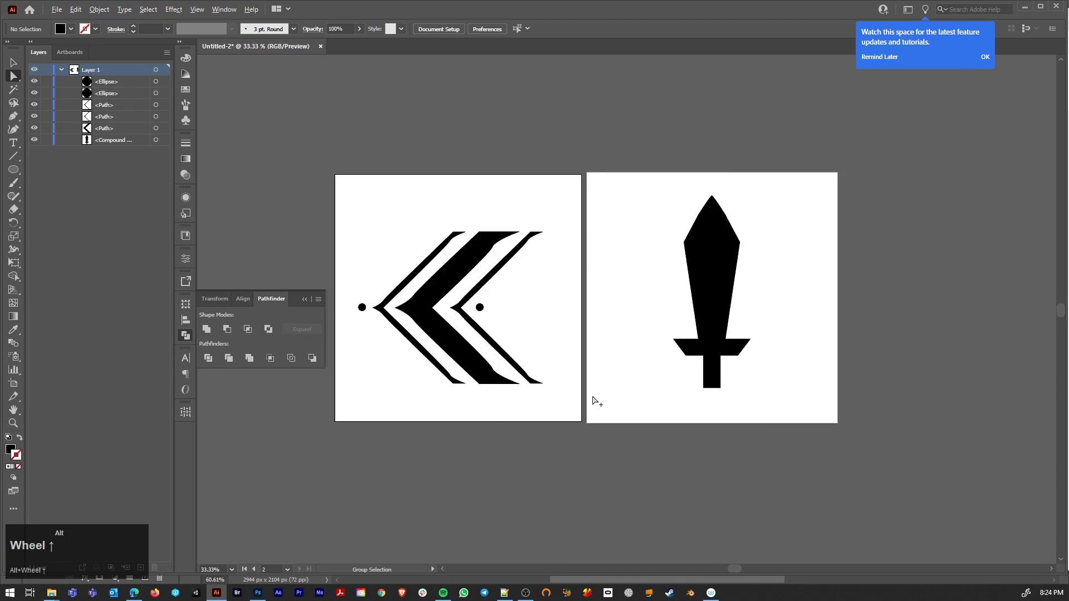
# Step: Copy the whole arrow icon, switch to Photoshop and paste it into the inventory screen as a shape layer
pyautogui.scroll(-2, 595, 401)
pyautogui.press('space')
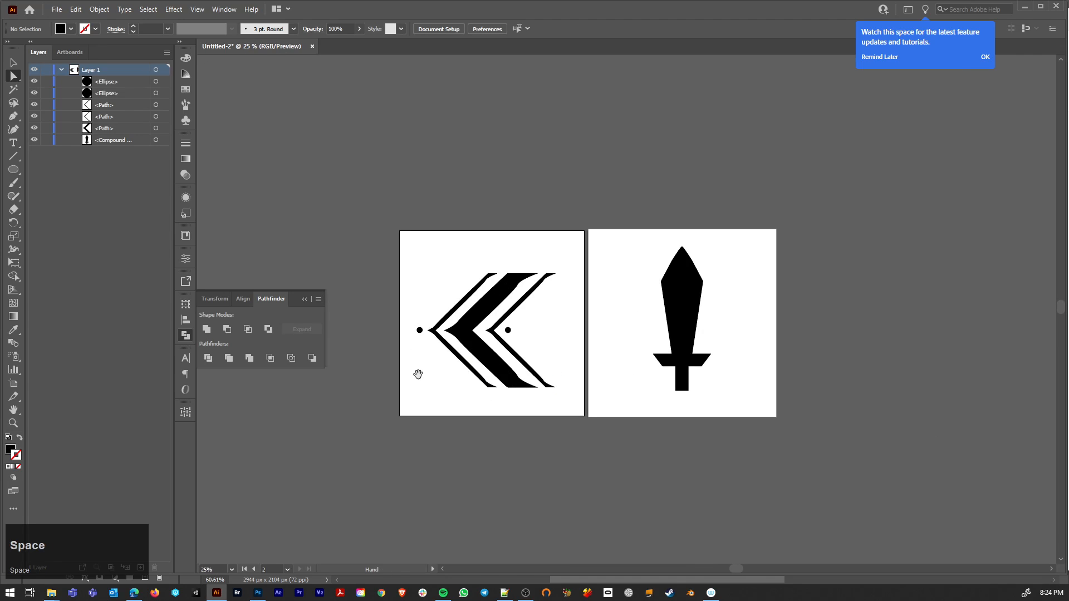
pyautogui.moveTo(418, 374); pyautogui.dragTo(518, 468)
pyautogui.moveTo(497, 325); pyautogui.dragTo(670, 502)
pyautogui.hotkey('ctrl', 'c')
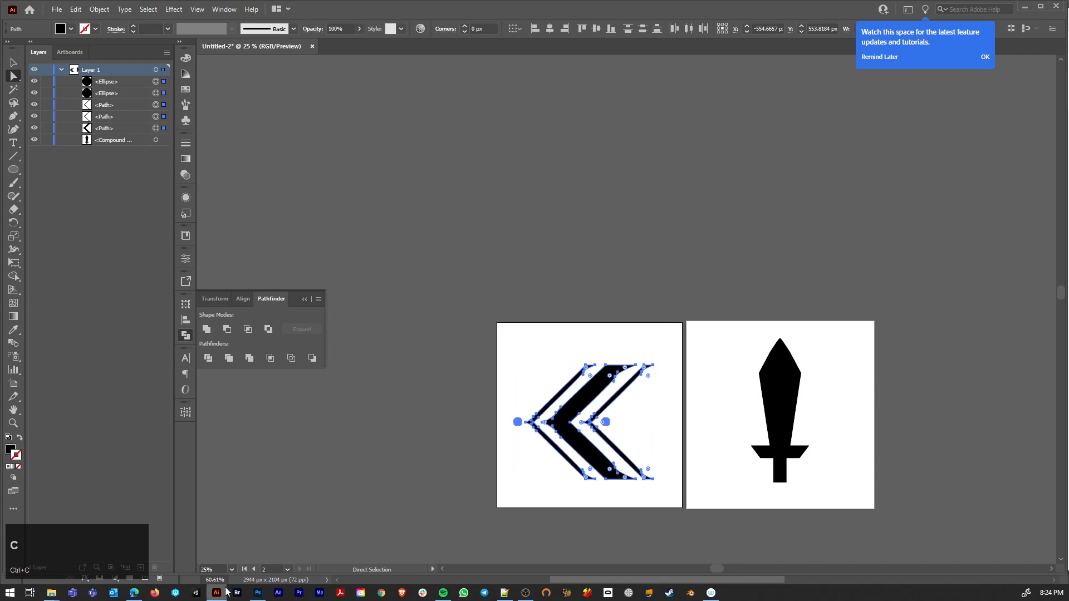
pyautogui.click(258, 594)
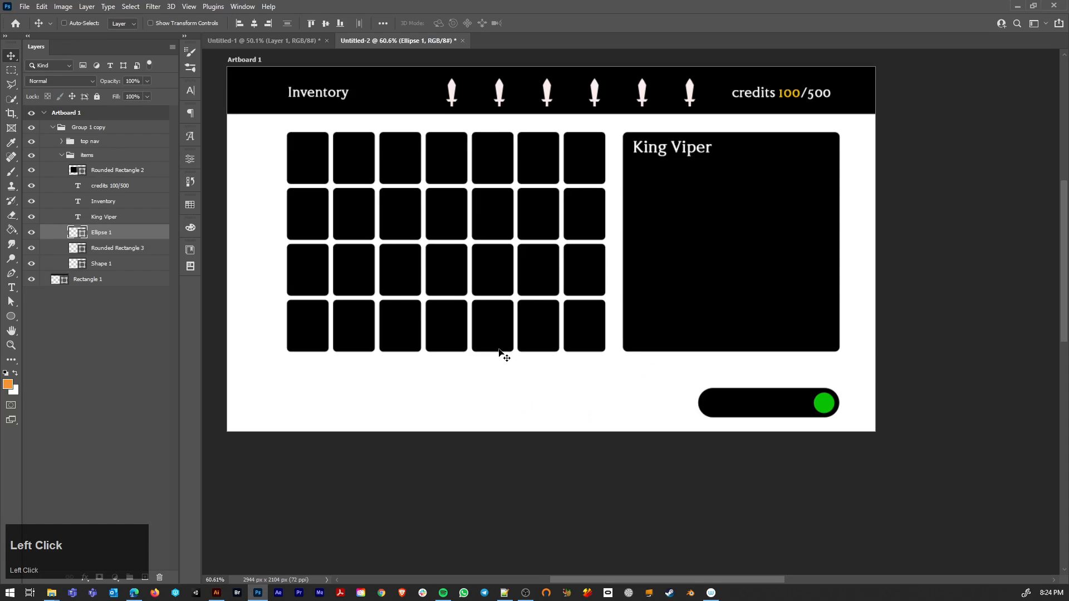
pyautogui.hotkey('ctrl', 'v')
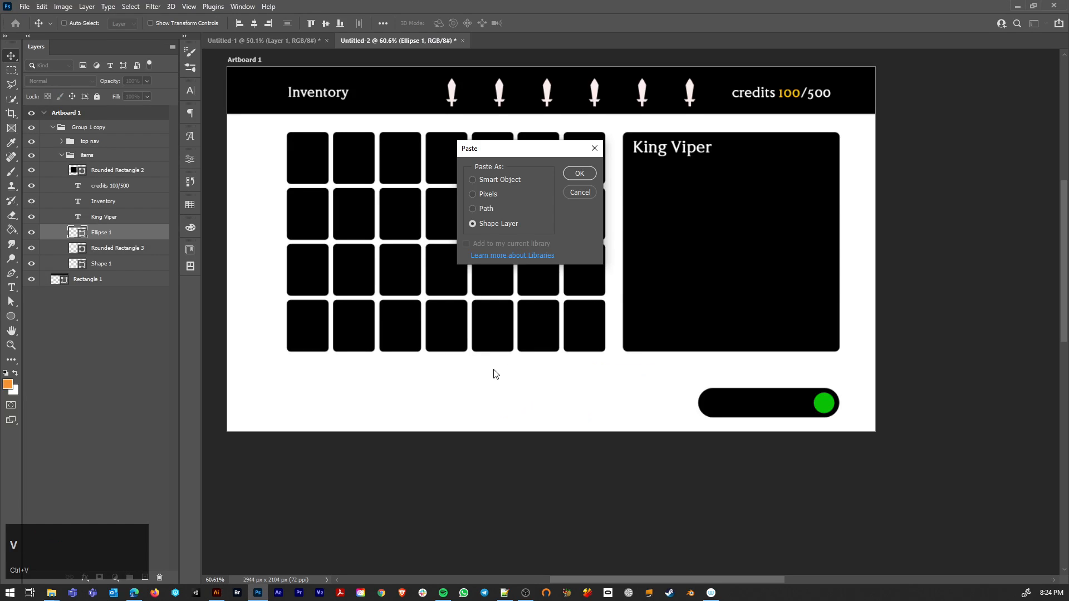
pyautogui.click(581, 175)
# Step: Scale the pasted arrow down to a small icon and place it in the white margin left of the item grid
pyautogui.hotkey('ctrl', 't')
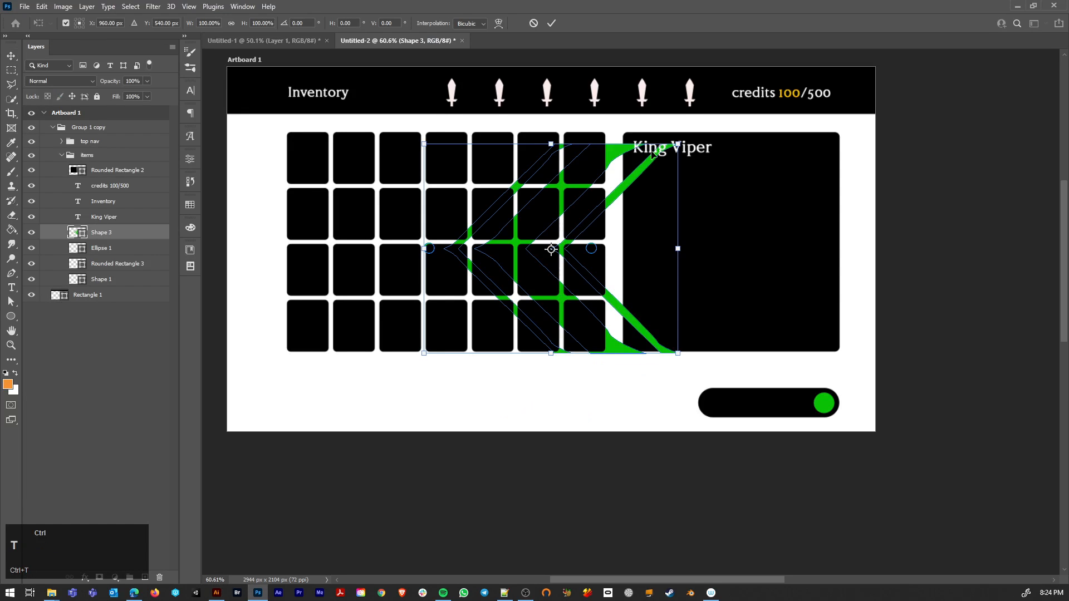
pyautogui.moveTo(681, 144); pyautogui.dragTo(861, 236)
pyautogui.press('Return')
# Step: Duplicate the small arrow into the margin right of the King Viper panel and flip the copy horizontally
pyautogui.hotkey('ctrl', 't')
pyautogui.rightClick(861, 235)
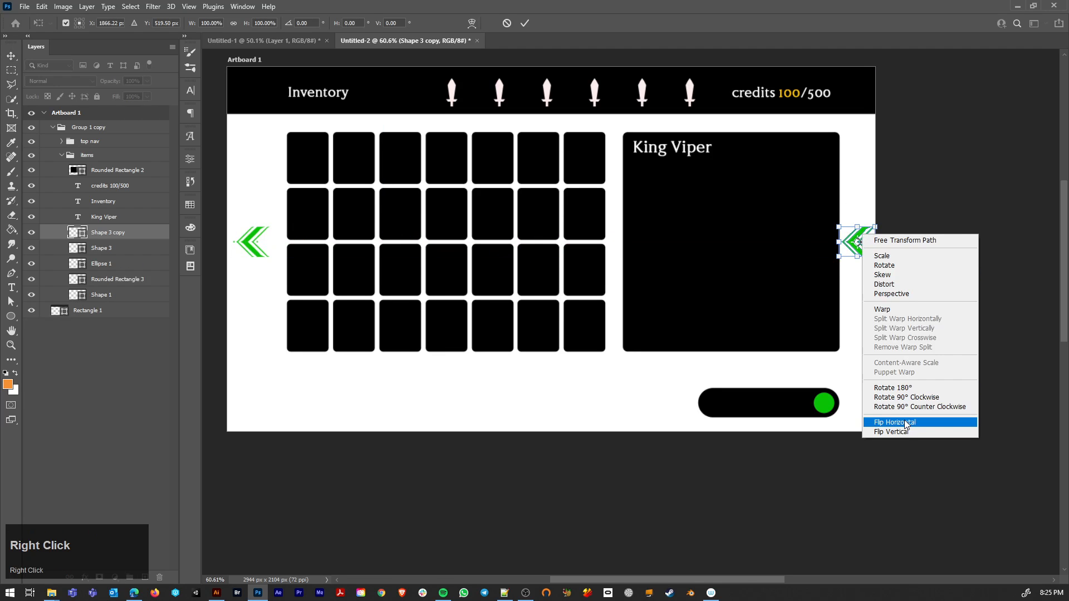
pyautogui.click(906, 423)
pyautogui.press('Return')
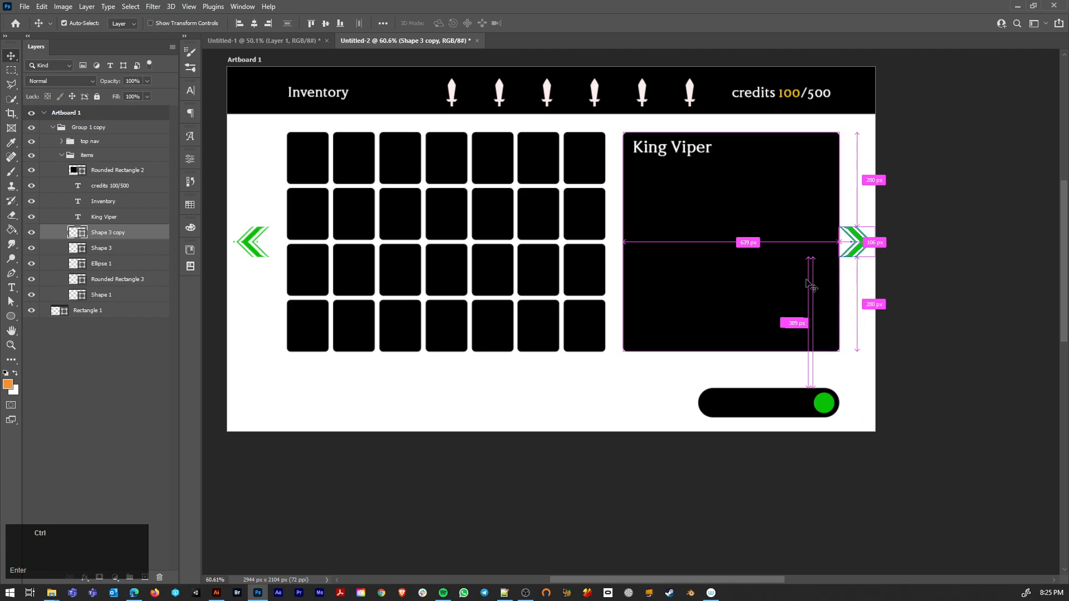
# Step: Narrow the King Viper panel by moving its right edge inward, leaving a gap before the right arrow
pyautogui.keyDown('ctrl'); pyautogui.click(802, 258); pyautogui.keyUp('ctrl')
pyautogui.press('a')
pyautogui.moveTo(863, 131); pyautogui.dragTo(812, 355)
pyautogui.click(857, 355)
pyautogui.press('v')
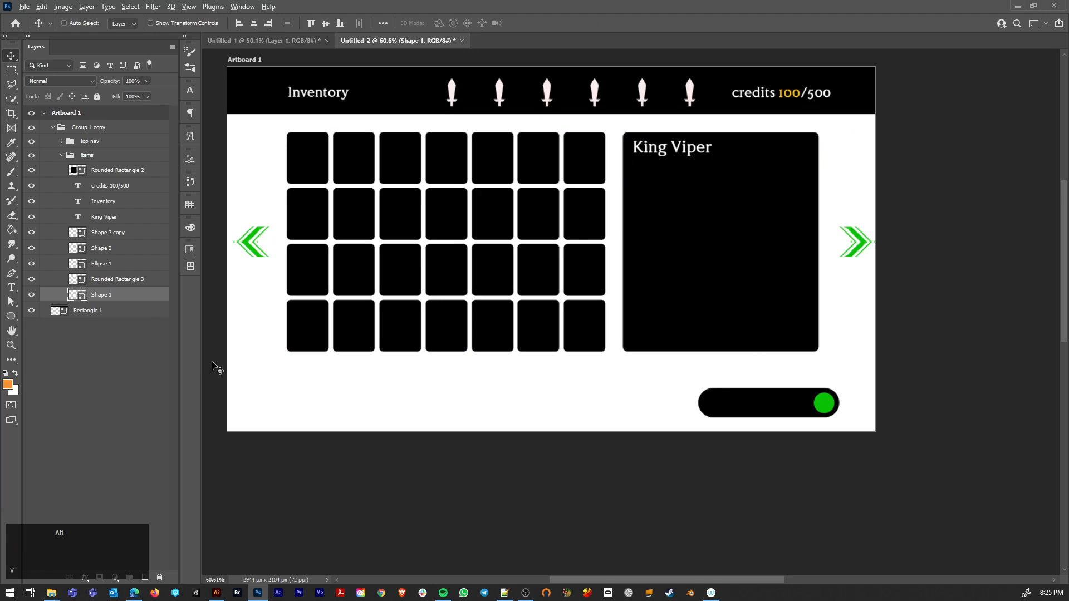
# Step: Show the rulers and add vertical guides at the item grid's left edge (177 px) and the King Viper panel's right edge
pyautogui.scroll(-1, 217, 366)
pyautogui.moveTo(304, 322); pyautogui.dragTo(422, 366)
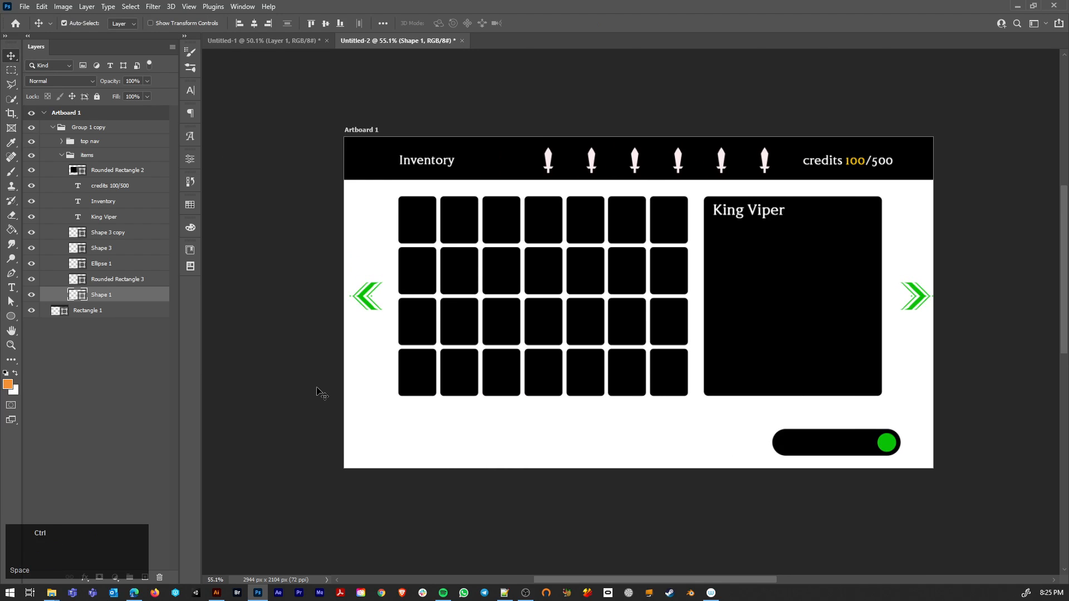
pyautogui.hotkey('ctrl', 'r')
pyautogui.moveTo(207, 398); pyautogui.dragTo(408, 399)
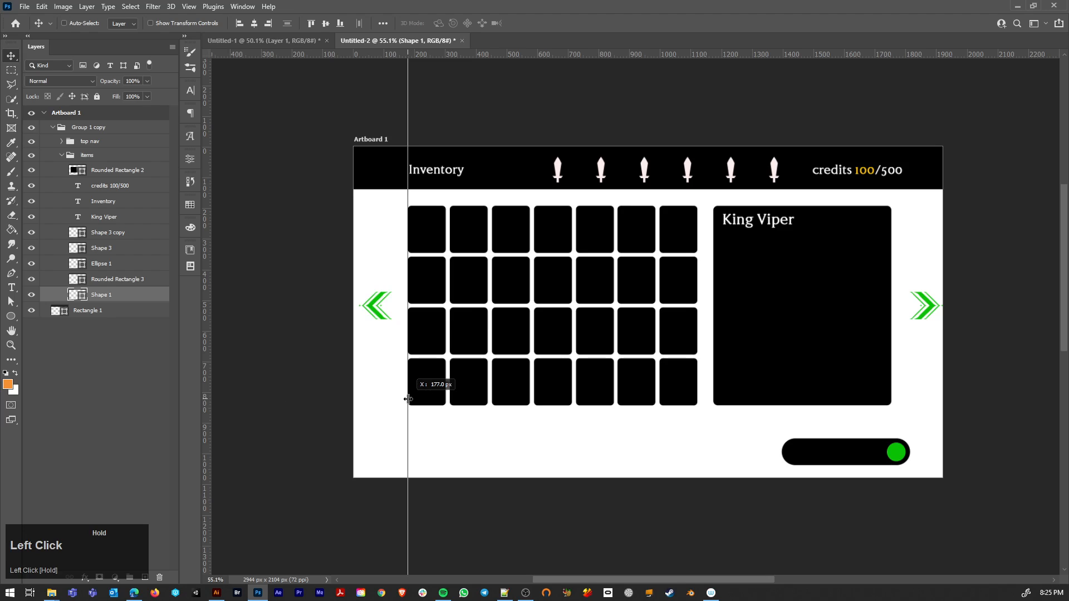
pyautogui.moveTo(408, 399); pyautogui.dragTo(408, 399)
pyautogui.moveTo(209, 383); pyautogui.dragTo(893, 451)
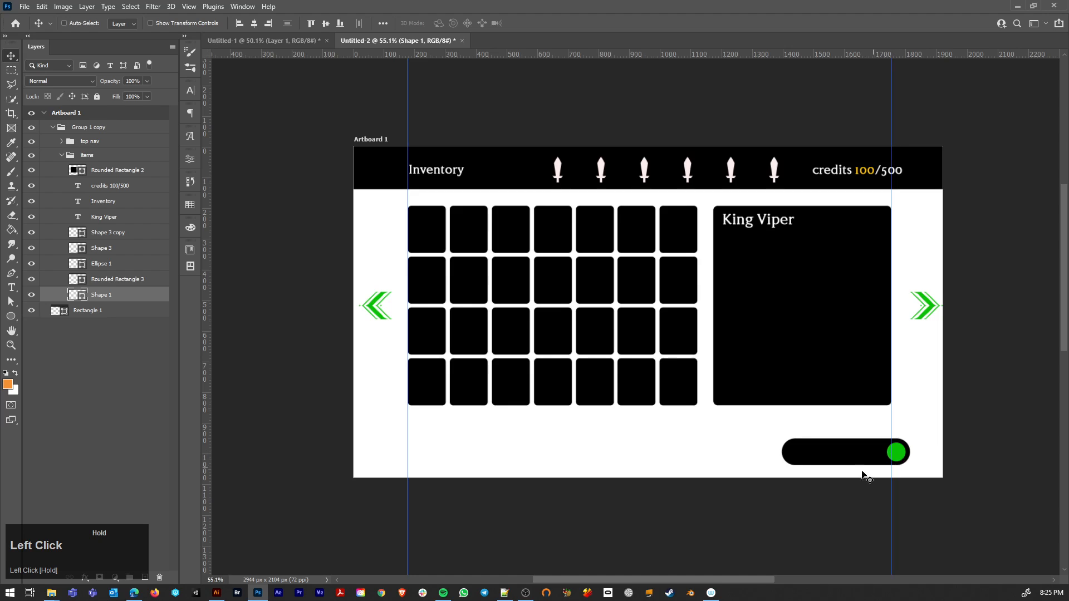
# Step: Try to move the black toggle bar alone so its right end meets the right vertical guide
pyautogui.press('v')
pyautogui.keyDown('ctrl'); pyautogui.click(968, 436); pyautogui.keyUp('ctrl')
pyautogui.keyDown('ctrl'); pyautogui.click(870, 452); pyautogui.keyUp('ctrl')
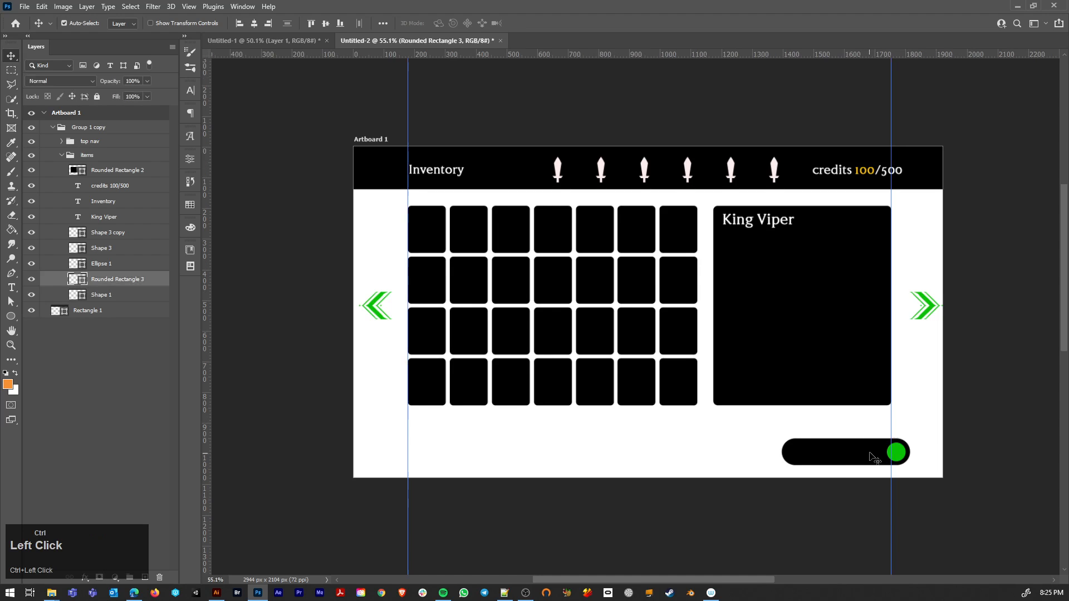
pyautogui.moveTo(901, 451); pyautogui.dragTo(882, 451)
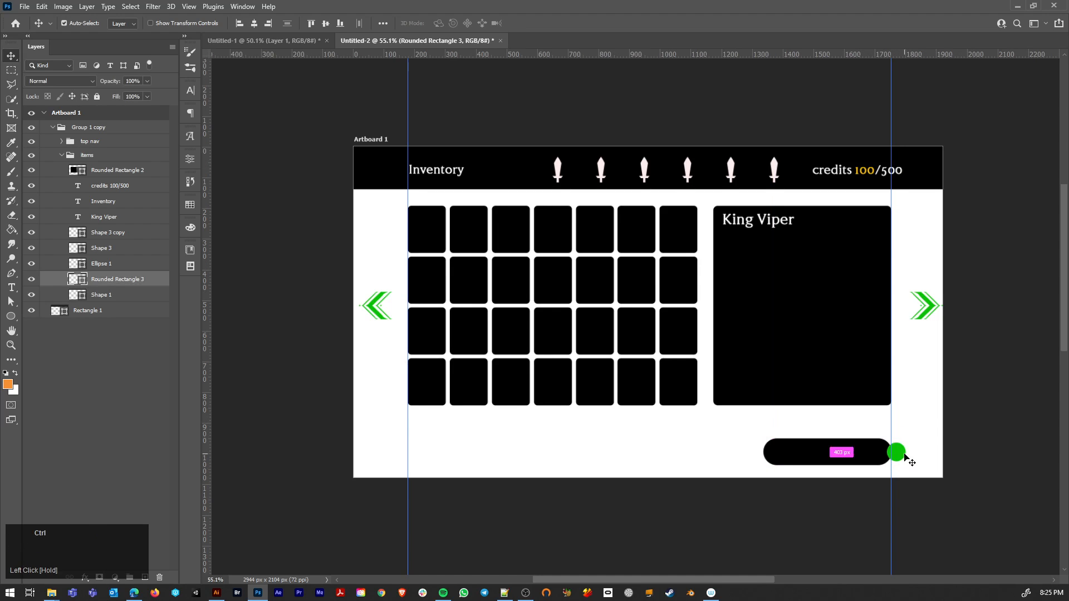
pyautogui.hotkey('ctrl', 'z')
# Step: Select the green circle and black toggle bar together and move them so the bar's right end meets the right guide, slightly higher up
pyautogui.keyDown('shift'); pyautogui.click(902, 453); pyautogui.keyUp('shift')
pyautogui.click(903, 454)
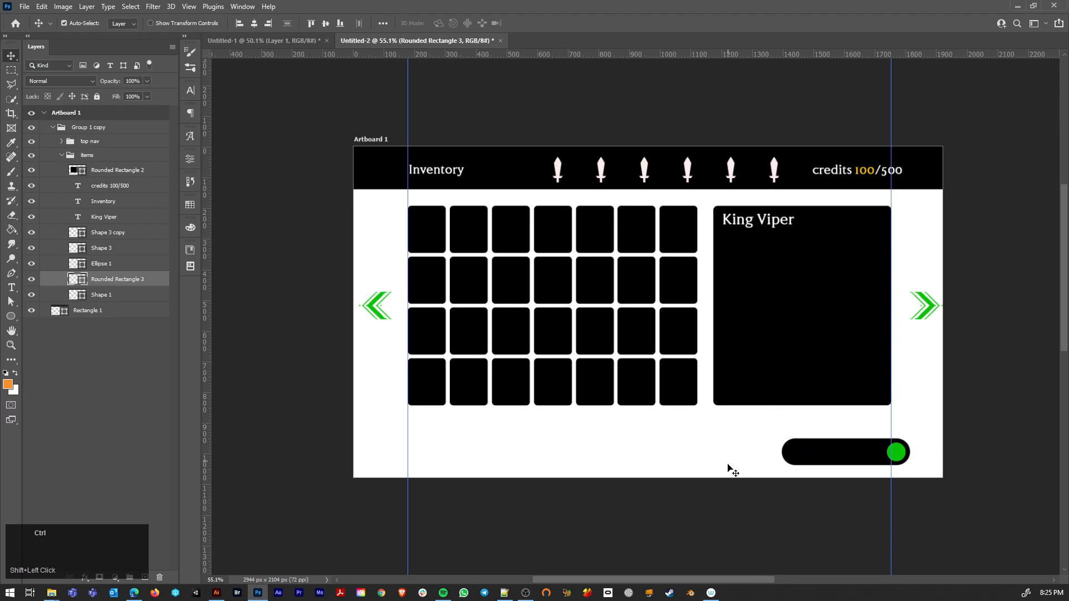
pyautogui.keyDown('ctrl'); pyautogui.click(918, 448); pyautogui.keyUp('ctrl')
pyautogui.keyDown('ctrl'); pyautogui.click(896, 457); pyautogui.keyUp('ctrl')
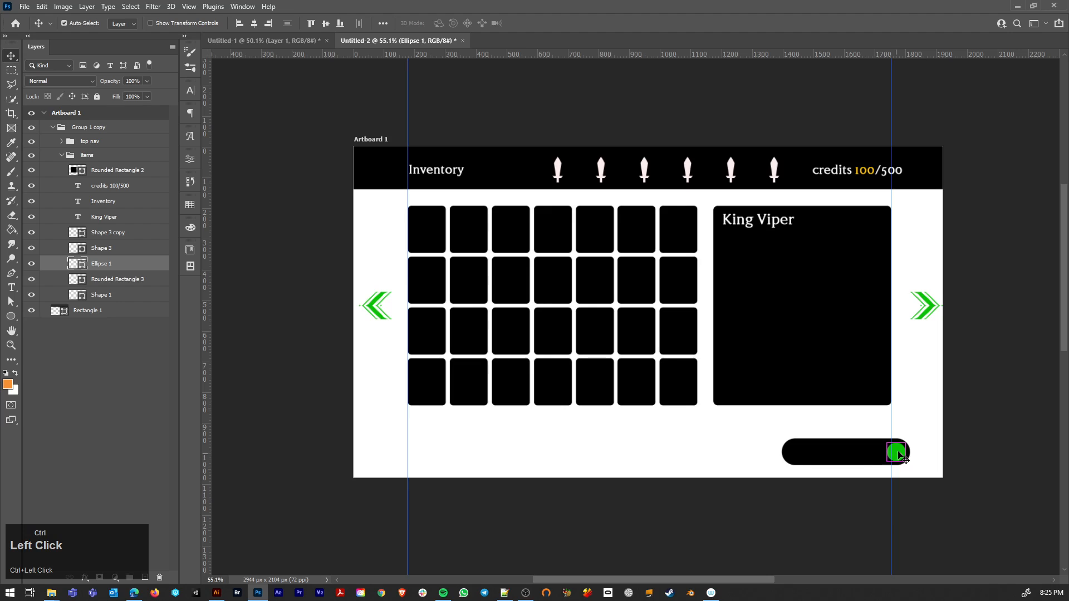
pyautogui.moveTo(864, 460); pyautogui.dragTo(817, 444)
pyautogui.hotkey('ctrl', 'z')
pyautogui.keyDown('shift'); pyautogui.click(829, 459); pyautogui.keyUp('shift')
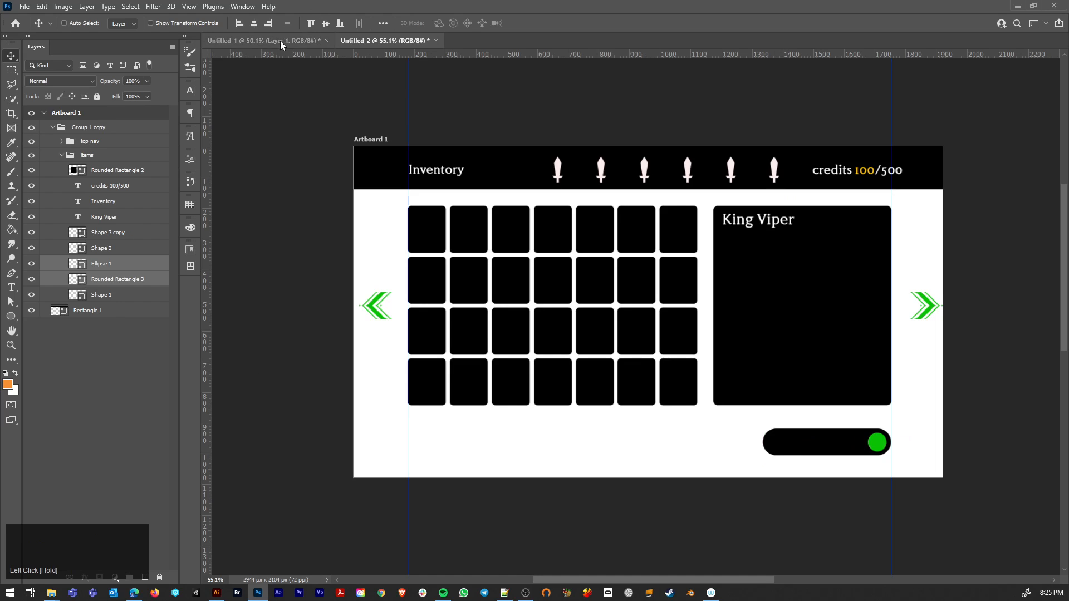
# Step: Add horizontal guides just below the item grid and along the lower edge of the black header bar
pyautogui.moveTo(276, 55); pyautogui.dragTo(306, 416)
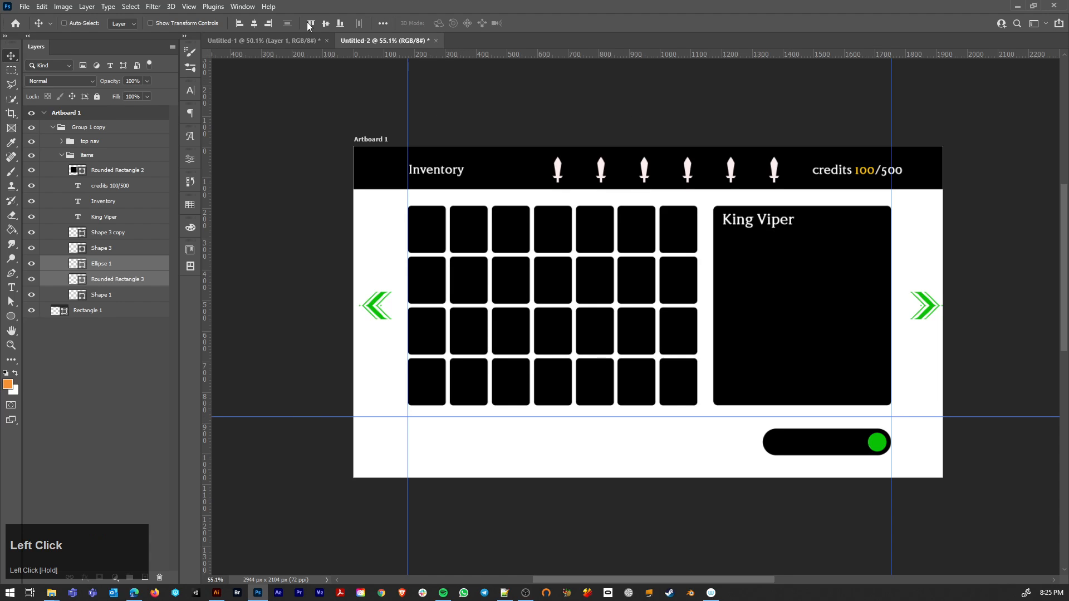
pyautogui.moveTo(299, 54); pyautogui.dragTo(296, 190)
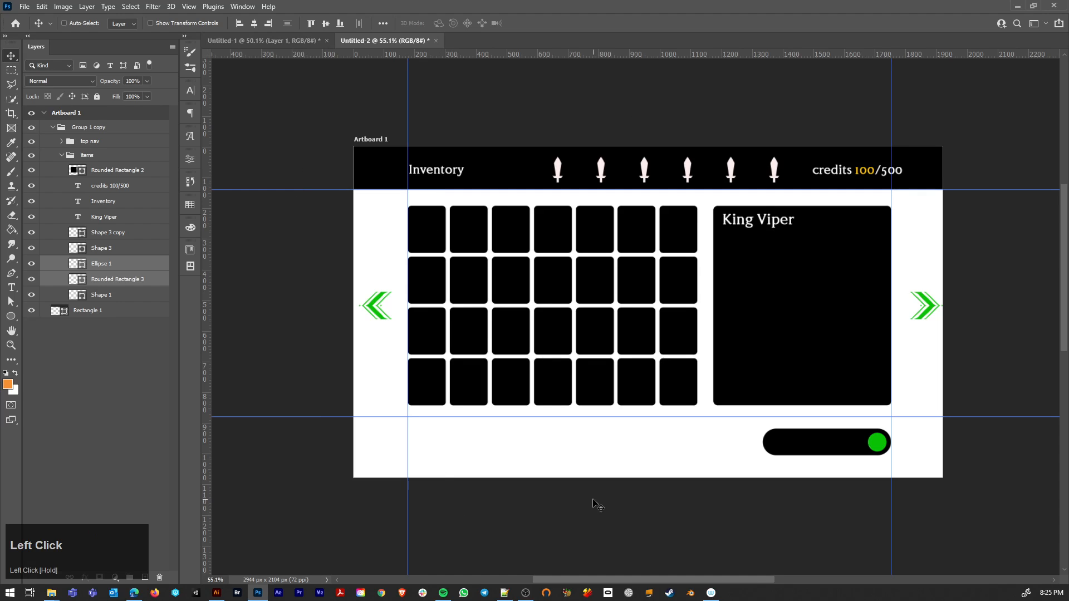
# Step: Duplicate the toggle bar with its green circle to the lower left of the artboard, aligned with the left guide
pyautogui.click(768, 451)
pyautogui.moveTo(804, 442); pyautogui.dragTo(448, 446)
pyautogui.keyDown('ctrl'); pyautogui.click(594, 440); pyautogui.keyUp('ctrl')
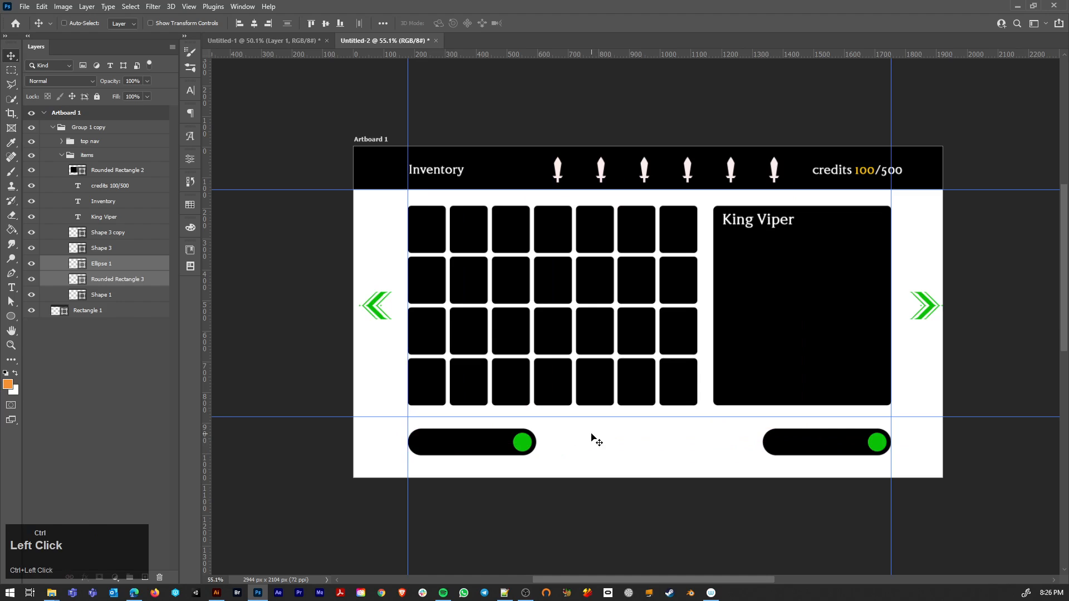
# Step: Move the copied green circle out of its bar to the left guide and place the black bar just right of it
pyautogui.keyDown('ctrl'); pyautogui.click(528, 446); pyautogui.keyUp('ctrl')
pyautogui.moveTo(529, 446); pyautogui.dragTo(399, 446)
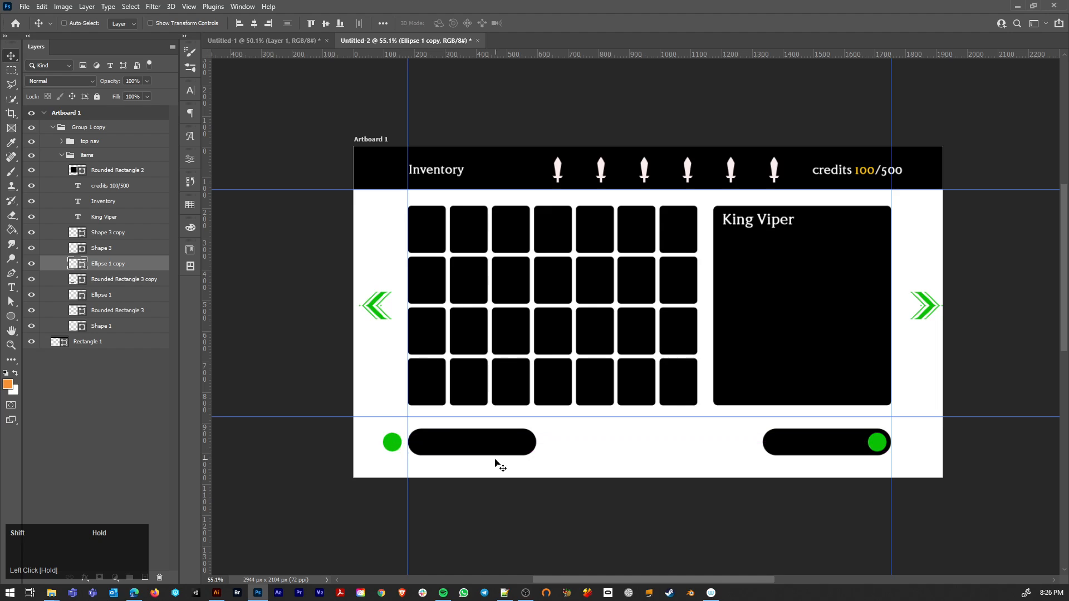
pyautogui.keyDown('ctrl'); pyautogui.click(445, 447); pyautogui.keyUp('ctrl')
pyautogui.moveTo(475, 441); pyautogui.dragTo(522, 442)
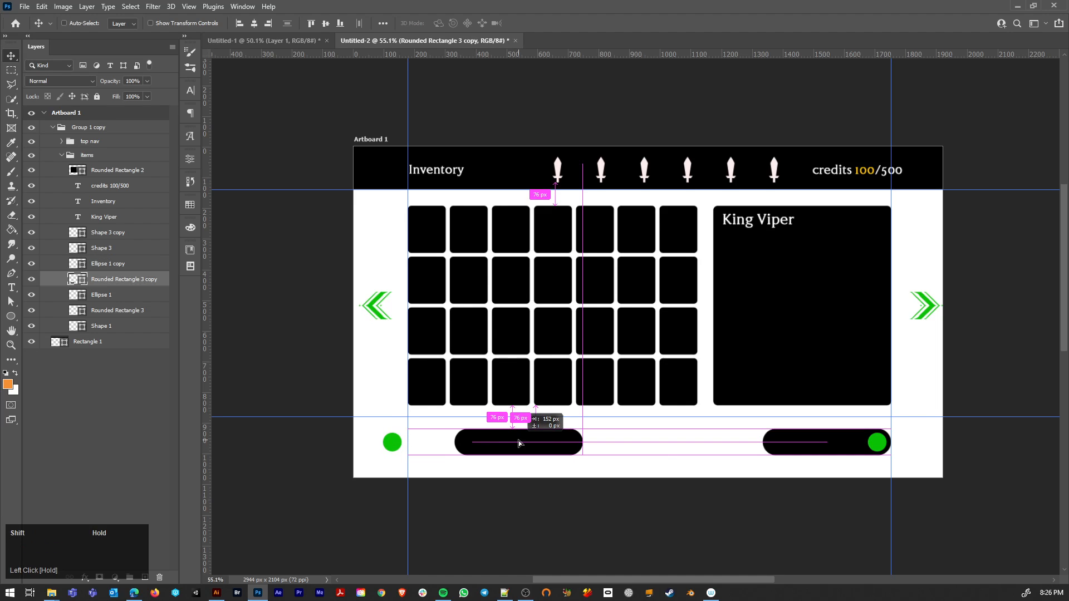
pyautogui.keyDown('ctrl'); pyautogui.click(393, 447); pyautogui.keyUp('ctrl')
pyautogui.moveTo(393, 448); pyautogui.dragTo(420, 447)
pyautogui.keyDown('ctrl'); pyautogui.click(546, 444); pyautogui.keyUp('ctrl')
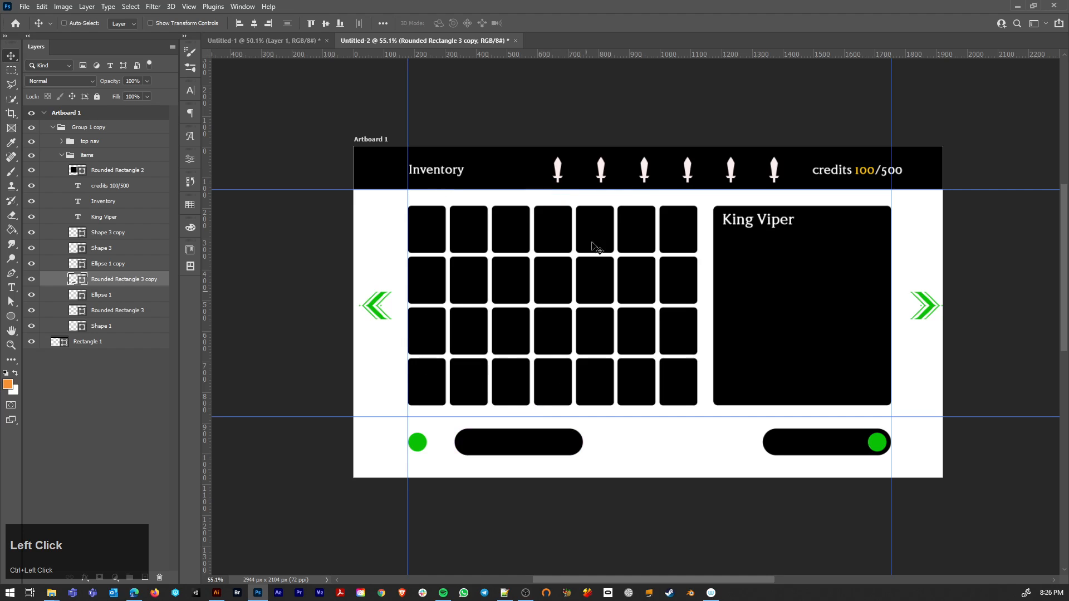
pyautogui.moveTo(552, 442); pyautogui.dragTo(537, 443)
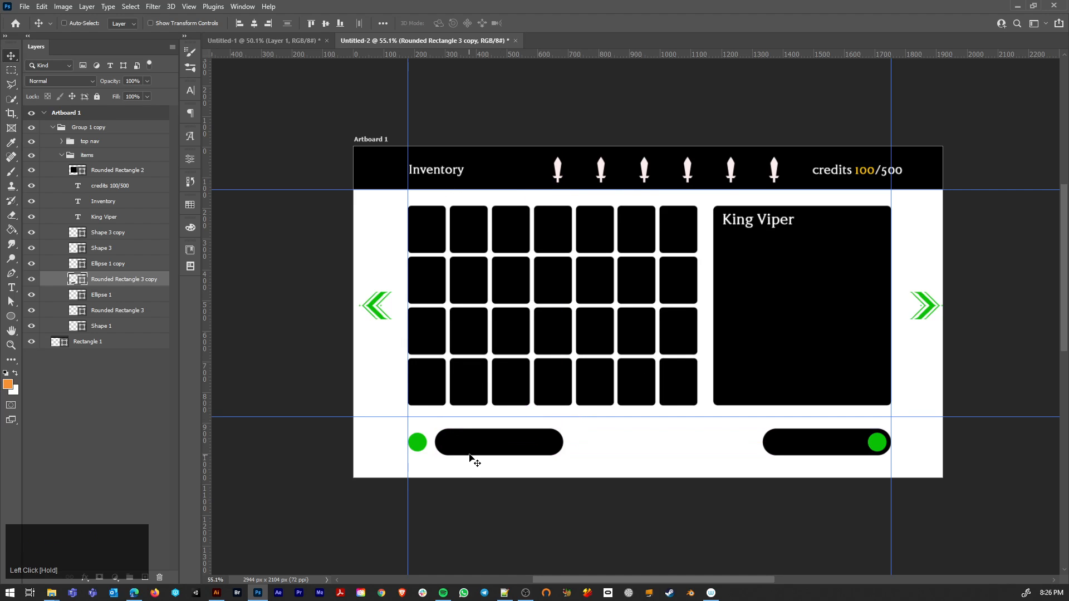
# Step: Shorten the copied black bar to a small pill by moving its right end points inward
pyautogui.keyDown('ctrl'); pyautogui.click(488, 444); pyautogui.keyUp('ctrl')
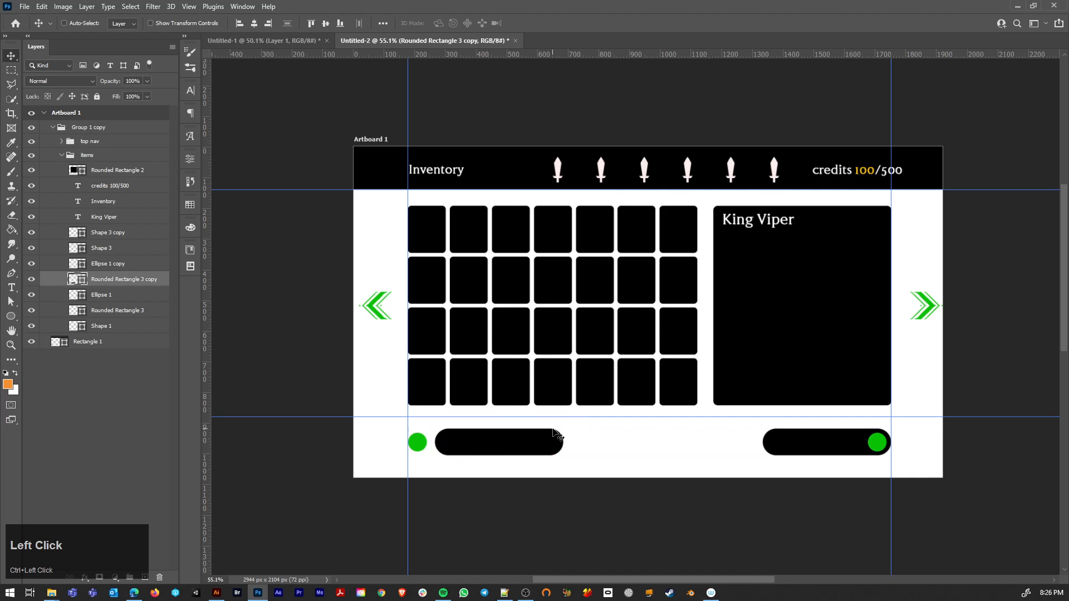
pyautogui.press('a')
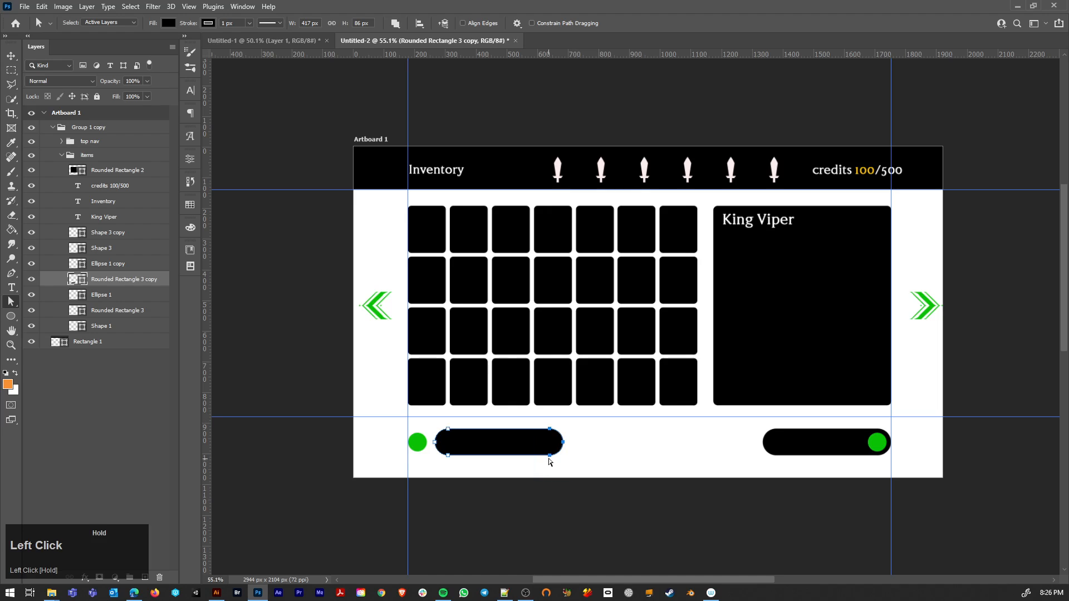
pyautogui.moveTo(550, 457); pyautogui.dragTo(460, 463)
pyautogui.press('v')
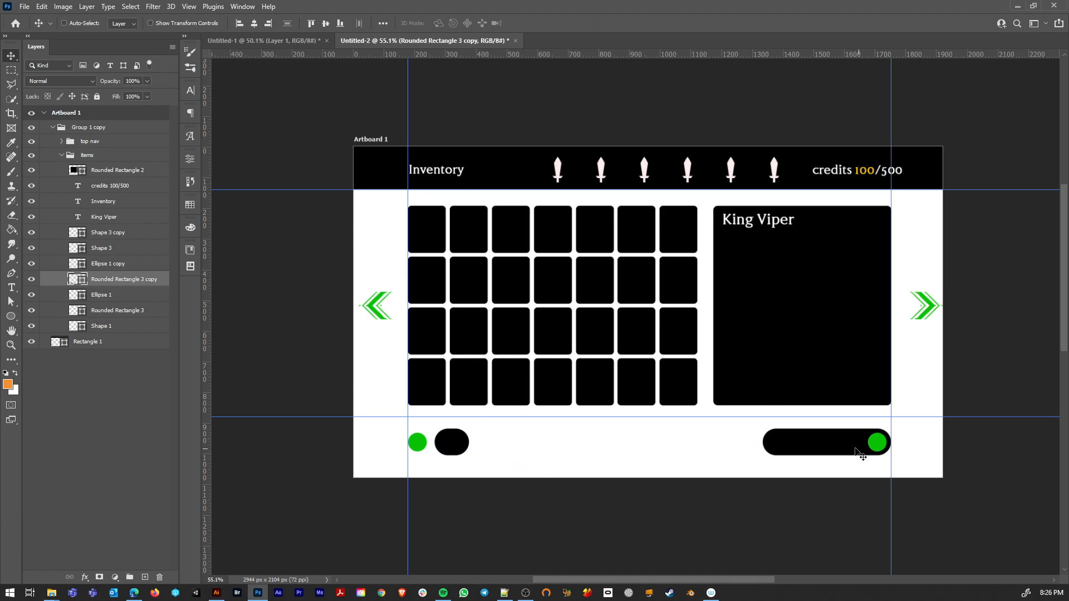
# Step: Move the small black pill to the left guide and delete the copied green circle
pyautogui.keyDown('alt'); pyautogui.scroll(1, 843, 451); pyautogui.keyUp('alt')
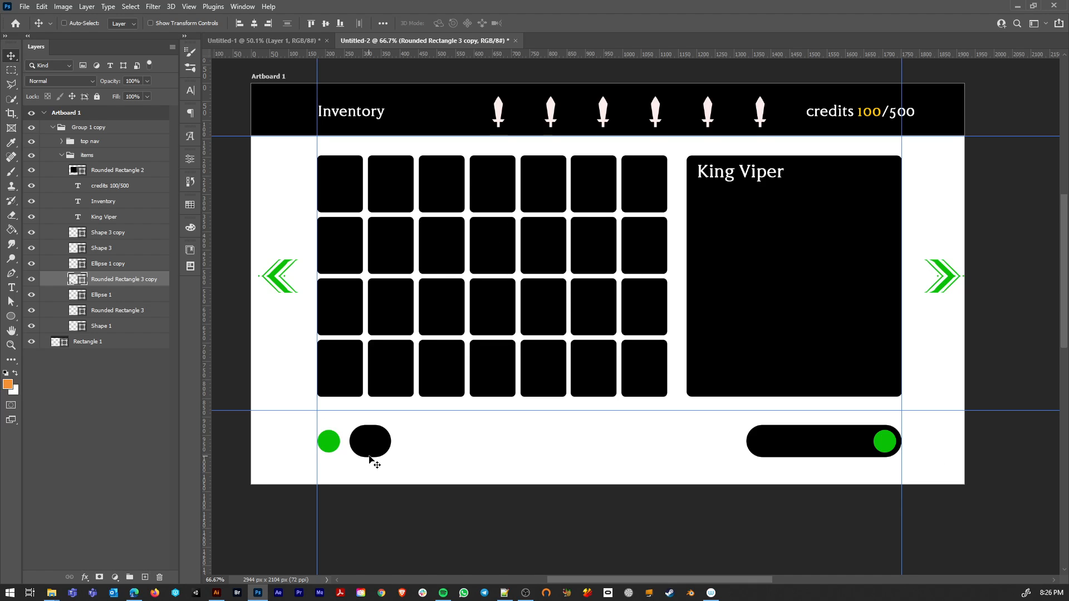
pyautogui.moveTo(376, 443); pyautogui.dragTo(352, 442)
pyautogui.scroll(4, 343, 446)
pyautogui.hotkey('ctrl', 'z')
pyautogui.hotkey('ctrl', 'z')
pyautogui.keyDown('ctrl'); pyautogui.click(322, 439); pyautogui.keyUp('ctrl')
pyautogui.press('Delete')
# Step: Shorten the small black pill to a near circle about 89 px wide by moving its right end points inward
pyautogui.press('a')
pyautogui.press('capslock')
pyautogui.moveTo(376, 407); pyautogui.dragTo(331, 464)
pyautogui.click(372, 439)
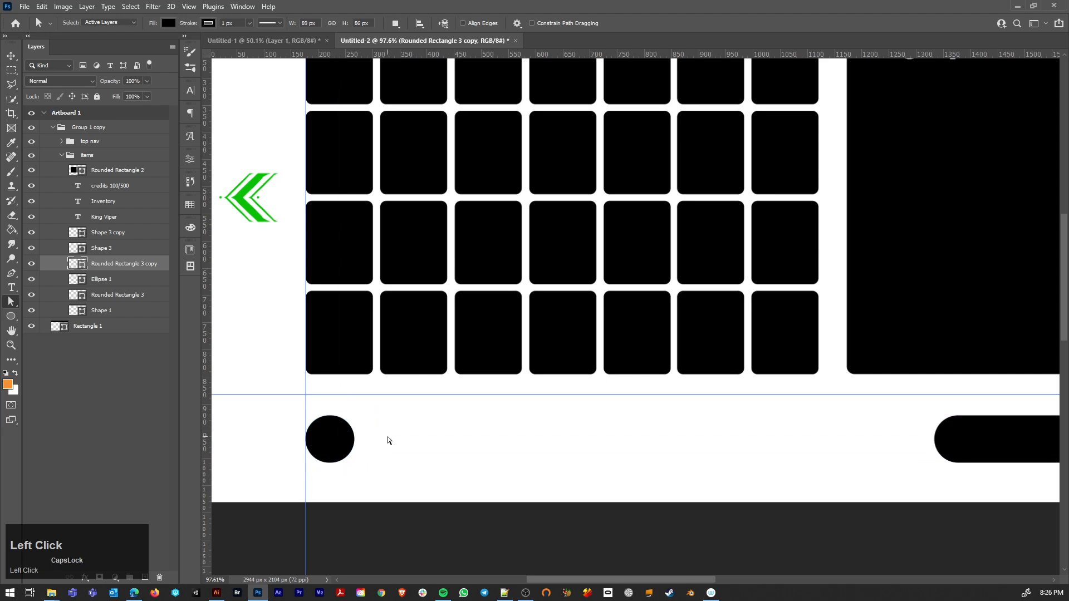
# Step: Widen the near-circular black shape to about 114 px by moving its right-hand path points outward
pyautogui.scroll(2, 330, 440)
pyautogui.scroll(2, 329, 439)
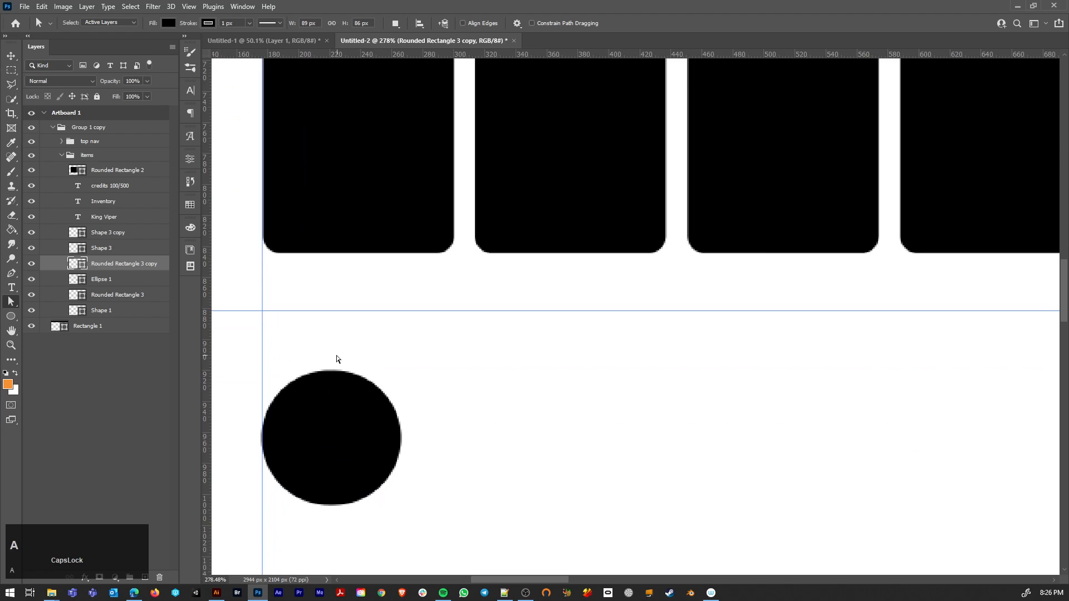
pyautogui.moveTo(329, 353); pyautogui.dragTo(427, 541)
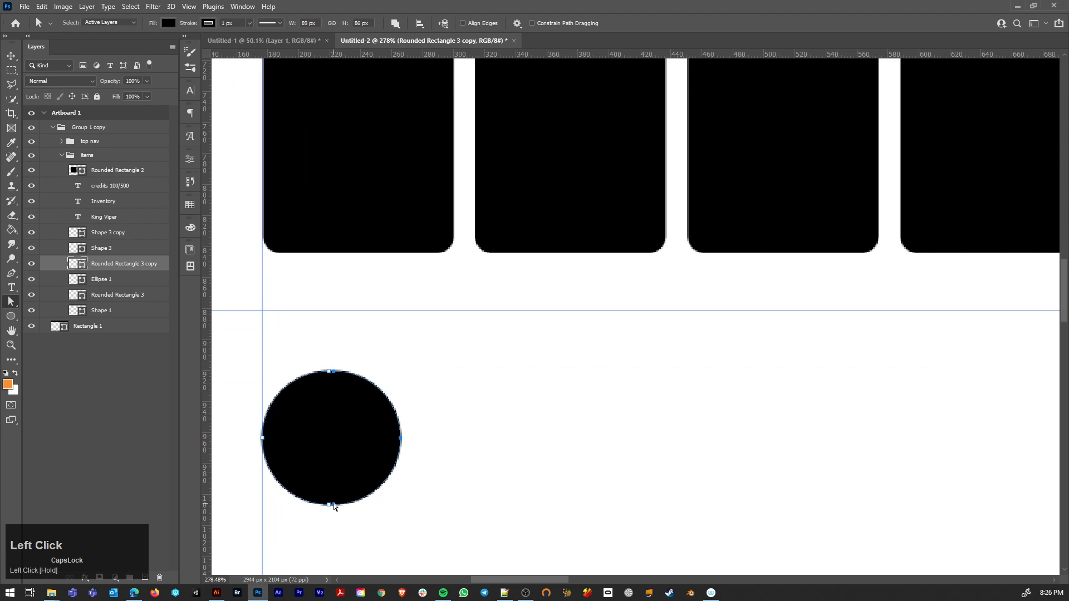
pyautogui.moveTo(333, 503); pyautogui.dragTo(372, 506)
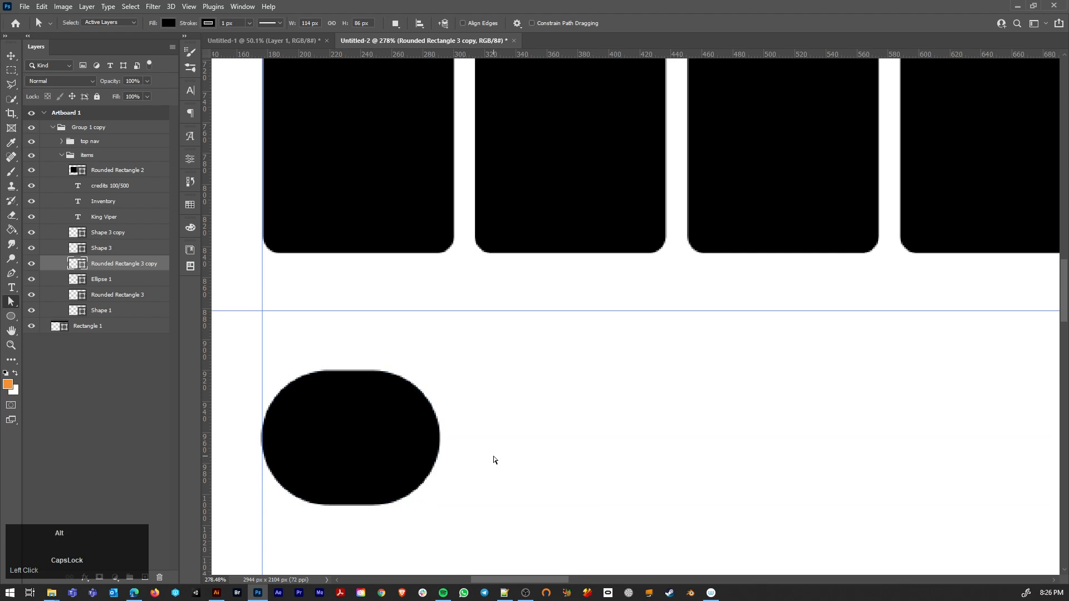
# Step: Draw an 86 px black circle with the Ellipse tool, overlapping the right end of the small pill
pyautogui.scroll(-4, 493, 458)
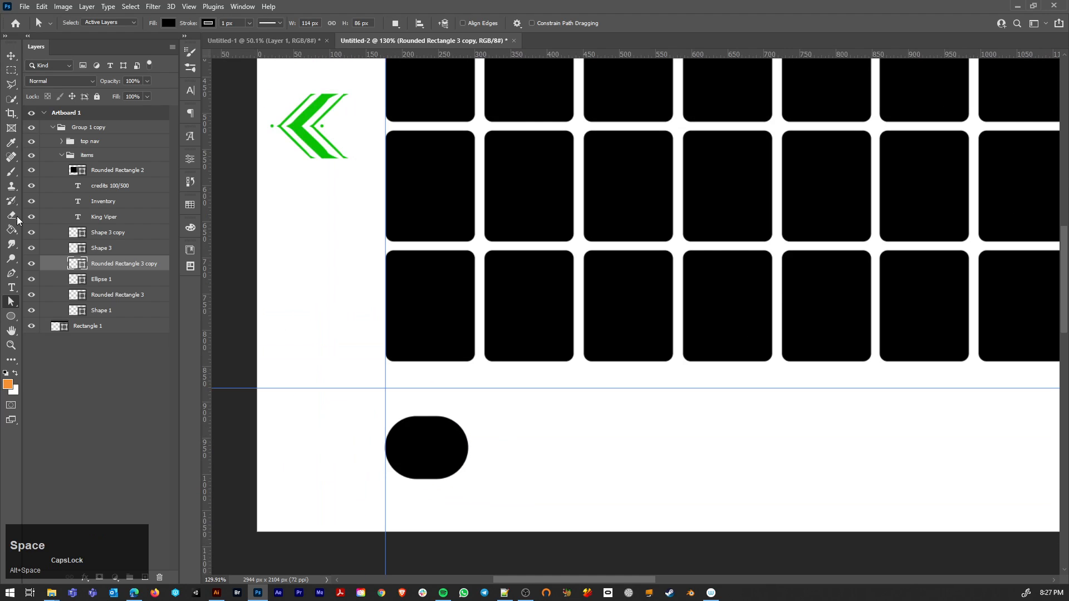
pyautogui.click(13, 317)
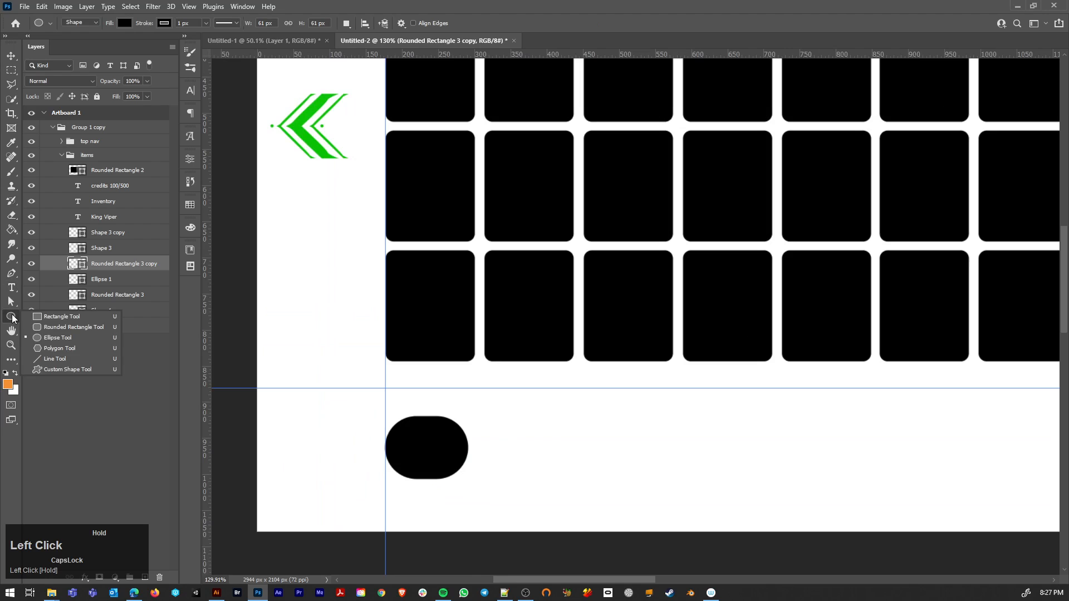
pyautogui.click(52, 338)
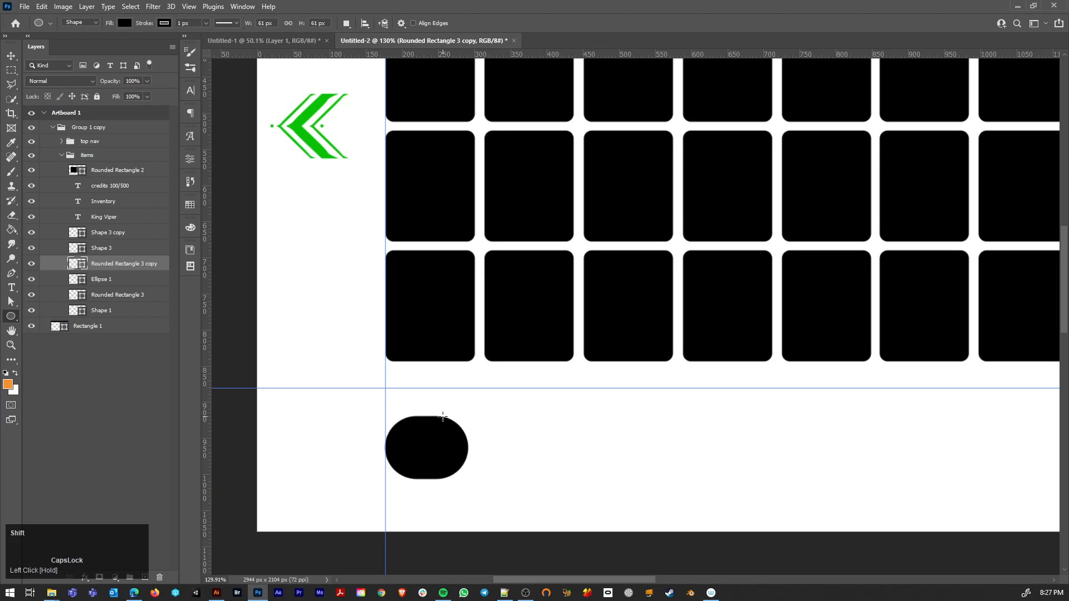
pyautogui.moveTo(443, 416); pyautogui.dragTo(524, 474)
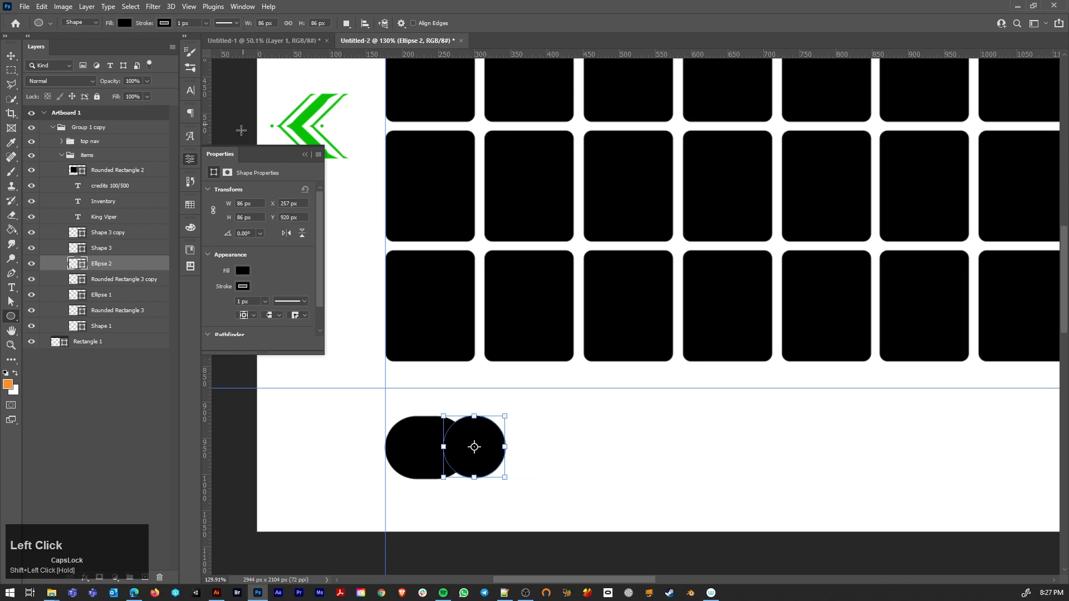
pyautogui.click(306, 154)
# Step: Place the new circle just left of the pill and move both shapes so the circle starts at the left guide
pyautogui.press('v')
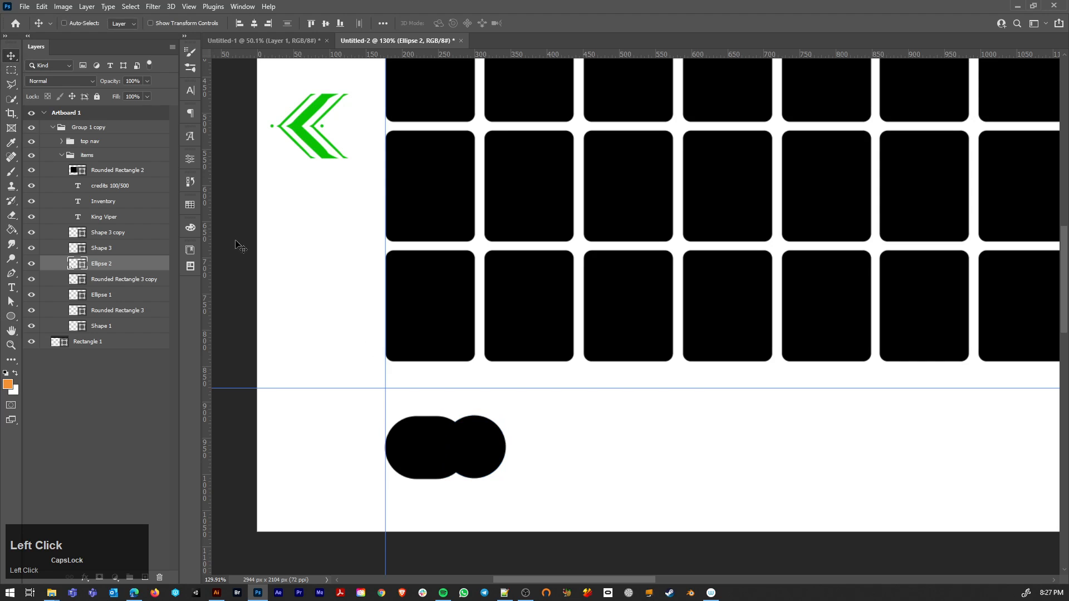
pyautogui.moveTo(493, 461); pyautogui.dragTo(362, 462)
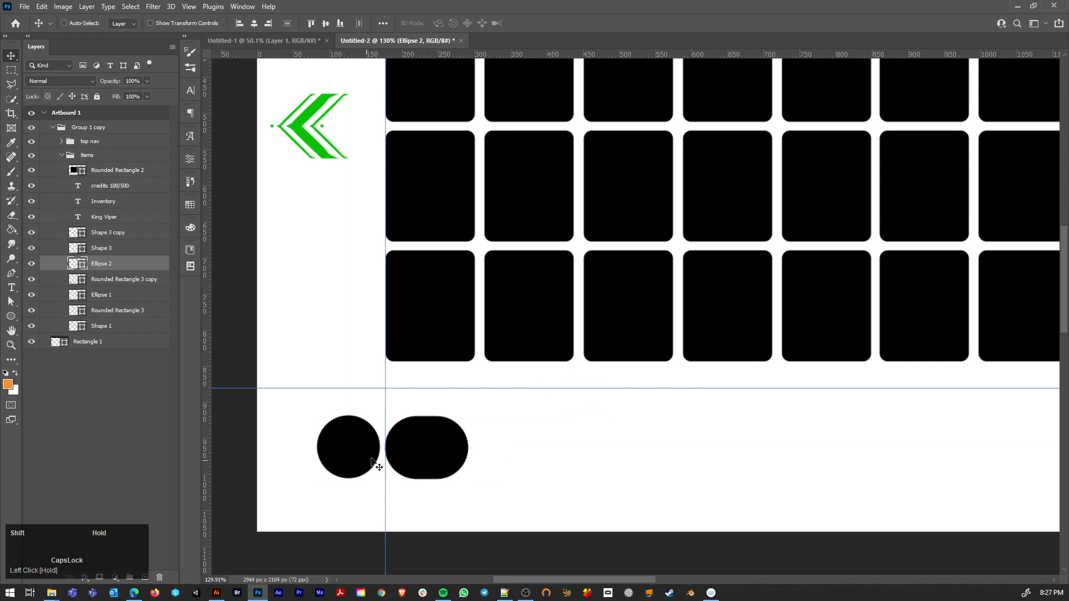
pyautogui.keyDown('shift'); pyautogui.click(424, 449); pyautogui.keyUp('shift')
pyautogui.moveTo(423, 446); pyautogui.dragTo(494, 446)
# Step: Lengthen the lower-left black pill into a longer bar by moving its right end points outward
pyautogui.scroll(-4, 607, 456)
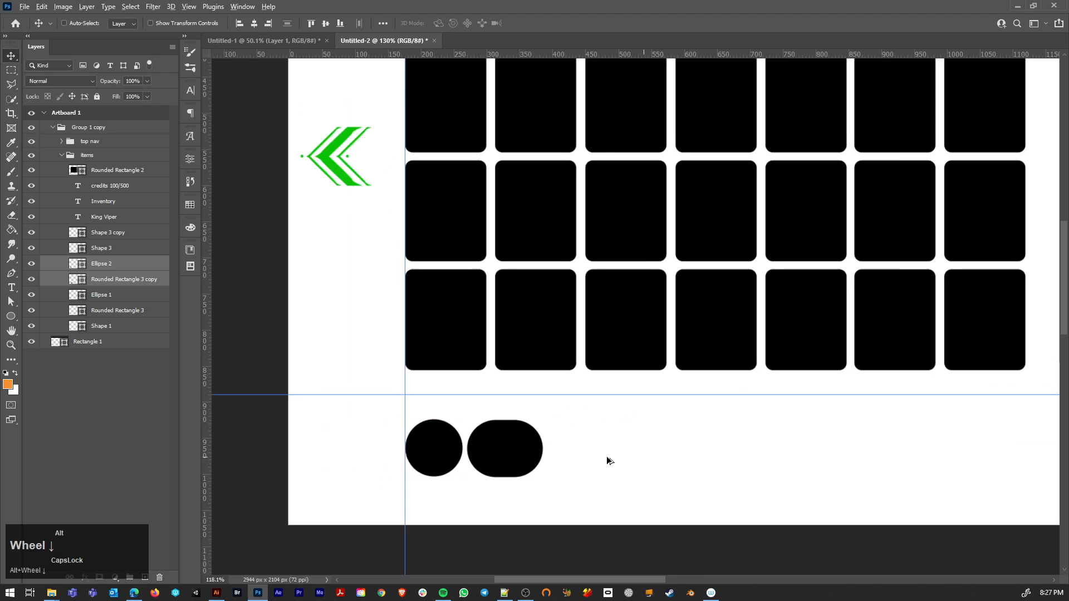
pyautogui.scroll(-1, 609, 460)
pyautogui.scroll(3, 609, 460)
pyautogui.press('a')
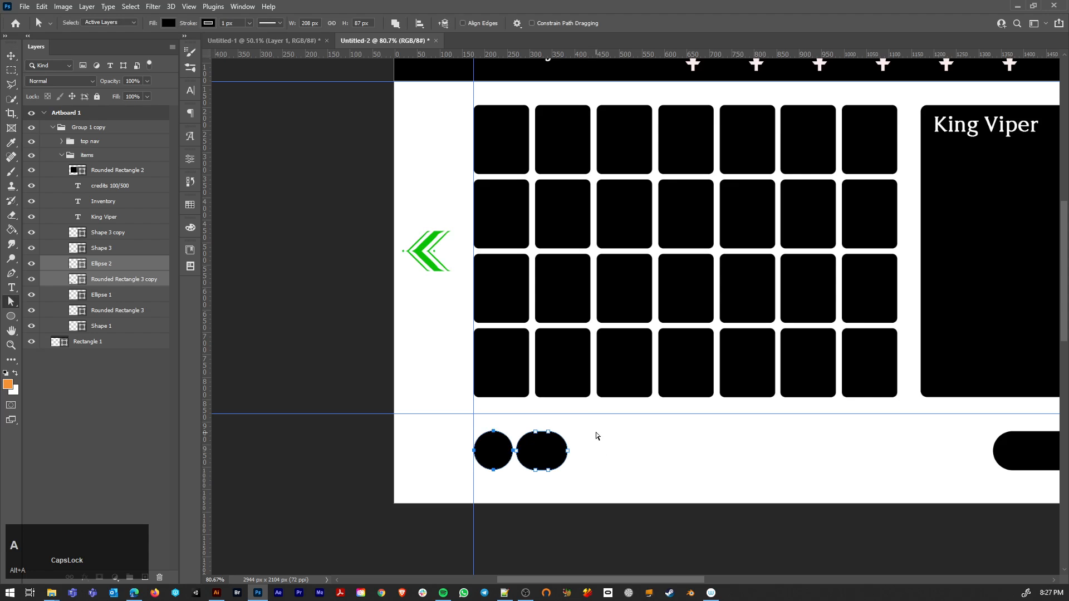
pyautogui.moveTo(589, 419); pyautogui.dragTo(499, 475)
pyautogui.scroll(-3, 663, 452)
pyautogui.press('space')
pyautogui.press('c')
pyautogui.click(444, 479)
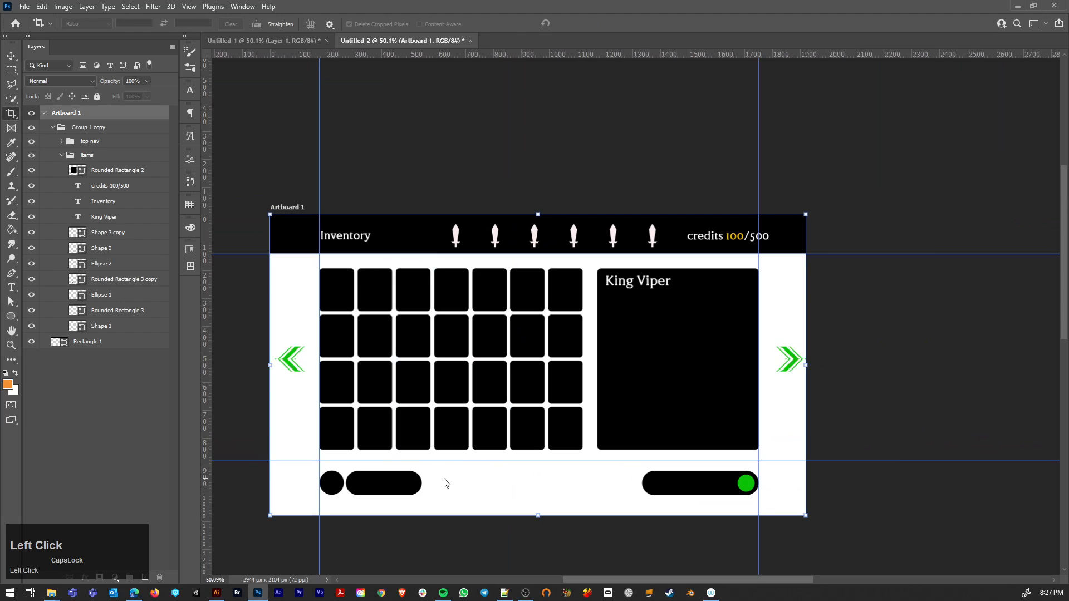
# Step: Shift the lower-left black bar slightly to the right to widen its gap from the circle
pyautogui.press('v')
pyautogui.keyDown('ctrl'); pyautogui.click(385, 484); pyautogui.keyUp('ctrl')
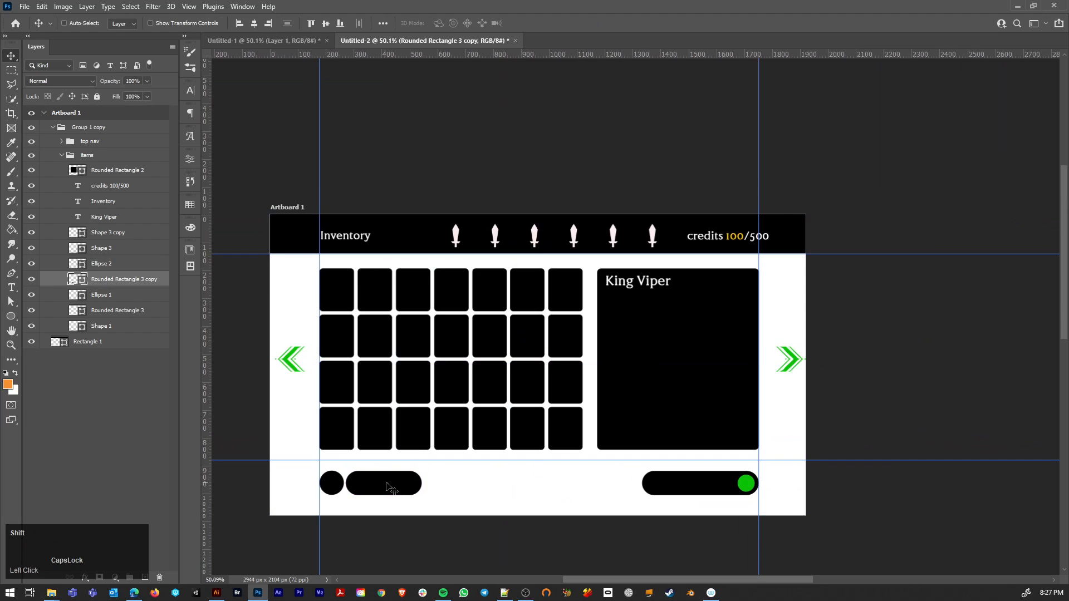
pyautogui.moveTo(385, 483); pyautogui.dragTo(390, 486)
pyautogui.scroll(4, 345, 482)
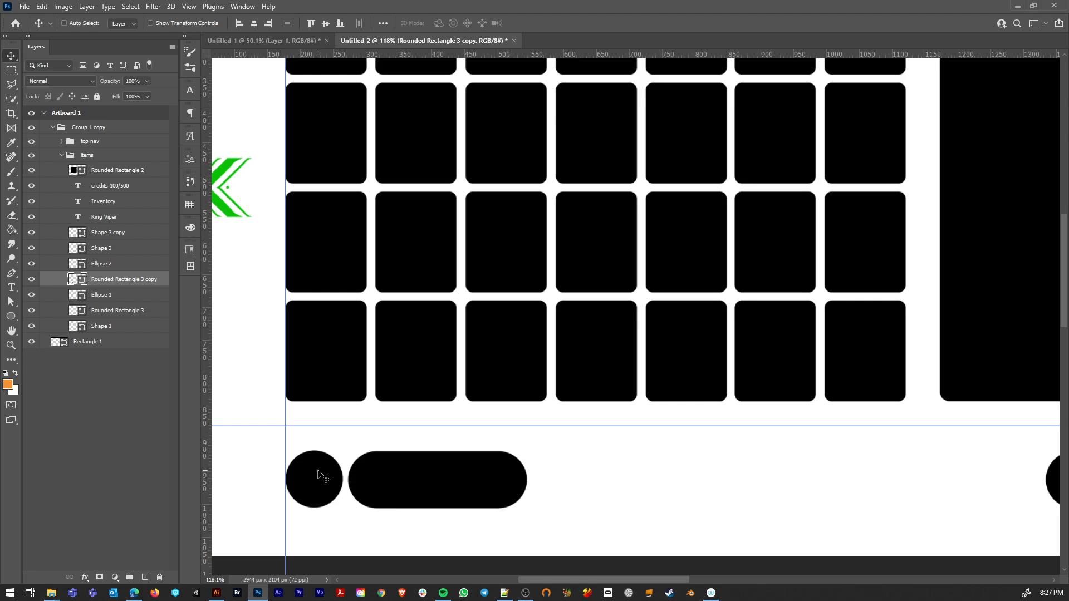
pyautogui.keyDown('alt'); pyautogui.scroll(-4, 613, 462); pyautogui.keyUp('alt')
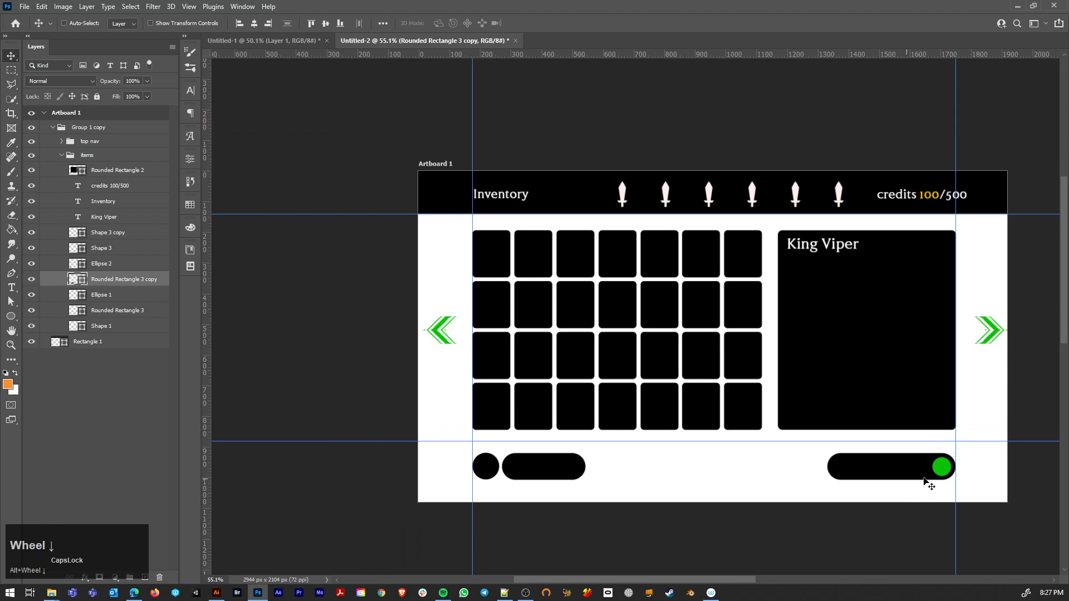
pyautogui.moveTo(540, 471); pyautogui.dragTo(541, 471)
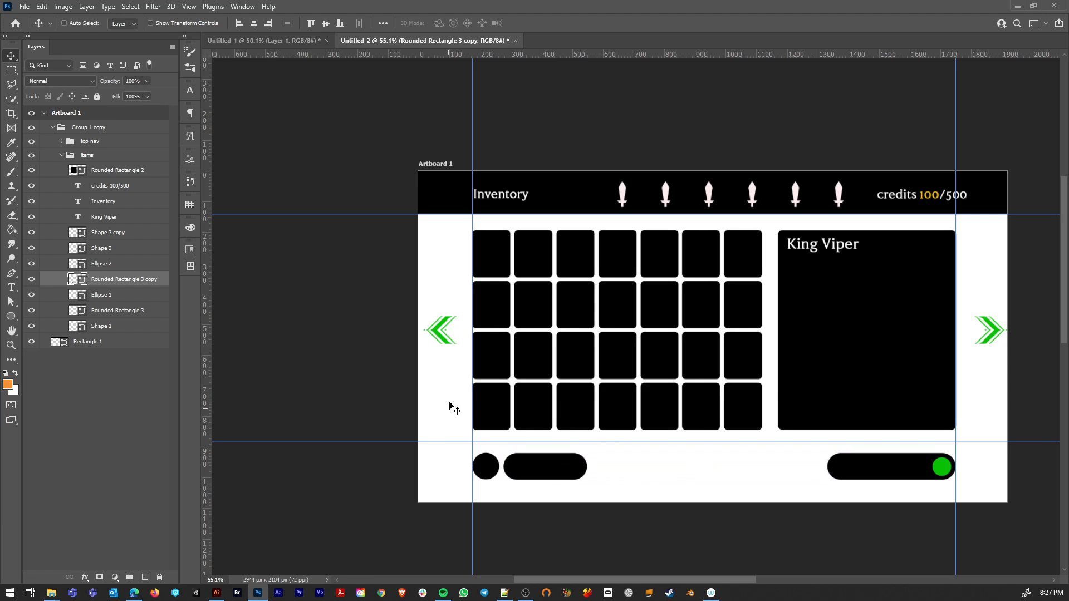
# Step: Select the item grid's layer Rounded Rectangle 2 and toggle its visibility off and on to identify it
pyautogui.scroll(5, 499, 266)
pyautogui.keyDown('ctrl'); pyautogui.click(492, 237); pyautogui.keyUp('ctrl')
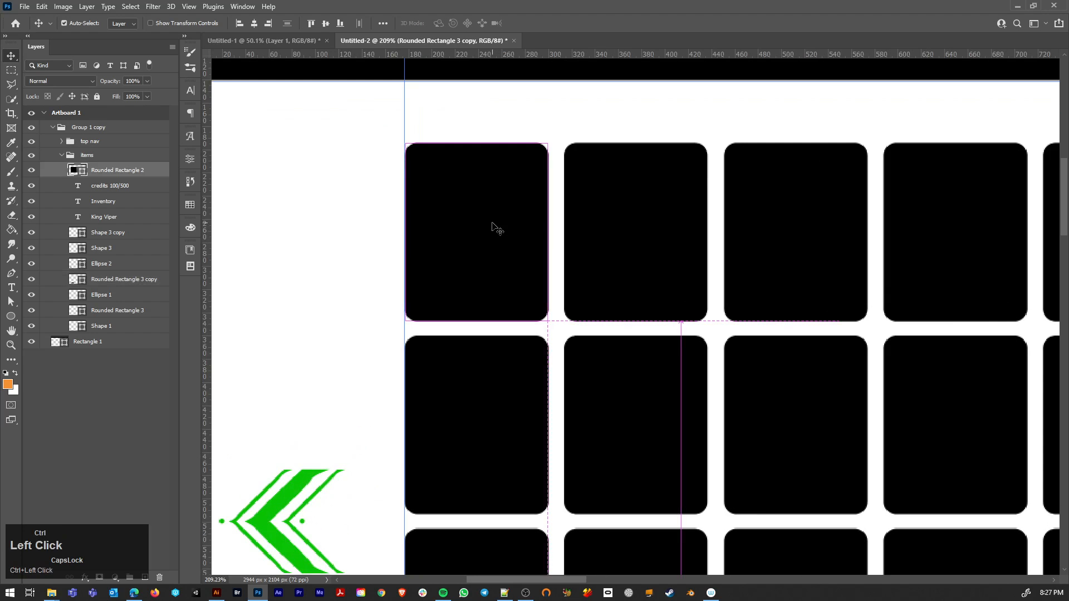
pyautogui.click(33, 171)
pyautogui.click(32, 171)
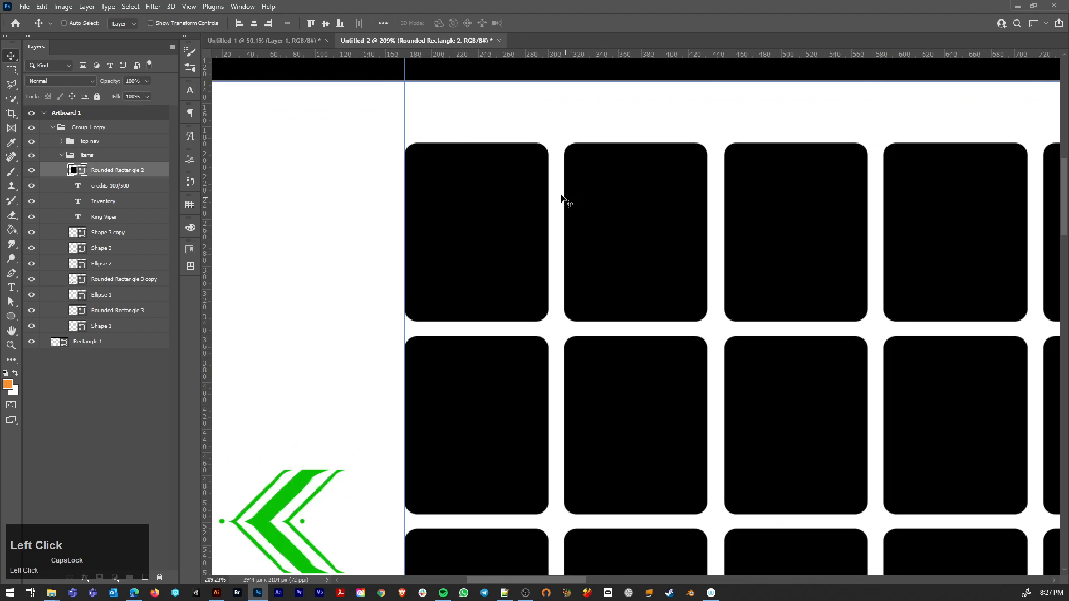
# Step: Try to copy the path of the grid's top-left tile onto a new layer
pyautogui.press('a')
pyautogui.moveTo(375, 130); pyautogui.dragTo(559, 332)
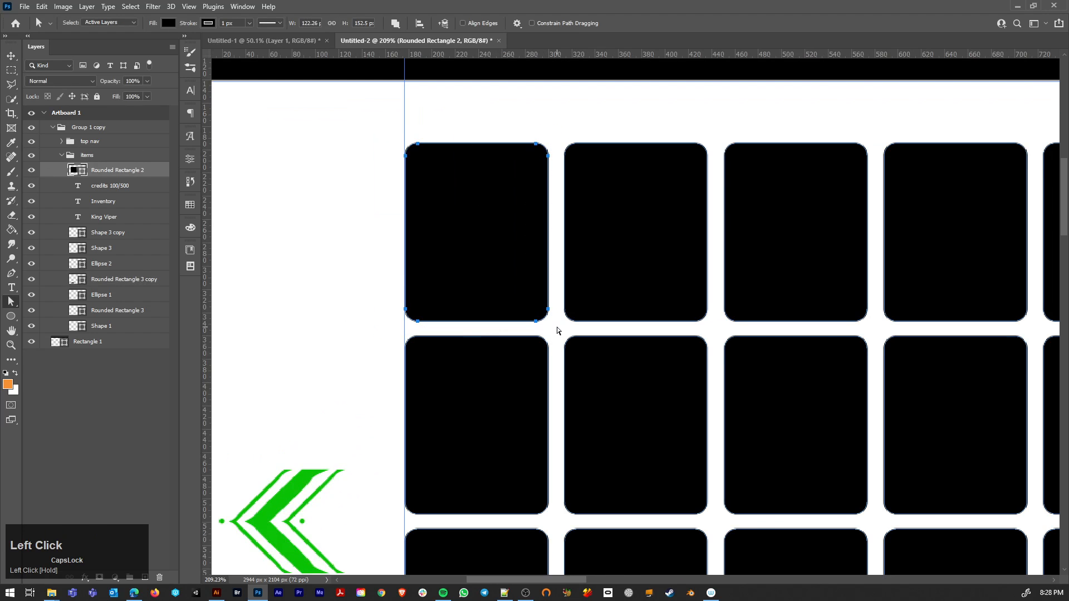
pyautogui.hotkey('ctrl', 'c')
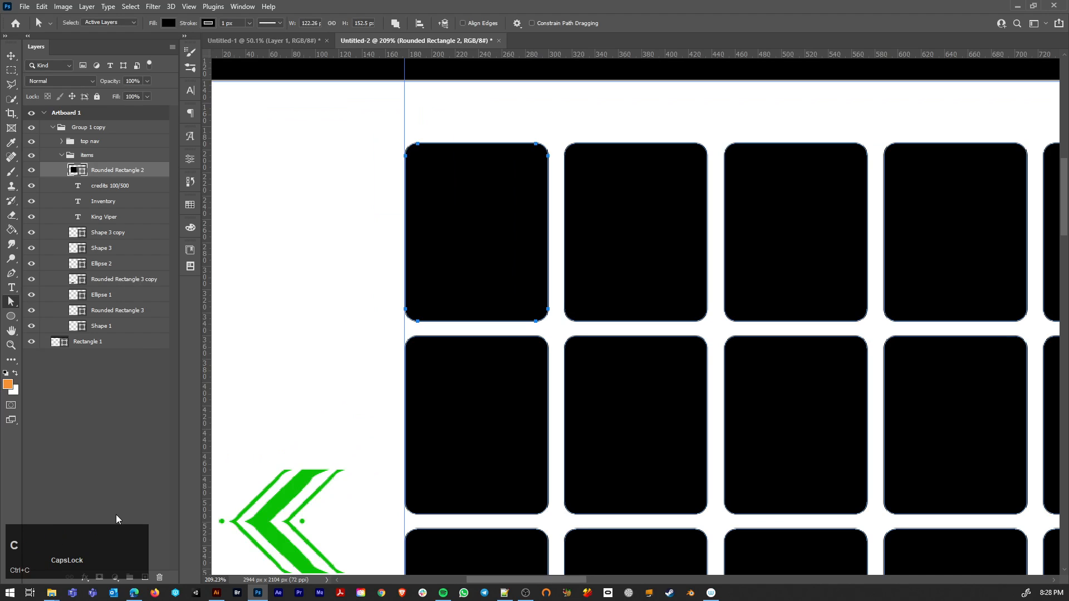
pyautogui.click(145, 577)
pyautogui.hotkey('ctrl', 'v')
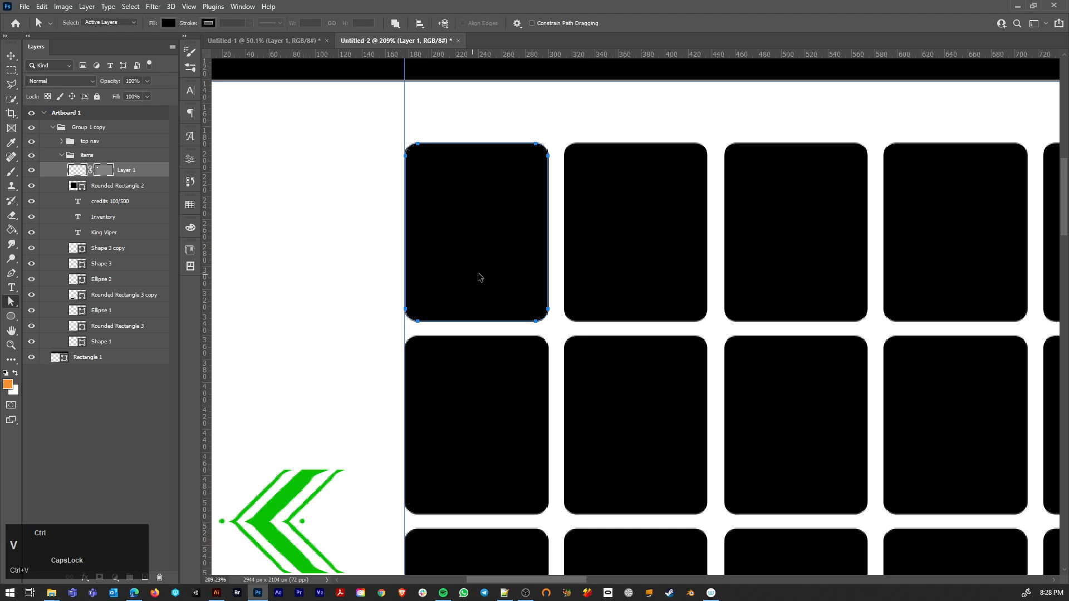
pyautogui.hotkey('ctrl', 'z')
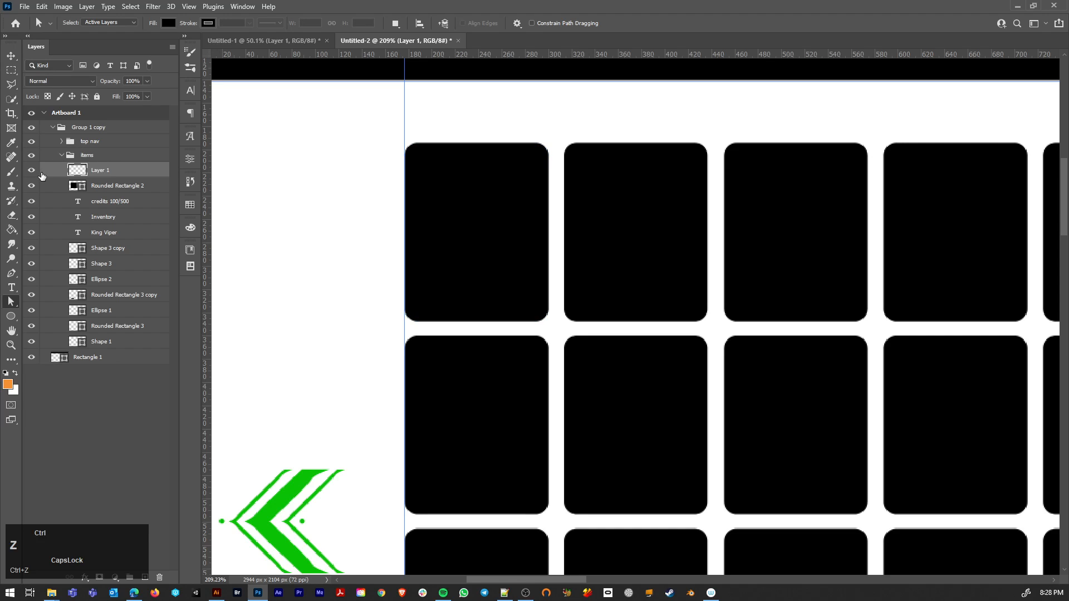
pyautogui.hotkey('ctrl', 'z')
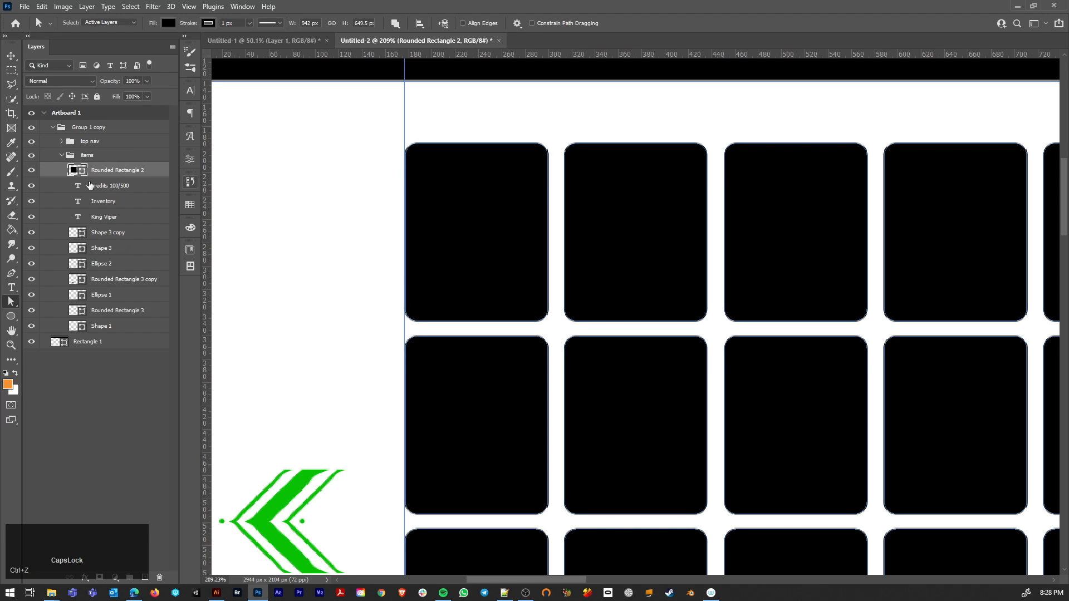
# Step: Duplicate the item grid layer Rounded Rectangle 2 and hide the original
pyautogui.click(143, 177)
pyautogui.hotkey('ctrl', 'j')
pyautogui.scroll(-5, 460, 259)
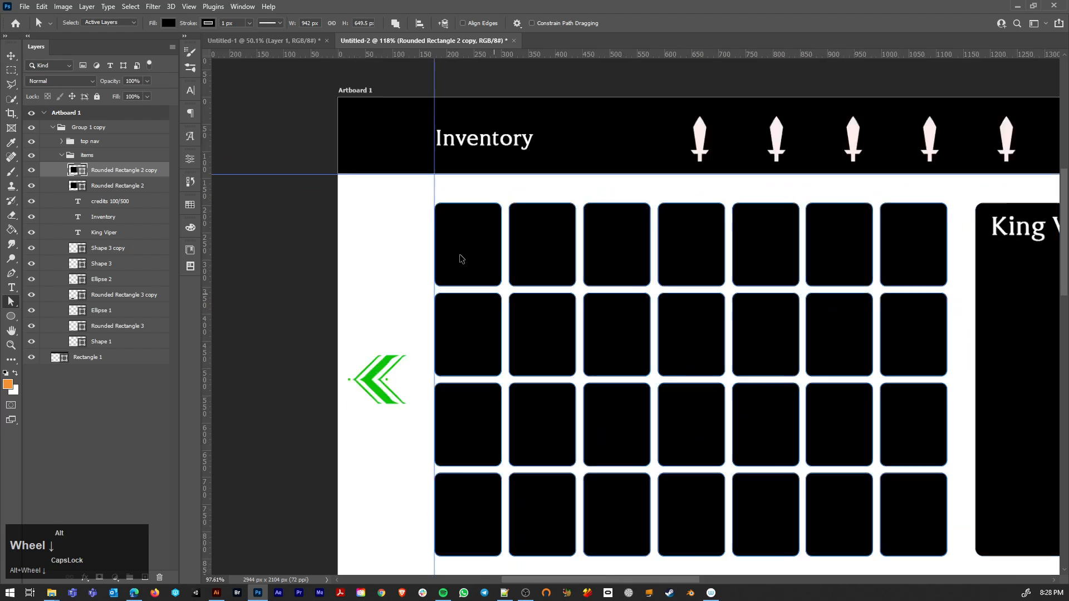
pyautogui.click(32, 186)
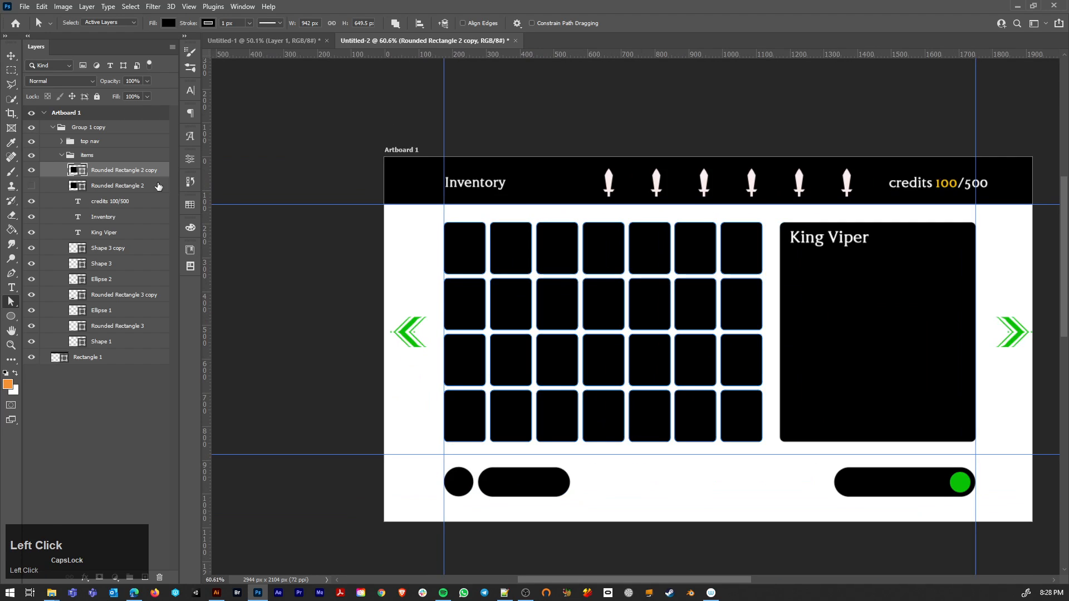
# Step: Change the fill colour of the duplicated item grid to magenta
pyautogui.doubleClick(73, 172)
pyautogui.moveTo(120, 389); pyautogui.dragTo(168, 351)
pyautogui.click(163, 385)
pyautogui.click(249, 359)
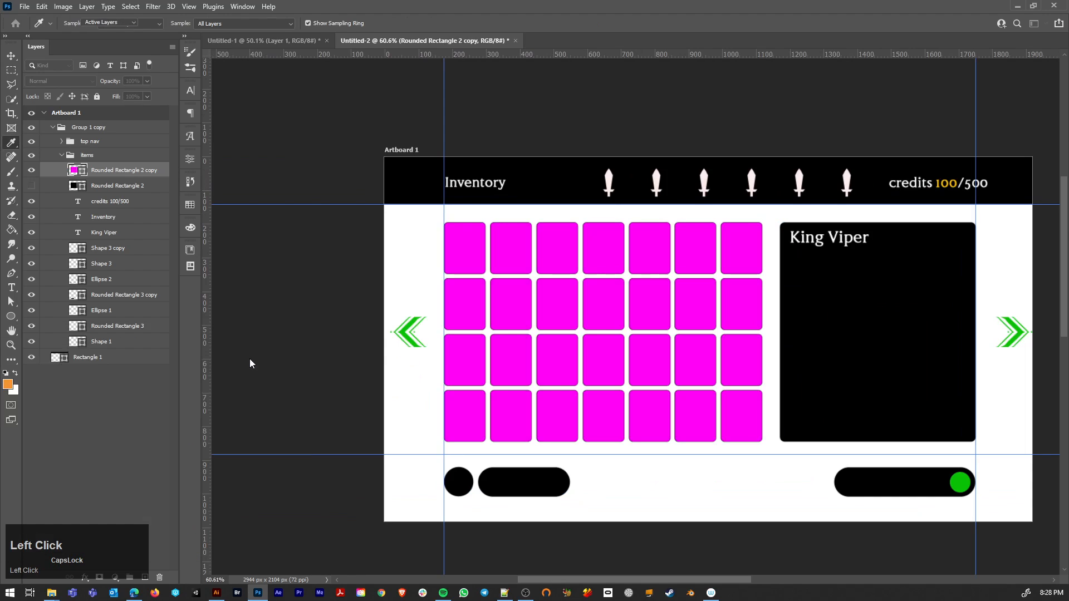
# Step: Delete every tile of the magenta grid copy except the top-left one
pyautogui.moveTo(484, 211); pyautogui.dragTo(556, 346)
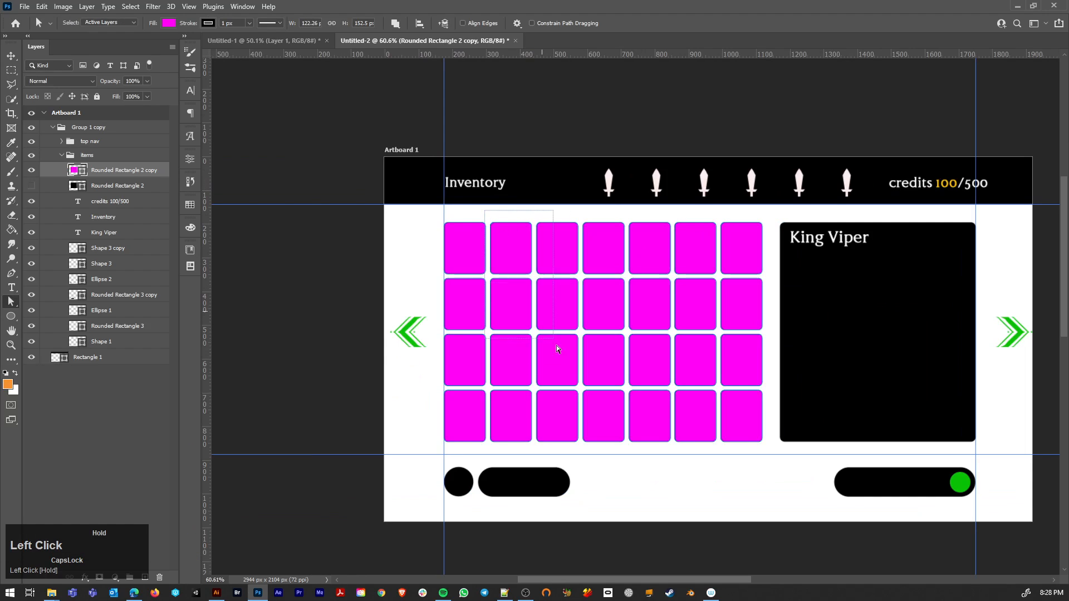
pyautogui.moveTo(690, 421); pyautogui.dragTo(487, 220)
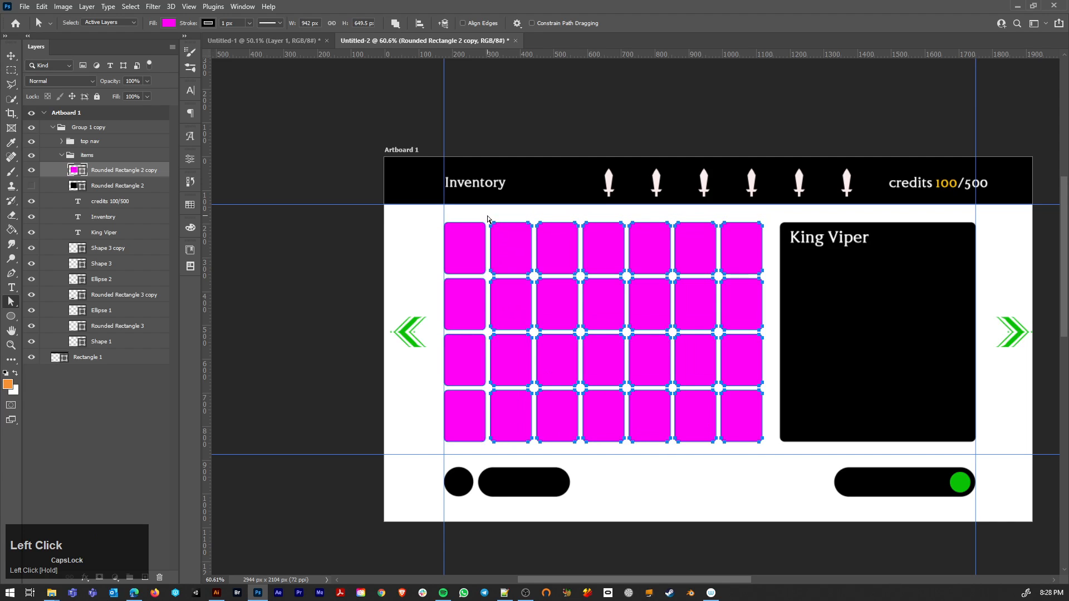
pyautogui.press('Delete')
pyautogui.moveTo(506, 455); pyautogui.dragTo(429, 280)
pyautogui.press('Delete')
# Step: Remove the stroke from the single magenta item tile
pyautogui.scroll(6, 459, 273)
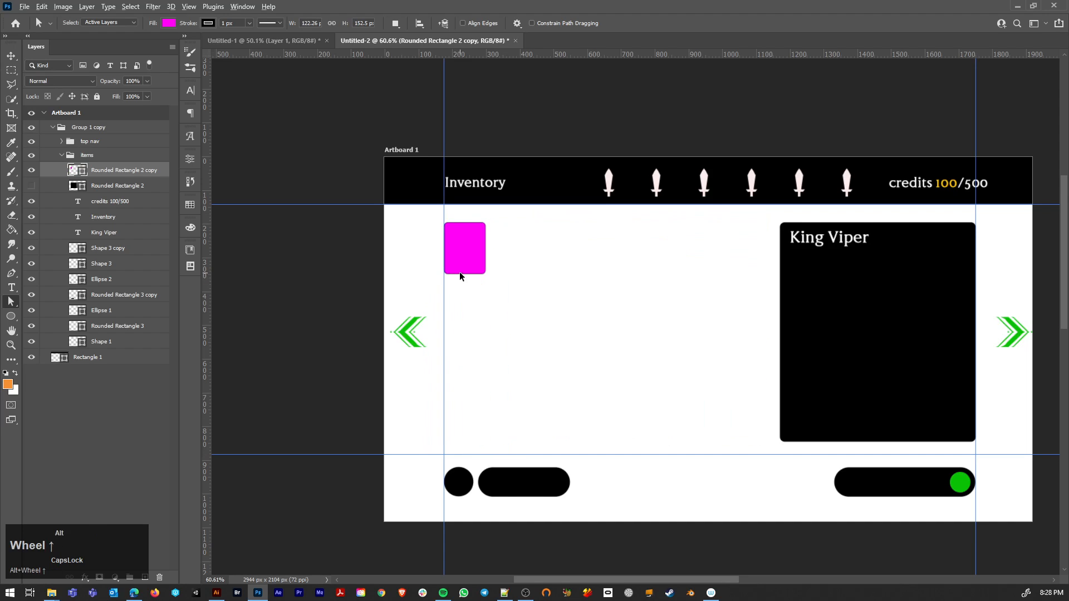
pyautogui.moveTo(470, 307); pyautogui.dragTo(474, 319)
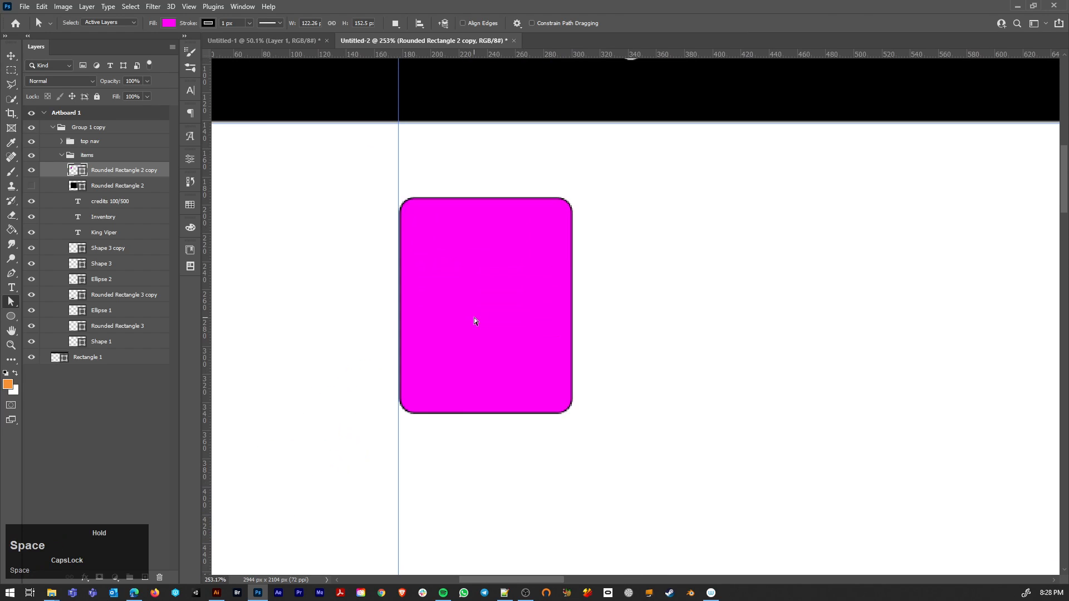
pyautogui.press('v')
pyautogui.press('p')
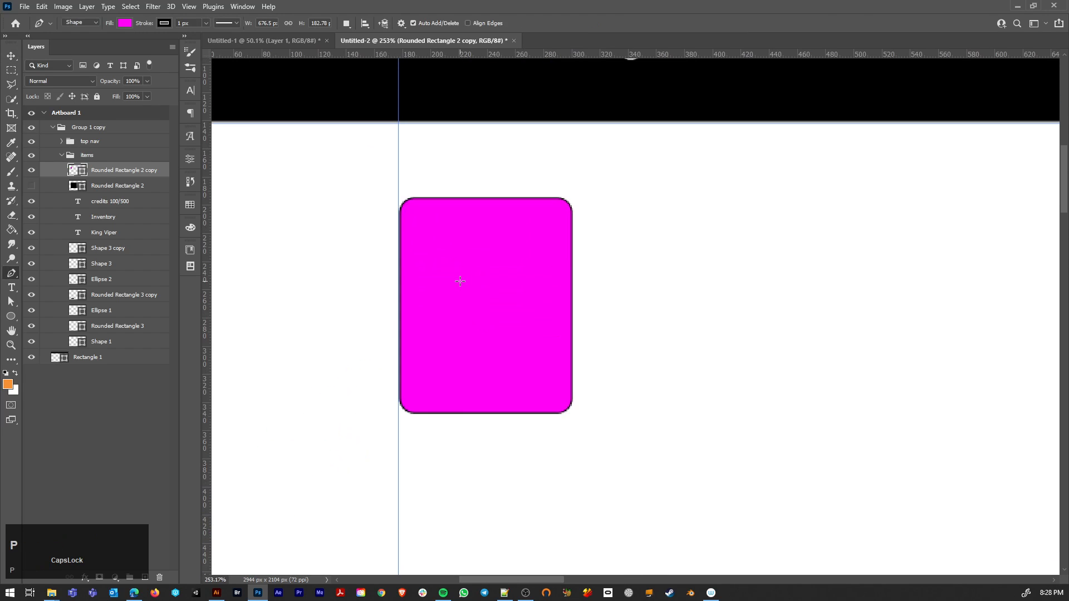
pyautogui.press('v')
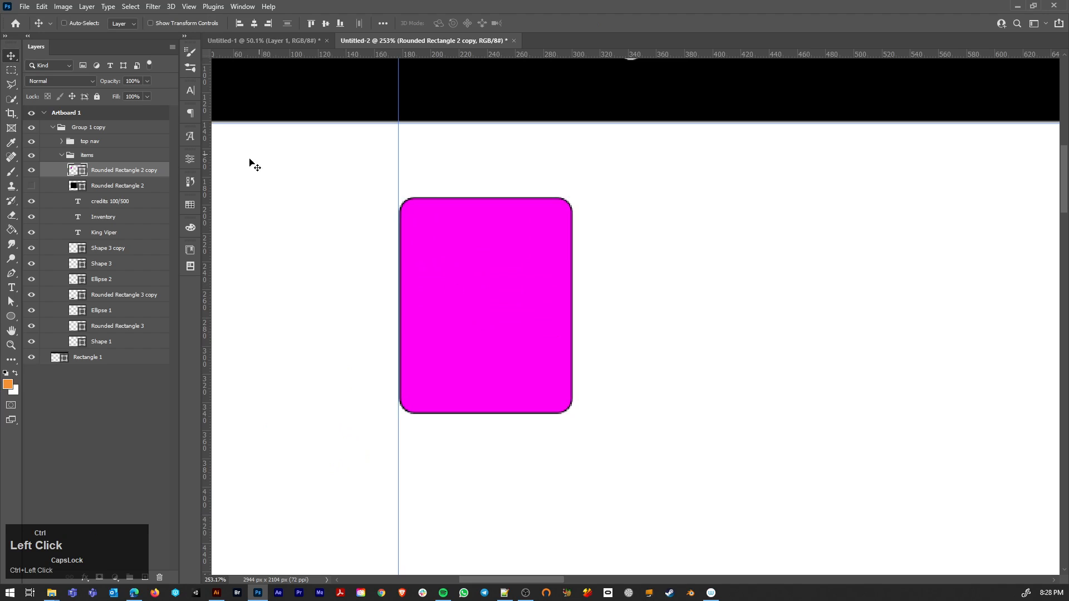
pyautogui.press('p')
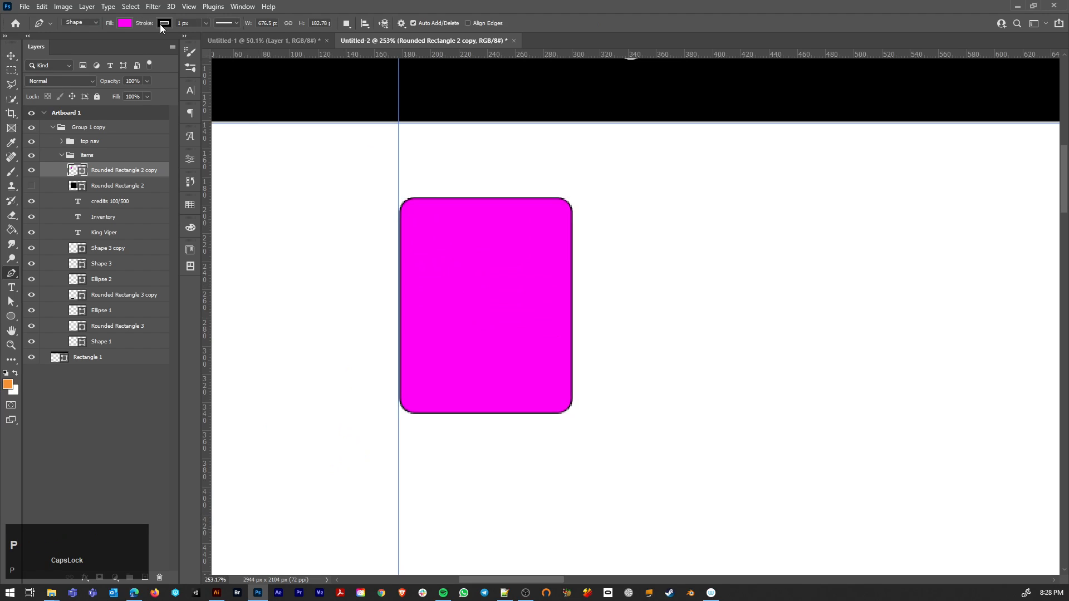
pyautogui.click(160, 26)
pyautogui.click(98, 45)
# Step: Set the tile's fill colour to light grey c5c5c5
pyautogui.click(124, 24)
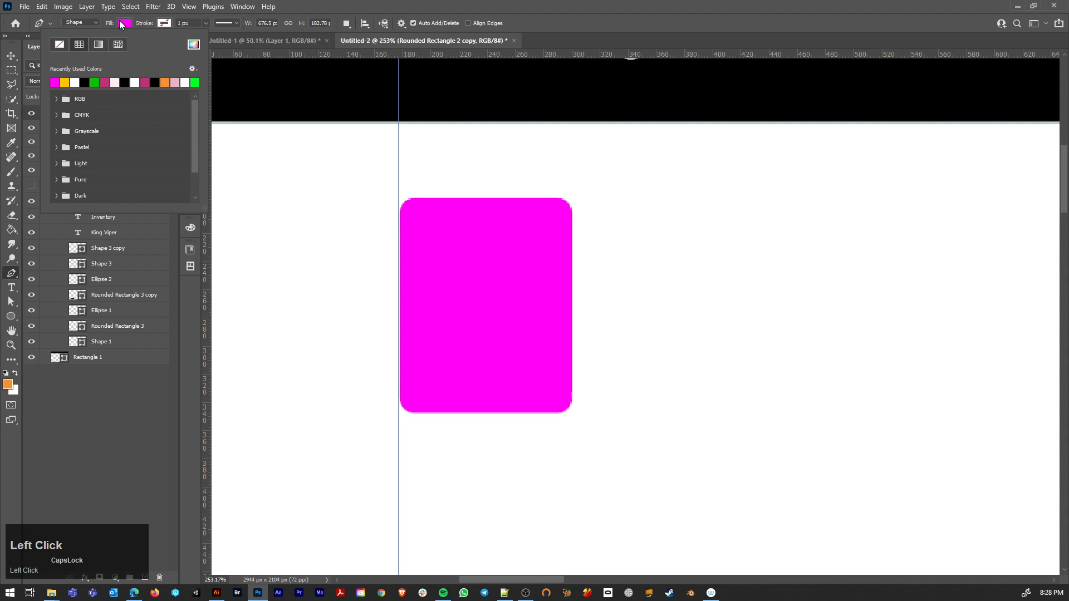
pyautogui.click(85, 81)
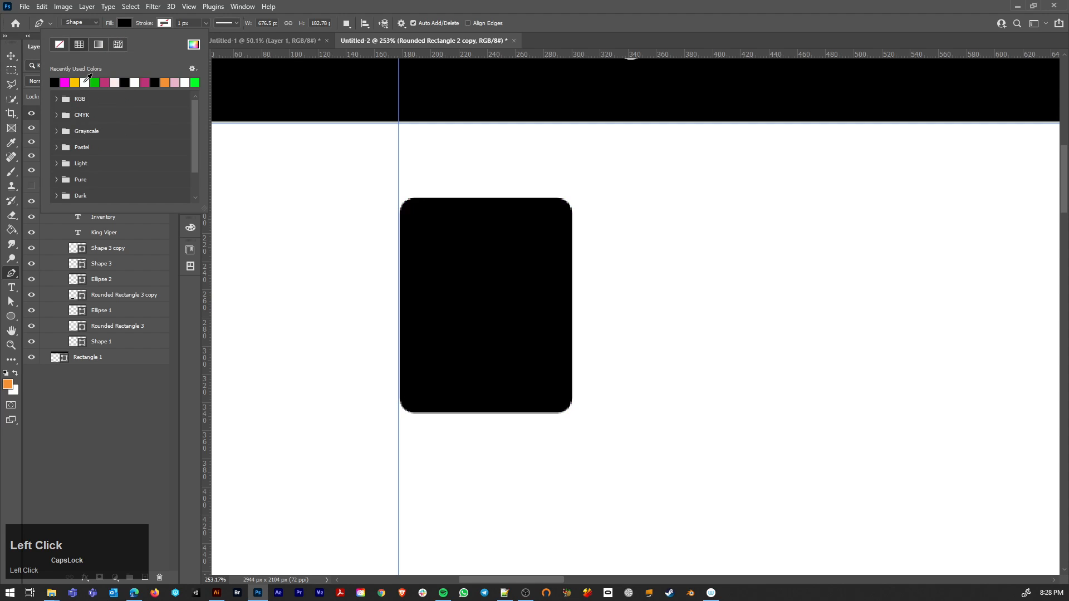
pyautogui.click(193, 46)
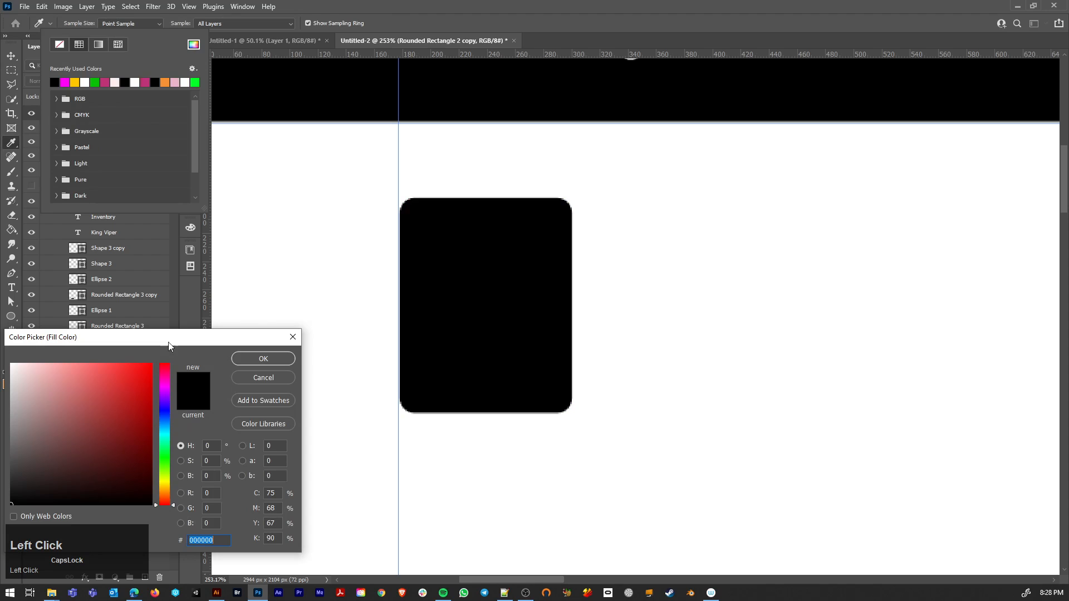
pyautogui.hotkey('ctrl', 'v')
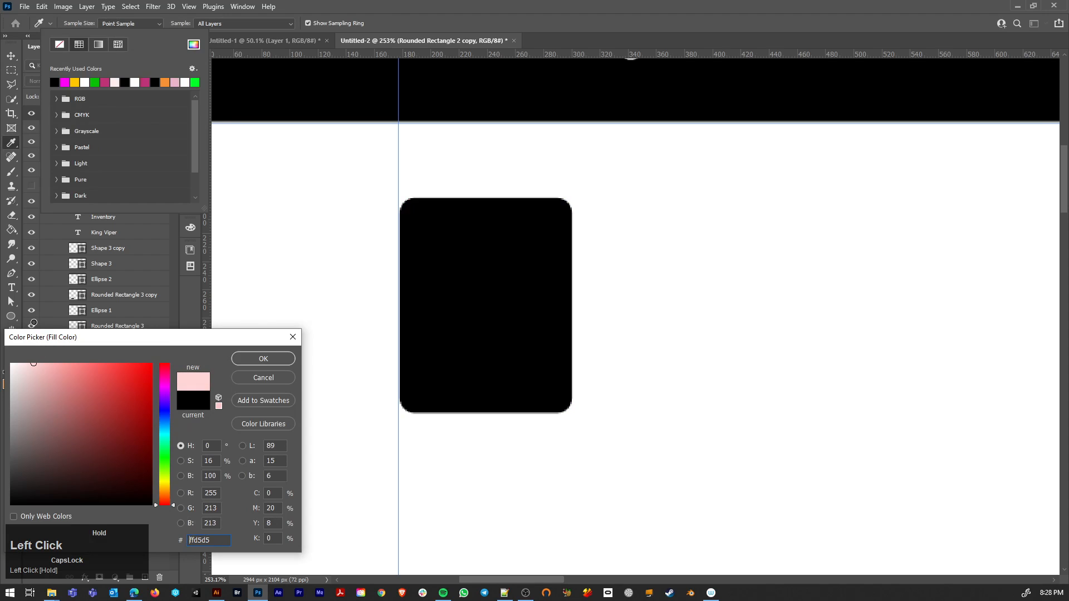
pyautogui.click(266, 359)
pyautogui.click(194, 47)
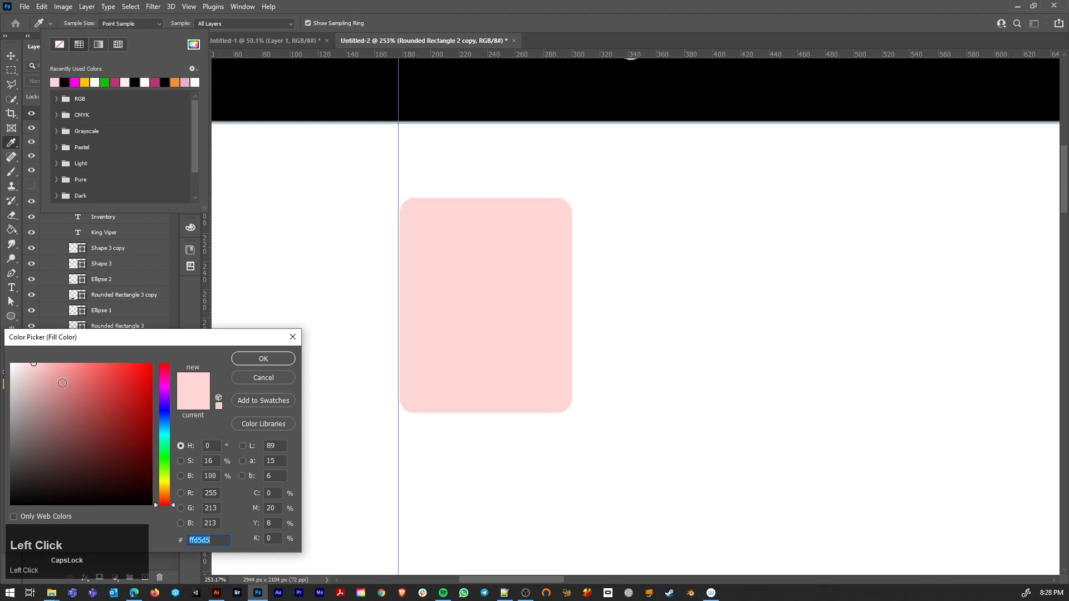
pyautogui.moveTo(63, 383)
pyautogui.mouseDown()
pyautogui.moveTo(10, 364)
pyautogui.moveTo(12, 395)
pyautogui.mouseUp()
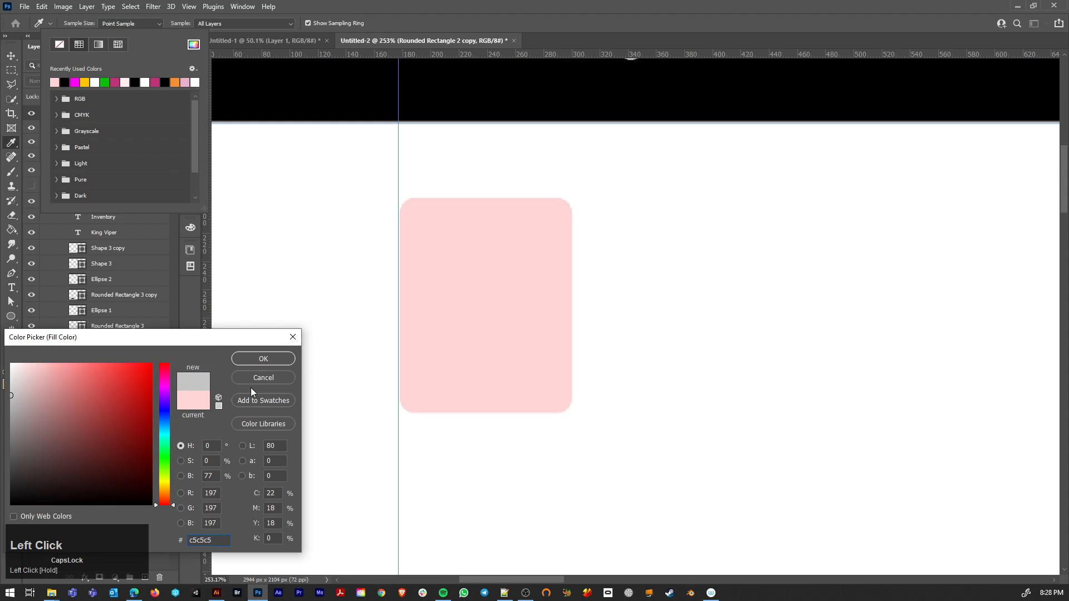
pyautogui.click(259, 360)
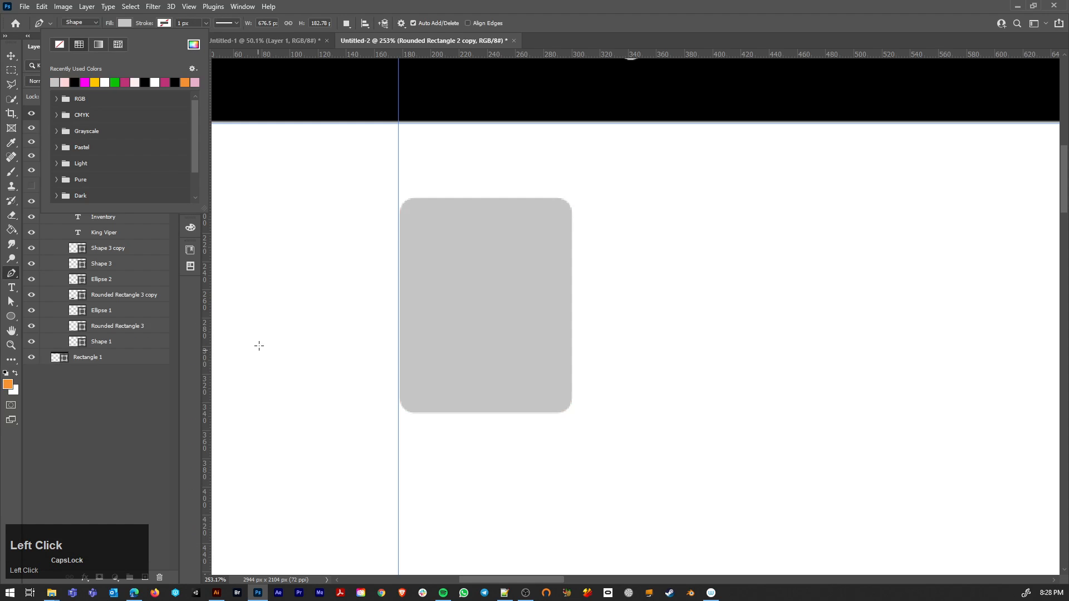
# Step: Duplicate the grey tile straight downward so the copy overlaps the original's lower part
pyautogui.click(10, 56)
pyautogui.scroll(5, 493, 317)
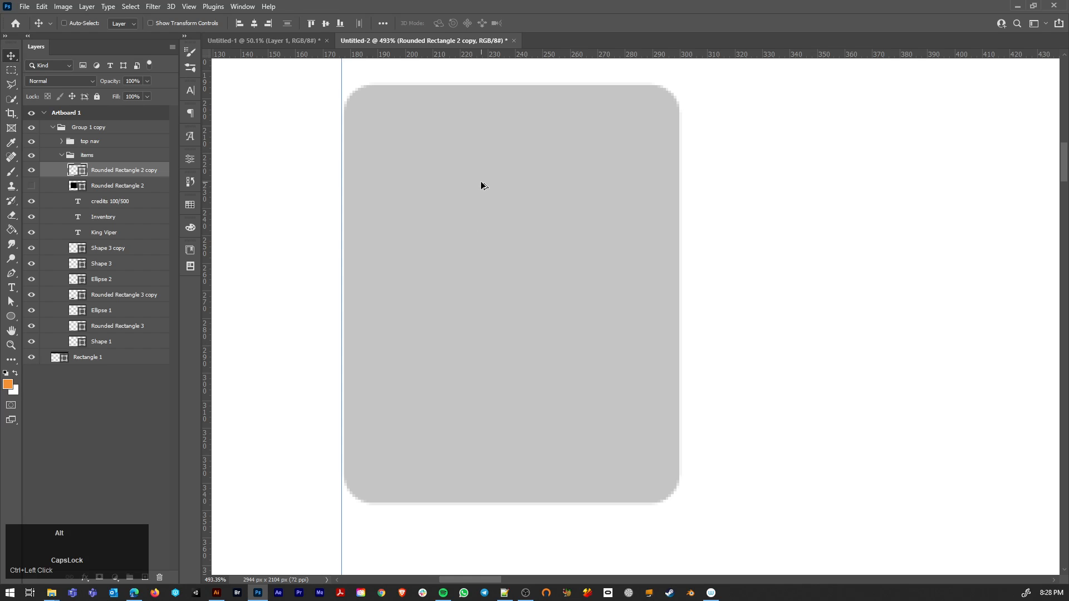
pyautogui.moveTo(482, 186); pyautogui.dragTo(504, 392)
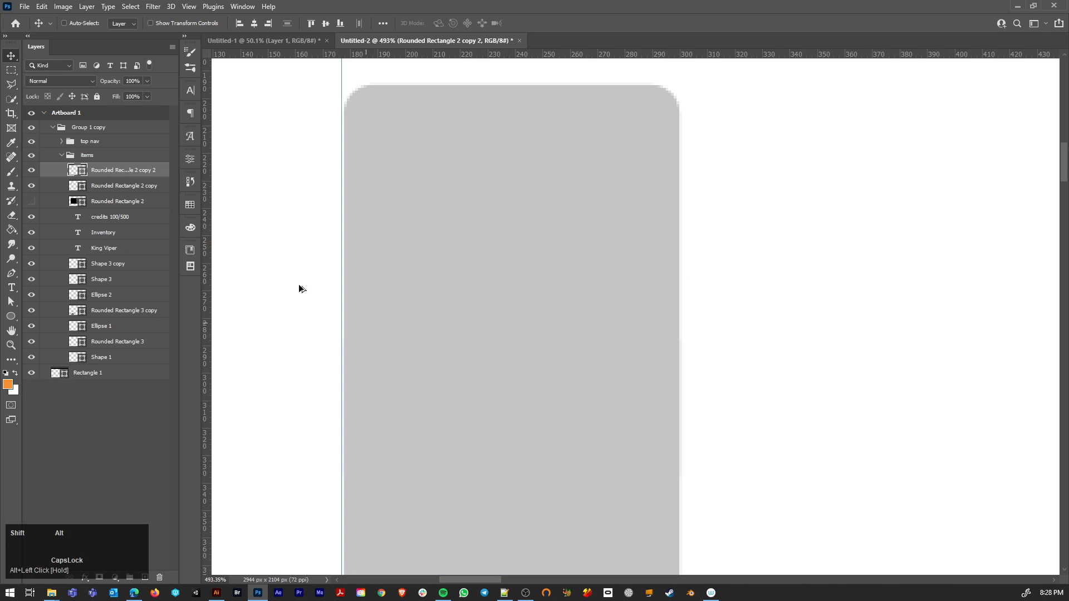
# Step: Recolour the tile copy to pink ffabab and lower its opacity to 45%
pyautogui.doubleClick(75, 171)
pyautogui.moveTo(58, 423); pyautogui.dragTo(57, 321)
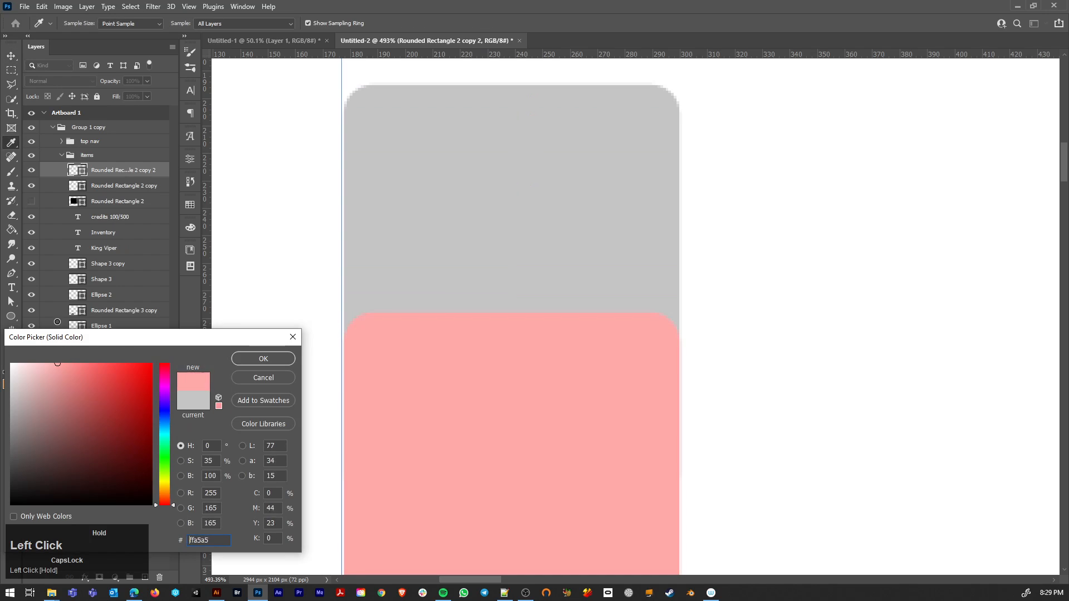
pyautogui.click(263, 359)
pyautogui.scroll(-3, 578, 329)
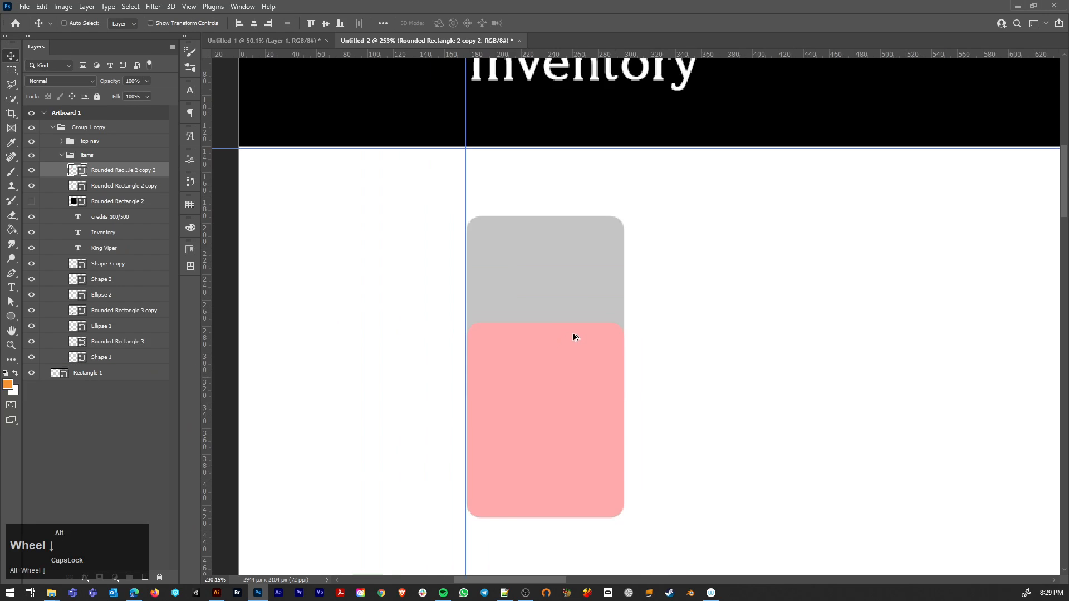
pyautogui.click(146, 82)
pyautogui.moveTo(115, 94); pyautogui.dragTo(116, 95)
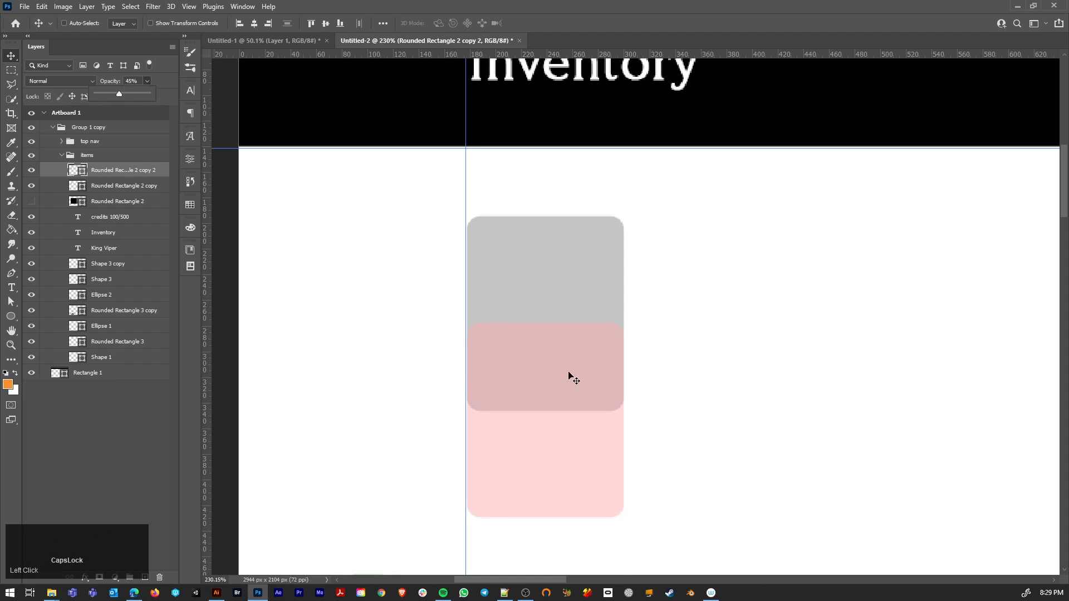
# Step: Reposition and shorten the pink copy into a strip about 31.5 px tall along the grey tile's bottom edge
pyautogui.moveTo(554, 362); pyautogui.dragTo(554, 410)
pyautogui.scroll(-2, 621, 362)
pyautogui.press('a')
pyautogui.moveTo(660, 489); pyautogui.dragTo(494, 342)
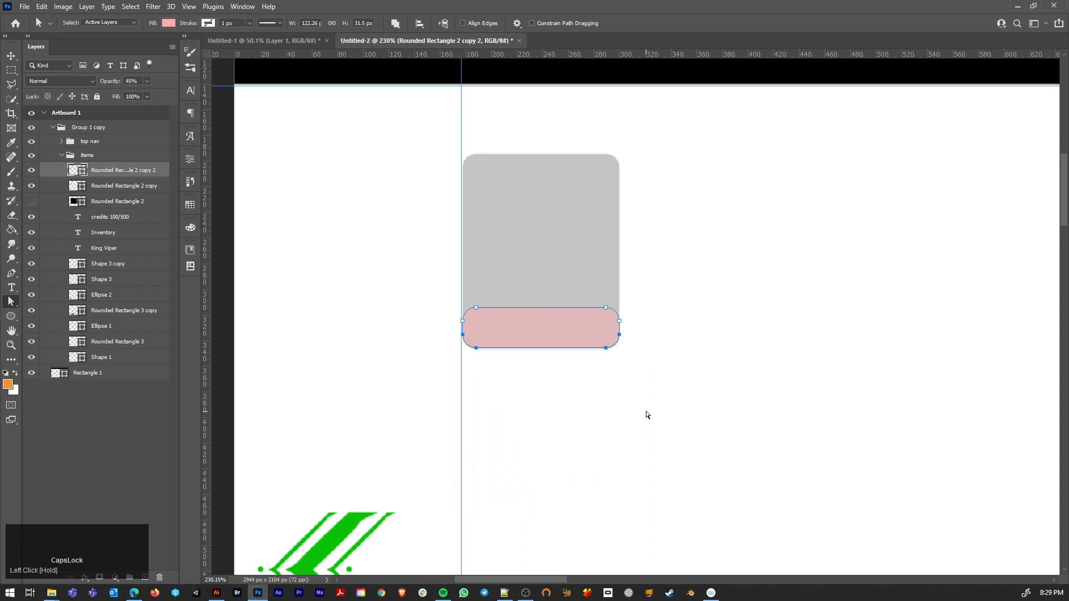
# Step: Reshape the strip's top-right corner into a concave curve that rises to a point along the tile's right edge
pyautogui.keyDown('alt'); pyautogui.click(603, 308); pyautogui.keyUp('alt')
pyautogui.scroll(3, 619, 331)
pyautogui.click(590, 285)
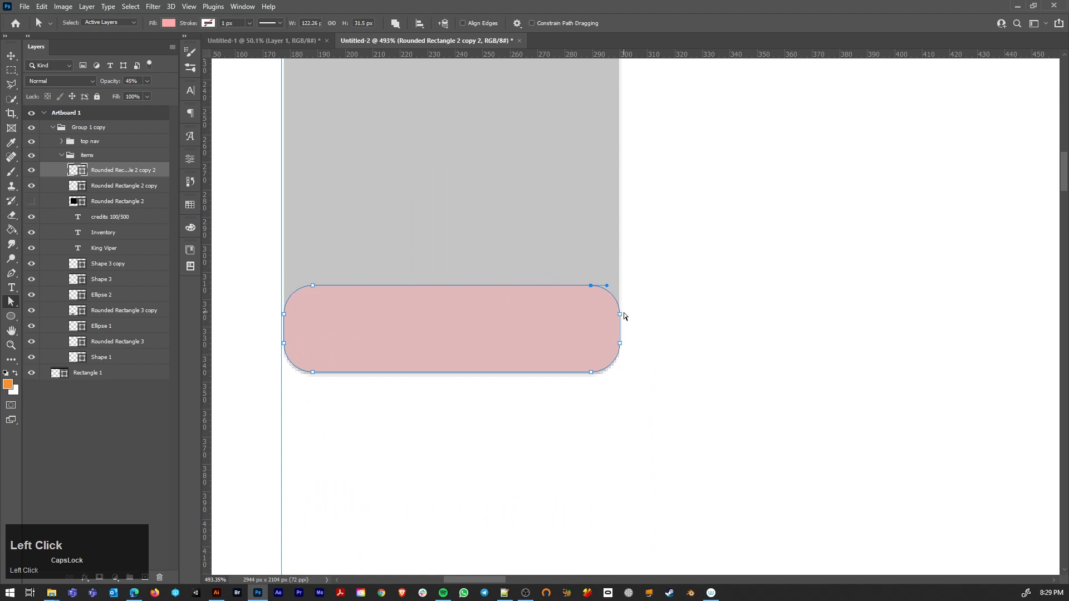
pyautogui.moveTo(619, 314); pyautogui.dragTo(613, 262)
pyautogui.press('p')
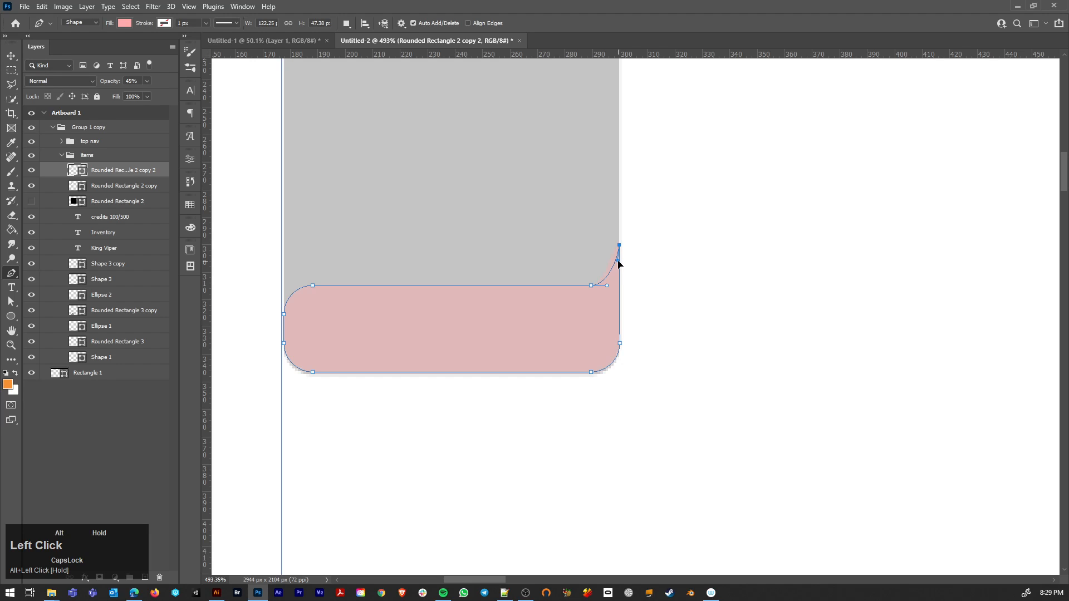
pyautogui.moveTo(617, 262); pyautogui.dragTo(620, 246)
pyautogui.moveTo(617, 263); pyautogui.dragTo(620, 265)
pyautogui.hotkey('ctrl', 'z')
pyautogui.press('a')
pyautogui.click(709, 435)
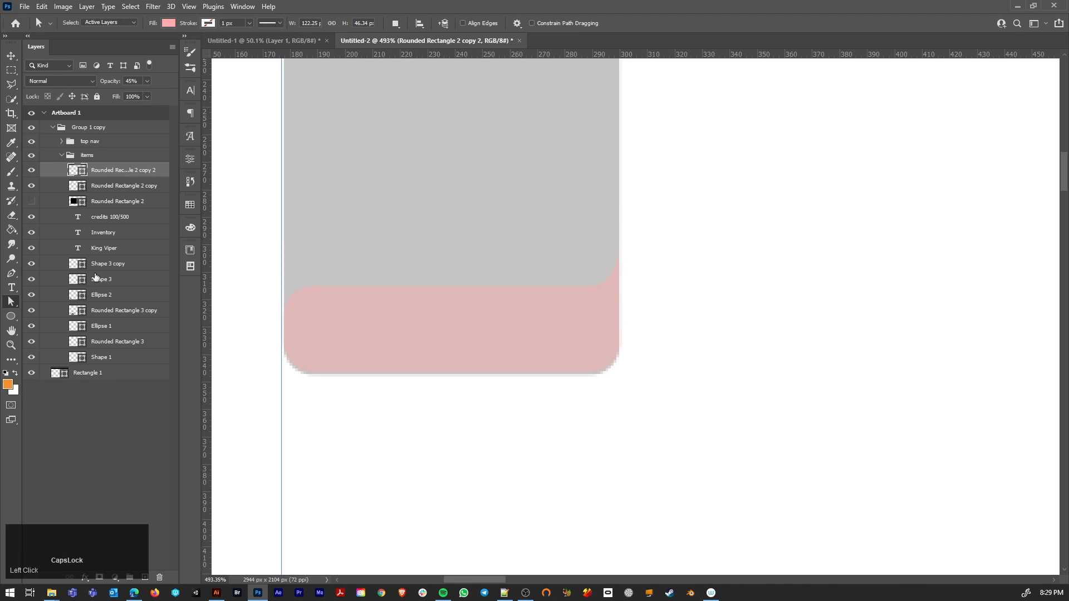
# Step: Change the bottom strip's fill colour to dark reddish brown 683939
pyautogui.doubleClick(76, 171)
pyautogui.moveTo(102, 405); pyautogui.dragTo(85, 389)
pyautogui.click(71, 444)
pyautogui.moveTo(71, 444); pyautogui.dragTo(76, 448)
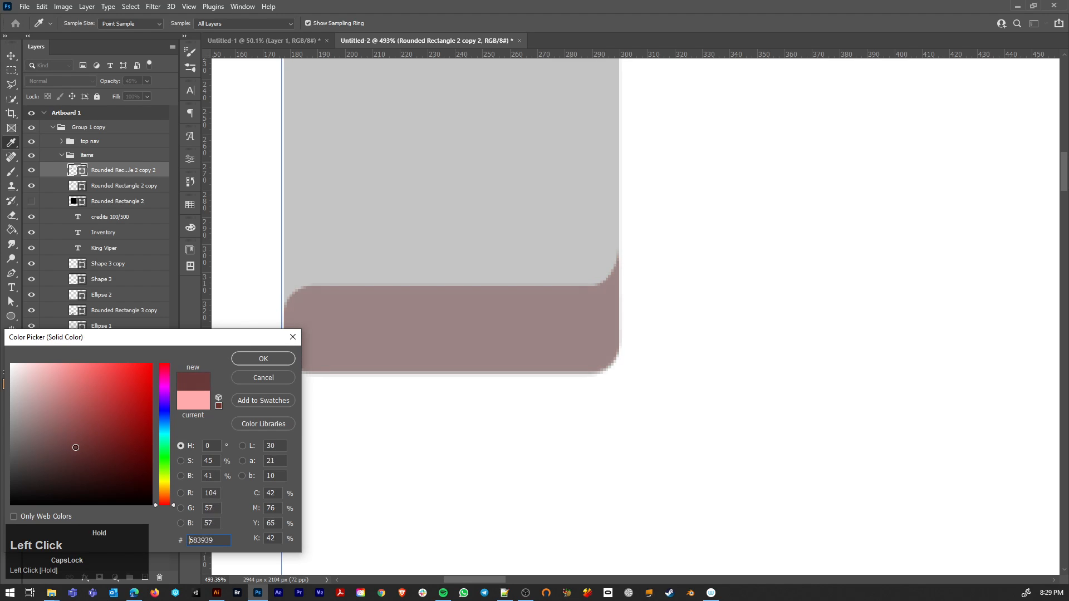
pyautogui.click(269, 363)
pyautogui.keyDown('alt'); pyautogui.scroll(-5, 527, 299); pyautogui.keyUp('alt')
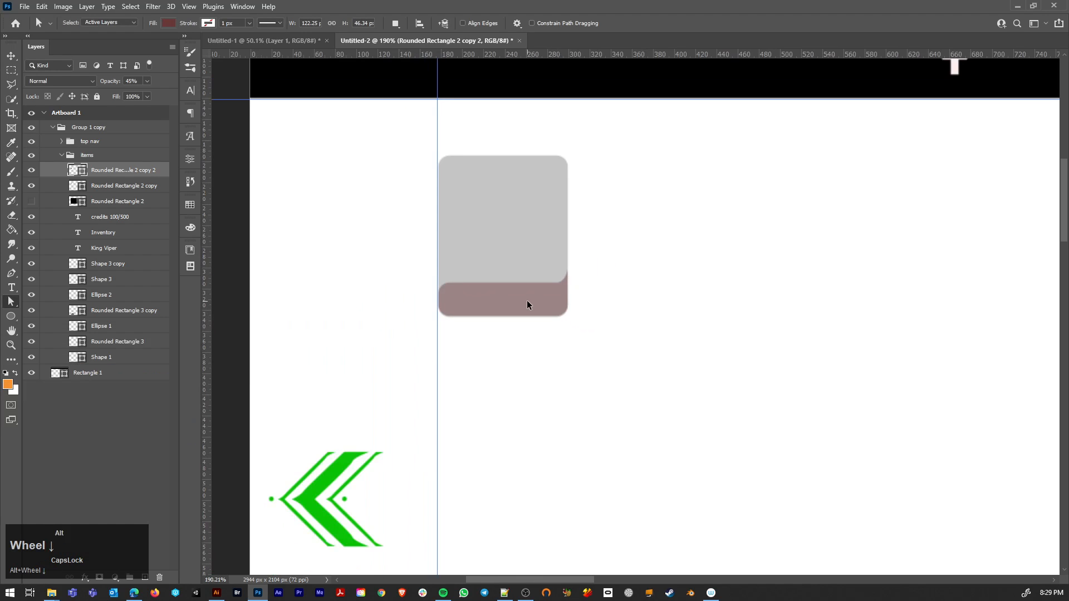
# Step: Compare the tile's shape with the item tiles in the Untitled-1 inventory reference
pyautogui.press('v')
pyautogui.keyDown('alt'); pyautogui.scroll(-2, 659, 302); pyautogui.keyUp('alt')
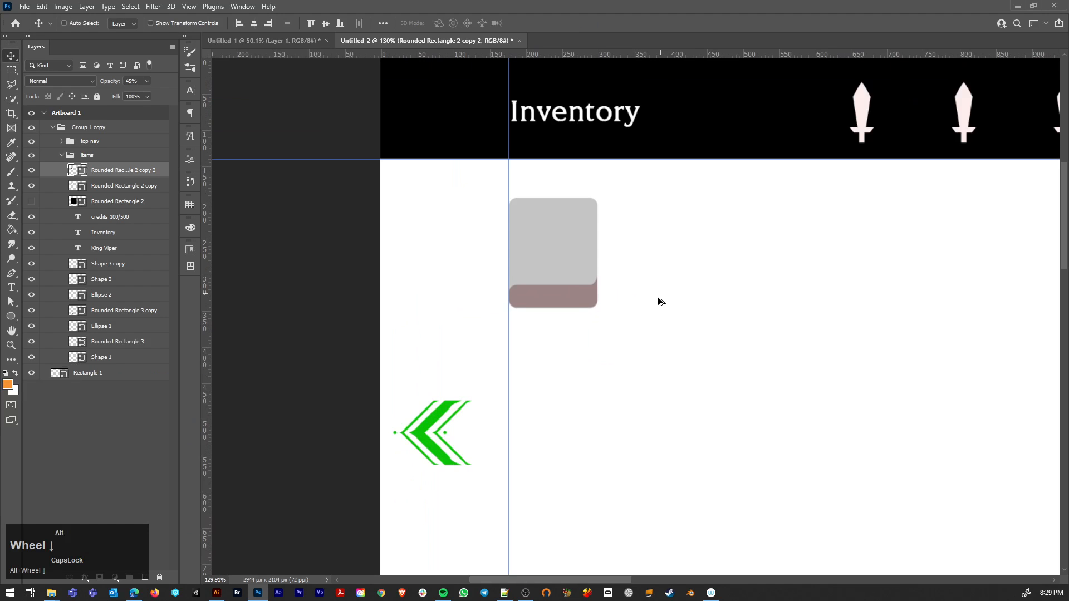
pyautogui.keyDown('alt'); pyautogui.scroll(3, 538, 293); pyautogui.keyUp('alt')
pyautogui.click(281, 41)
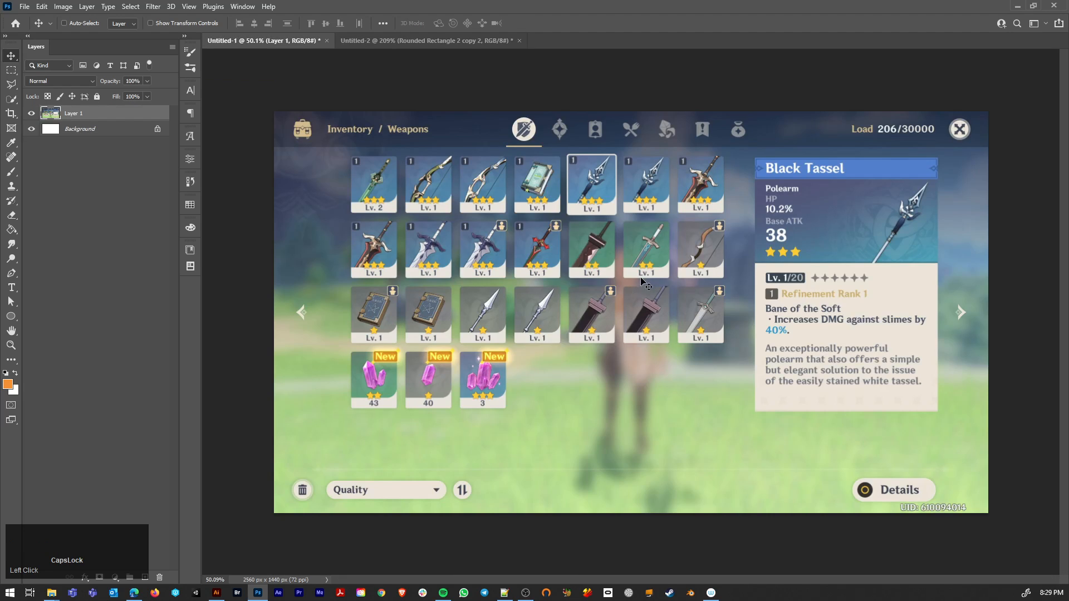
pyautogui.click(424, 42)
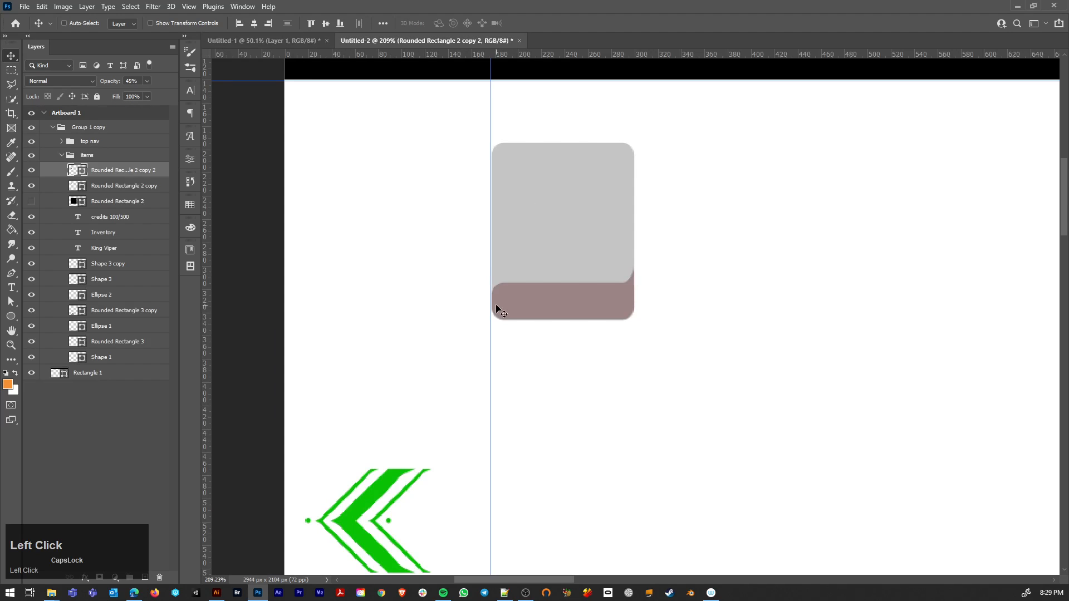
pyautogui.click(287, 38)
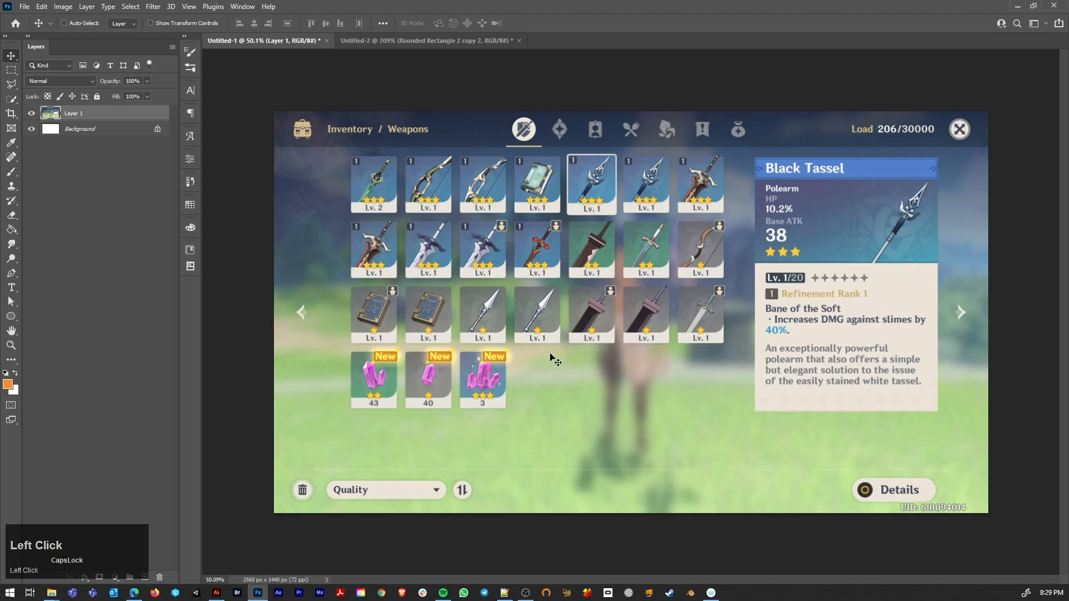
pyautogui.click(397, 42)
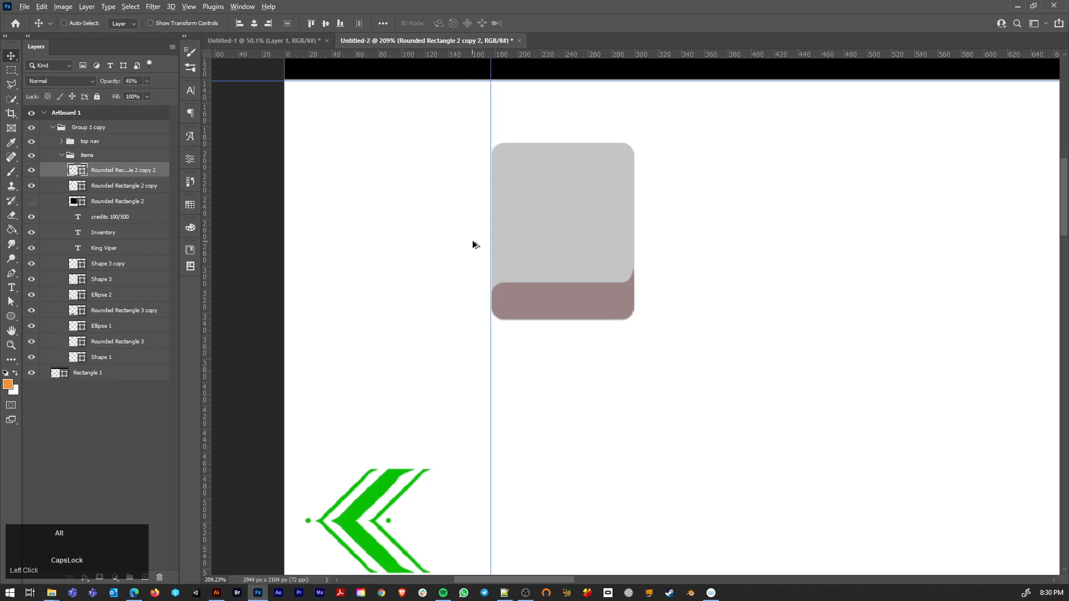
# Step: Pull the strip's rounded top-left anchor out to the tile's left edge and remove its curve handle to square the corner
pyautogui.scroll(5, 520, 330)
pyautogui.keyDown('ctrl'); pyautogui.click(520, 287); pyautogui.keyUp('ctrl')
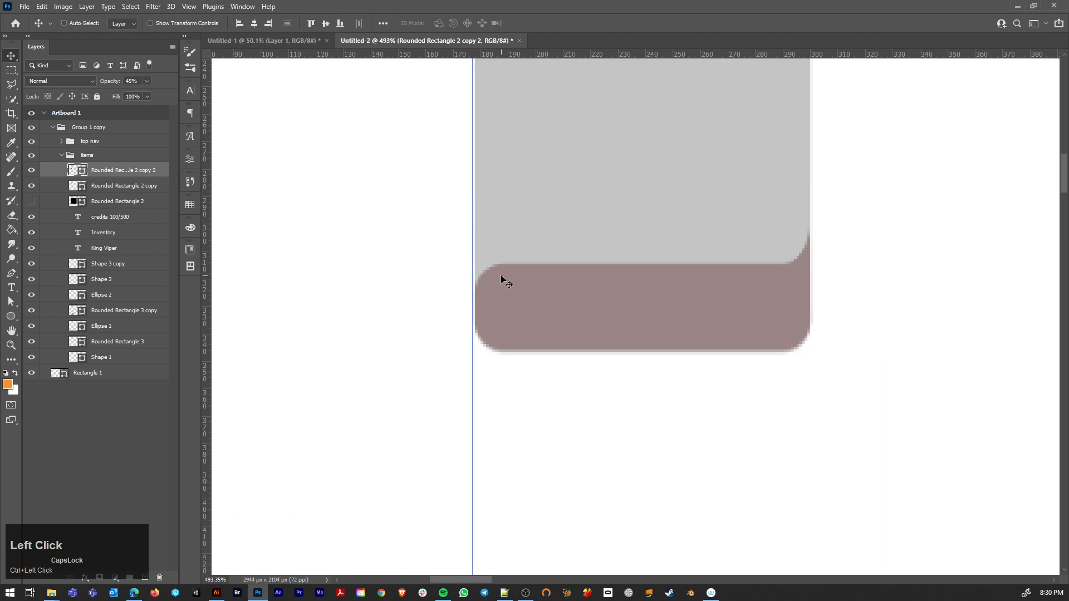
pyautogui.press('a')
pyautogui.click(496, 265)
pyautogui.moveTo(504, 267); pyautogui.dragTo(473, 265)
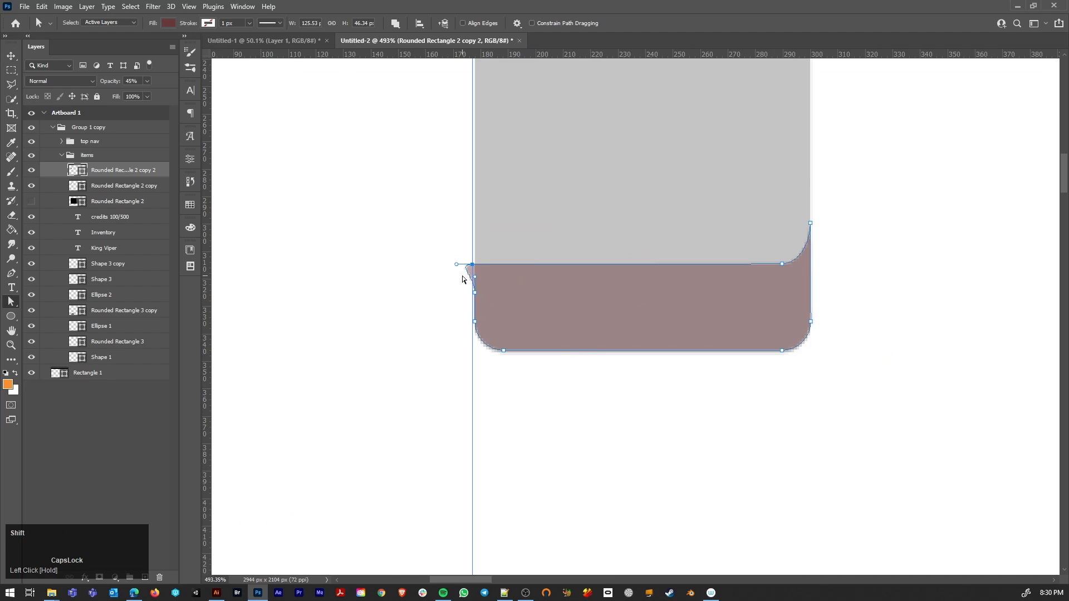
pyautogui.hotkey('ctrl', 'z')
pyautogui.moveTo(503, 267); pyautogui.dragTo(475, 270)
pyautogui.press('p')
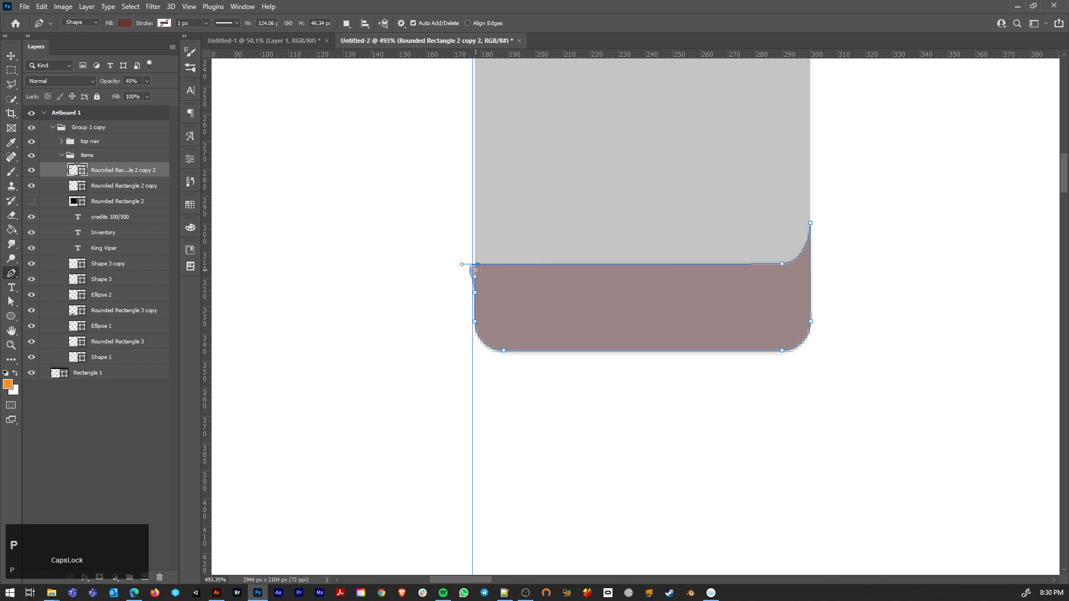
pyautogui.keyDown('alt'); pyautogui.click(478, 265); pyautogui.keyUp('alt')
pyautogui.press('a')
pyautogui.moveTo(478, 265); pyautogui.dragTo(475, 266)
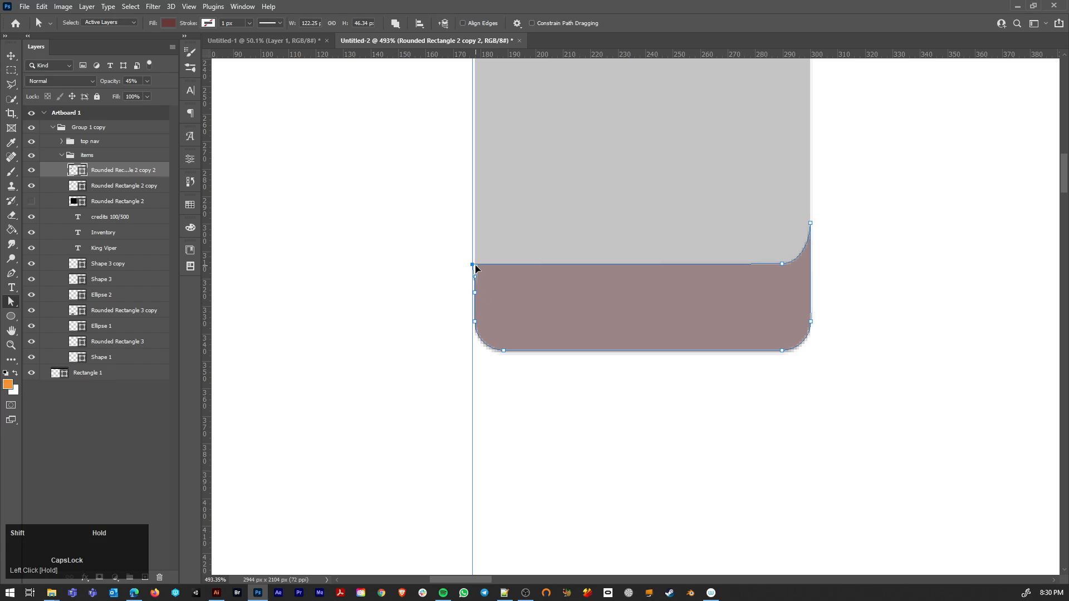
# Step: Align the strip's top-left anchor exactly with the grey tile's left edge
pyautogui.keyDown('alt'); pyautogui.scroll(2, 476, 267); pyautogui.keyUp('alt')
pyautogui.keyDown('alt'); pyautogui.scroll(2, 476, 268); pyautogui.keyUp('alt')
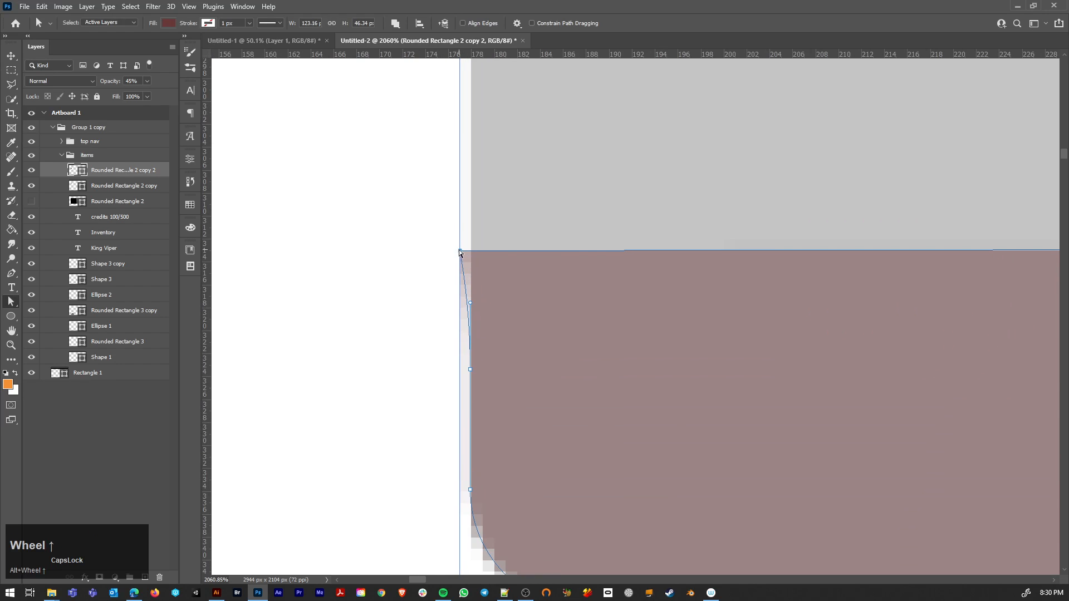
pyautogui.moveTo(460, 251); pyautogui.dragTo(471, 251)
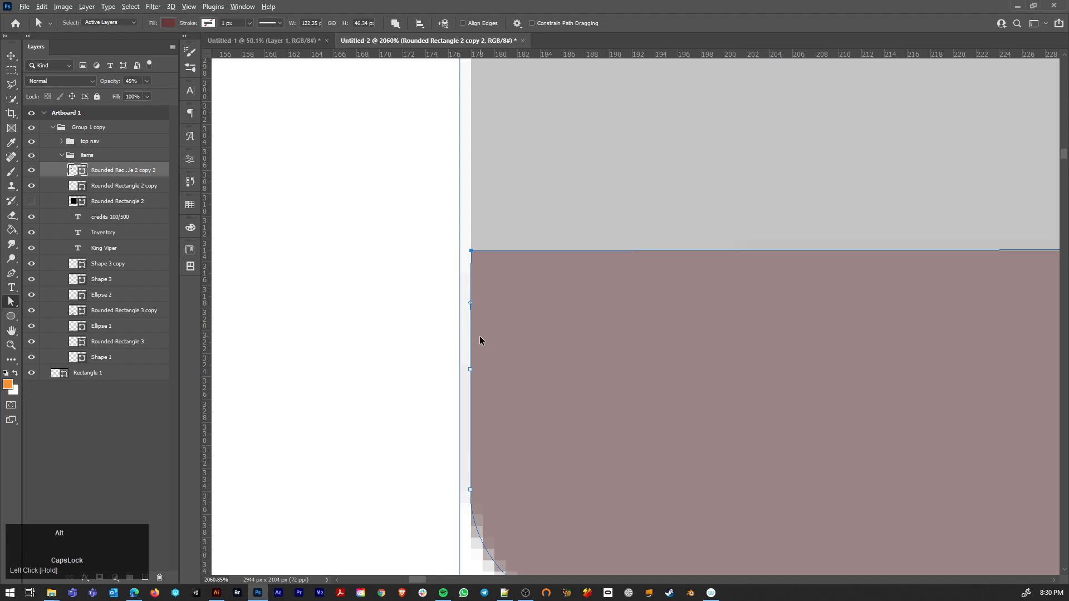
pyautogui.keyDown('alt'); pyautogui.scroll(-3, 480, 341); pyautogui.keyUp('alt')
pyautogui.press('p')
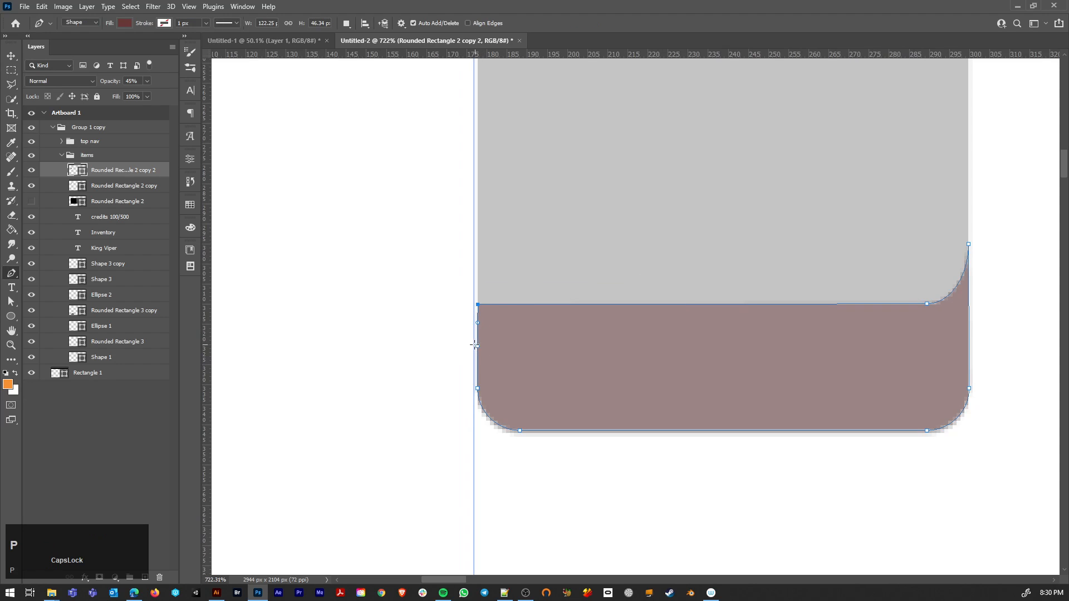
# Step: Align the strip's lower-left curve anchor exactly with the grey tile's left edge
pyautogui.click(478, 350)
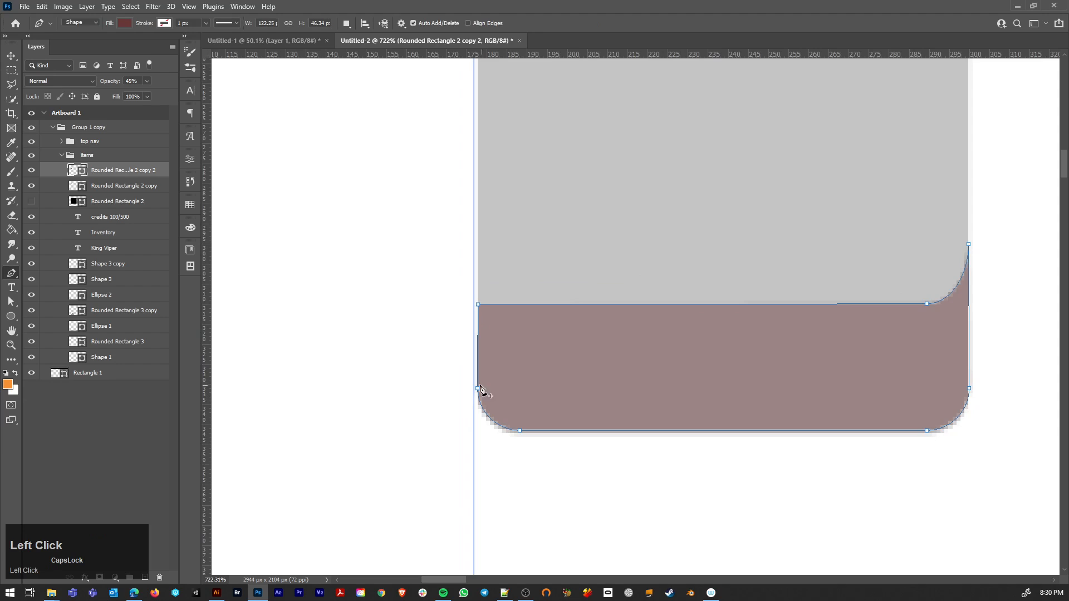
pyautogui.scroll(4, 481, 389)
pyautogui.press('a')
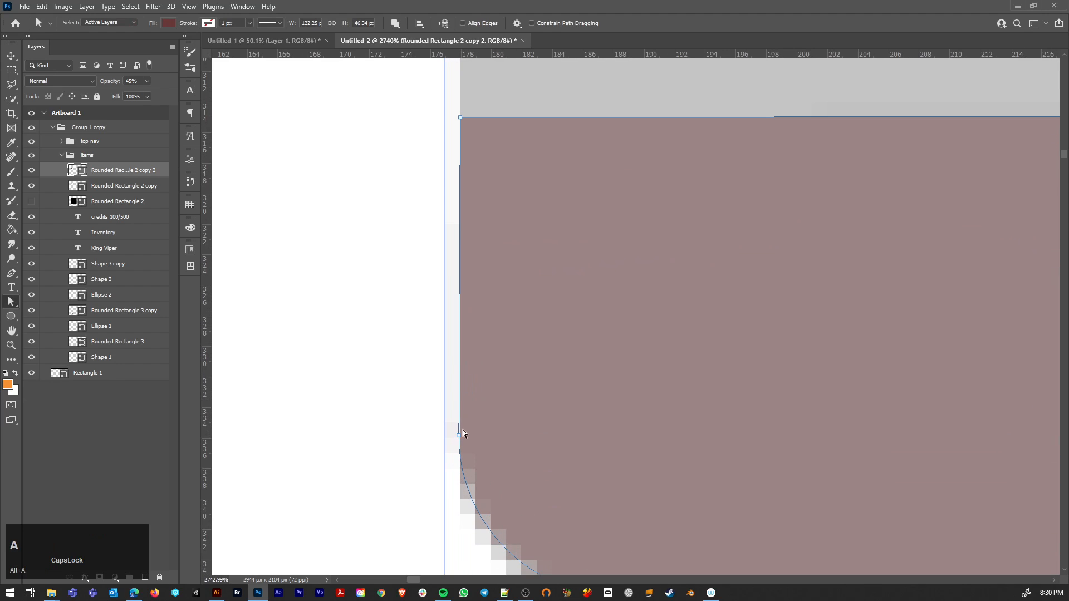
pyautogui.moveTo(463, 434); pyautogui.dragTo(462, 442)
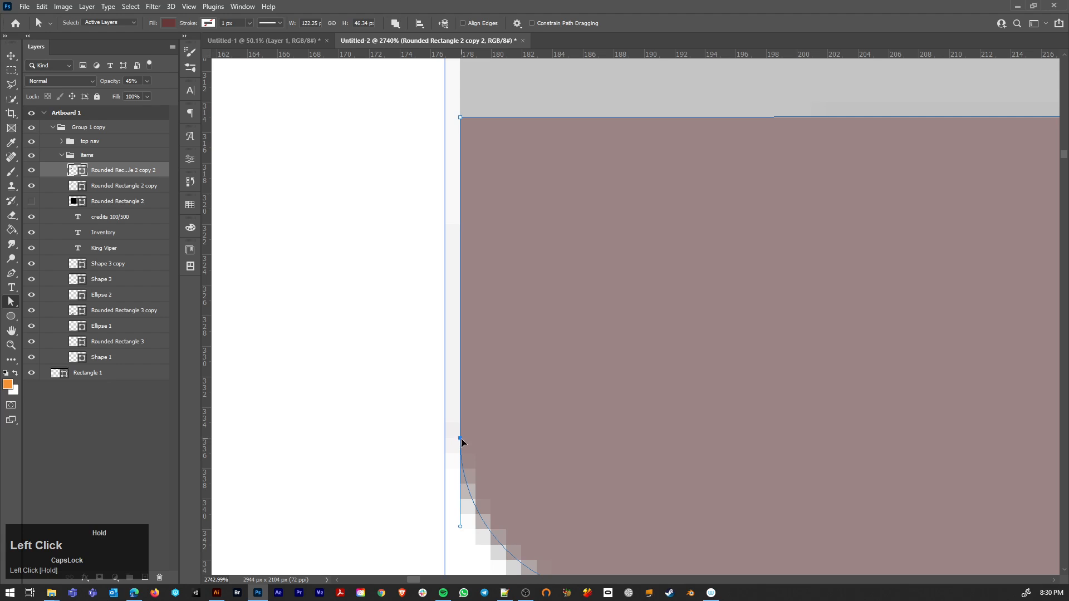
pyautogui.scroll(-4, 503, 385)
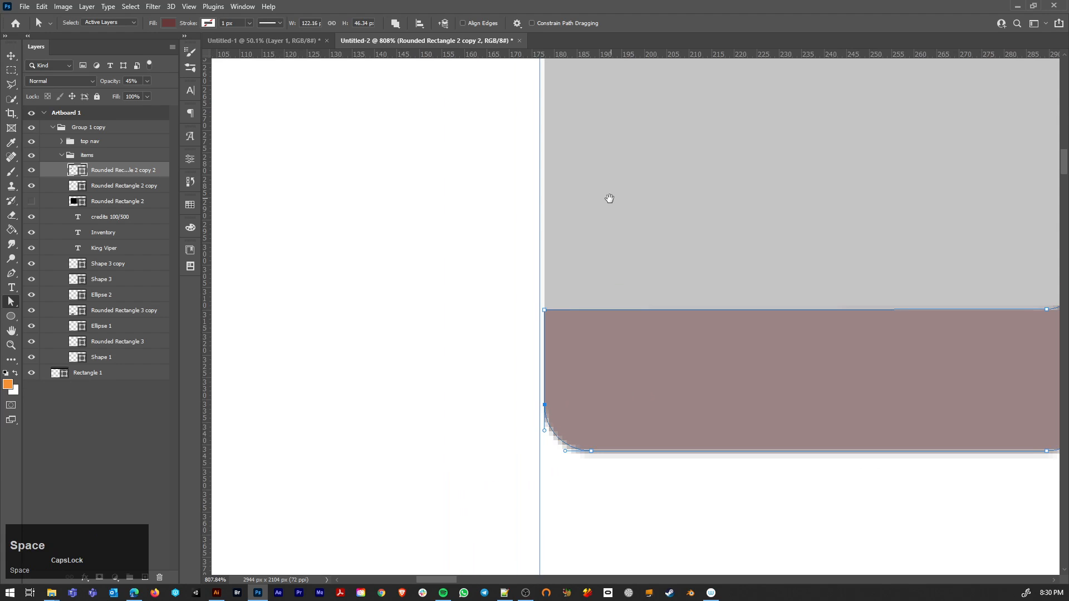
pyautogui.press('space')
pyautogui.moveTo(609, 199); pyautogui.dragTo(377, 324)
pyautogui.keyDown('alt'); pyautogui.scroll(-4, 558, 347); pyautogui.keyUp('alt')
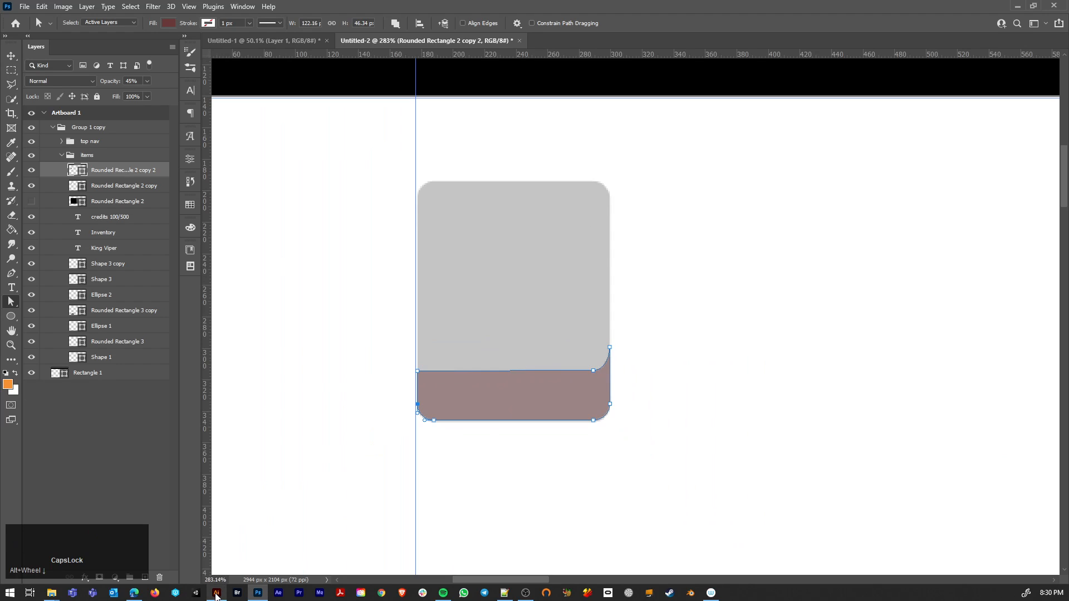
# Step: Switch to Illustrator and duplicate the complete chevron artwork onto the empty canvas left of the artboards
pyautogui.moveTo(217, 595)
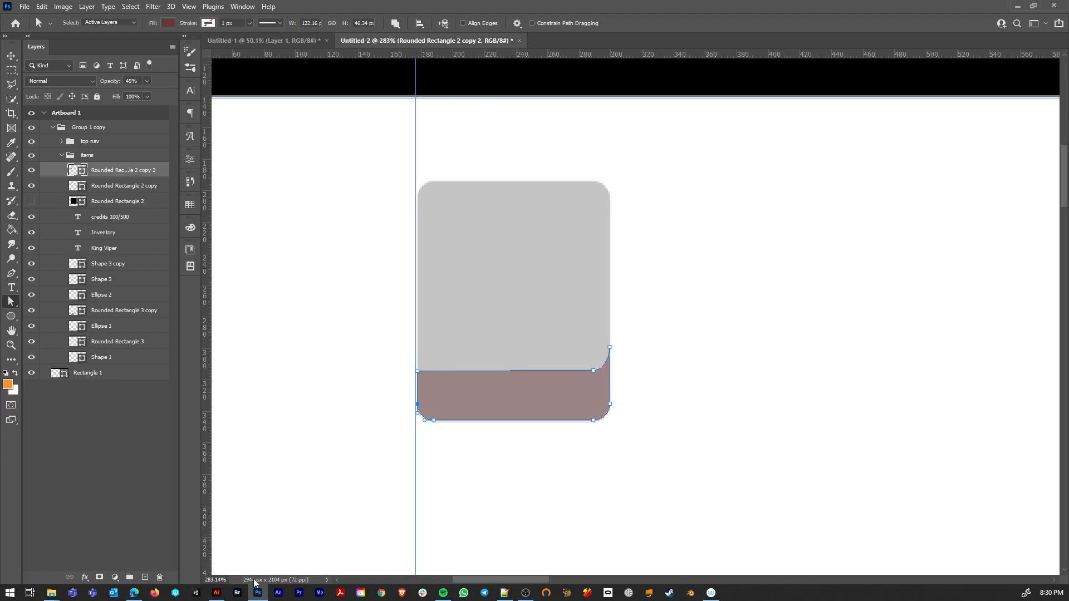
pyautogui.click(217, 593)
pyautogui.click(500, 423)
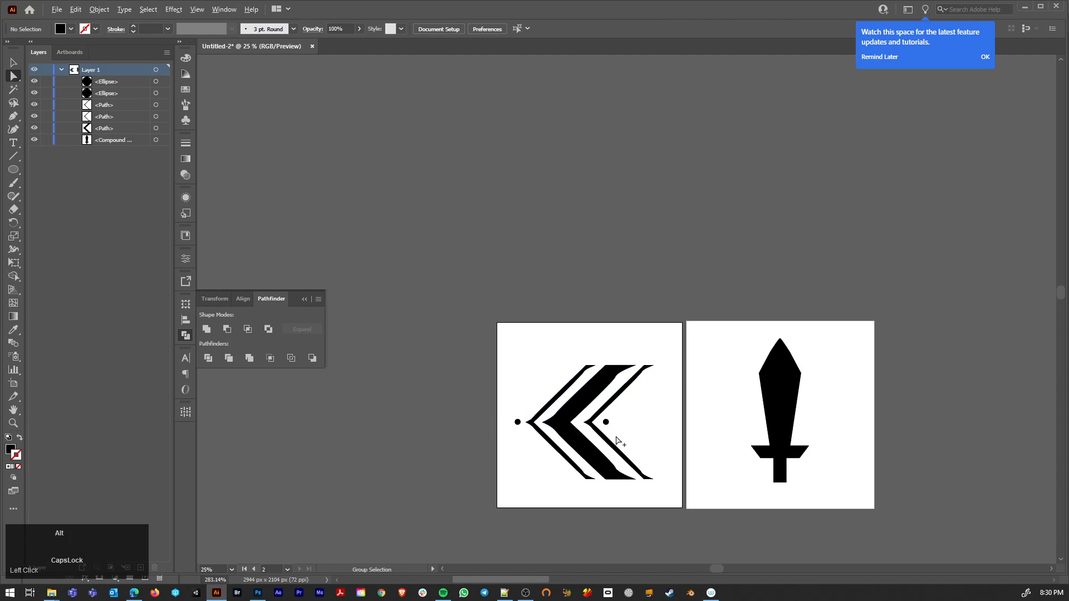
pyautogui.scroll(3, 621, 440)
pyautogui.scroll(-4, 557, 426)
pyautogui.moveTo(514, 334); pyautogui.dragTo(658, 487)
pyautogui.moveTo(594, 435); pyautogui.dragTo(359, 436)
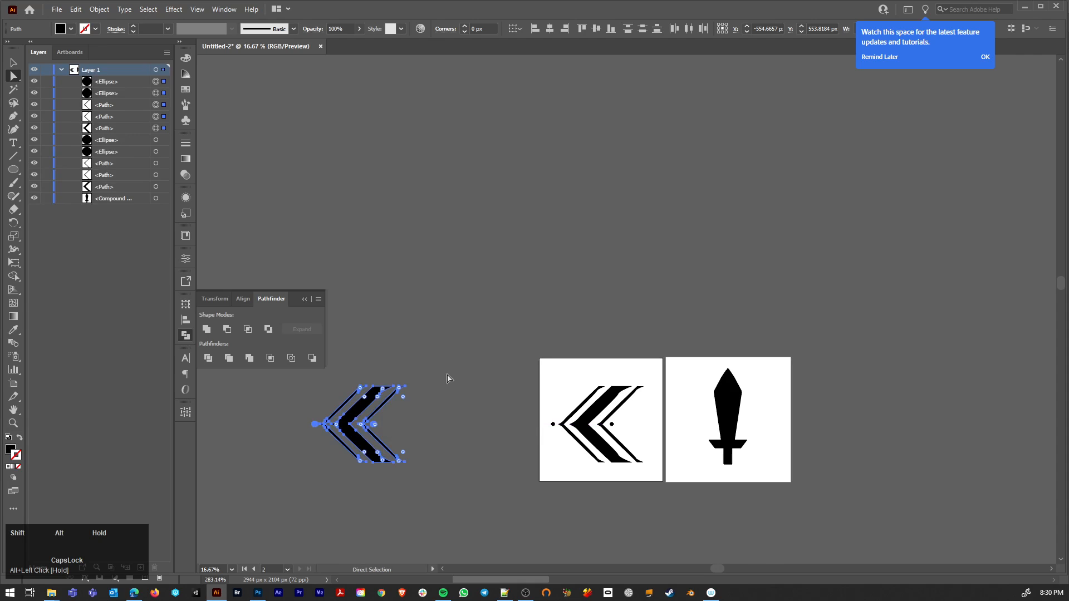
# Step: Create a pattern brush from the chevron copy, keeping the default name and options
pyautogui.press('space')
pyautogui.click(454, 327)
pyautogui.moveTo(454, 327); pyautogui.dragTo(768, 235)
pyautogui.moveTo(521, 245); pyautogui.dragTo(752, 446)
pyautogui.click(184, 106)
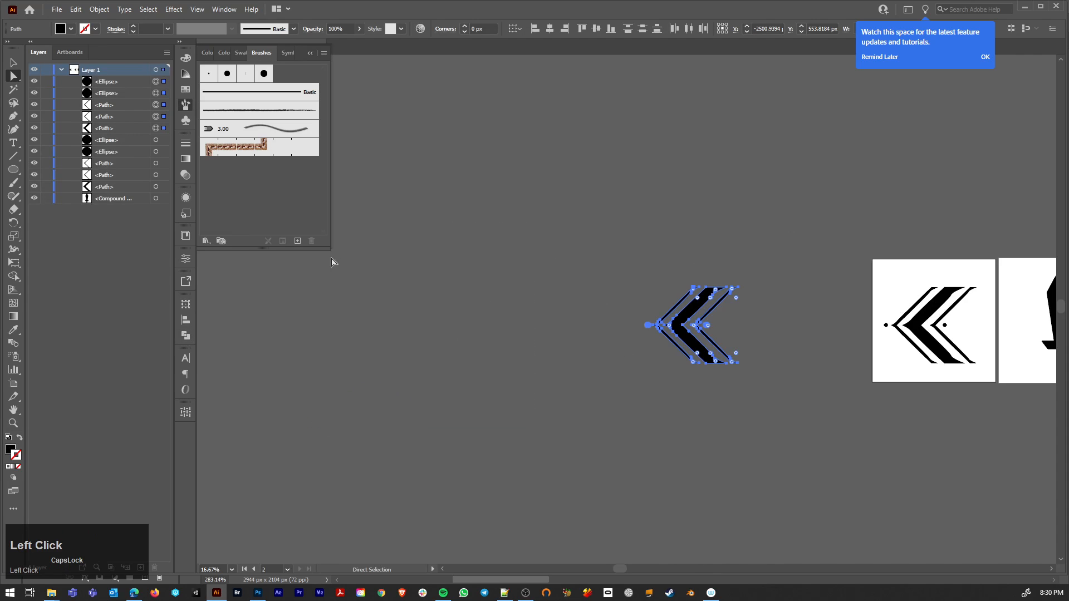
pyautogui.moveTo(693, 357)
pyautogui.mouseDown()
pyautogui.moveTo(563, 319)
pyautogui.moveTo(265, 181)
pyautogui.mouseUp()
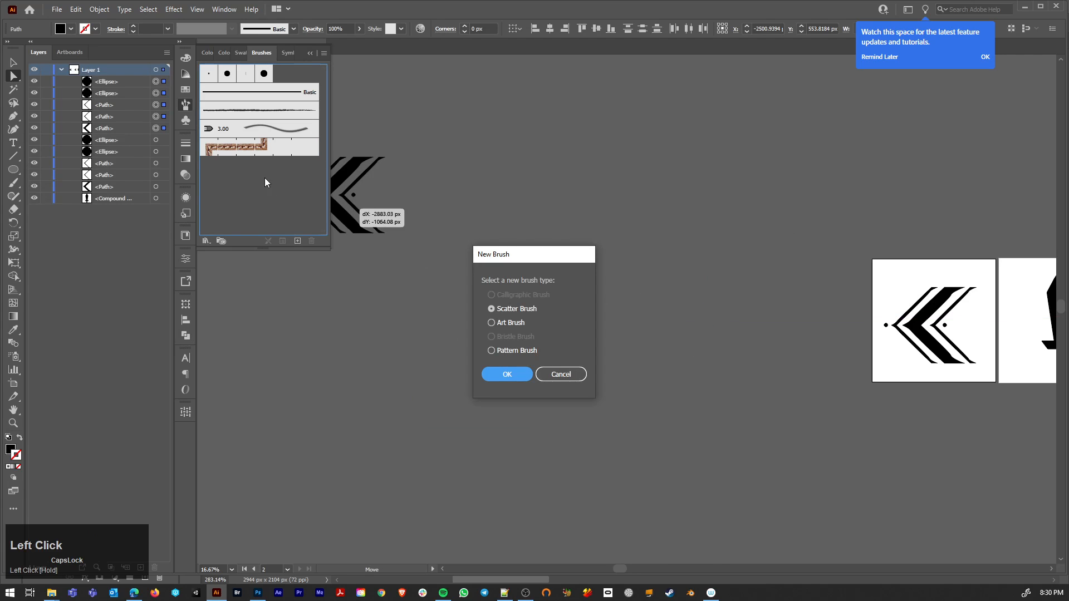
pyautogui.click(492, 350)
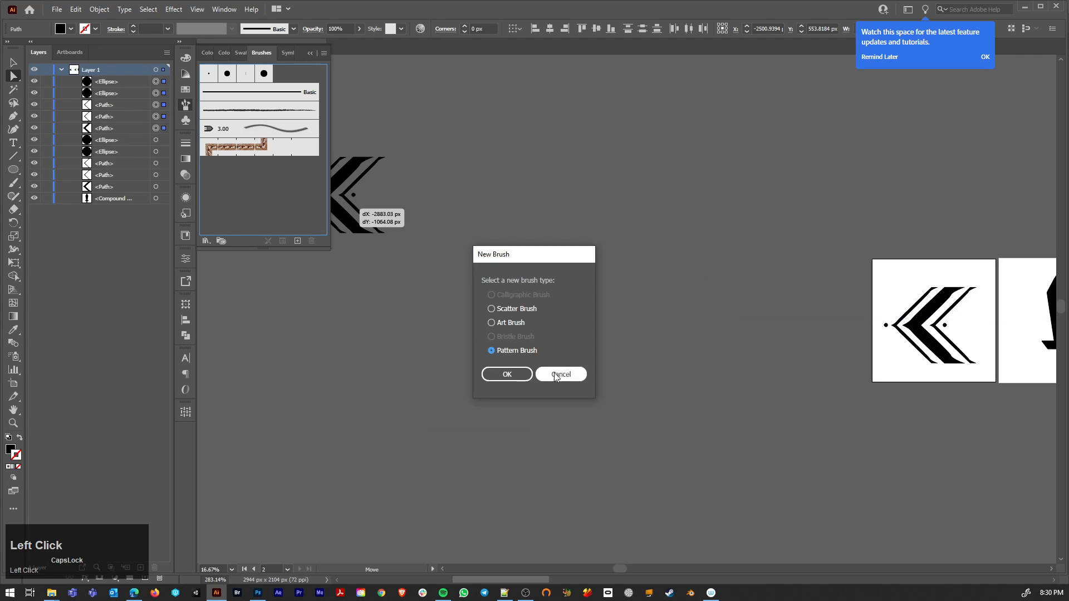
pyautogui.click(520, 374)
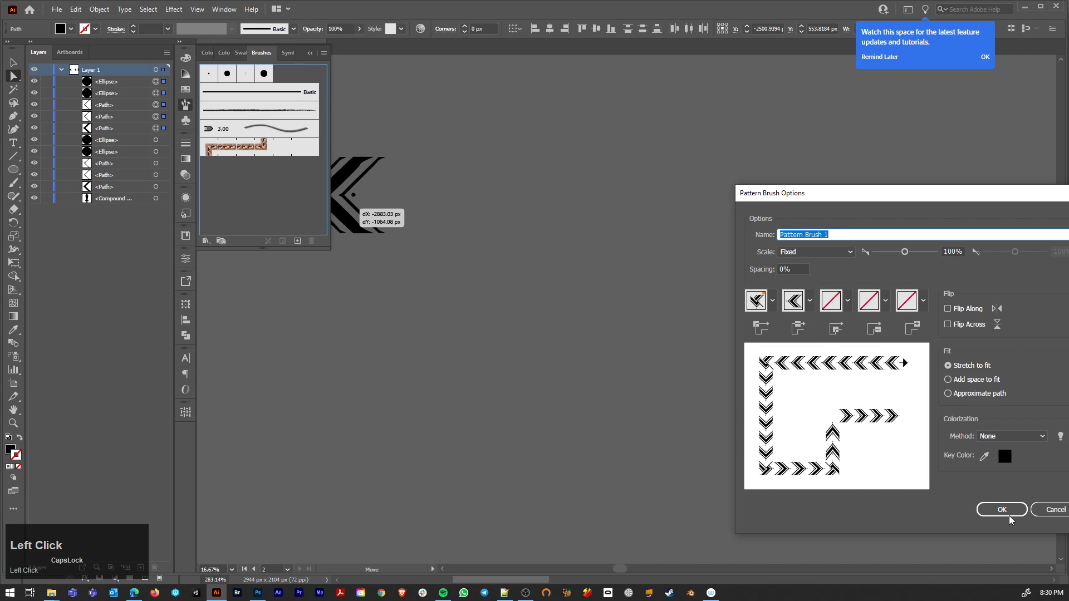
pyautogui.click(1002, 510)
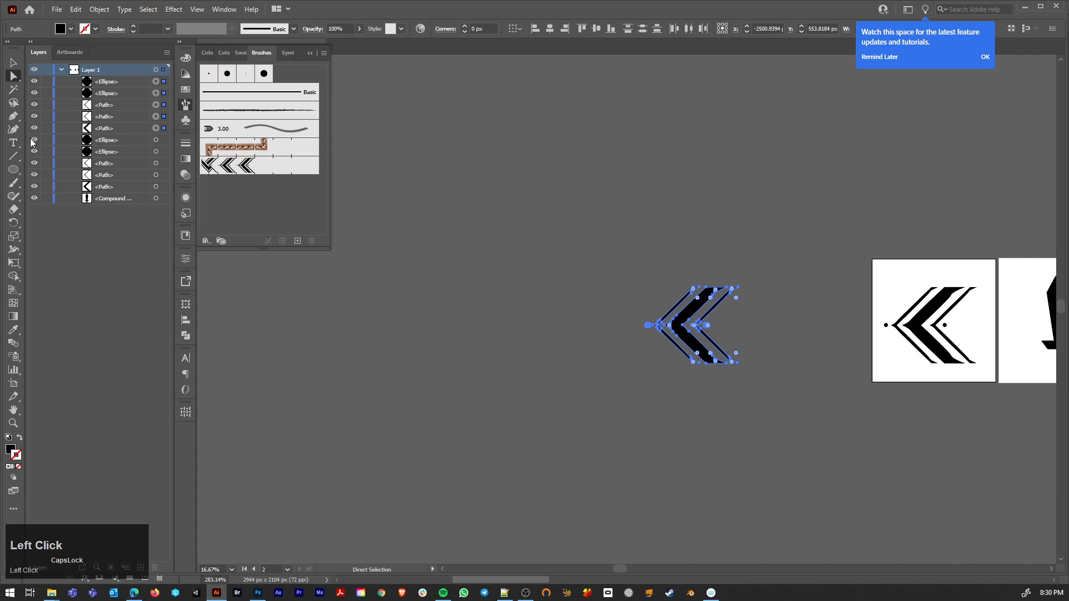
# Step: Draw a hexagon about 1970 px wide left of the chevron copy and stroke it with the chevron pattern brush
pyautogui.moveTo(13, 169); pyautogui.dragTo(53, 209)
pyautogui.moveTo(362, 277)
pyautogui.mouseDown()
pyautogui.moveTo(470, 440)
pyautogui.moveTo(451, 309)
pyautogui.moveTo(473, 304)
pyautogui.mouseUp()
pyautogui.click(239, 166)
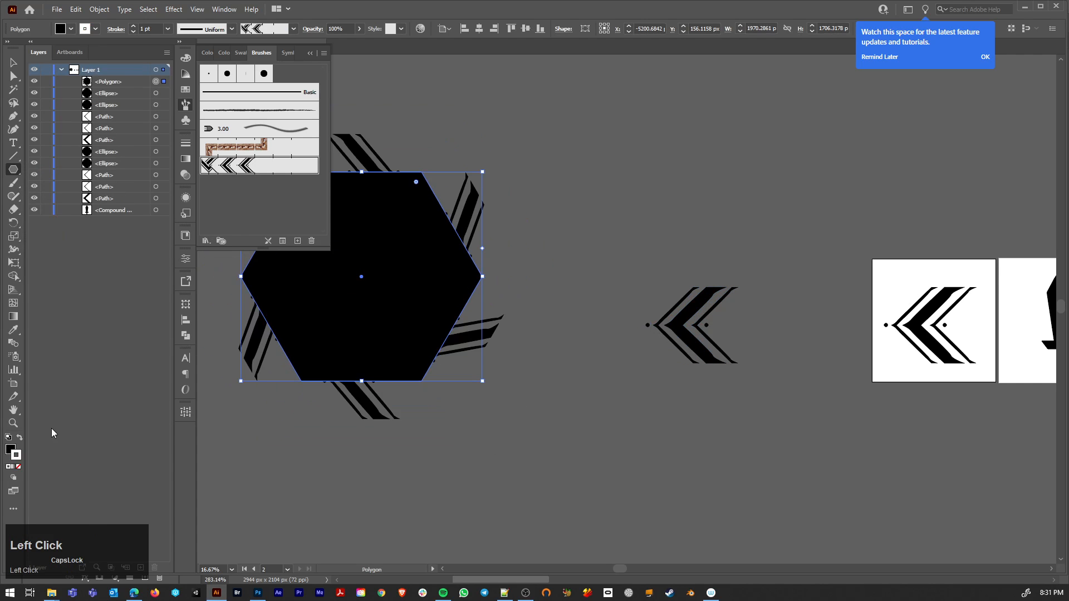
# Step: Remove the hexagon's fill, keeping the patterned stroke, and deselect it
pyautogui.click(14, 452)
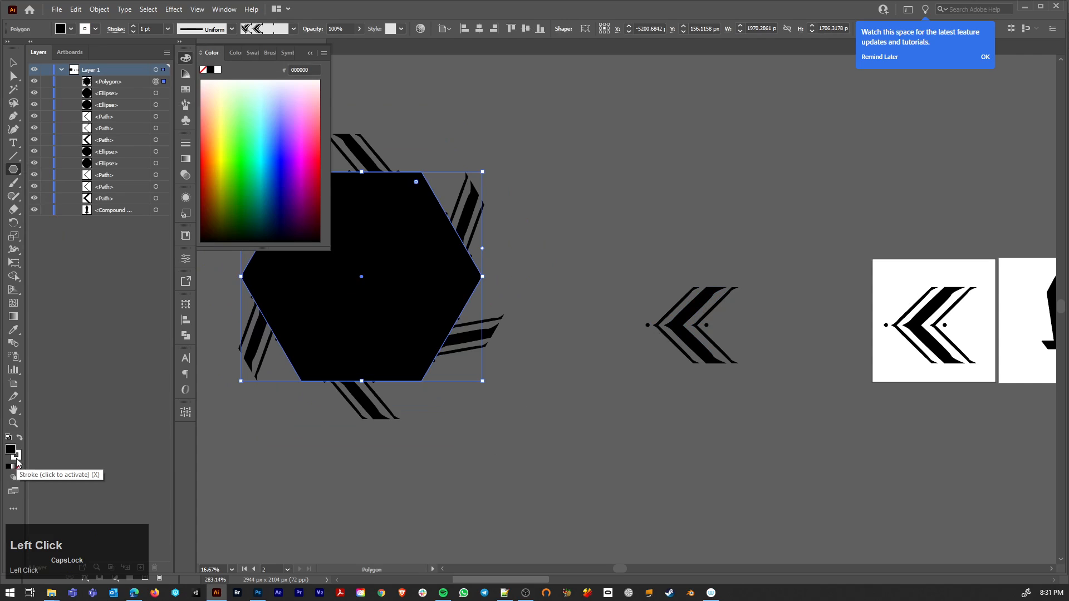
pyautogui.click(19, 468)
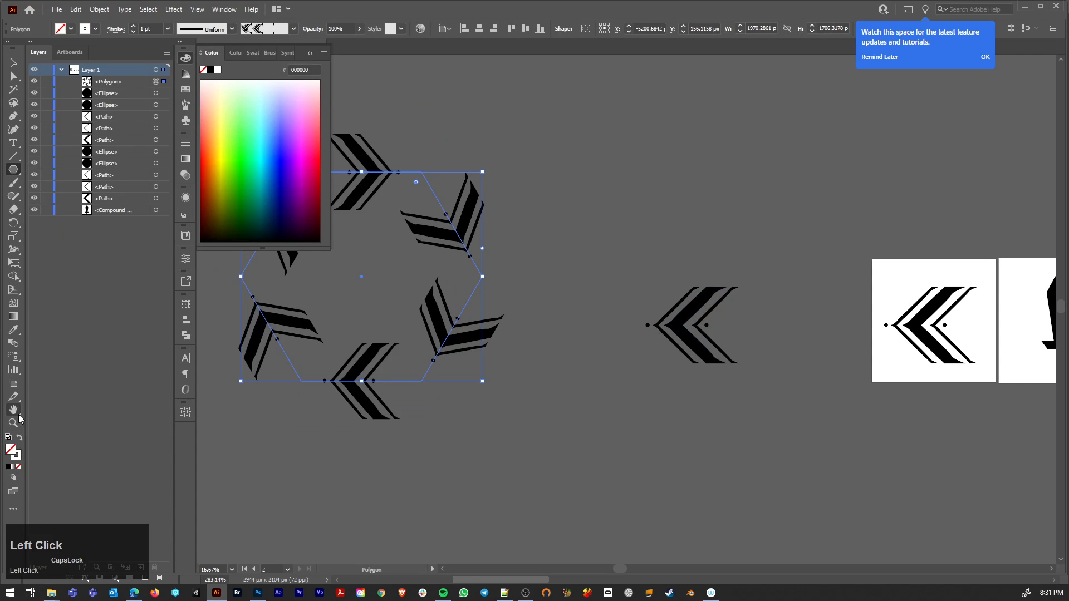
pyautogui.click(310, 53)
pyautogui.press('a')
pyautogui.click(616, 256)
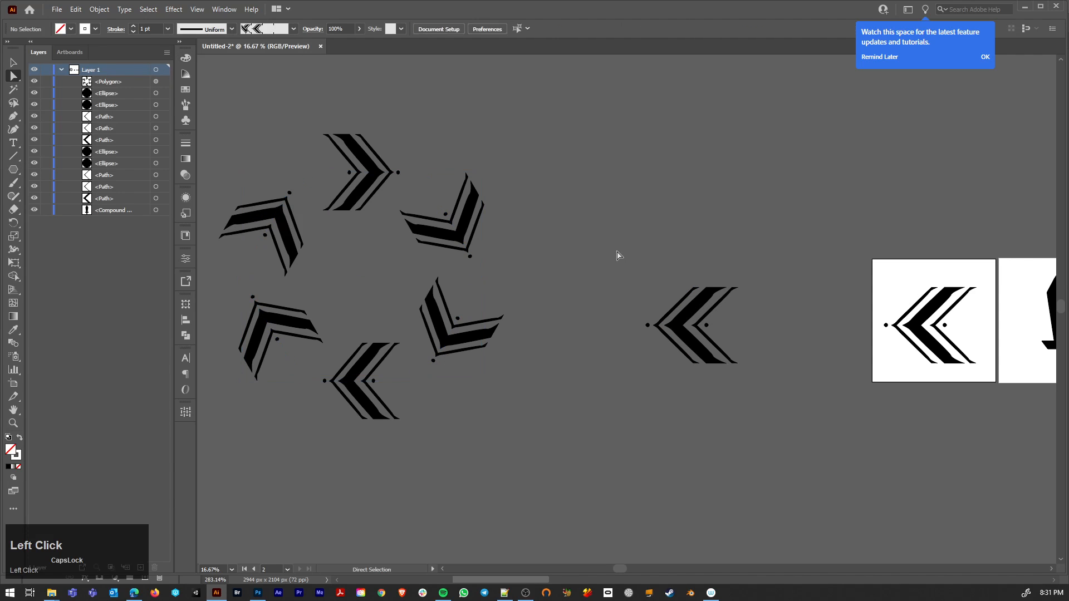
# Step: Rotate the whole chevron copy 90 degrees so that it points upward
pyautogui.moveTo(616, 242); pyautogui.dragTo(778, 405)
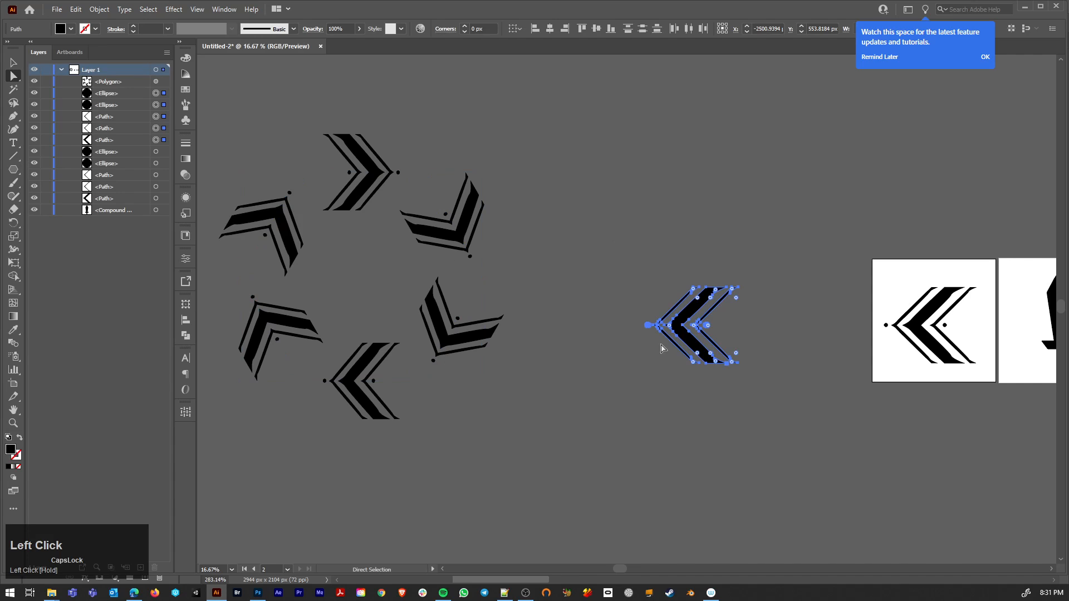
pyautogui.click(190, 104)
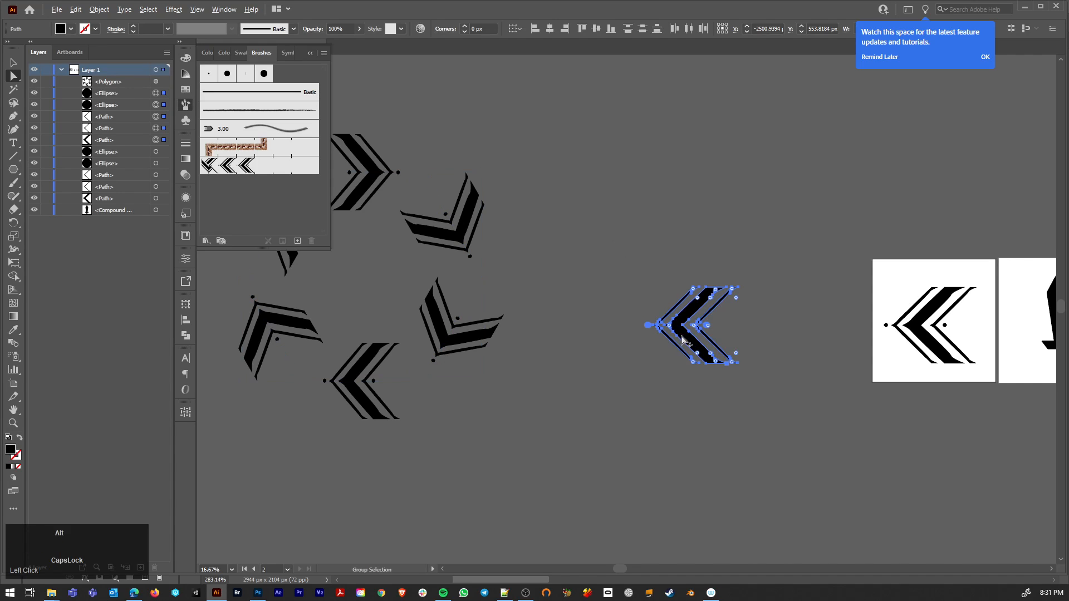
pyautogui.press('r')
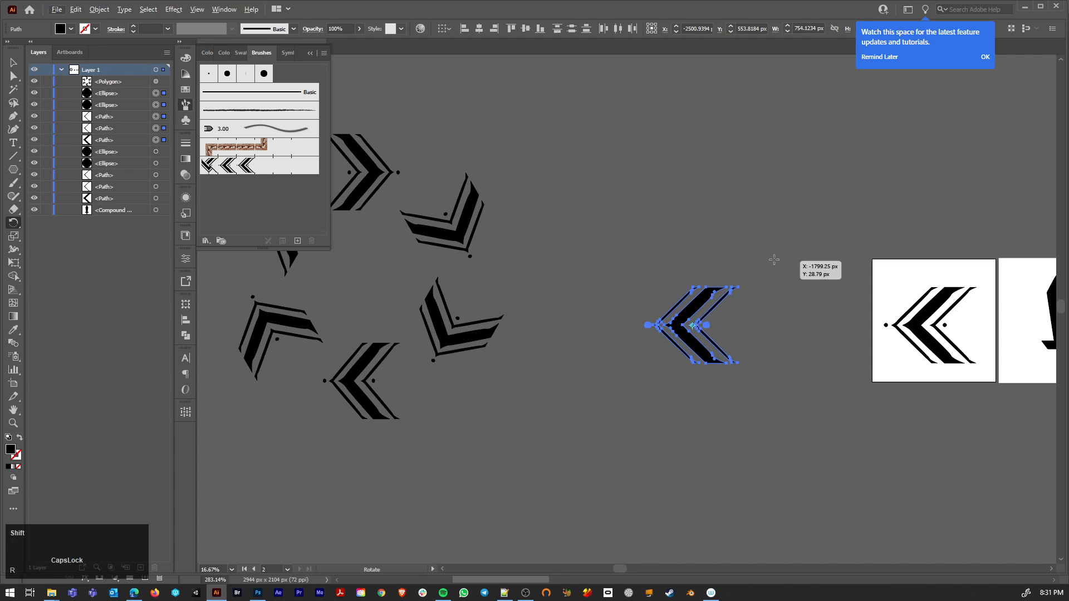
pyautogui.moveTo(774, 258); pyautogui.dragTo(759, 429)
# Step: Replace the pattern brush's side tile with the rotated chevron and apply the change to existing strokes
pyautogui.press('a')
pyautogui.moveTo(602, 231); pyautogui.dragTo(779, 414)
pyautogui.moveTo(708, 328)
pyautogui.mouseDown()
pyautogui.moveTo(504, 261)
pyautogui.moveTo(212, 200)
pyautogui.moveTo(235, 166)
pyautogui.mouseUp()
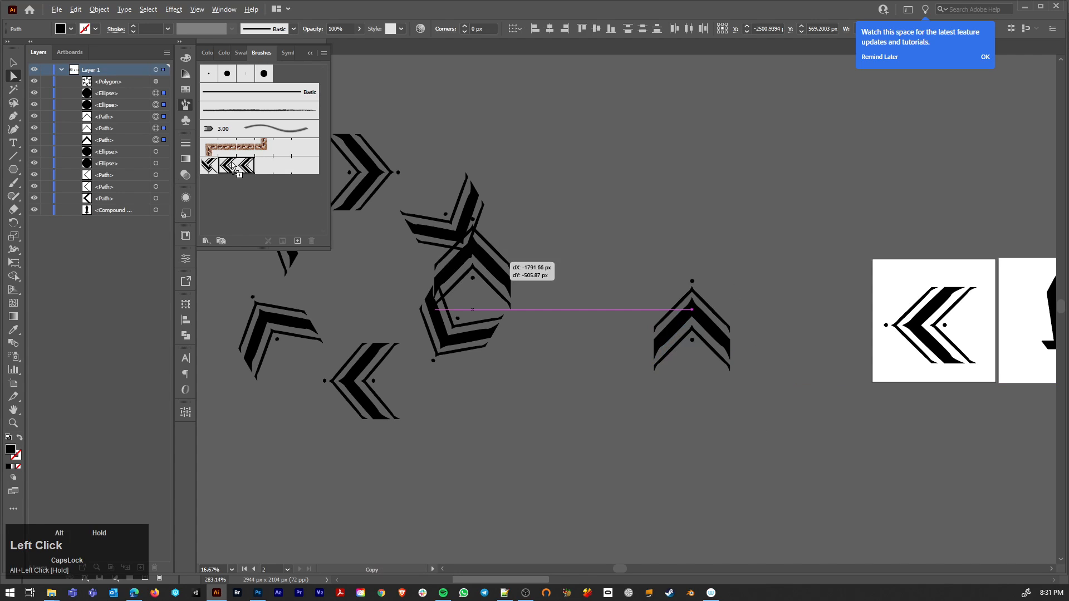
pyautogui.click(1002, 511)
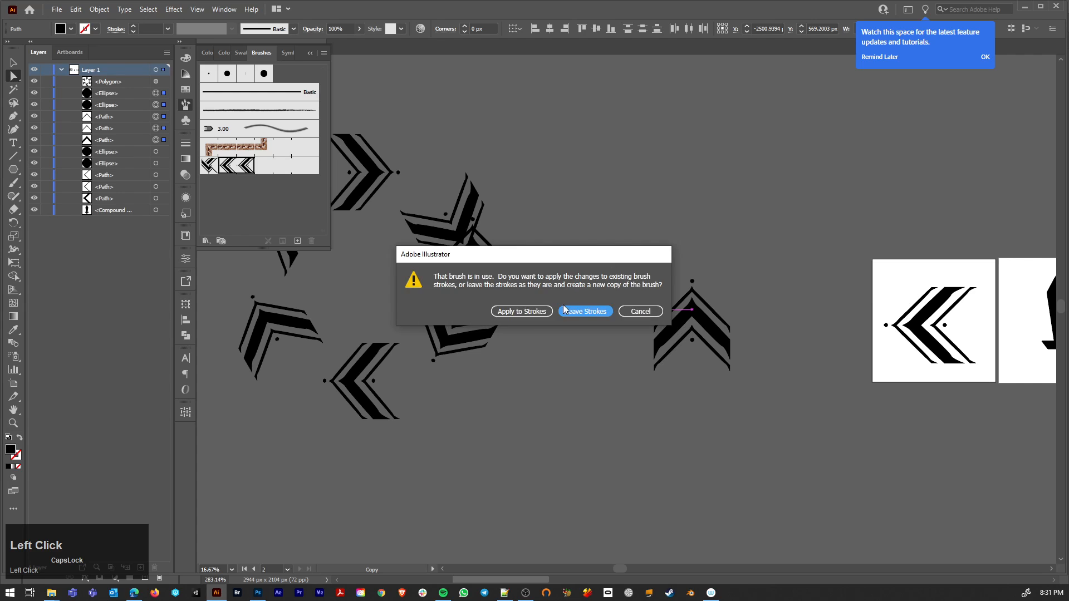
pyautogui.click(522, 311)
pyautogui.click(521, 282)
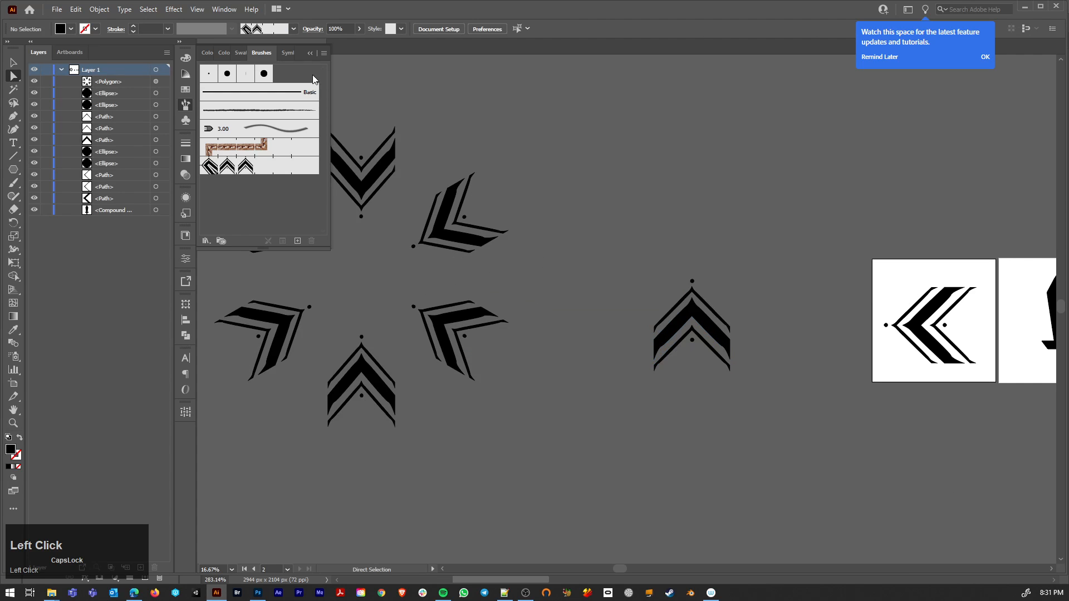
pyautogui.click(311, 53)
# Step: Scale the chevron-stroked hexagon down proportionally to about 1370 px wide to form a dense star ornament
pyautogui.scroll(-1, 245, 144)
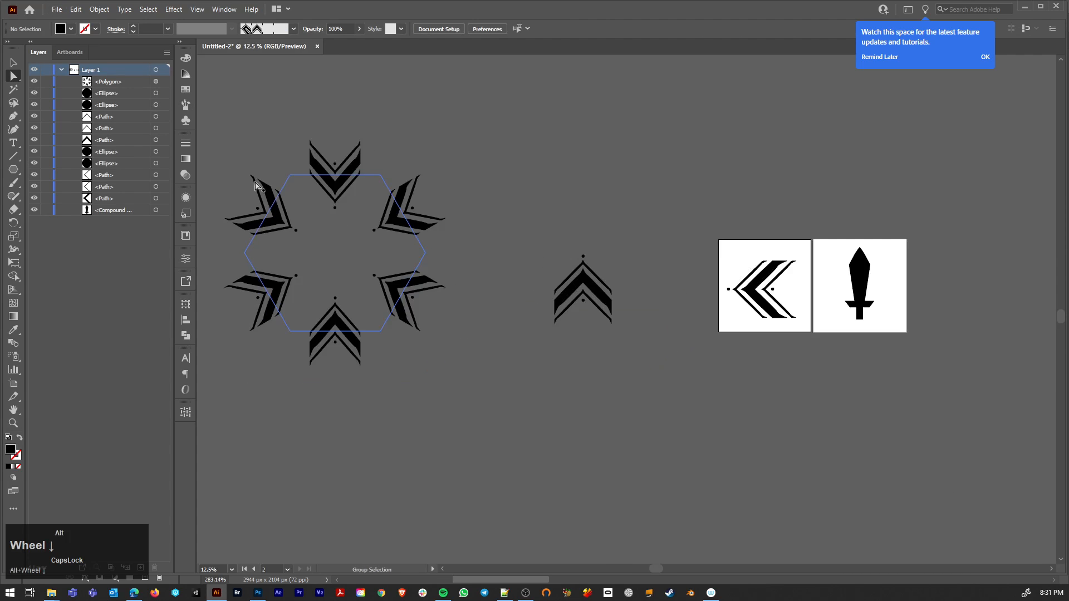
pyautogui.click(410, 211)
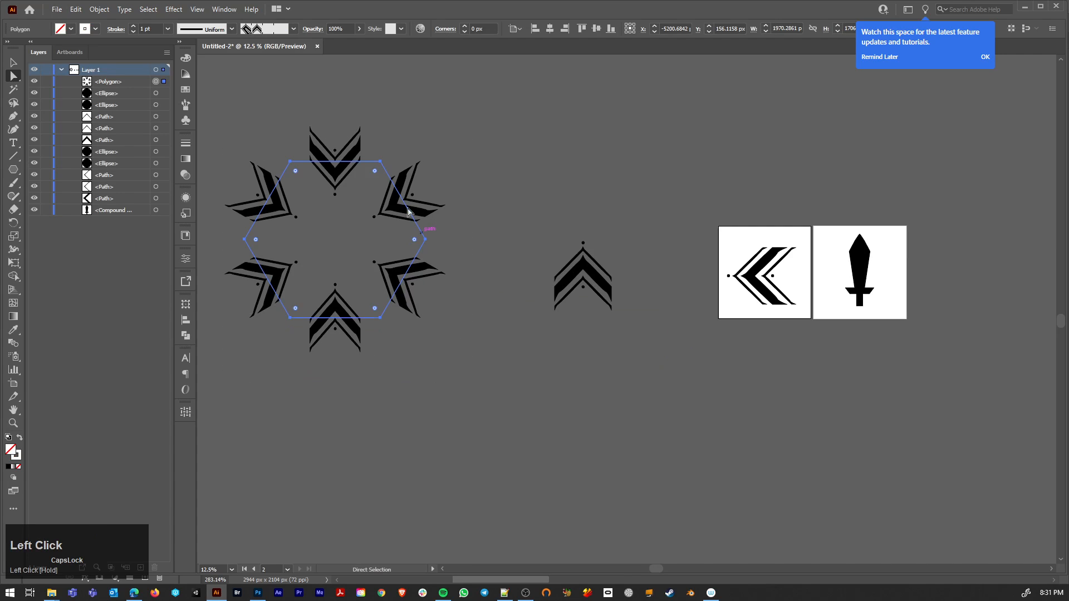
pyautogui.press('s')
pyautogui.moveTo(409, 176); pyautogui.dragTo(427, 240)
pyautogui.scroll(2, 341, 256)
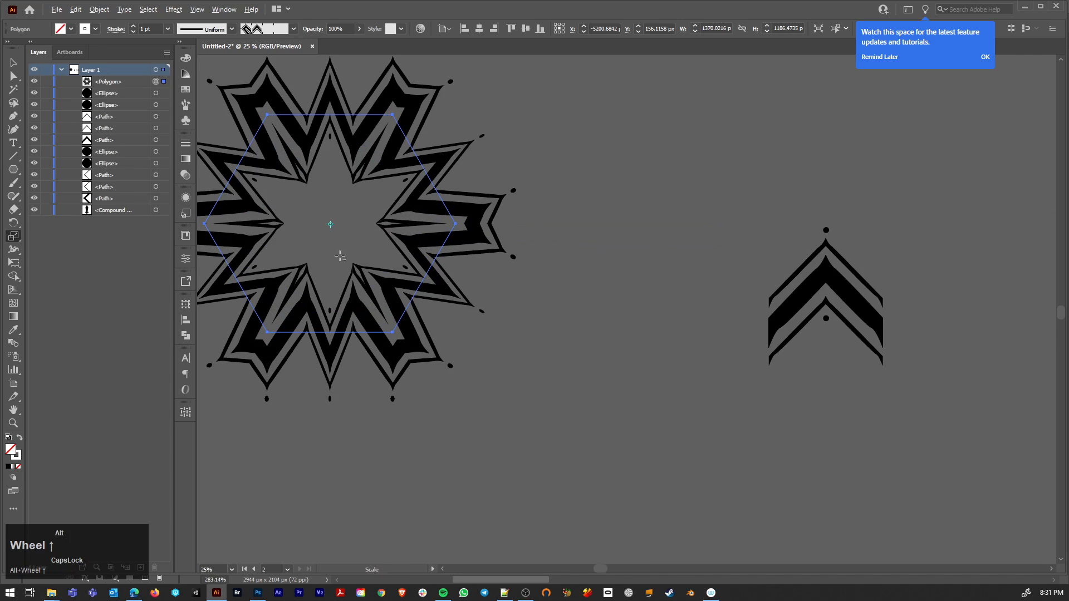
pyautogui.moveTo(322, 243); pyautogui.dragTo(427, 310)
pyautogui.press('a')
pyautogui.click(612, 236)
# Step: Draw a circle about 1238 px across above the upright chevron and stroke it with the chevron pattern brush
pyautogui.scroll(-3, 612, 240)
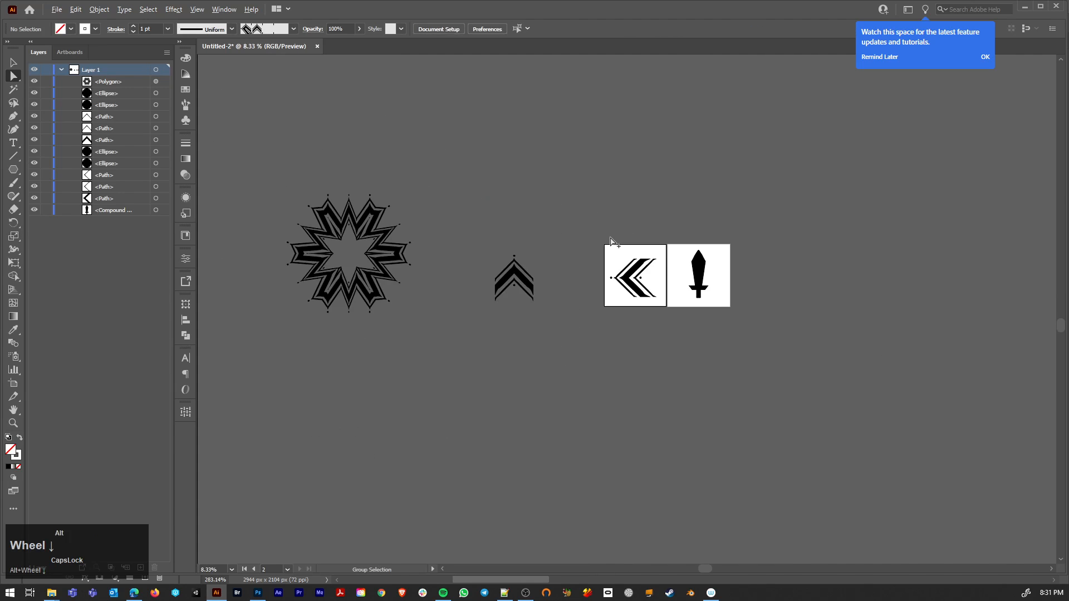
pyautogui.scroll(1, 612, 240)
pyautogui.moveTo(494, 202); pyautogui.dragTo(591, 247)
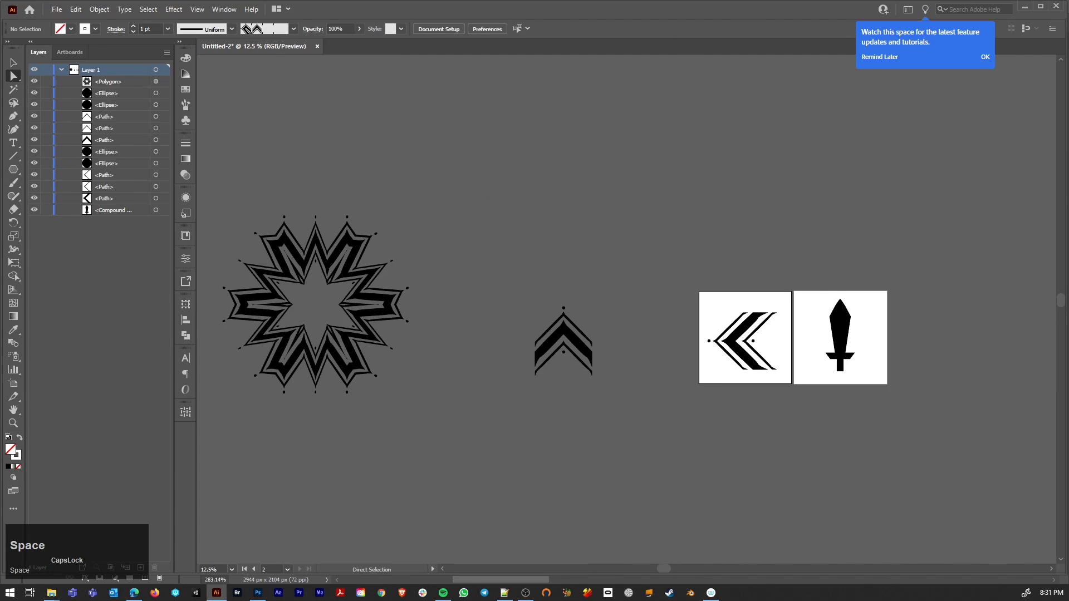
pyautogui.moveTo(13, 169); pyautogui.dragTo(72, 199)
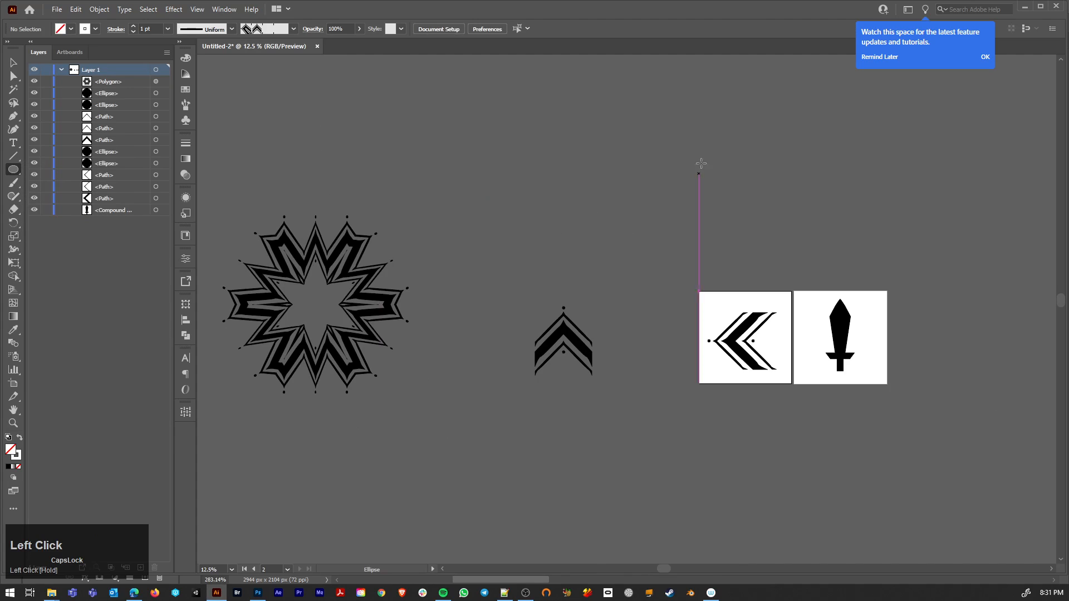
pyautogui.moveTo(478, 99); pyautogui.dragTo(592, 213)
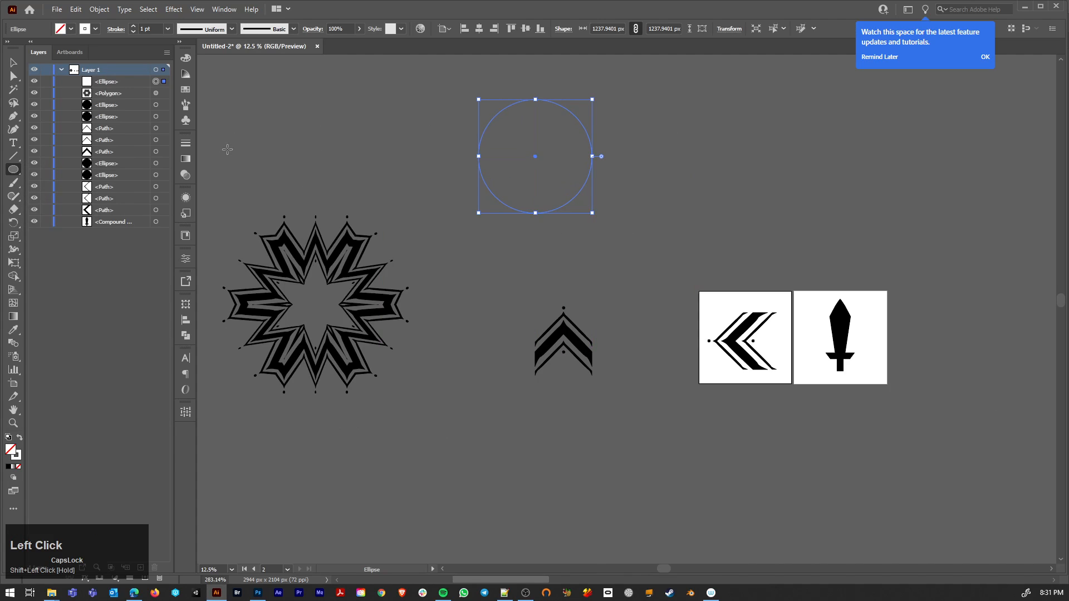
pyautogui.click(185, 105)
pyautogui.click(240, 168)
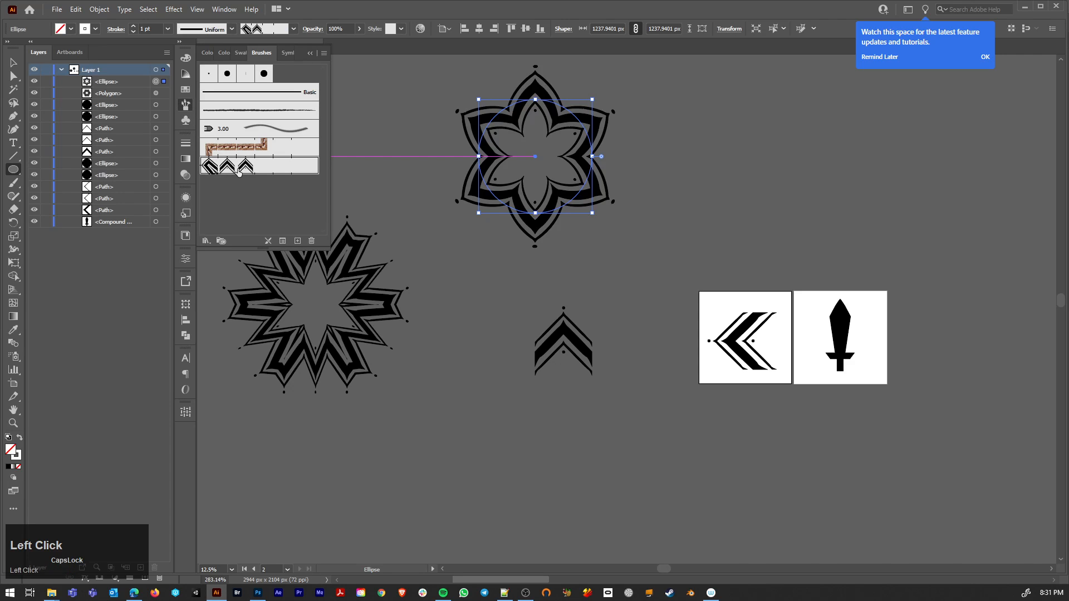
pyautogui.press('a')
pyautogui.click(633, 297)
# Step: Duplicate the circular ornament to its right and squash the copy's ellipse horizontally to about 310 px wide
pyautogui.scroll(-3, 594, 276)
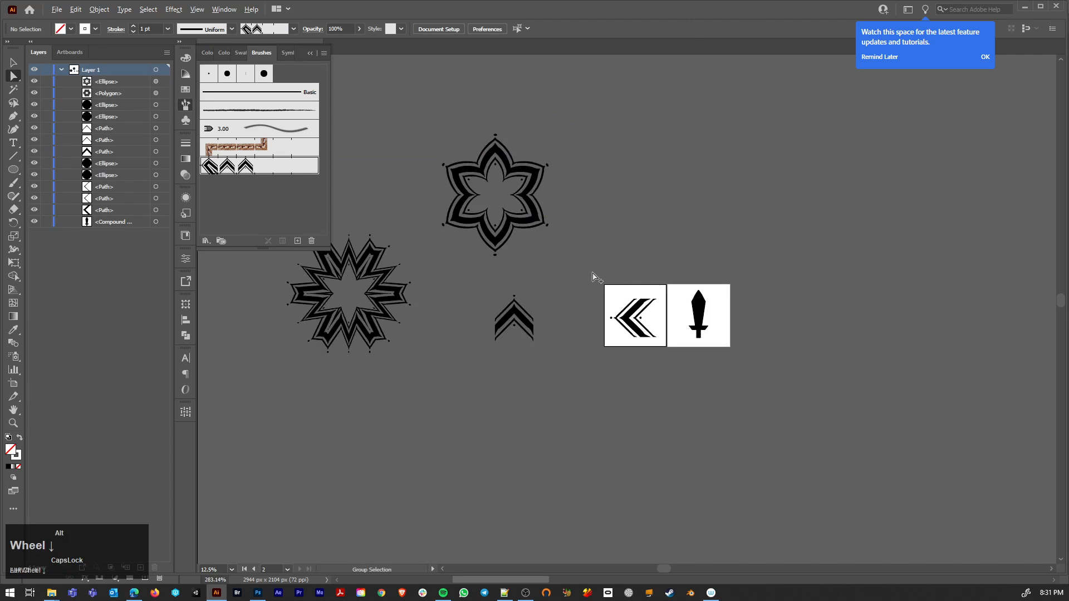
pyautogui.scroll(3, 595, 276)
pyautogui.press('space')
pyautogui.moveTo(552, 250); pyautogui.dragTo(552, 250)
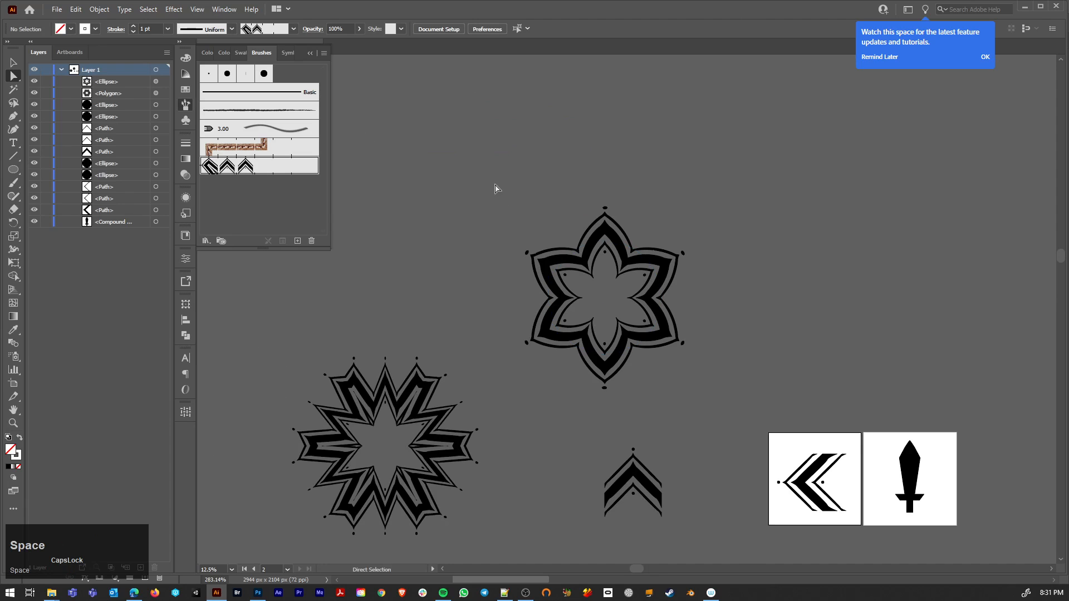
pyautogui.keyDown('alt'); pyautogui.click(655, 331); pyautogui.keyUp('alt')
pyautogui.moveTo(655, 330); pyautogui.dragTo(862, 346)
pyautogui.press('s')
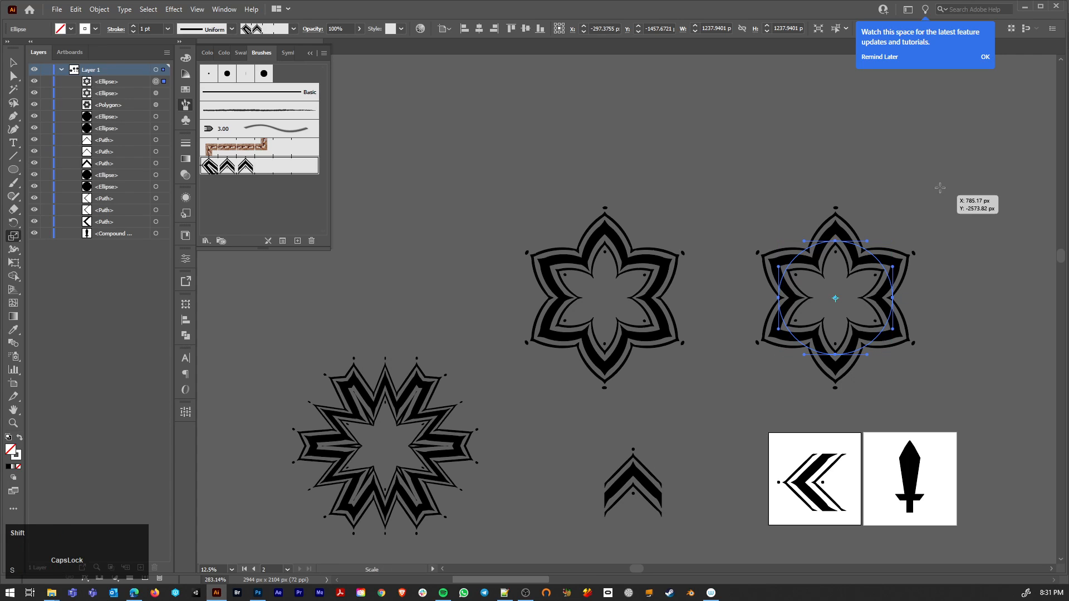
pyautogui.moveTo(931, 204); pyautogui.dragTo(724, 220)
pyautogui.press('a')
# Step: Move the narrow ornament closer to the six-pointed circular ornament
pyautogui.press('space')
pyautogui.click(720, 387)
pyautogui.moveTo(536, 194); pyautogui.dragTo(707, 425)
pyautogui.moveTo(633, 333); pyautogui.dragTo(566, 333)
pyautogui.click(617, 303)
pyautogui.press('space')
pyautogui.moveTo(617, 303); pyautogui.dragTo(744, 289)
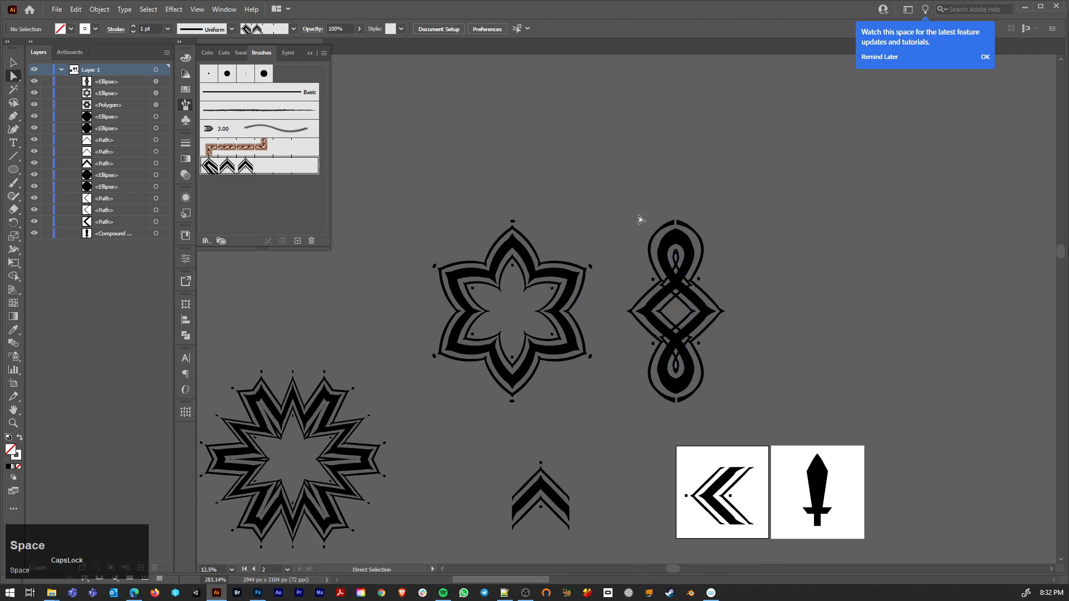
# Step: Duplicate the narrow ornament to its right and expand the copy's appearance
pyautogui.click(662, 327)
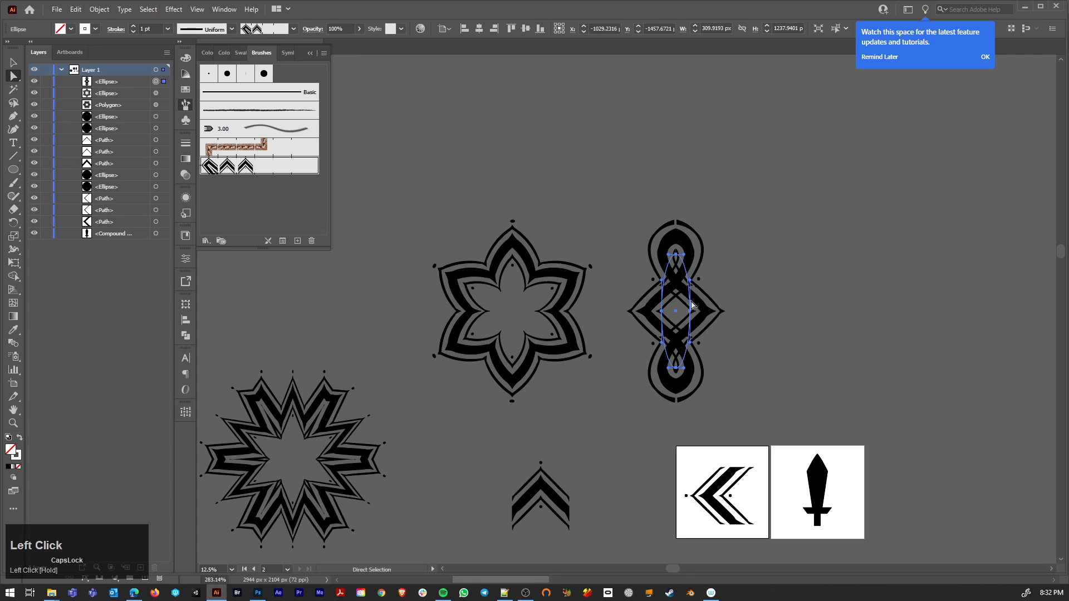
pyautogui.press('alt')
pyautogui.moveTo(690, 288); pyautogui.dragTo(857, 288)
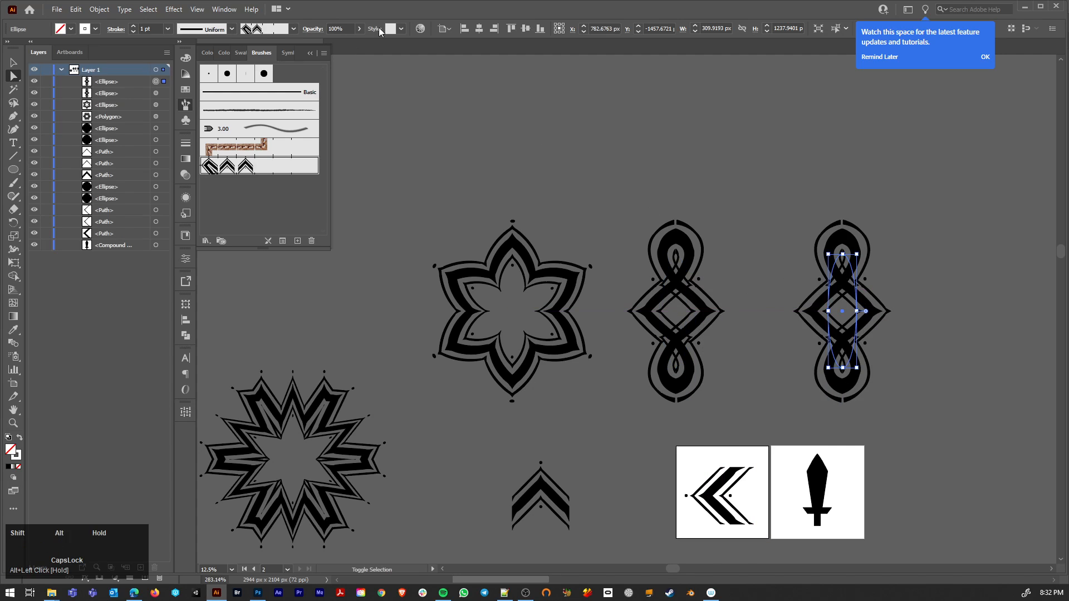
pyautogui.click(102, 10)
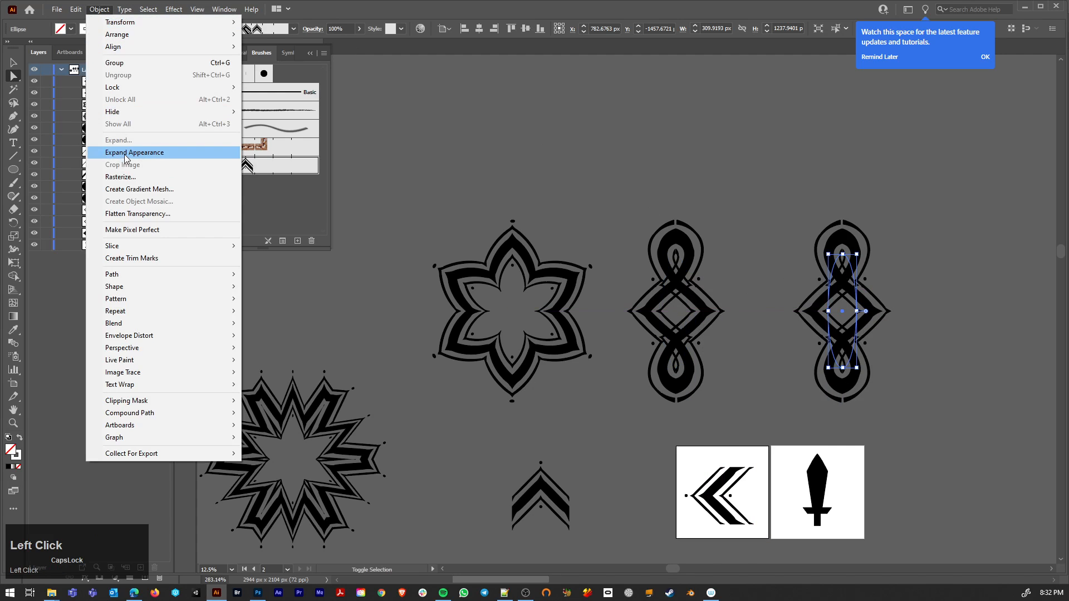
# Step: Expand the appearance of the rightmost narrow ornament and unite its overlapping shapes into clean outlines
pyautogui.click(160, 152)
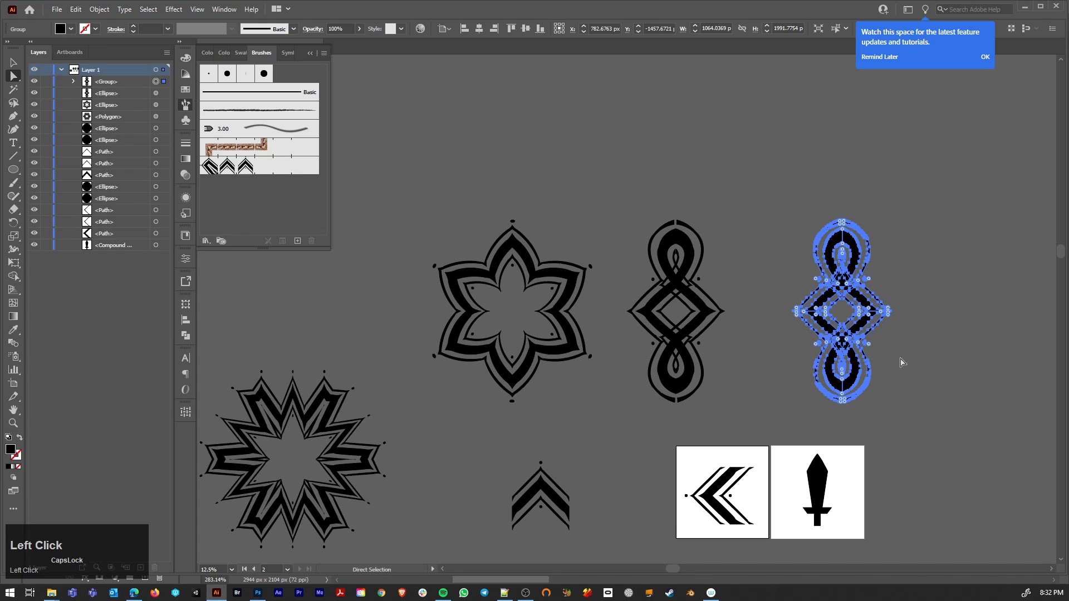
pyautogui.scroll(5, 903, 362)
pyautogui.scroll(-3, 903, 354)
pyautogui.press('space')
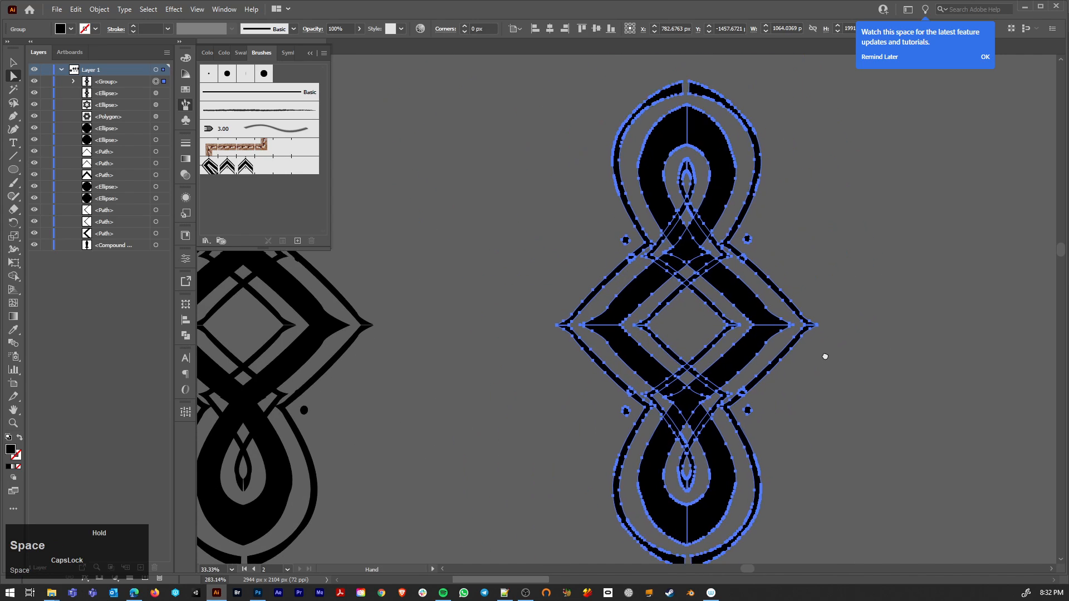
pyautogui.moveTo(825, 356); pyautogui.dragTo(819, 338)
pyautogui.click(185, 335)
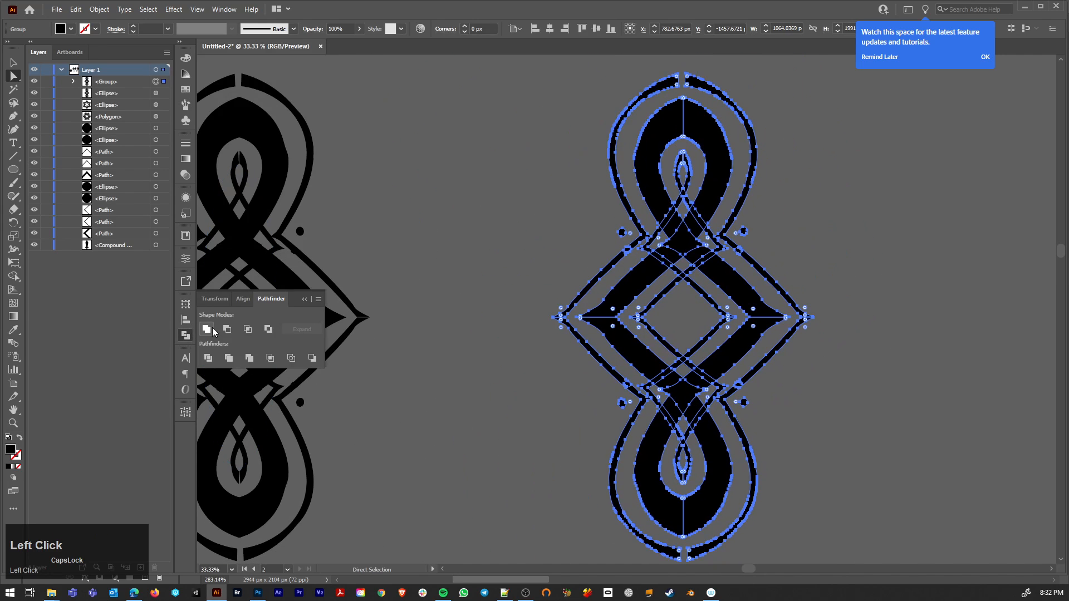
pyautogui.click(206, 330)
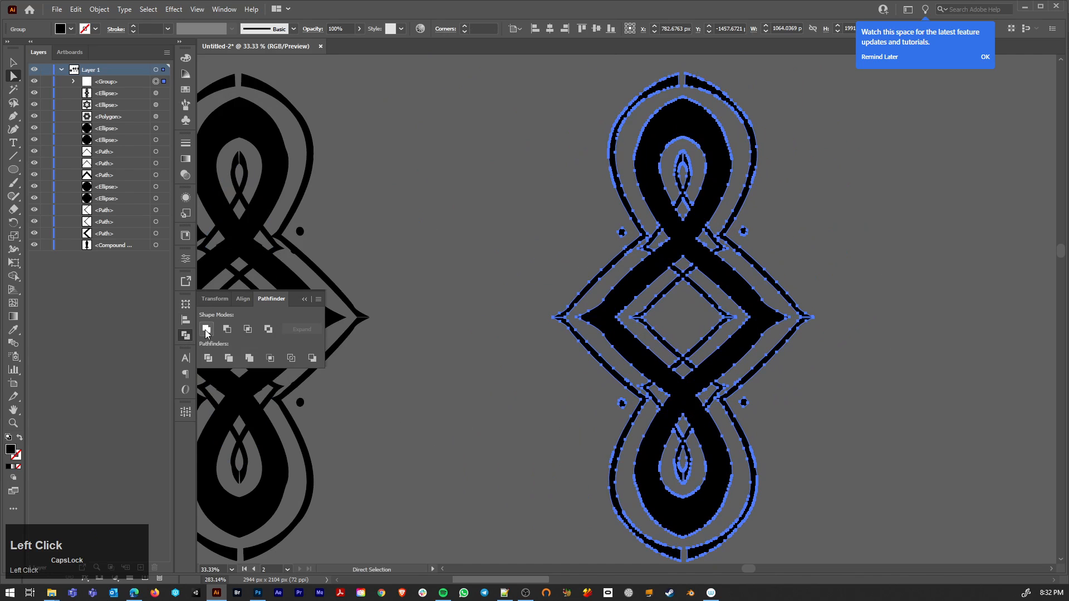
pyautogui.click(813, 413)
pyautogui.scroll(-2, 861, 452)
pyautogui.moveTo(909, 391); pyautogui.dragTo(843, 341)
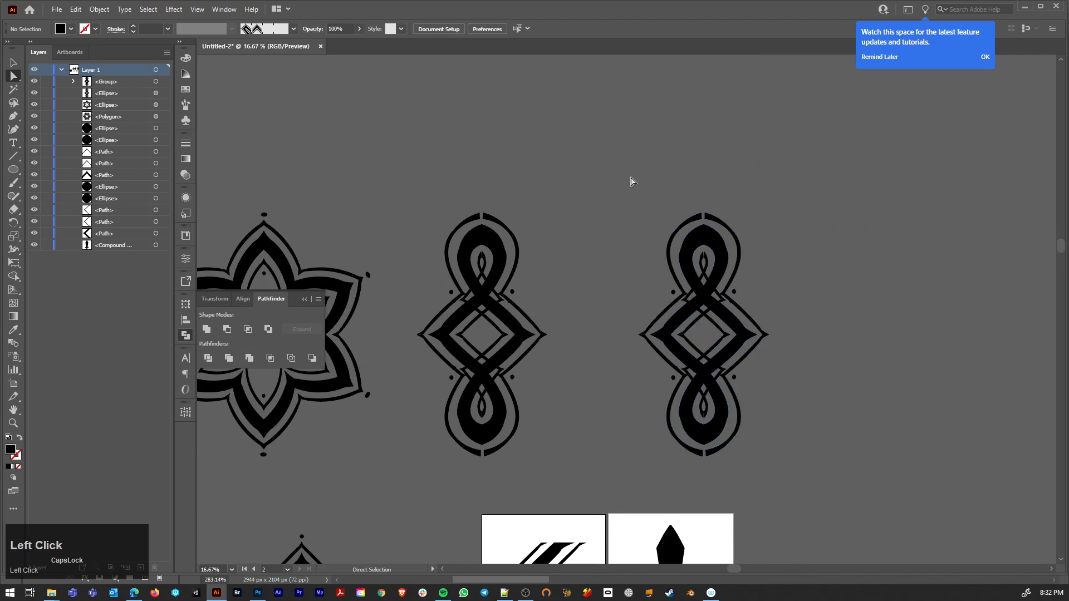
# Step: Copy the united ornament, switch to Photoshop and paste it into the inventory wireframe as a shape layer
pyautogui.moveTo(631, 178); pyautogui.dragTo(812, 477)
pyautogui.hotkey('ctrl', 'c')
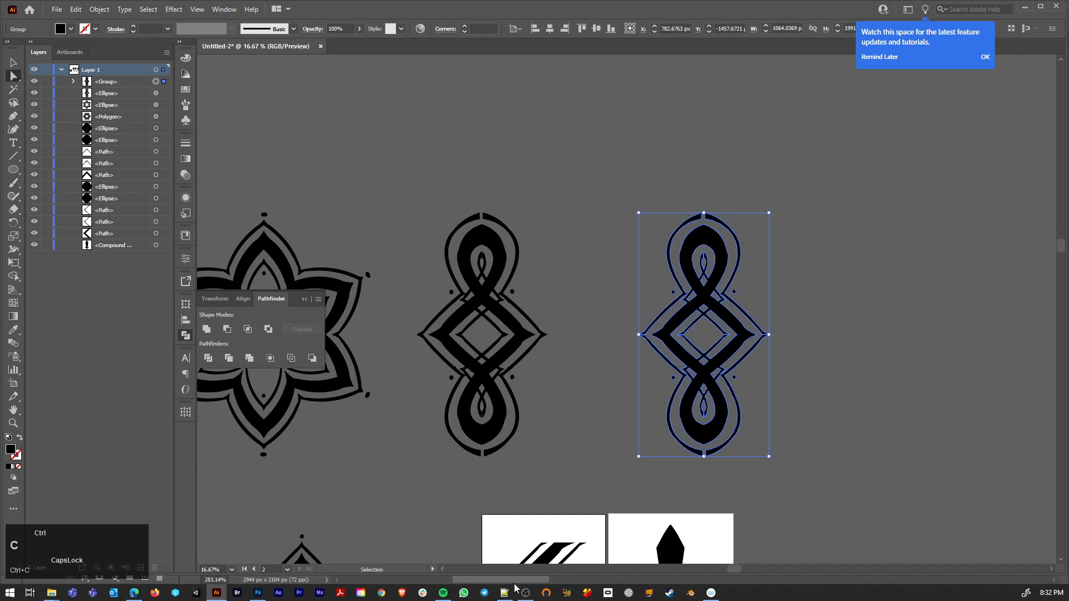
pyautogui.click(258, 593)
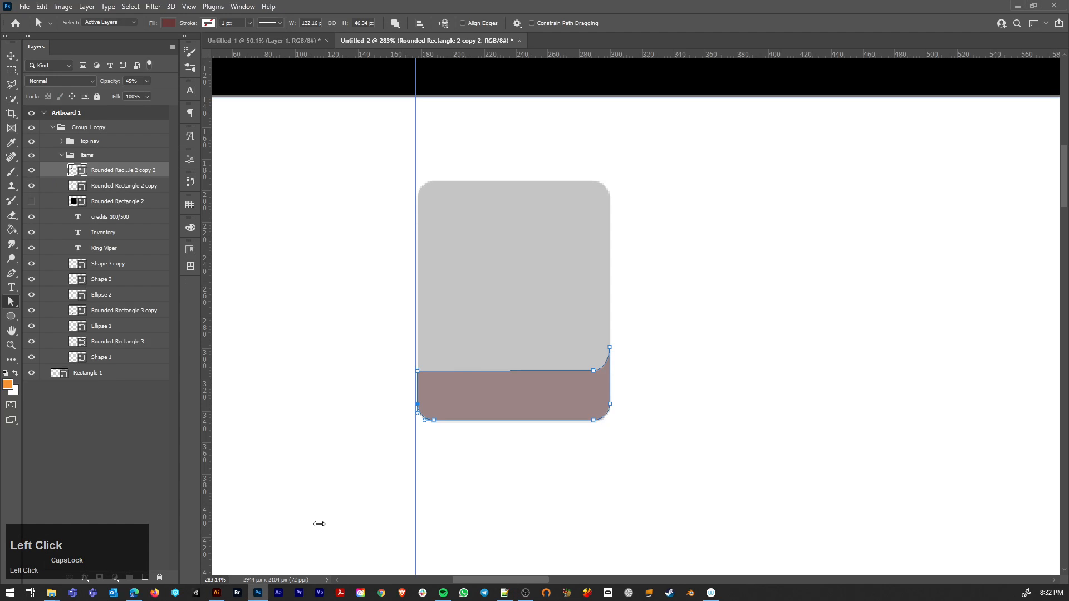
pyautogui.hotkey('ctrl', 'v')
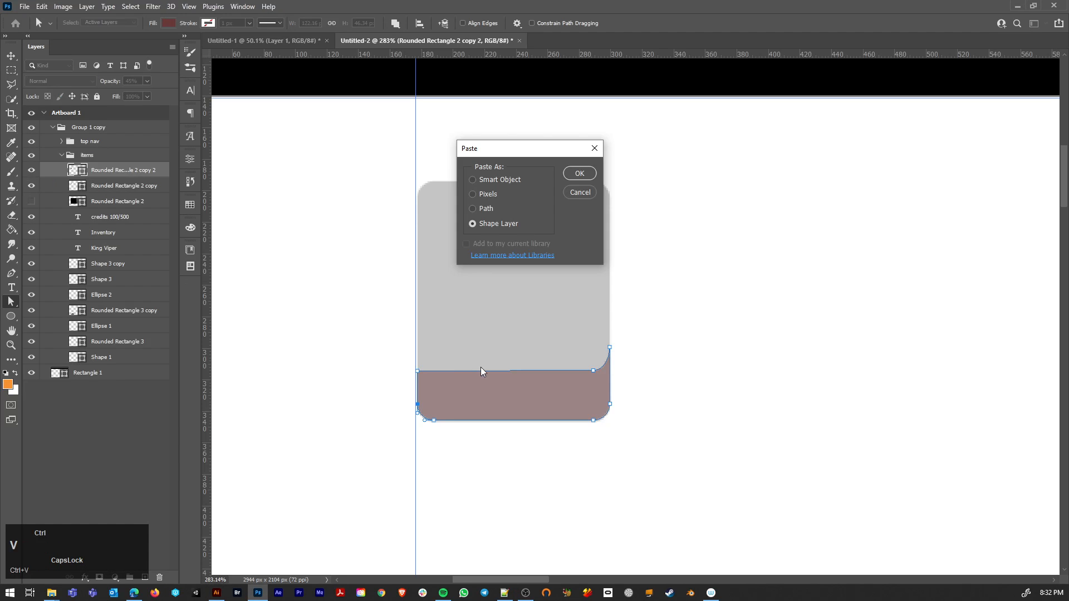
pyautogui.click(580, 173)
# Step: Scale the pasted ornament down proportionally to about 104 px wide and 195 px high, beside the item tile
pyautogui.keyDown('alt'); pyautogui.scroll(-5, 610, 238); pyautogui.keyUp('alt')
pyautogui.keyDown('alt'); pyautogui.scroll(-4, 610, 238); pyautogui.keyUp('alt')
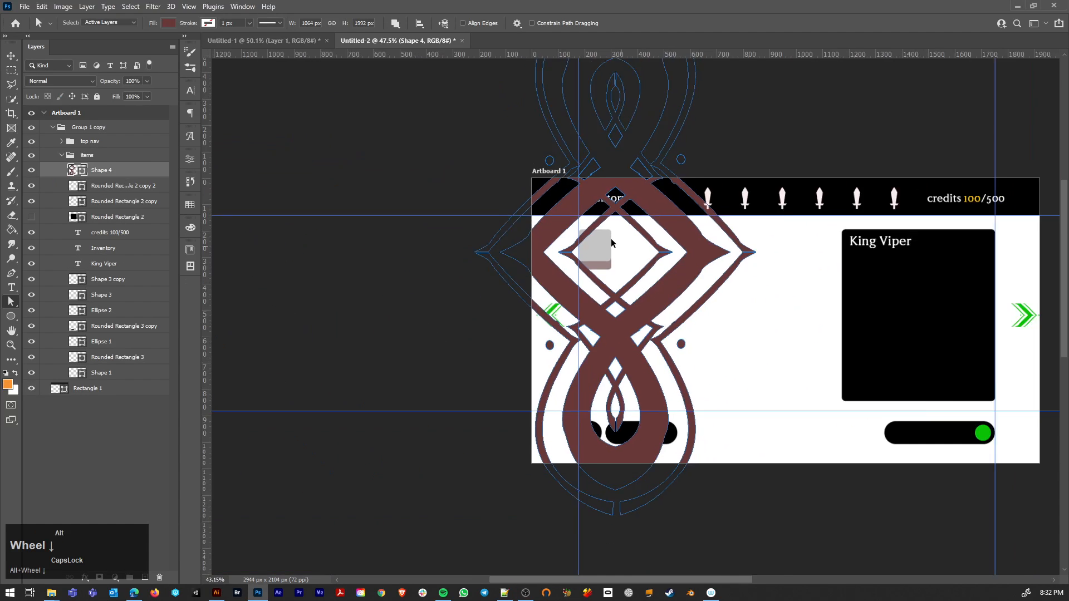
pyautogui.hotkey('ctrl', 't')
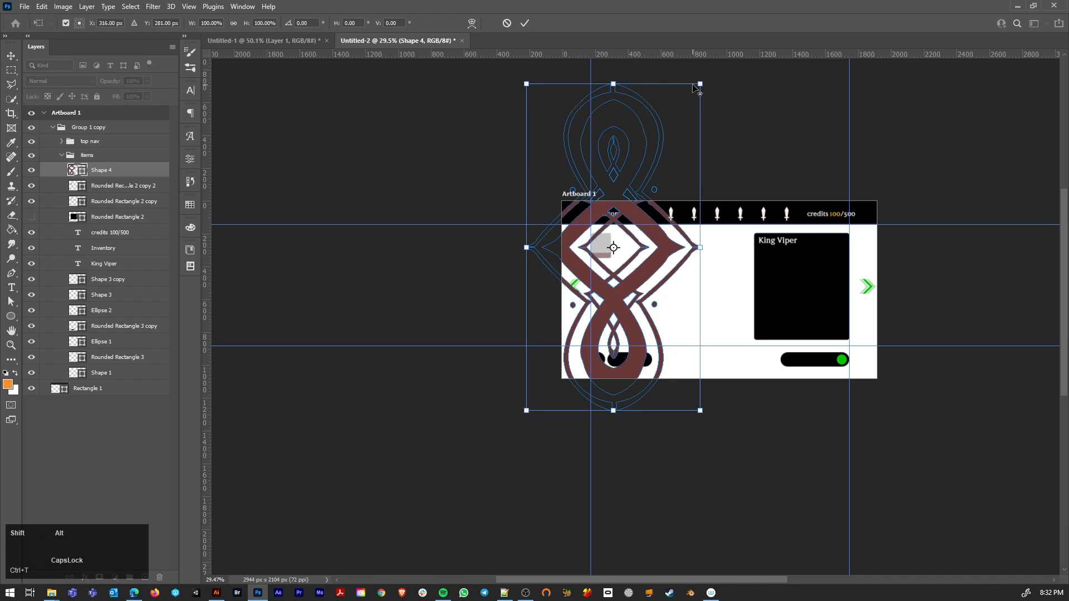
pyautogui.keyDown('alt'); pyautogui.keyDown('shift'); pyautogui.moveTo(700, 83); pyautogui.dragTo(594, 212); pyautogui.keyUp('shift'); pyautogui.keyUp('alt')
pyautogui.press('Return')
pyautogui.press('a')
pyautogui.keyDown('alt'); pyautogui.scroll(3, 658, 267); pyautogui.keyUp('alt')
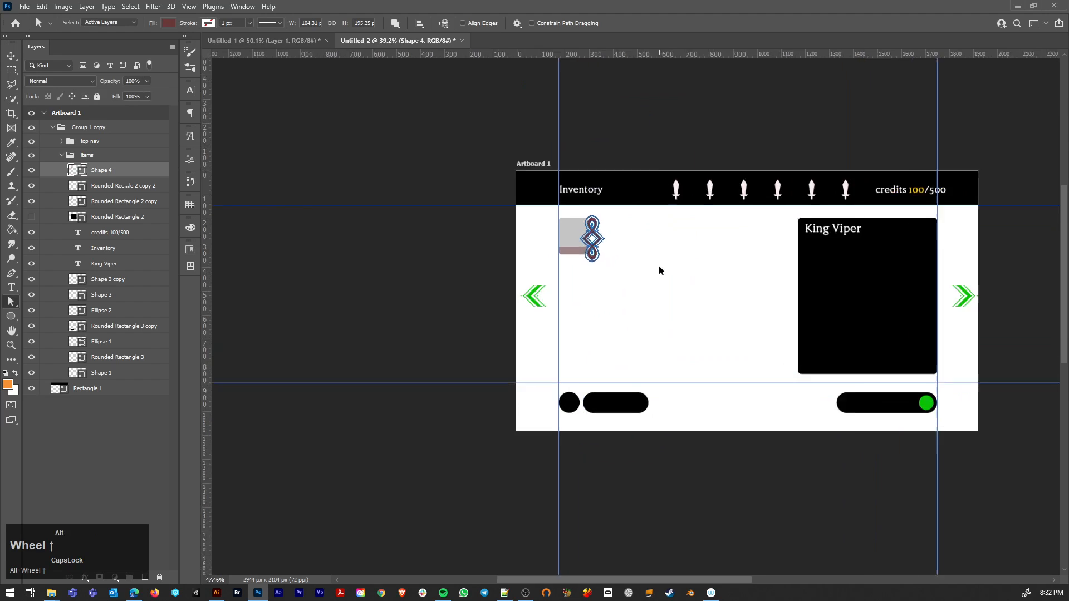
# Step: Shrink the ornament to about 65%, place it inside the item tile and tilt it clockwise into a diagonal
pyautogui.keyDown('alt'); pyautogui.scroll(3, 656, 269); pyautogui.keyUp('alt')
pyautogui.click(540, 340)
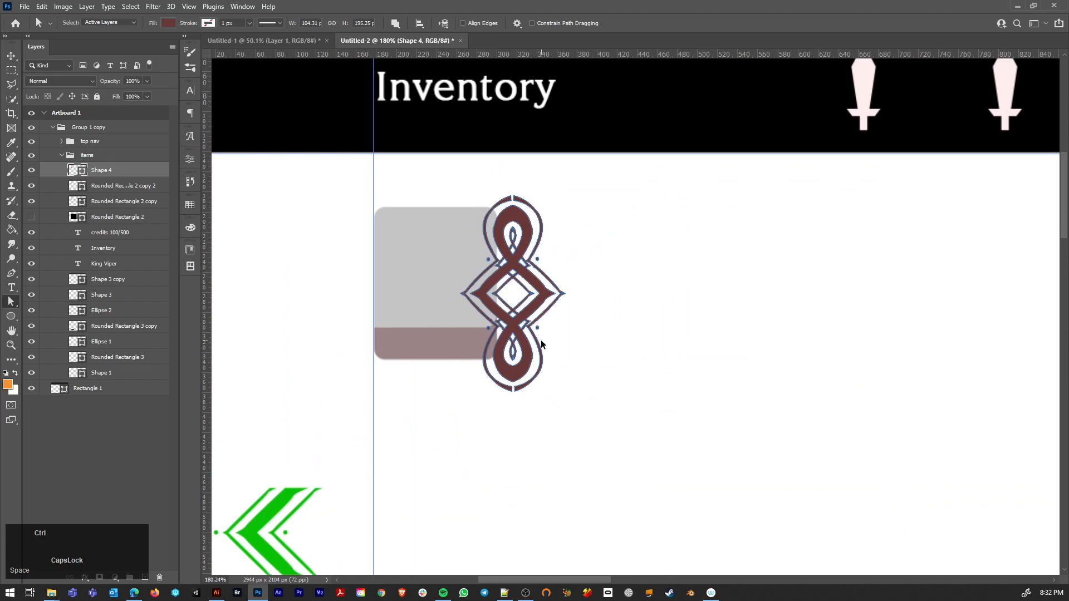
pyautogui.hotkey('ctrl', 't')
pyautogui.keyDown('alt'); pyautogui.keyDown('shift'); pyautogui.moveTo(565, 196); pyautogui.dragTo(446, 251); pyautogui.keyUp('shift'); pyautogui.keyUp('alt')
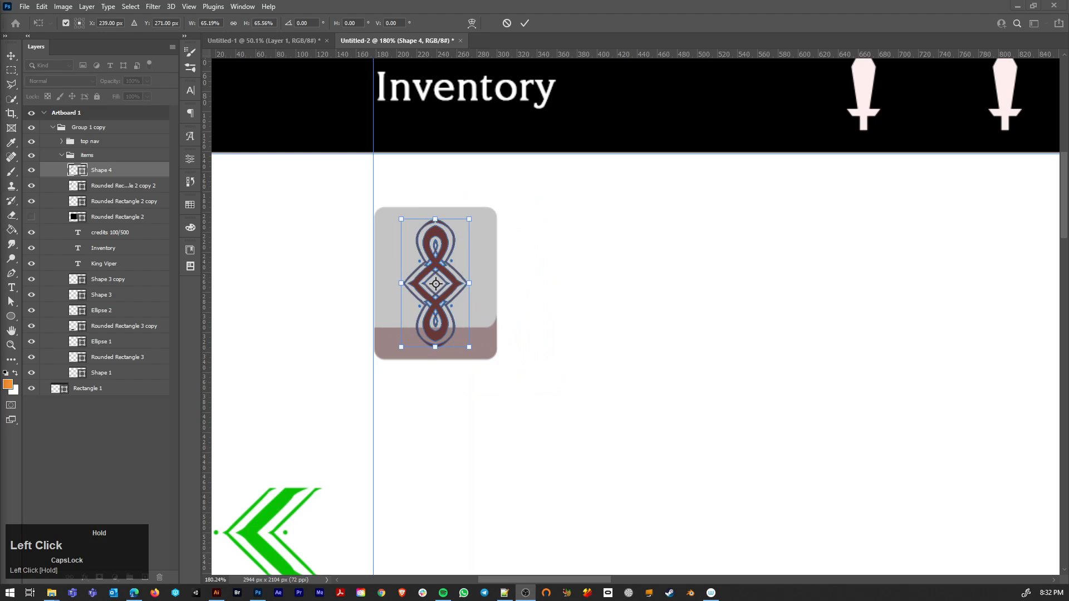
pyautogui.moveTo(475, 210); pyautogui.dragTo(504, 241)
pyautogui.press('Return')
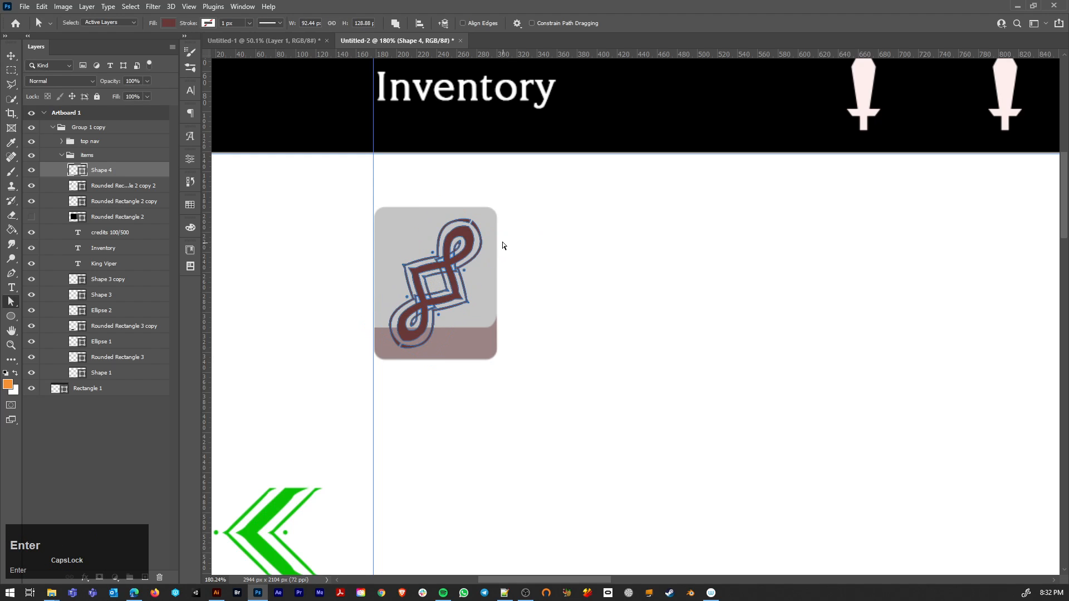
# Step: Change the ornament's fill color to near-white fffefe
pyautogui.click(621, 263)
pyautogui.doubleClick(73, 171)
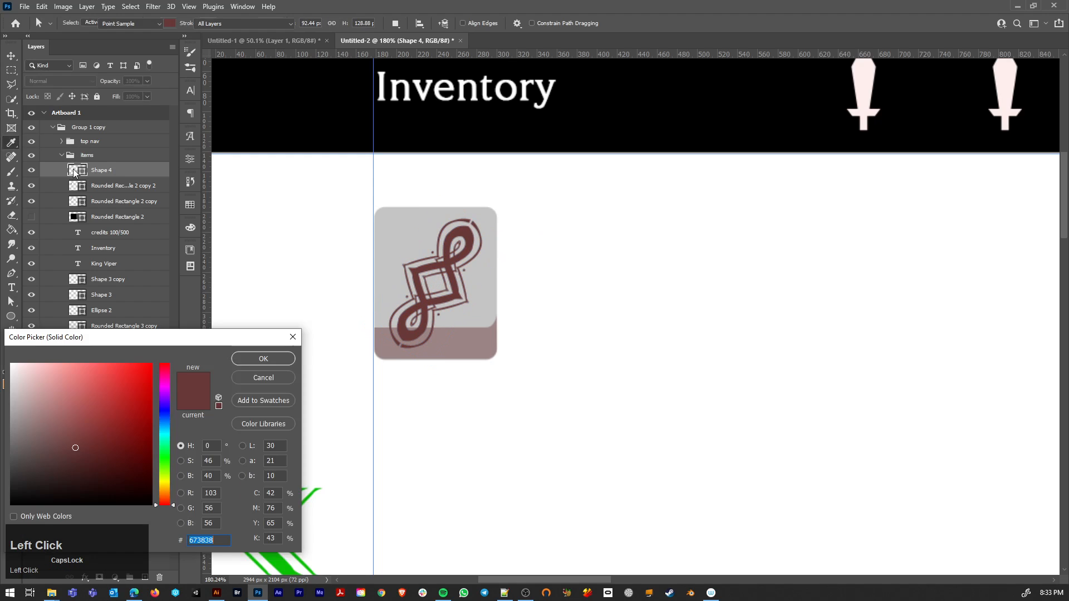
pyautogui.moveTo(125, 463); pyautogui.dragTo(12, 343)
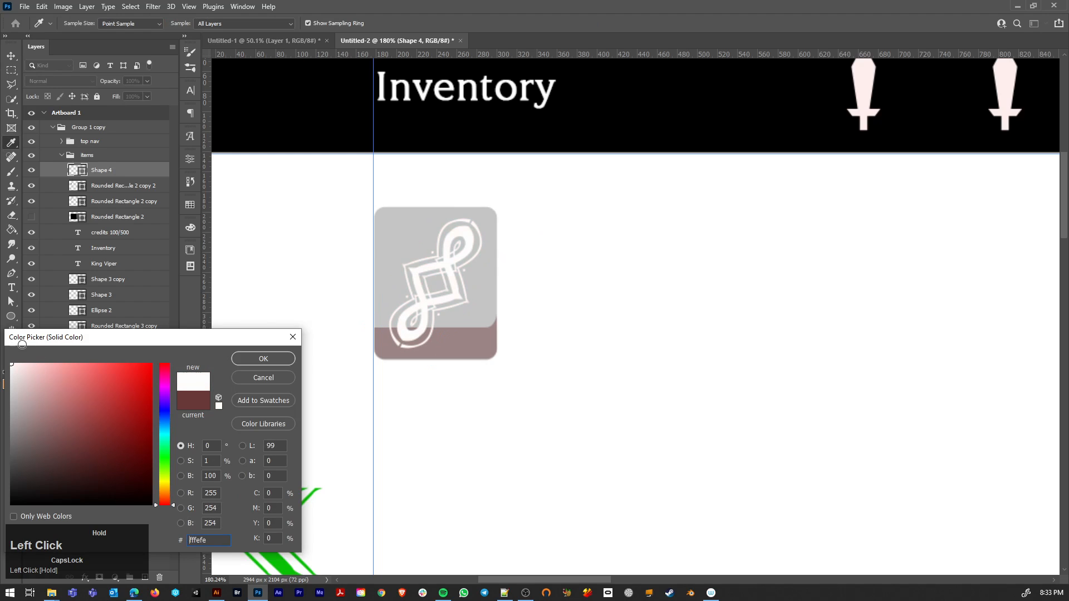
pyautogui.click(236, 360)
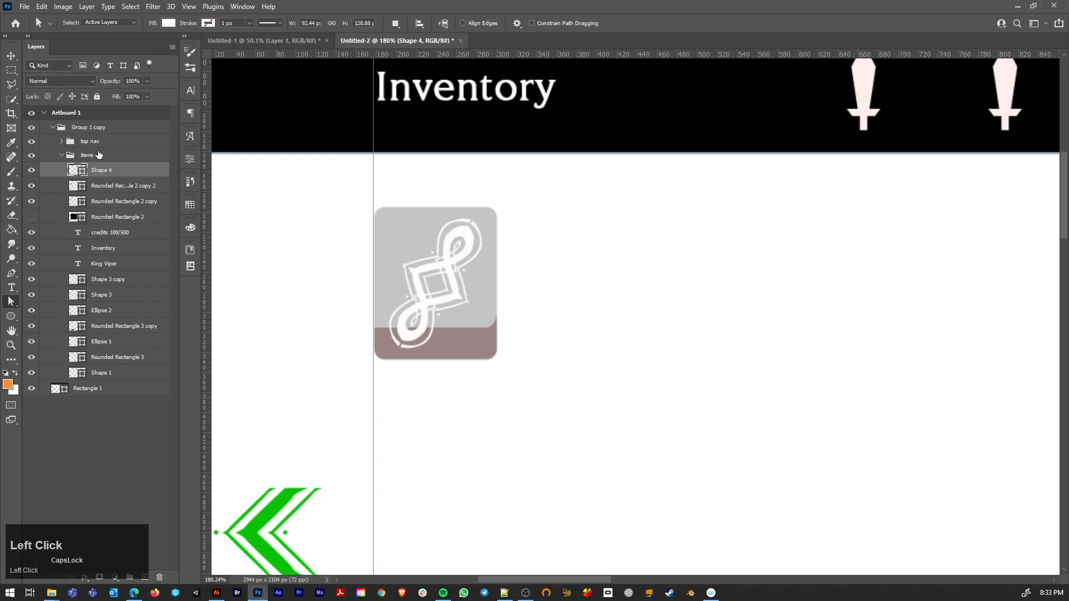
# Step: Group the ornament layer with the tile's two rounded rectangle layers
pyautogui.click(106, 201)
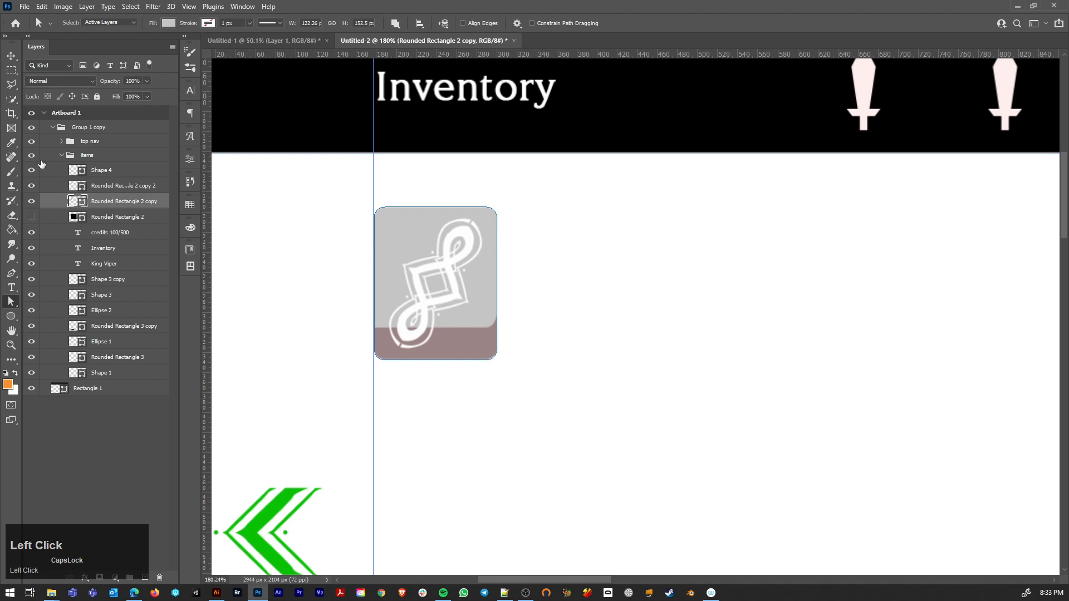
pyautogui.keyDown('ctrl'); pyautogui.click(106, 187); pyautogui.keyUp('ctrl')
pyautogui.keyDown('ctrl'); pyautogui.click(102, 158); pyautogui.keyUp('ctrl')
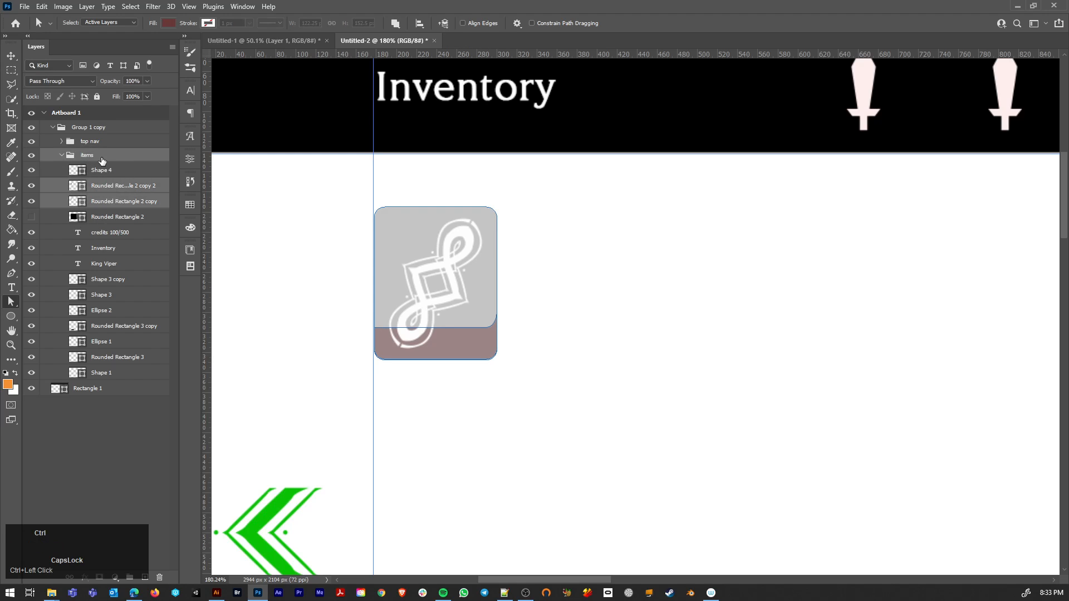
pyautogui.keyDown('ctrl'); pyautogui.click(103, 161); pyautogui.keyUp('ctrl')
pyautogui.keyDown('ctrl'); pyautogui.click(129, 175); pyautogui.keyUp('ctrl')
pyautogui.hotkey('ctrl', 'g')
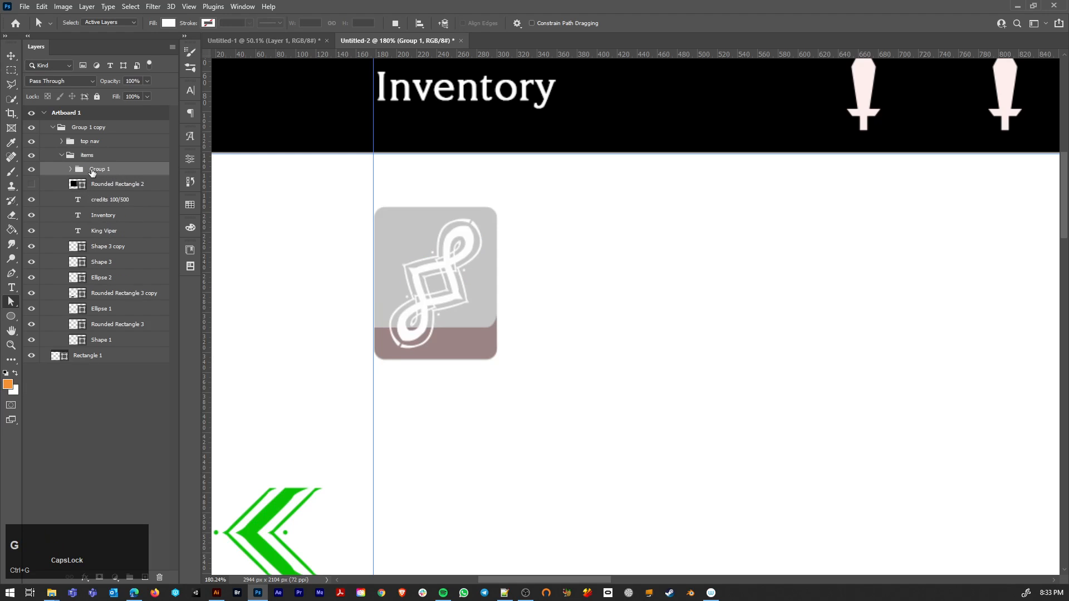
# Step: Rename the new group TILE and give it a green color label
pyautogui.click(92, 168)
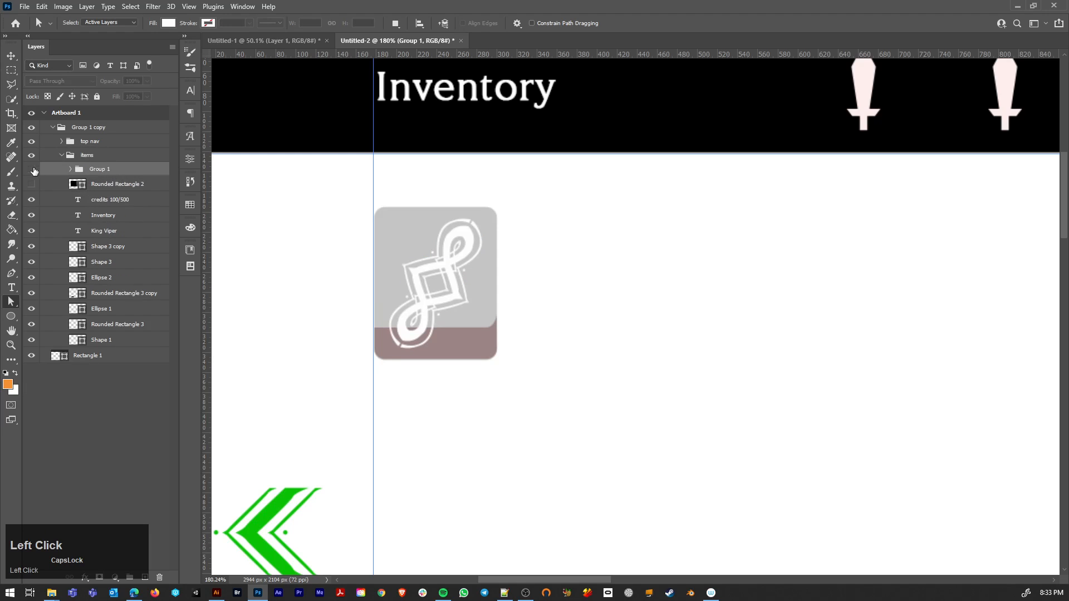
pyautogui.doubleClick(98, 170)
pyautogui.write('TILE')
pyautogui.press('Return')
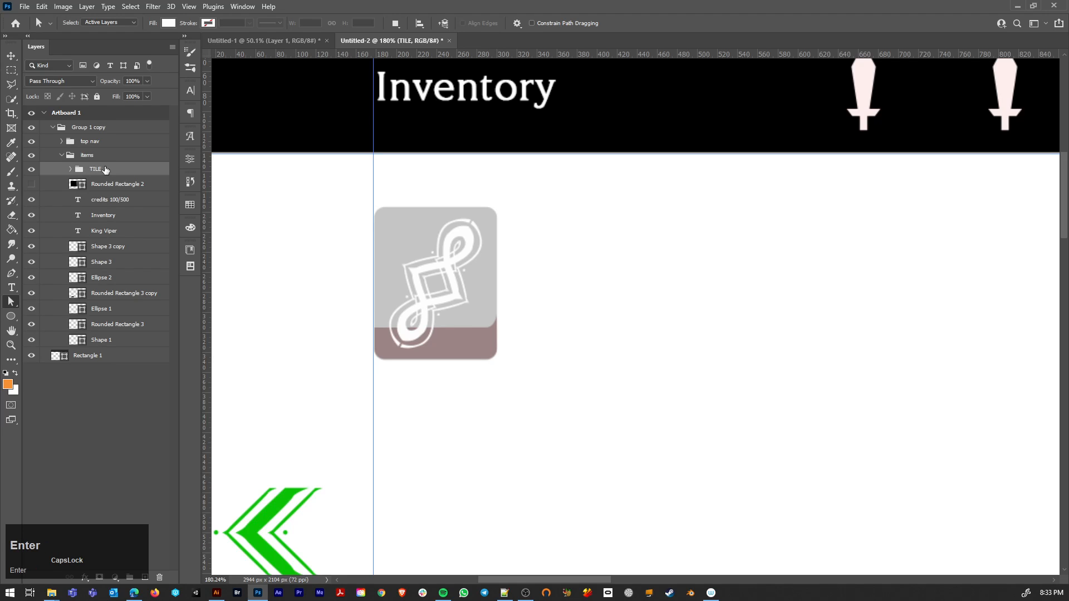
pyautogui.rightClick(126, 169)
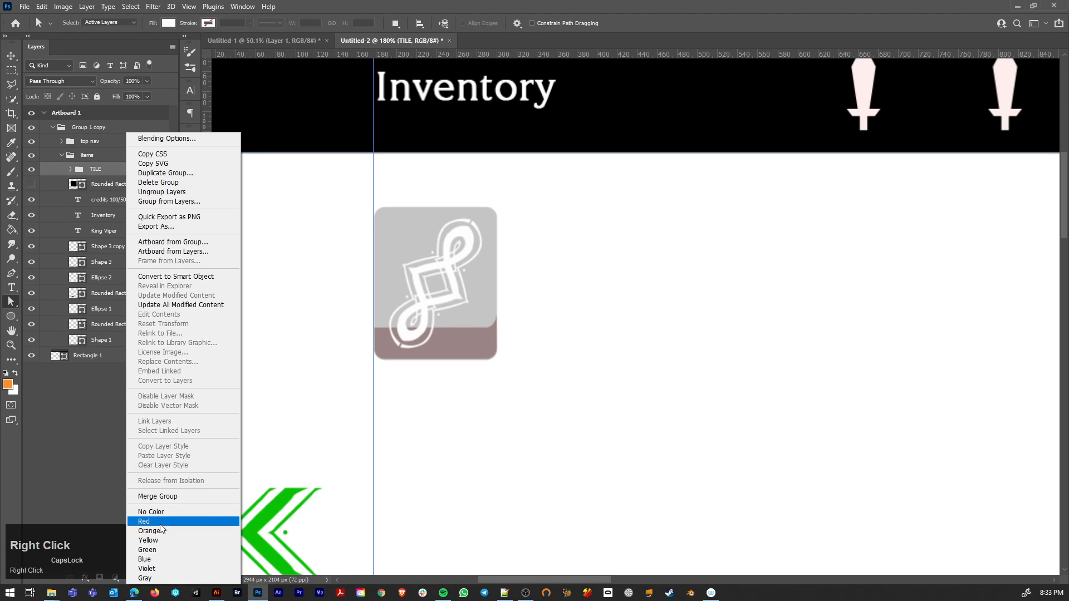
pyautogui.click(146, 556)
# Step: Move the ornament layer between the tile's strip and background layers inside the TILE group
pyautogui.click(70, 169)
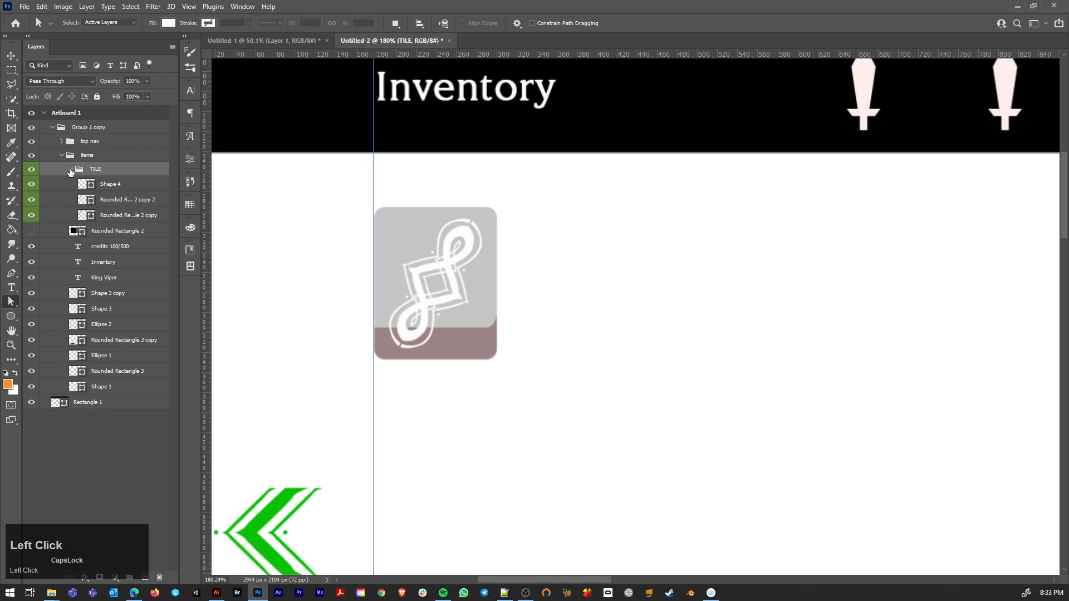
pyautogui.click(123, 191)
pyautogui.click(31, 186)
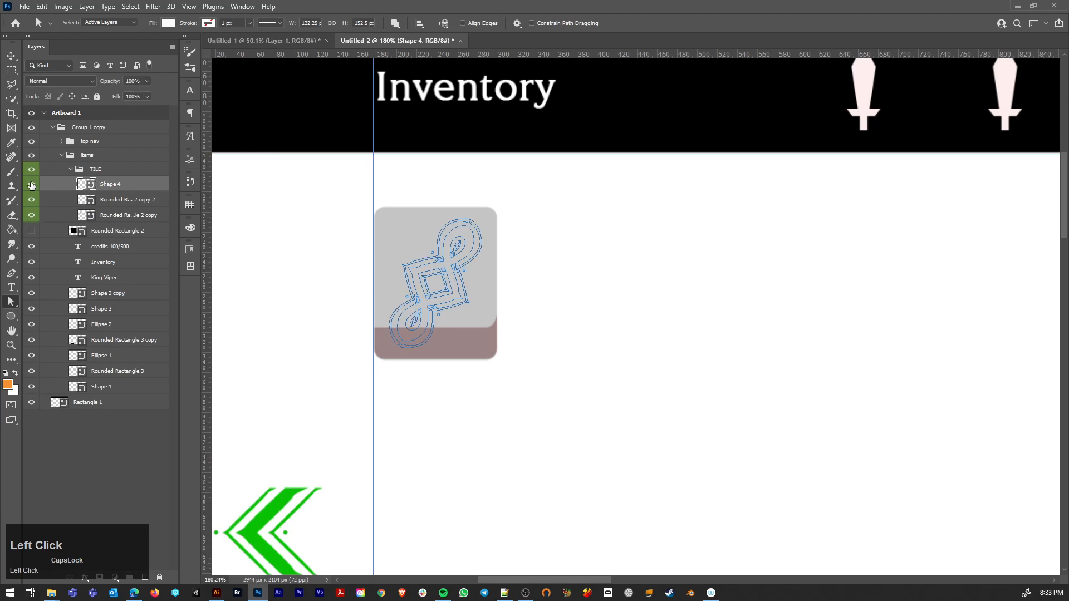
pyautogui.click(31, 185)
pyautogui.moveTo(113, 186); pyautogui.dragTo(114, 208)
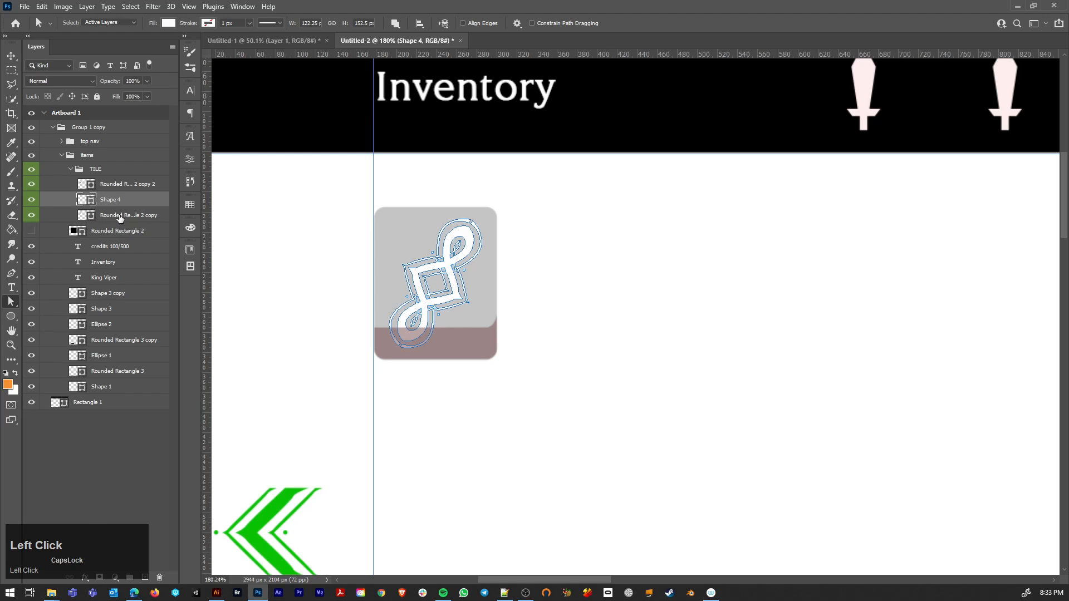
# Step: Lower the ornament layer's opacity to 23%
pyautogui.click(118, 219)
pyautogui.click(134, 204)
pyautogui.press('v')
pyautogui.press('2')
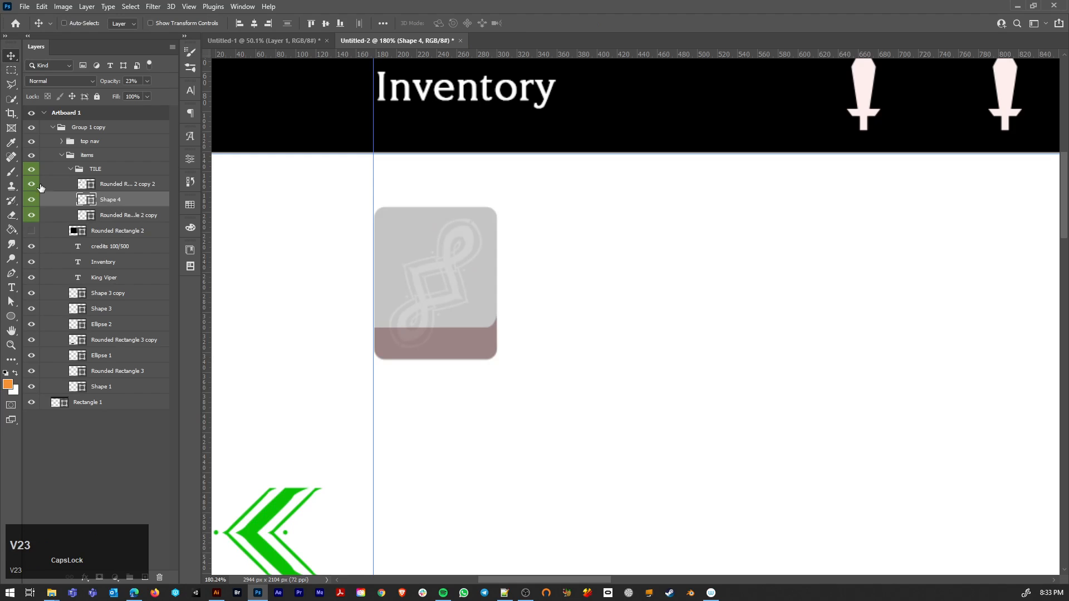
# Step: Set the opacity of the reddish strip along the tile's lower edge to 70%
pyautogui.click(31, 185)
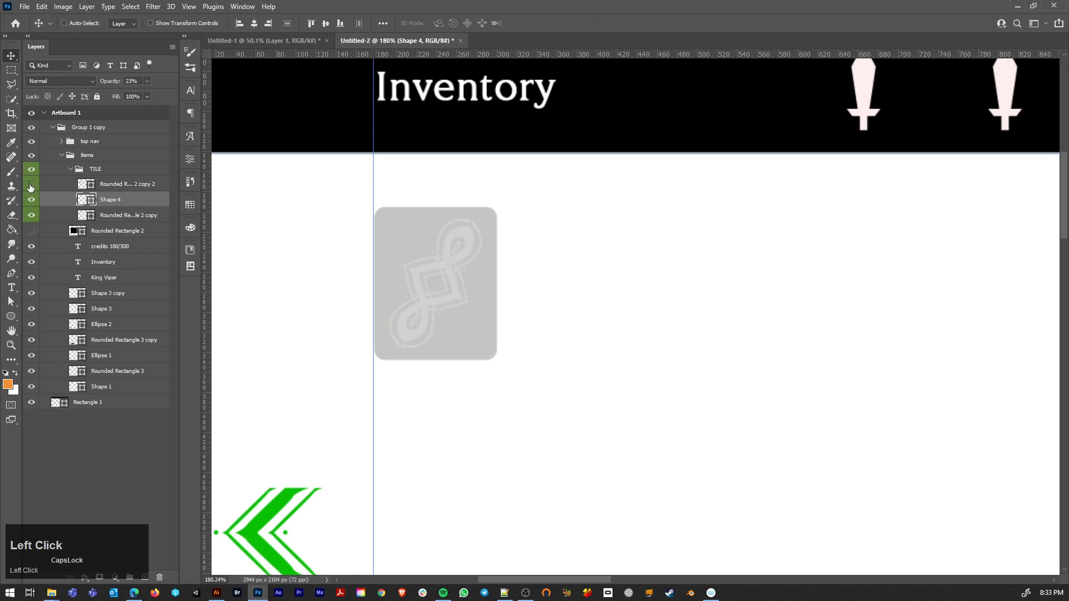
pyautogui.click(31, 184)
pyautogui.doubleClick(80, 185)
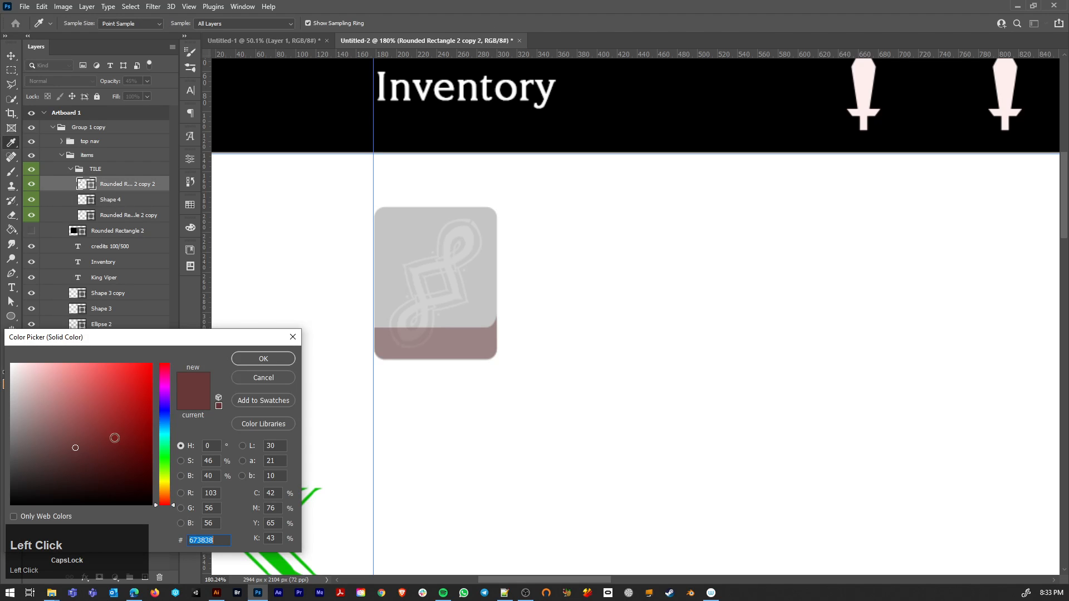
pyautogui.click(289, 359)
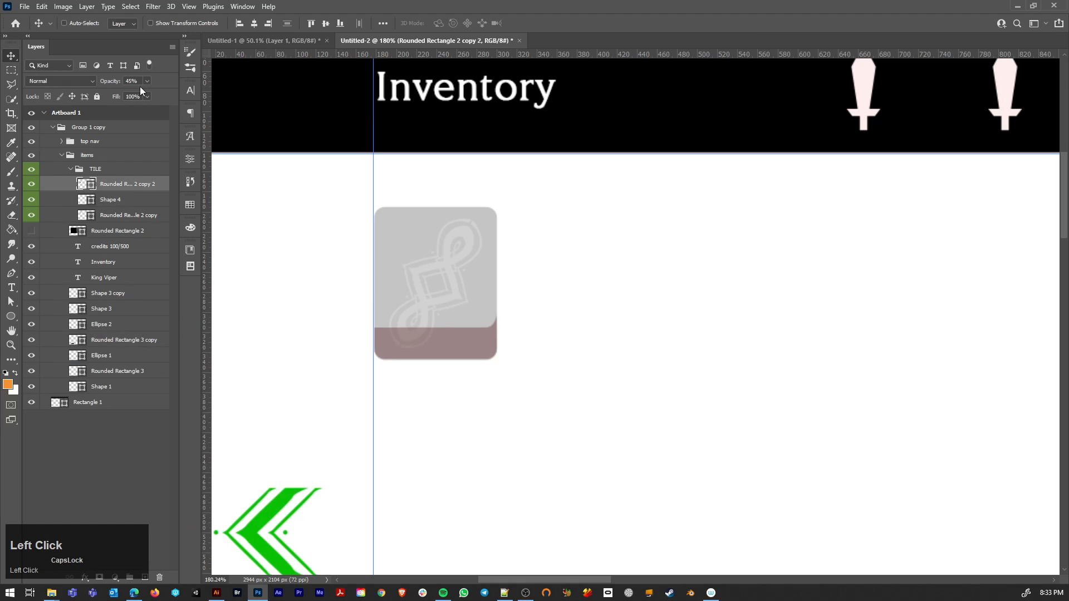
pyautogui.moveTo(148, 95); pyautogui.dragTo(155, 94)
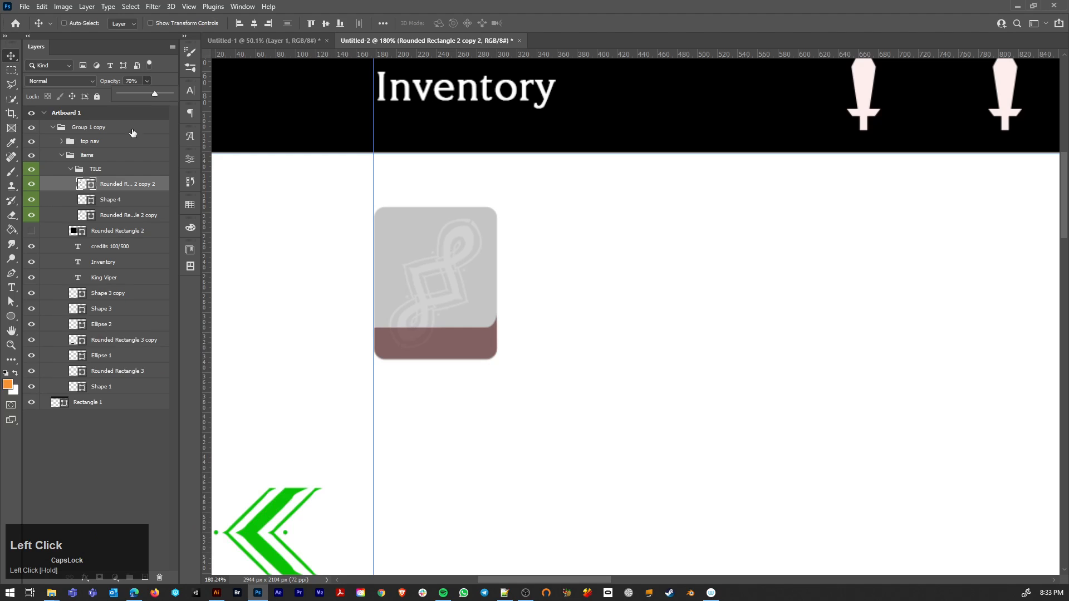
# Step: Lighten the tile strip's fill color to a dusty pink of about 9c7979
pyautogui.doubleClick(82, 184)
pyautogui.moveTo(52, 445); pyautogui.dragTo(39, 423)
pyautogui.click(39, 423)
pyautogui.click(38, 412)
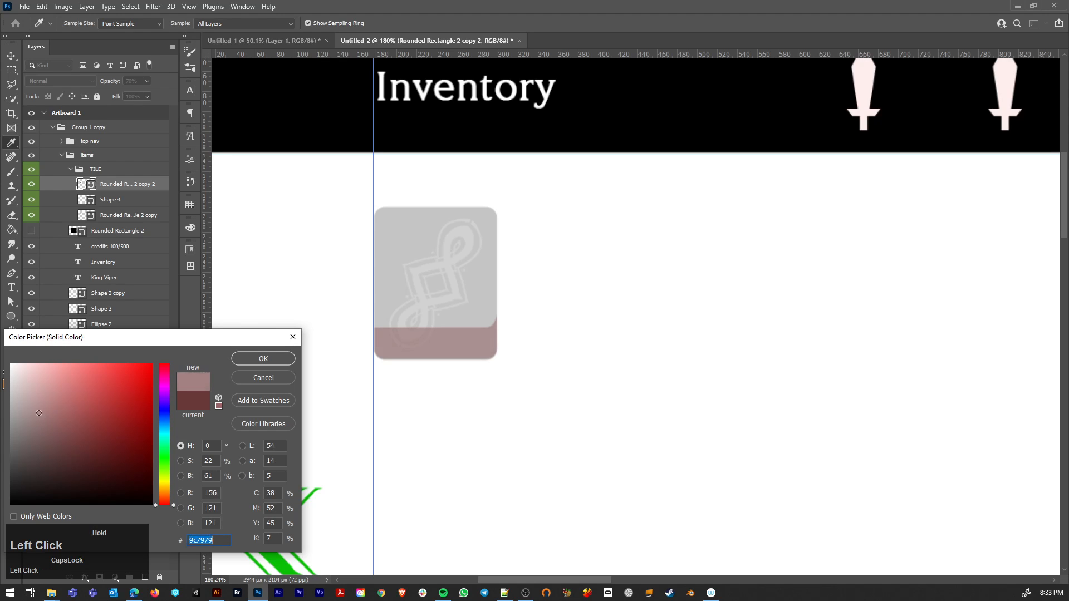
pyautogui.click(254, 363)
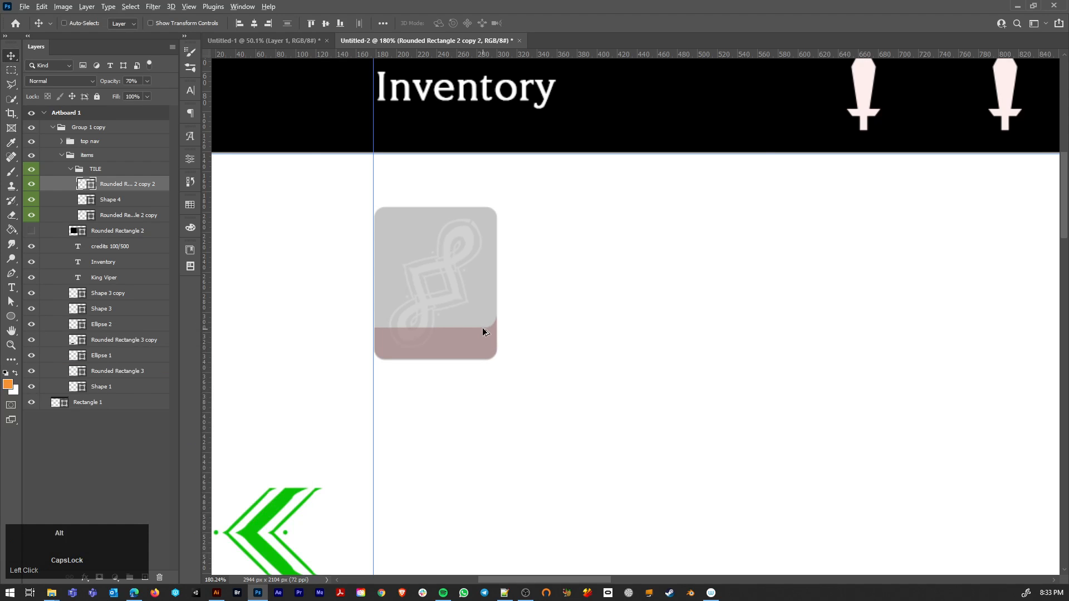
# Step: Duplicate the Inventory heading down onto the tile's strip and move the copy to the top of the TILE group
pyautogui.scroll(-4, 483, 327)
pyautogui.keyDown('ctrl'); pyautogui.click(463, 220); pyautogui.keyUp('ctrl')
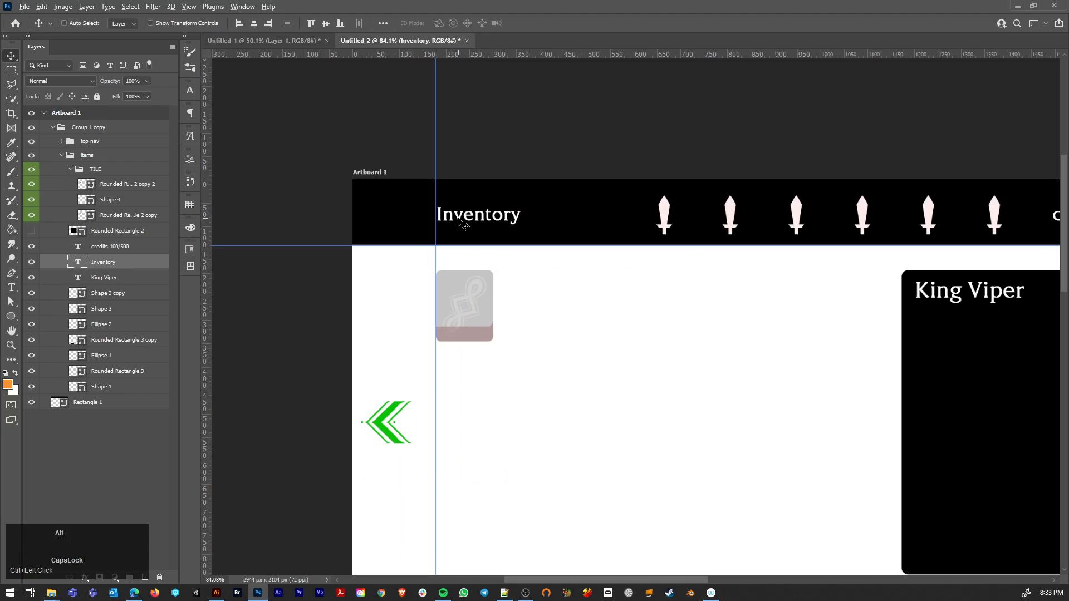
pyautogui.moveTo(464, 220); pyautogui.dragTo(463, 331)
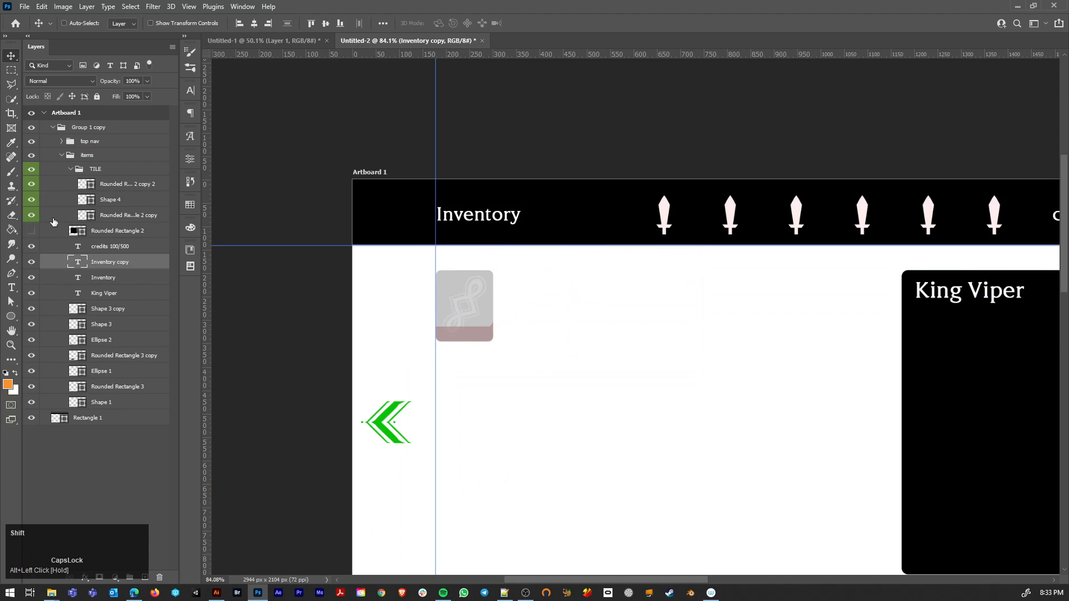
pyautogui.moveTo(96, 259); pyautogui.dragTo(100, 179)
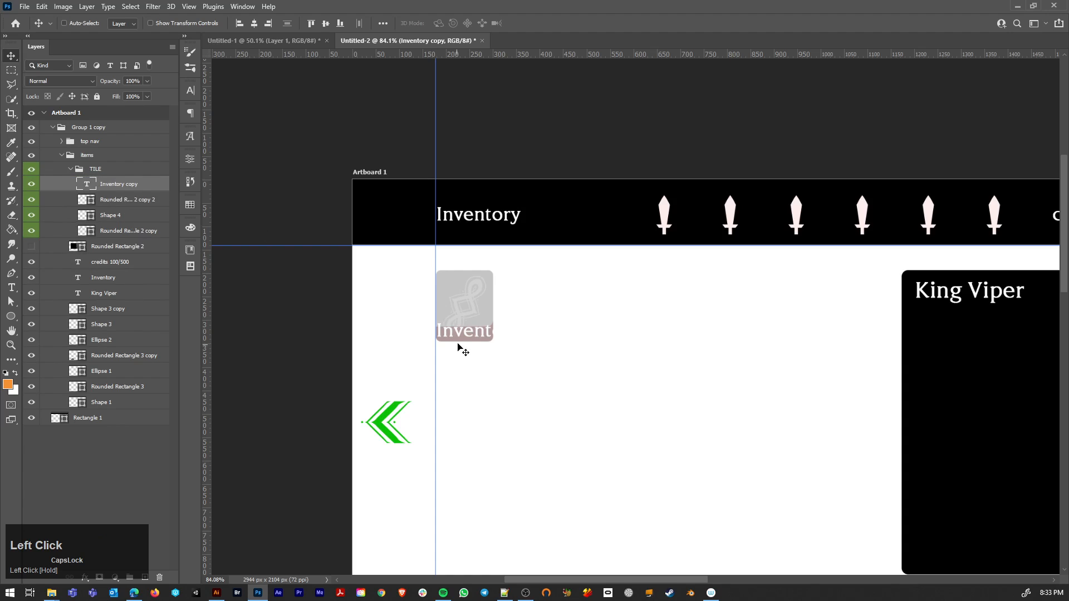
# Step: Shrink the tile's Inventory label to 15 pt and fit its text box to the pink strip
pyautogui.press('t')
pyautogui.click(464, 330)
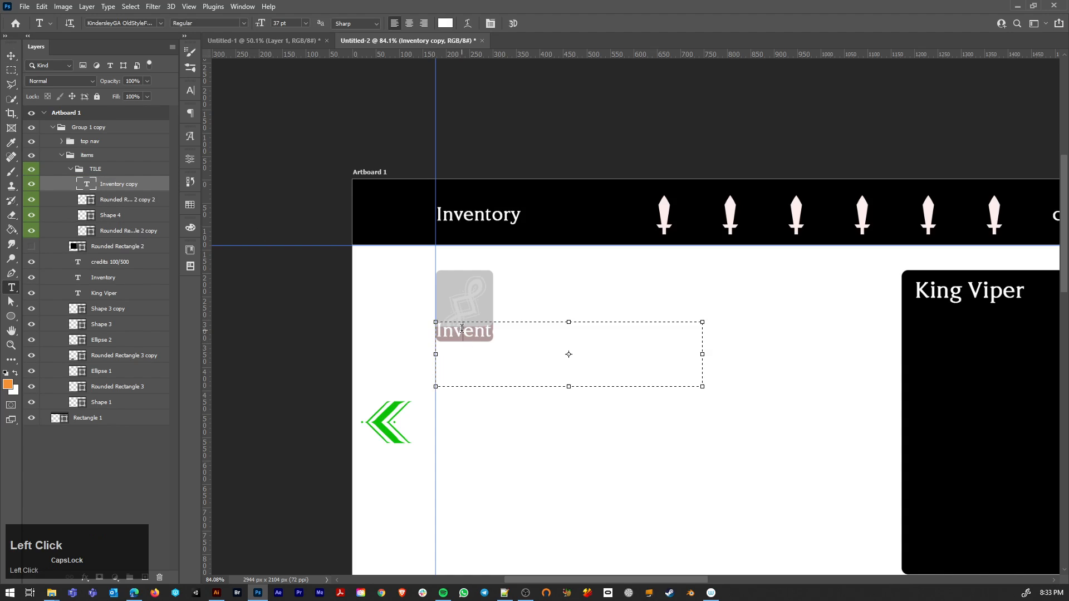
pyautogui.click(464, 331)
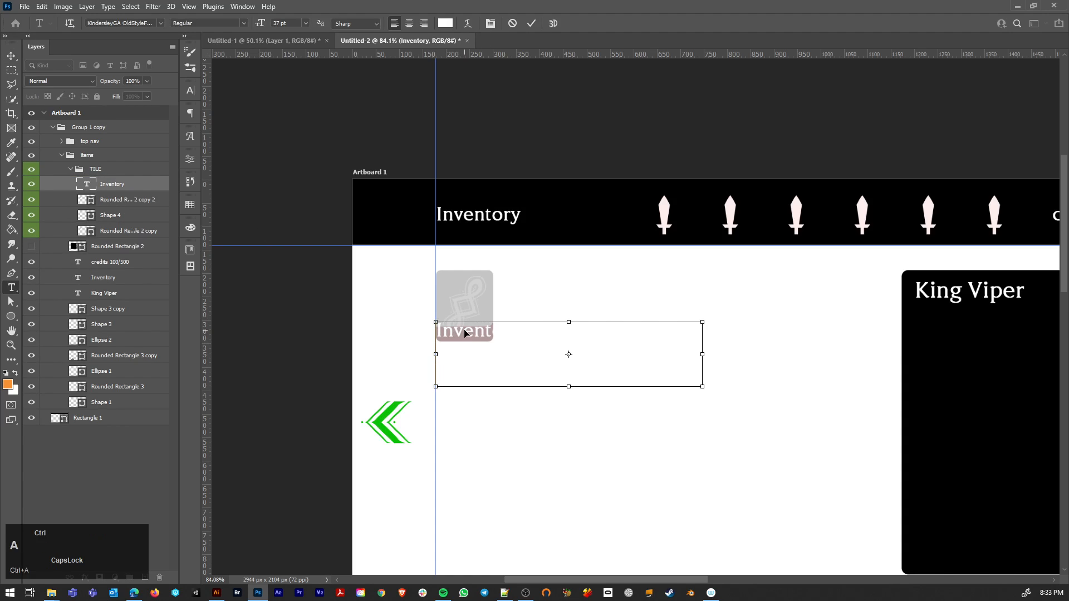
pyautogui.hotkey('ctrl', 'a')
pyautogui.moveTo(261, 25); pyautogui.dragTo(253, 24)
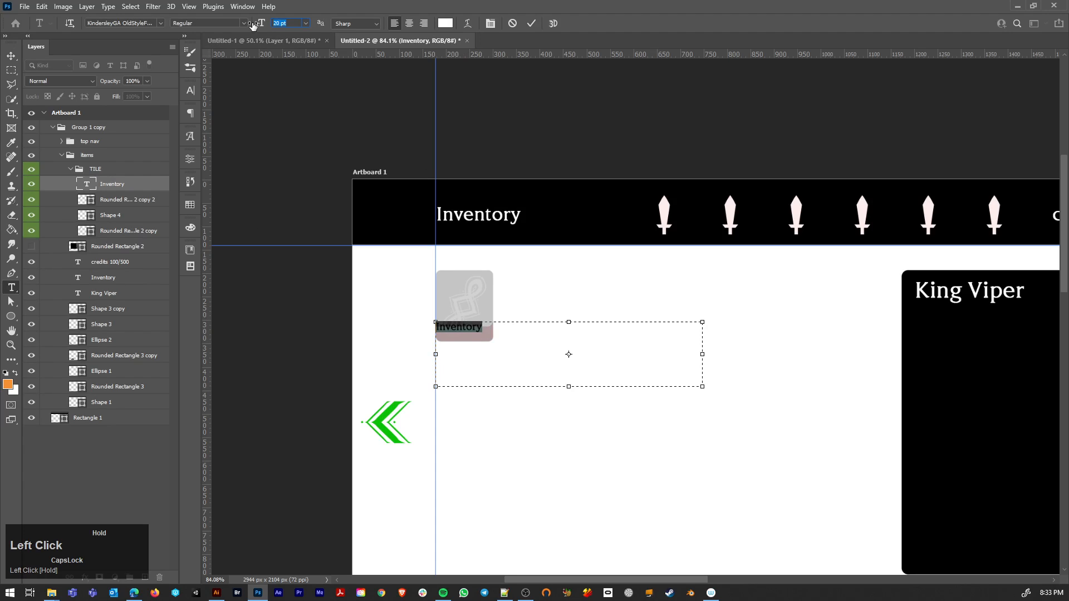
pyautogui.click(11, 56)
pyautogui.moveTo(469, 328); pyautogui.dragTo(495, 358)
pyautogui.press('t')
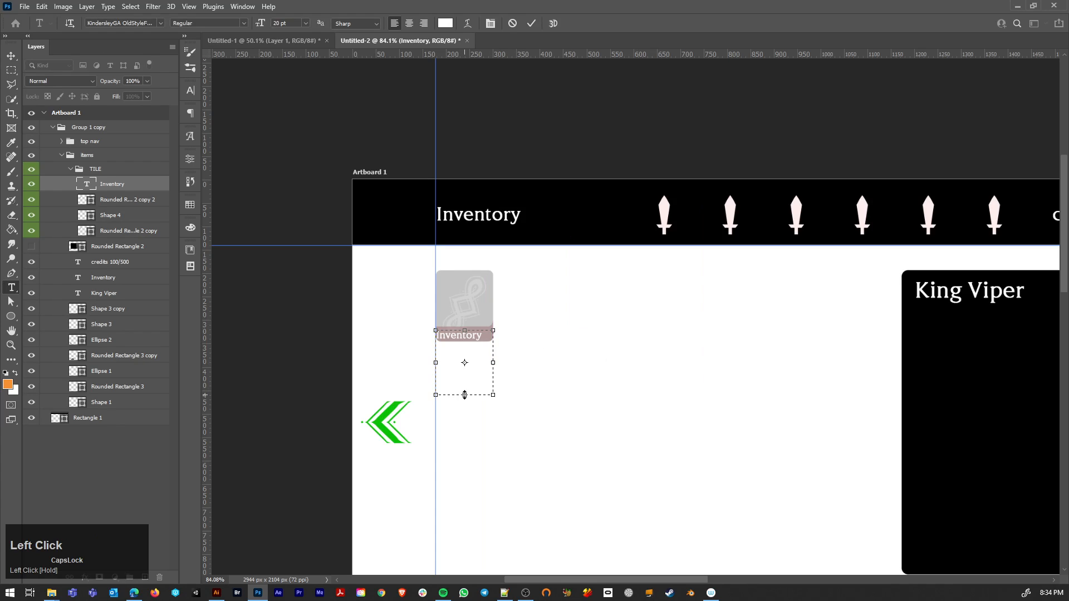
pyautogui.moveTo(464, 395); pyautogui.dragTo(419, 328)
pyautogui.moveTo(259, 25); pyautogui.dragTo(257, 24)
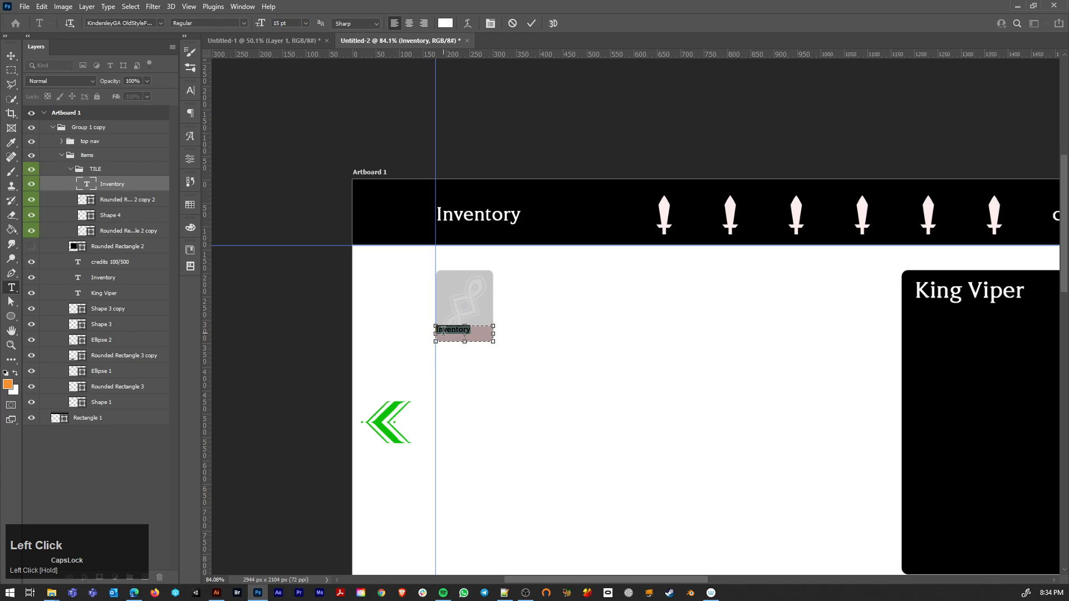
pyautogui.click(453, 331)
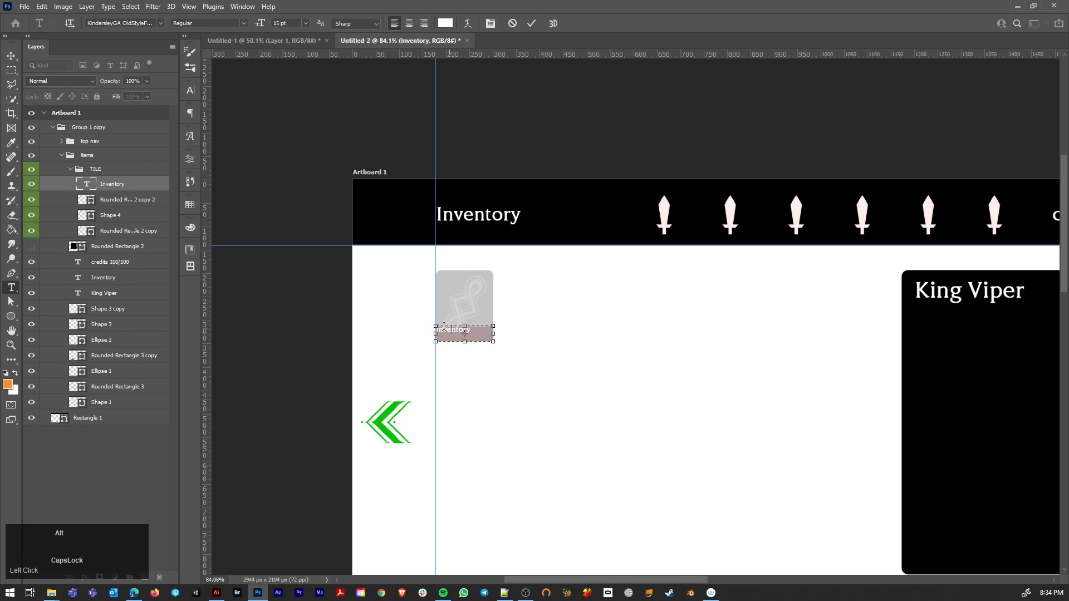
# Step: Inset the label's text box slightly from the strip's left and upper edges
pyautogui.scroll(6, 449, 334)
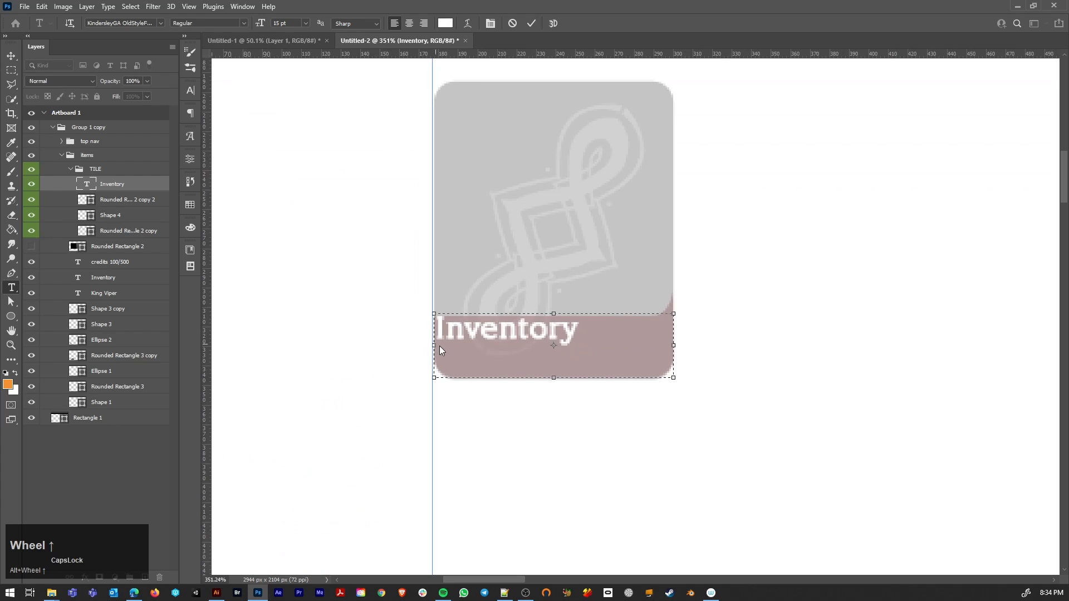
pyautogui.moveTo(435, 346); pyautogui.dragTo(444, 346)
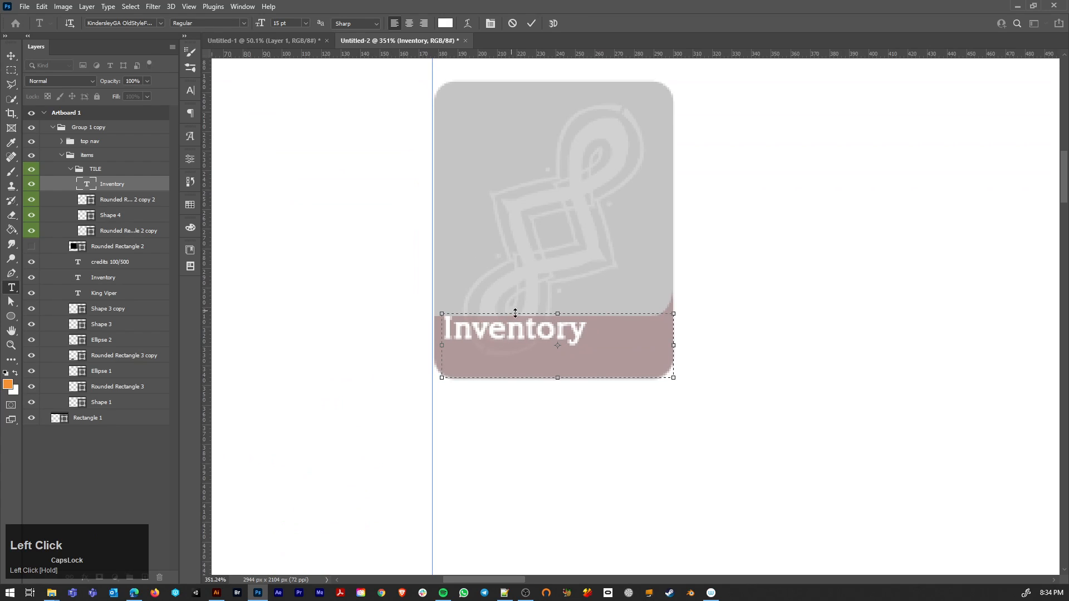
pyautogui.moveTo(559, 313); pyautogui.dragTo(559, 322)
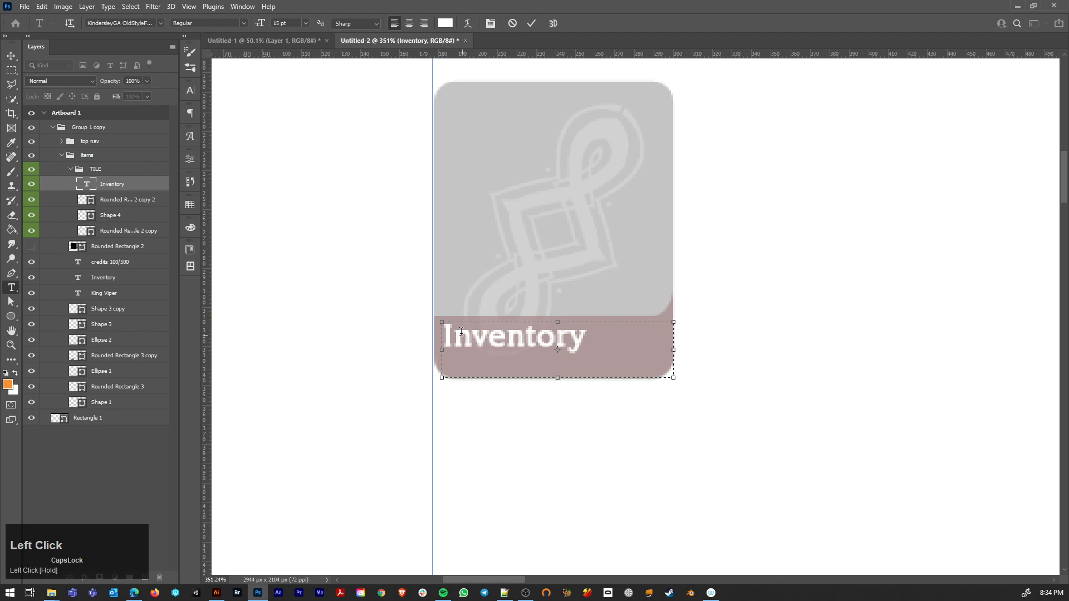
pyautogui.click(11, 55)
pyautogui.scroll(-8, 575, 345)
pyautogui.moveTo(559, 312); pyautogui.dragTo(525, 309)
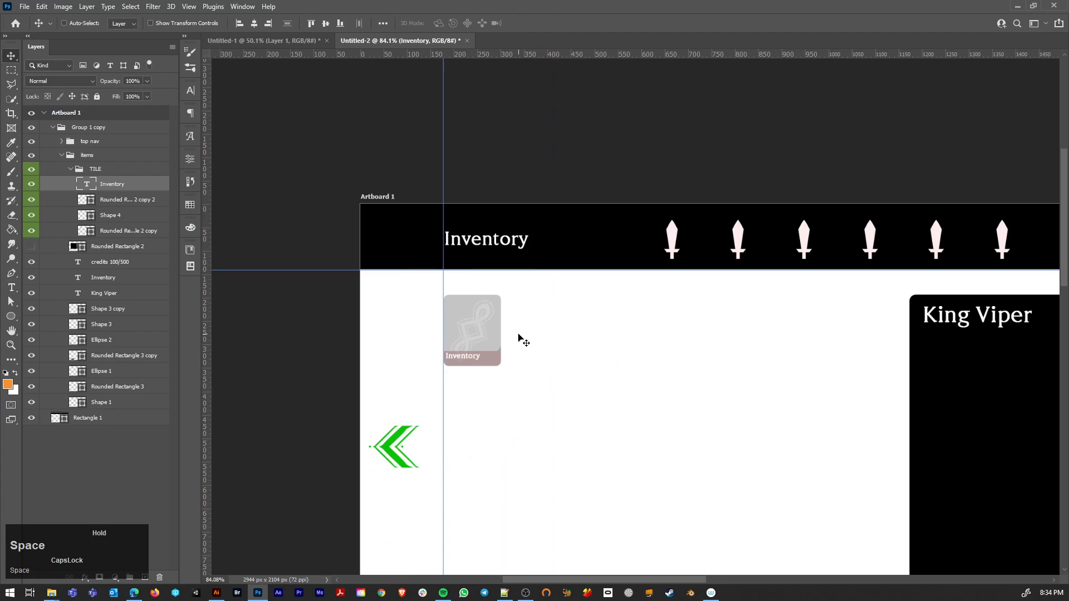
# Step: Replace the tile label's text with "Item Name"
pyautogui.press('t')
pyautogui.moveTo(482, 358); pyautogui.dragTo(439, 361)
pyautogui.write('ITE')
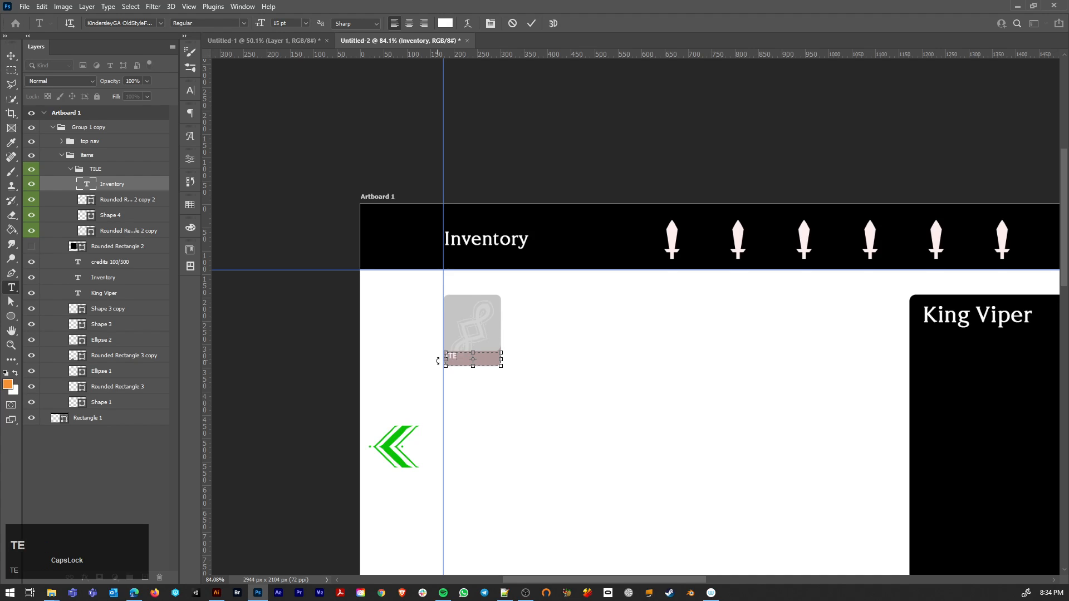
pyautogui.write('M nAME')
pyautogui.moveTo(498, 355); pyautogui.dragTo(440, 352)
pyautogui.press('BackSpace')
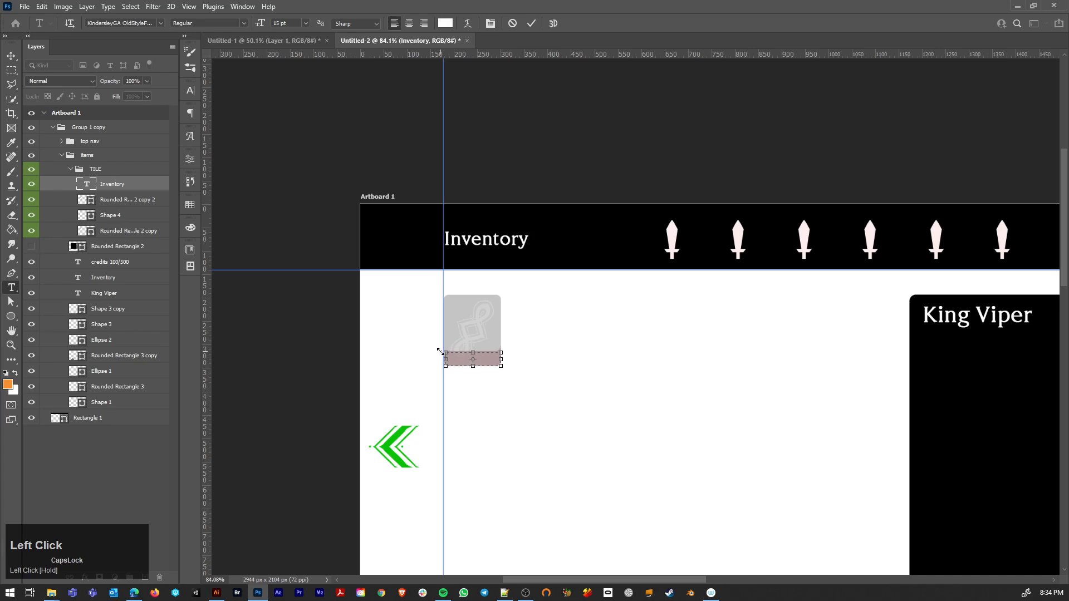
pyautogui.press('capslock')
pyautogui.write('Ite')
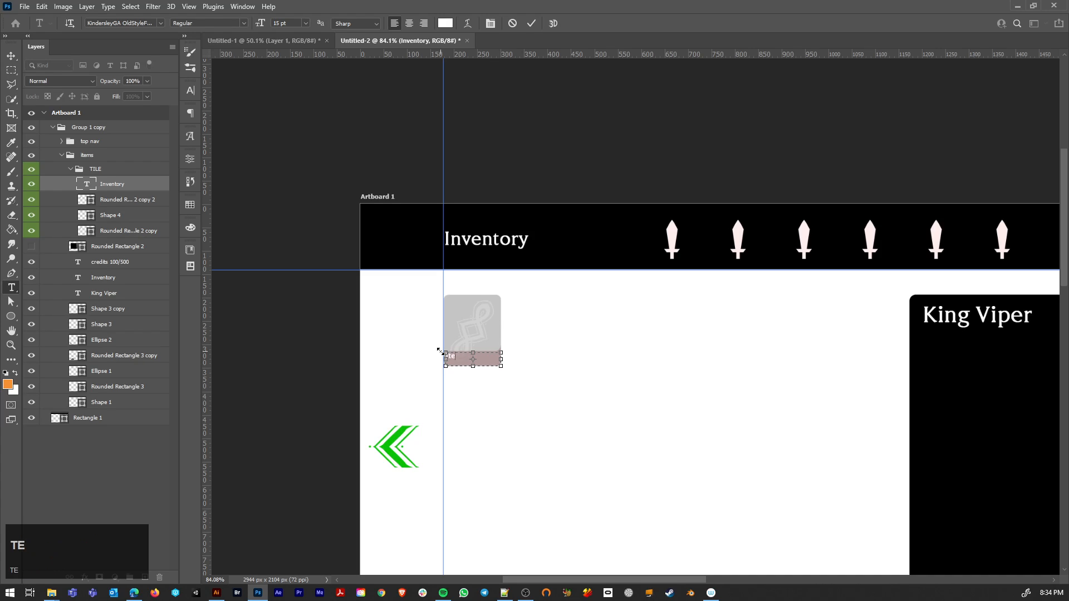
pyautogui.write('m Name')
pyautogui.click(12, 56)
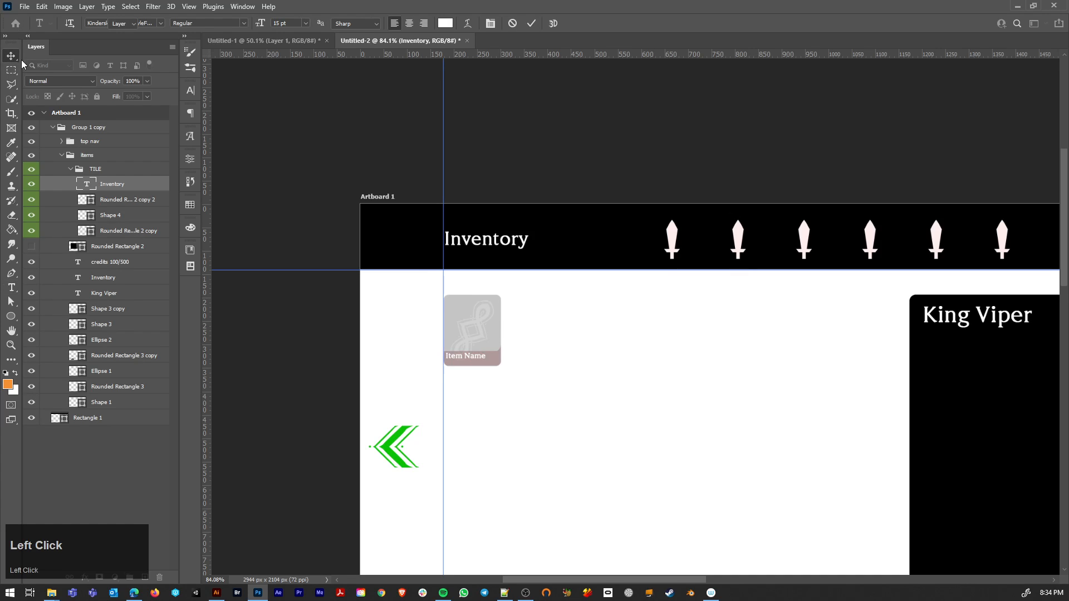
pyautogui.scroll(4, 492, 369)
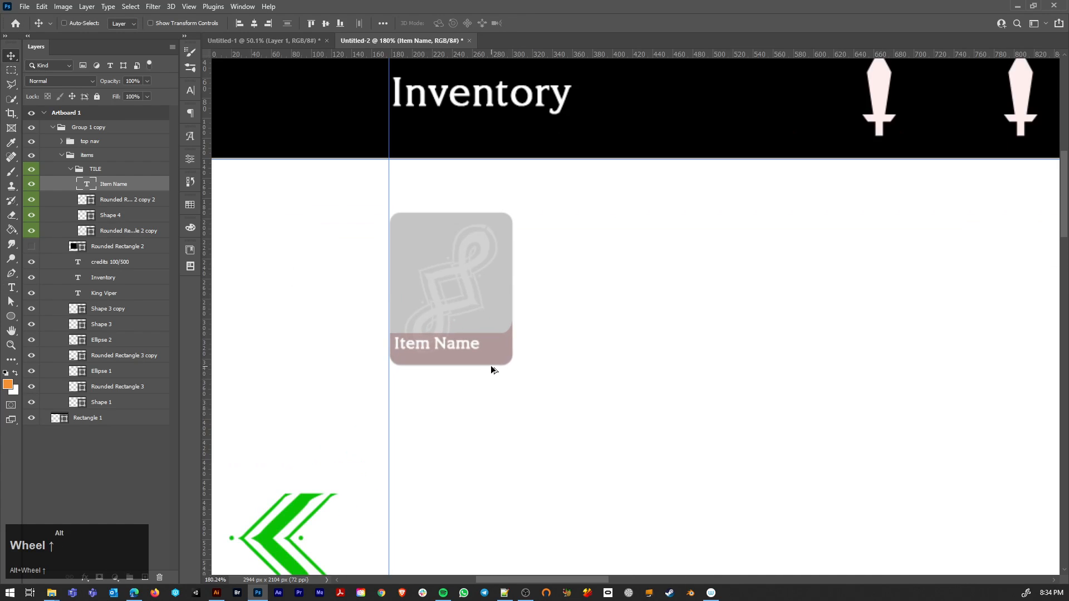
pyautogui.scroll(-3, 479, 395)
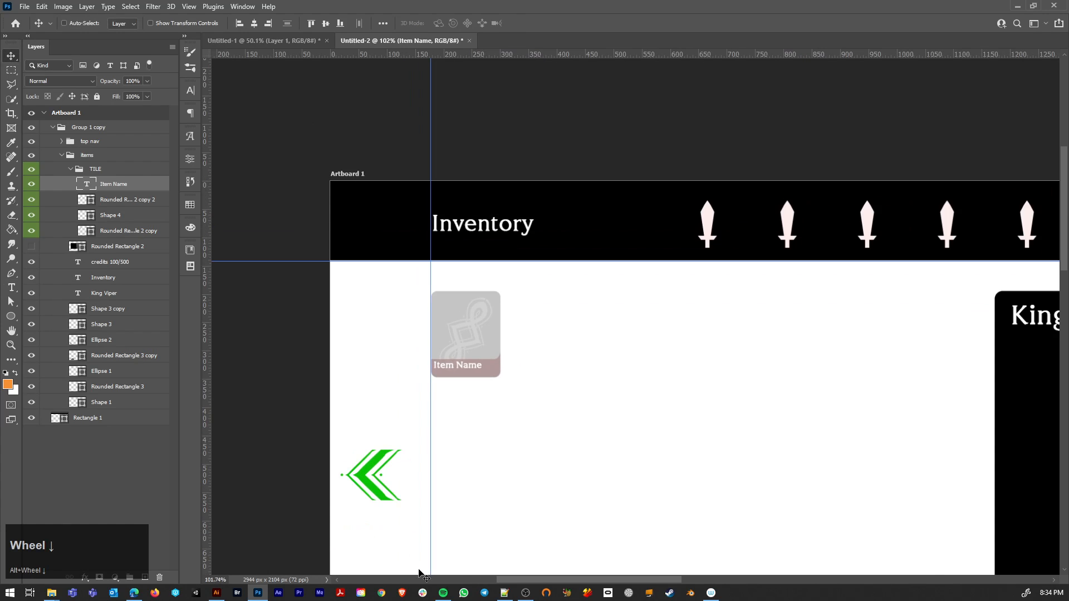
pyautogui.click(216, 592)
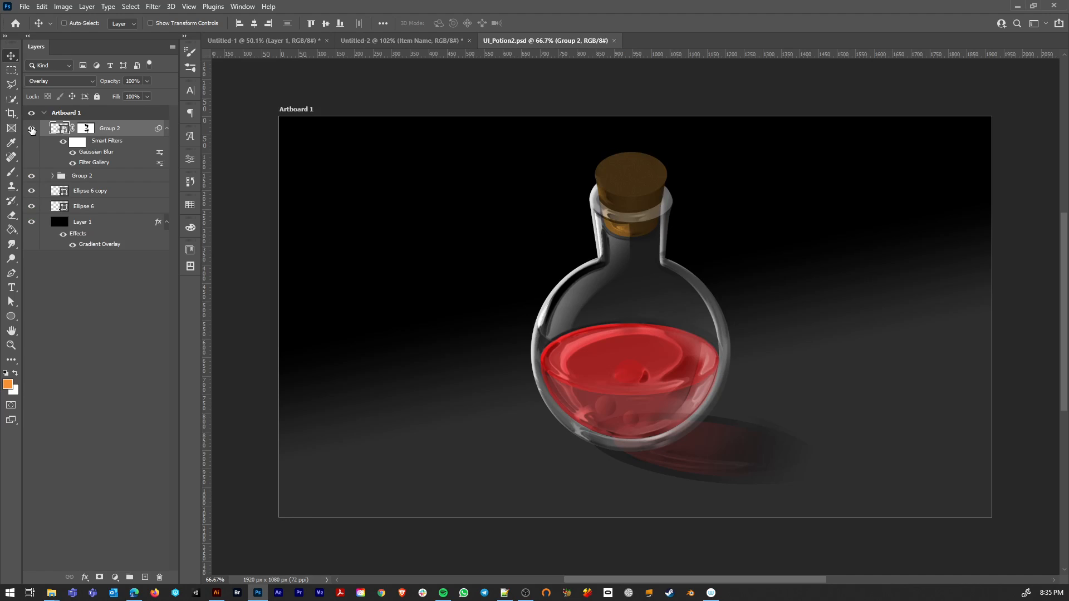
# Step: Hide the black gradient background layer behind the potion bottle in UI_Potion2.psd
pyautogui.click(32, 130)
pyautogui.click(32, 130)
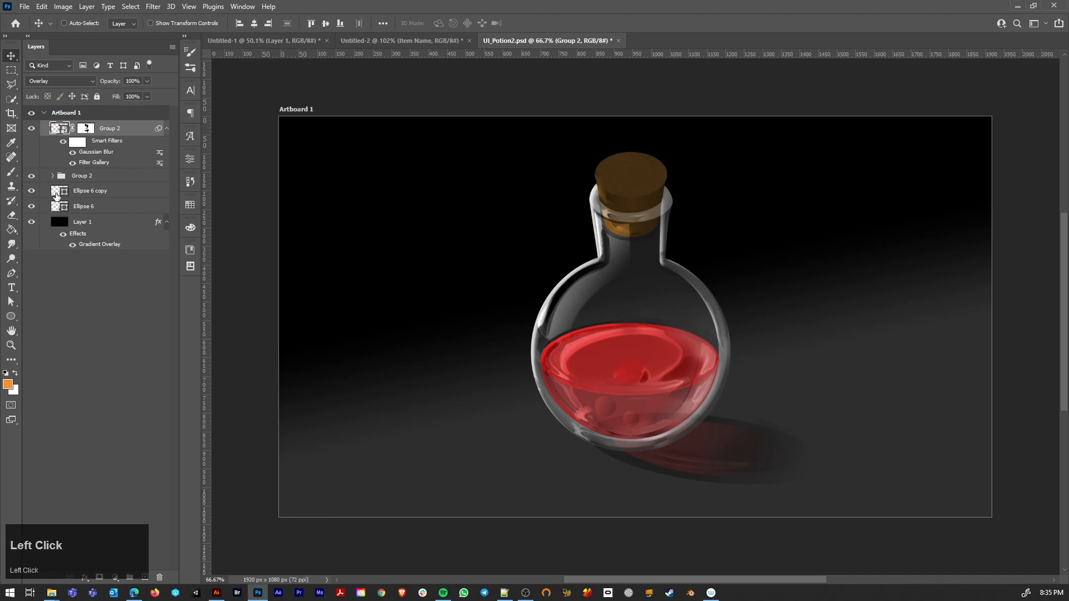
pyautogui.click(32, 228)
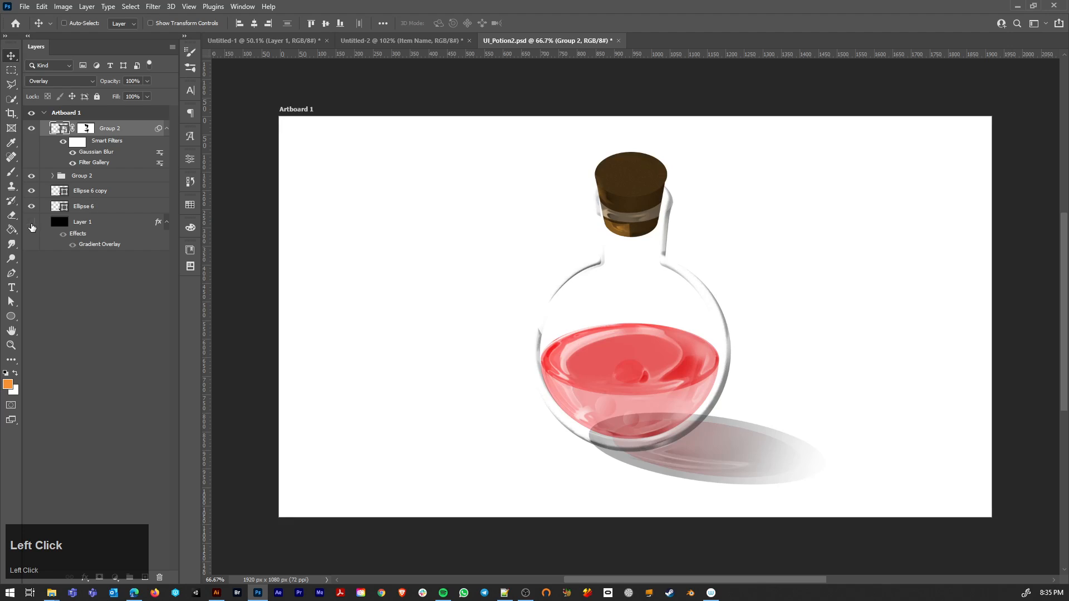
# Step: Combine both Group 2 layers, Ellipse 6 copy and Ellipse 6 into one smart object
pyautogui.keyDown('ctrl'); pyautogui.click(105, 206); pyautogui.keyUp('ctrl')
pyautogui.keyDown('ctrl'); pyautogui.click(93, 192); pyautogui.keyUp('ctrl')
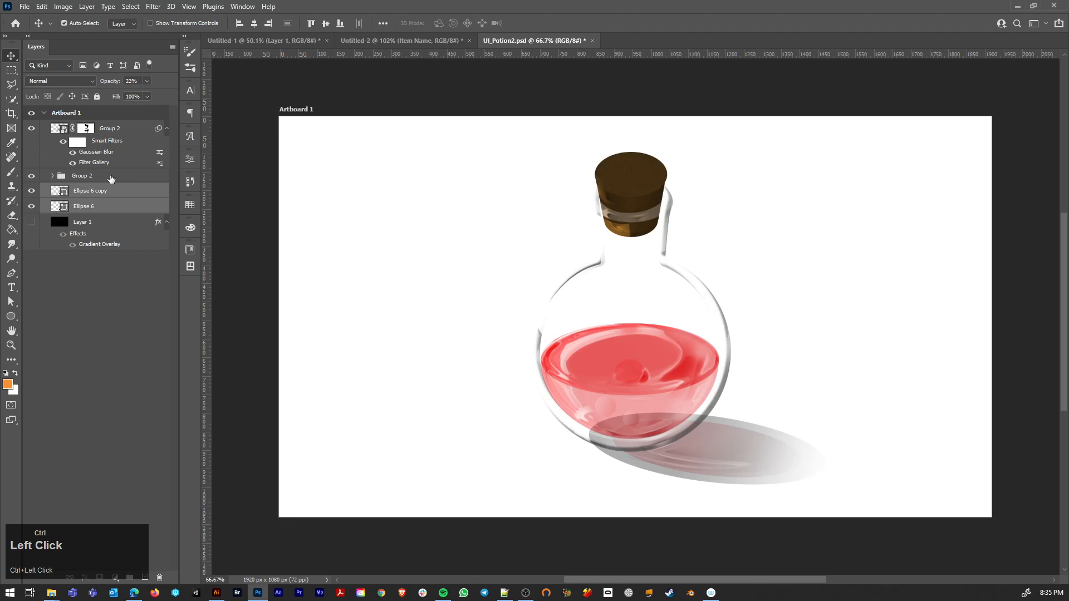
pyautogui.keyDown('ctrl'); pyautogui.click(112, 177); pyautogui.keyUp('ctrl')
pyautogui.keyDown('ctrl'); pyautogui.click(121, 131); pyautogui.keyUp('ctrl')
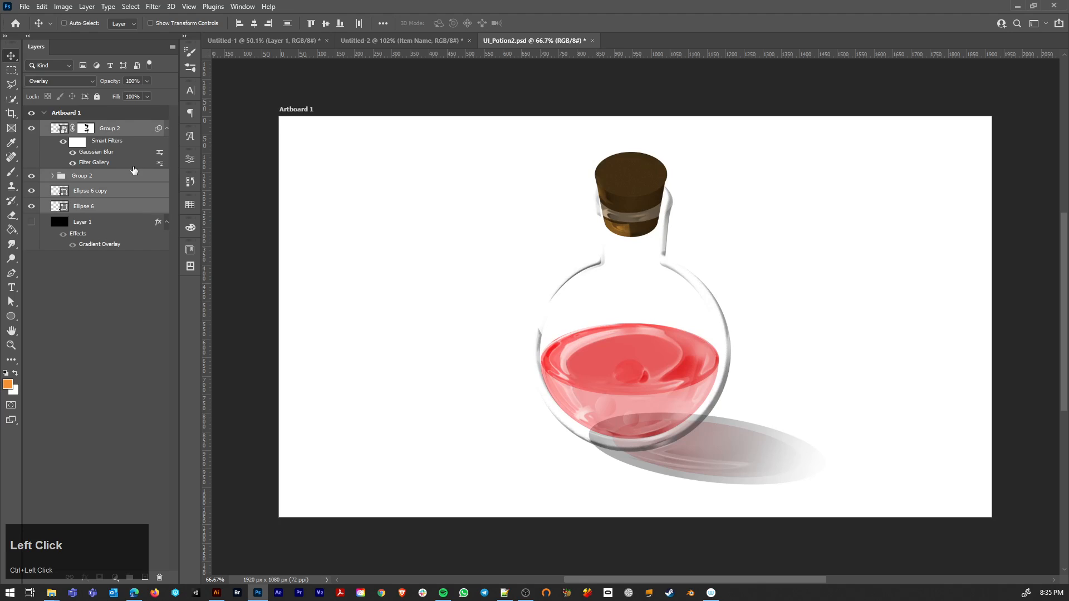
pyautogui.hotkey('ctrl', 'shift', 'alt', 'g')
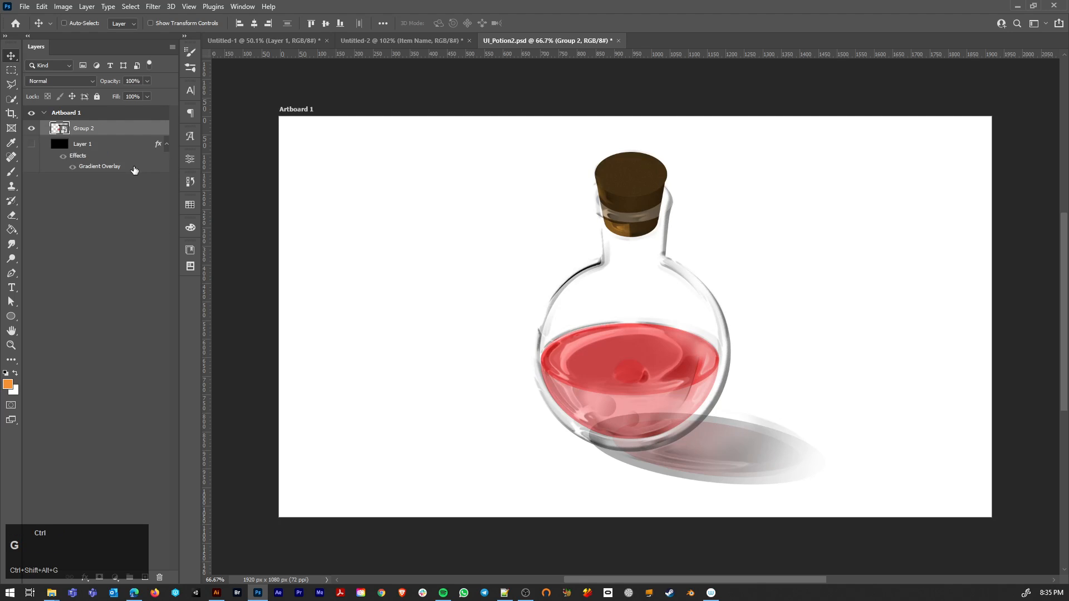
# Step: Copy the potion smart object into the Untitled-2 inventory document, inside the TILE group
pyautogui.moveTo(643, 207); pyautogui.dragTo(382, 40)
pyautogui.moveTo(562, 286); pyautogui.dragTo(562, 285)
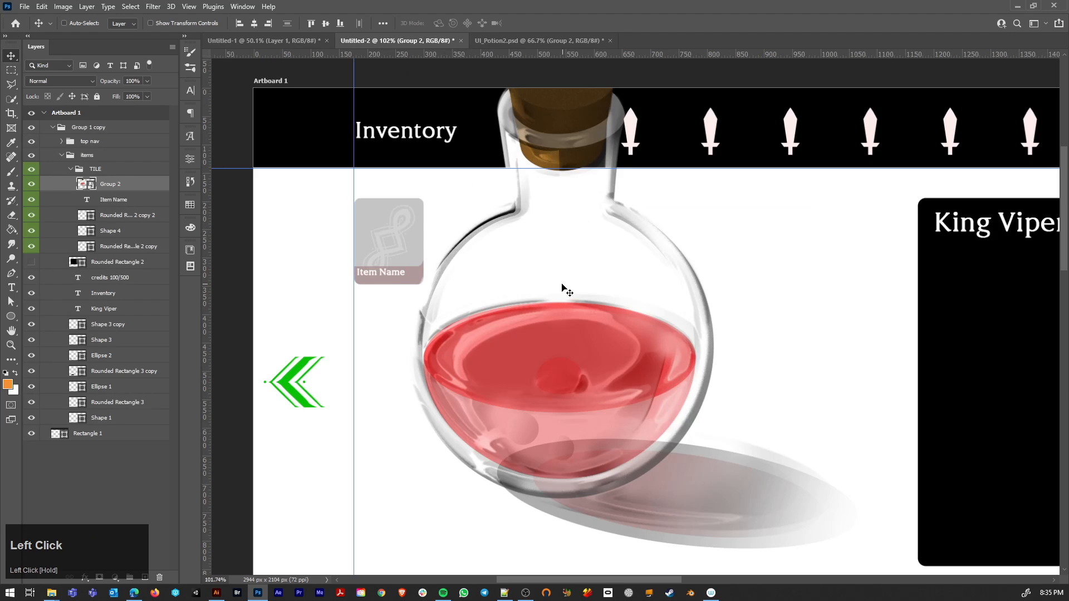
pyautogui.scroll(-2, 591, 290)
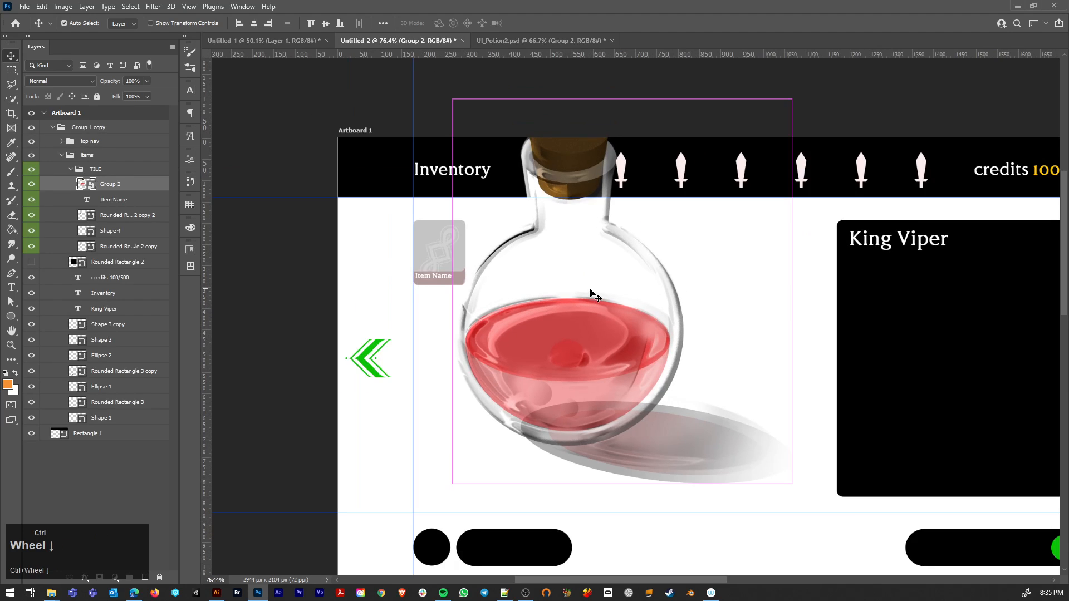
# Step: Scale the potion bottle down proportionally about its center to roughly half its size
pyautogui.hotkey('ctrl', 't')
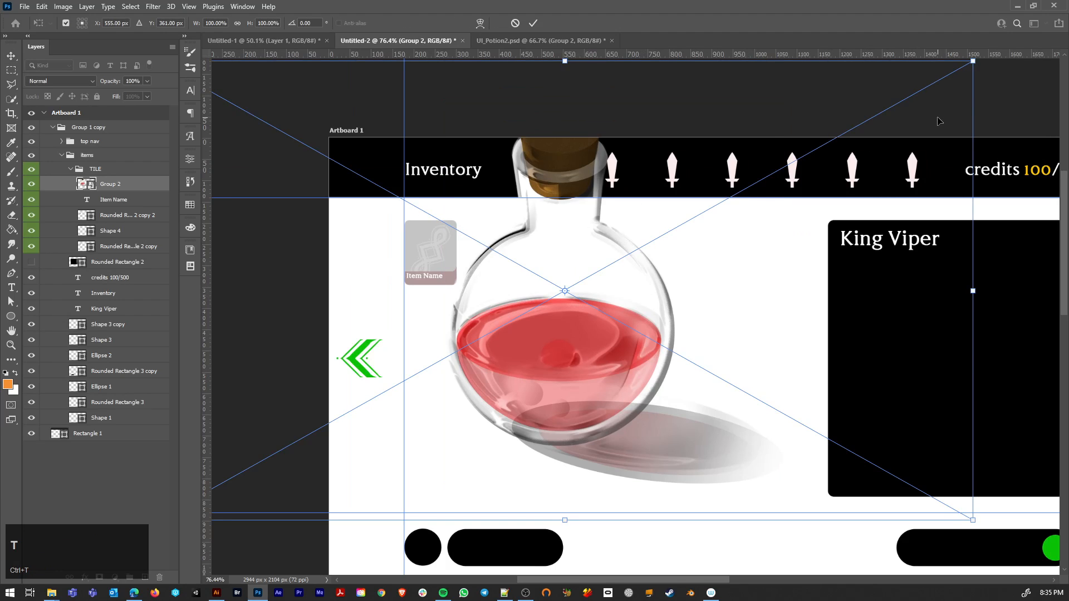
pyautogui.hotkey('shift', 'alt')
pyautogui.moveTo(973, 60); pyautogui.dragTo(790, 200)
pyautogui.press('Return')
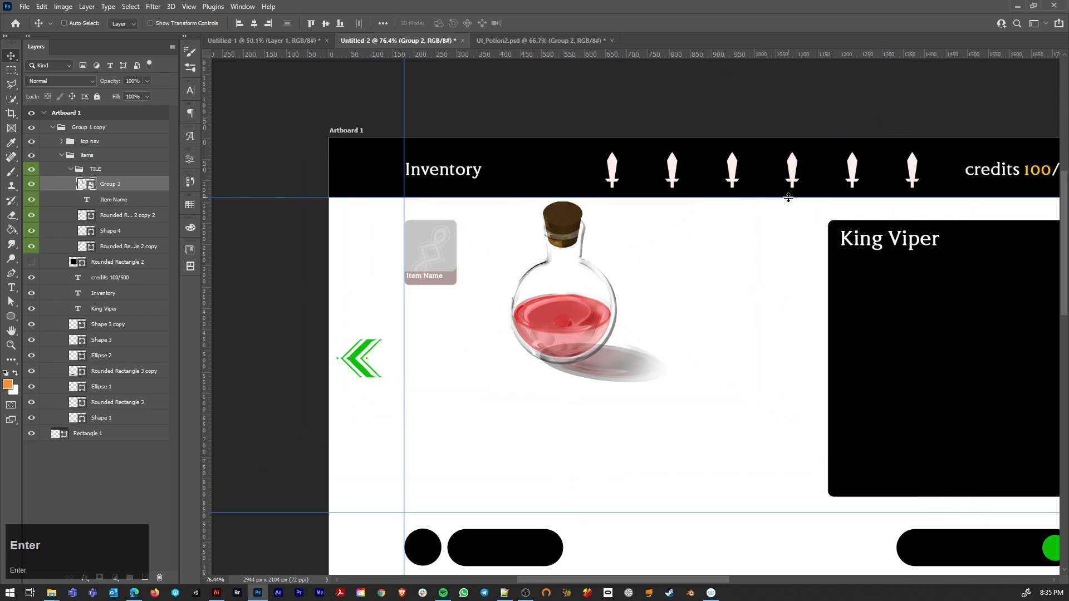
# Step: Open the potion smart object's contents, trim the transparent pixels from all four sides, then save and close it
pyautogui.doubleClick(86, 184)
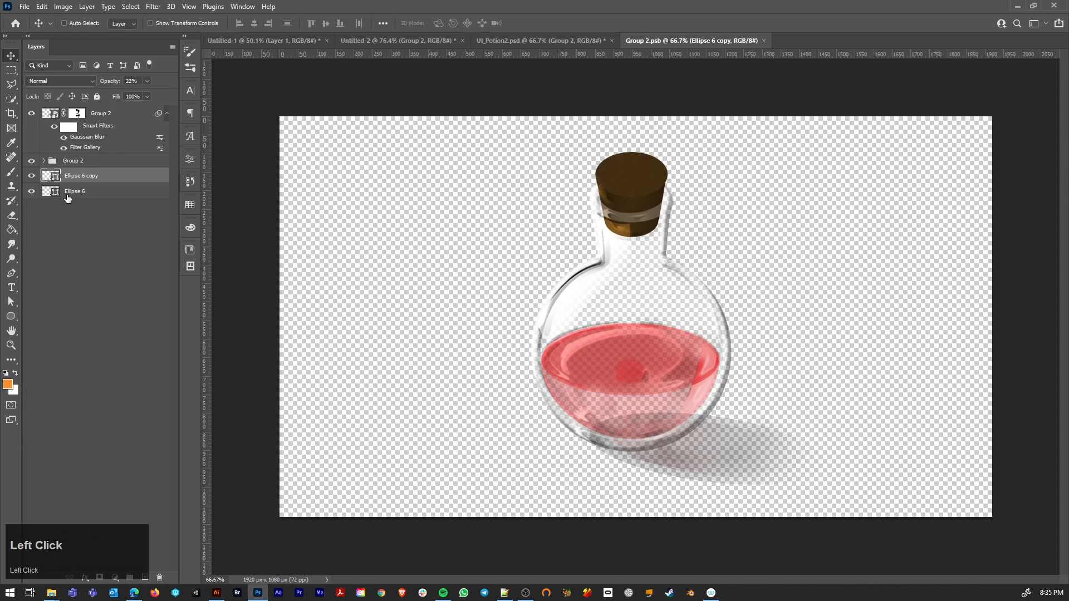
pyautogui.click(58, 7)
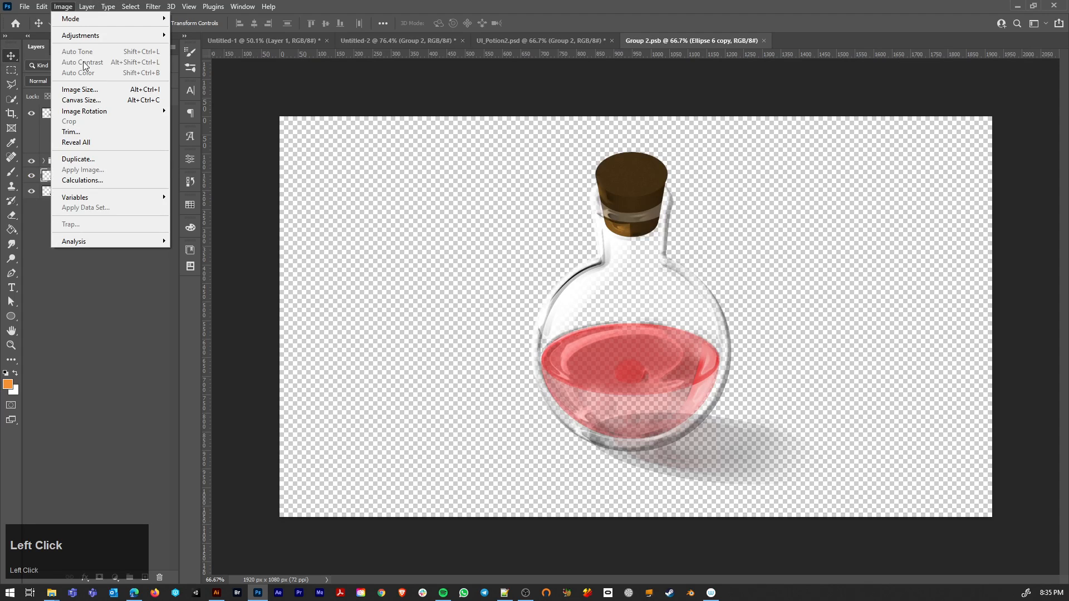
pyautogui.click(84, 323)
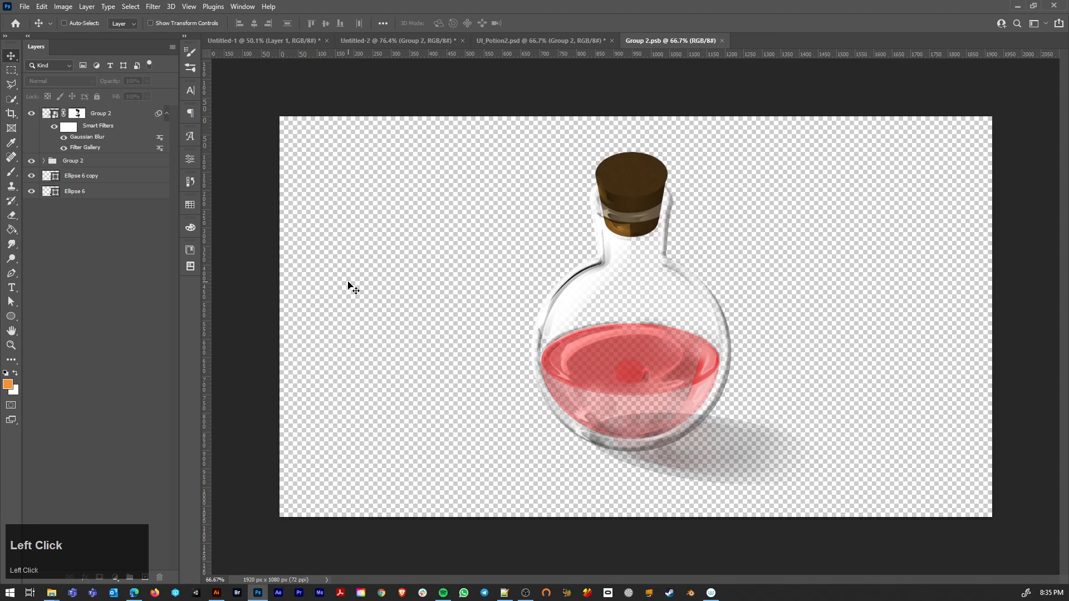
pyautogui.click(68, 9)
pyautogui.click(76, 137)
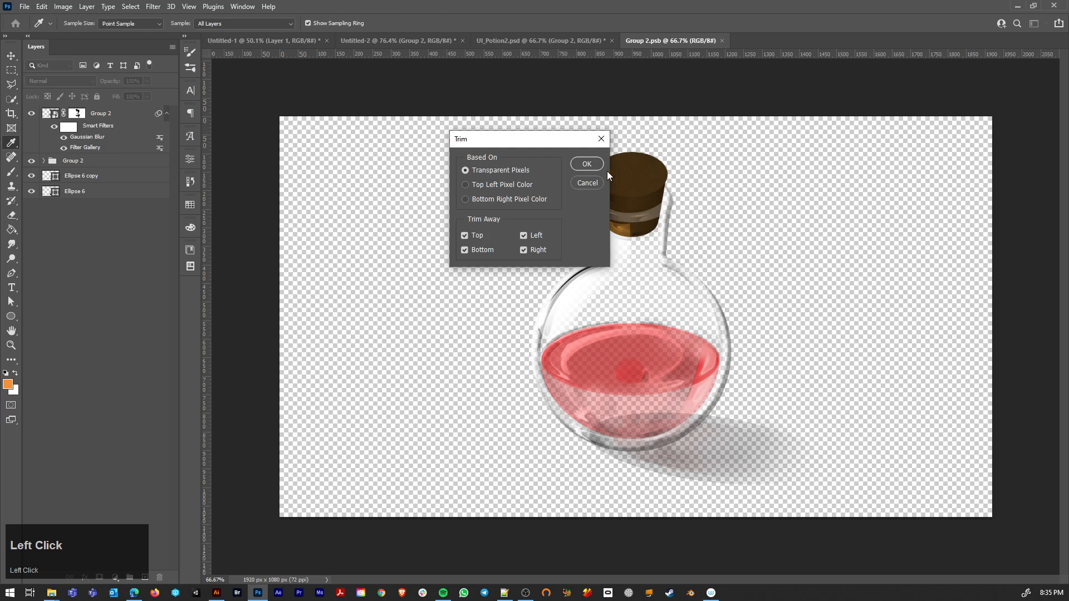
pyautogui.click(584, 165)
pyautogui.press('v')
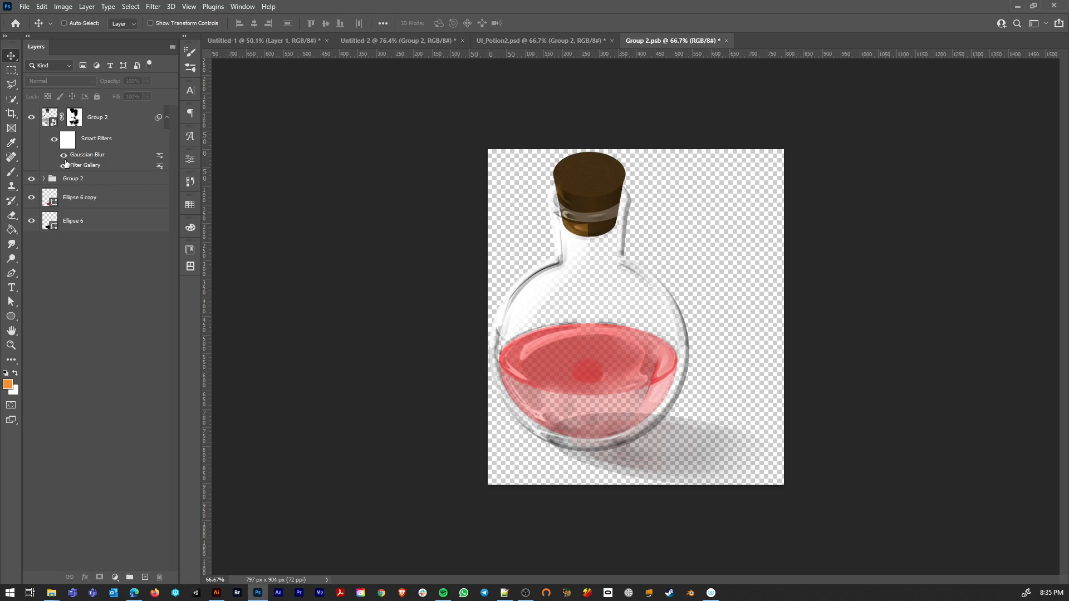
pyautogui.hotkey('ctrl', 's')
pyautogui.hotkey('ctrl', 'w')
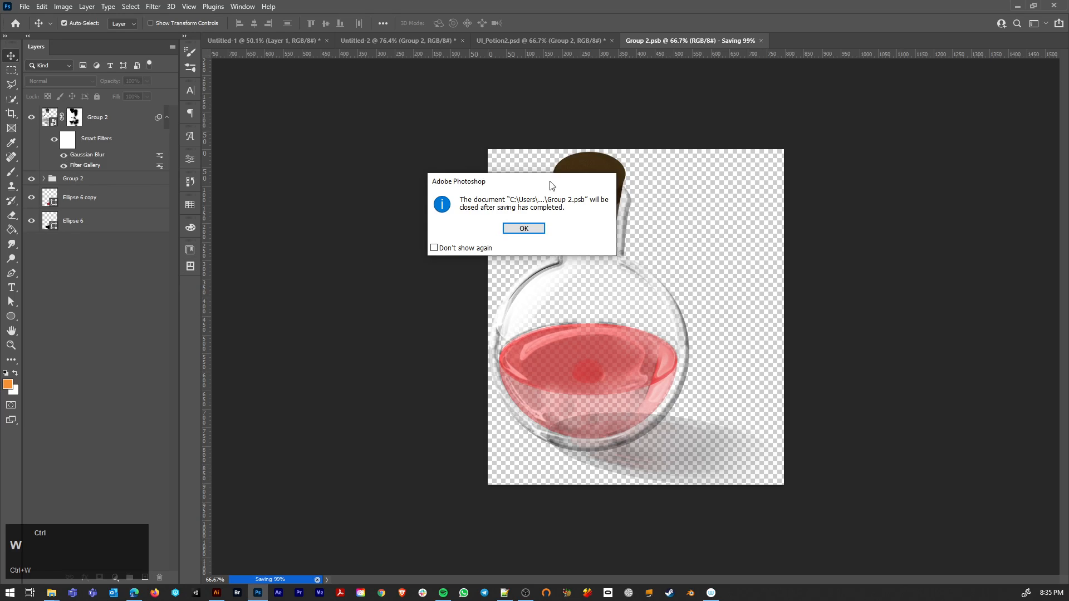
pyautogui.click(526, 230)
# Step: Scale the potion bottle down to an icon small enough to fit the item tile
pyautogui.moveTo(488, 257); pyautogui.dragTo(515, 305)
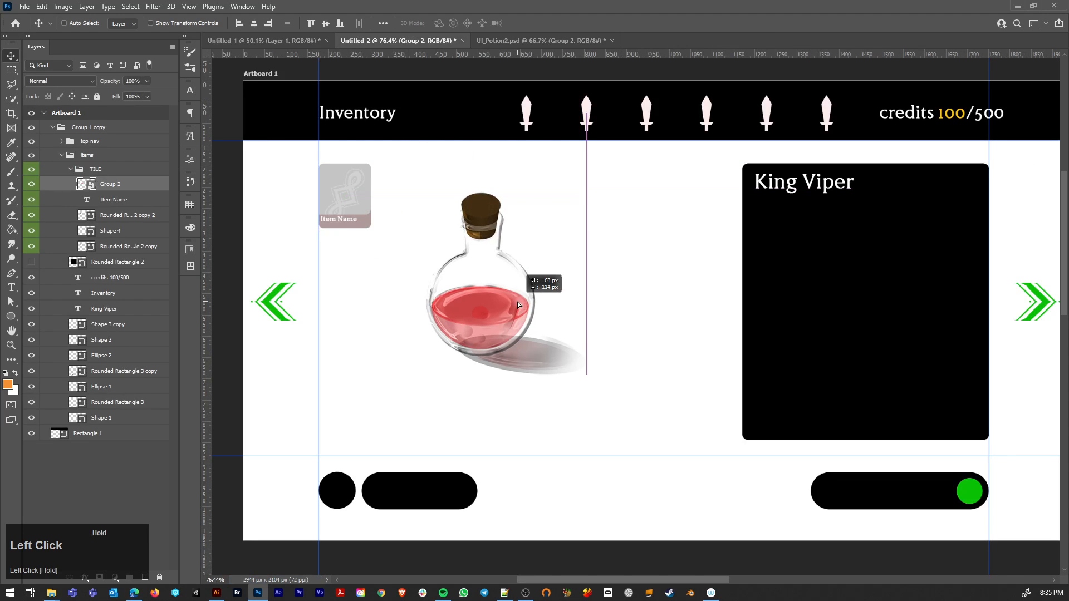
pyautogui.hotkey('ctrl', 't')
pyautogui.moveTo(587, 193); pyautogui.dragTo(451, 306)
pyautogui.press('Return')
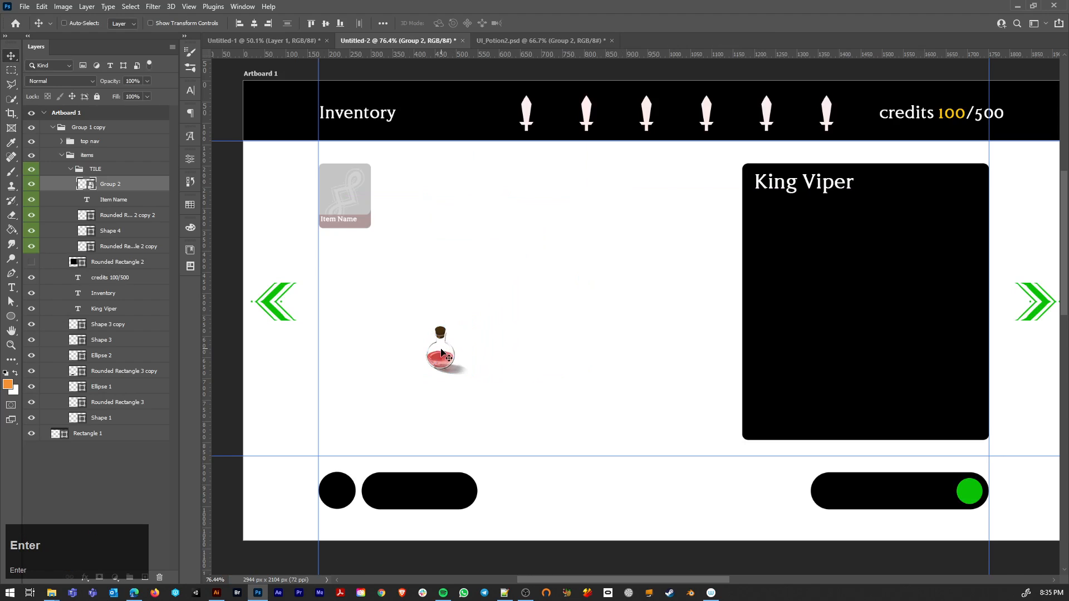
# Step: Place the potion bottle over the item tile, centered above its ornament
pyautogui.moveTo(445, 350); pyautogui.dragTo(377, 222)
pyautogui.keyDown('alt'); pyautogui.scroll(3, 346, 195); pyautogui.keyUp('alt')
pyautogui.keyDown('alt'); pyautogui.scroll(10, 345, 198); pyautogui.keyUp('alt')
pyautogui.moveTo(521, 198); pyautogui.dragTo(580, 322)
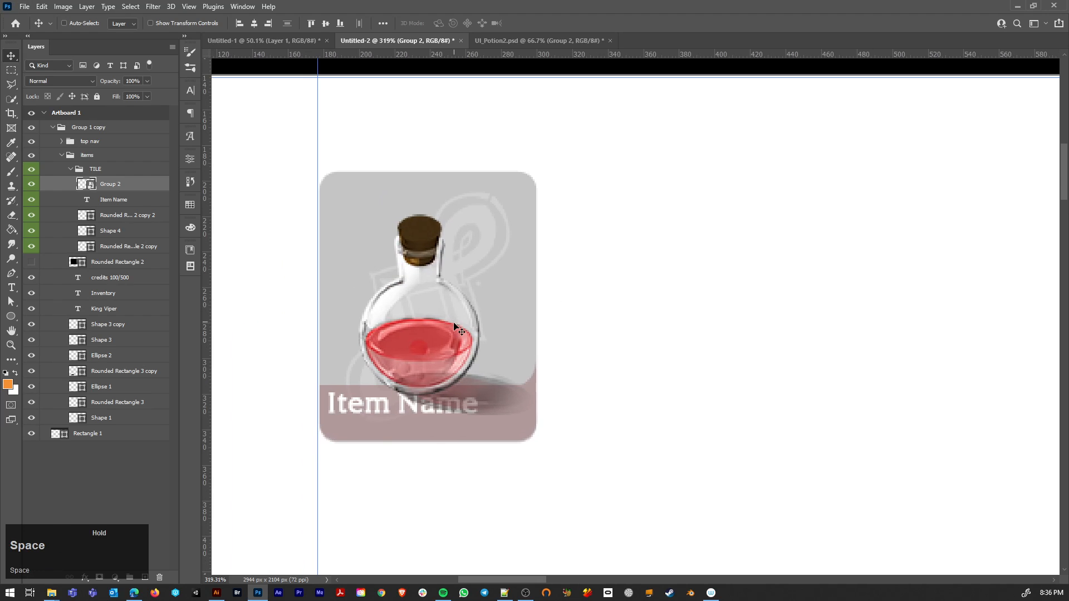
# Step: Move the potion layer beneath the item name's banner and adjust the bottle's height so its base just meets the banner
pyautogui.moveTo(435, 325)
pyautogui.mouseDown()
pyautogui.moveTo(455, 309)
pyautogui.moveTo(435, 318)
pyautogui.mouseUp()
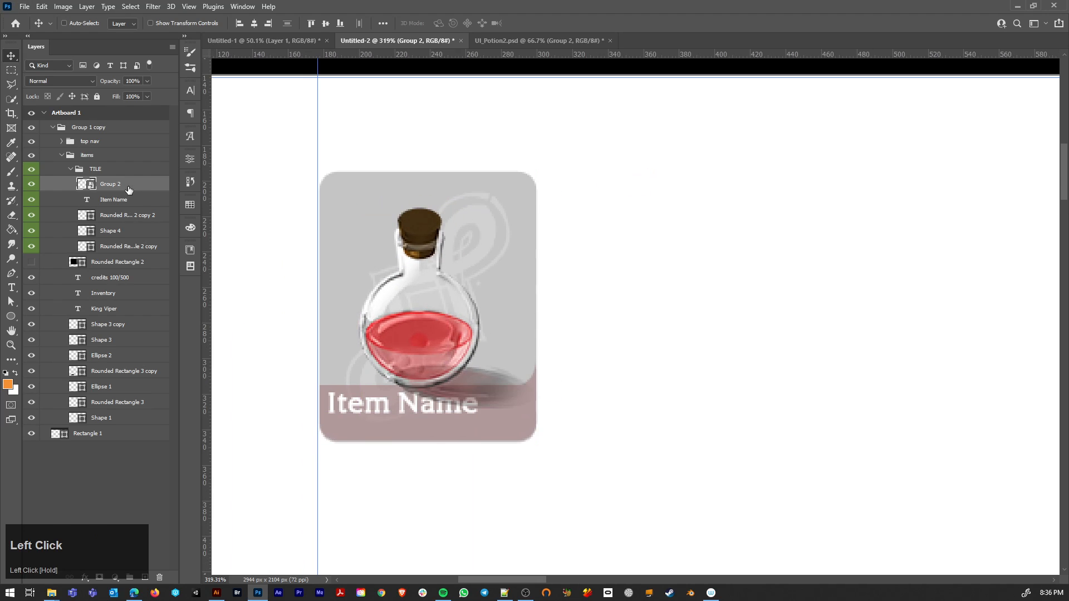
pyautogui.keyDown('ctrl'); pyautogui.click(513, 430); pyautogui.keyUp('ctrl')
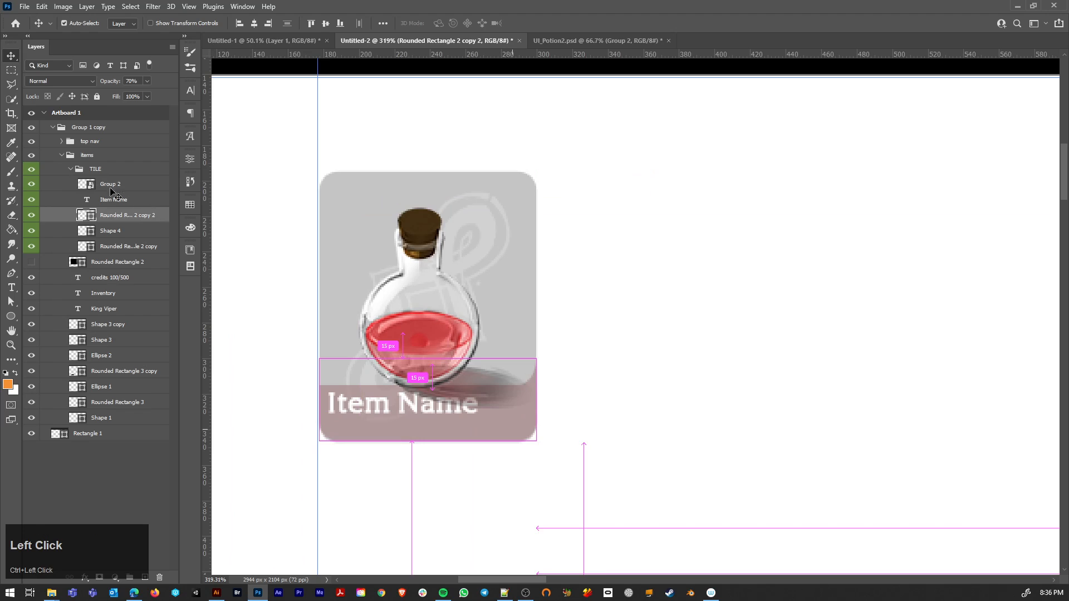
pyautogui.moveTo(110, 185); pyautogui.dragTo(110, 221)
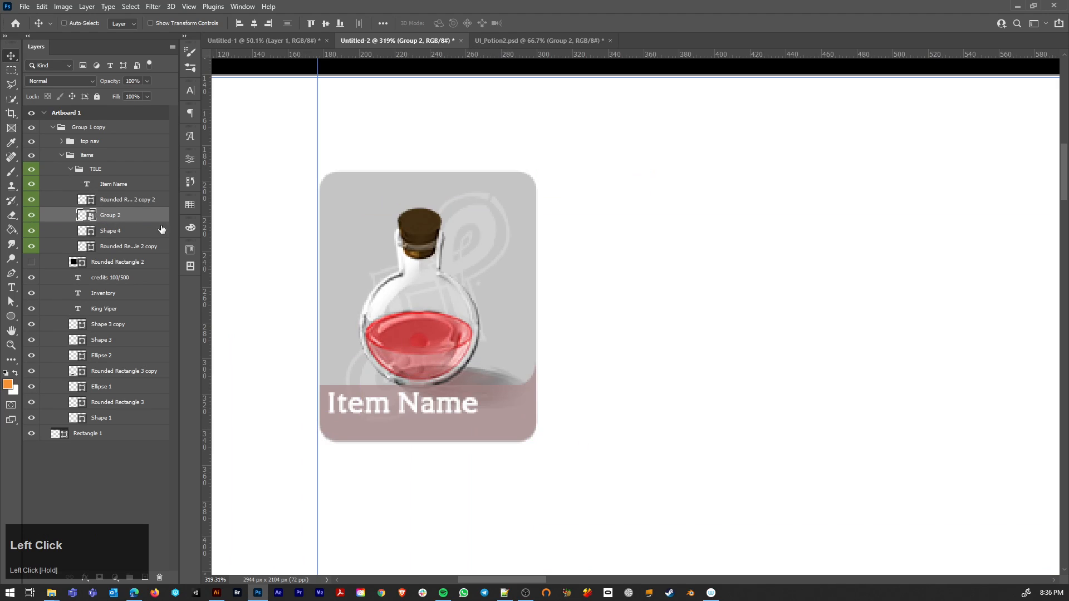
pyautogui.moveTo(432, 329); pyautogui.dragTo(416, 325)
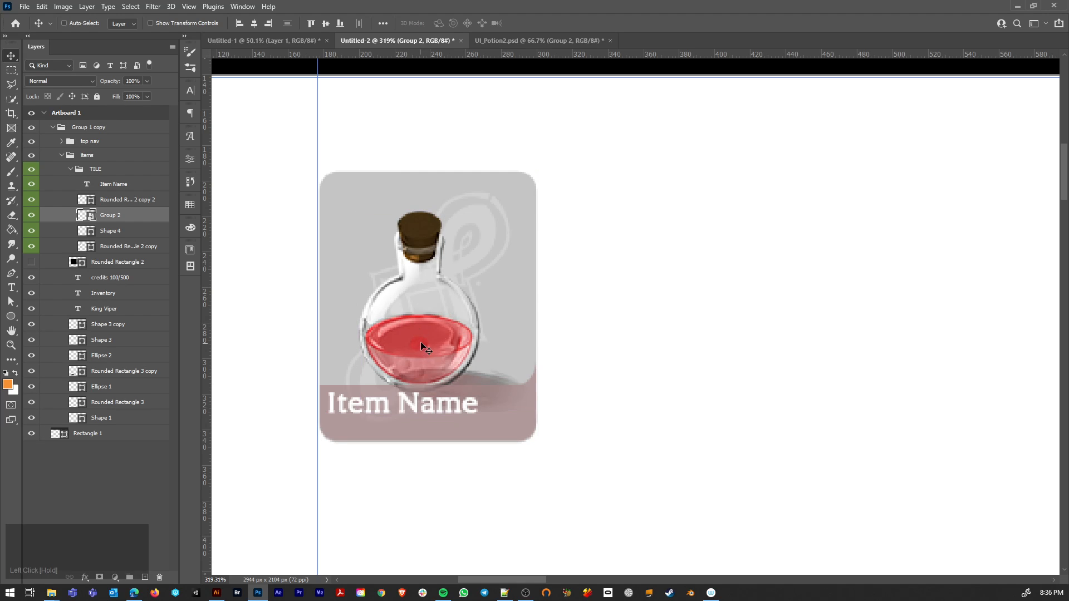
# Step: Duplicate the TILE group twice in a row beside the original, leaving 14 px gaps between the tiles
pyautogui.scroll(-3, 523, 346)
pyautogui.scroll(-2, 522, 345)
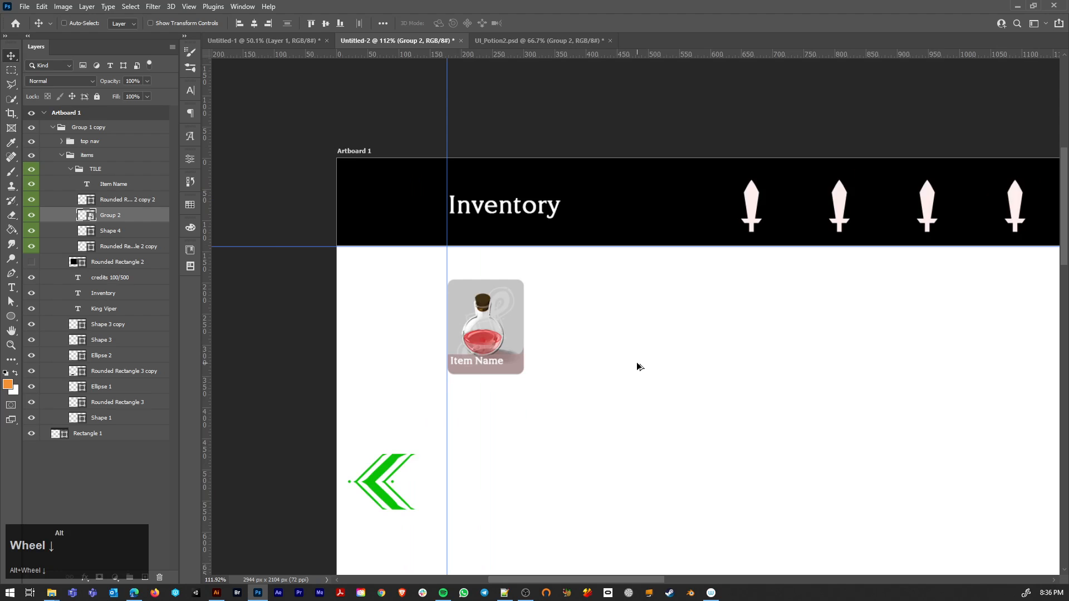
pyautogui.scroll(-2, 638, 366)
pyautogui.scroll(1, 638, 366)
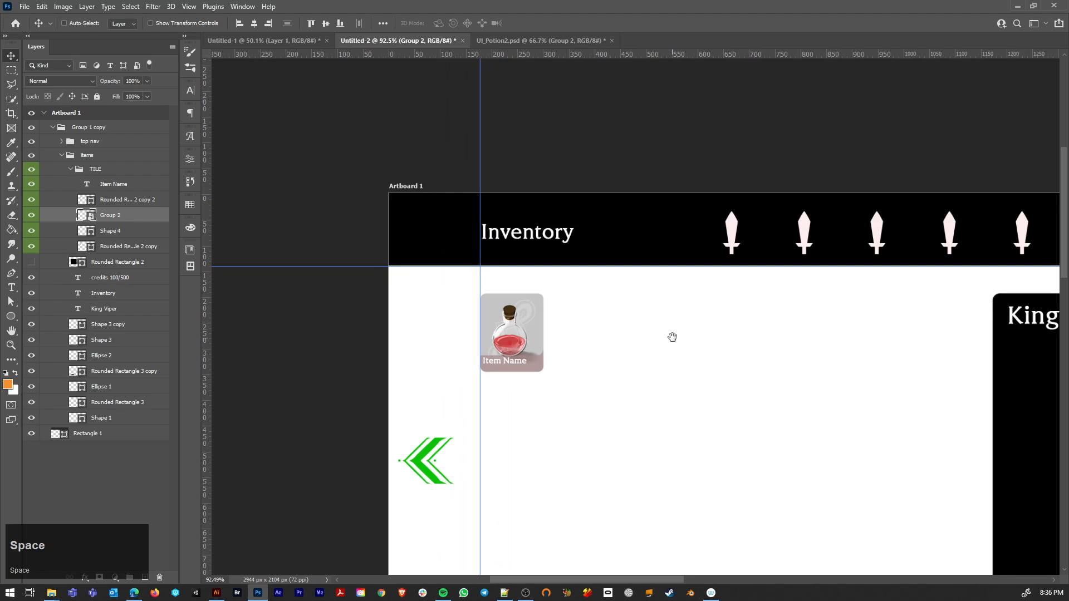
pyautogui.moveTo(671, 337); pyautogui.dragTo(527, 334)
pyautogui.click(70, 169)
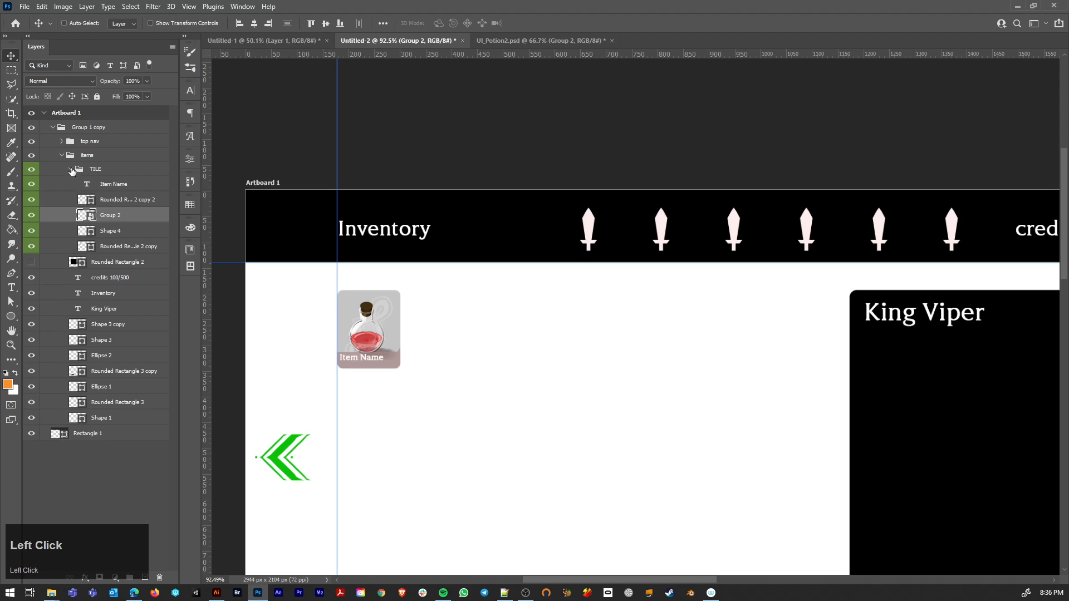
pyautogui.click(110, 173)
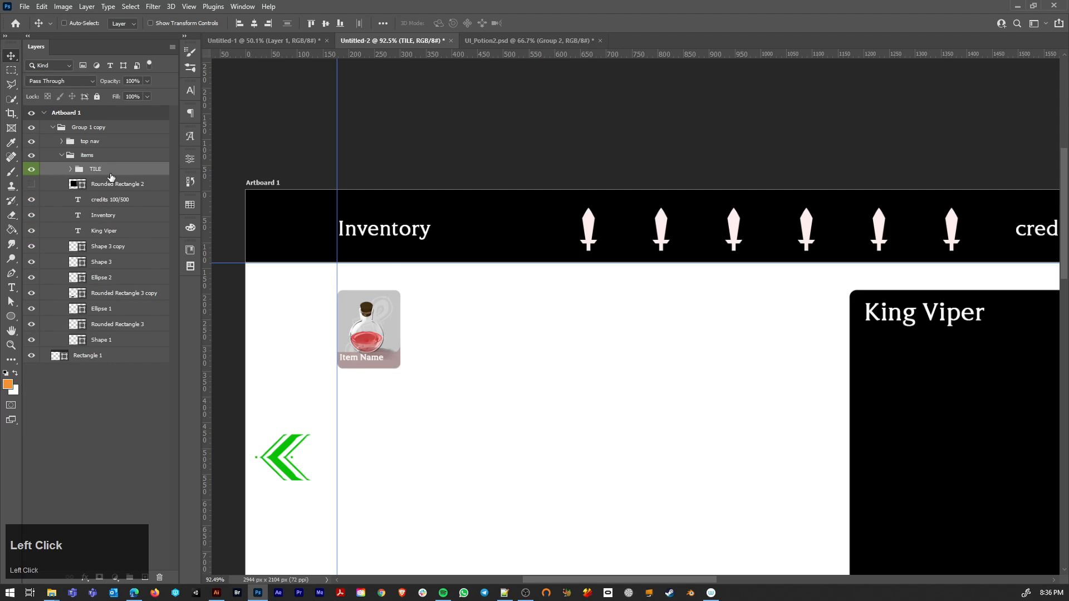
pyautogui.moveTo(379, 356); pyautogui.dragTo(523, 352)
# Step: Replace the middle tile's potion with an independent duplicate made with New Smart Object via Copy, deleting the original potion layer
pyautogui.keyDown('ctrl'); pyautogui.click(443, 342); pyautogui.keyUp('ctrl')
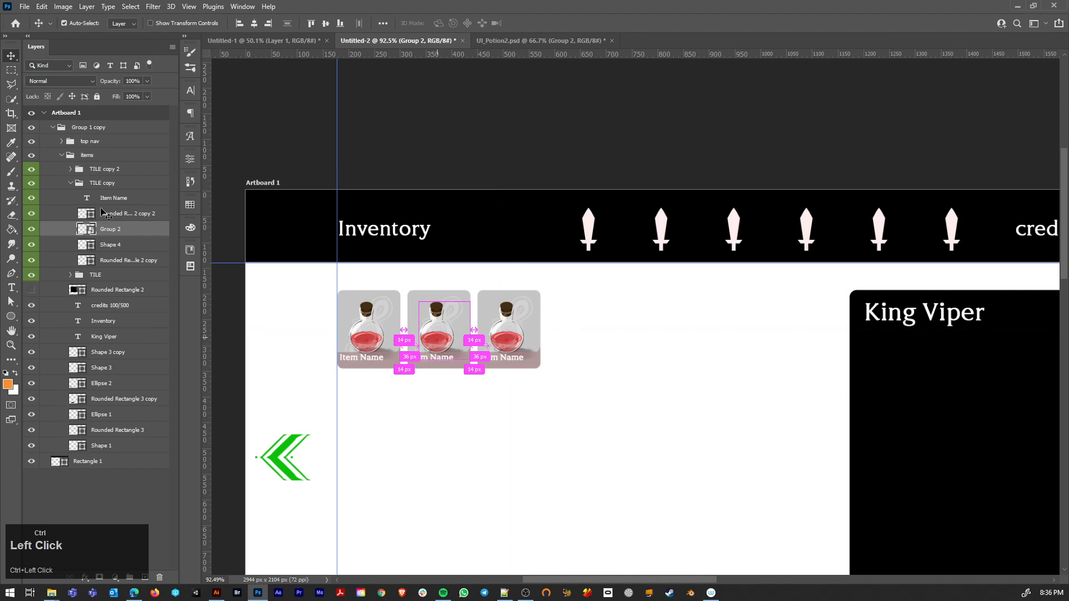
pyautogui.click(39, 228)
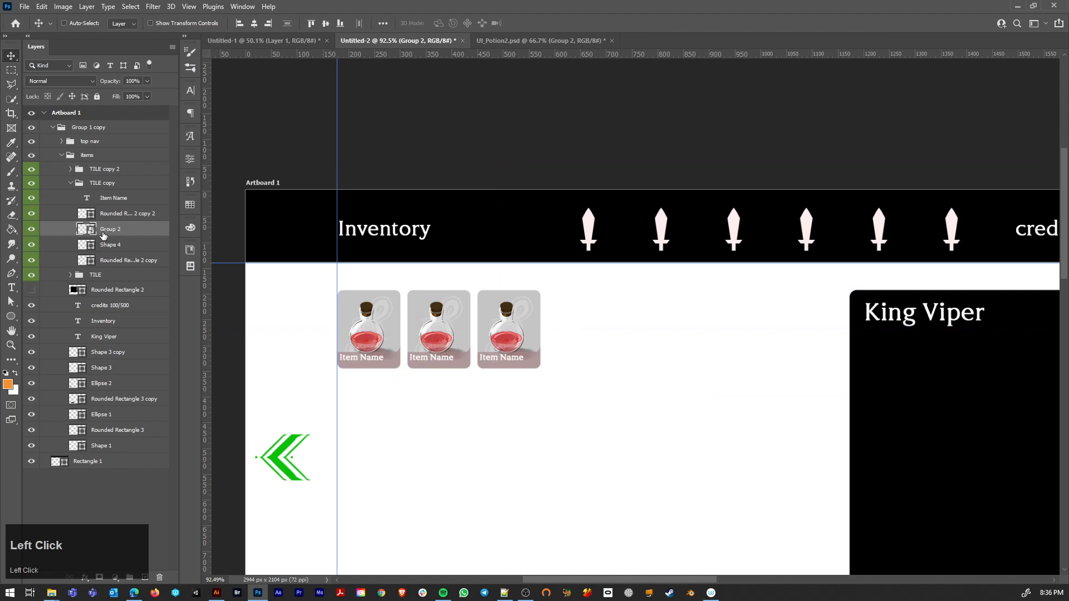
pyautogui.press('ctrl')
pyautogui.hotkey('ctrl', 'alt', 'shift', 'm')
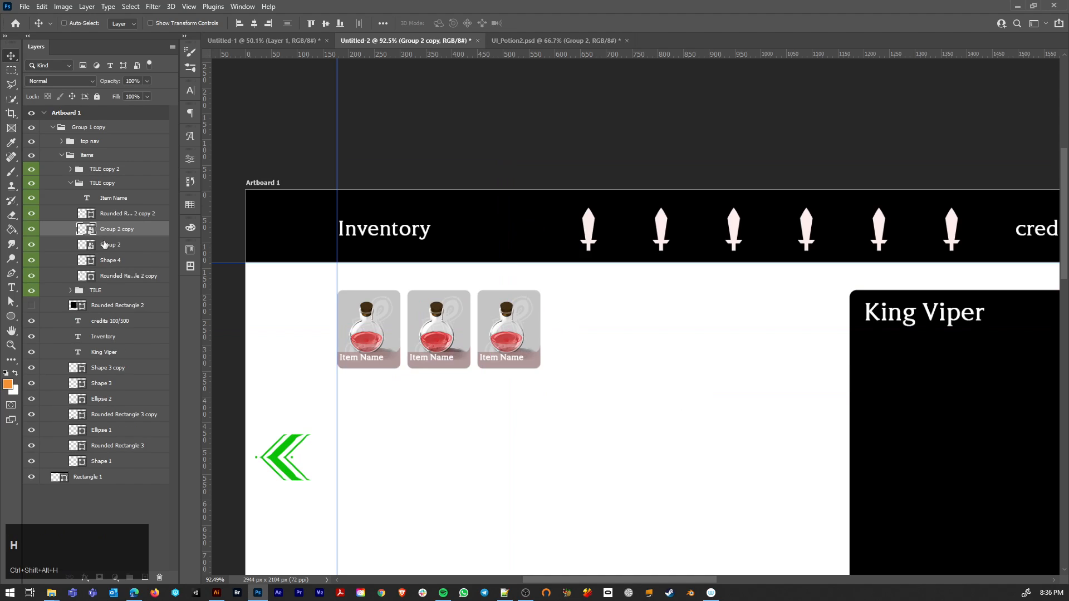
pyautogui.click(108, 246)
pyautogui.press('Delete')
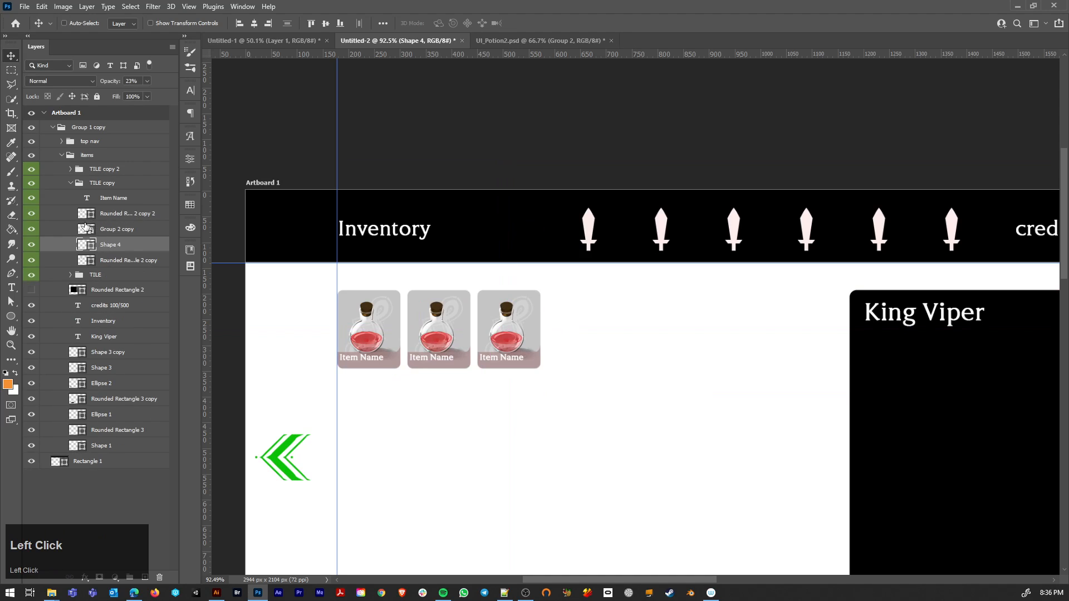
pyautogui.click(125, 231)
pyautogui.rightClick(124, 231)
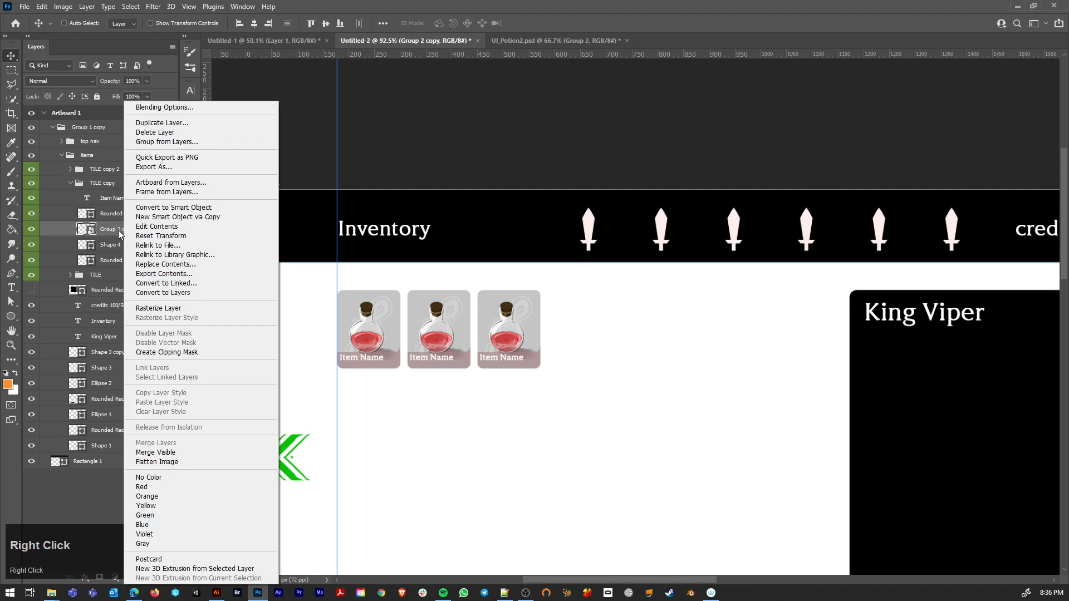
pyautogui.click(119, 233)
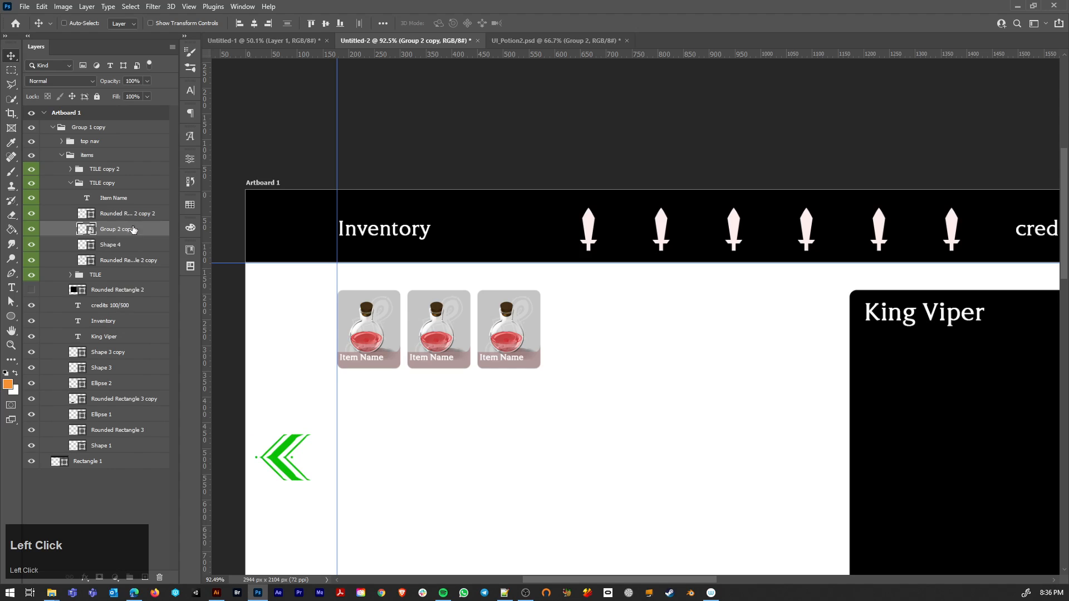
pyautogui.click(63, 7)
pyautogui.moveTo(86, 7)
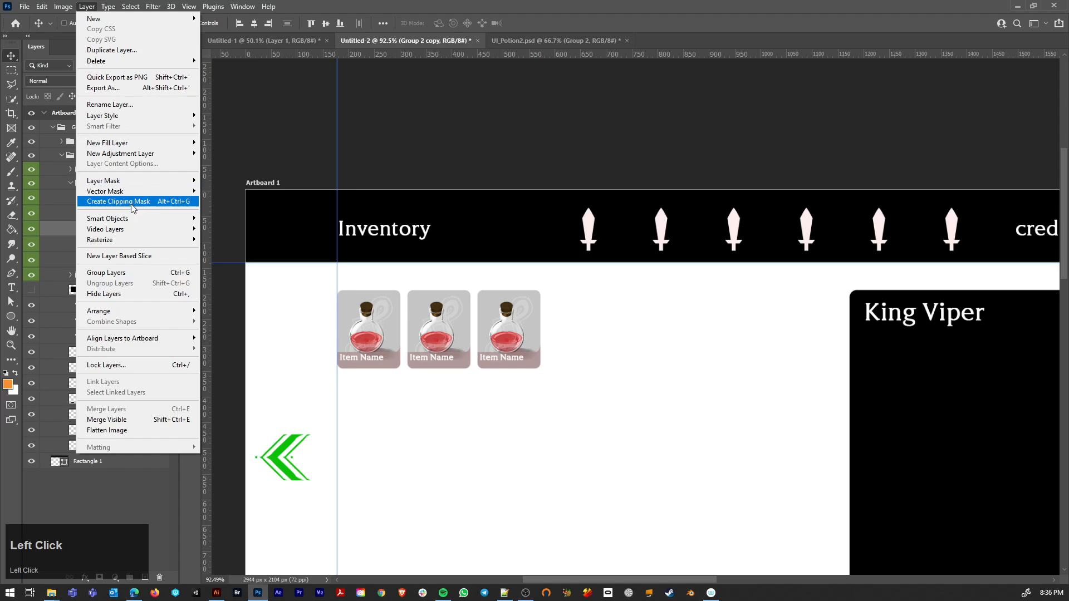
pyautogui.moveTo(135, 219)
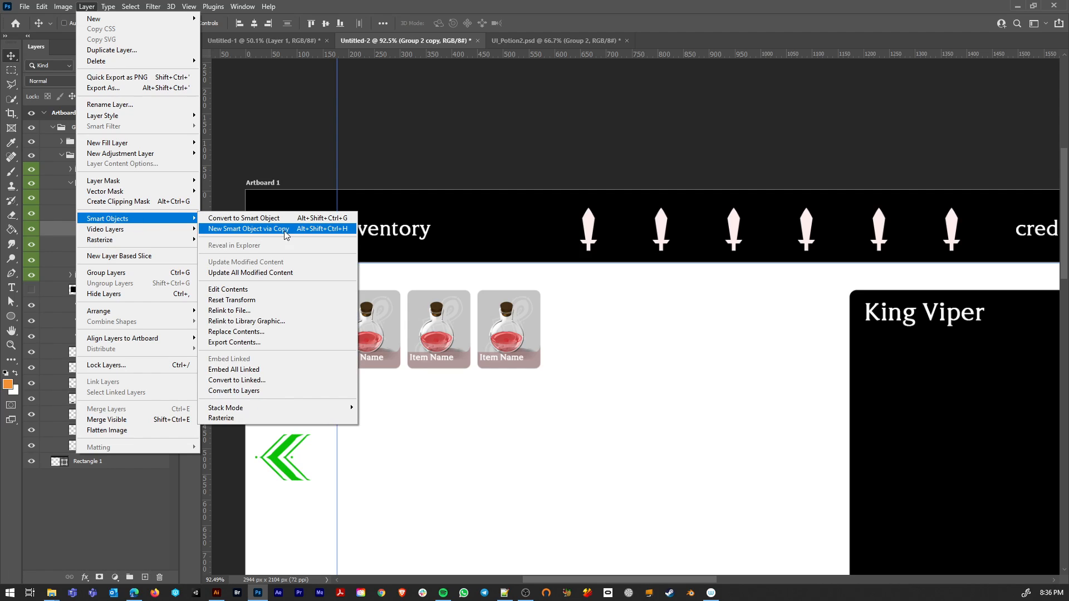
pyautogui.click(50, 232)
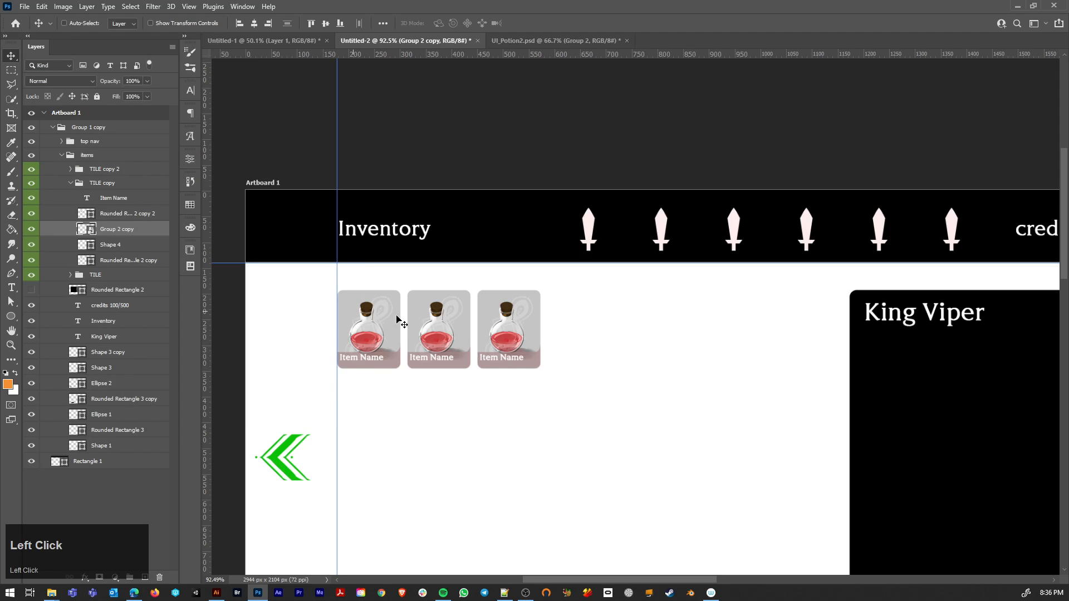
# Step: Open the contents of the middle tile's potion smart object and check the Ellipse 6 copy layer by toggling its visibility
pyautogui.click(438, 348)
pyautogui.keyDown('ctrl'); pyautogui.click(96, 226); pyautogui.keyUp('ctrl')
pyautogui.doubleClick(92, 228)
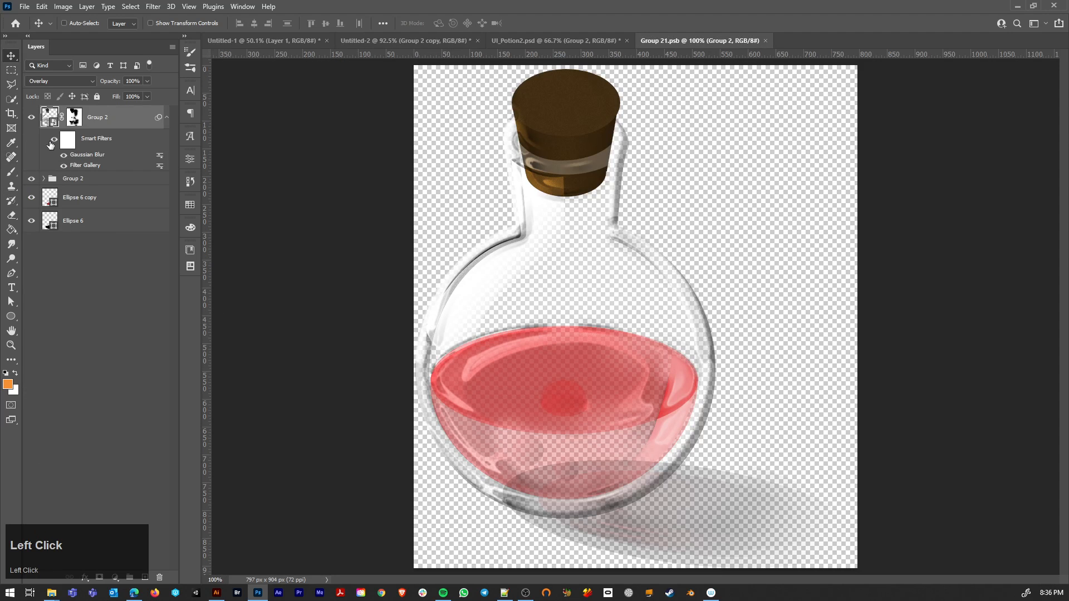
pyautogui.click(32, 199)
pyautogui.click(32, 199)
# Step: Add a Hue/Saturation adjustment with Hue +180 over the middle tile's potion artwork, then save and close its contents
pyautogui.click(116, 577)
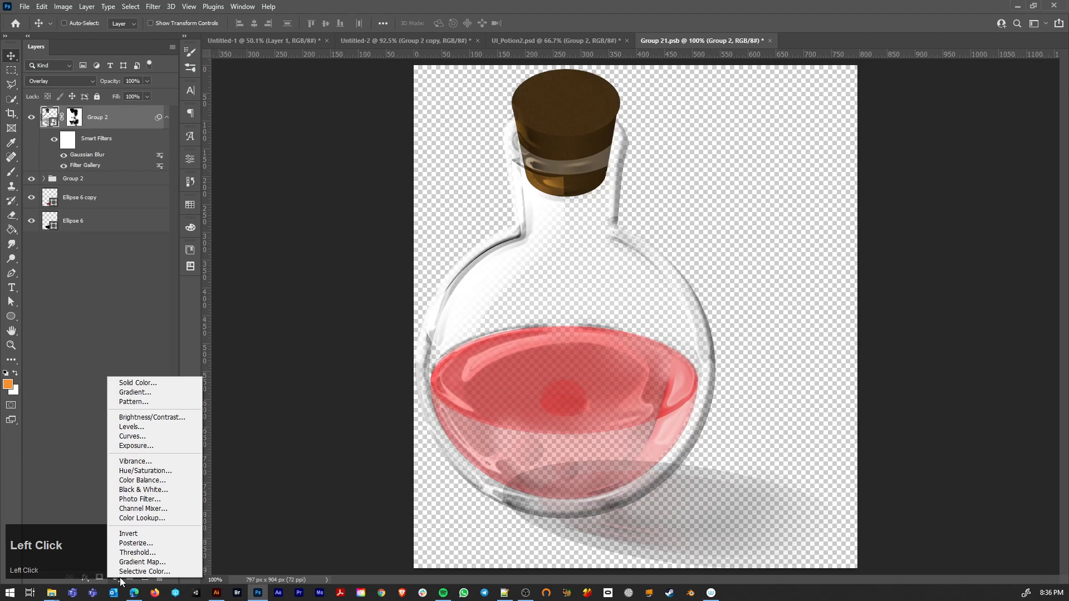
pyautogui.click(144, 470)
pyautogui.moveTo(258, 232); pyautogui.dragTo(314, 235)
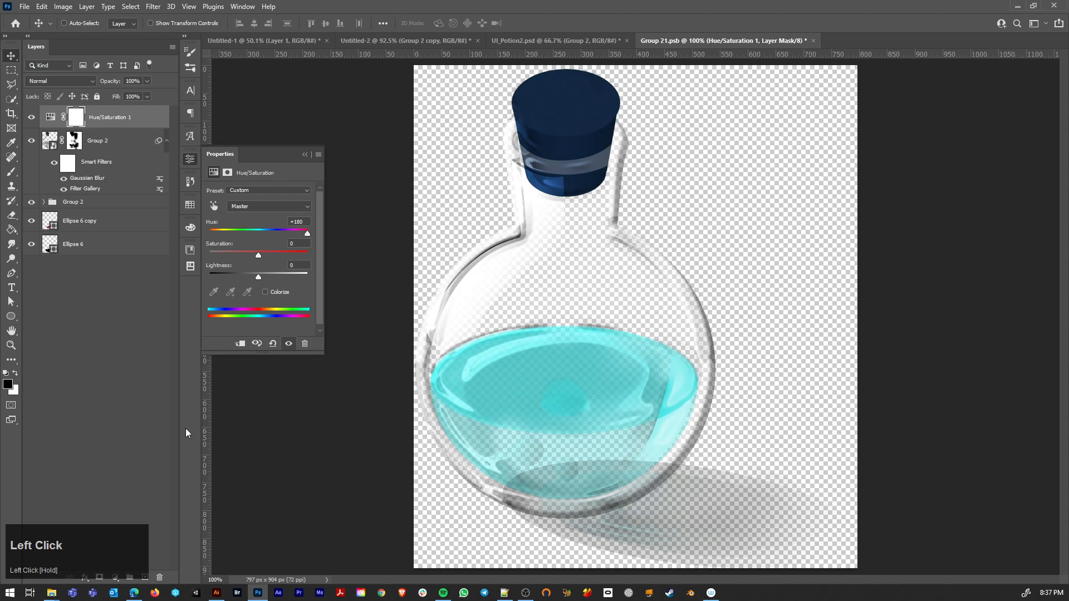
pyautogui.hotkey('ctrl', 's')
pyautogui.hotkey('ctrl', 'w')
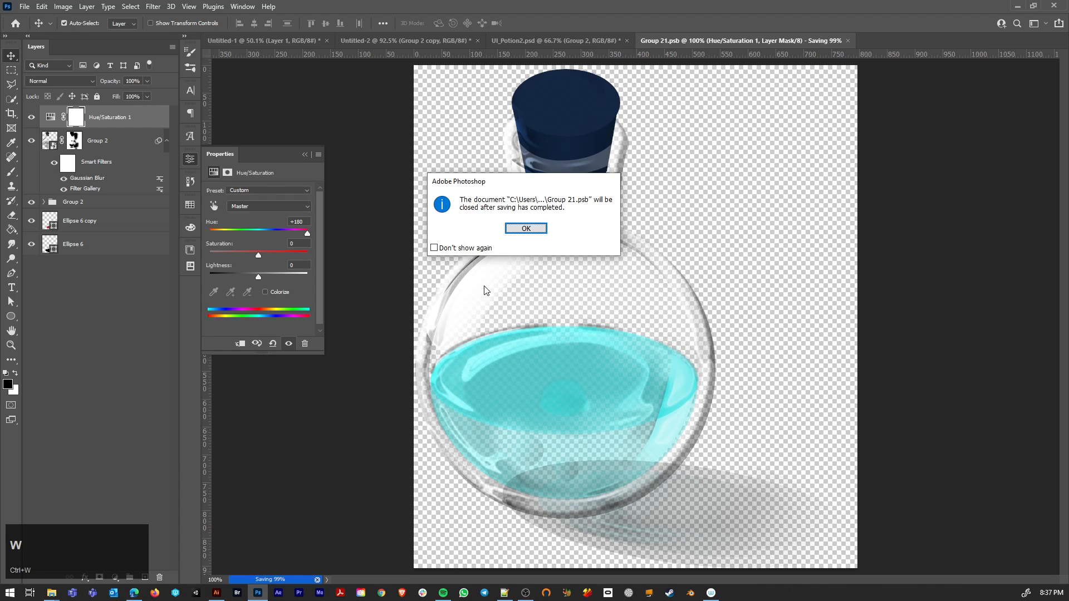
pyautogui.click(525, 229)
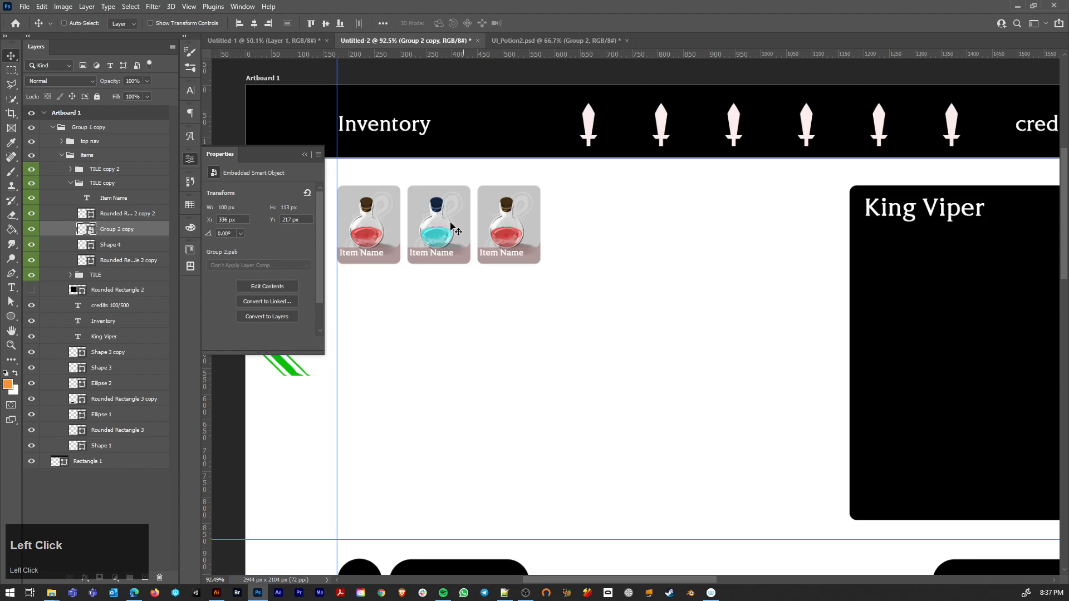
# Step: Replace the third tile's potion with an independent New Smart Object via Copy duplicate and delete the original potion layer
pyautogui.press('ctrl')
pyautogui.keyDown('ctrl'); pyautogui.click(508, 237); pyautogui.keyUp('ctrl')
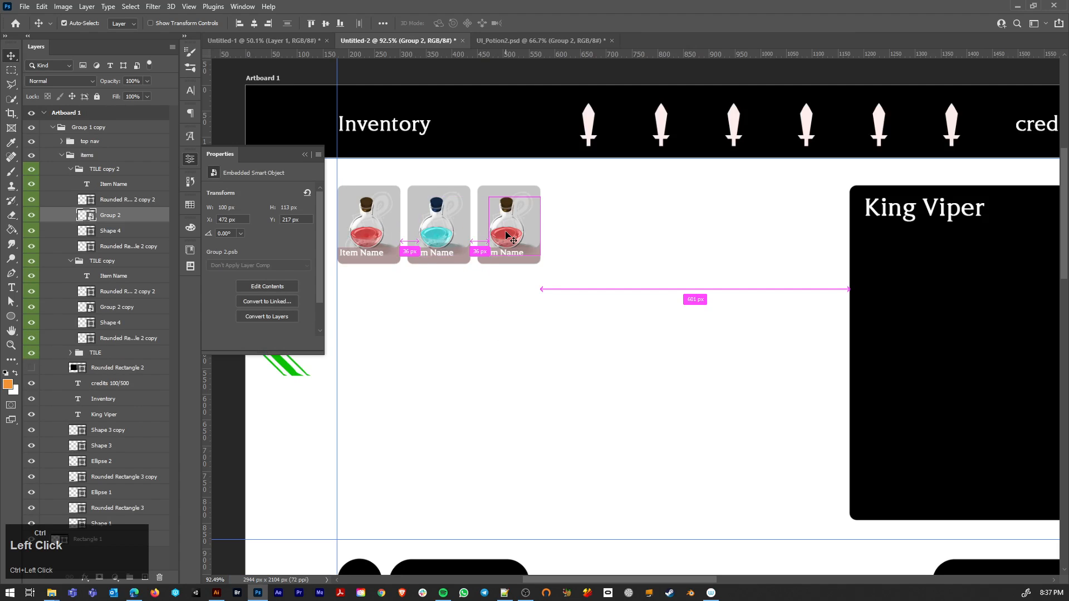
pyautogui.hotkey('ctrl', 'j')
pyautogui.click(136, 230)
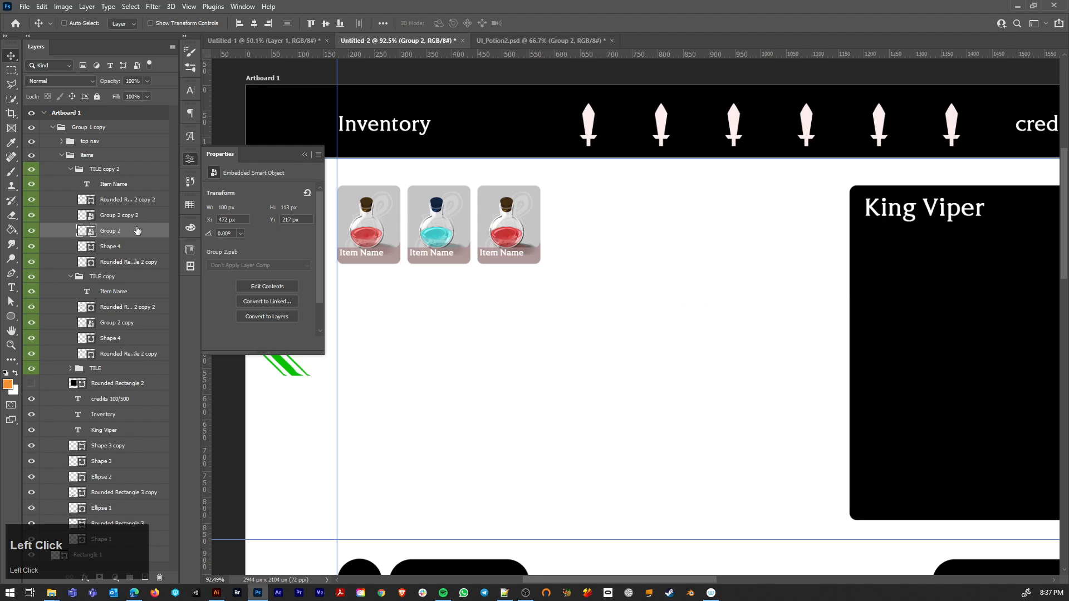
pyautogui.press('Delete')
# Step: Open the third tile's potion contents and add a Hue/Saturation adjustment with Hue about -49, affecting all layers below
pyautogui.doubleClick(86, 217)
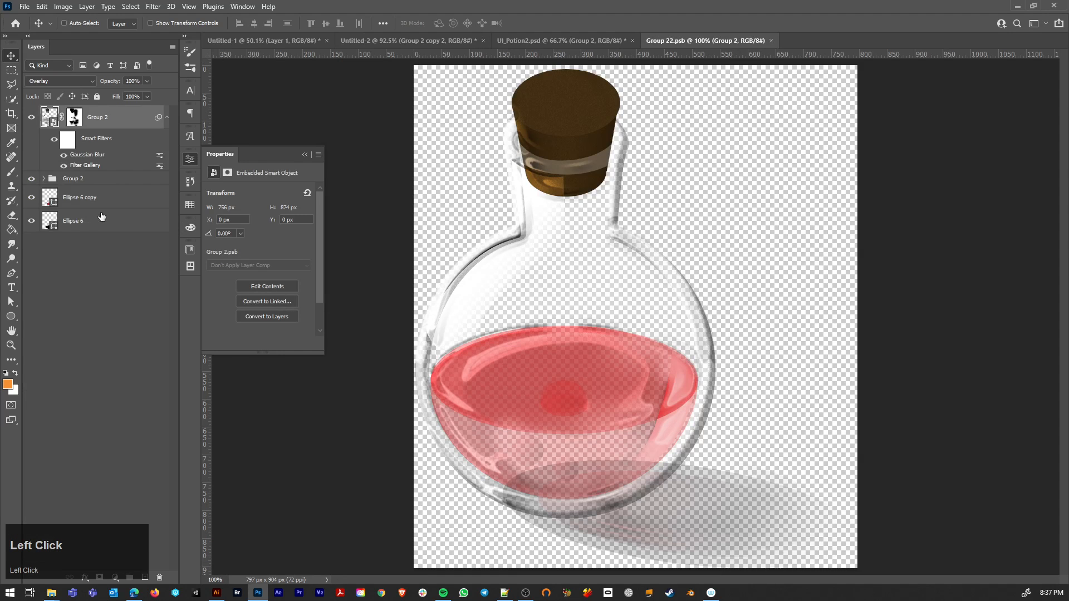
pyautogui.click(112, 579)
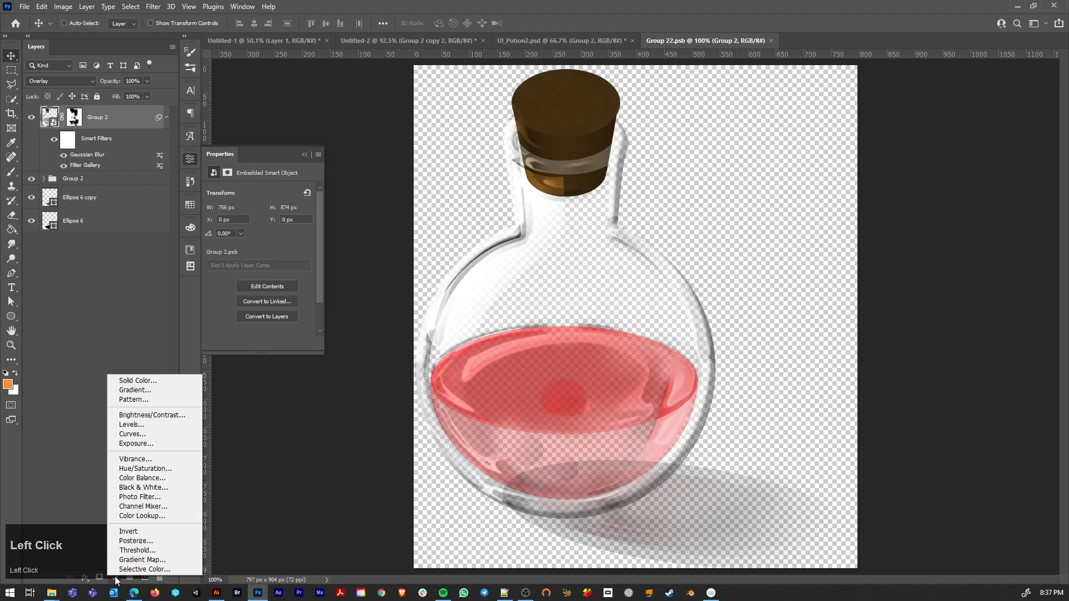
pyautogui.click(167, 464)
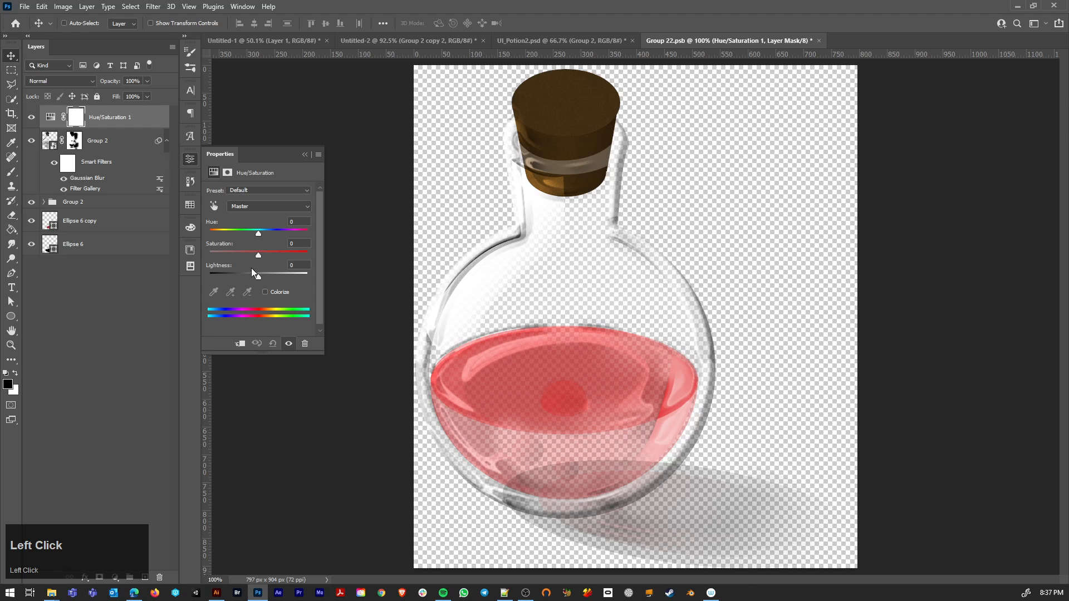
pyautogui.moveTo(258, 233); pyautogui.dragTo(236, 233)
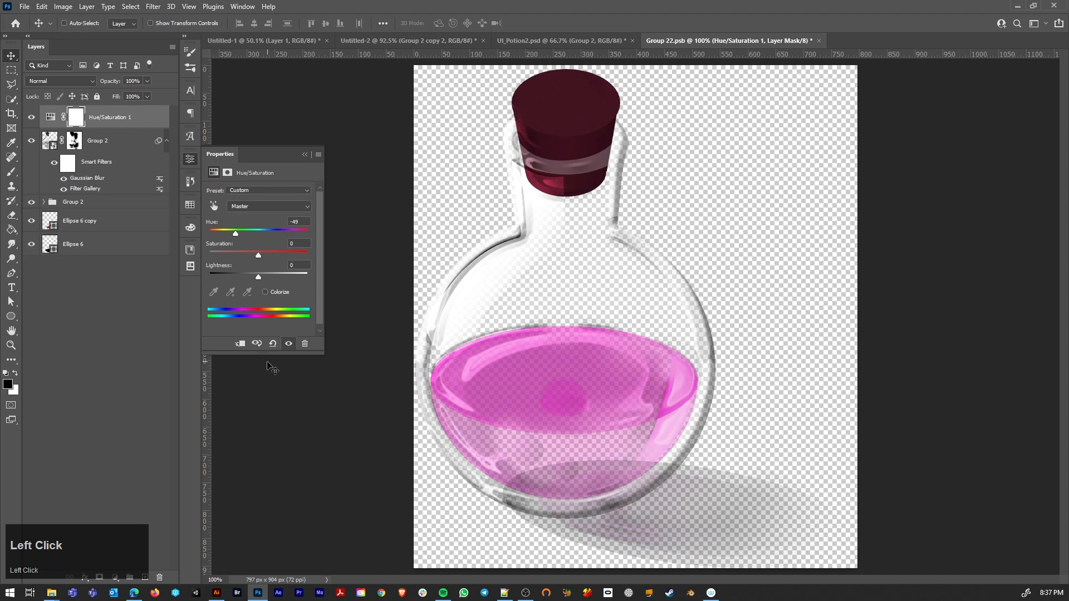
pyautogui.click(241, 344)
pyautogui.hotkey('ctrl', 'z')
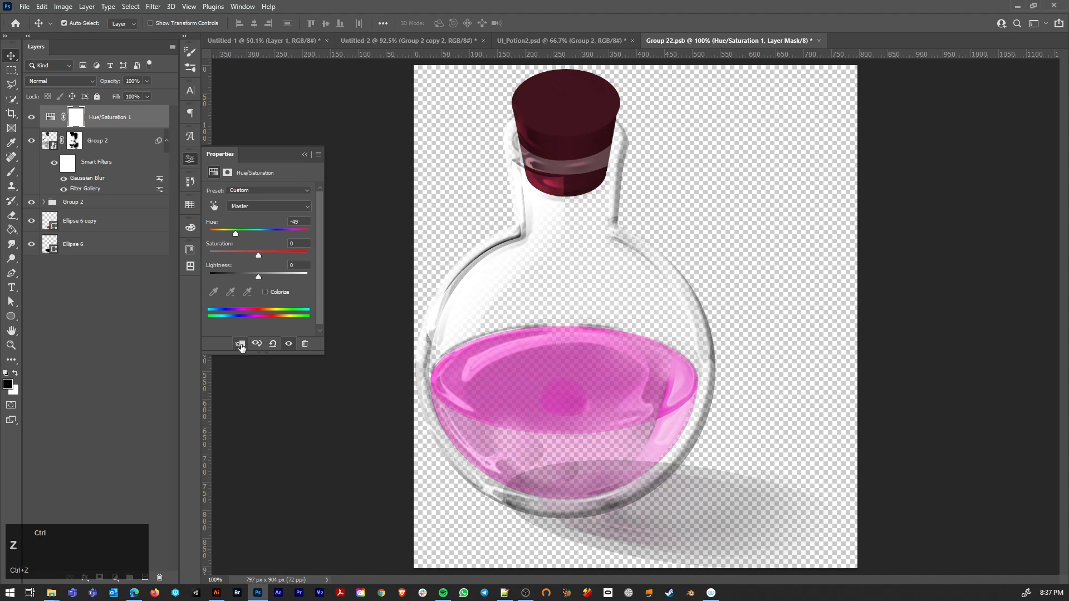
# Step: Paint black over the cork on the Hue/Saturation mask with a 200 px brush, then save and close the potion contents
pyautogui.click(67, 118)
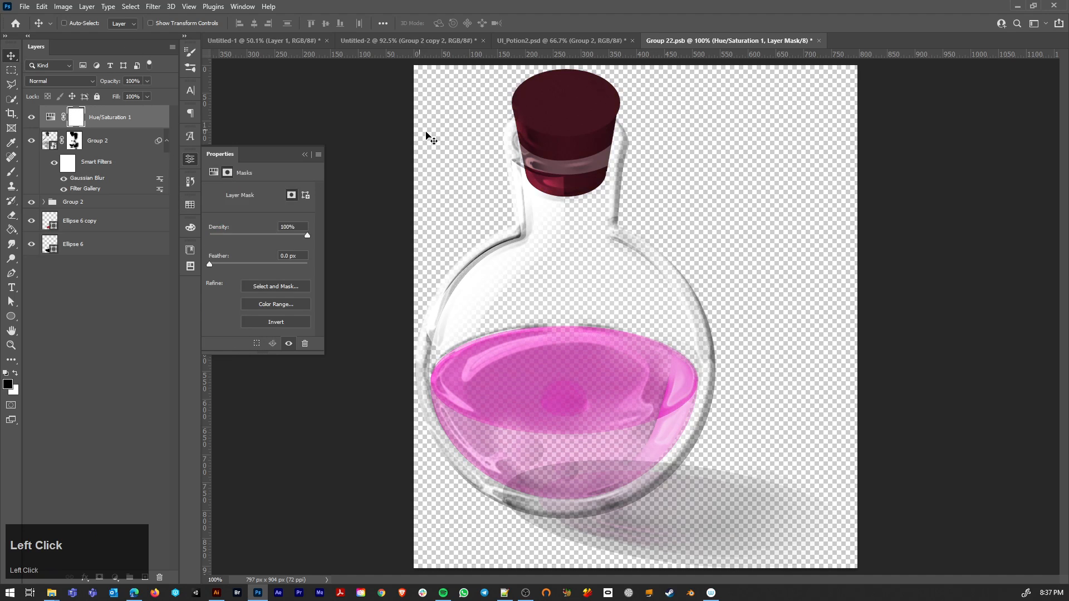
pyautogui.press('b')
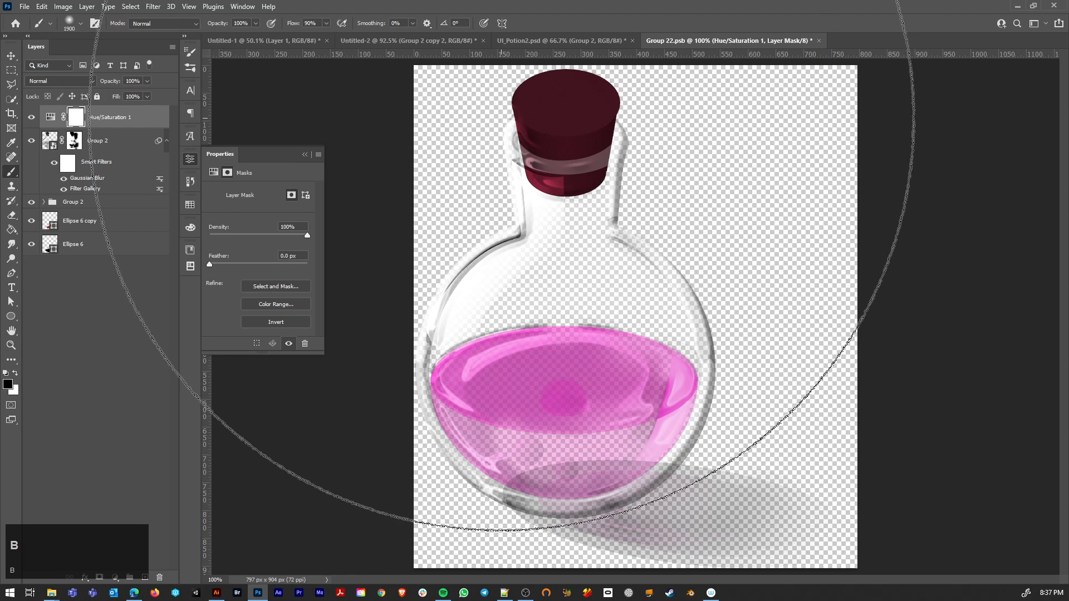
pyautogui.press('[')
pyautogui.press('[')
pyautogui.press('[')
pyautogui.press('[')
pyautogui.press('[')
pyautogui.press('[')
pyautogui.press('[')
pyautogui.press('[')
pyautogui.press('[')
pyautogui.press('[')
pyautogui.press('[')
pyautogui.press('[')
pyautogui.press('[')
pyautogui.press('[')
pyautogui.press('[')
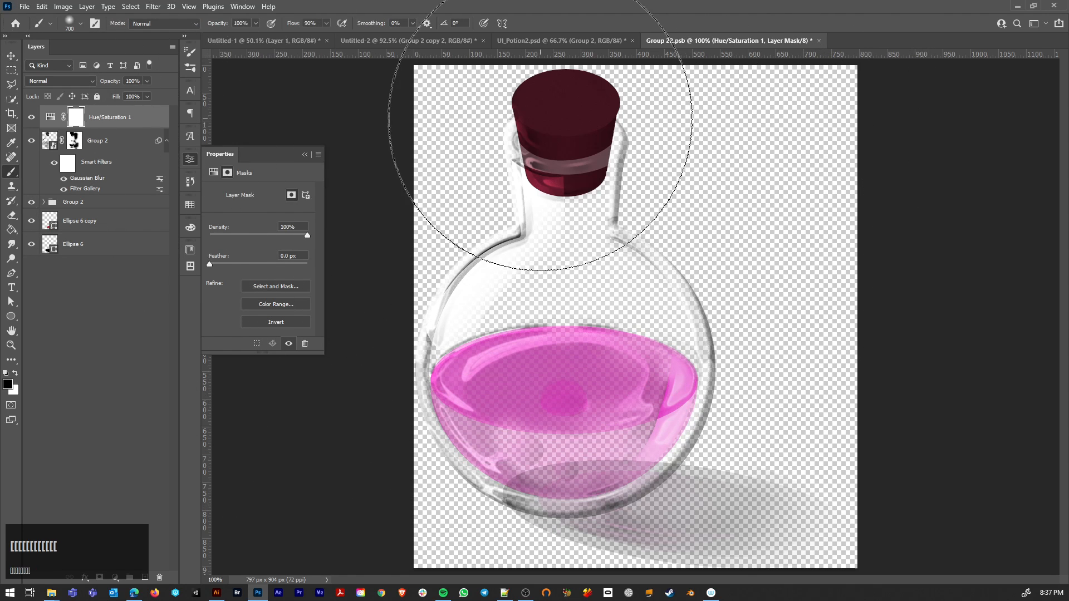
pyautogui.press('[')
pyautogui.press('[')
pyautogui.moveTo(599, 111)
pyautogui.mouseDown()
pyautogui.moveTo(600, 152)
pyautogui.moveTo(642, 125)
pyautogui.moveTo(534, 181)
pyautogui.moveTo(560, 124)
pyautogui.moveTo(548, 113)
pyautogui.moveTo(599, 115)
pyautogui.mouseUp()
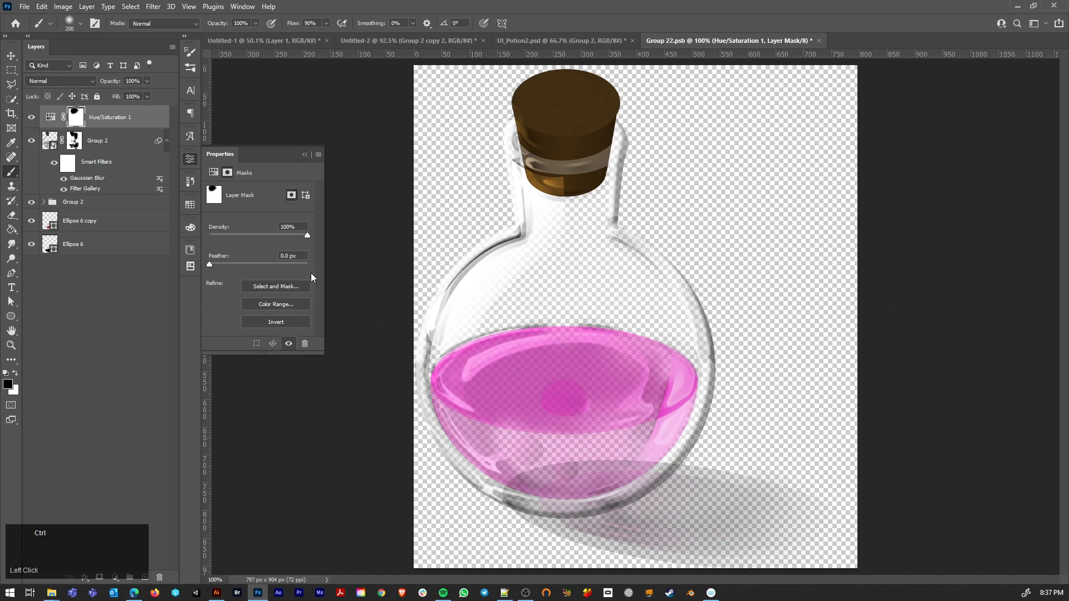
pyautogui.hotkey('ctrl', 's')
pyautogui.hotkey('ctrl', 'w')
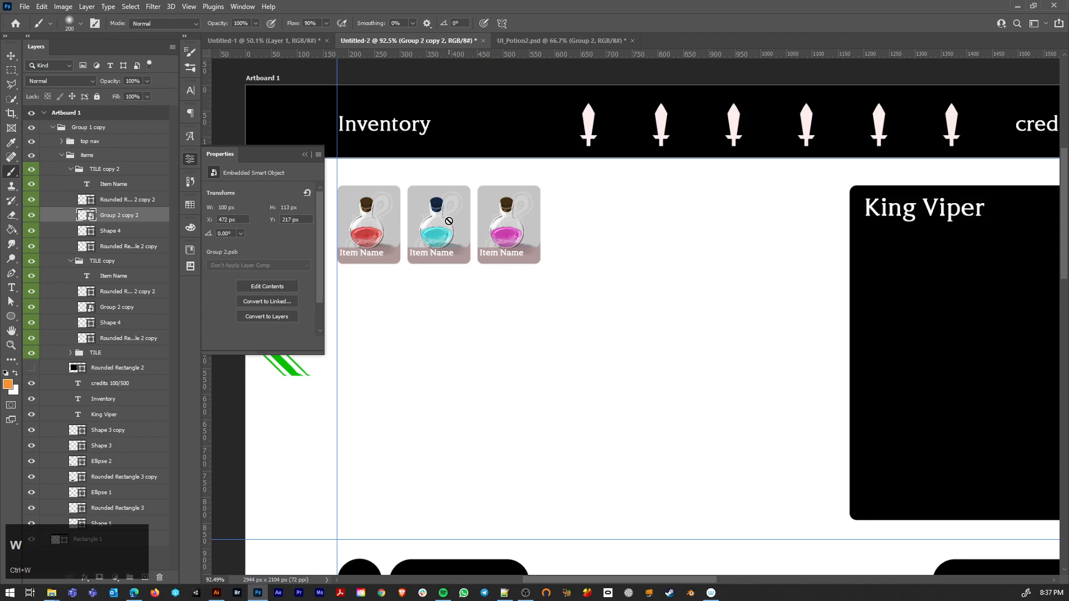
# Step: Open the middle tile's potion contents, paint black over the cork on the Hue/Saturation mask, then save and close them
pyautogui.keyDown('ctrl'); pyautogui.click(446, 234); pyautogui.keyUp('ctrl')
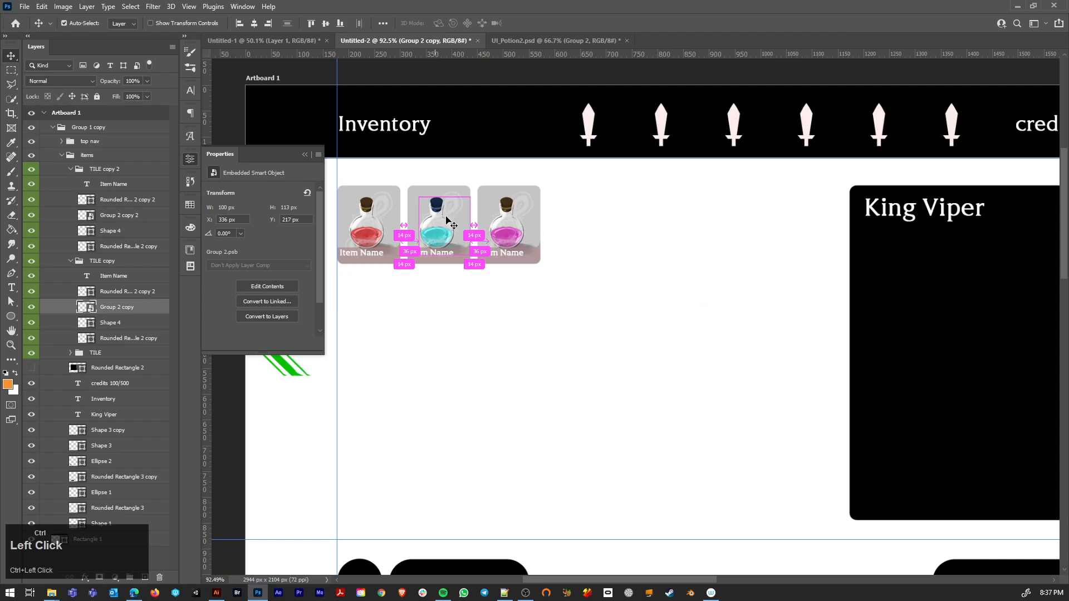
pyautogui.doubleClick(92, 310)
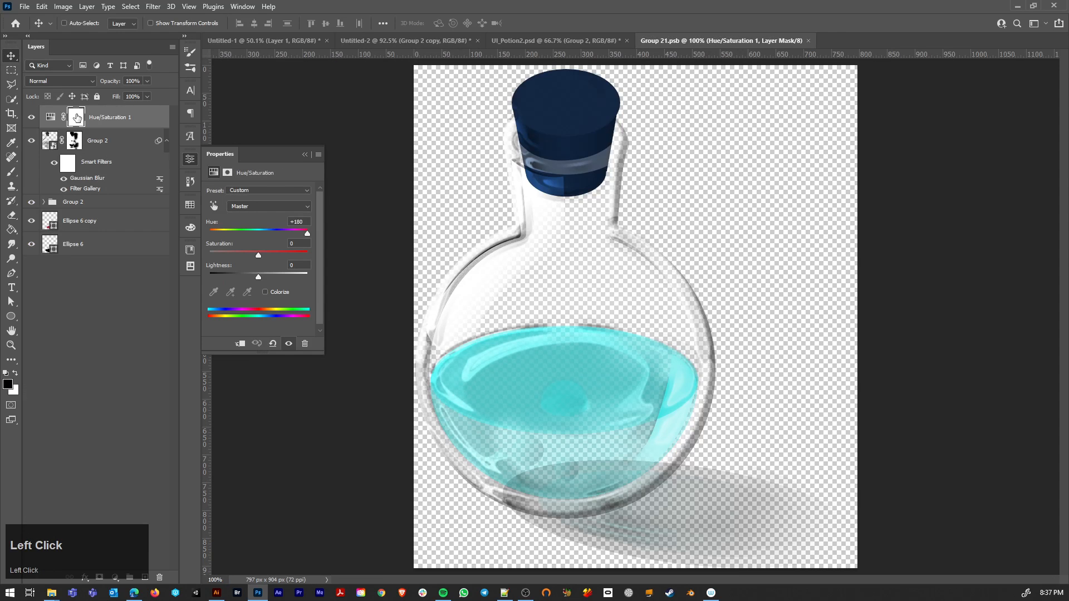
pyautogui.click(77, 117)
pyautogui.press('b')
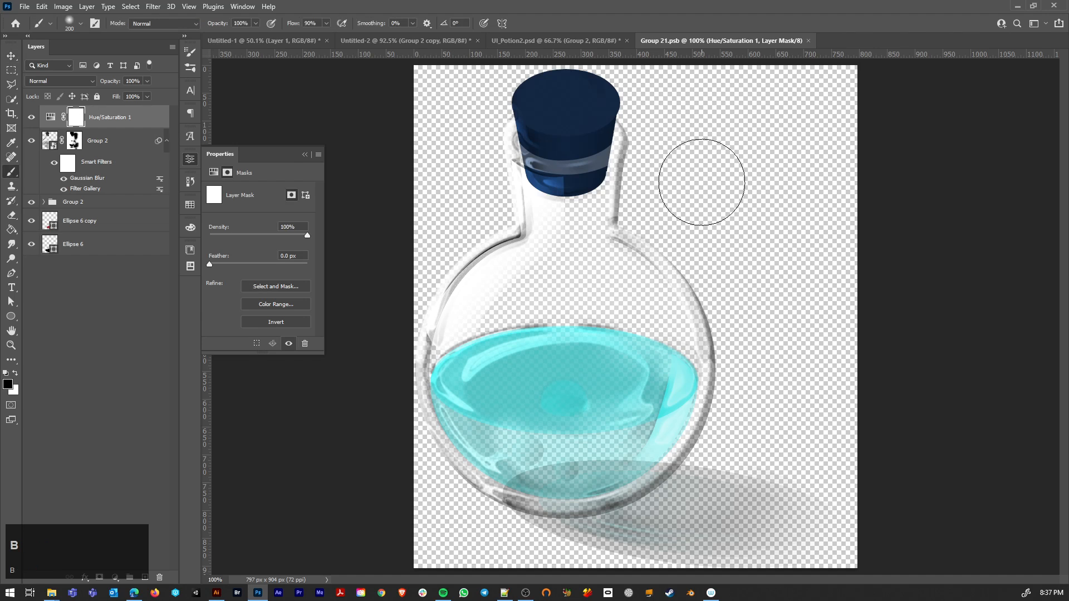
pyautogui.moveTo(557, 140)
pyautogui.mouseDown()
pyautogui.moveTo(580, 116)
pyautogui.moveTo(551, 122)
pyautogui.moveTo(542, 109)
pyautogui.moveTo(582, 98)
pyautogui.moveTo(569, 175)
pyautogui.moveTo(559, 91)
pyautogui.moveTo(642, 116)
pyautogui.mouseUp()
pyautogui.hotkey('ctrl', 'w')
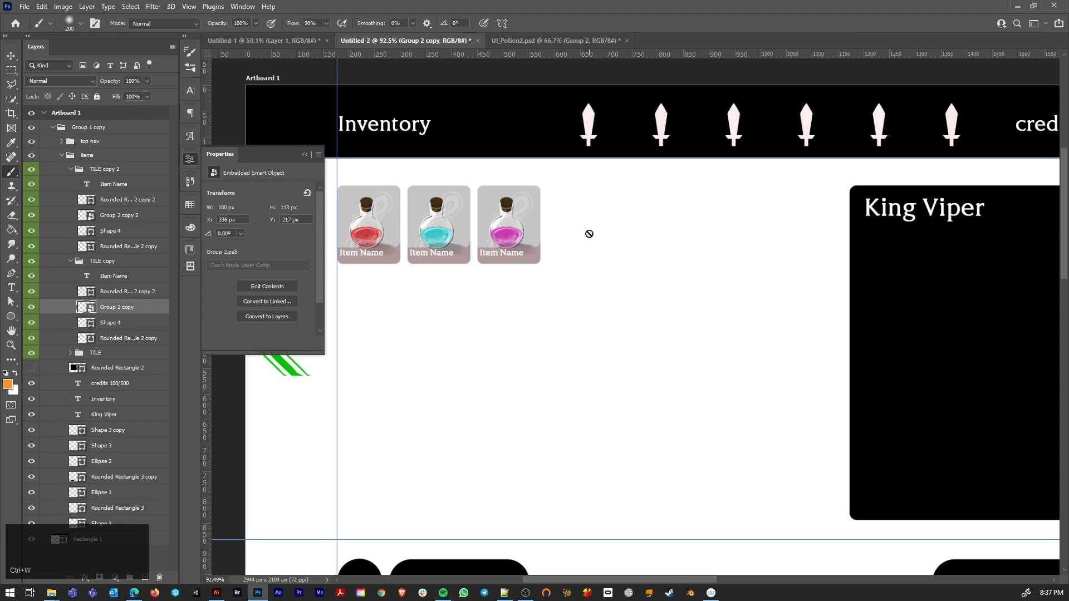
# Step: Toggle the first tile's ornament and whole group off and on to examine how the tile's layers are organized
pyautogui.press('v')
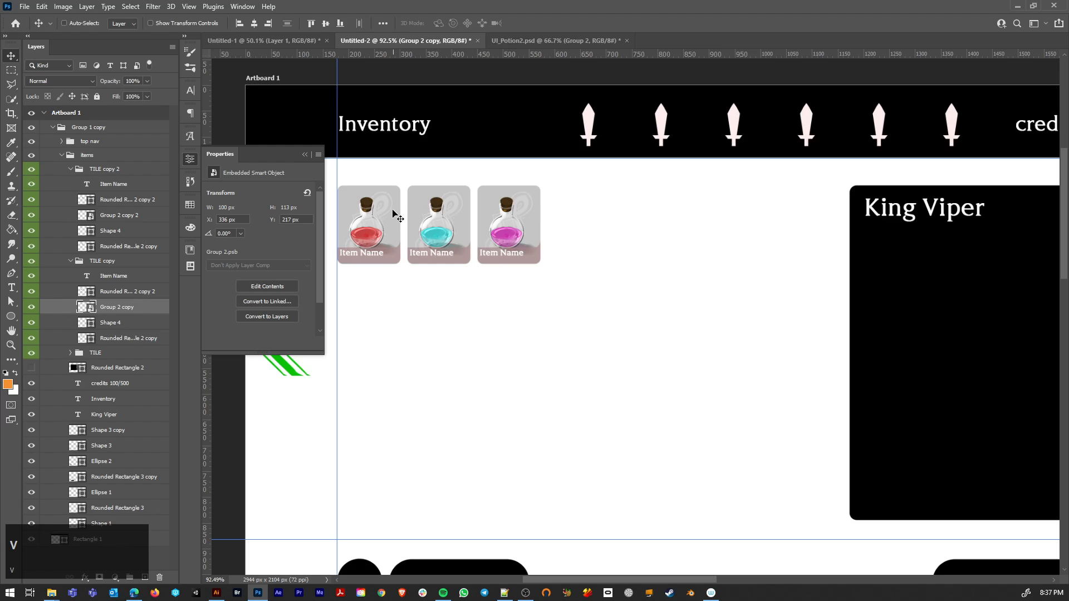
pyautogui.keyDown('ctrl'); pyautogui.click(391, 213); pyautogui.keyUp('ctrl')
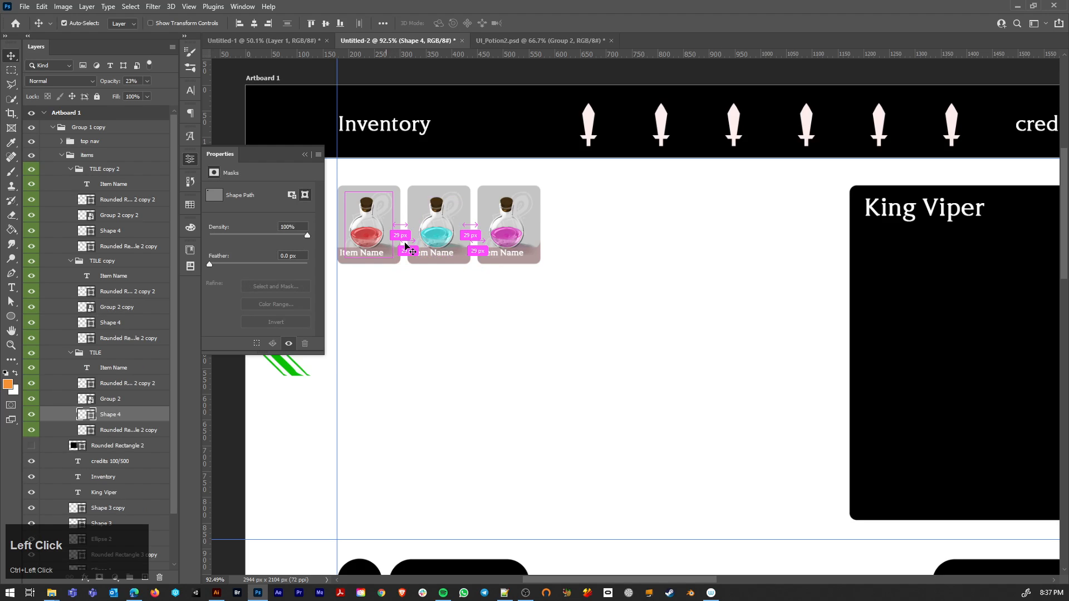
pyautogui.click(32, 414)
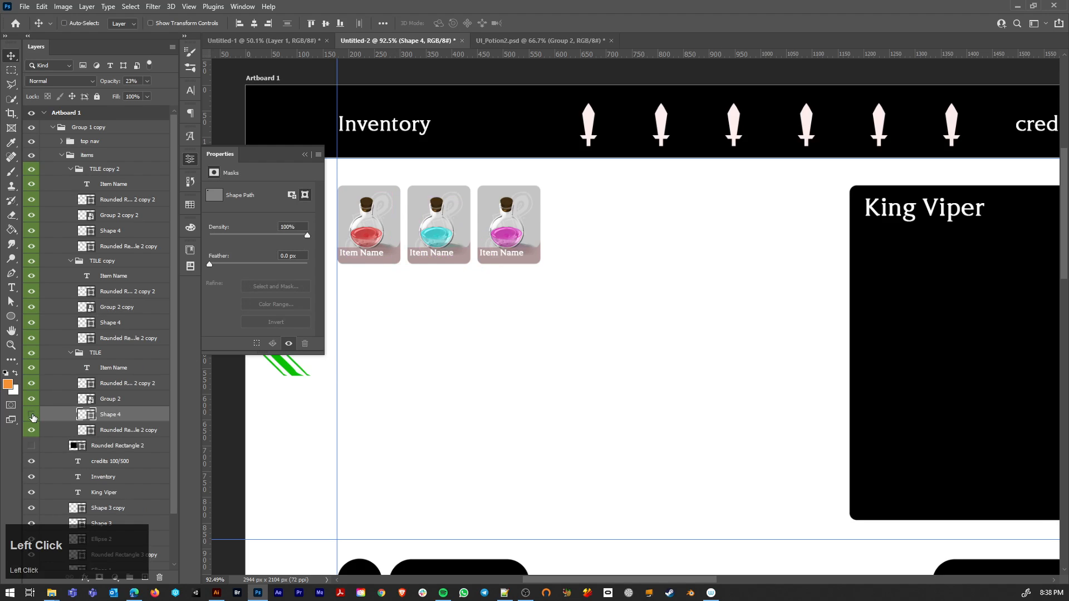
pyautogui.click(32, 415)
pyautogui.click(132, 326)
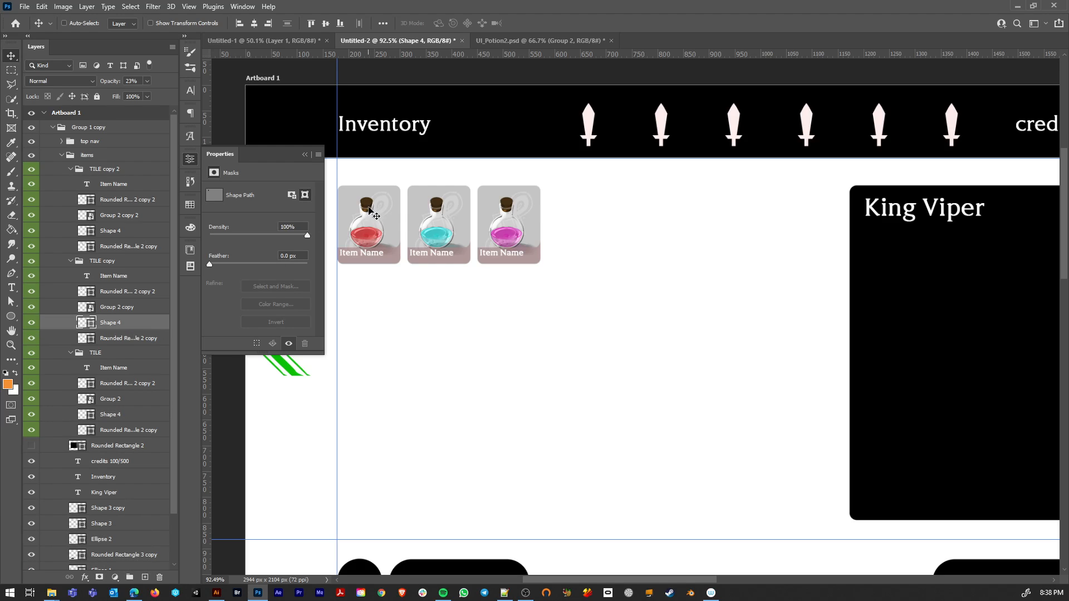
pyautogui.keyDown('ctrl'); pyautogui.click(374, 238); pyautogui.keyUp('ctrl')
pyautogui.click(69, 354)
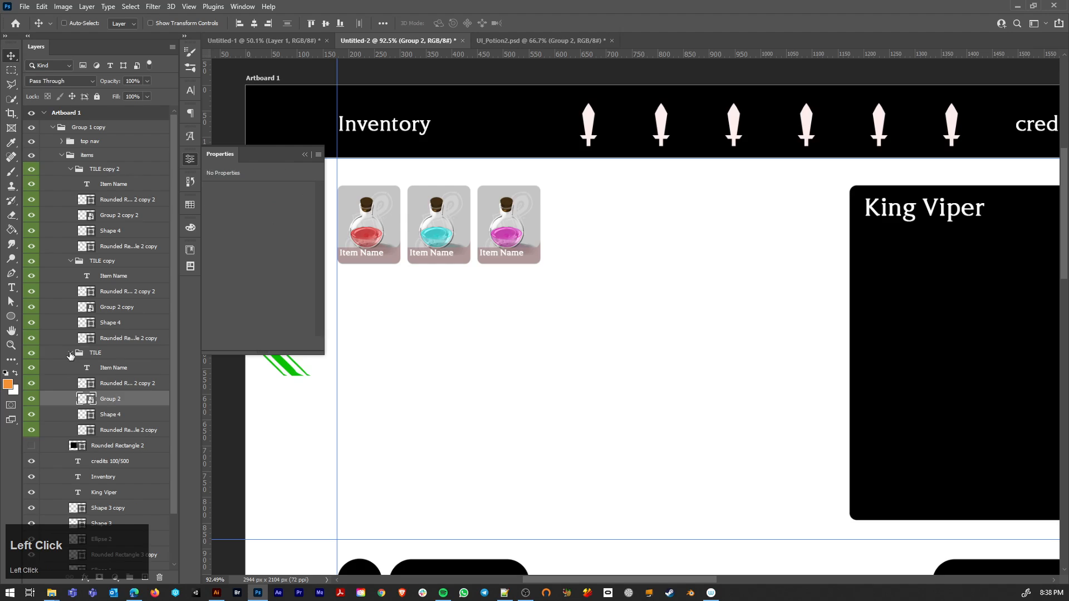
pyautogui.click(31, 353)
pyautogui.click(31, 353)
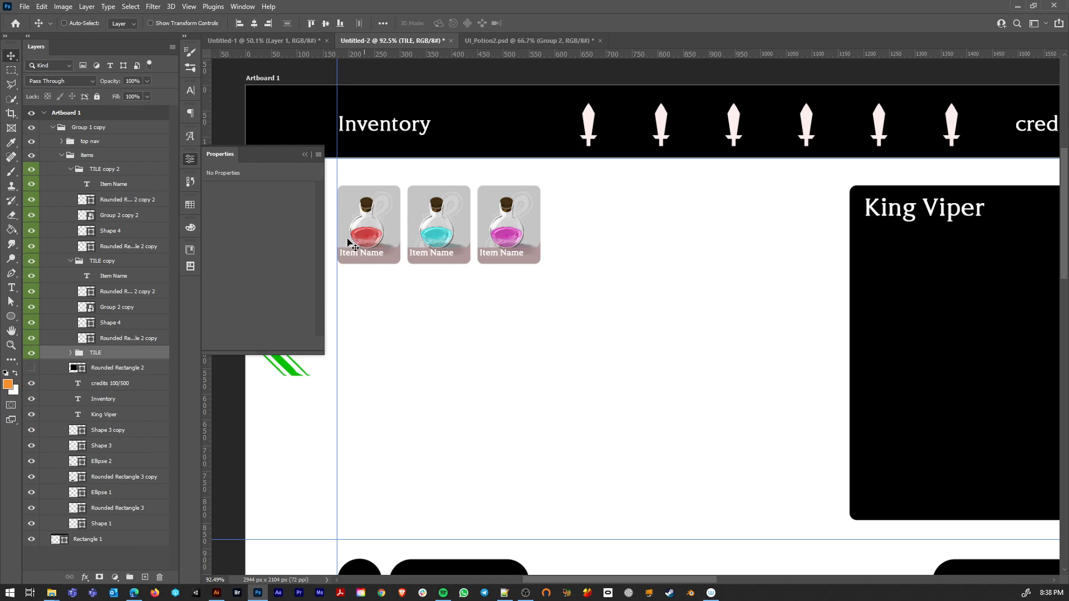
pyautogui.click(32, 354)
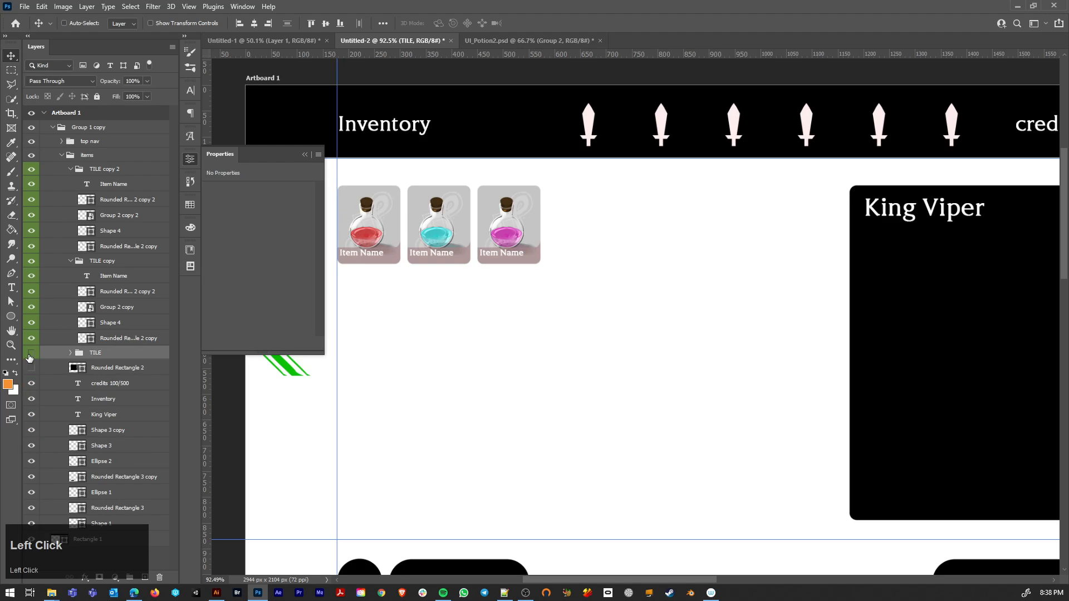
pyautogui.click(32, 353)
# Step: Convert the TILE group into a smart object and toggle its visibility to check it
pyautogui.hotkey('ctrl', 'shift', 'alt', 's')
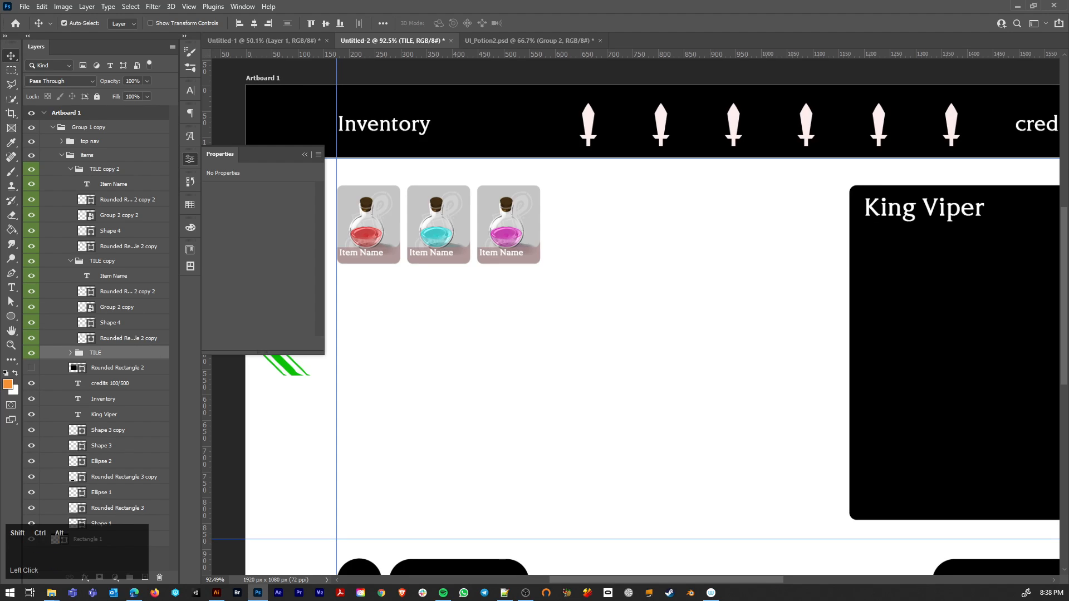
pyautogui.hotkey('ctrl', 'shift', 'alt', 'g')
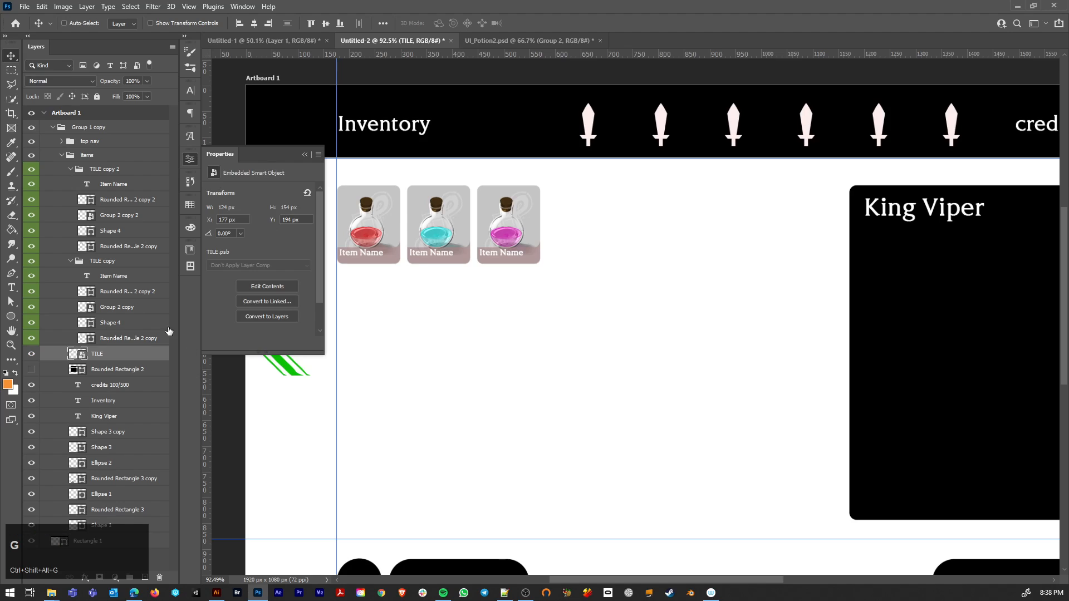
pyautogui.click(31, 355)
pyautogui.click(31, 354)
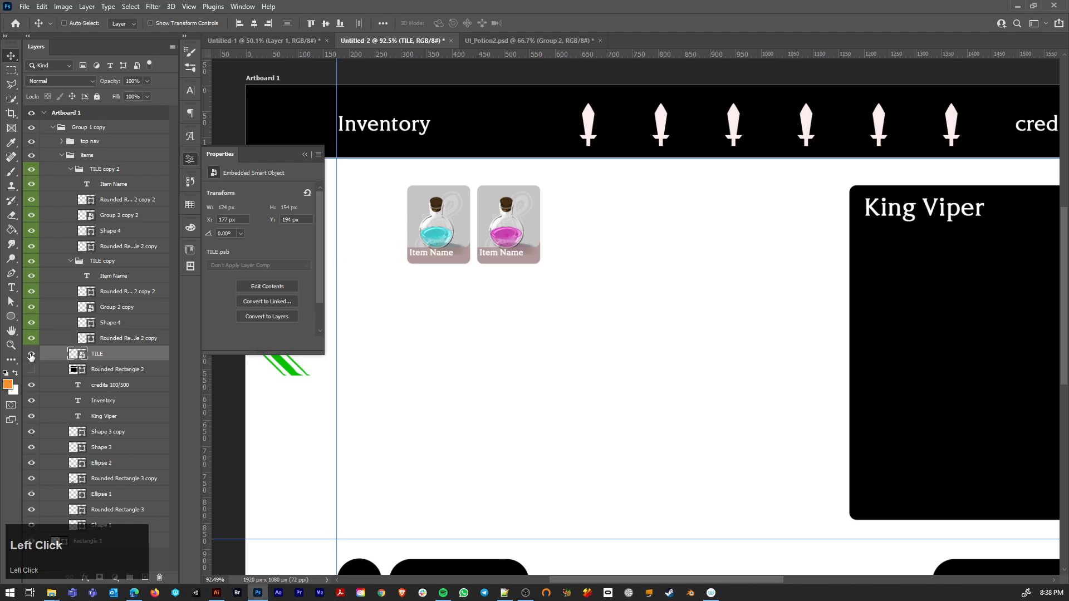
# Step: Collapse and hide the TILE copy and TILE copy 2 groups
pyautogui.click(68, 263)
pyautogui.click(71, 169)
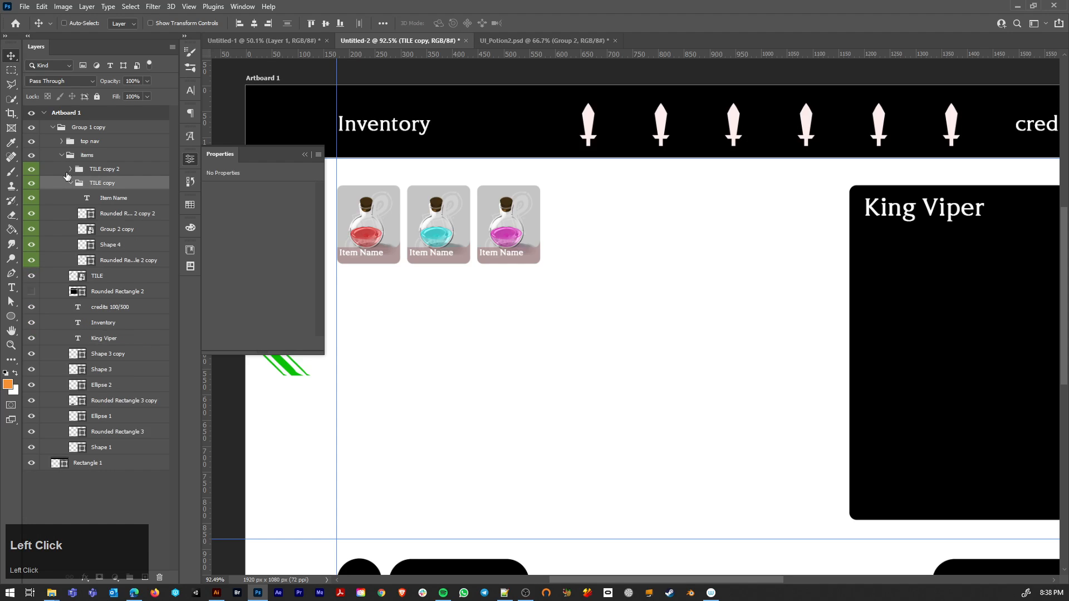
pyautogui.click(70, 183)
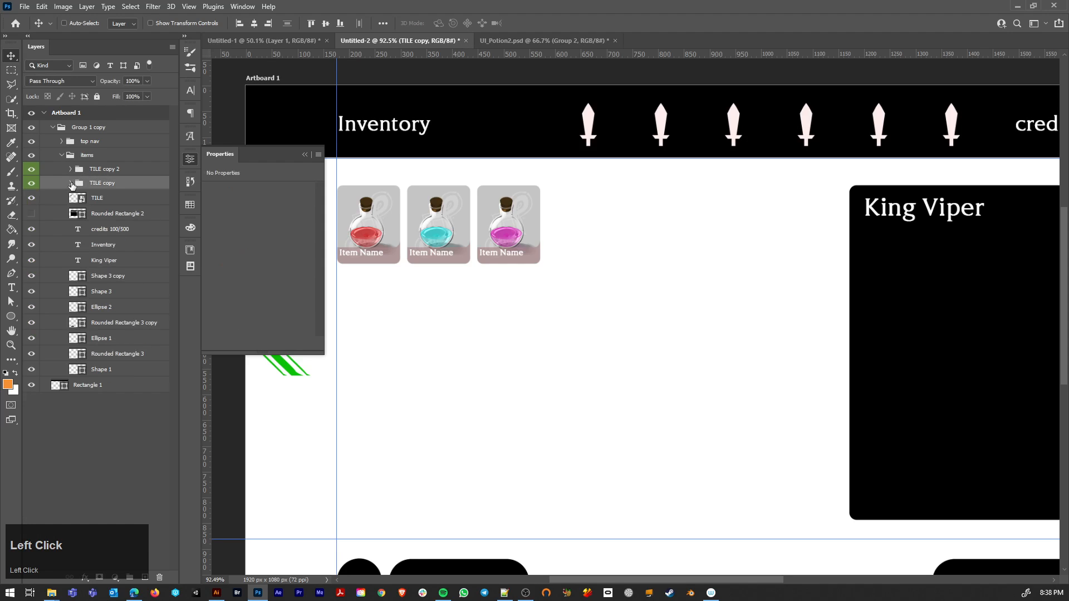
pyautogui.click(32, 184)
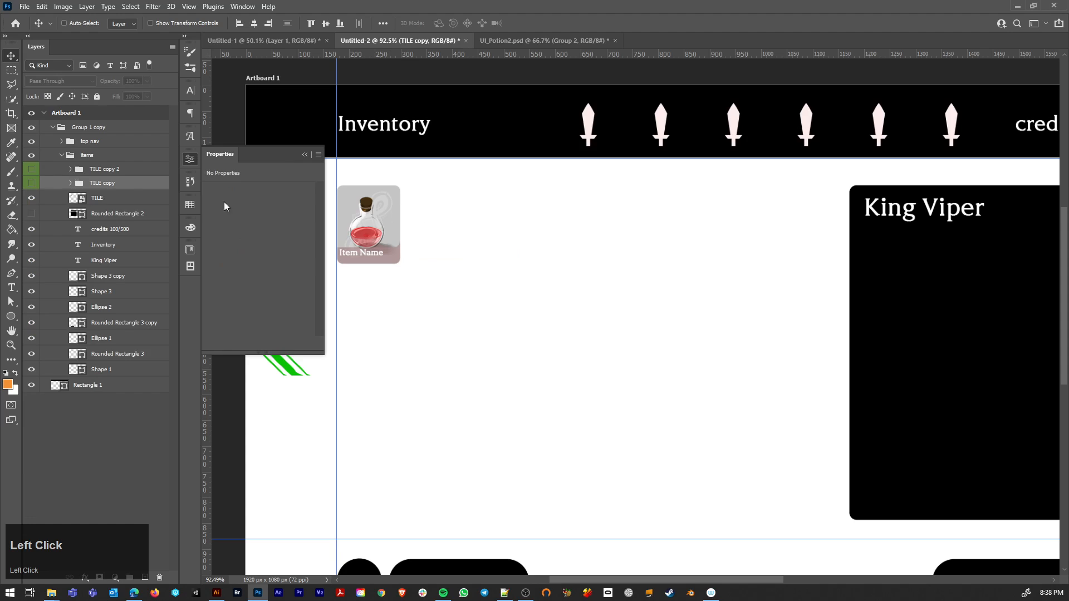
# Step: Duplicate the TILE smart object across the row to make five evenly spaced tiles
pyautogui.click(32, 198)
pyautogui.click(32, 198)
pyautogui.click(124, 199)
pyautogui.moveTo(369, 237); pyautogui.dragTo(664, 240)
pyautogui.keyDown('shift'); pyautogui.click(113, 261); pyautogui.keyUp('shift')
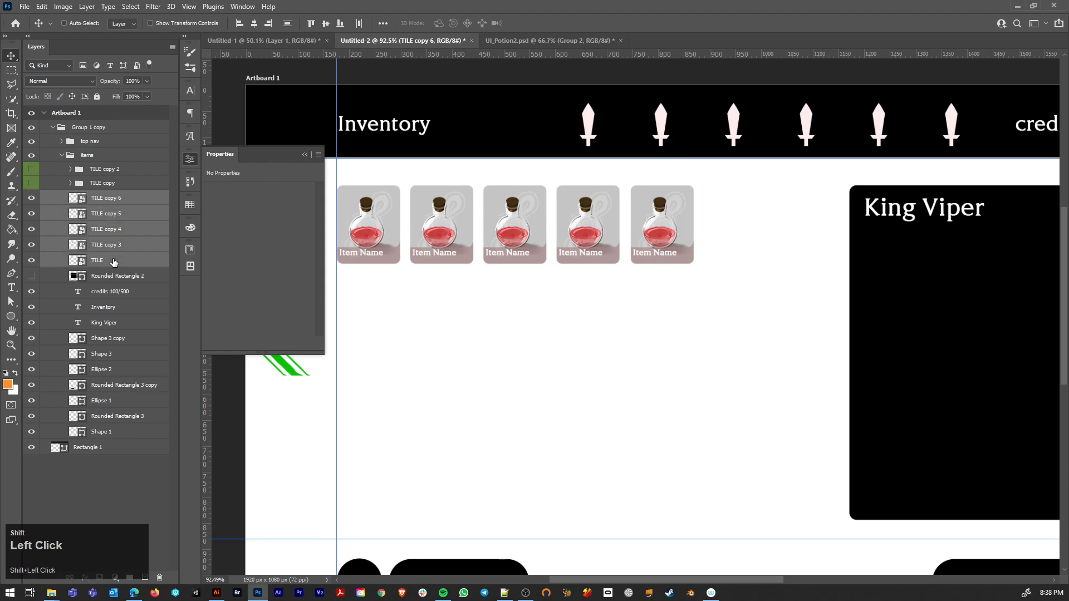
# Step: Open the TILE smart object's contents, hide the Group 2 potion layer, then save and close them
pyautogui.doubleClick(72, 261)
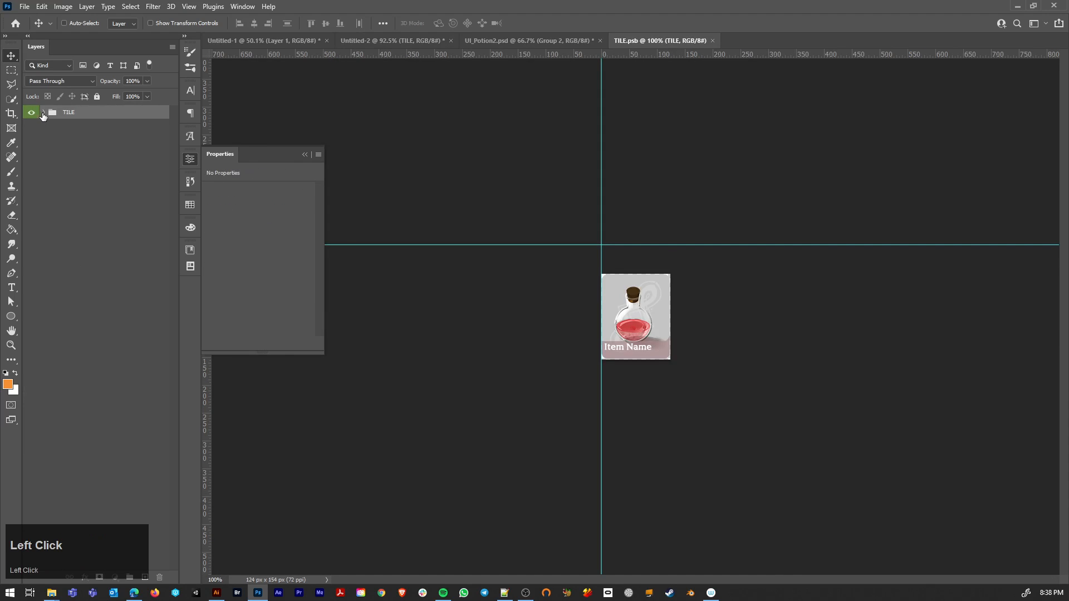
pyautogui.click(43, 114)
pyautogui.click(30, 178)
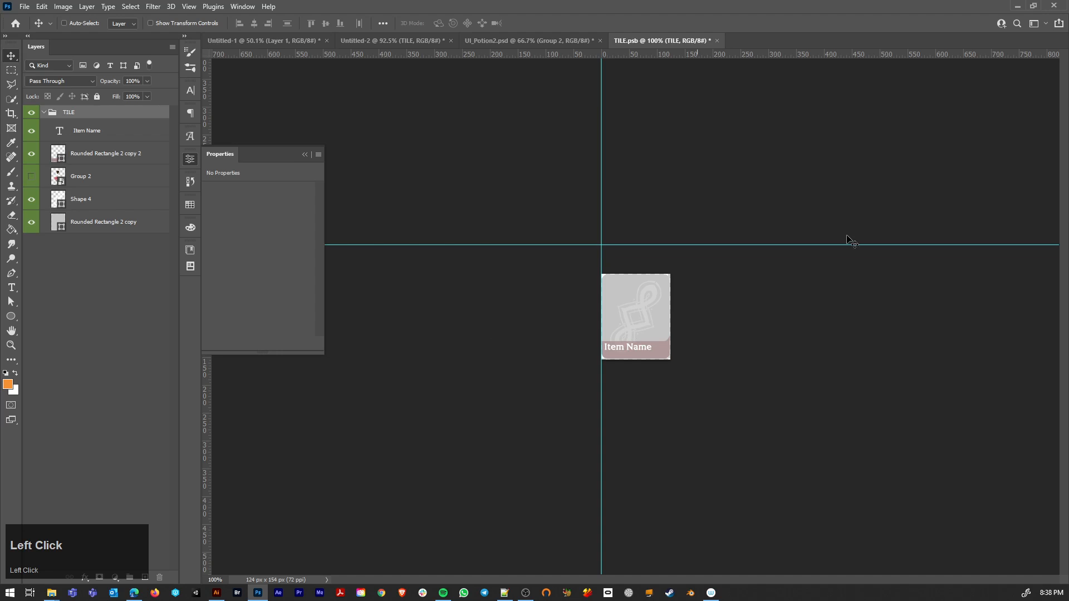
pyautogui.click(44, 115)
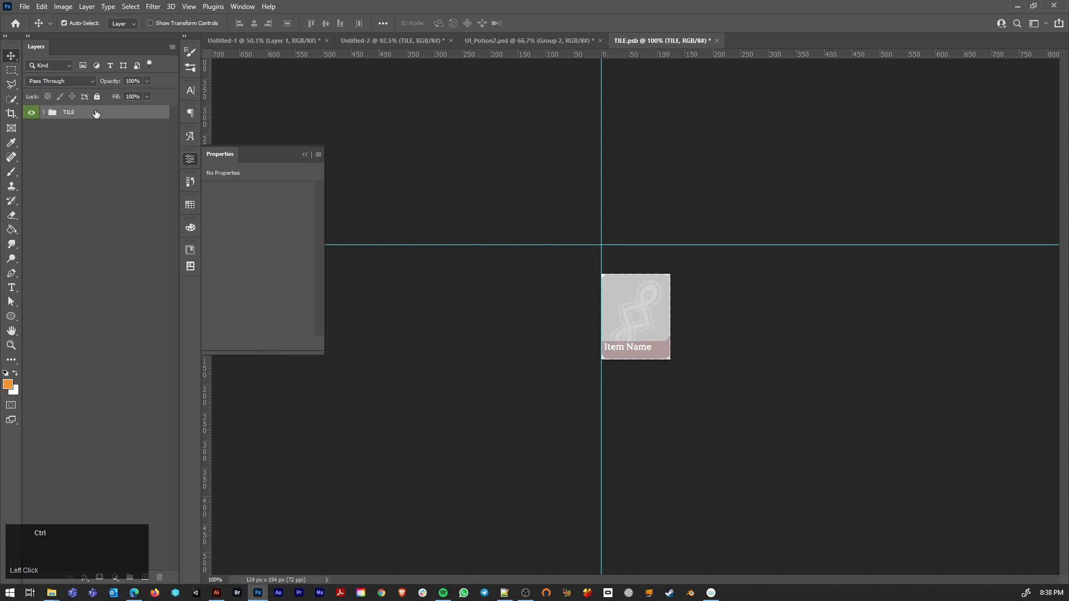
pyautogui.hotkey('ctrl', 'w')
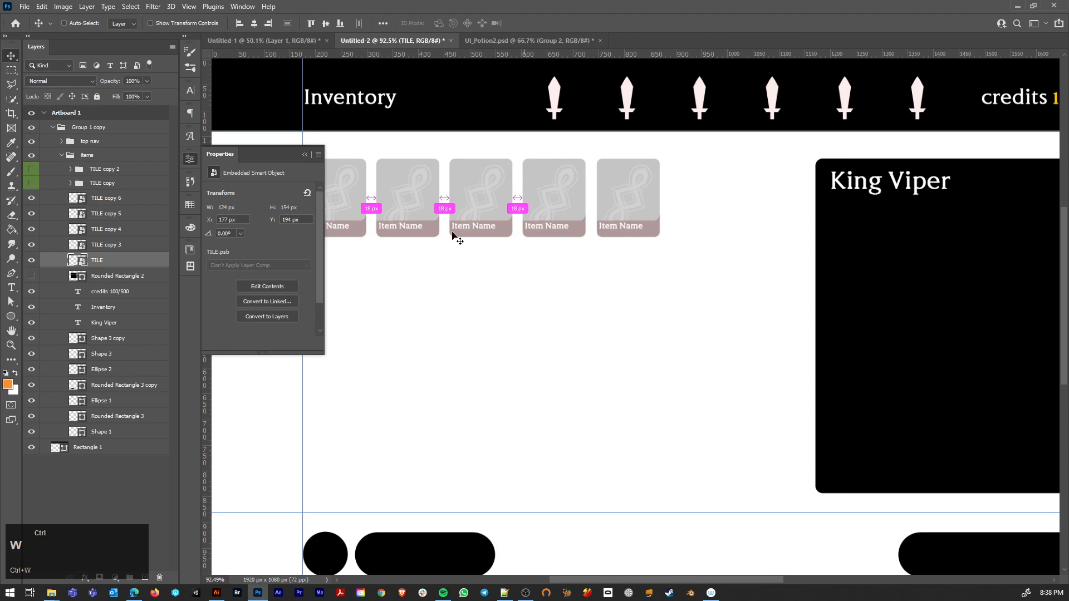
# Step: Move the cyan potion layer out of the TILE copy group, keeping the potion visible and the group hidden
pyautogui.click(31, 183)
pyautogui.click(69, 184)
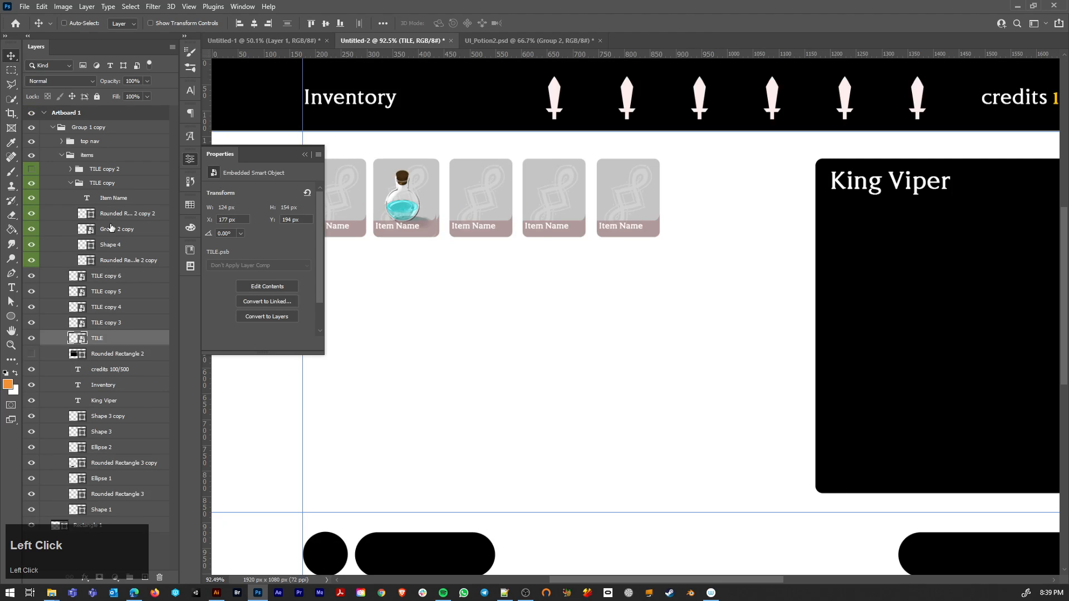
pyautogui.moveTo(113, 230); pyautogui.dragTo(84, 177)
pyautogui.click(70, 198)
pyautogui.click(32, 199)
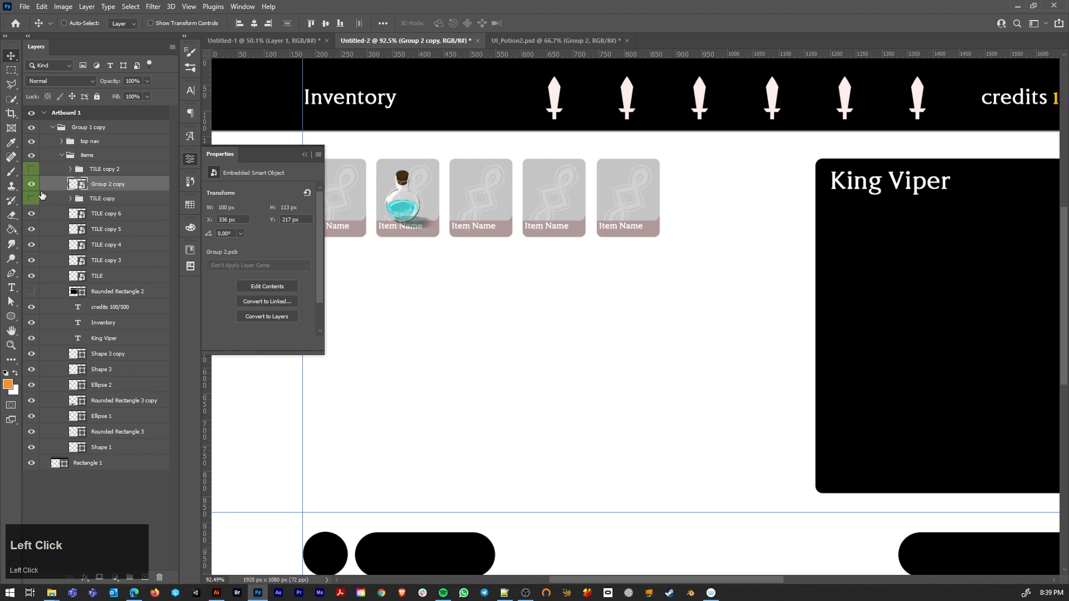
# Step: Reposition the cyan potion on the second tile to about X 343 px, Y 211 px
pyautogui.keyDown('ctrl'); pyautogui.click(407, 212); pyautogui.keyUp('ctrl')
pyautogui.moveTo(405, 213)
pyautogui.mouseDown()
pyautogui.moveTo(430, 192)
pyautogui.moveTo(409, 214)
pyautogui.mouseUp()
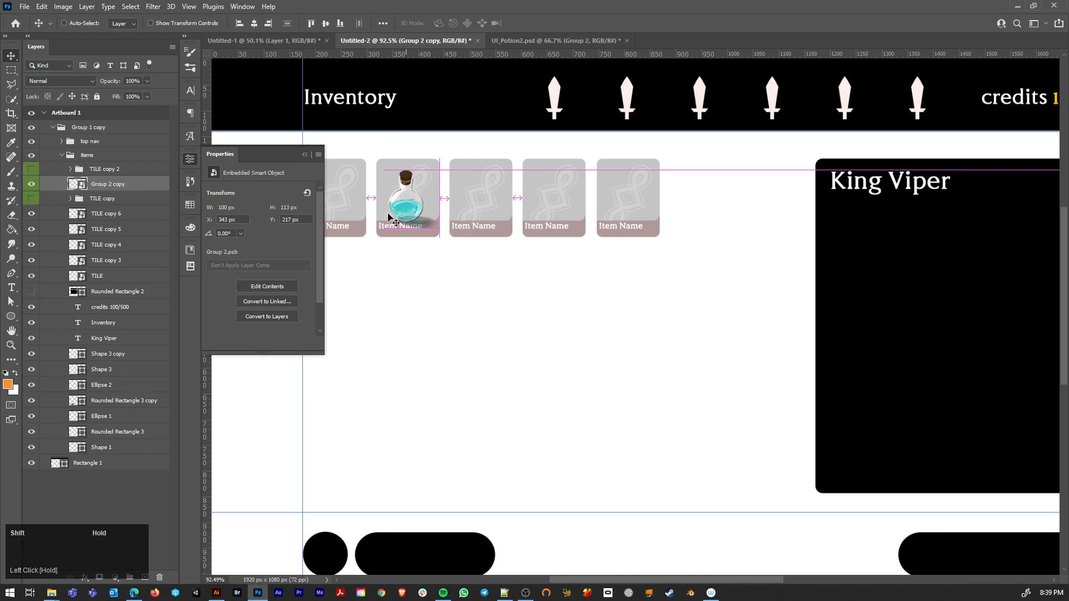
pyautogui.scroll(5, 412, 241)
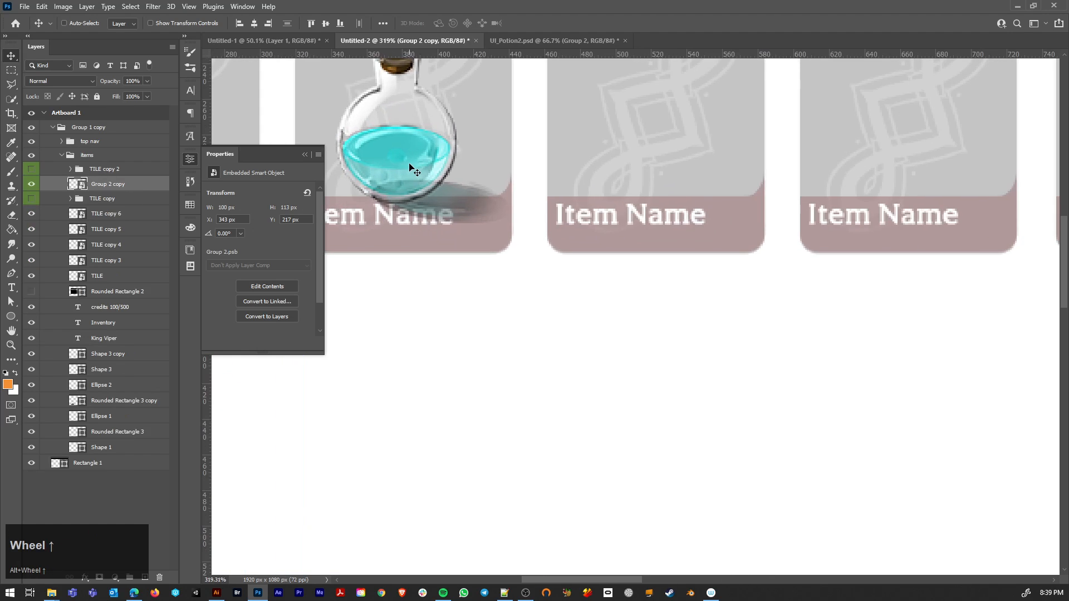
pyautogui.keyDown('shift'); pyautogui.moveTo(411, 163); pyautogui.dragTo(411, 153); pyautogui.keyUp('shift')
# Step: Add a layer mask to the cyan potion and paint black within a rectangular selection where its shadow overlaps the name label
pyautogui.scroll(1, 422, 236)
pyautogui.scroll(4, 422, 236)
pyautogui.moveTo(421, 236); pyautogui.dragTo(485, 322)
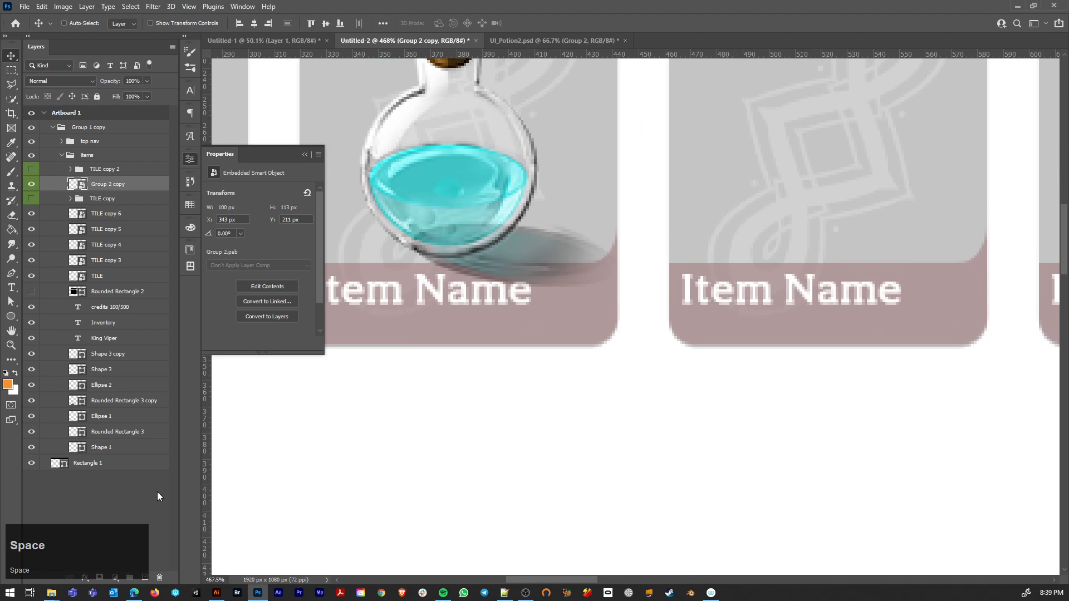
pyautogui.click(98, 577)
pyautogui.press('m')
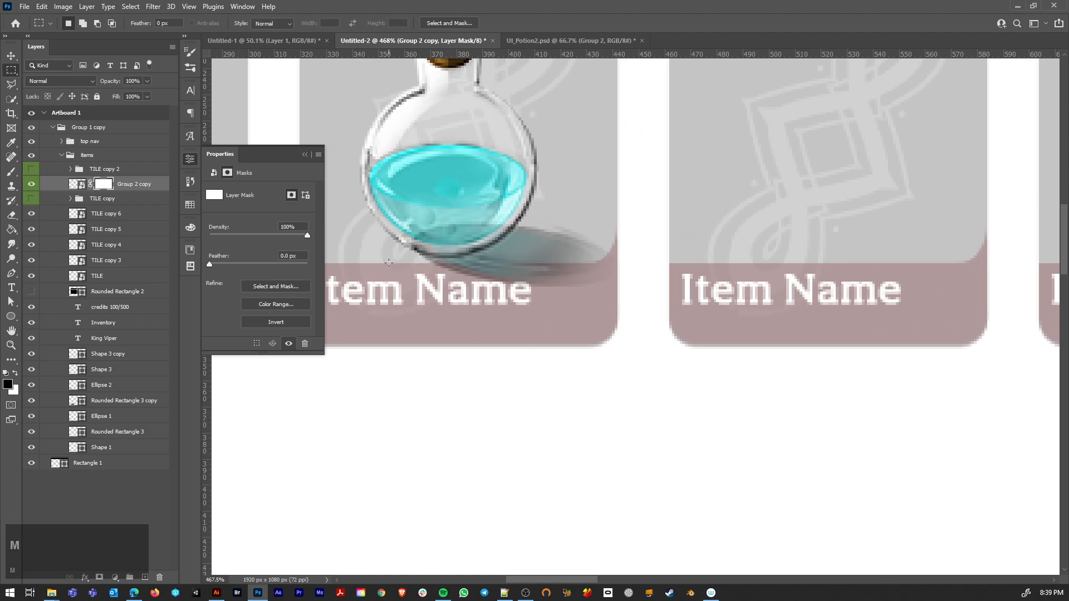
pyautogui.moveTo(388, 261)
pyautogui.mouseDown()
pyautogui.moveTo(571, 290)
pyautogui.moveTo(590, 338)
pyautogui.mouseUp()
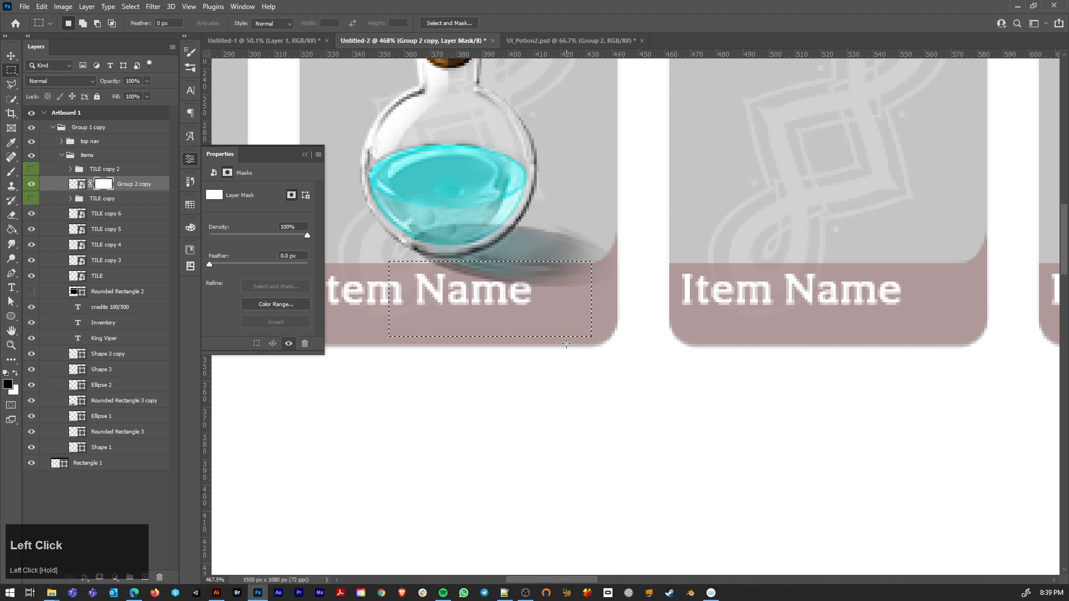
pyautogui.press('b')
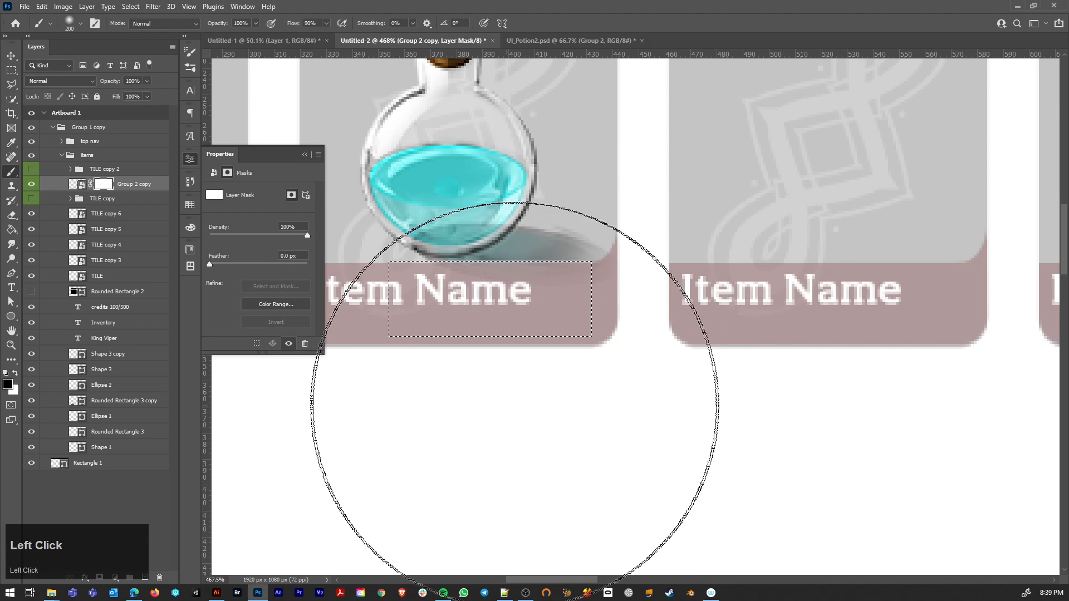
pyautogui.hotkey('ctrl', 'd')
# Step: Paint out the leftover shadow past the label's edge on the potion mask with a 15 px brush
pyautogui.press('v')
pyautogui.moveTo(461, 208); pyautogui.dragTo(460, 202)
pyautogui.press('b')
pyautogui.press('[')
pyautogui.press('[')
pyautogui.press('[')
pyautogui.press('[')
pyautogui.press('[')
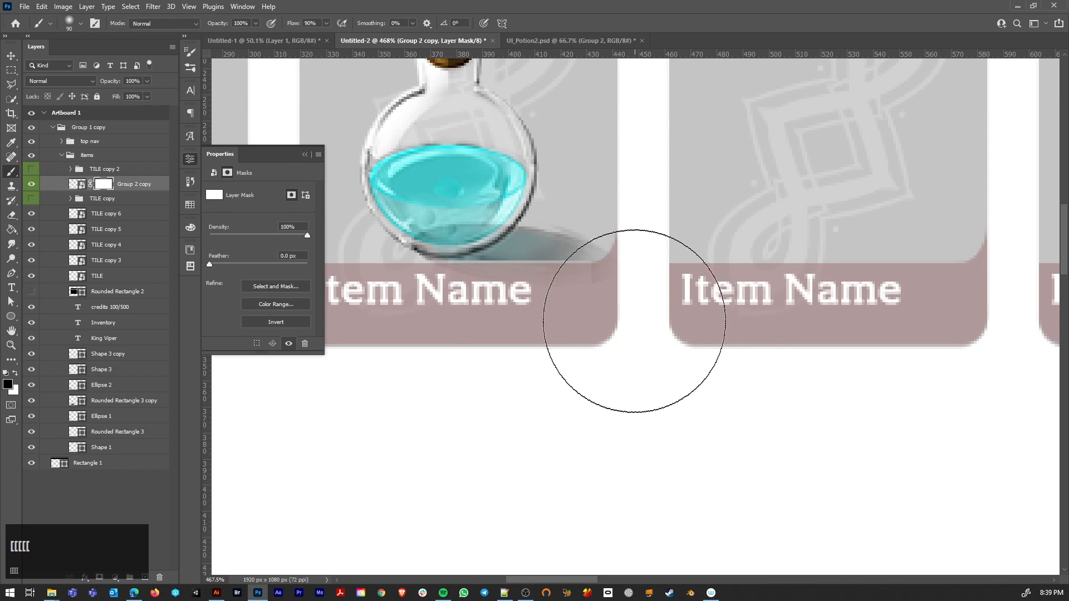
pyautogui.press('[')
pyautogui.press('[')
pyautogui.press('[')
pyautogui.press('[')
pyautogui.press('[')
pyautogui.press('[')
pyautogui.press('[')
pyautogui.press('[')
pyautogui.press('[')
pyautogui.click(605, 268)
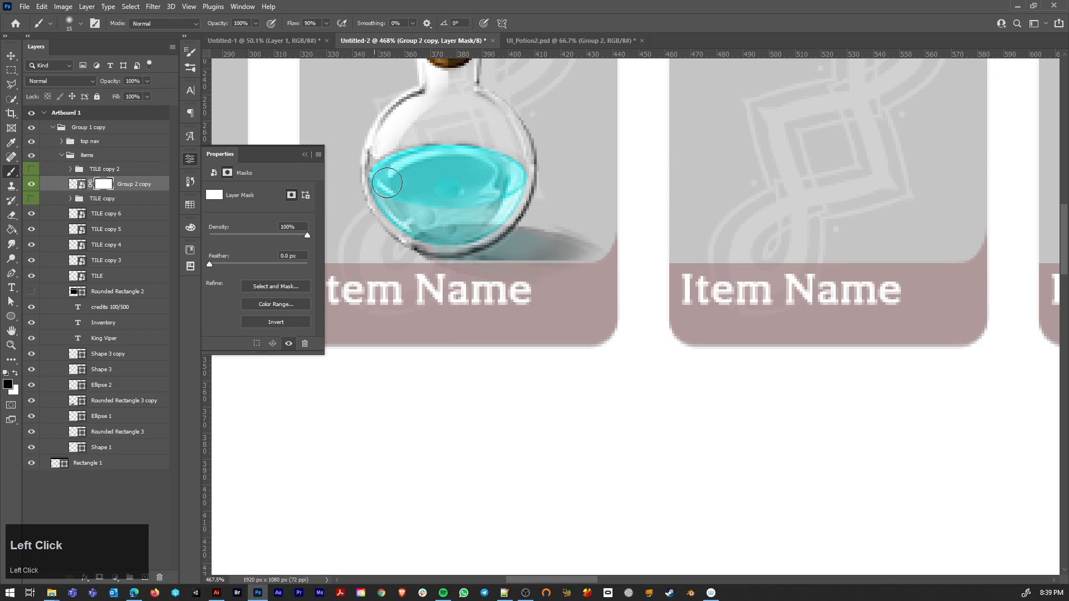
# Step: Turn off snapping and nudge the cyan potion slightly within the second tile
pyautogui.press('v')
pyautogui.moveTo(467, 180); pyautogui.dragTo(465, 177)
pyautogui.click(188, 7)
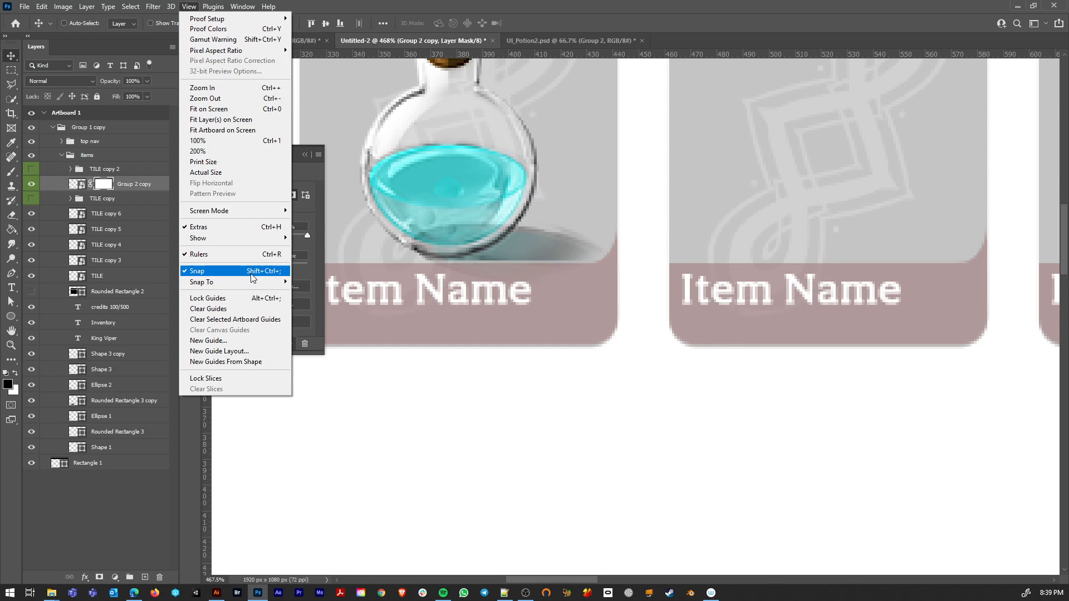
pyautogui.click(253, 276)
pyautogui.moveTo(484, 181); pyautogui.dragTo(486, 182)
# Step: Duplicate the masked cyan potion onto the first tile at about X 194 px, Y 212 px
pyautogui.keyDown('alt'); pyautogui.scroll(-4, 507, 281); pyautogui.keyUp('alt')
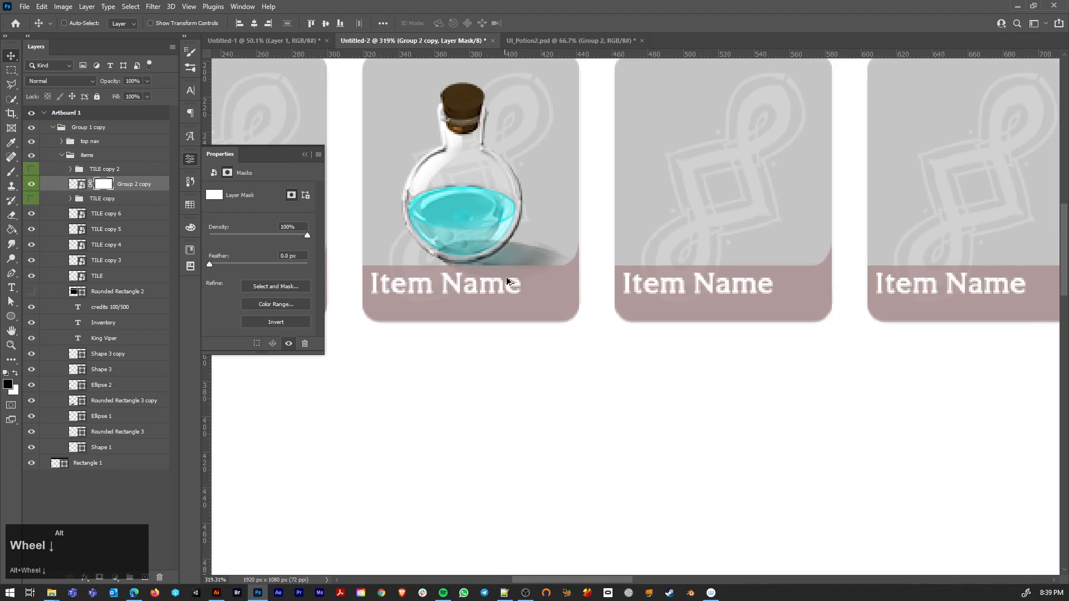
pyautogui.moveTo(585, 306); pyautogui.dragTo(494, 343)
pyautogui.doubleClick(83, 201)
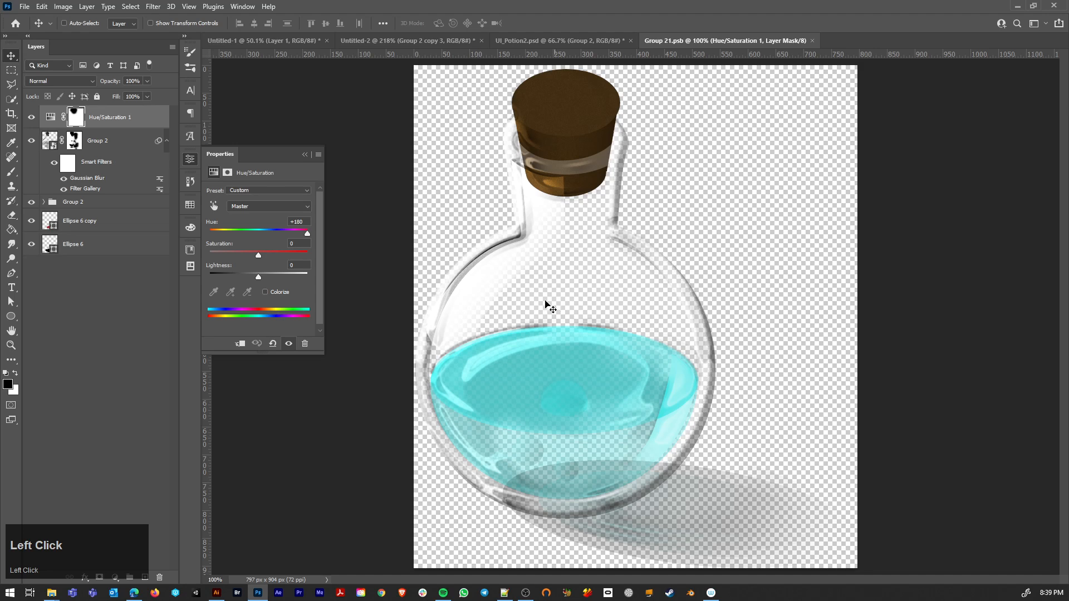
pyautogui.click(51, 119)
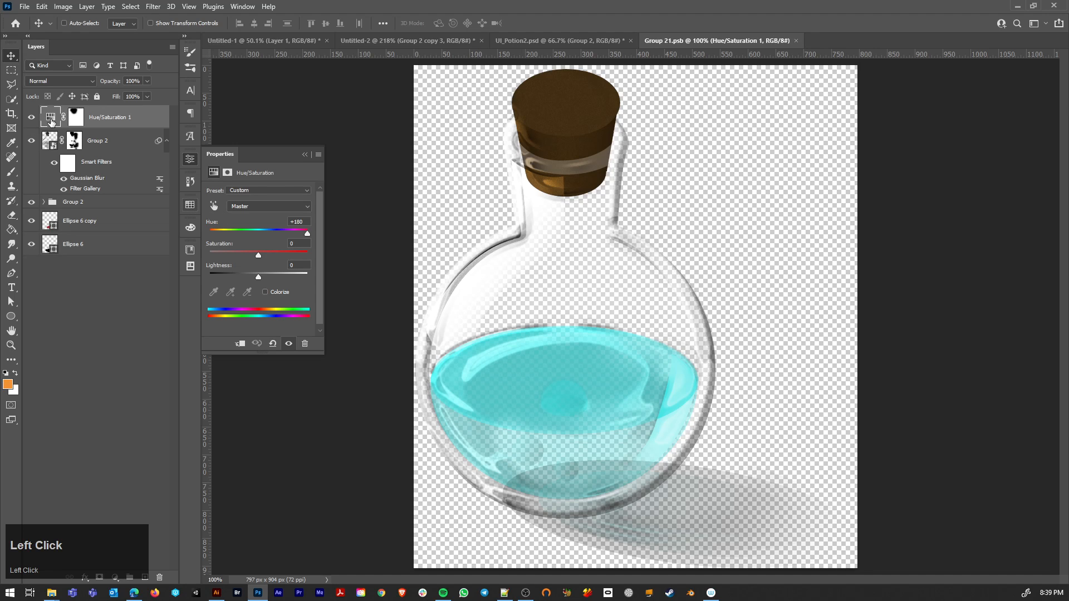
pyautogui.click(796, 40)
# Step: Make an independent new smart object via copy from the first tile's potion and delete the linked duplicate beneath it
pyautogui.press('ctrl')
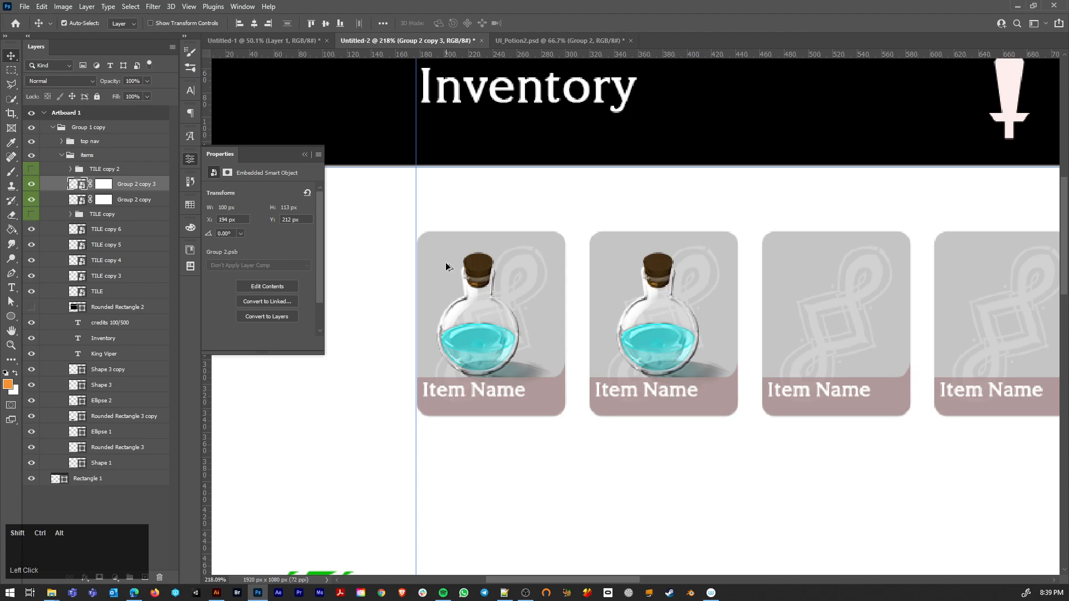
pyautogui.hotkey('ctrl', 'alt', 'shift', 'm')
pyautogui.click(31, 201)
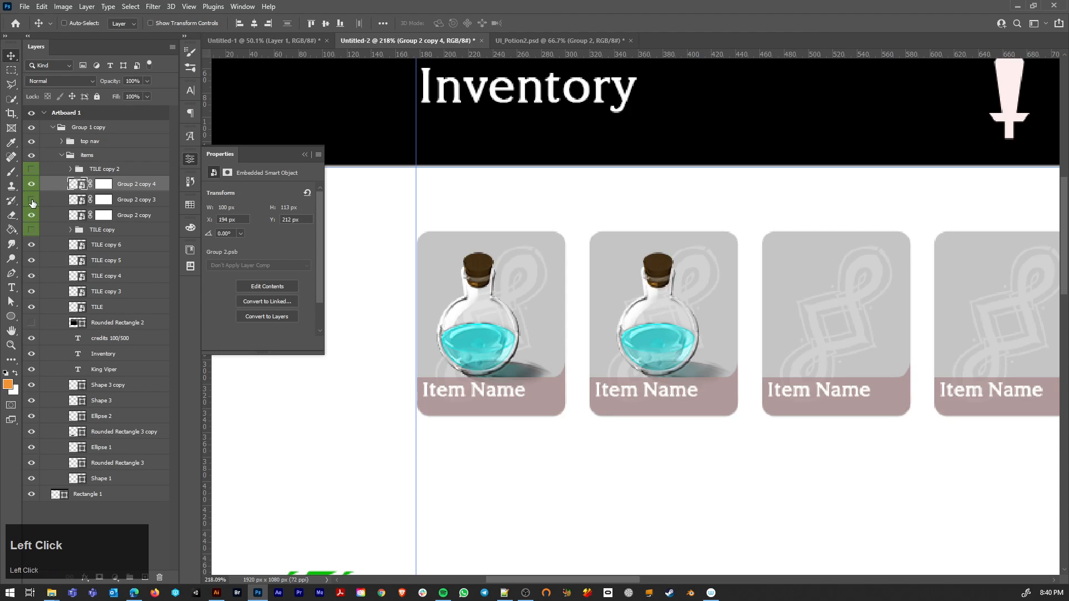
pyautogui.click(132, 206)
pyautogui.press('Delete')
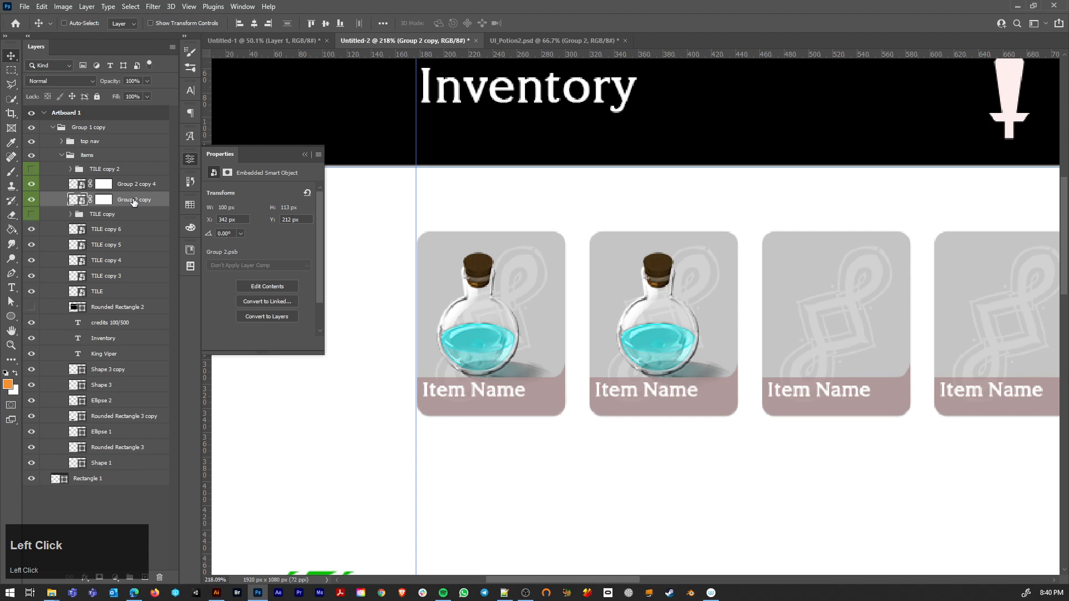
# Step: Recolor the first tile's potion magenta by setting its Hue/Saturation hue to about -52 inside the smart object, saving and closing its contents
pyautogui.doubleClick(77, 186)
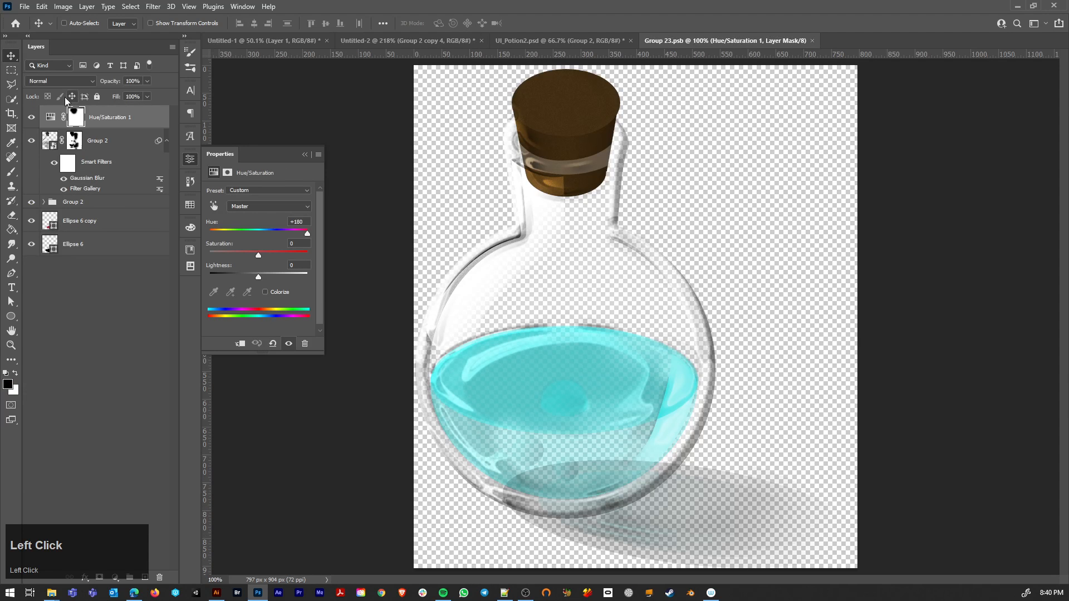
pyautogui.moveTo(245, 231); pyautogui.dragTo(236, 229)
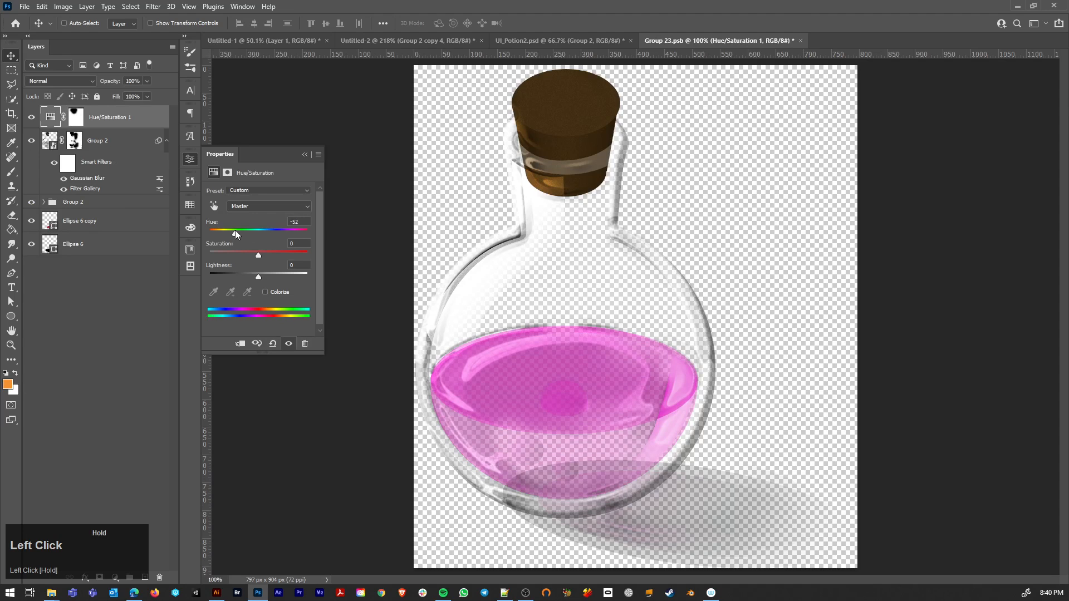
pyautogui.hotkey('ctrl', 's')
pyautogui.hotkey('ctrl', 'w')
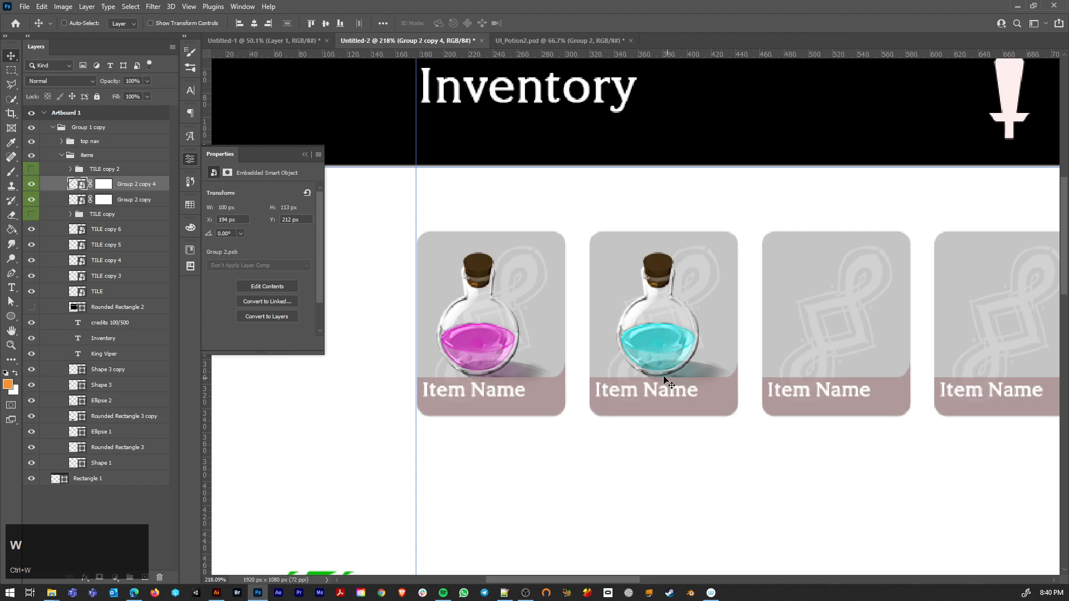
# Step: Try to place the magenta potion on the third tile and undo the placement
pyautogui.moveTo(474, 340); pyautogui.dragTo(824, 332)
pyautogui.hotkey('ctrl', 'z')
# Step: Duplicate the row of five item tiles three times downward to form an evenly spaced grid of four rows
pyautogui.scroll(-5, 726, 396)
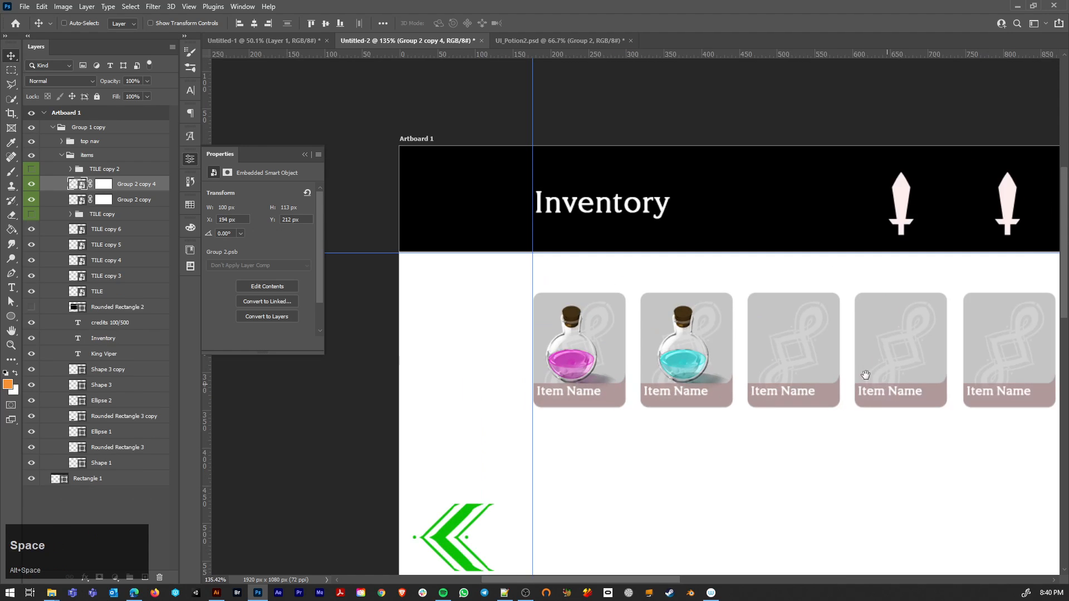
pyautogui.moveTo(873, 378); pyautogui.dragTo(717, 276)
pyautogui.click(112, 235)
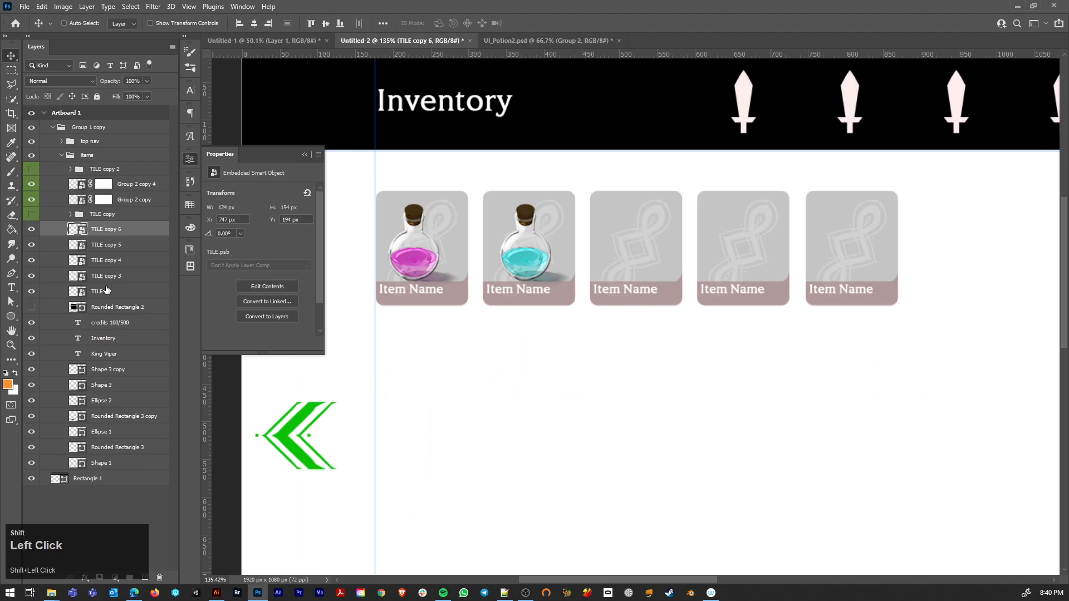
pyautogui.keyDown('shift'); pyautogui.click(106, 291); pyautogui.keyUp('shift')
pyautogui.moveTo(587, 248); pyautogui.dragTo(676, 230)
pyautogui.scroll(-3, 656, 325)
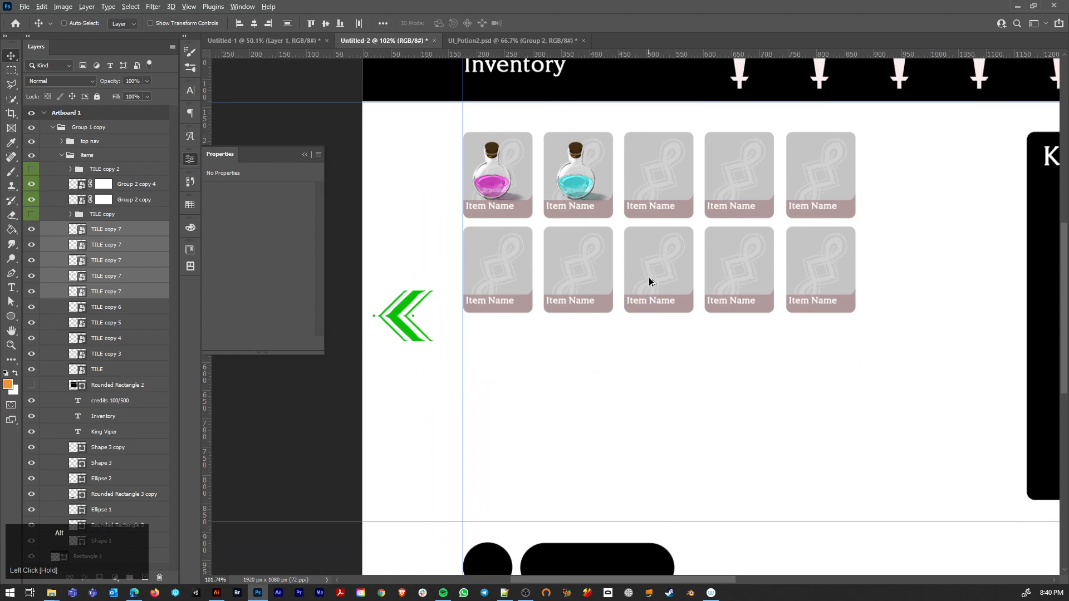
pyautogui.moveTo(650, 282); pyautogui.dragTo(644, 375)
pyautogui.moveTo(696, 353); pyautogui.dragTo(650, 391)
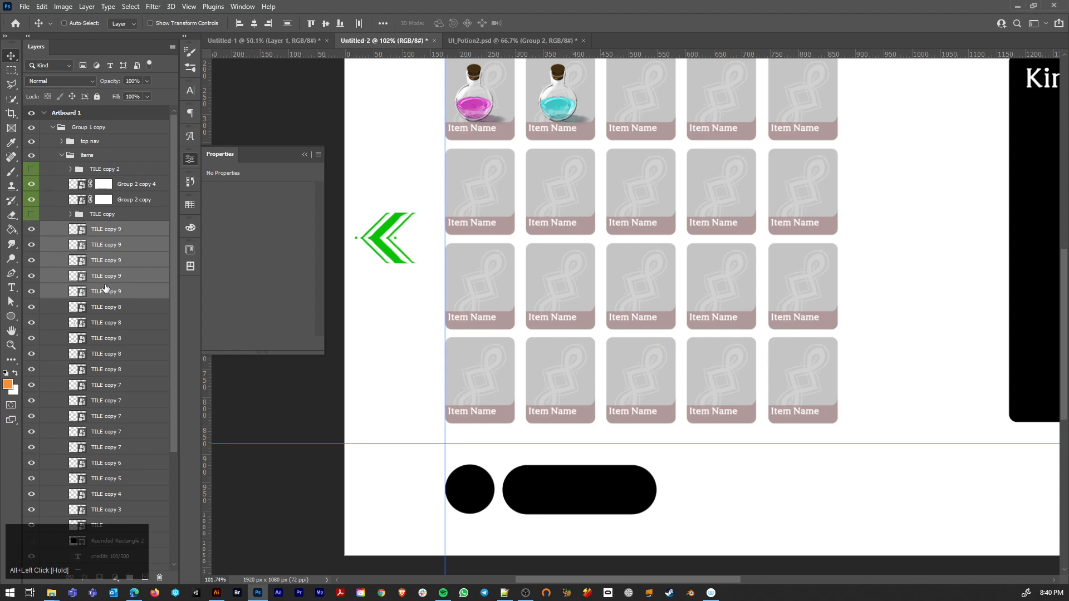
# Step: Open the tile smart object's contents and select its light gray background rectangle
pyautogui.doubleClick(70, 229)
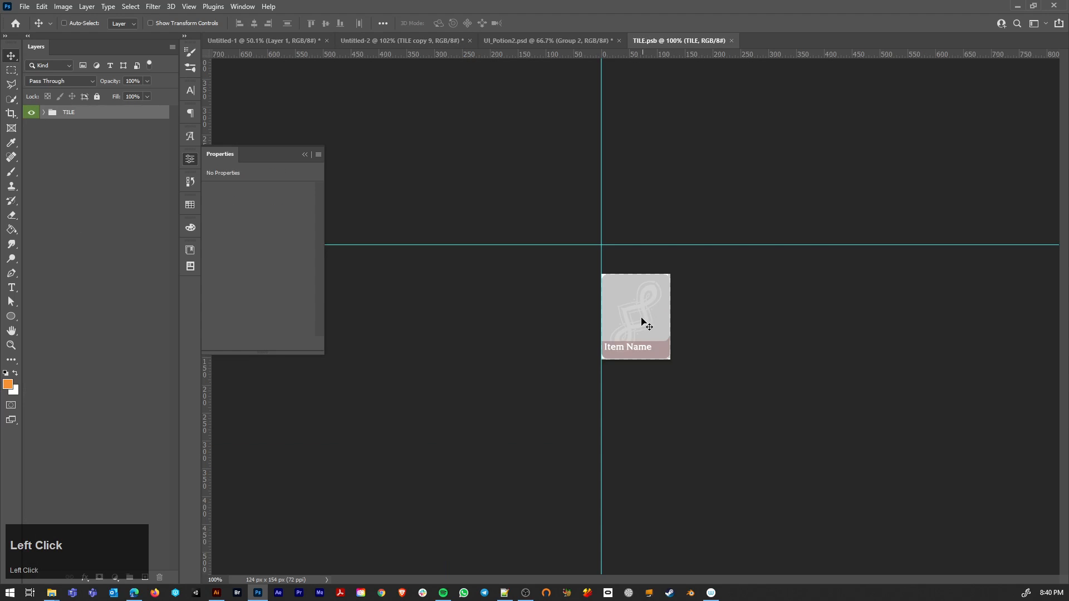
pyautogui.scroll(5, 642, 322)
pyautogui.keyDown('ctrl'); pyautogui.click(592, 258); pyautogui.keyUp('ctrl')
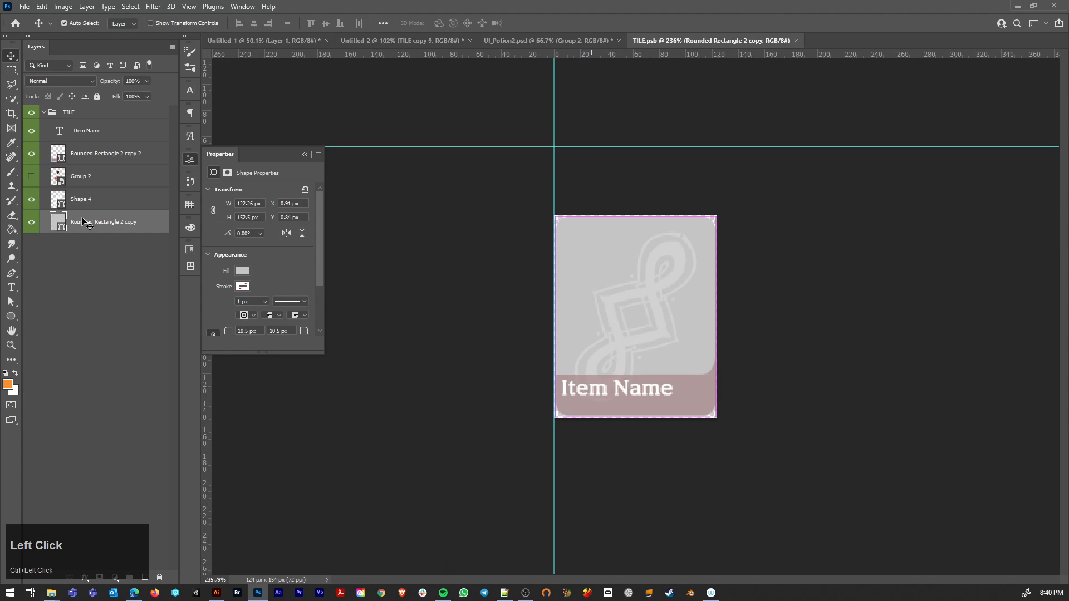
# Step: Try the tile's background rectangle at 59% opacity with the ornament hidden and shown, and restore it to 100%
pyautogui.doubleClick(59, 221)
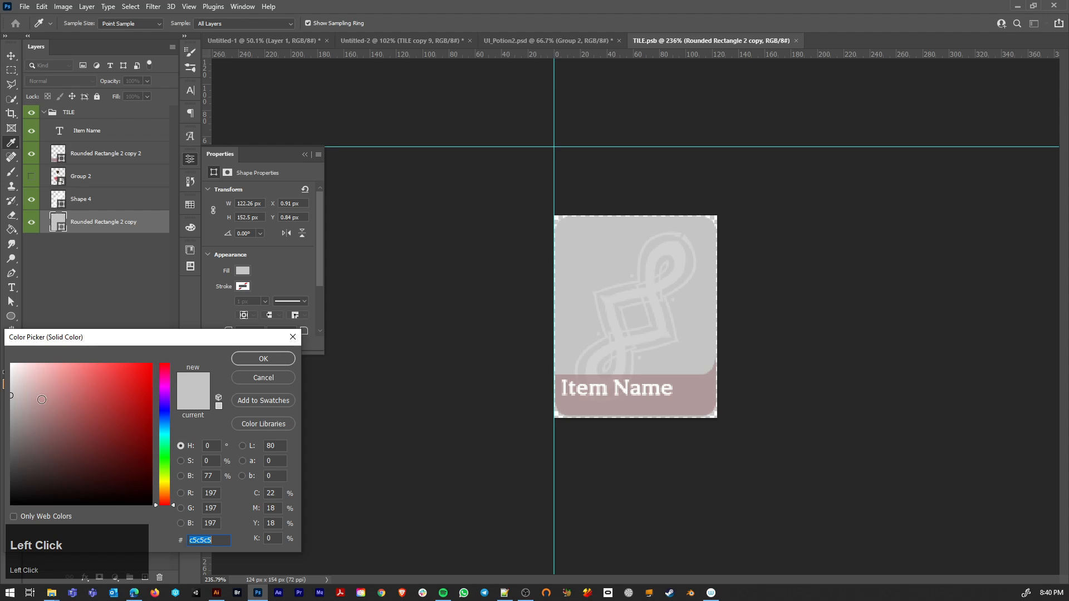
pyautogui.click(267, 355)
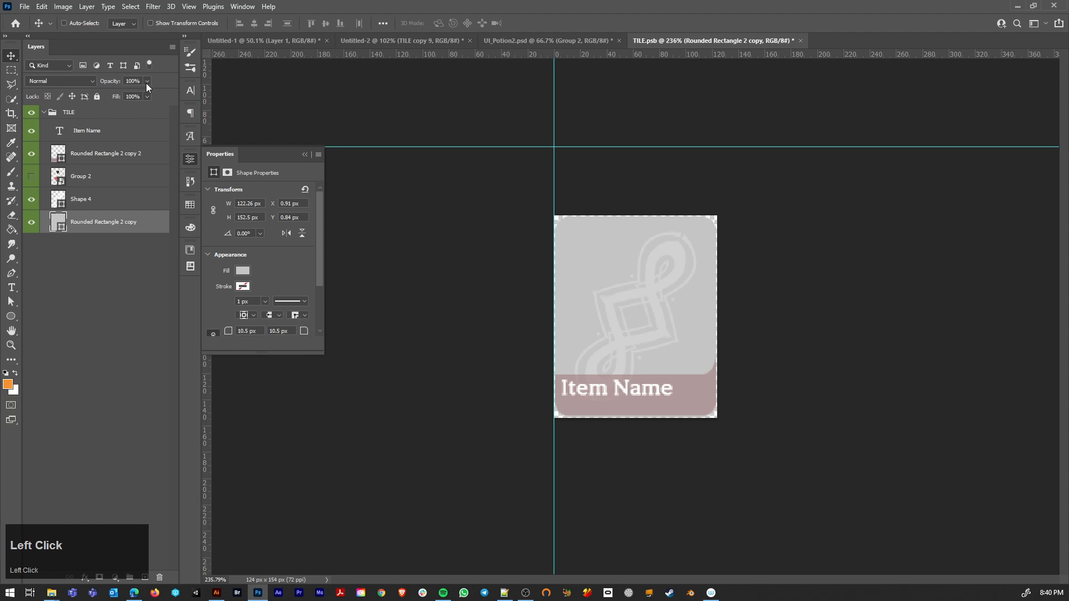
pyautogui.moveTo(138, 90); pyautogui.dragTo(127, 92)
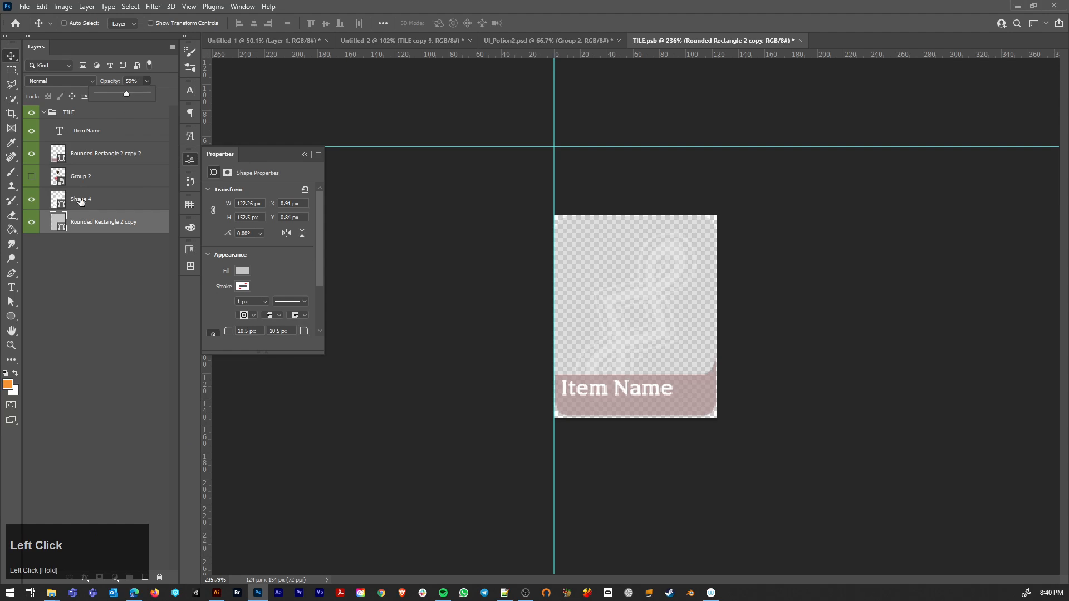
pyautogui.click(43, 202)
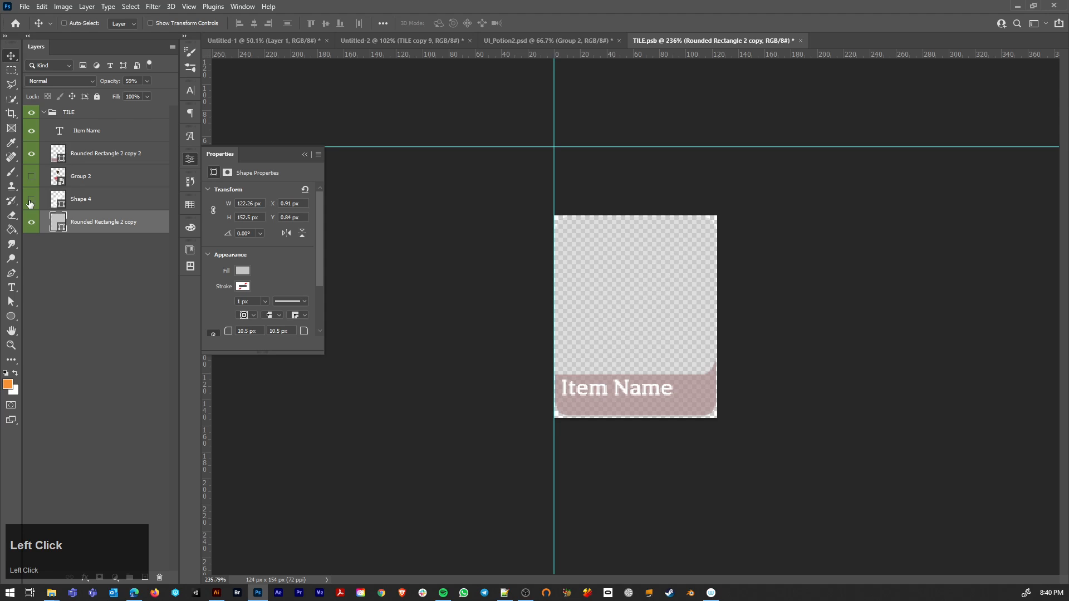
pyautogui.click(111, 201)
pyautogui.click(64, 223)
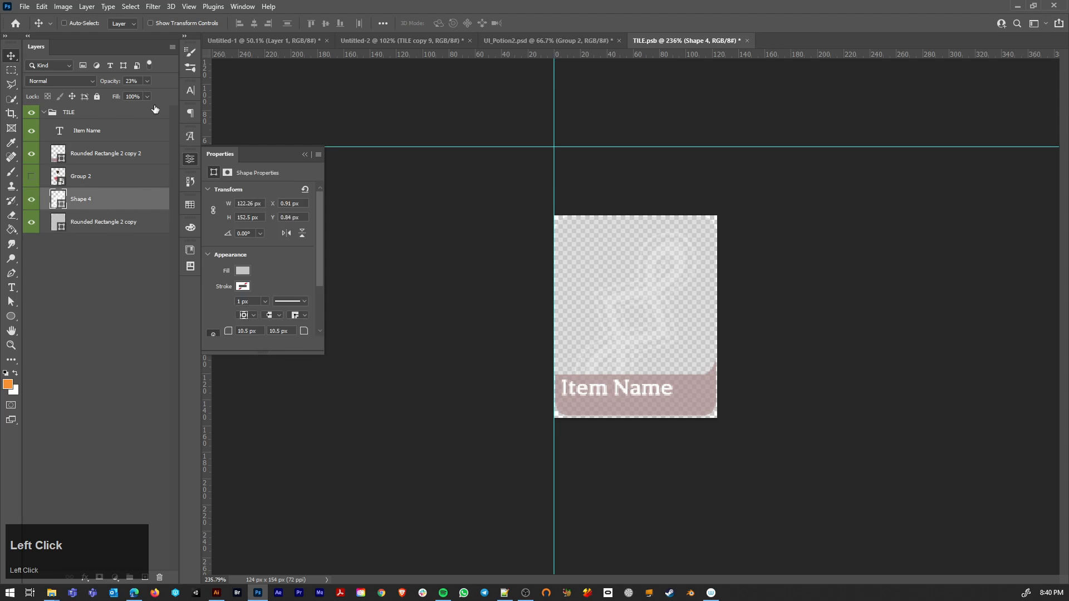
pyautogui.moveTo(147, 95); pyautogui.dragTo(253, 91)
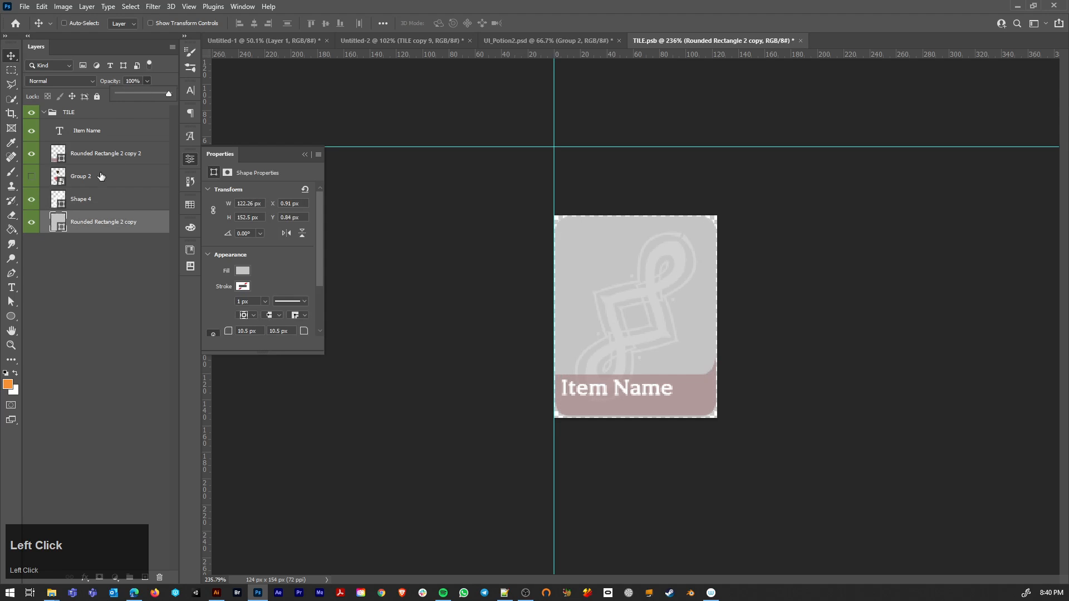
# Step: Set the fill color of the tile's background rectangle to black (000000)
pyautogui.doubleClick(58, 225)
pyautogui.moveTo(84, 410); pyautogui.dragTo(9, 508)
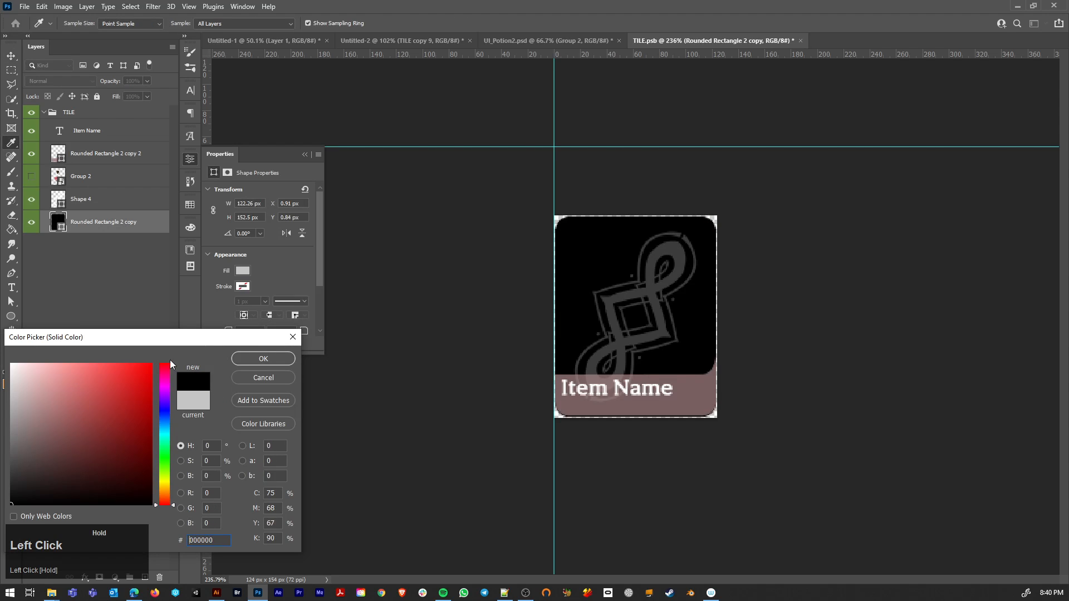
pyautogui.click(246, 364)
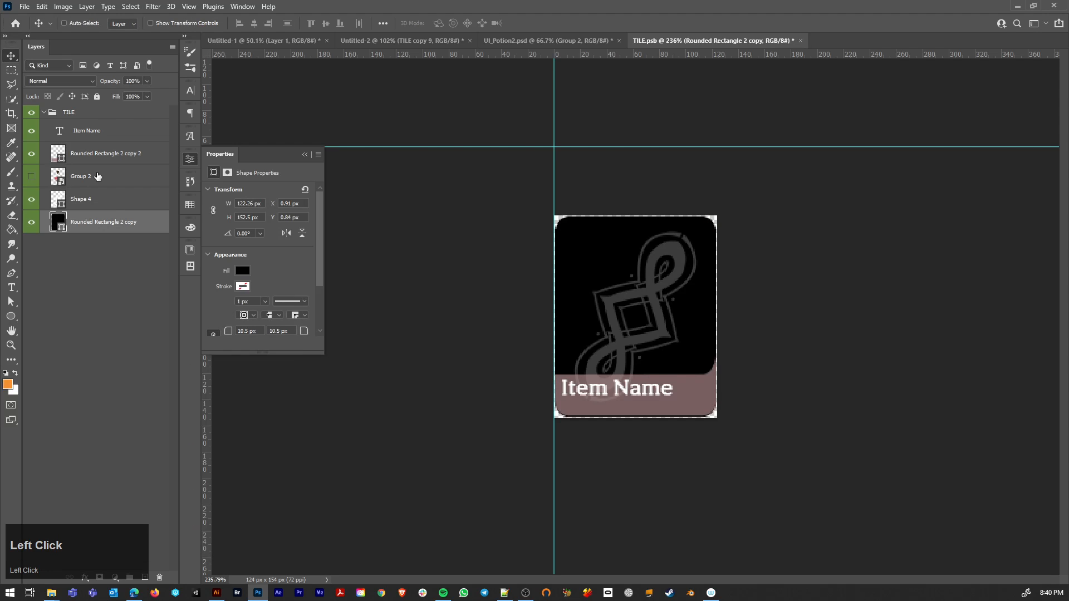
# Step: Add an Inner Glow to the ornament layer Shape 4 and set the glow color to white
pyautogui.click(114, 200)
pyautogui.doubleClick(120, 201)
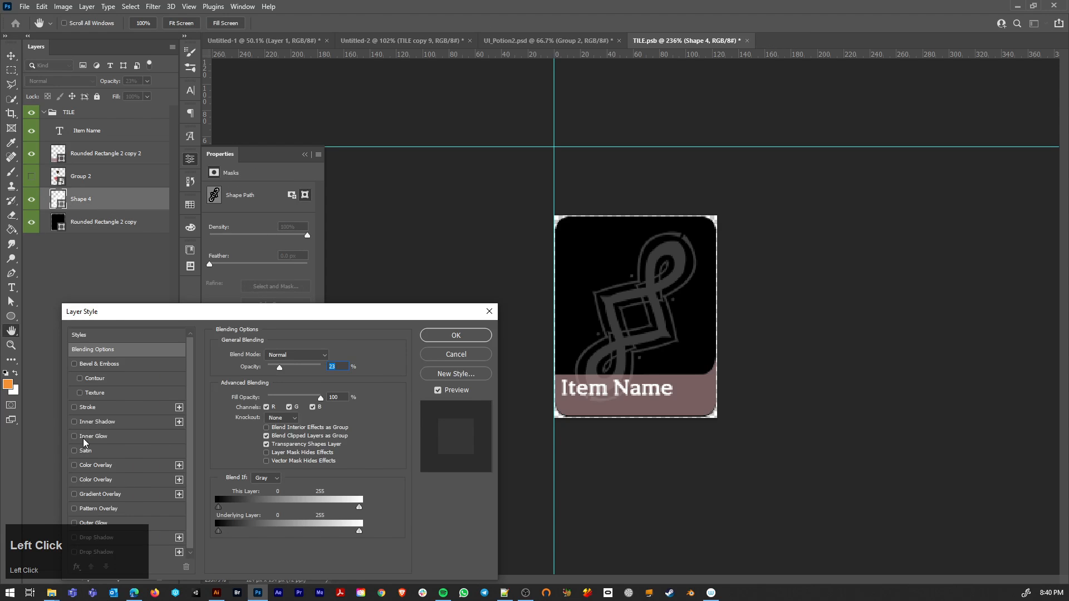
pyautogui.click(116, 437)
pyautogui.click(243, 393)
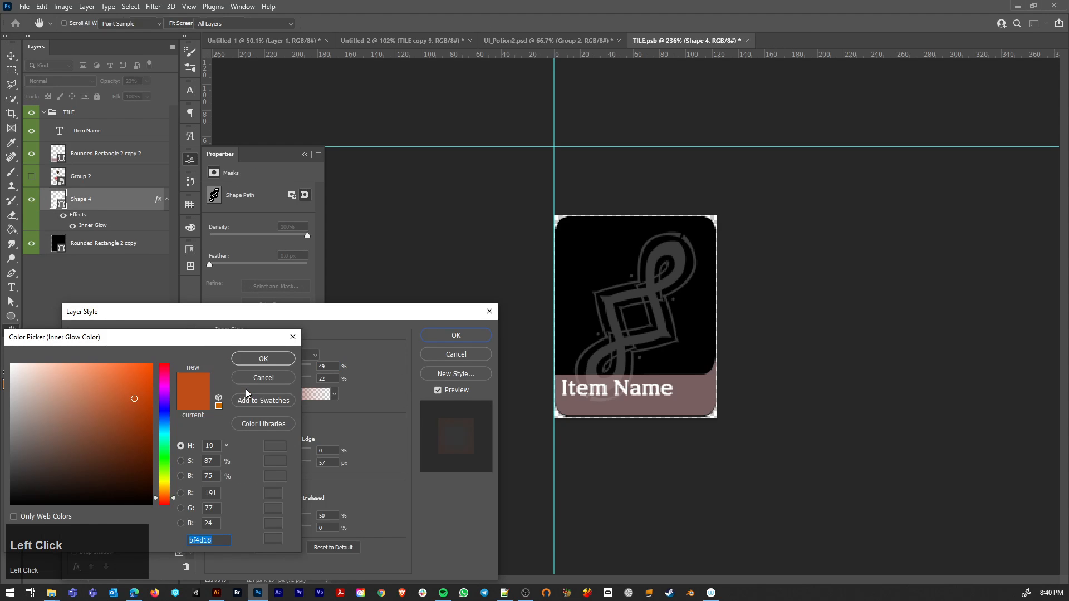
pyautogui.moveTo(96, 410); pyautogui.dragTo(8, 361)
pyautogui.click(270, 359)
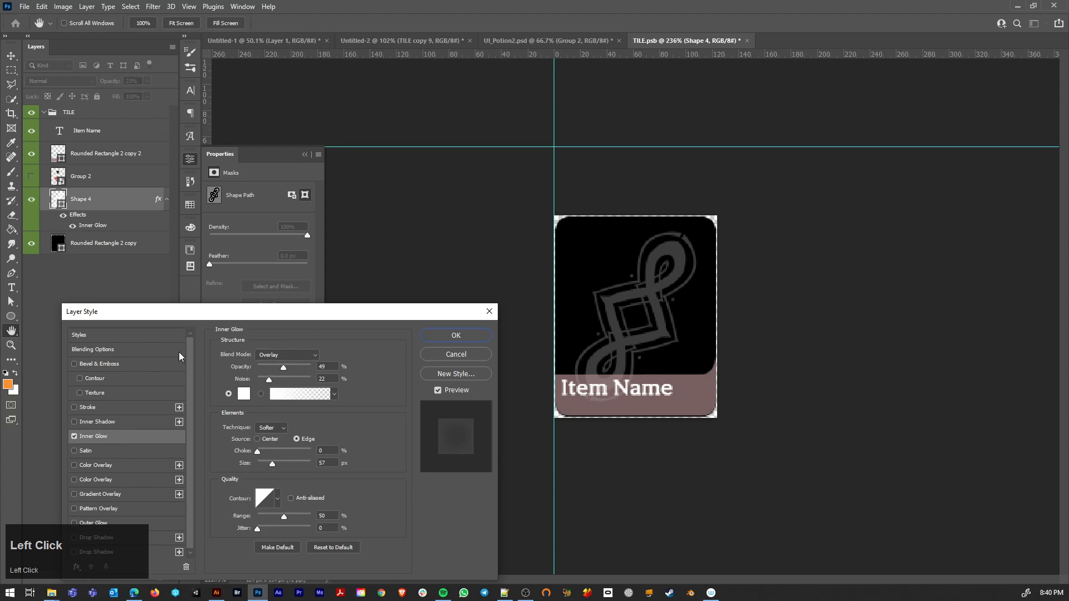
# Step: Set the ornament's Inner Glow to Normal blend mode, 100% opacity and a size of 6 px
pyautogui.click(287, 355)
pyautogui.press('Escape')
pyautogui.click(287, 354)
pyautogui.click(270, 317)
pyautogui.moveTo(295, 369); pyautogui.dragTo(315, 367)
pyautogui.moveTo(265, 464); pyautogui.dragTo(256, 466)
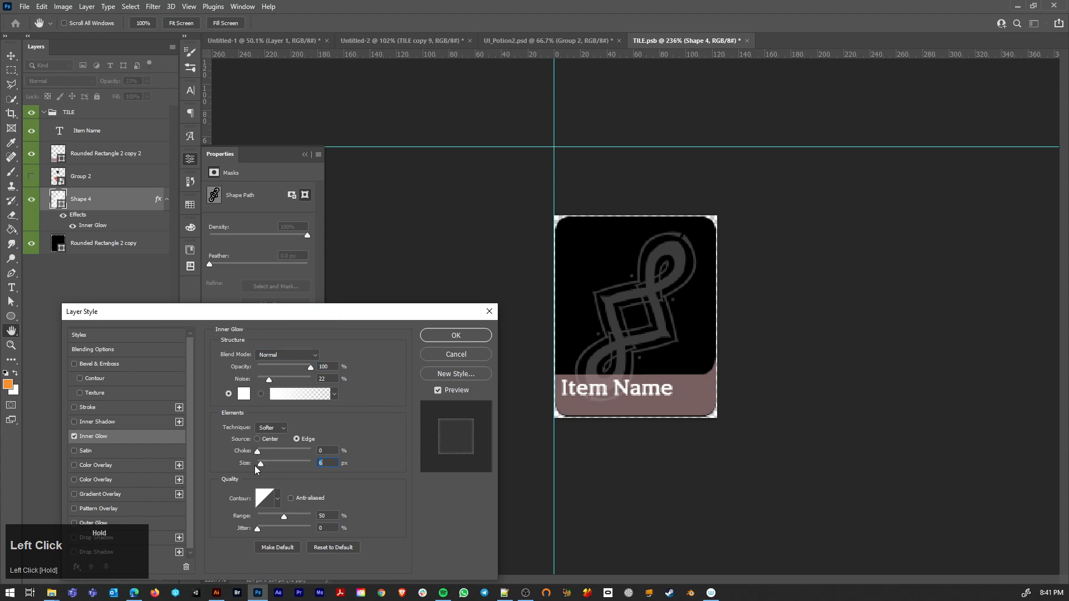
# Step: Set the ornament layer to 100% opacity and 18% fill opacity, and its Inner Glow to 30% opacity with 20% noise
pyautogui.click(117, 350)
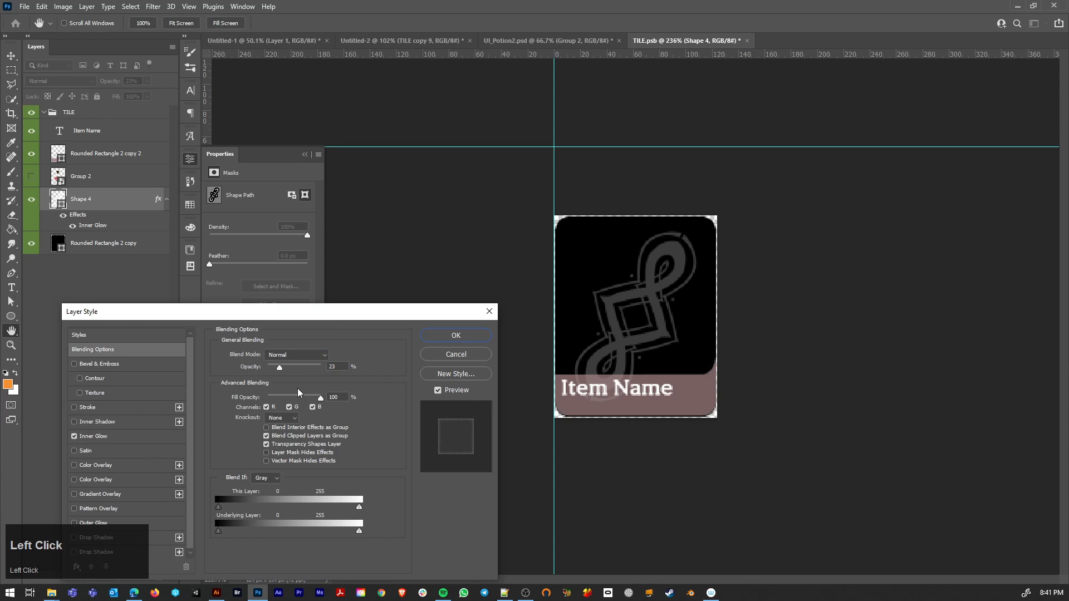
pyautogui.moveTo(282, 369); pyautogui.dragTo(277, 400)
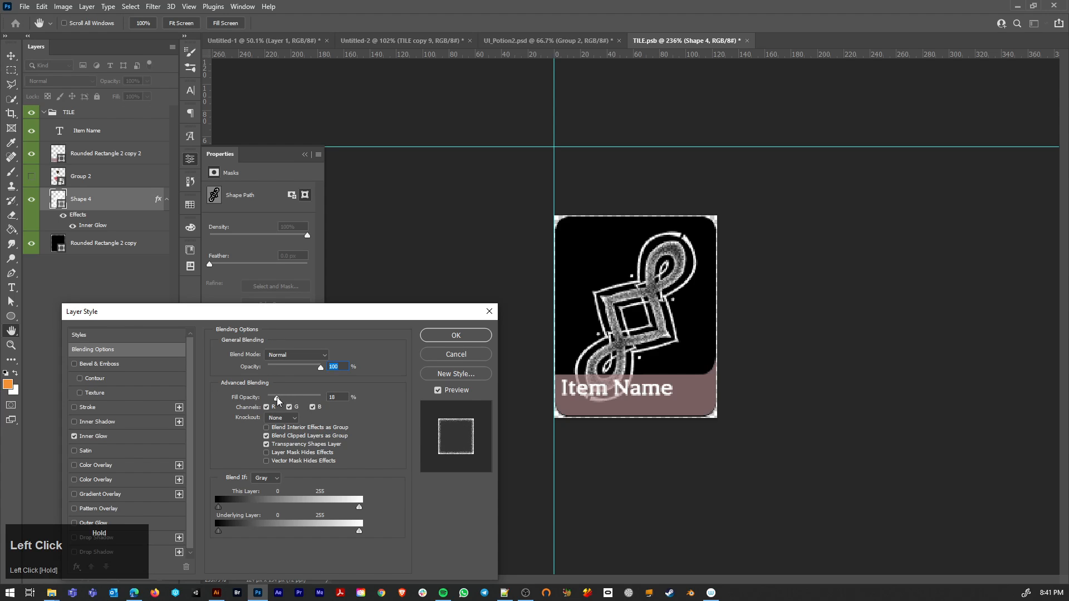
pyautogui.click(122, 436)
pyautogui.moveTo(302, 365); pyautogui.dragTo(276, 383)
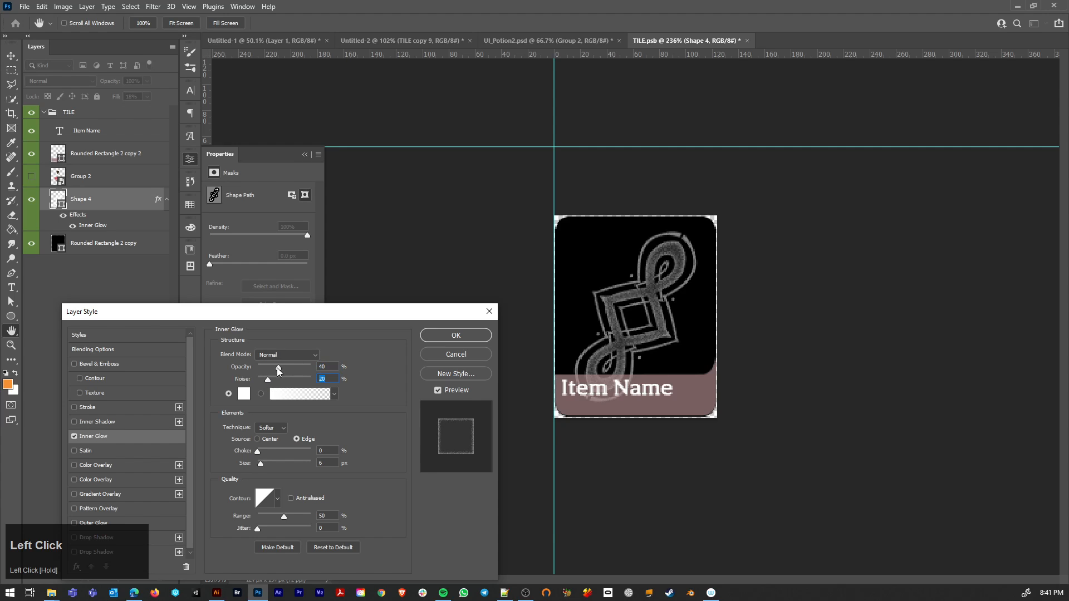
pyautogui.moveTo(278, 368); pyautogui.dragTo(274, 366)
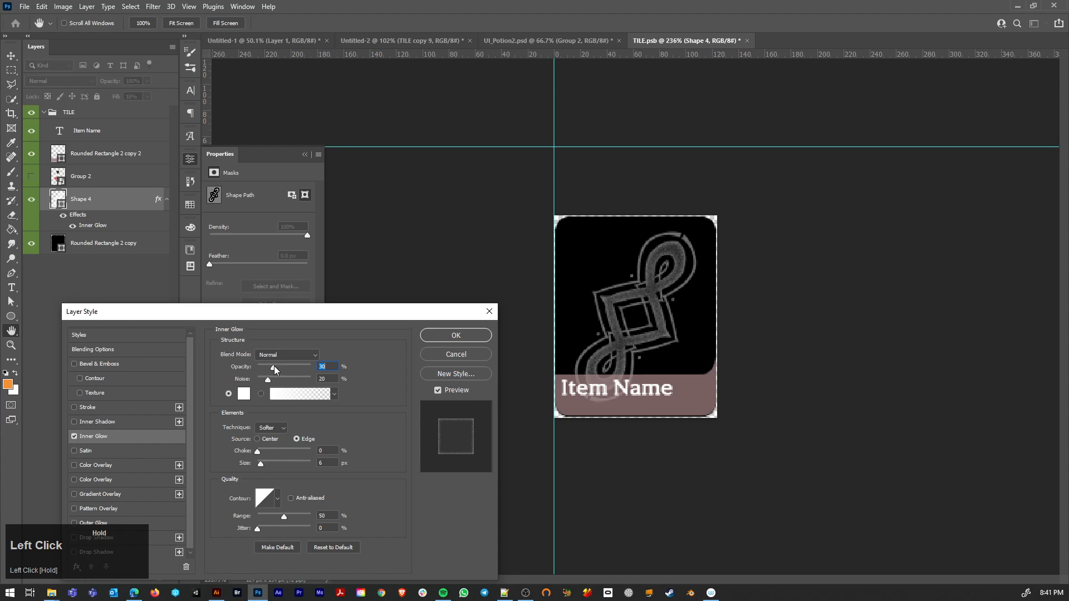
pyautogui.click(129, 349)
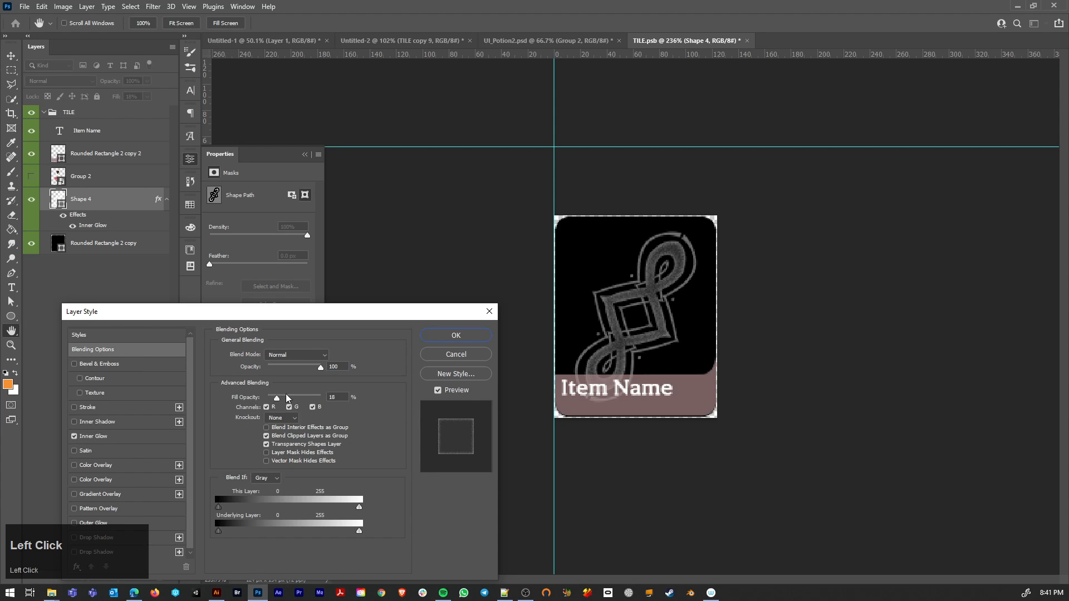
pyautogui.click(457, 335)
# Step: Set the tile background rectangle's fill to gray 9c9c9c and lower its layer opacity to about 52%
pyautogui.doubleClick(57, 243)
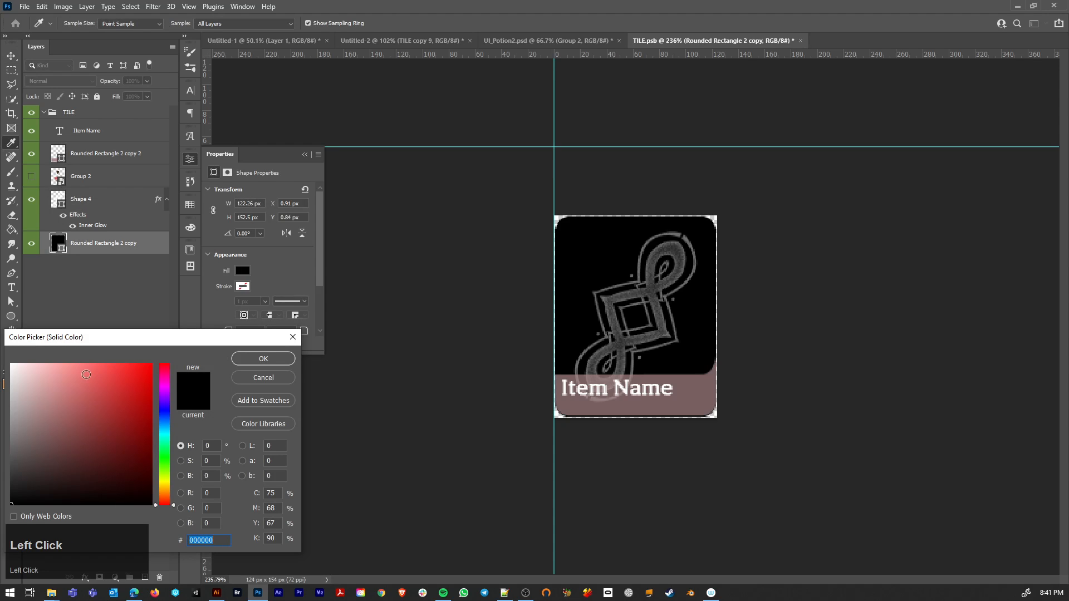
pyautogui.moveTo(50, 426); pyautogui.dragTo(10, 409)
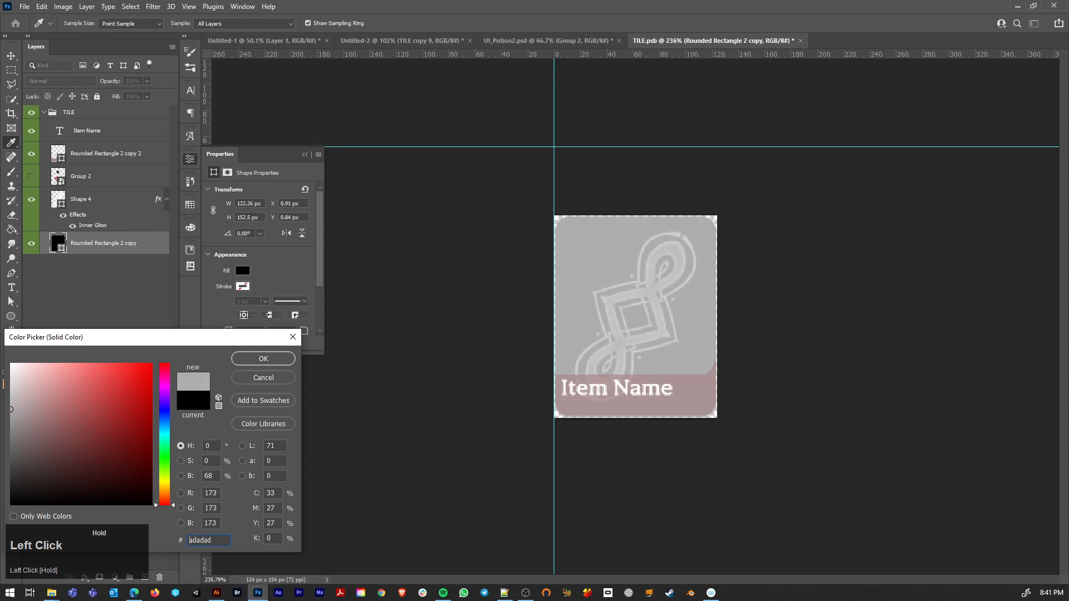
pyautogui.click(265, 361)
pyautogui.moveTo(130, 92); pyautogui.dragTo(123, 94)
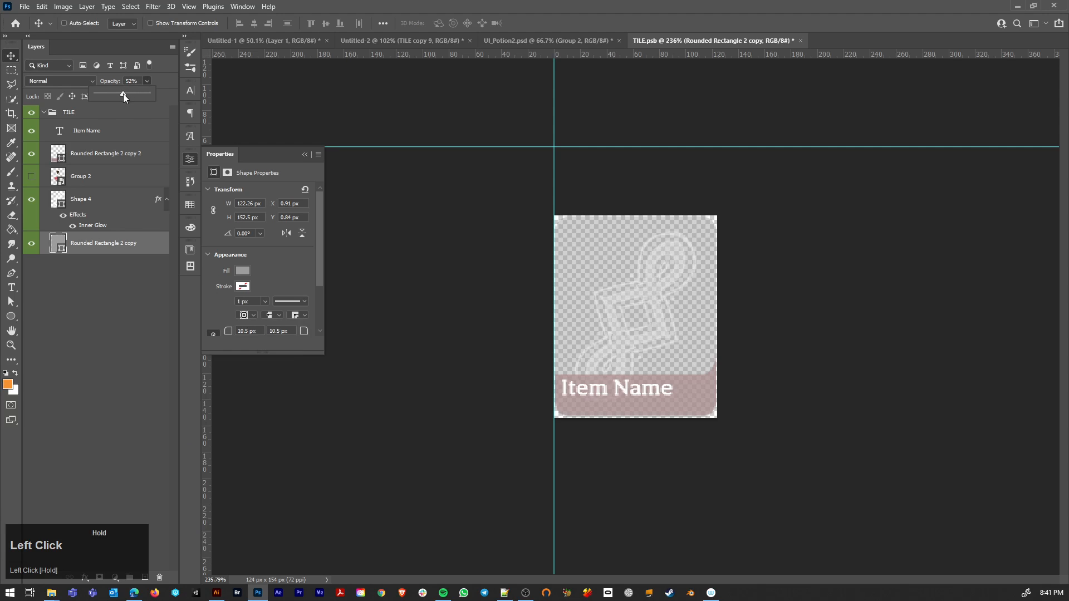
# Step: Set the tile background to 51% opacity, copy the ornament's Inner Glow onto it, and save and close the tile file
pyautogui.click(123, 94)
pyautogui.moveTo(72, 238)
pyautogui.mouseDown()
pyautogui.moveTo(71, 227)
pyautogui.moveTo(71, 247)
pyautogui.mouseUp()
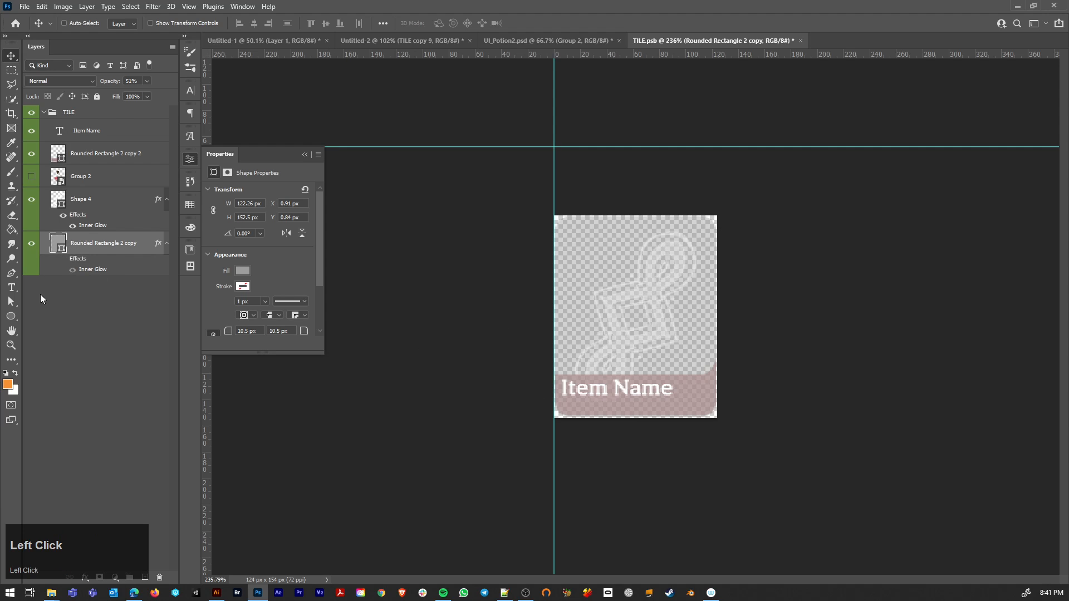
pyautogui.hotkey('ctrl', 'w')
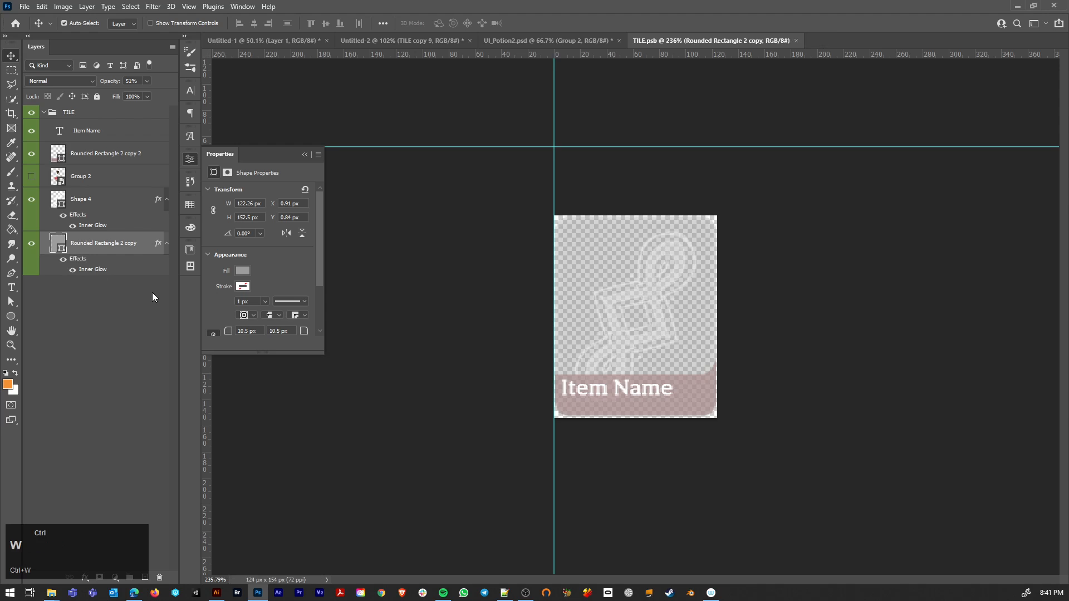
pyautogui.scroll(3, 449, 406)
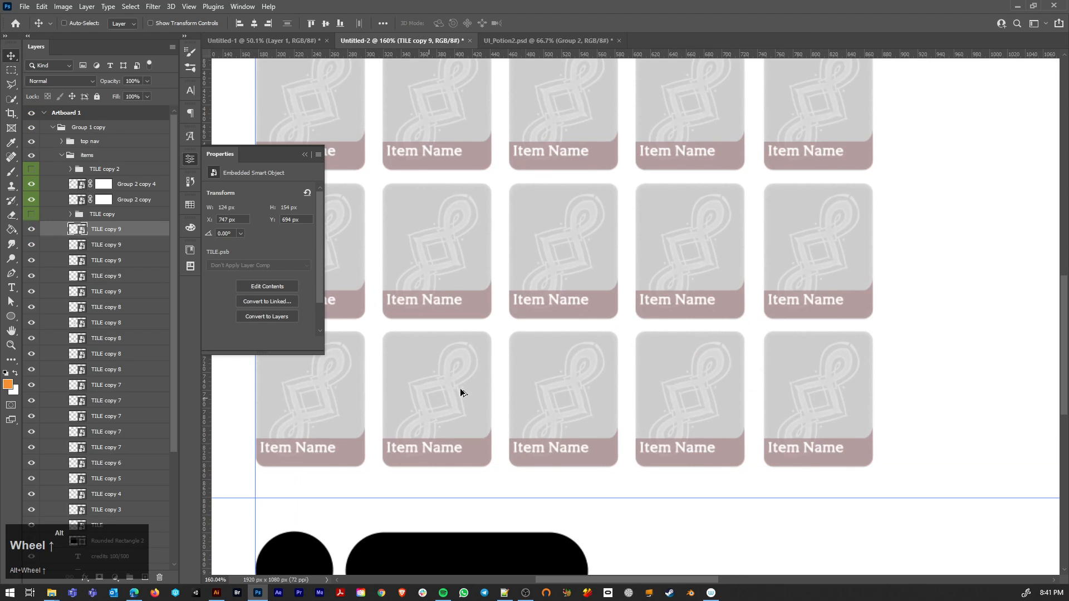
pyautogui.scroll(5, 528, 377)
pyautogui.scroll(-7, 563, 361)
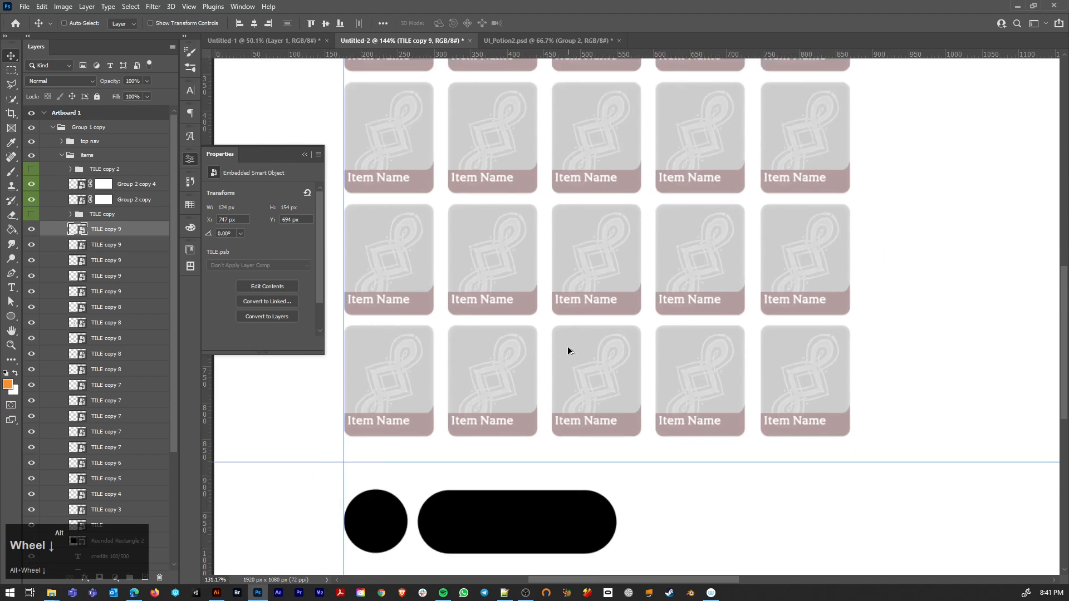
pyautogui.scroll(-4, 568, 350)
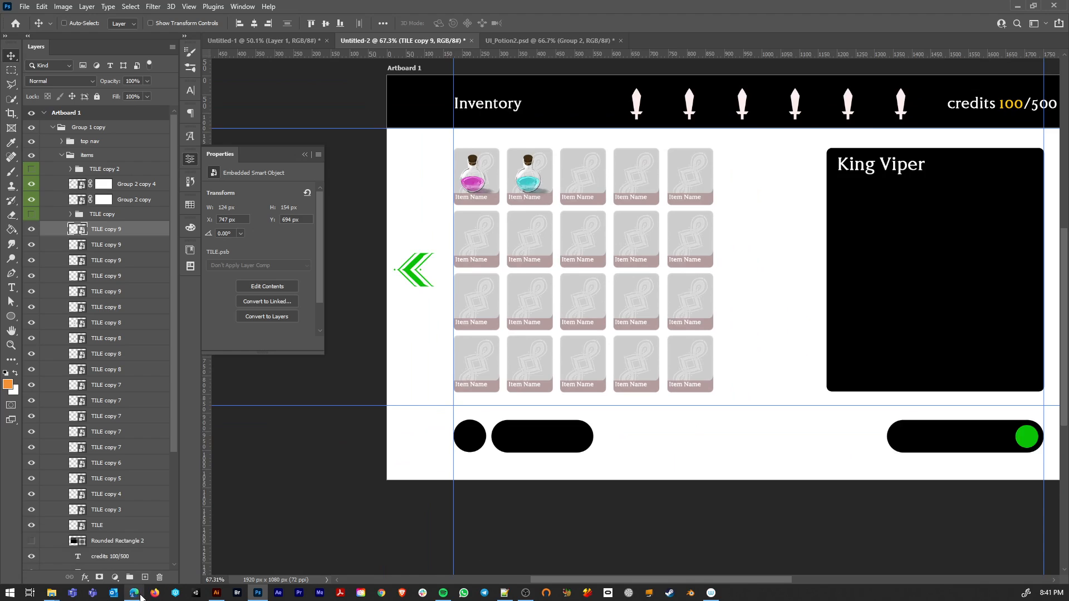
# Step: Switch to the web browser, search the web for unsplash, and open the Unsplash site
pyautogui.click(134, 593)
pyautogui.click(303, 23)
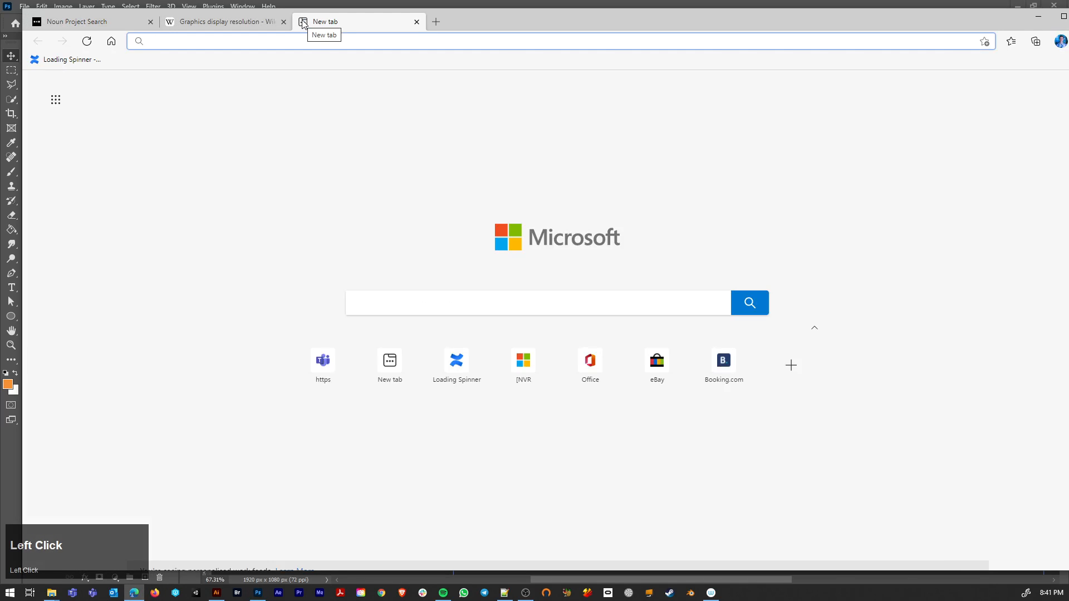
pyautogui.write('unsplash')
pyautogui.press('Return')
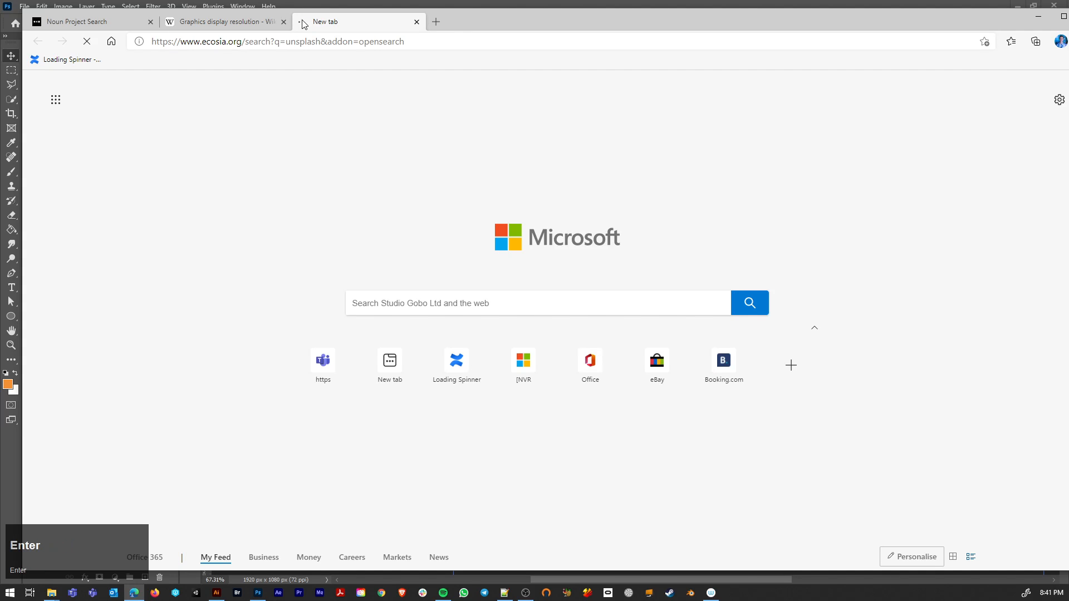
pyautogui.click(161, 169)
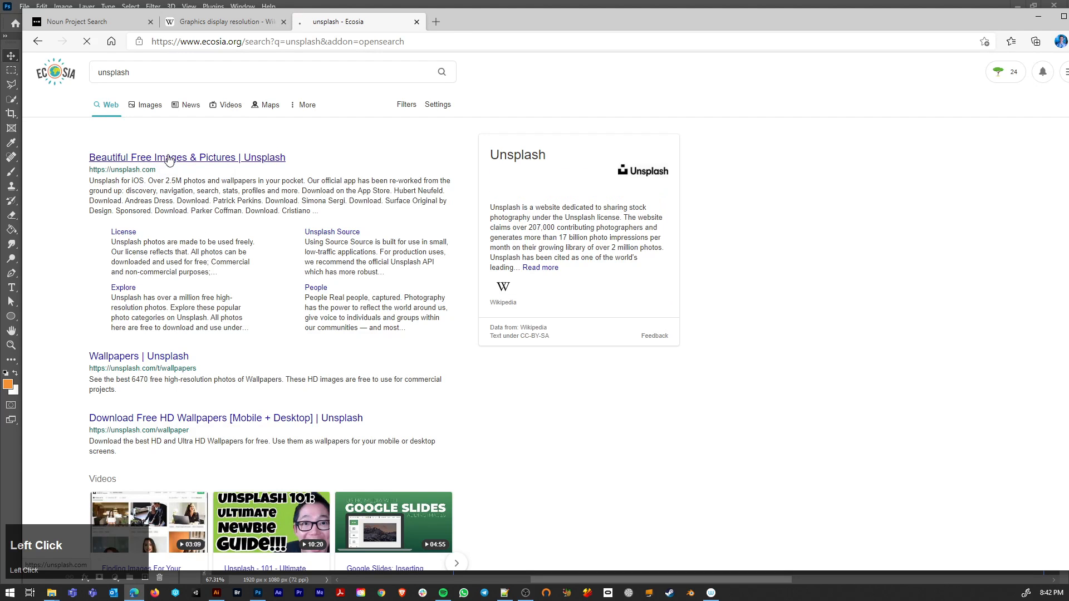
# Step: Open the snow-covered mountain sunset photo on Unsplash, enlarge it, and copy the image
pyautogui.scroll(-10, 391, 324)
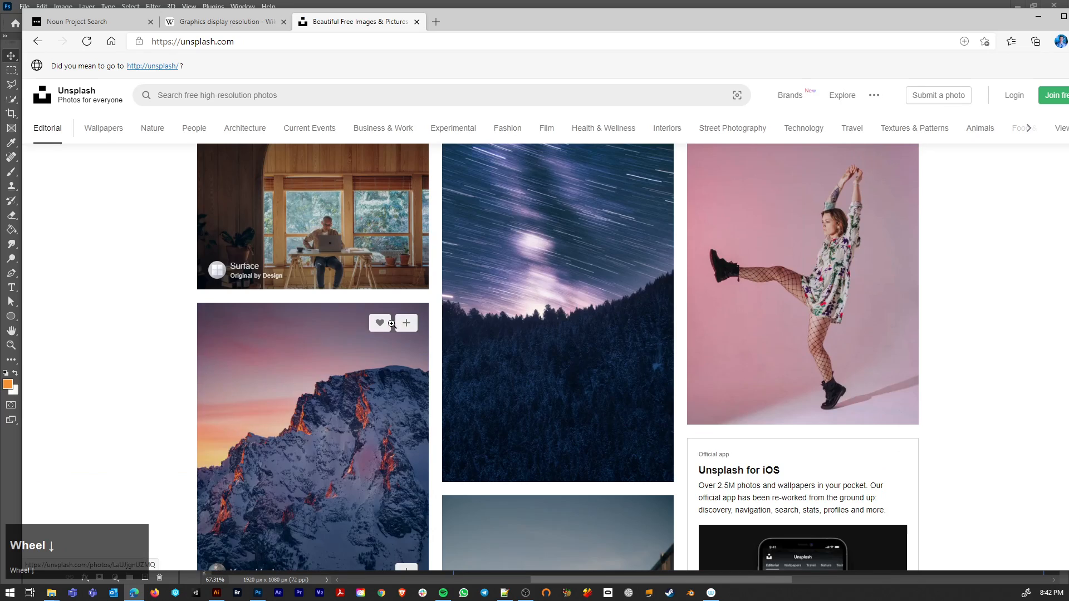
pyautogui.scroll(-6, 398, 326)
pyautogui.scroll(5, 415, 337)
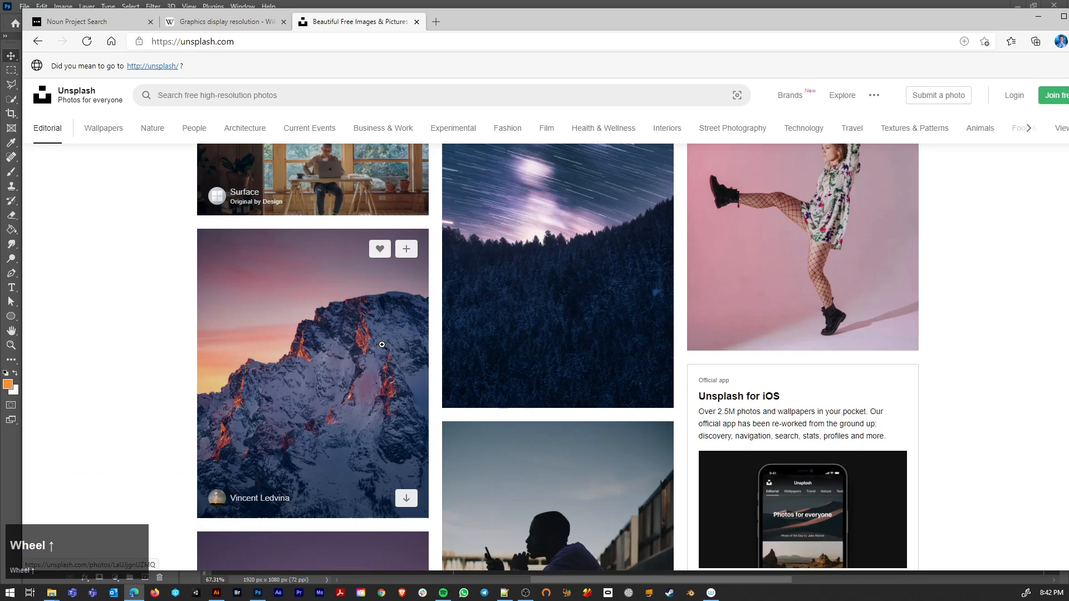
pyautogui.click(329, 357)
pyautogui.click(495, 351)
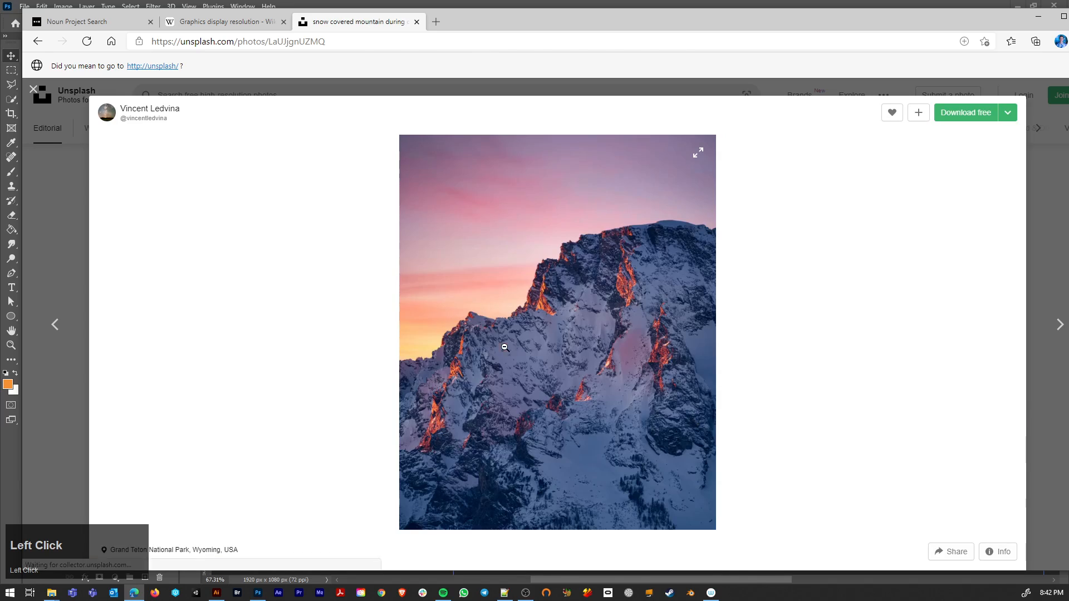
pyautogui.scroll(-4, 542, 387)
pyautogui.scroll(3, 544, 380)
pyautogui.scroll(-4, 544, 380)
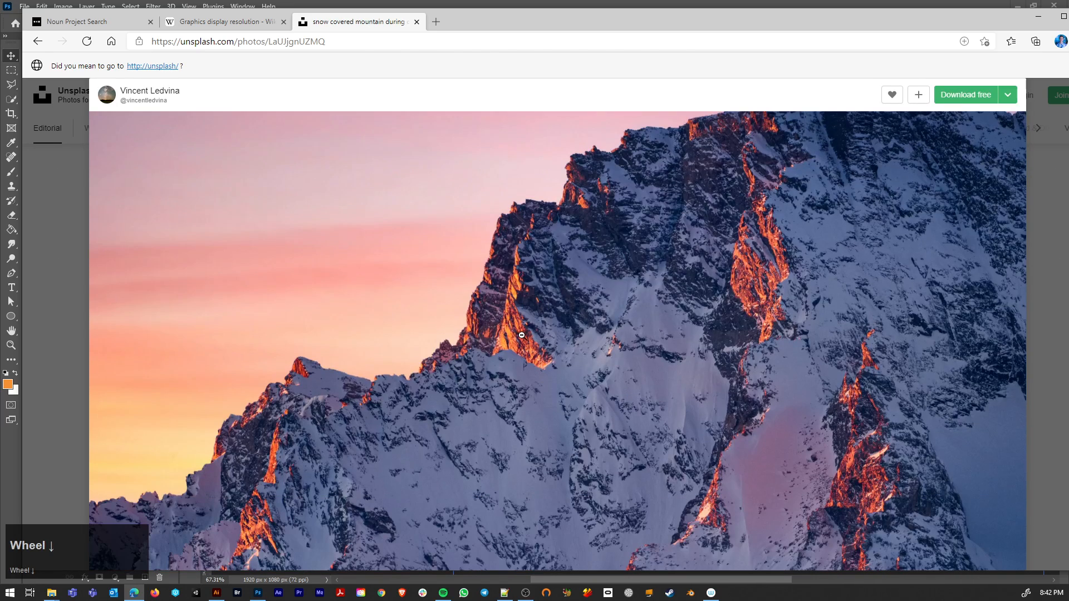
pyautogui.rightClick(609, 313)
pyautogui.click(628, 360)
# Step: Return to Photoshop and paste the copied mountain photo into the inventory artboard
pyautogui.moveTo(947, 20); pyautogui.dragTo(788, 71)
pyautogui.click(873, 69)
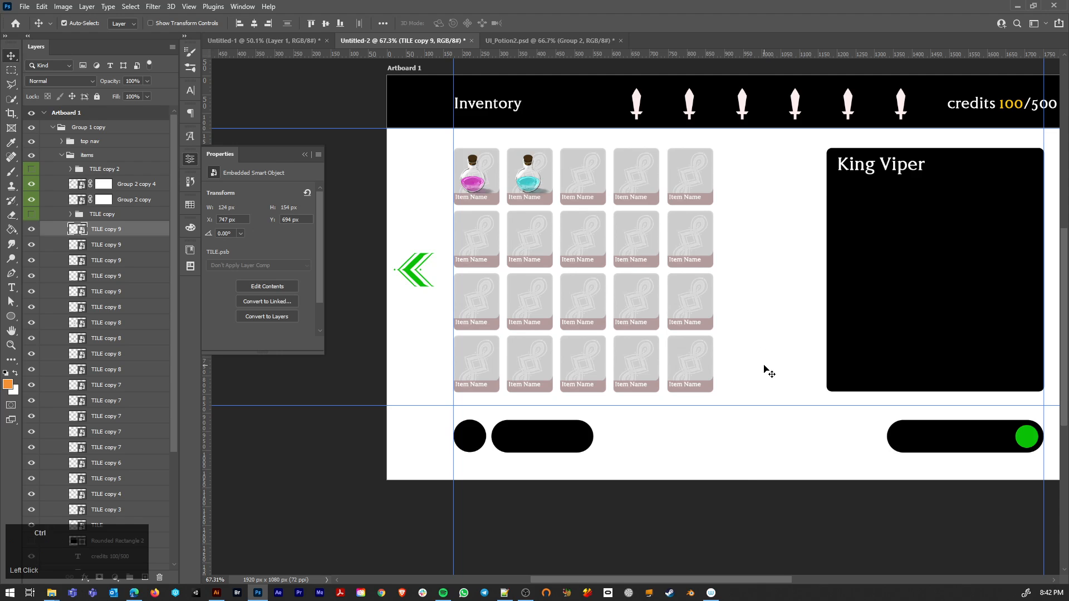
pyautogui.click(763, 371)
pyautogui.hotkey('ctrl', 'v')
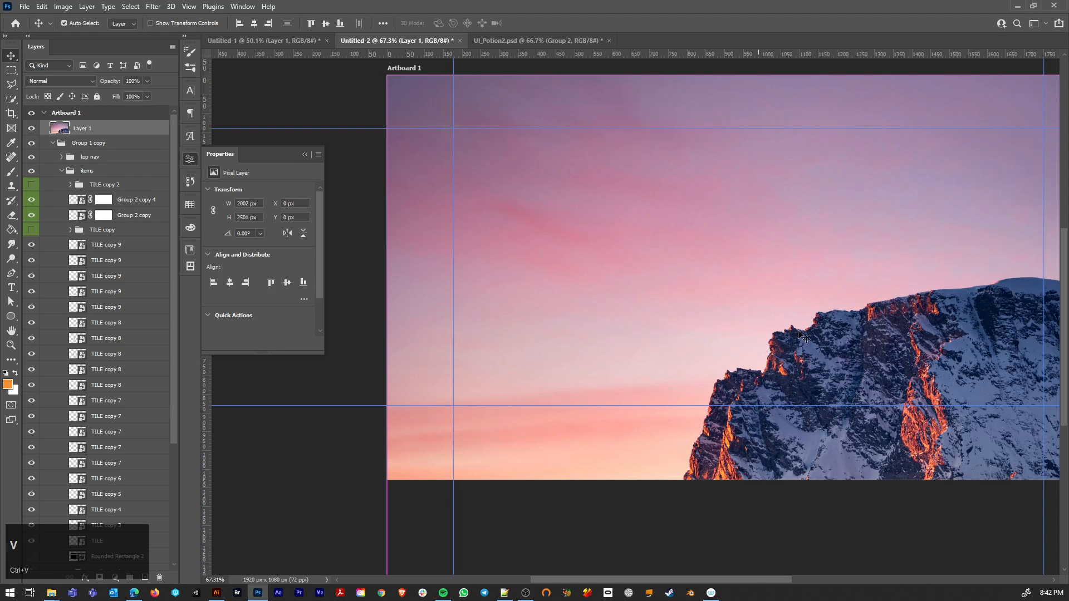
# Step: Send the pasted photo behind all other layers and position it at X -54 px, Y -333 px to fill the artboard
pyautogui.moveTo(802, 333); pyautogui.dragTo(677, 209)
pyautogui.scroll(-4, 770, 251)
pyautogui.scroll(-2, 771, 255)
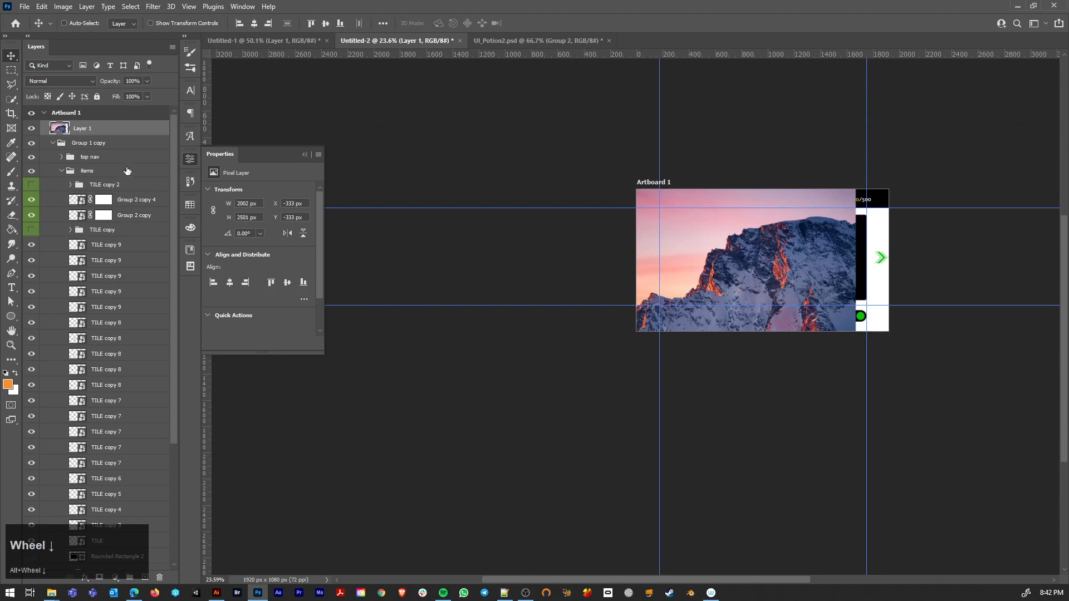
pyautogui.hotkey('ctrl', 'shift', '[')
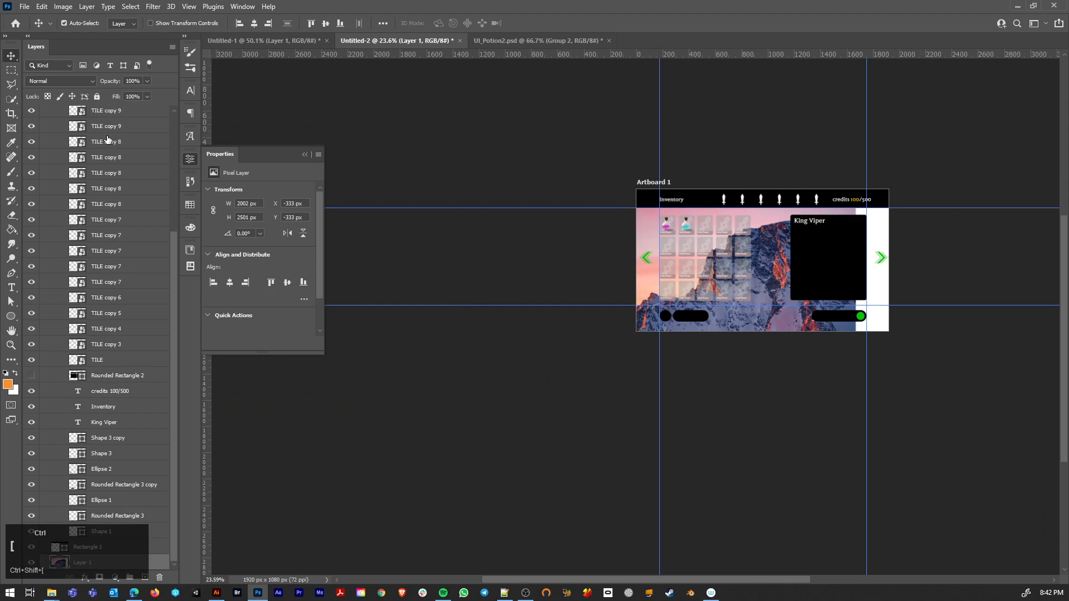
pyautogui.moveTo(644, 291); pyautogui.dragTo(681, 291)
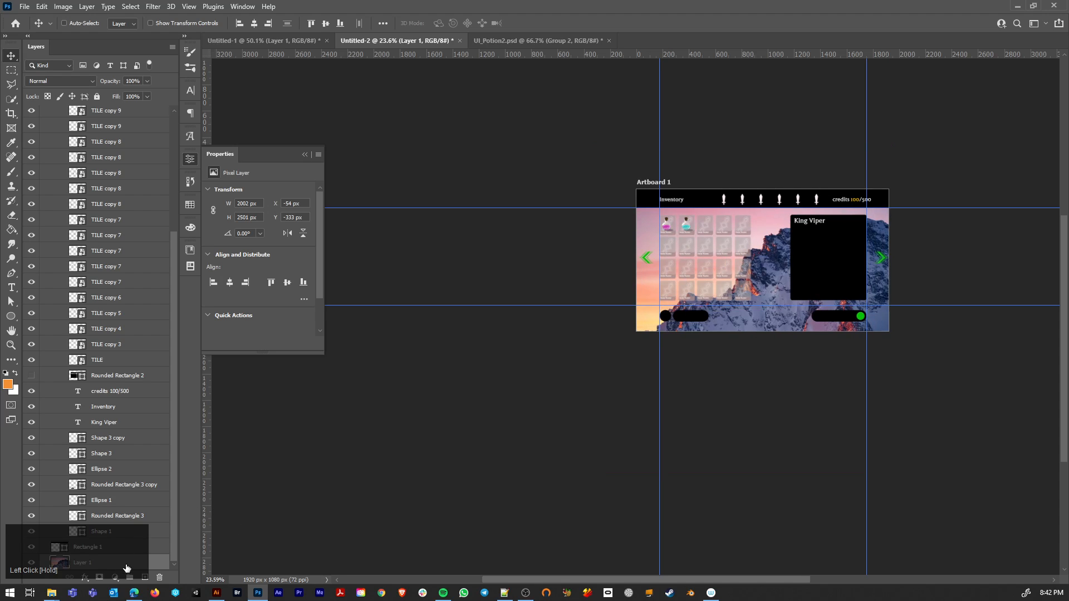
# Step: Convert the background photo to a smart object and apply a strong Gaussian Blur to it
pyautogui.hotkey('ctrl', 'shift', 'alt', 'g')
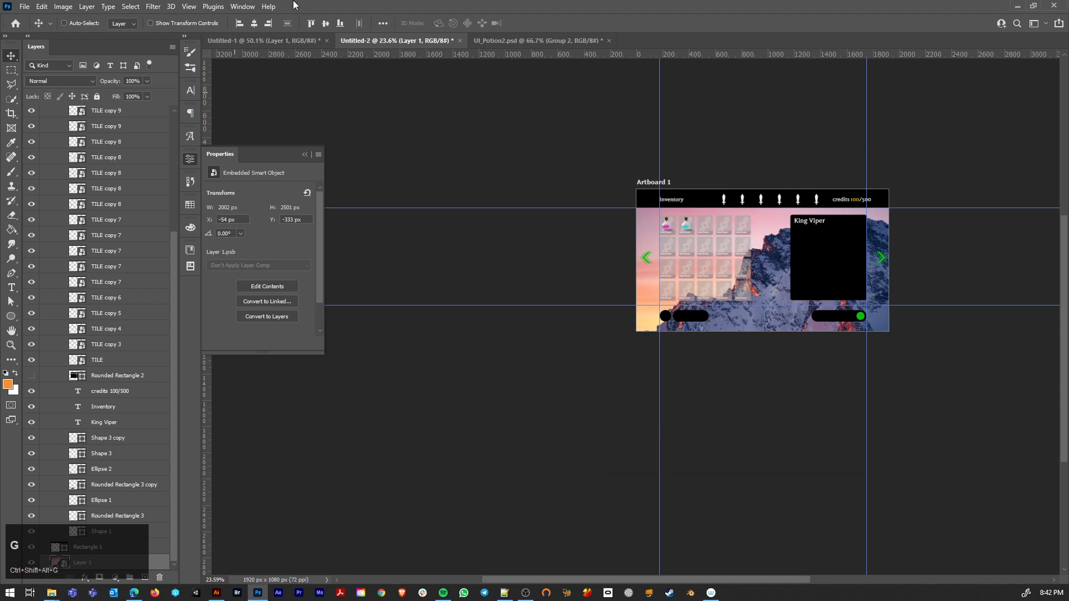
pyautogui.click(151, 6)
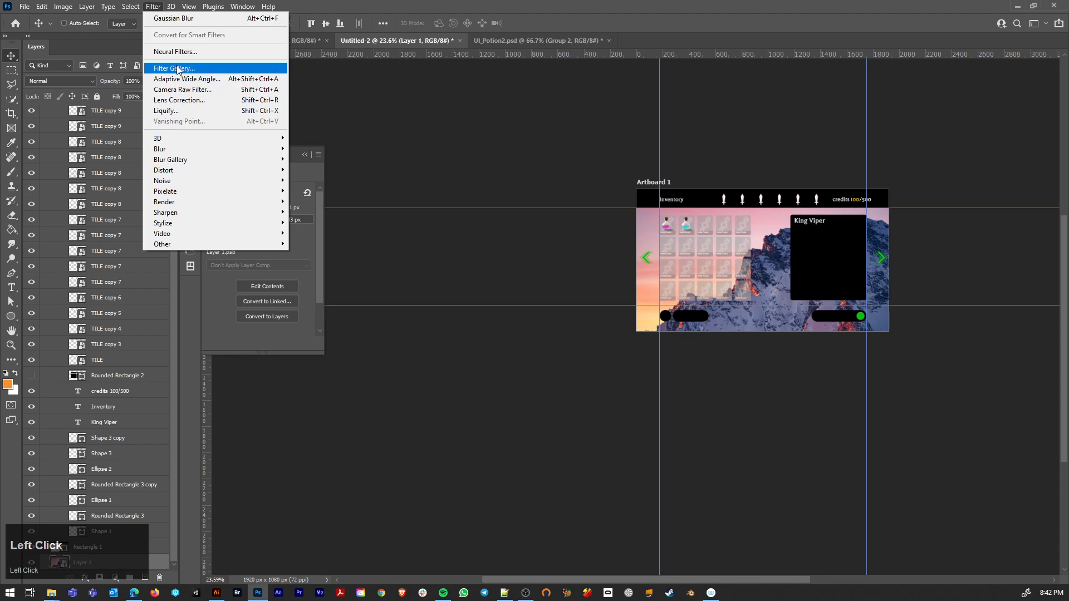
pyautogui.moveTo(201, 159)
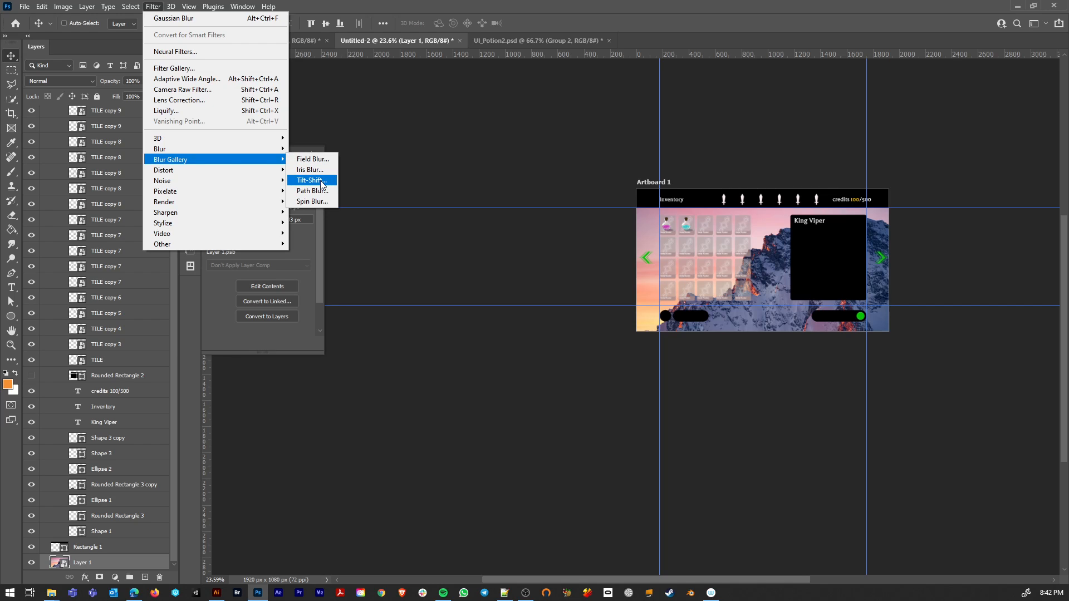
pyautogui.moveTo(280, 150)
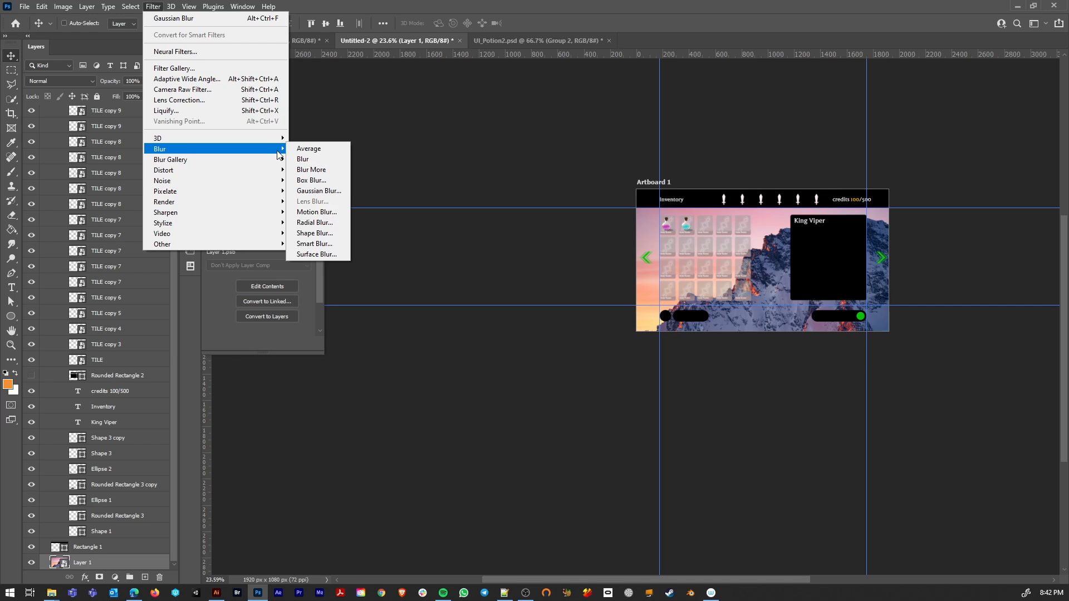
pyautogui.click(322, 191)
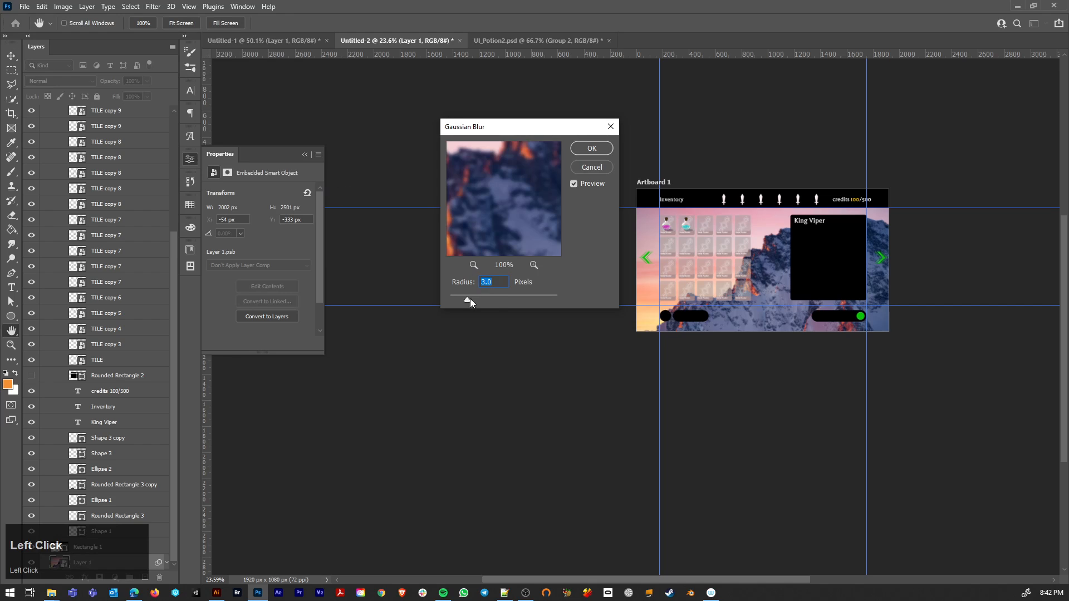
pyautogui.moveTo(496, 299); pyautogui.dragTo(501, 299)
pyautogui.click(592, 148)
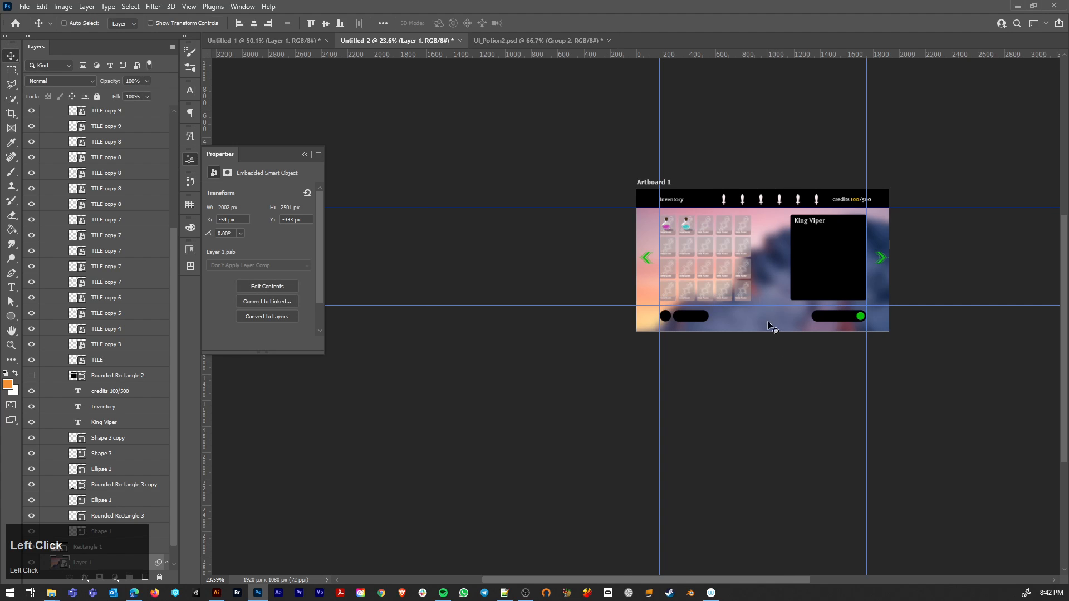
# Step: Change the fill of the navigation arrow beside the item grid from green to white
pyautogui.scroll(2, 741, 298)
pyautogui.scroll(5, 741, 298)
pyautogui.moveTo(820, 139); pyautogui.dragTo(812, 276)
pyautogui.keyDown('ctrl'); pyautogui.click(431, 304); pyautogui.keyUp('ctrl')
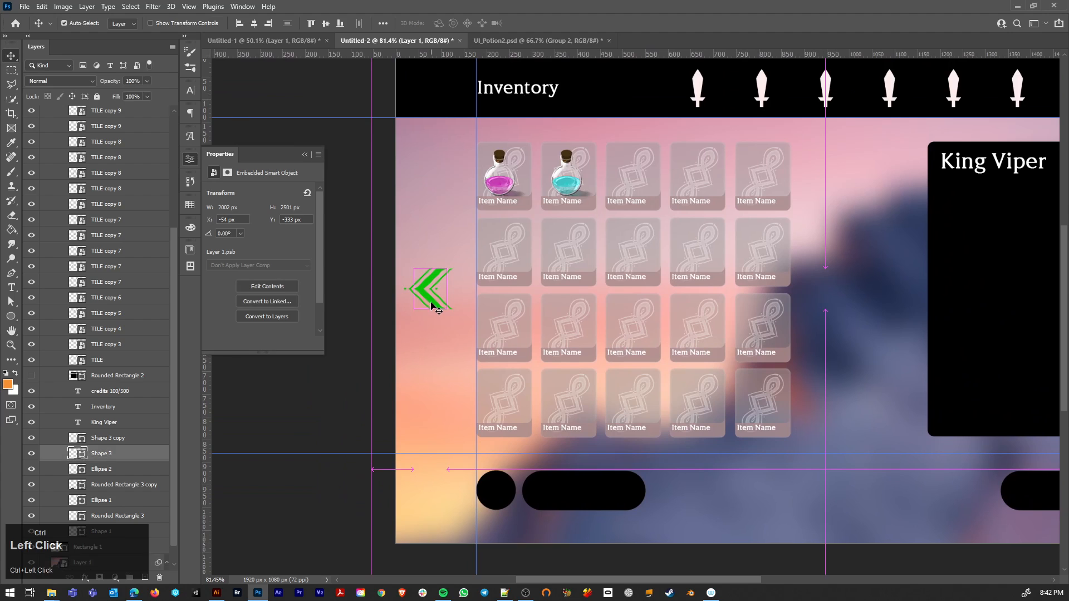
pyautogui.doubleClick(76, 454)
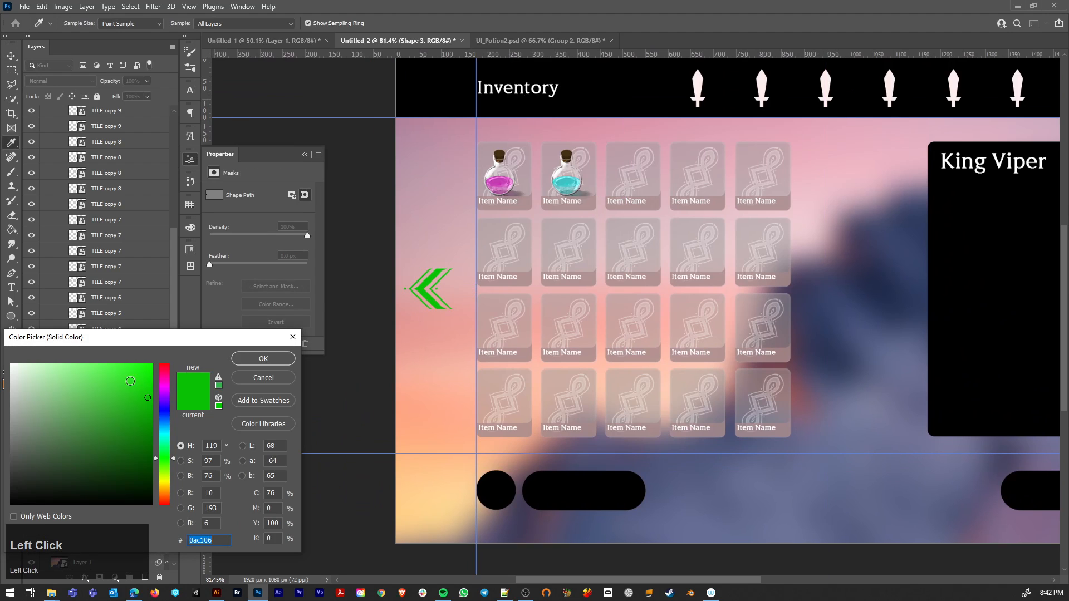
pyautogui.moveTo(130, 382); pyautogui.dragTo(11, 365)
pyautogui.click(261, 362)
# Step: Change the fill of the matching arrow beside the King Viper panel to white
pyautogui.scroll(-2, 772, 292)
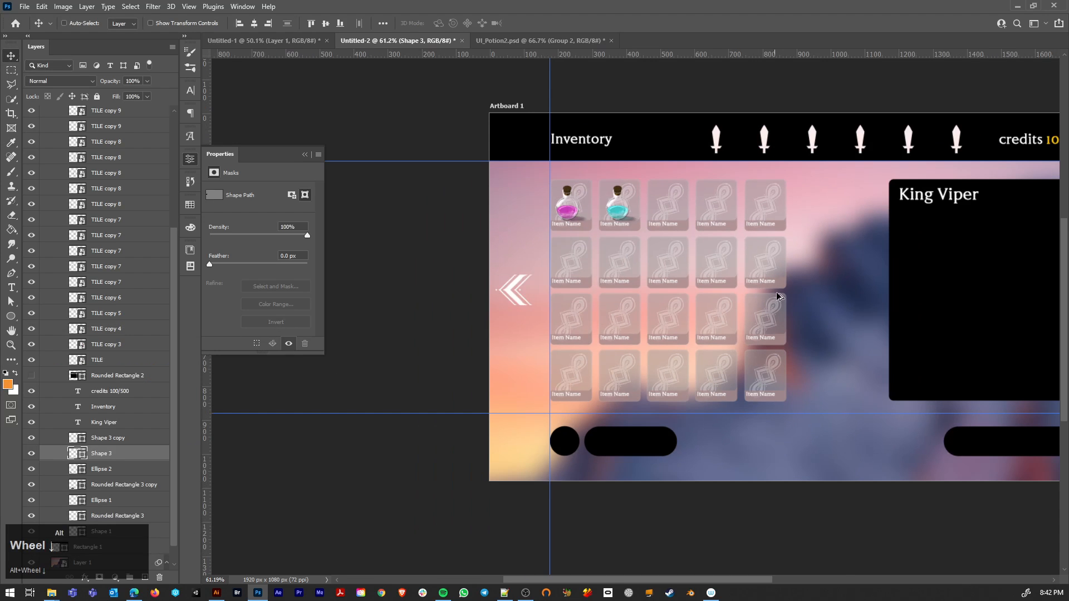
pyautogui.moveTo(821, 293); pyautogui.dragTo(583, 294)
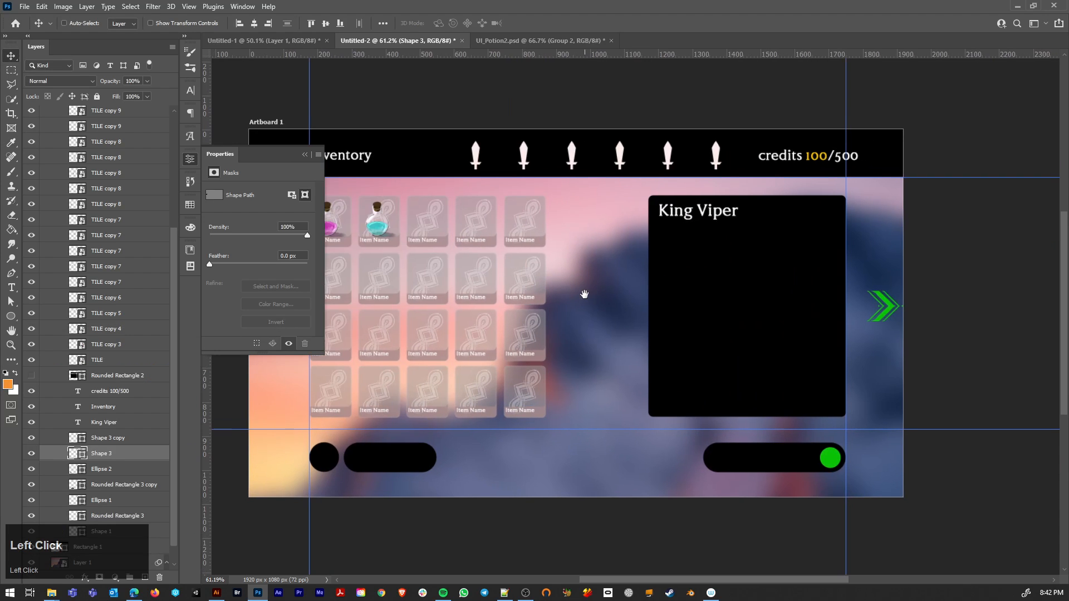
pyautogui.keyDown('ctrl'); pyautogui.click(886, 306); pyautogui.keyUp('ctrl')
pyautogui.doubleClick(76, 438)
pyautogui.click(12, 365)
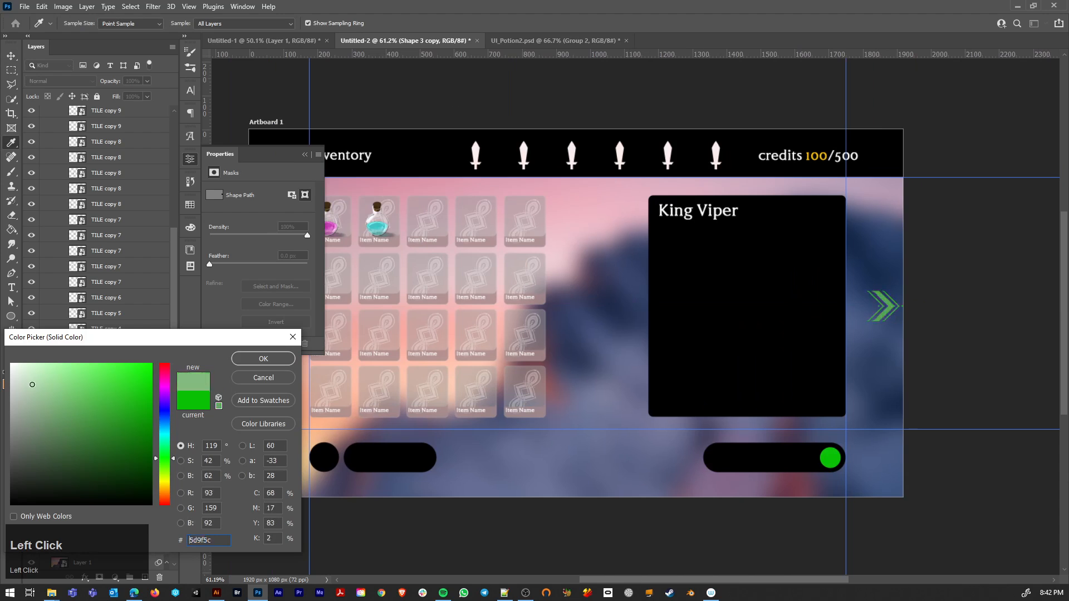
pyautogui.click(260, 362)
# Step: Fill the black pill shape below the item grid with mauve gray 7f6f77 sampled from the blurred background
pyautogui.scroll(-3, 706, 434)
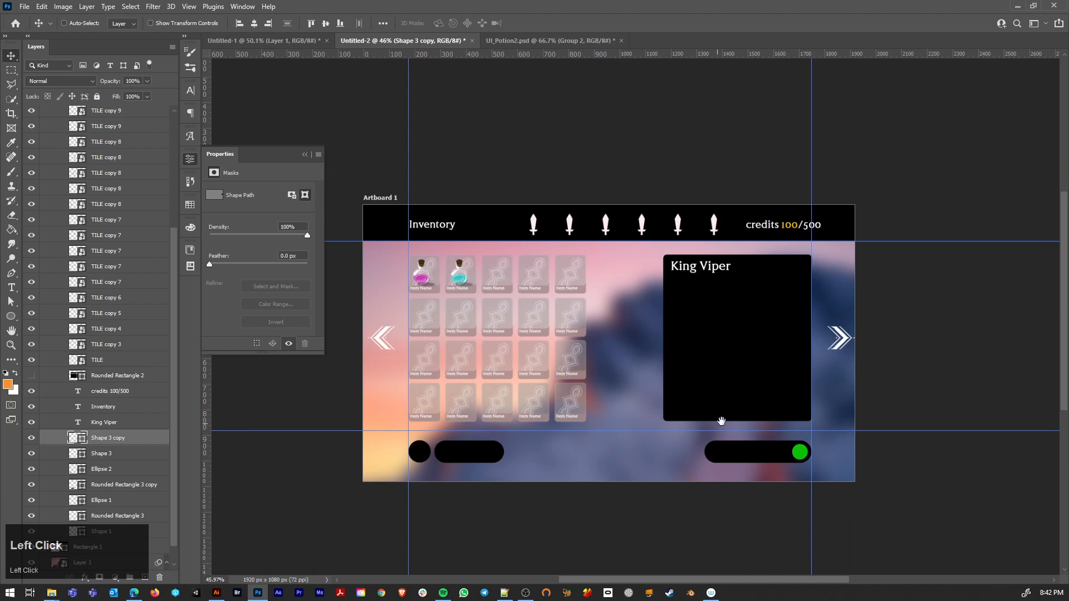
pyautogui.moveTo(721, 422); pyautogui.dragTo(802, 401)
pyautogui.keyDown('ctrl'); pyautogui.click(508, 436); pyautogui.keyUp('ctrl')
pyautogui.keyDown('ctrl'); pyautogui.keyDown('shift'); pyautogui.click(501, 431); pyautogui.keyUp('shift'); pyautogui.keyUp('ctrl')
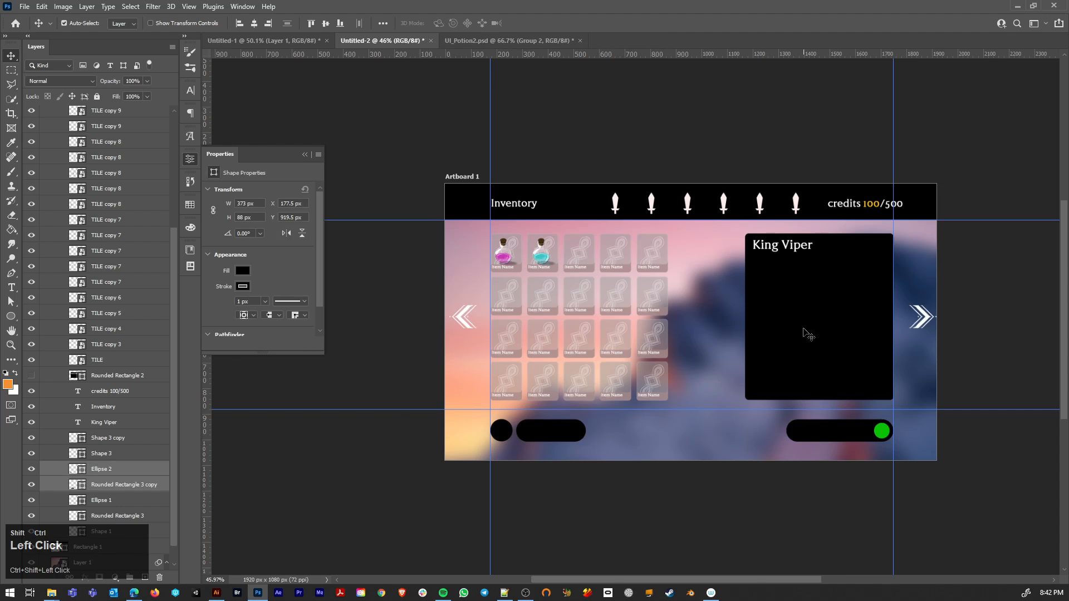
pyautogui.doubleClick(72, 488)
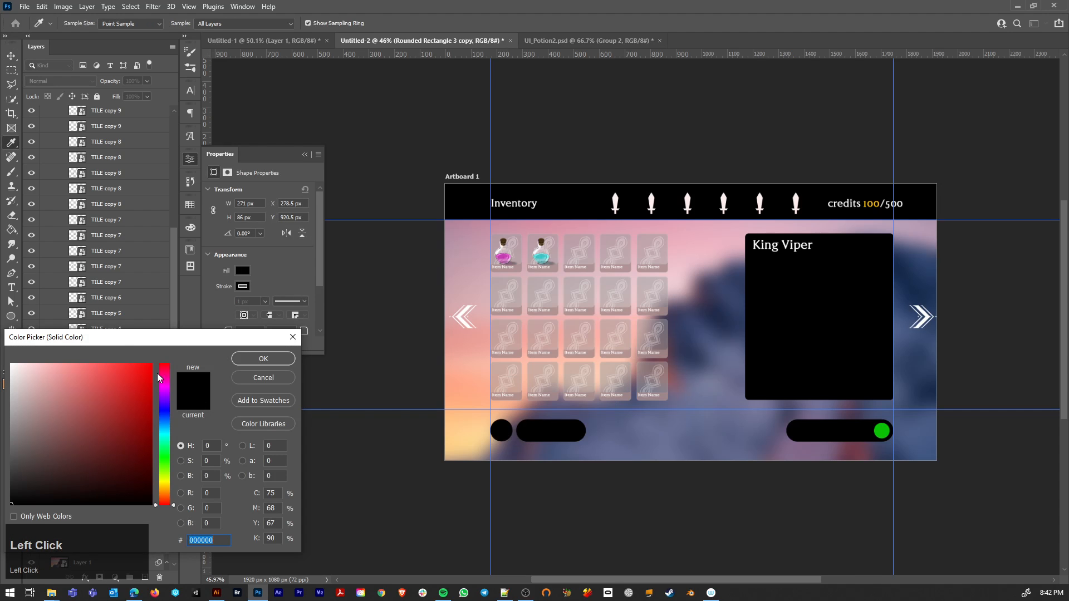
pyautogui.click(498, 447)
pyautogui.click(258, 360)
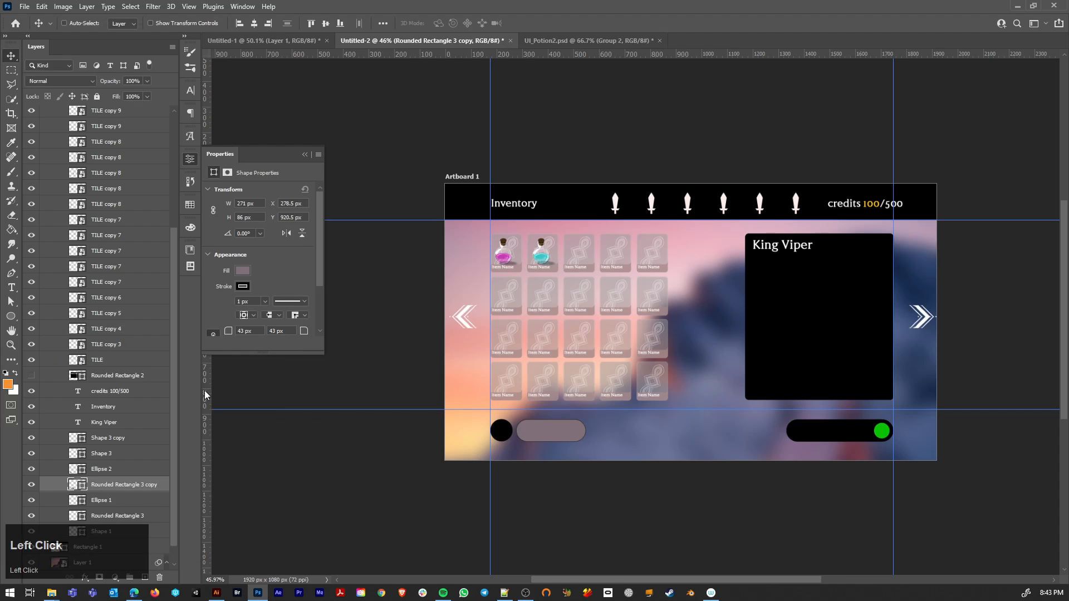
# Step: Copy the mauve gray pill's fill color code and select the black circle next to it
pyautogui.doubleClick(73, 488)
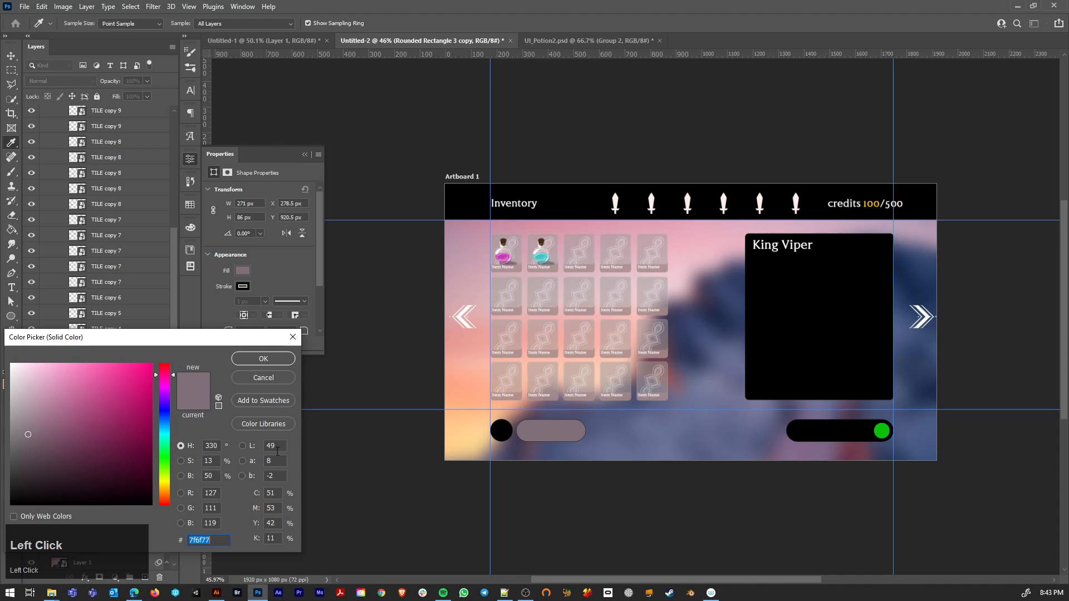
pyautogui.doubleClick(215, 540)
pyautogui.hotkey('ctrl', 'c')
pyautogui.click(263, 378)
pyautogui.keyDown('ctrl'); pyautogui.click(503, 431); pyautogui.keyUp('ctrl')
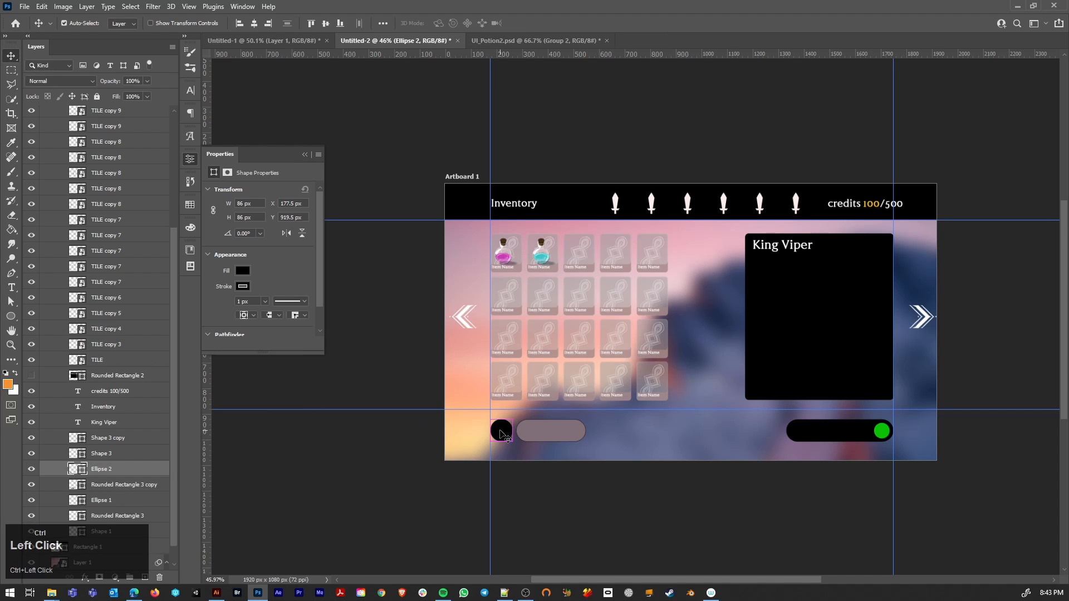
pyautogui.doubleClick(71, 473)
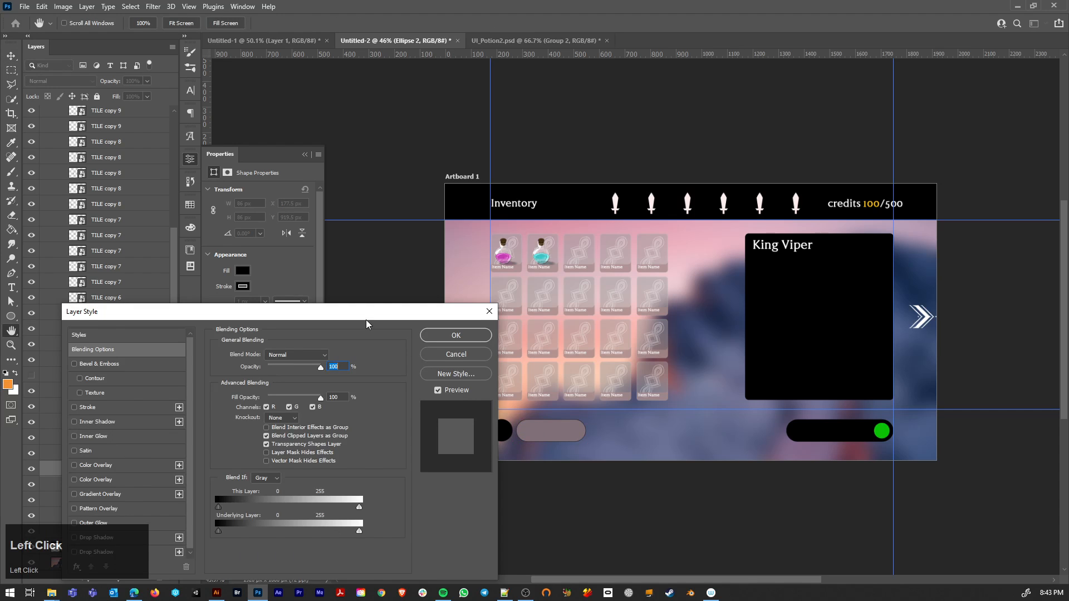
pyautogui.moveTo(367, 315); pyautogui.dragTo(420, 215)
pyautogui.click(490, 251)
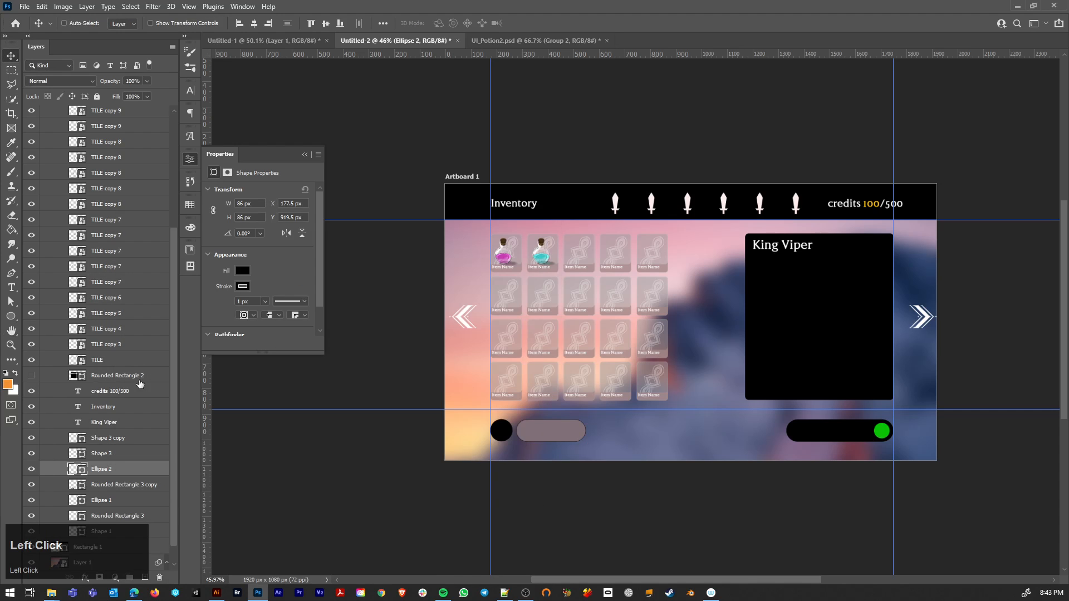
# Step: Set the fill of the black circle Ellipse 2 to the copied color 7f6f77
pyautogui.doubleClick(72, 470)
pyautogui.click(216, 541)
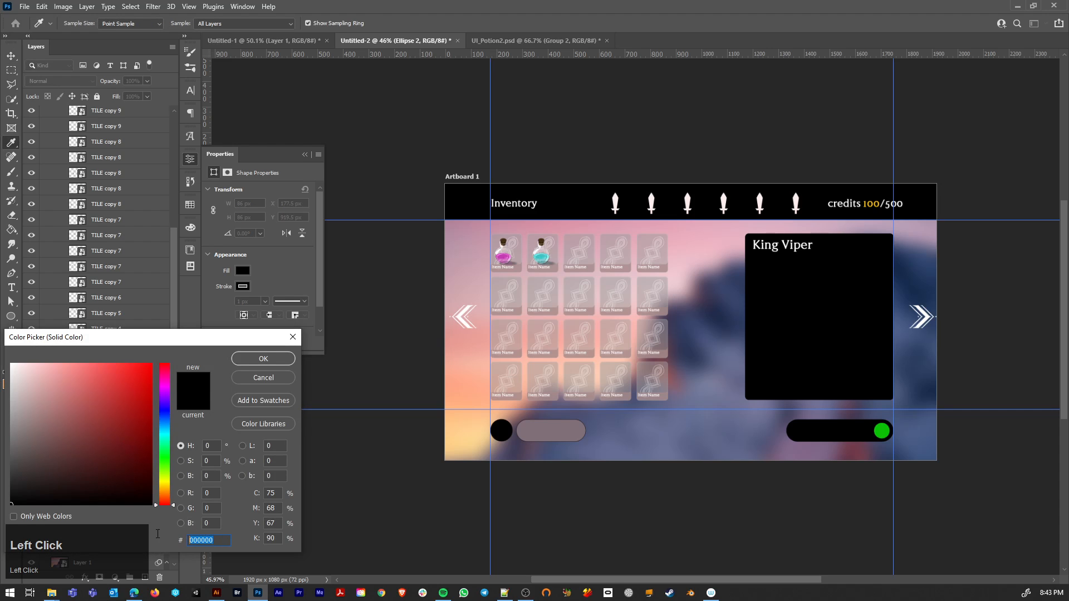
pyautogui.hotkey('ctrl', 'v')
pyautogui.click(264, 358)
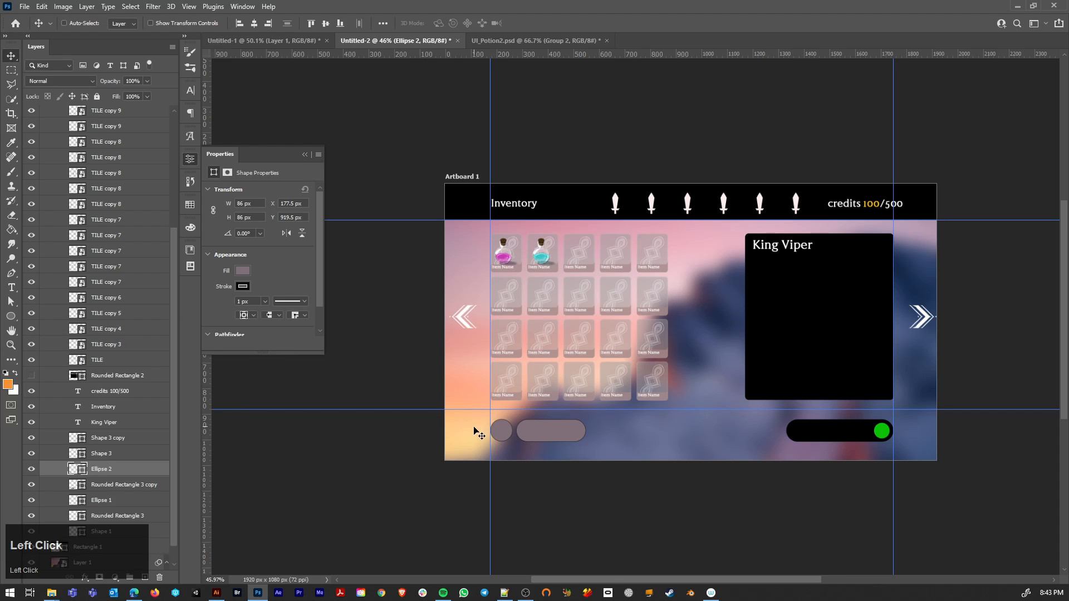
# Step: Select the mauve gray circle and pill shapes below the item grid together
pyautogui.keyDown('ctrl'); pyautogui.keyDown('shift'); pyautogui.click(523, 432); pyautogui.keyUp('shift'); pyautogui.keyUp('ctrl')
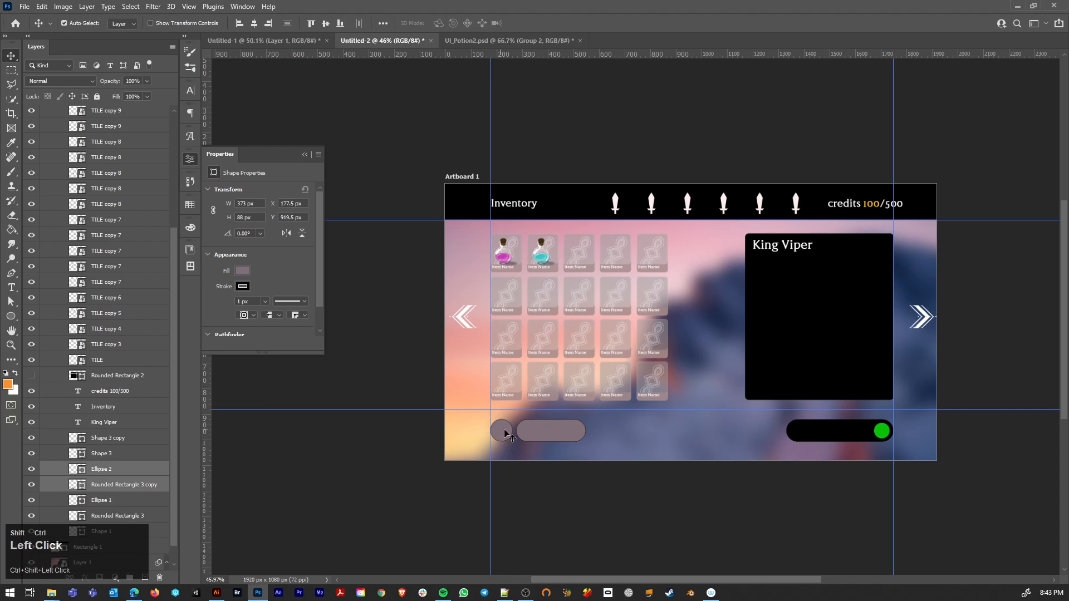
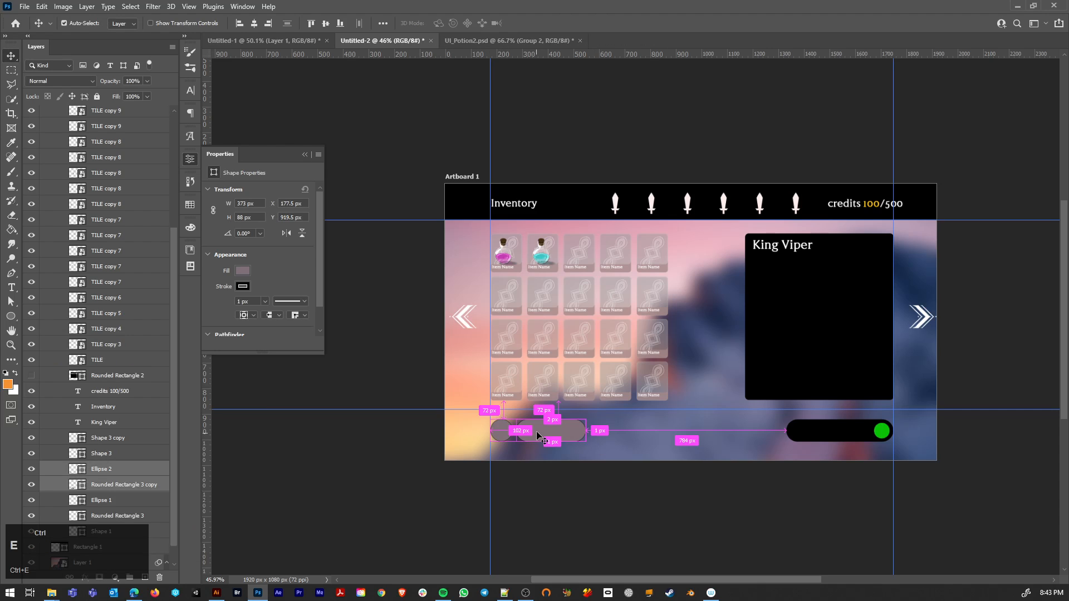
# Step: Merge the selected mauve gray circle and pill into one shape layer and remove its stroke
pyautogui.hotkey('ctrl', 'e')
pyautogui.press('p')
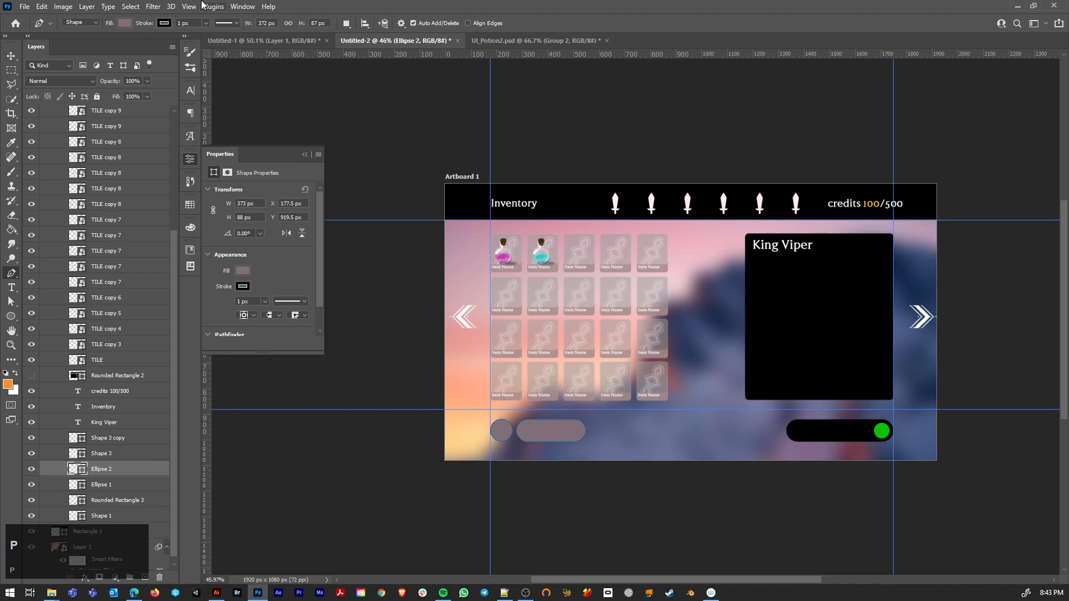
pyautogui.click(164, 23)
pyautogui.click(98, 45)
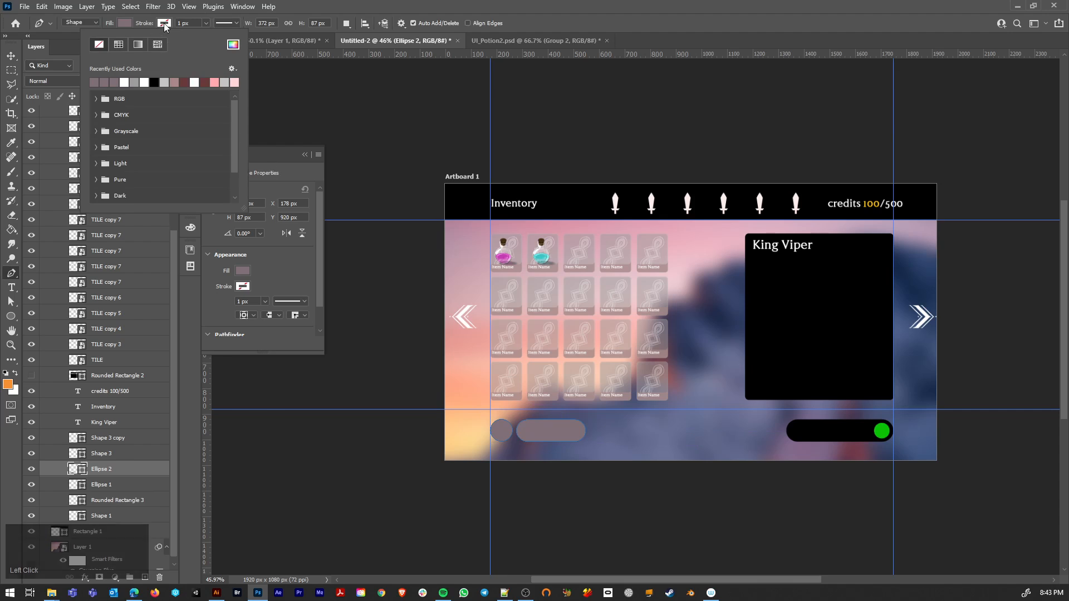
# Step: Fill the merged circle-and-pill shape with the neutral gray from the recently used colors
pyautogui.click(124, 23)
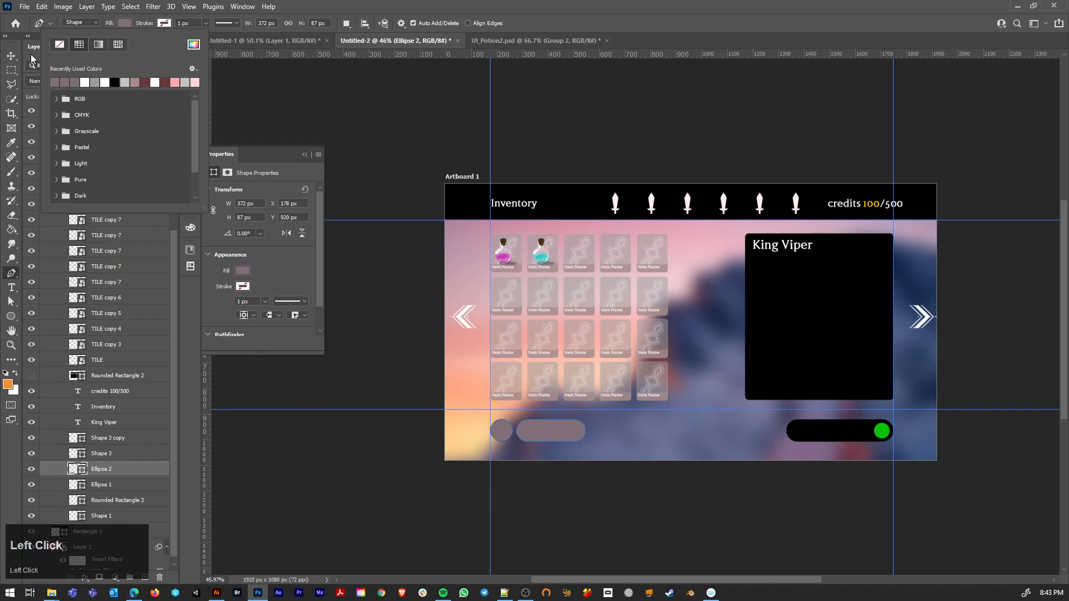
pyautogui.click(96, 82)
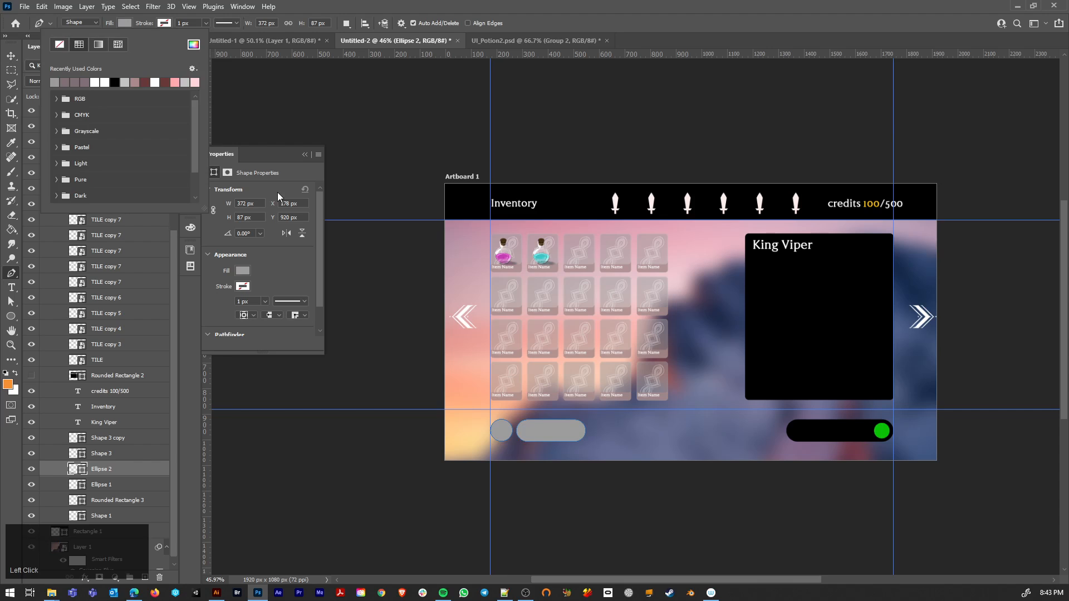
pyautogui.click(11, 57)
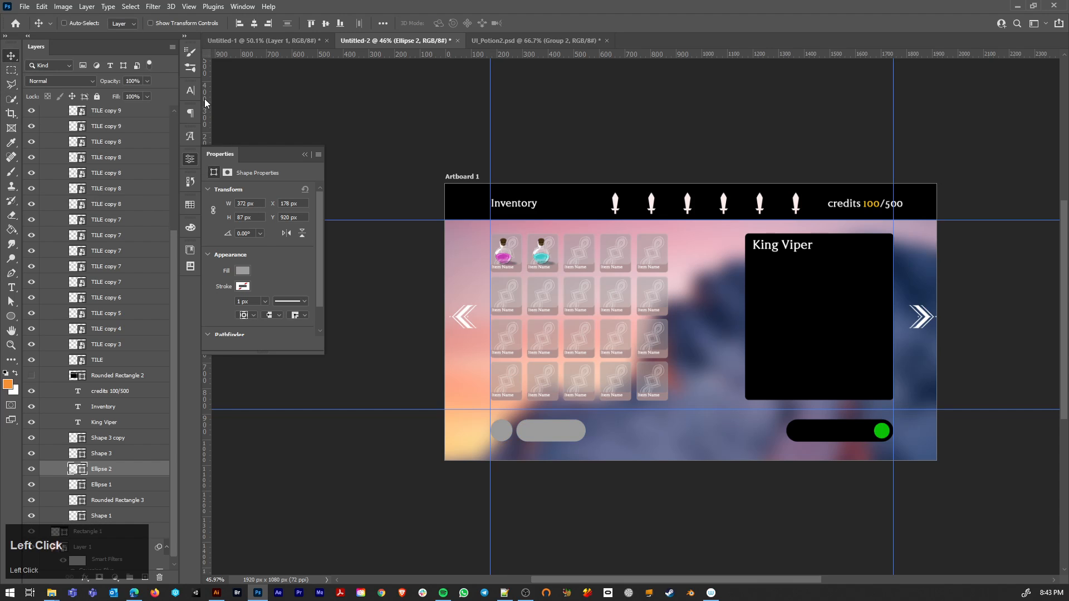
# Step: Lower the layer opacity of the merged circle-and-pill shape to 58%
pyautogui.click(147, 81)
pyautogui.moveTo(131, 92); pyautogui.dragTo(129, 92)
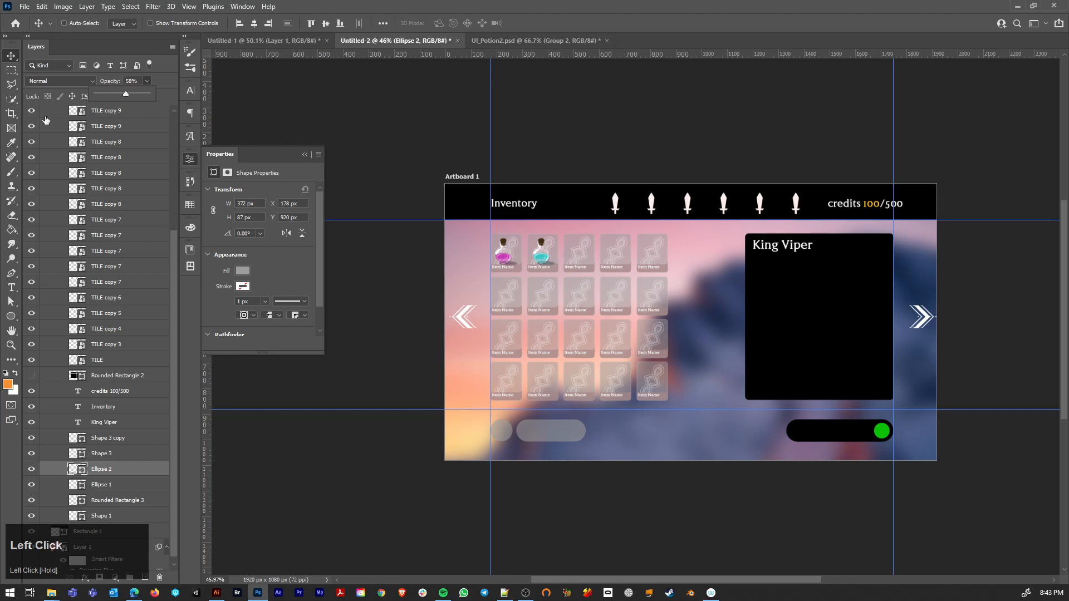
pyautogui.click(11, 54)
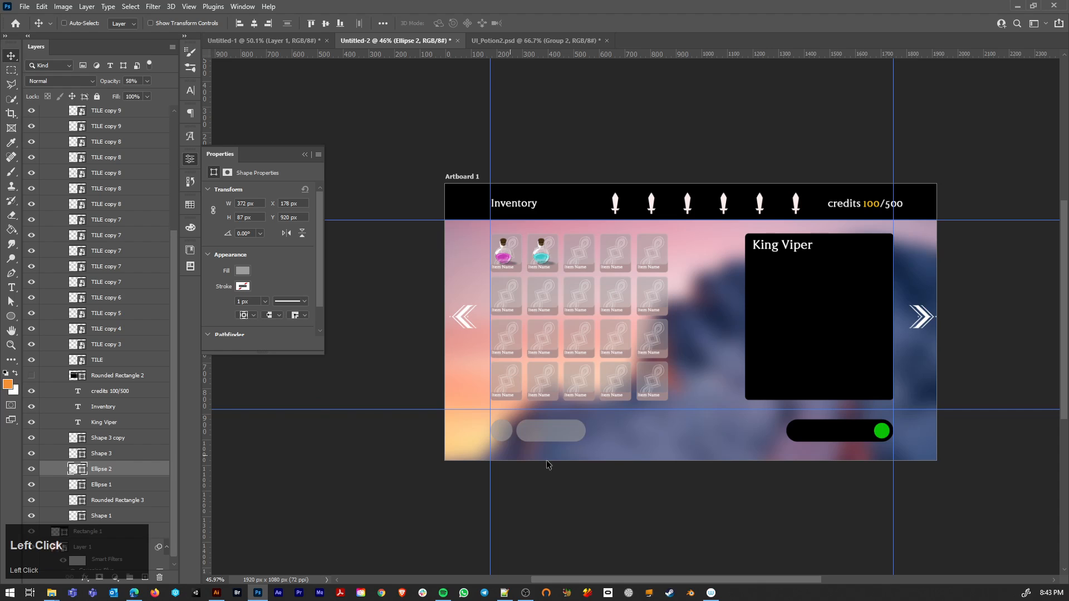
pyautogui.keyDown('ctrl'); pyautogui.click(553, 433); pyautogui.keyUp('ctrl')
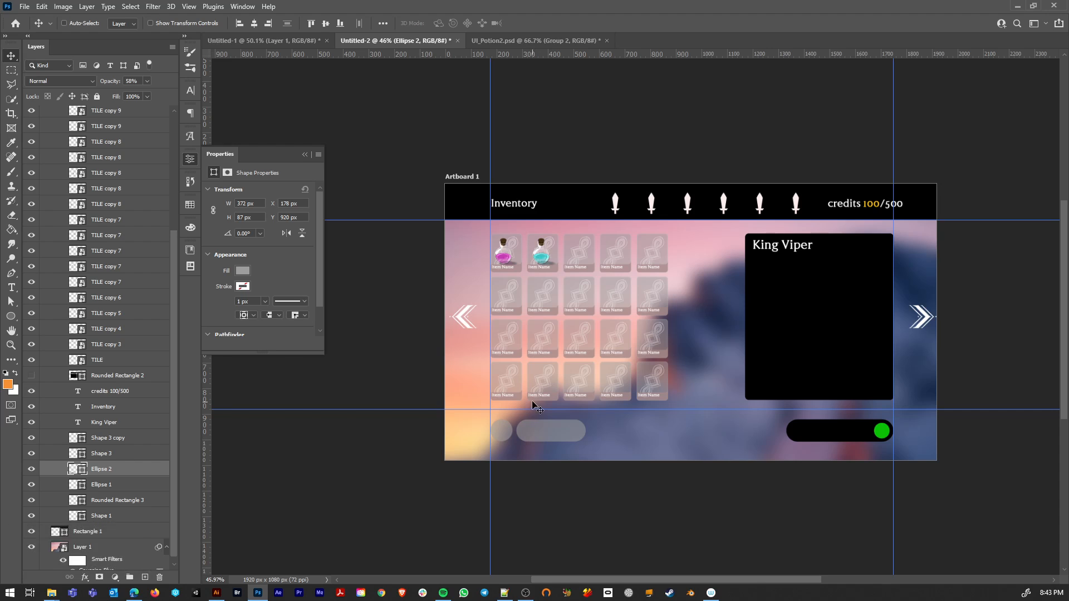
# Step: Open the contents of a bottom-row TILE smart object and copy the layer style of its ornament layer Shape 4
pyautogui.keyDown('ctrl'); pyautogui.click(527, 386); pyautogui.keyUp('ctrl')
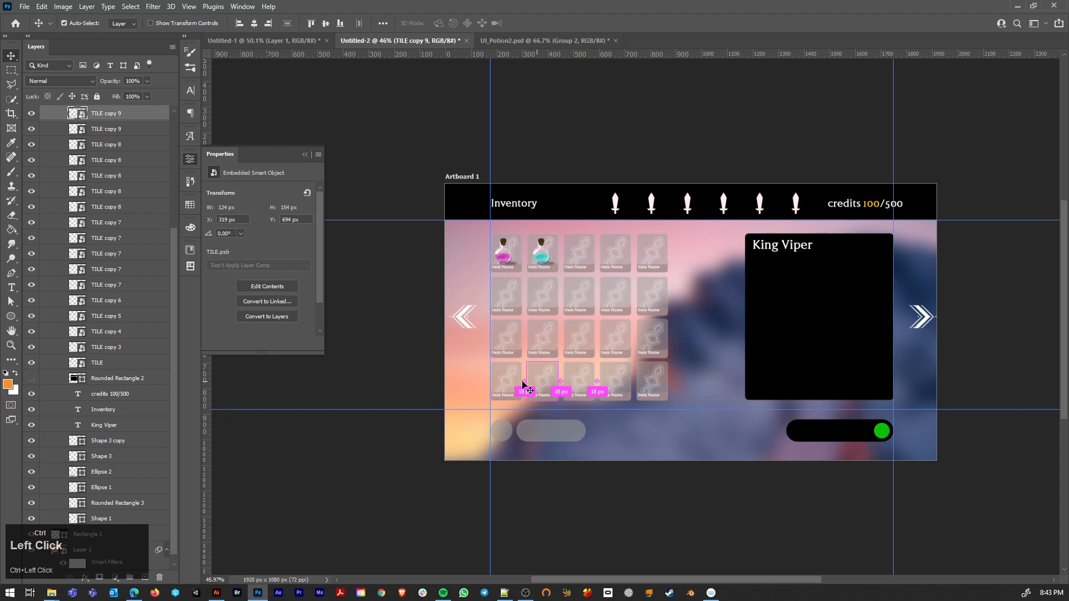
pyautogui.doubleClick(76, 113)
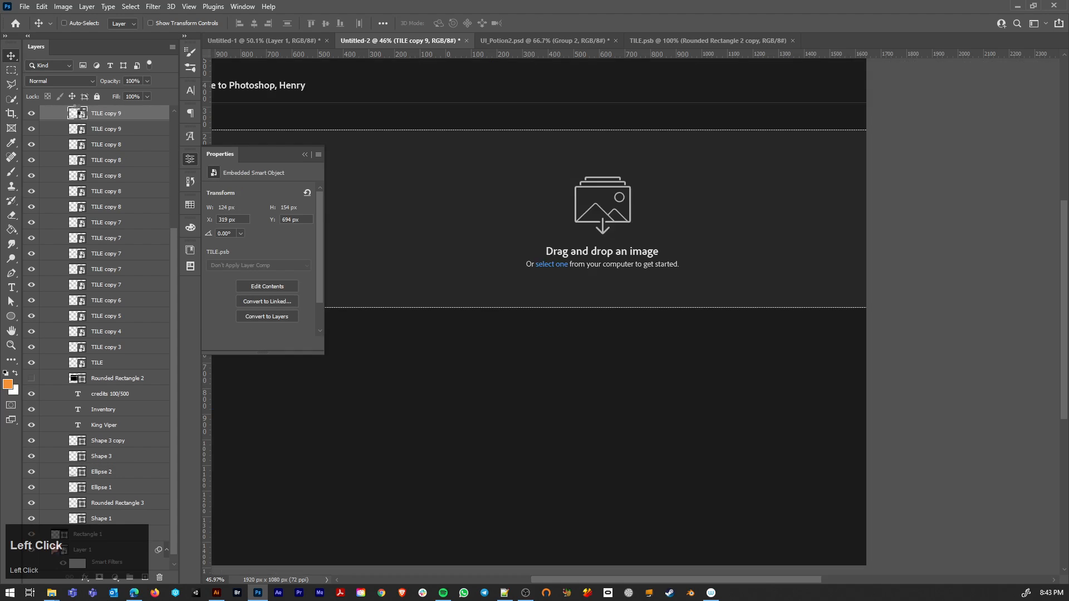
pyautogui.scroll(2, 628, 317)
pyautogui.scroll(3, 627, 322)
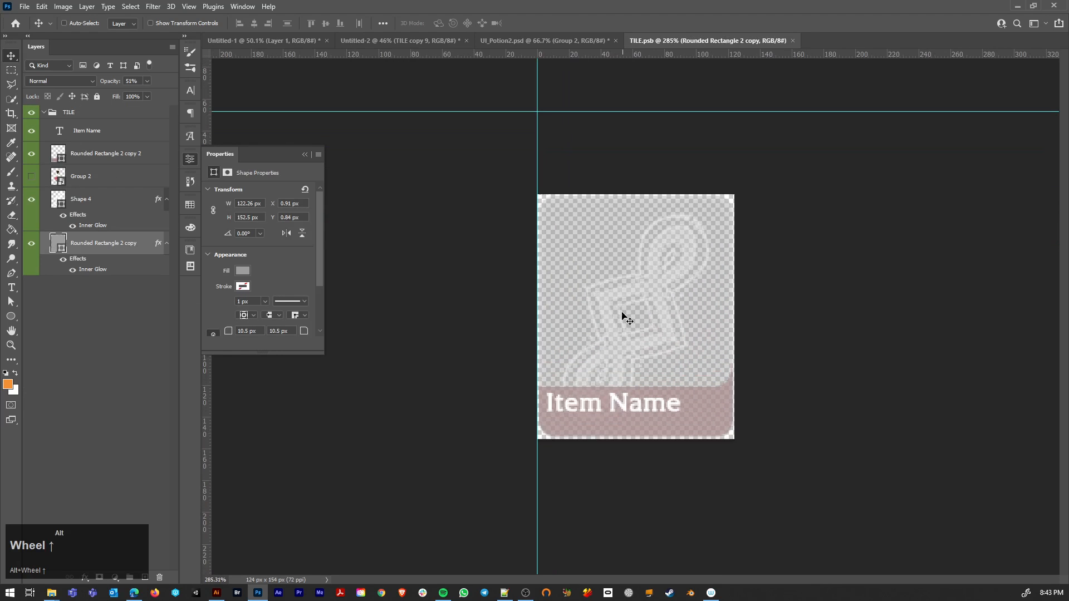
pyautogui.keyDown('ctrl'); pyautogui.click(615, 315); pyautogui.keyUp('ctrl')
pyautogui.rightClick(96, 196)
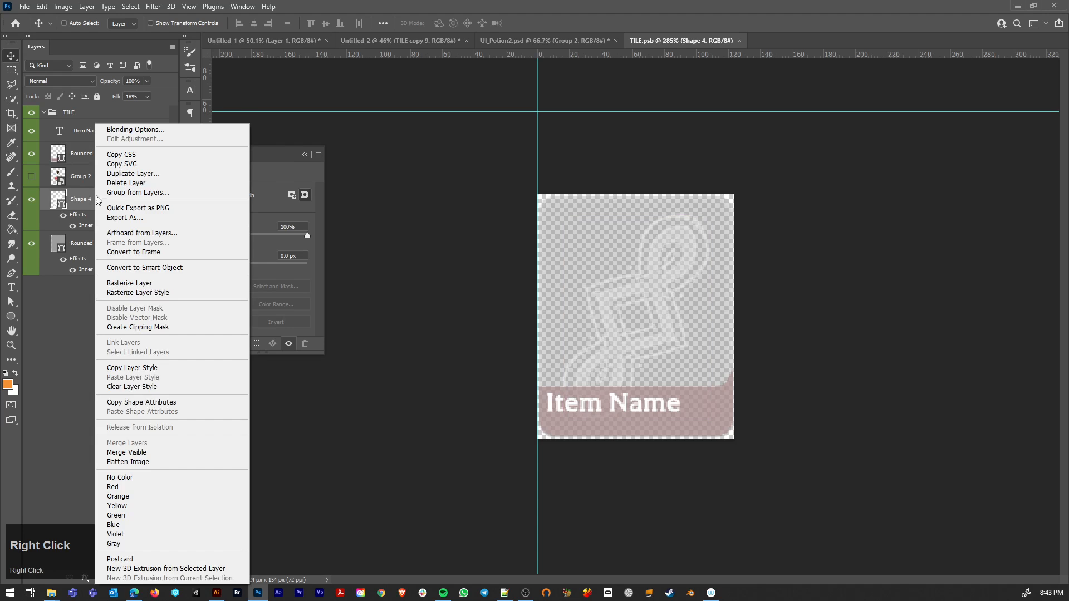
pyautogui.click(129, 368)
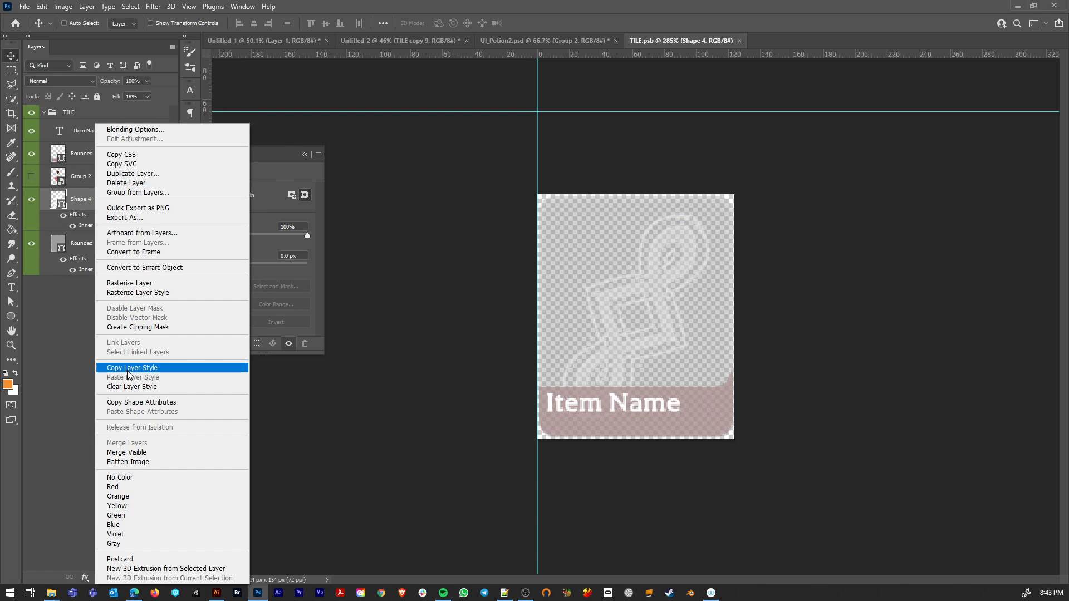
# Step: Return to the Untitled-2 document and paste the copied layer style onto the merged circle-and-pill layer Ellipse 2
pyautogui.click(438, 41)
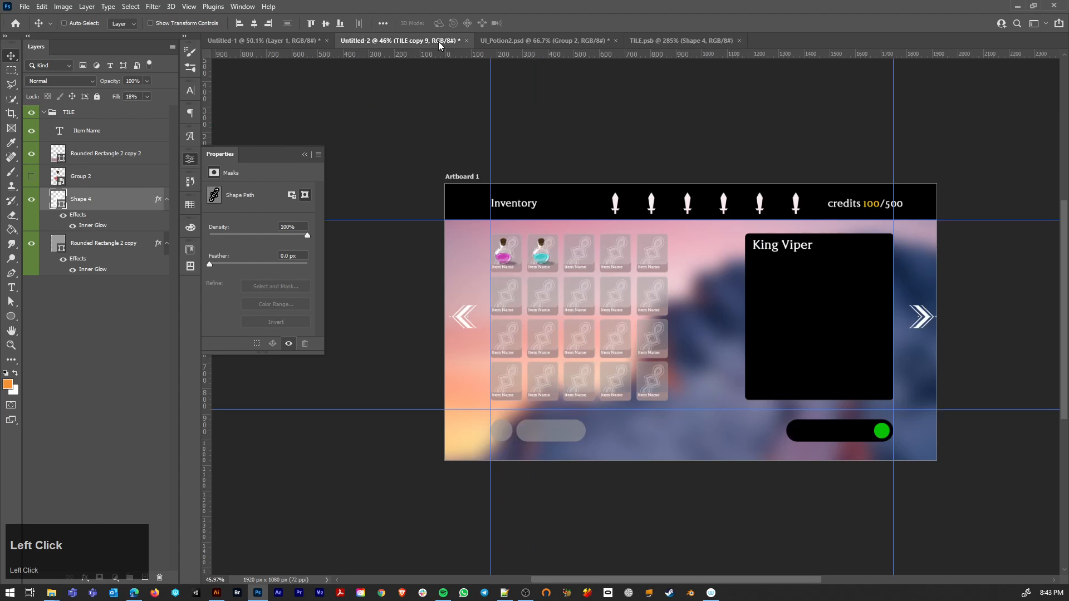
pyautogui.scroll(3, 503, 407)
pyautogui.keyDown('ctrl'); pyautogui.click(593, 469); pyautogui.keyUp('ctrl')
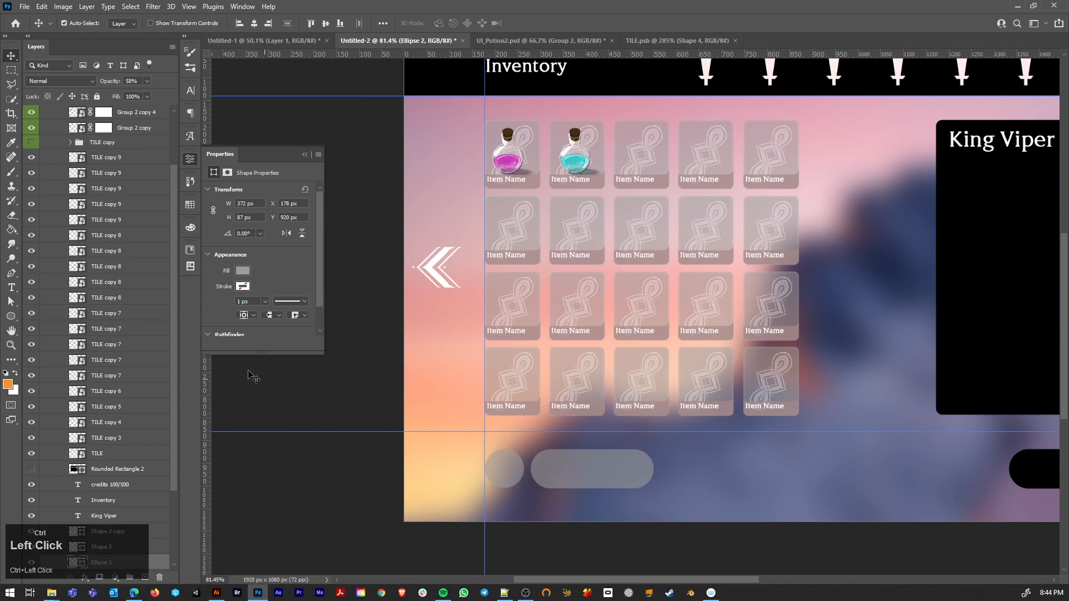
pyautogui.scroll(-2, 139, 515)
pyautogui.rightClick(140, 488)
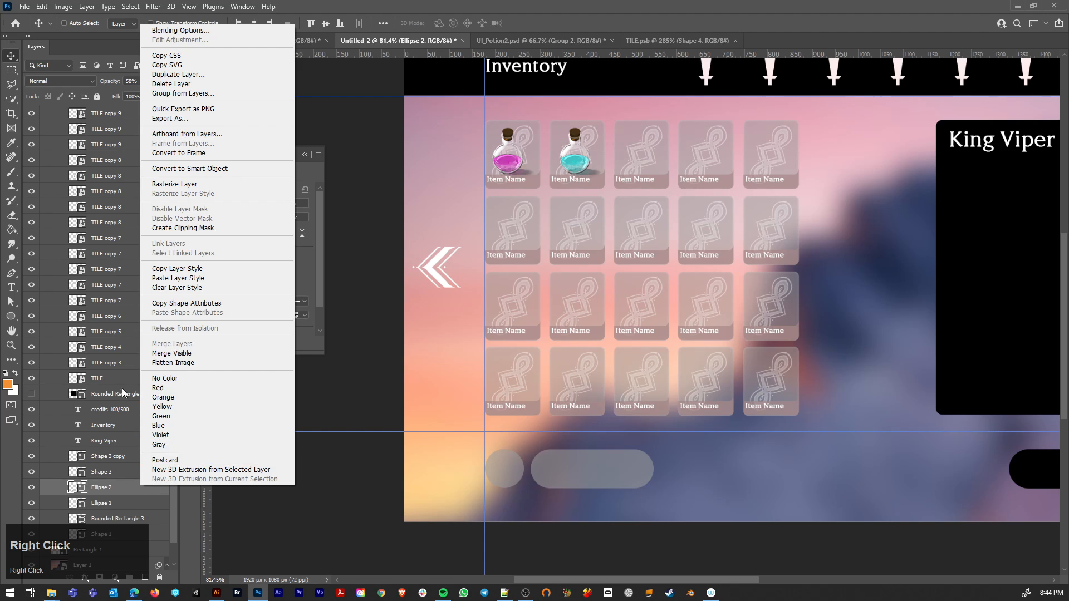
pyautogui.click(193, 279)
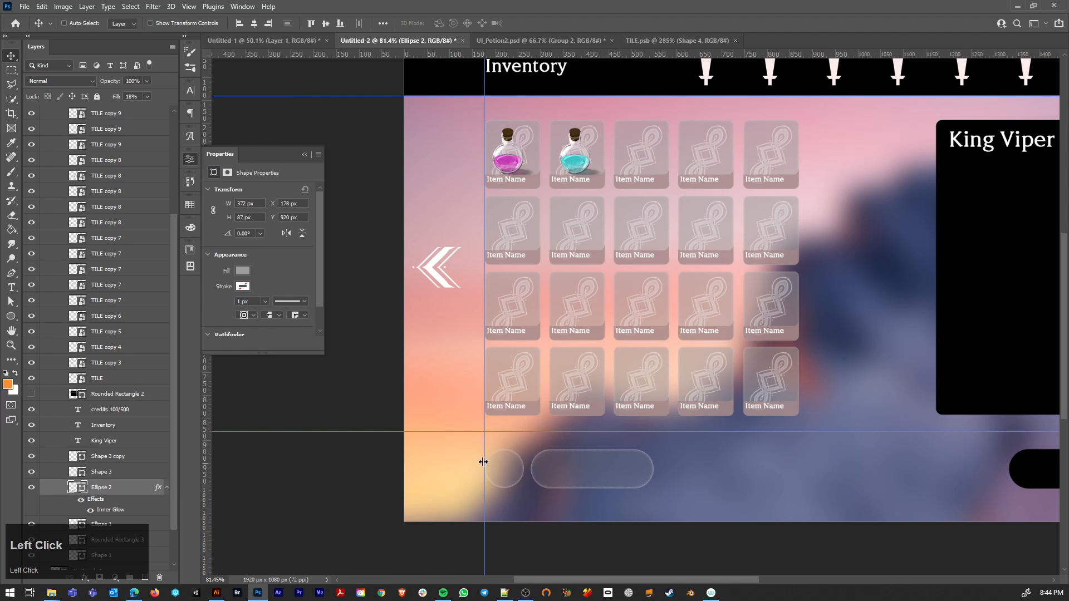
# Step: Raise the fill opacity of the Ellipse 2 layer to 55%
pyautogui.keyDown('alt'); pyautogui.scroll(-5, 582, 467); pyautogui.keyUp('alt')
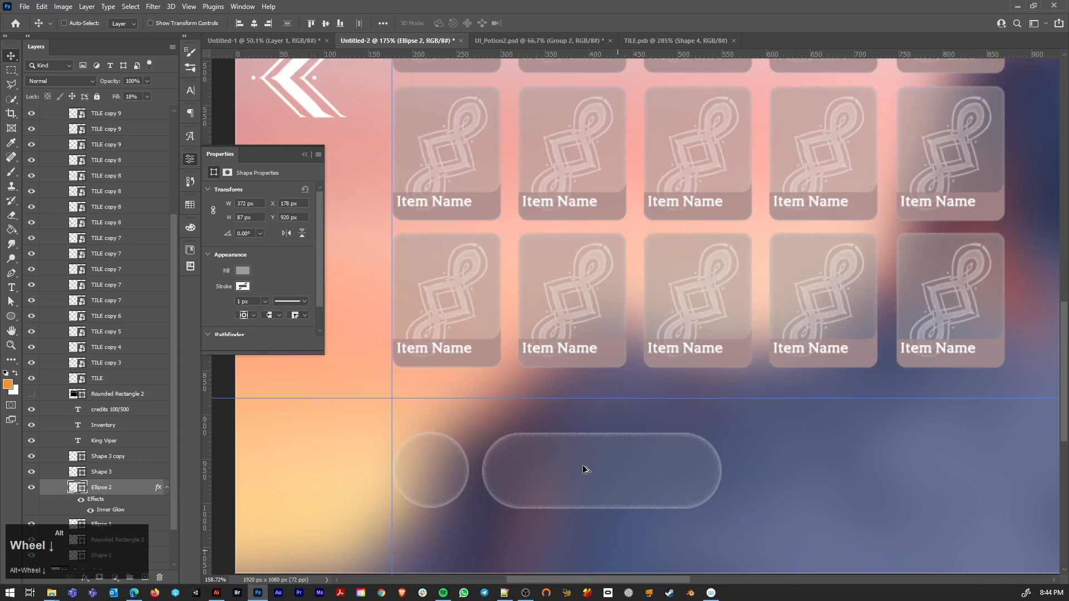
pyautogui.click(147, 97)
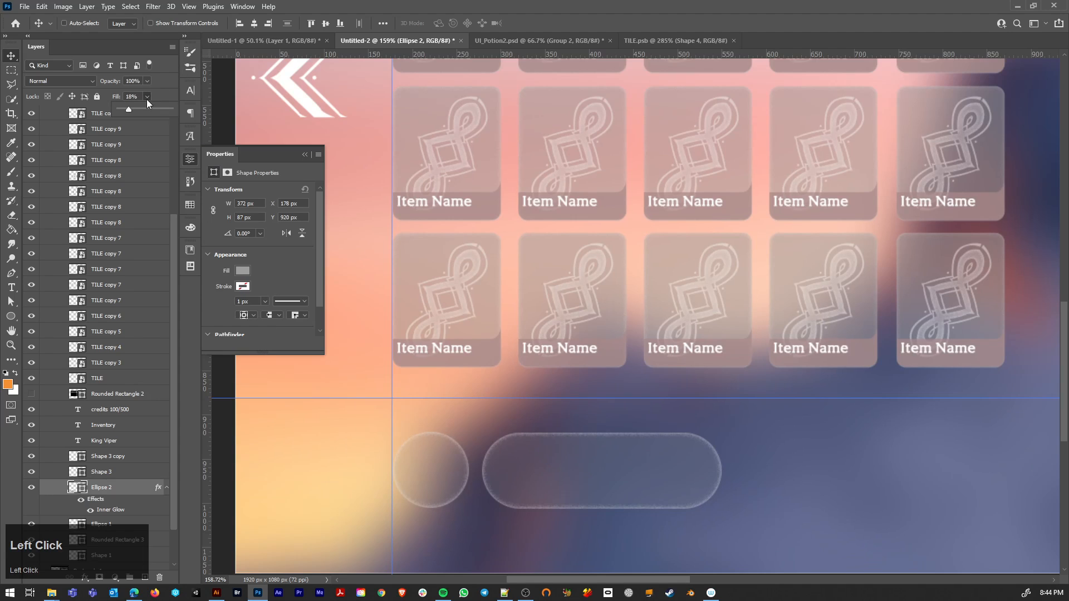
pyautogui.moveTo(141, 109); pyautogui.dragTo(149, 108)
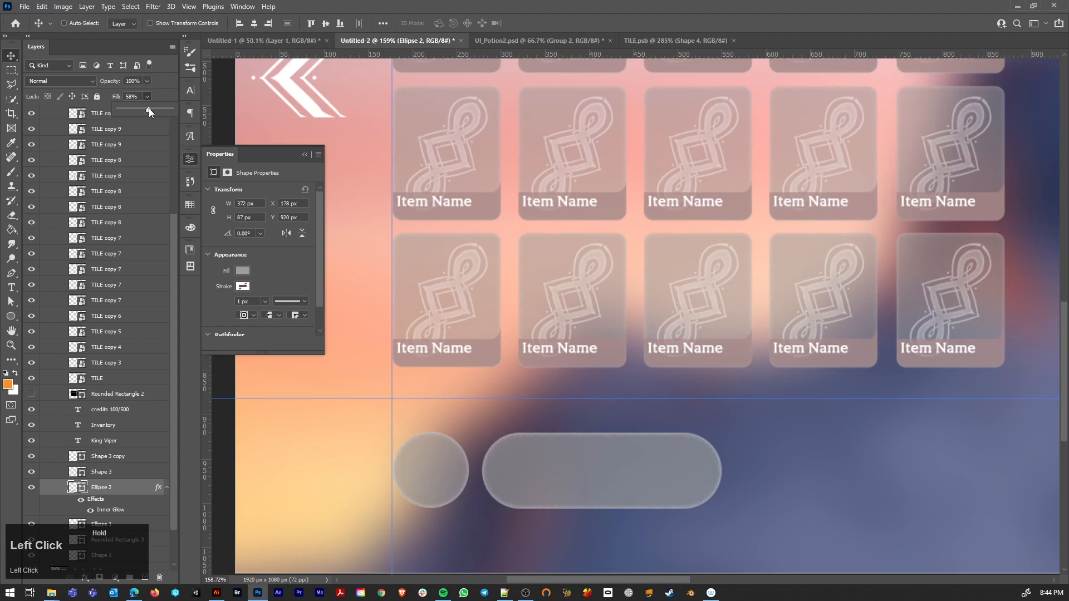
# Step: Set the Inner Glow noise of the Ellipse 2 layer to 0% to smooth its edge
pyautogui.keyDown('alt'); pyautogui.scroll(3, 676, 511); pyautogui.keyUp('alt')
pyautogui.keyDown('alt'); pyautogui.scroll(2, 675, 509); pyautogui.keyUp('alt')
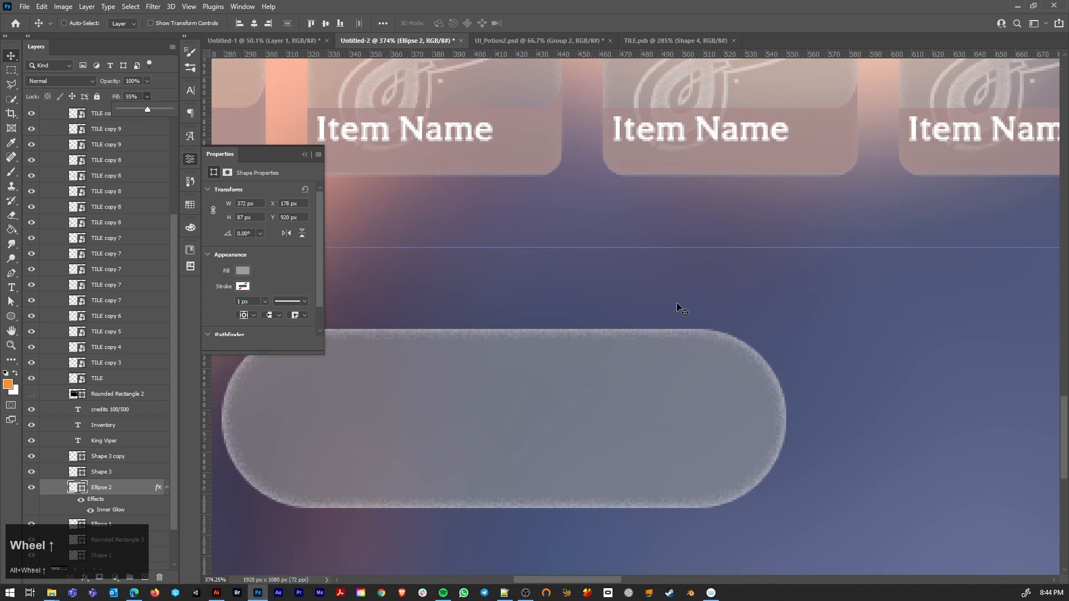
pyautogui.doubleClick(129, 488)
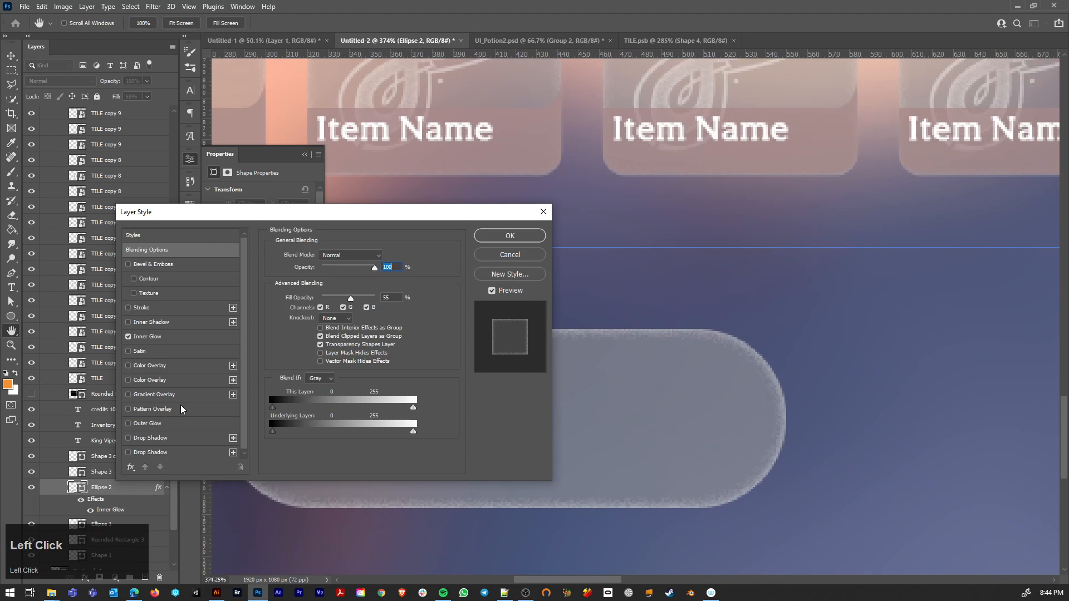
pyautogui.click(165, 338)
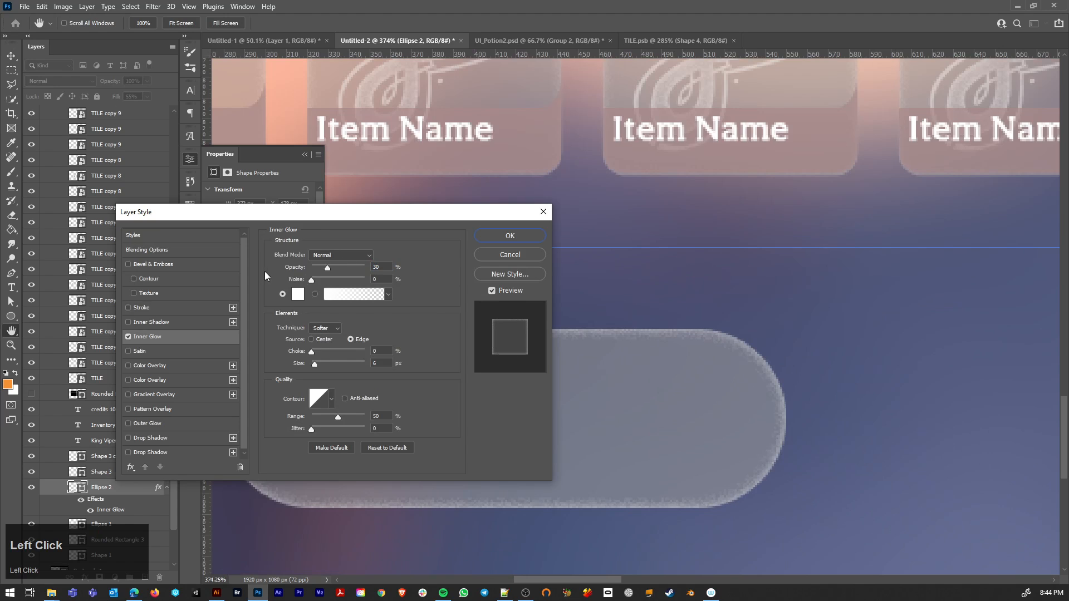
pyautogui.moveTo(265, 271); pyautogui.dragTo(259, 271)
pyautogui.click(510, 239)
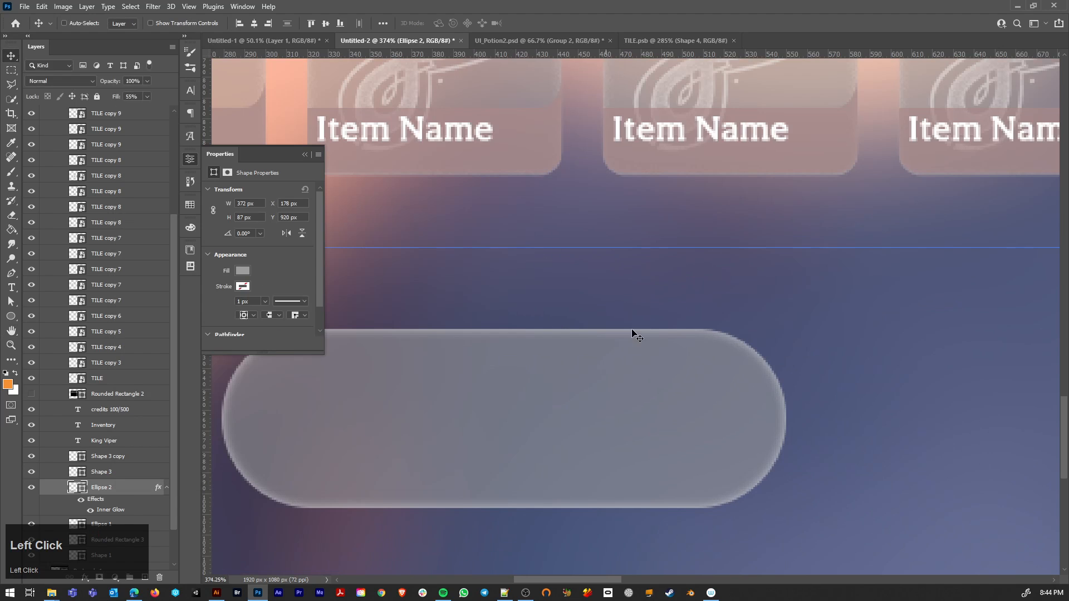
# Step: Copy the effects of Ellipse 2 onto the black pill Rounded Rectangle 3 below the King Viper panel
pyautogui.scroll(-6, 699, 449)
pyautogui.scroll(-4, 549, 464)
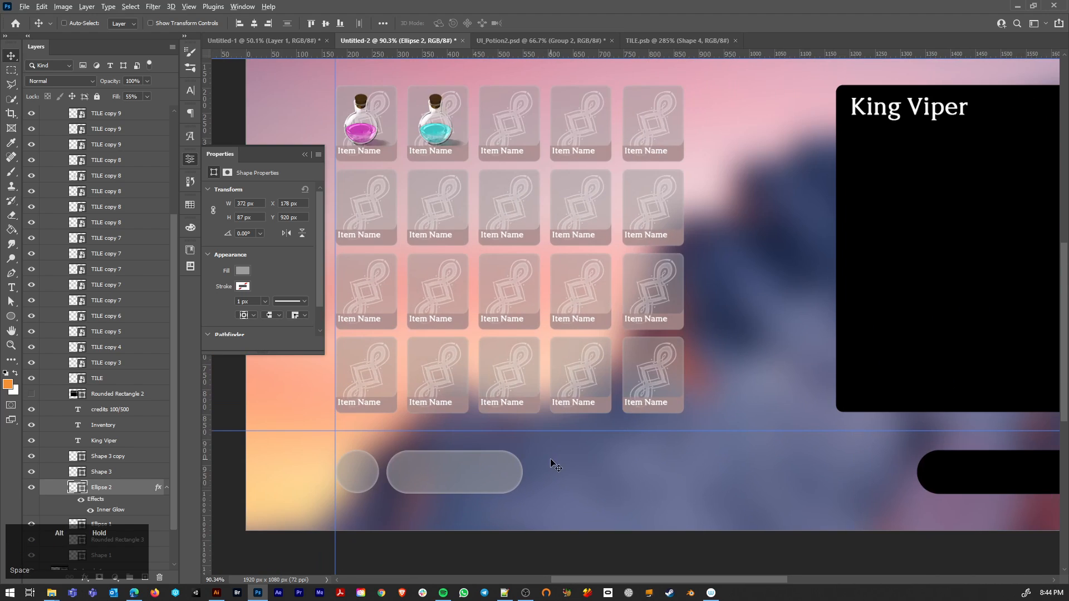
pyautogui.scroll(5, 596, 484)
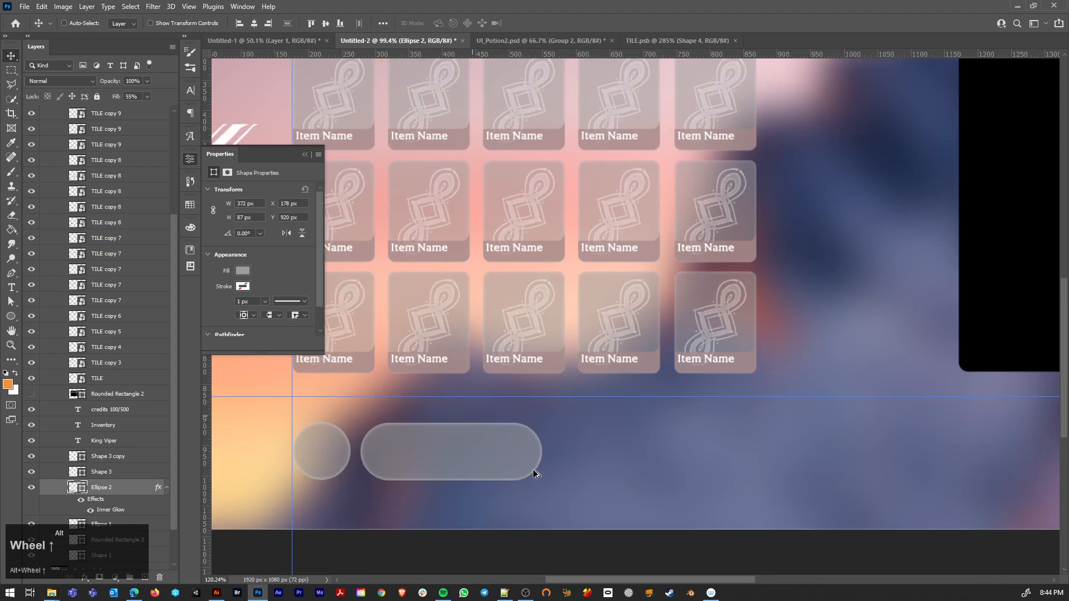
pyautogui.scroll(-5, 511, 470)
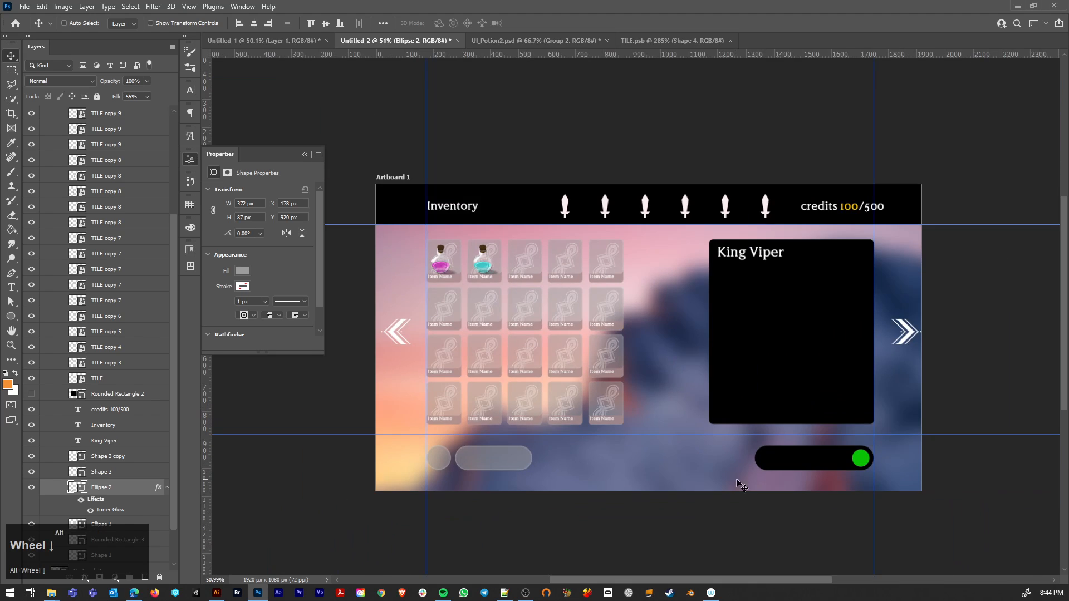
pyautogui.keyDown('ctrl'); pyautogui.click(777, 460); pyautogui.keyUp('ctrl')
pyautogui.scroll(-3, 123, 480)
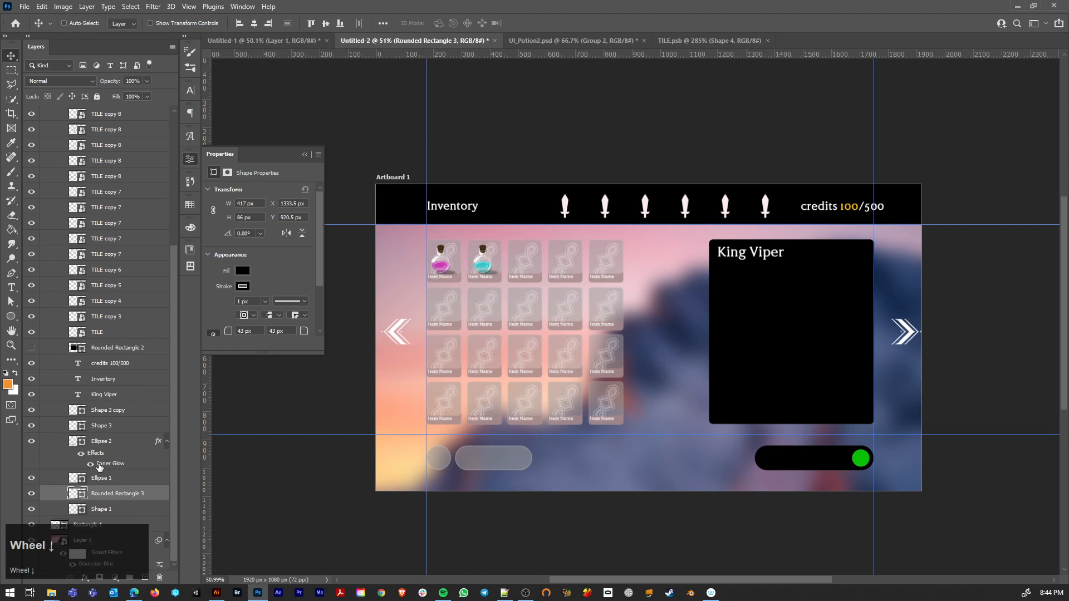
pyautogui.moveTo(95, 453); pyautogui.dragTo(103, 500)
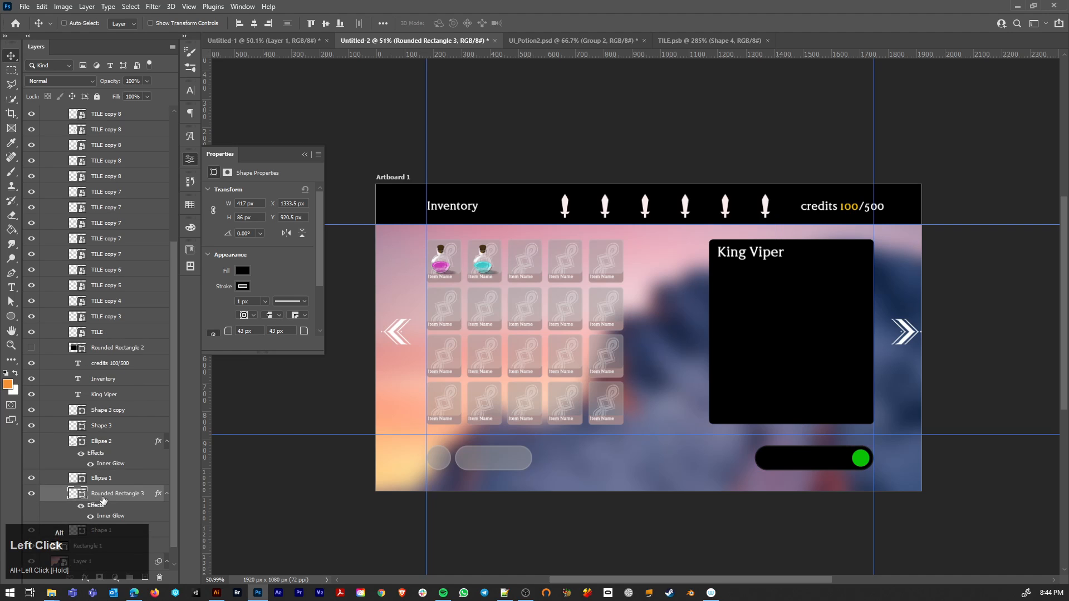
# Step: Copy the shape attributes of Ellipse 2 and paste them onto the black pill Rounded Rectangle 3
pyautogui.click(109, 446)
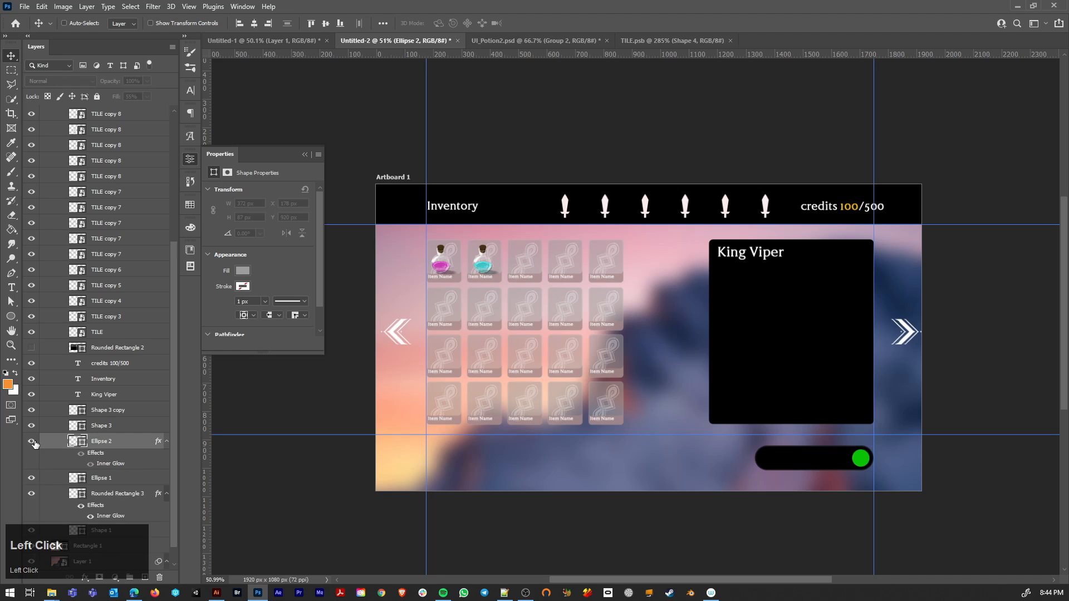
pyautogui.rightClick(125, 446)
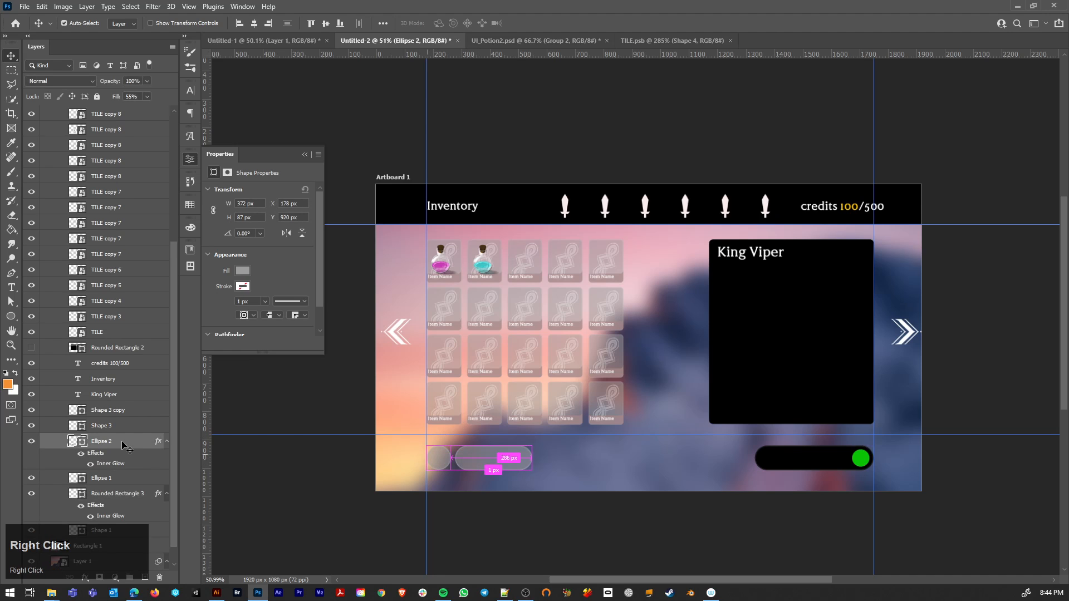
pyautogui.click(169, 402)
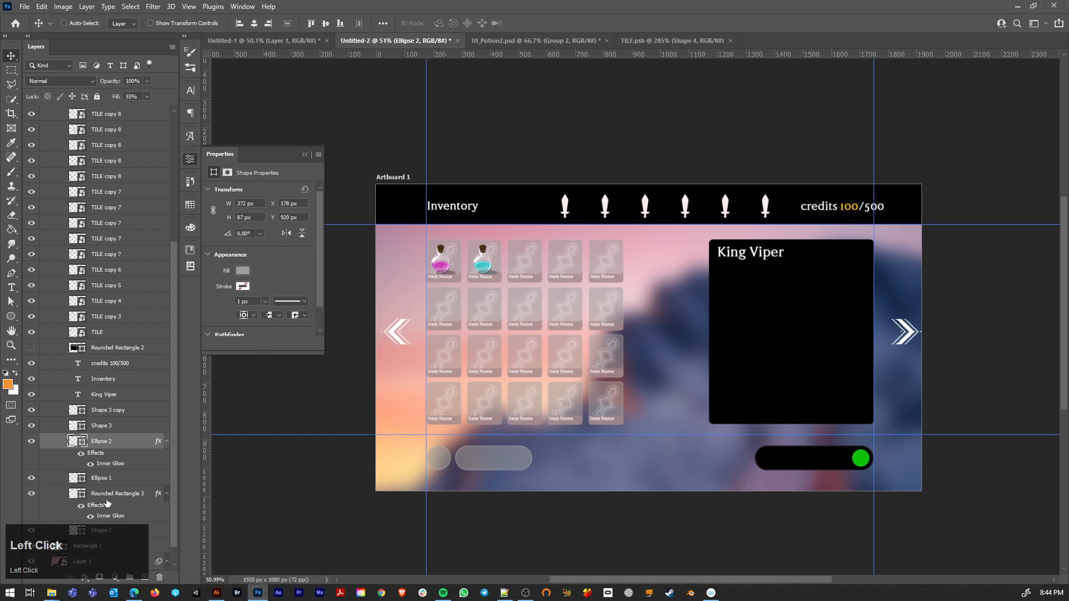
pyautogui.click(114, 495)
pyautogui.rightClick(115, 495)
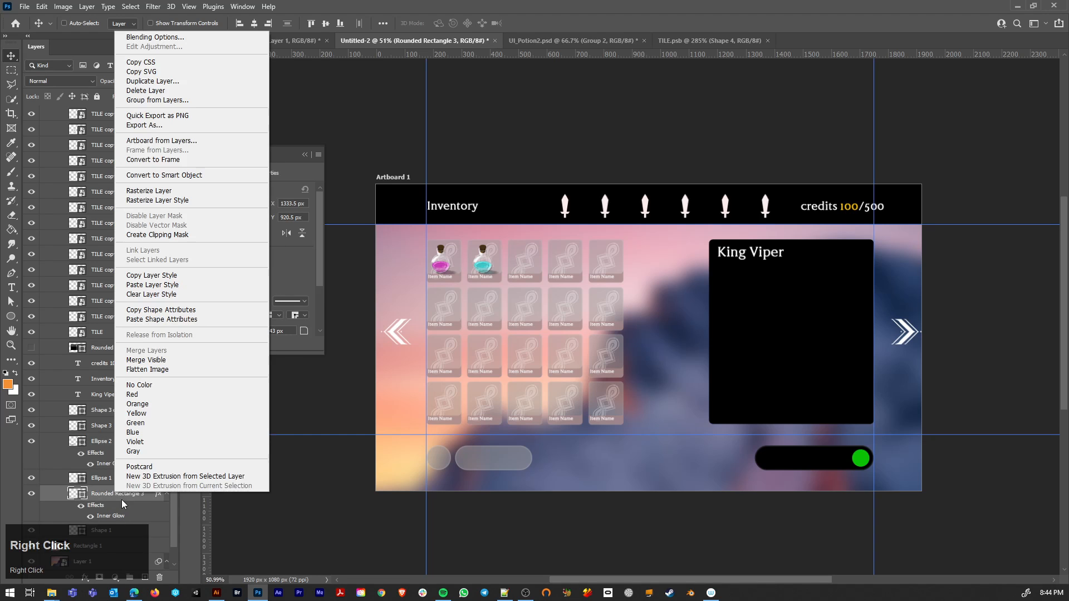
pyautogui.click(156, 323)
# Step: Paste the copied shape attributes onto the green toggle circle Ellipse 1 and copy the Inner Glow from Rounded Rectangle 3 onto it
pyautogui.scroll(5, 830, 469)
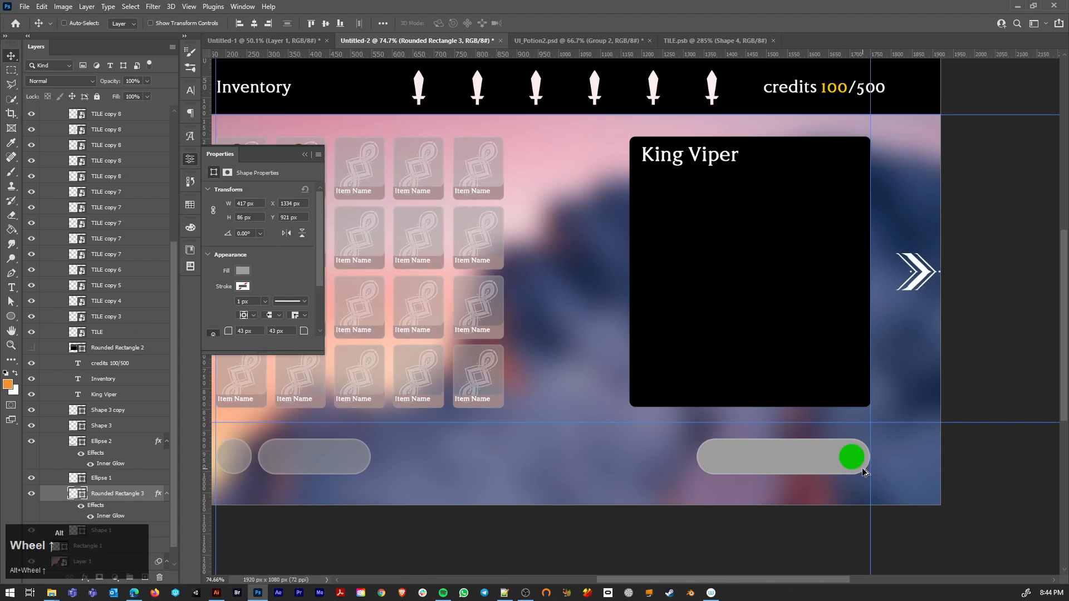
pyautogui.keyDown('ctrl'); pyautogui.click(845, 449); pyautogui.keyUp('ctrl')
pyautogui.rightClick(106, 478)
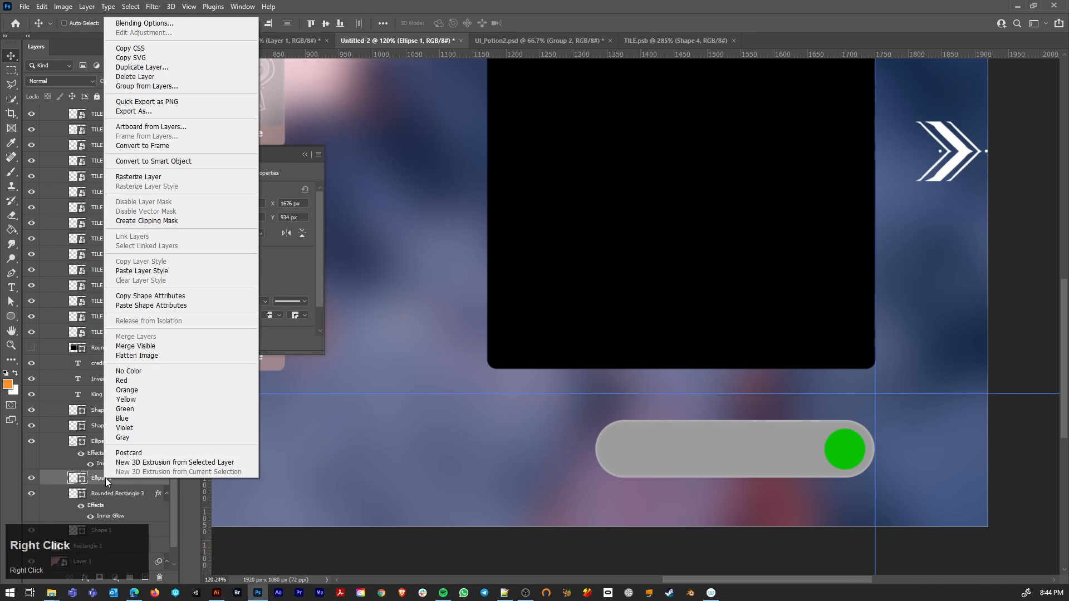
pyautogui.click(159, 303)
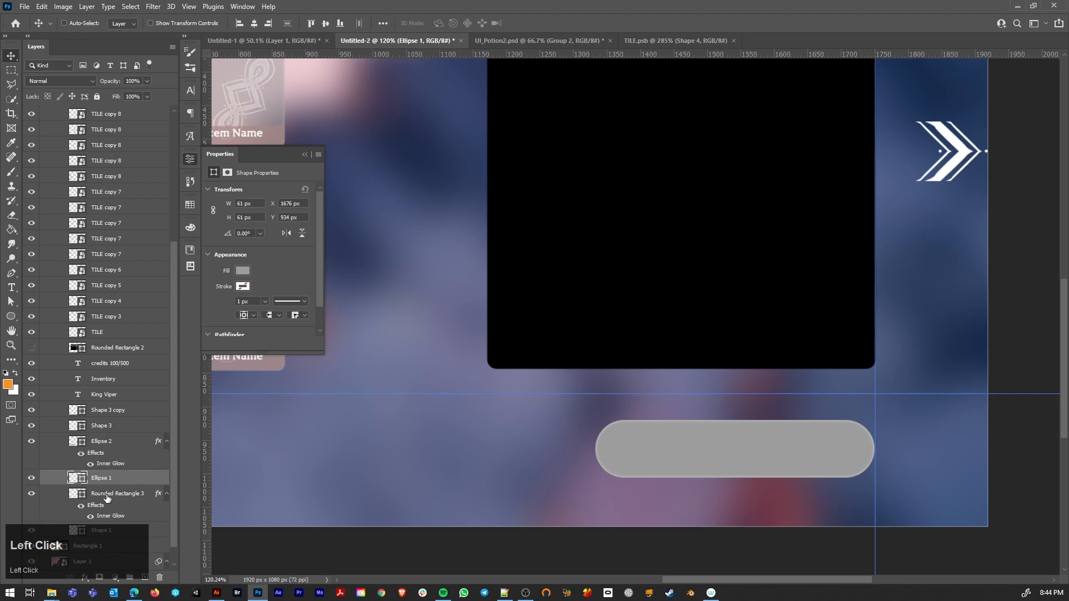
pyautogui.moveTo(96, 506); pyautogui.dragTo(99, 486)
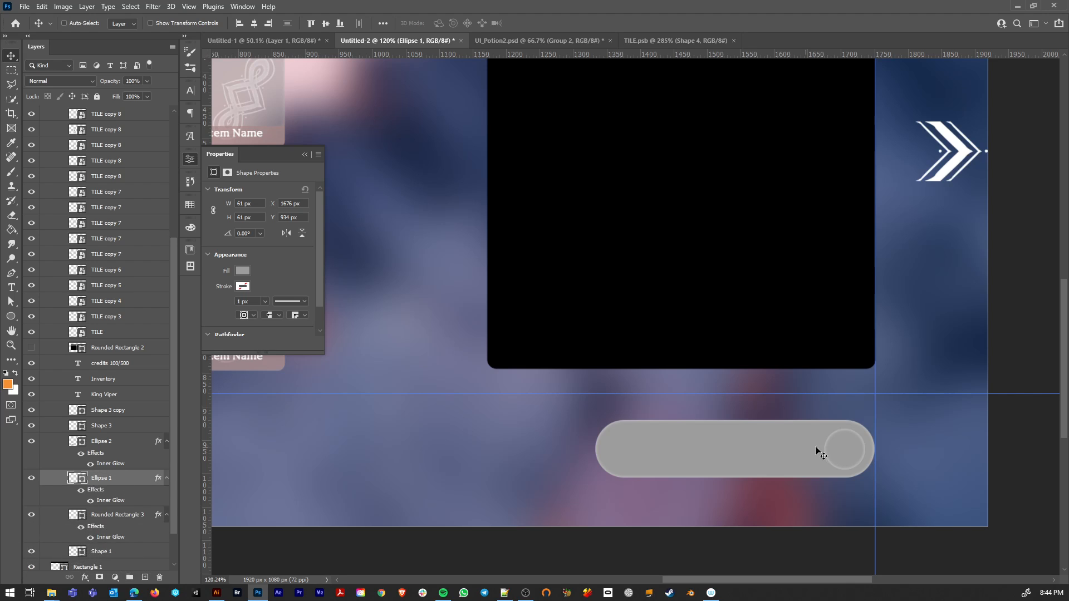
pyautogui.rightClick(138, 480)
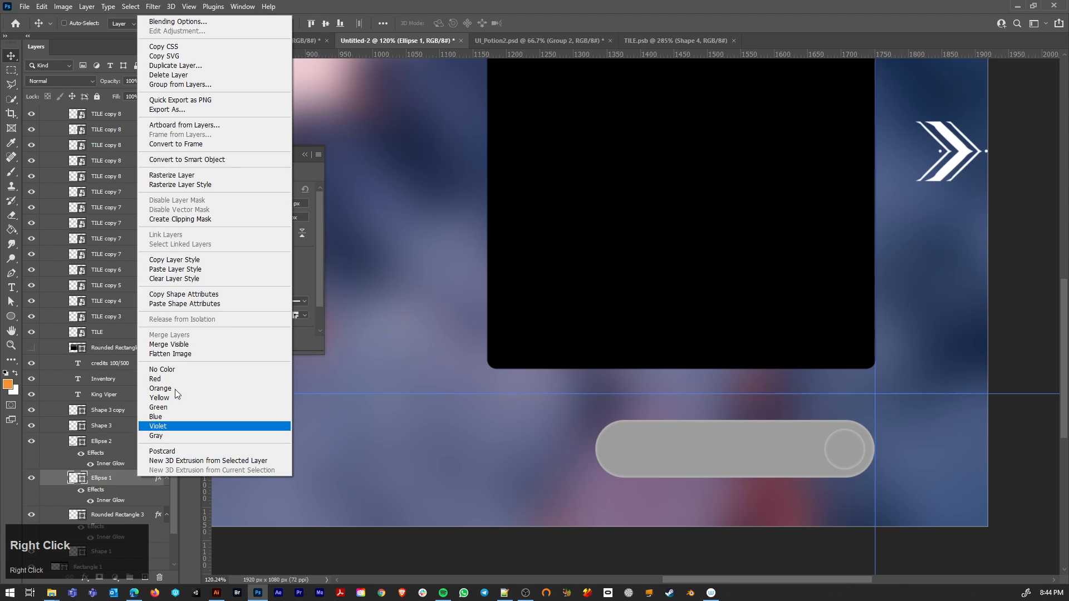
pyautogui.click(105, 477)
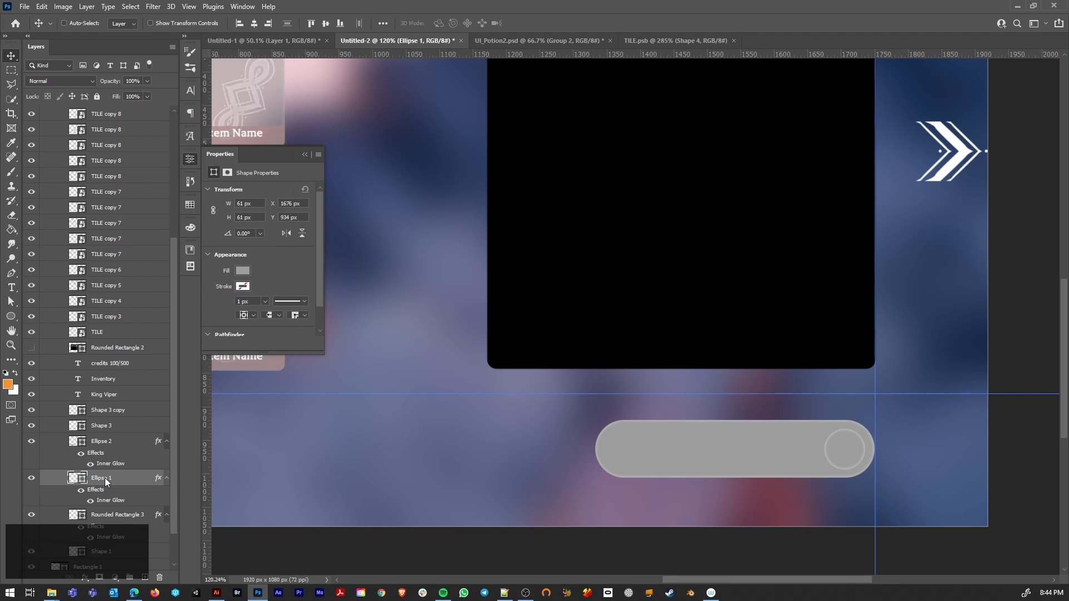
# Step: Lower the fill opacity of the toggle pill Rounded Rectangle 3 to 55%, matching Ellipse 2, and collapse the shape properties
pyautogui.scroll(-3, 924, 445)
pyautogui.moveTo(767, 441); pyautogui.dragTo(859, 478)
pyautogui.keyDown('ctrl'); pyautogui.click(852, 481); pyautogui.keyUp('ctrl')
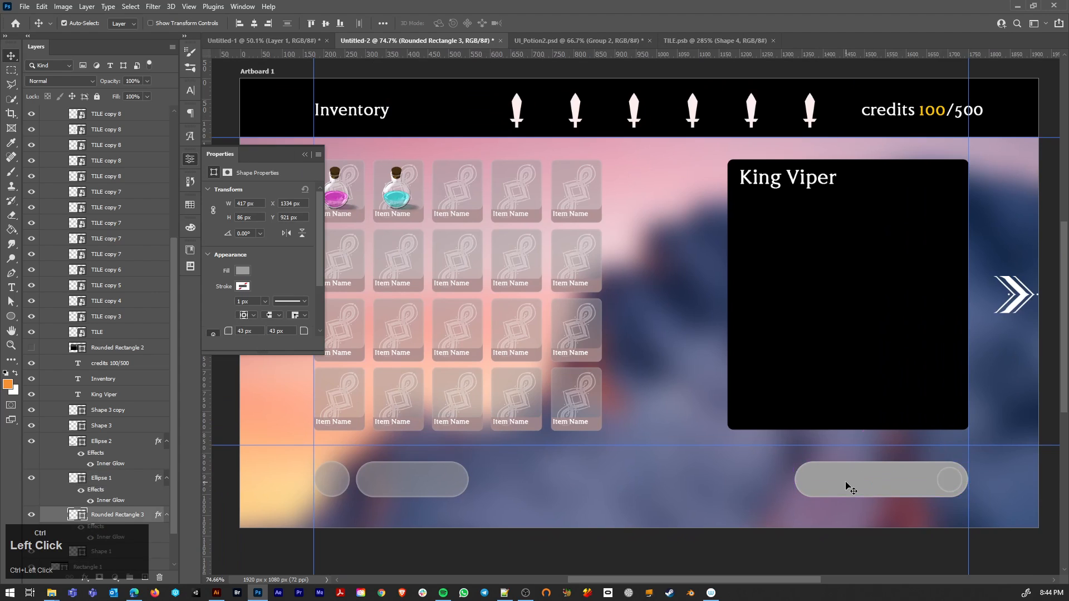
pyautogui.keyDown('ctrl'); pyautogui.click(425, 483); pyautogui.keyUp('ctrl')
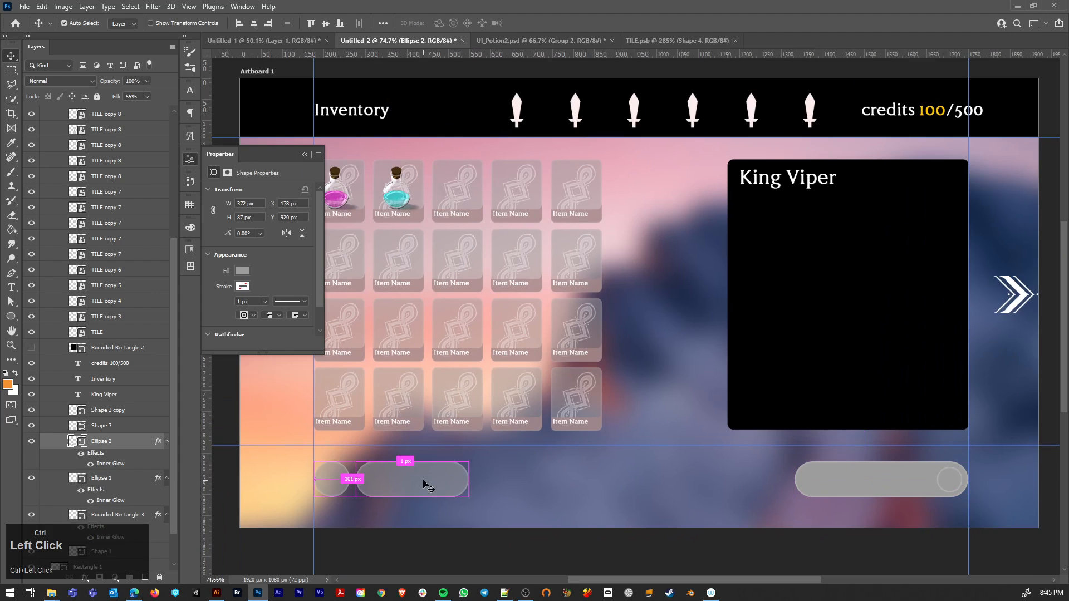
pyautogui.keyDown('ctrl'); pyautogui.click(862, 482); pyautogui.keyUp('ctrl')
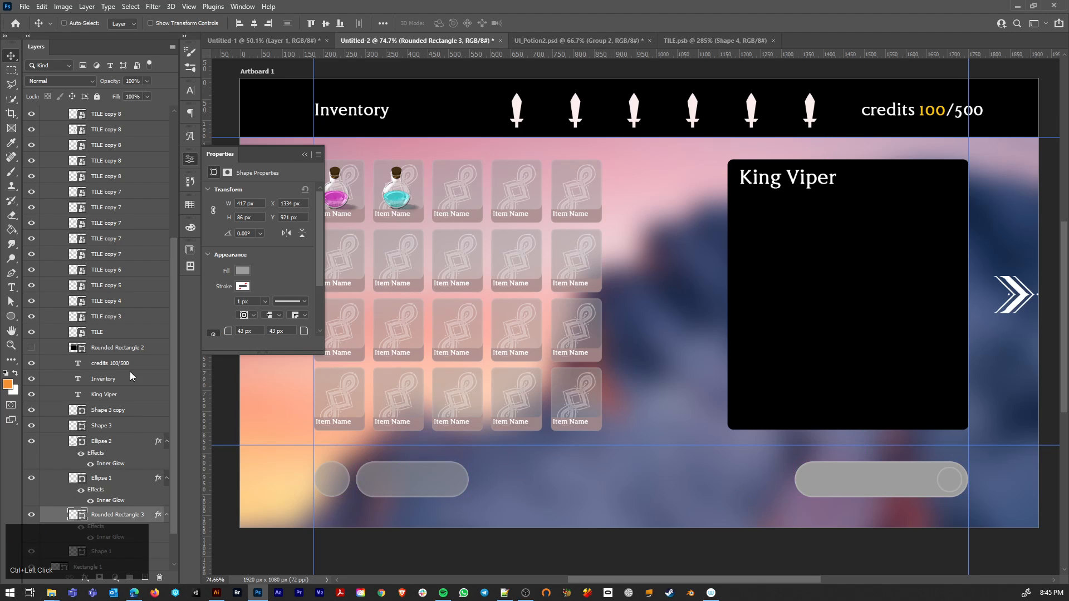
pyautogui.moveTo(147, 96); pyautogui.dragTo(125, 112)
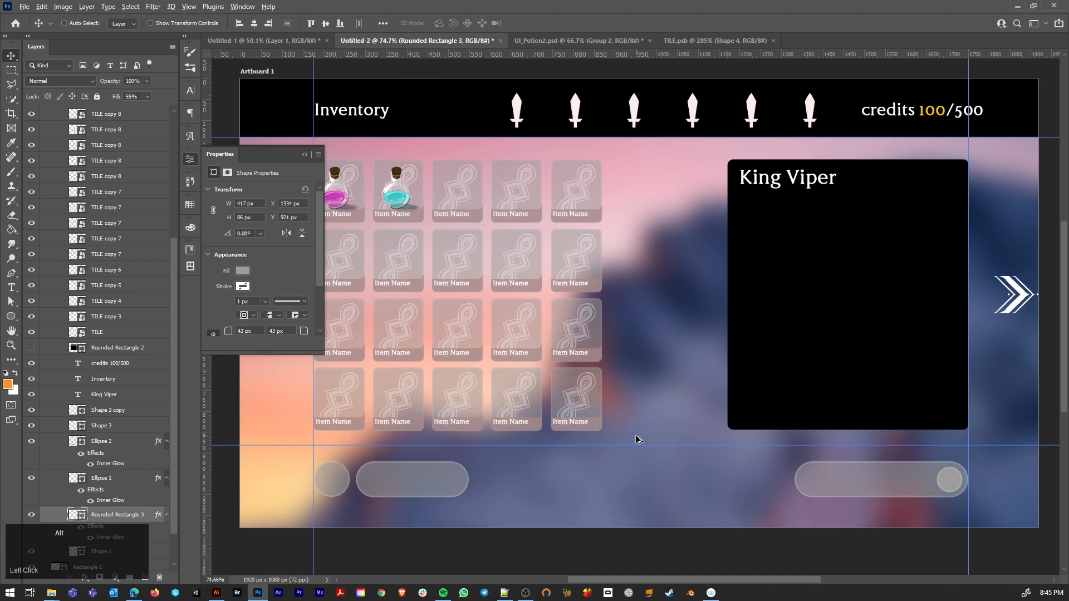
pyautogui.scroll(-2, 637, 439)
pyautogui.click(307, 154)
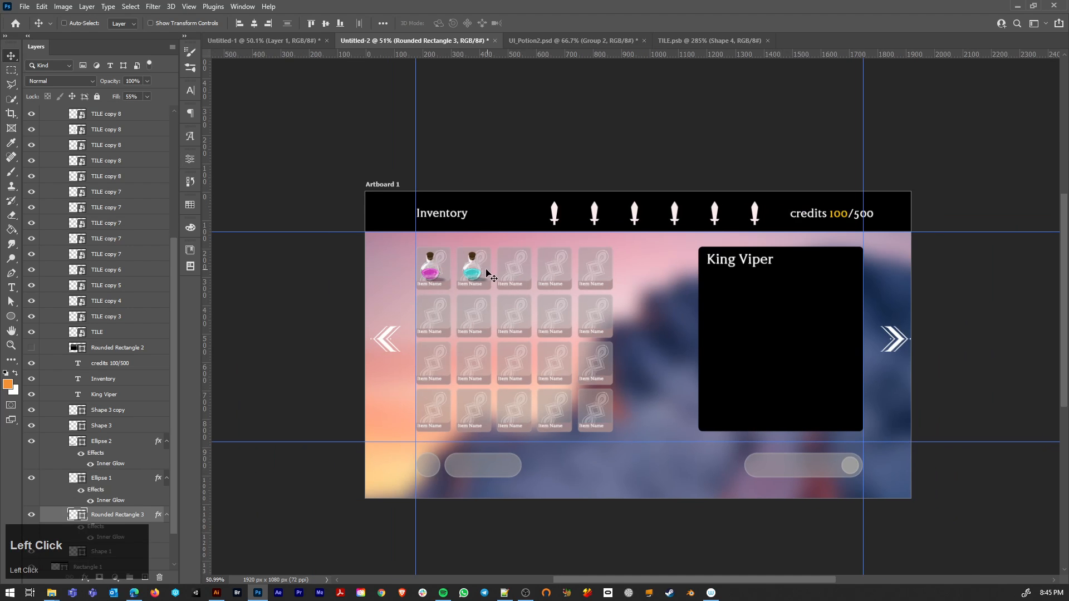
# Step: Duplicate the rightmost column of four item tiles twice toward the King Viper panel, spacing the new columns 25 px apart
pyautogui.scroll(4, 484, 295)
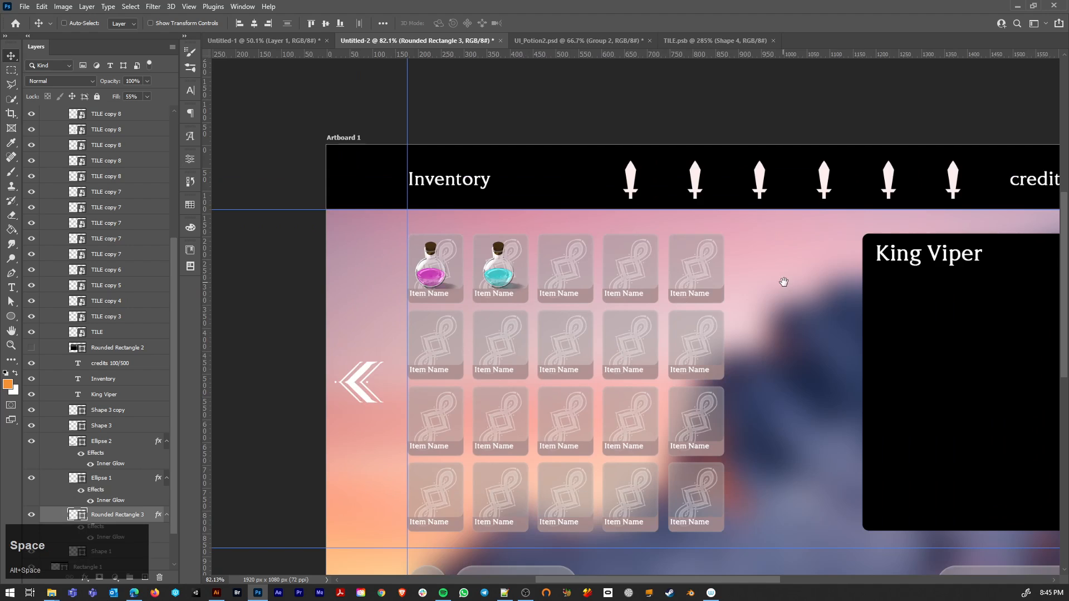
pyautogui.moveTo(783, 281); pyautogui.dragTo(630, 321)
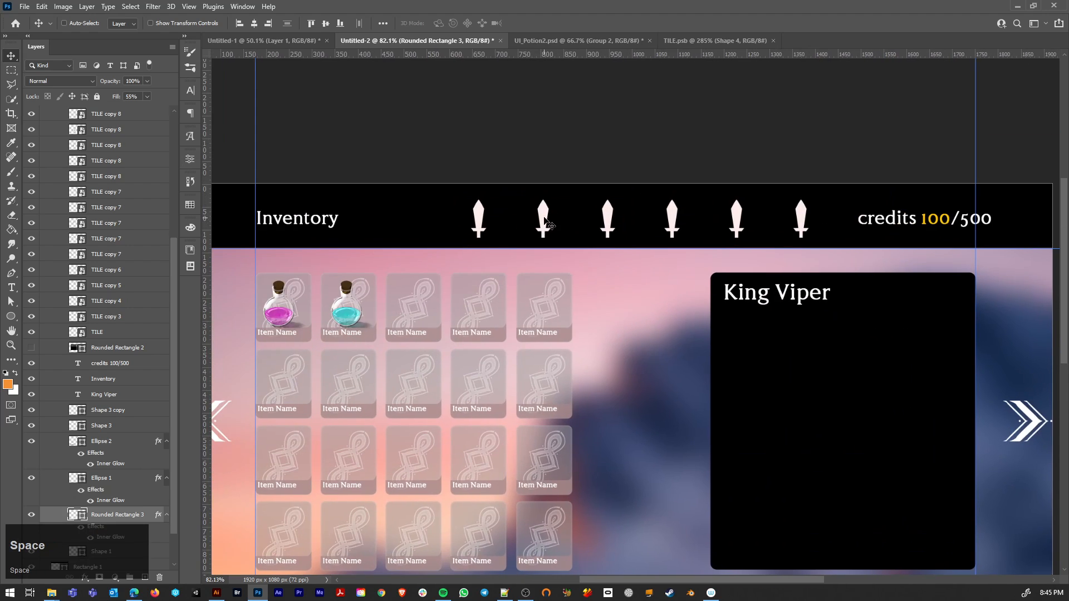
pyautogui.scroll(-3, 641, 310)
pyautogui.moveTo(760, 430); pyautogui.dragTo(707, 352)
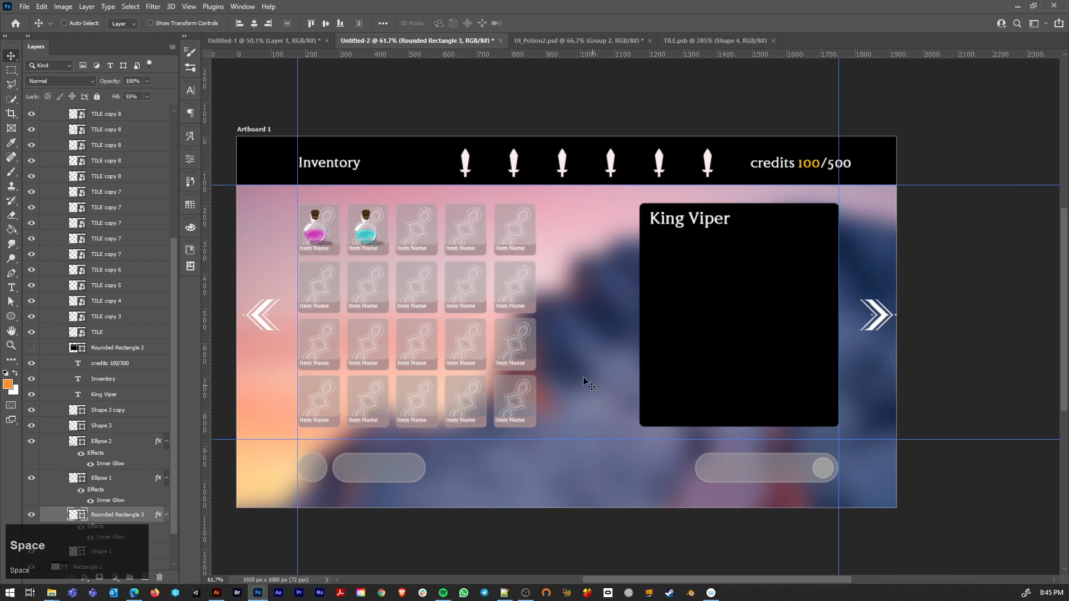
pyautogui.keyDown('ctrl'); pyautogui.click(510, 228); pyautogui.keyUp('ctrl')
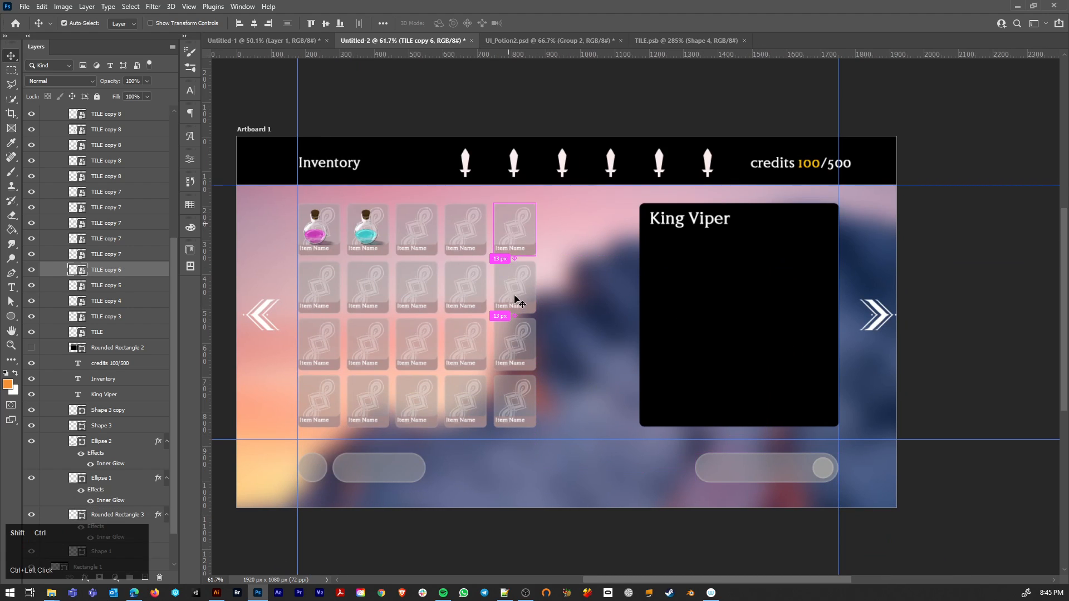
pyautogui.keyDown('ctrl'); pyautogui.keyDown('shift'); pyautogui.click(516, 301); pyautogui.keyUp('shift'); pyautogui.keyUp('ctrl')
pyautogui.keyDown('ctrl'); pyautogui.keyDown('shift'); pyautogui.click(520, 341); pyautogui.keyUp('shift'); pyautogui.keyUp('ctrl')
pyautogui.moveTo(518, 404); pyautogui.dragTo(570, 402)
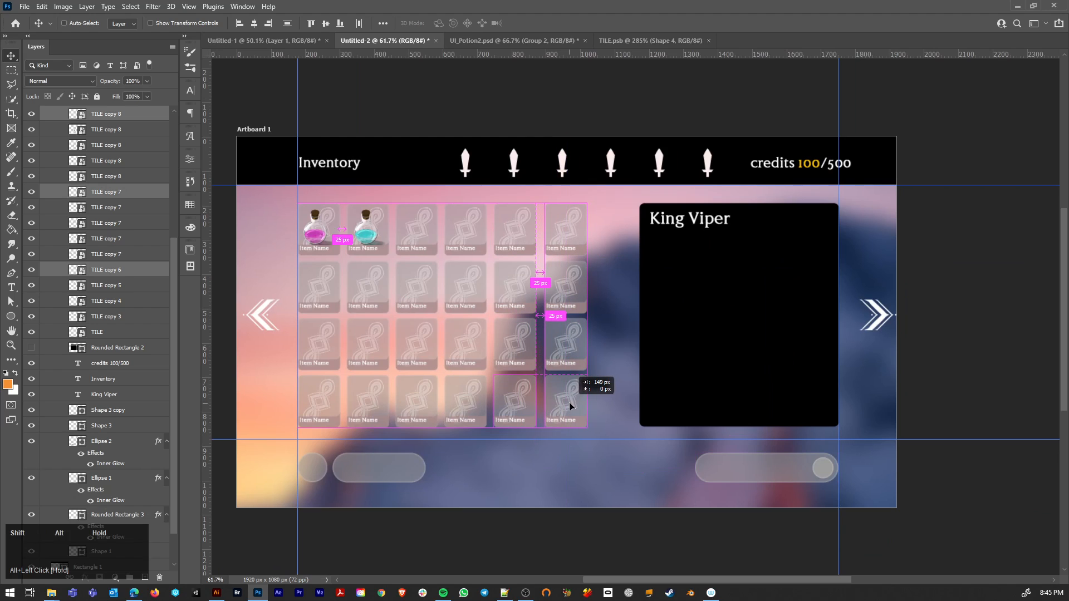
pyautogui.moveTo(569, 402); pyautogui.dragTo(620, 402)
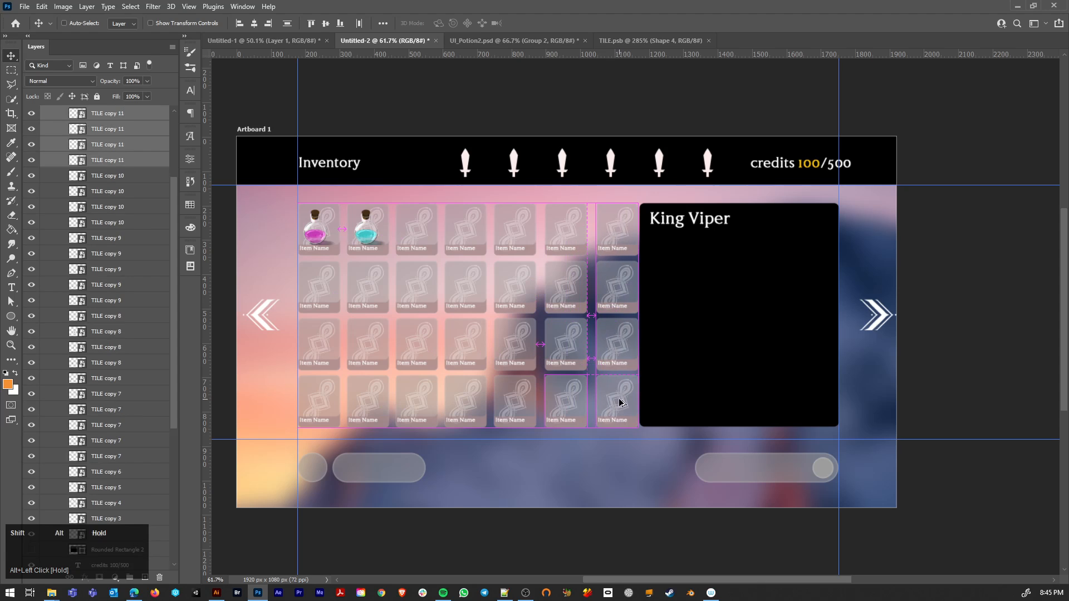
# Step: Narrow the black King Viper panel by moving its left-edge anchor points inward, leaving a gap beside the last tile column
pyautogui.click(703, 358)
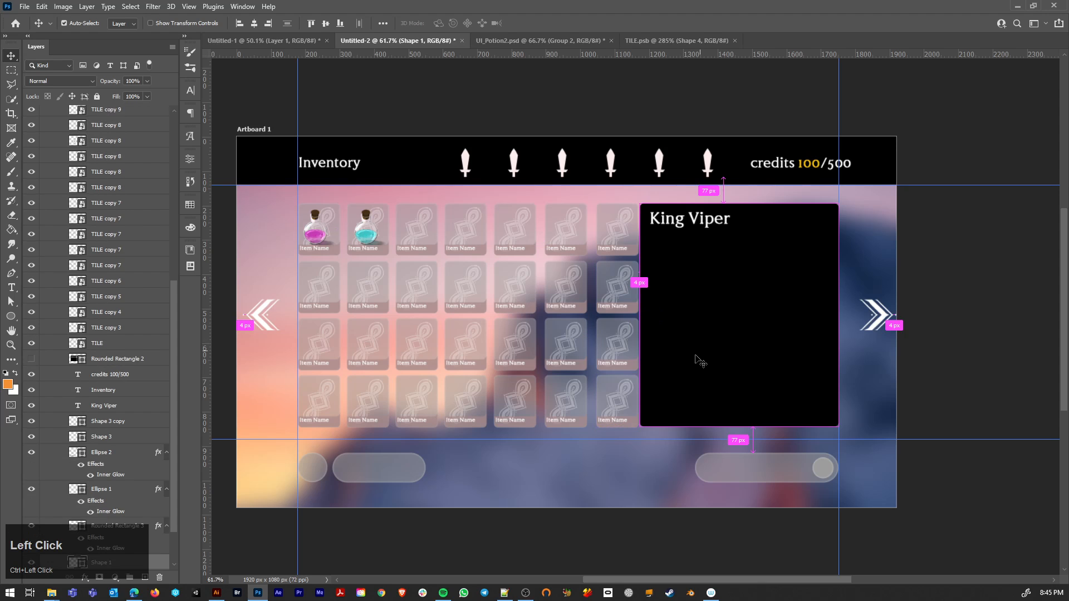
pyautogui.press('a')
pyautogui.moveTo(623, 183); pyautogui.dragTo(655, 428)
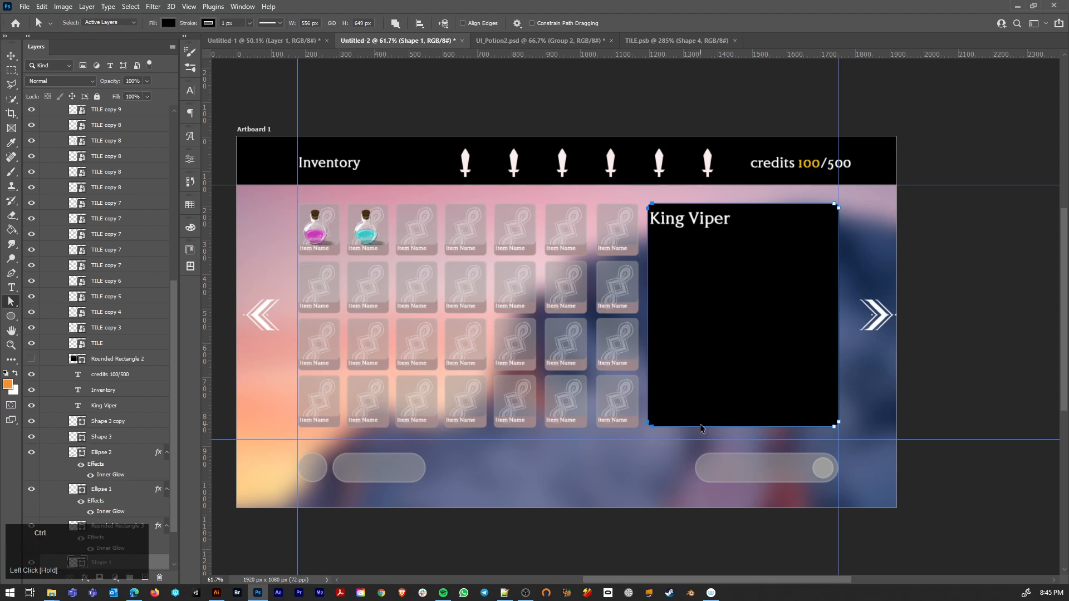
pyautogui.hotkey('ctrl', 'z')
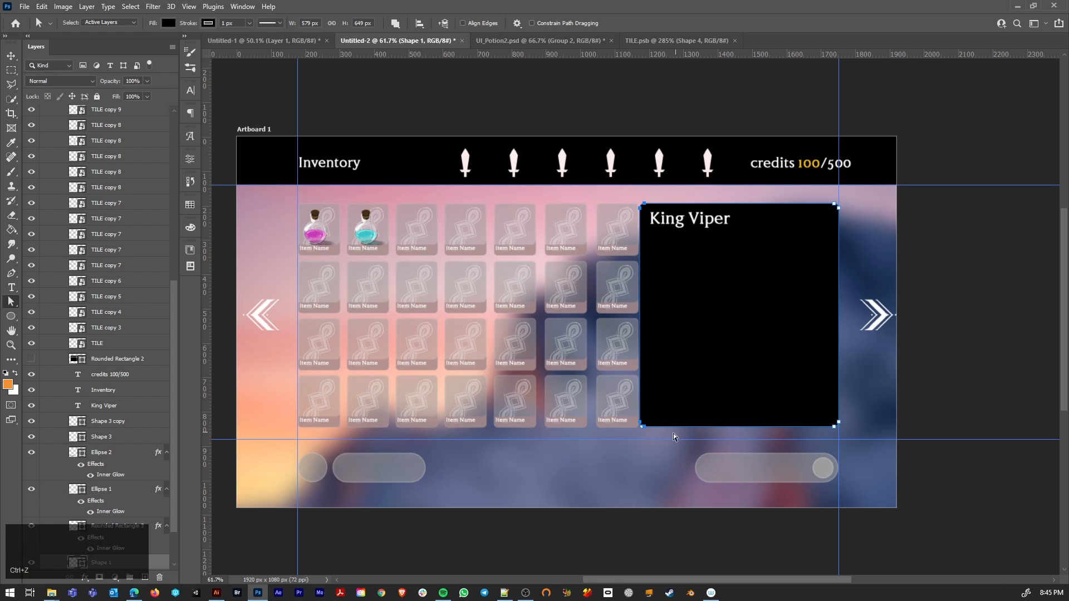
pyautogui.moveTo(646, 430); pyautogui.dragTo(654, 429)
pyautogui.press('v')
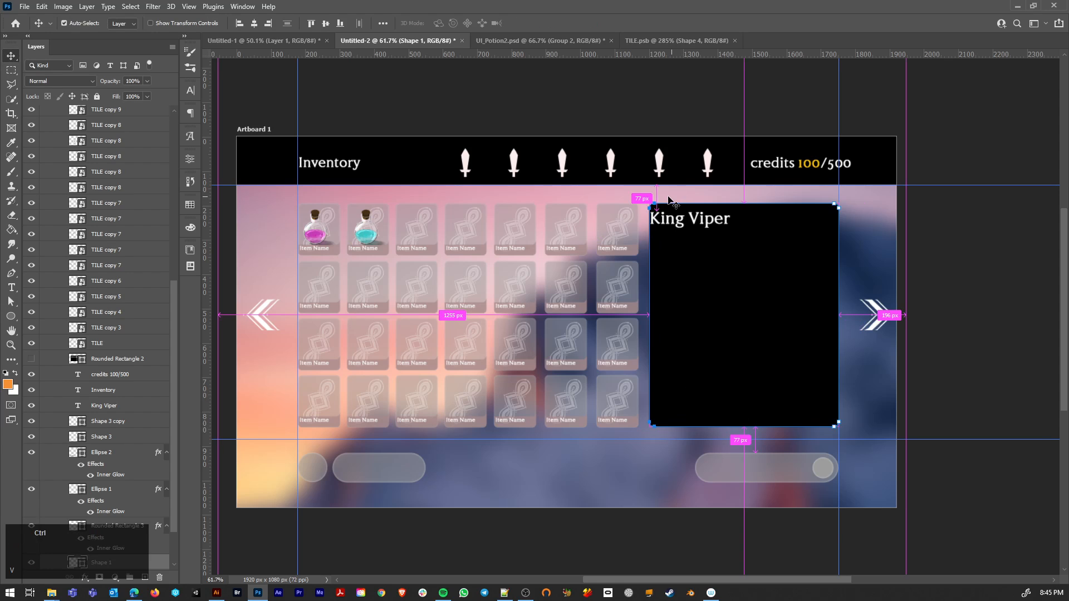
# Step: Pull both side edges of the King Viper text box inward so the title sits padded inside the narrowed panel
pyautogui.keyDown('ctrl'); pyautogui.click(670, 195); pyautogui.keyUp('ctrl')
pyautogui.doubleClick(680, 224)
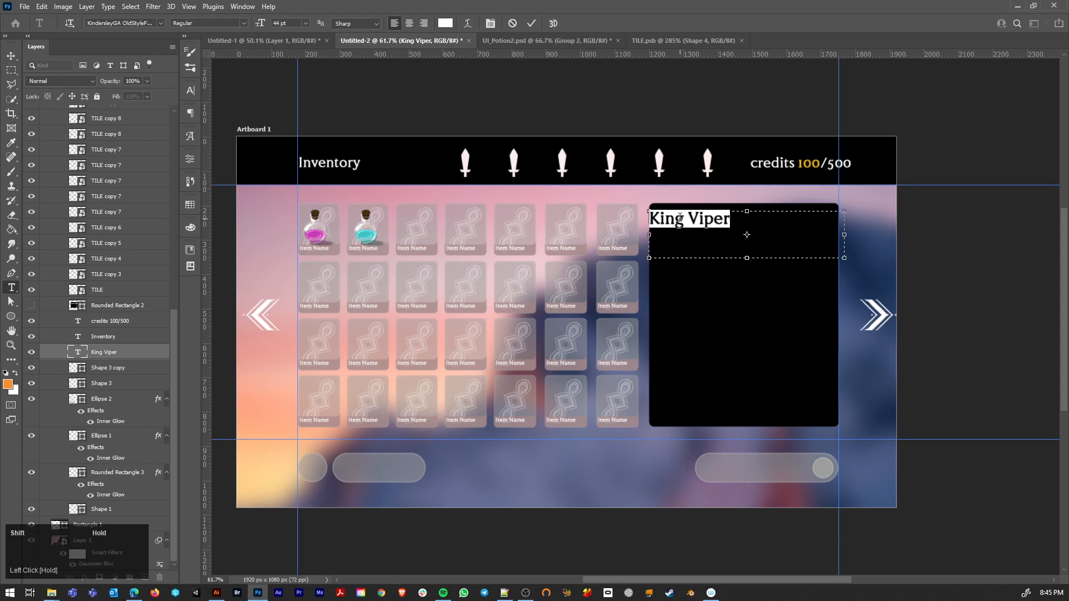
pyautogui.moveTo(647, 233); pyautogui.dragTo(660, 234)
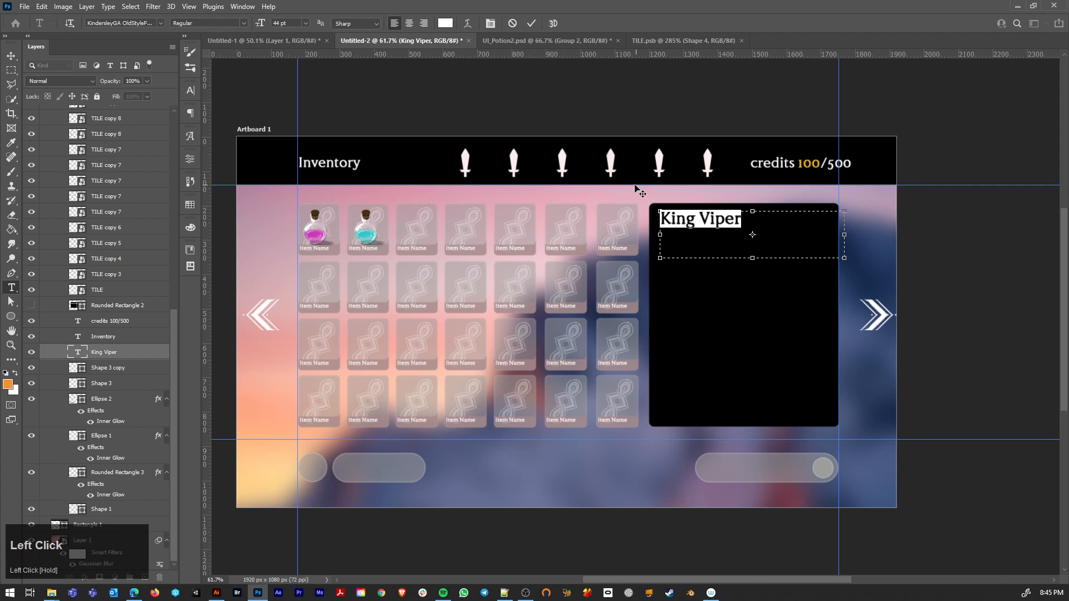
pyautogui.press('Return')
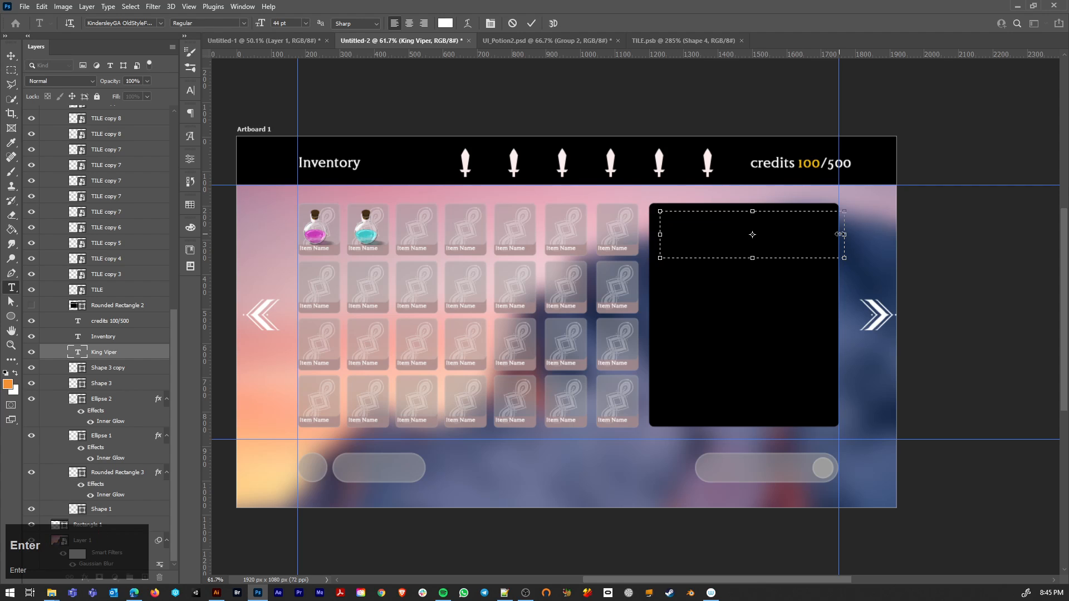
pyautogui.hotkey('ctrl', 'z')
pyautogui.click(11, 55)
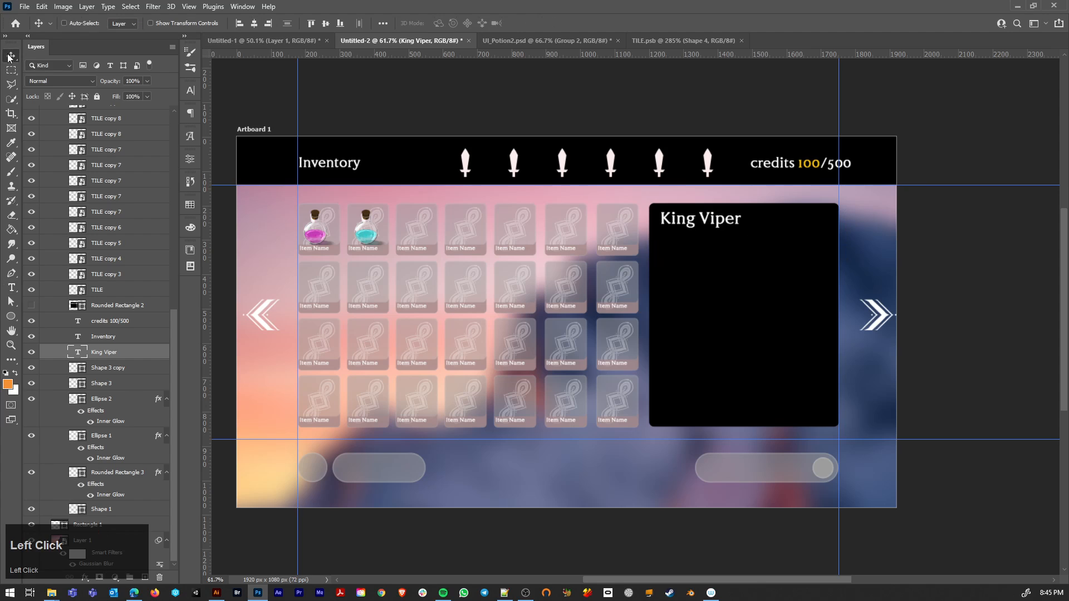
pyautogui.press('t')
pyautogui.click(732, 220)
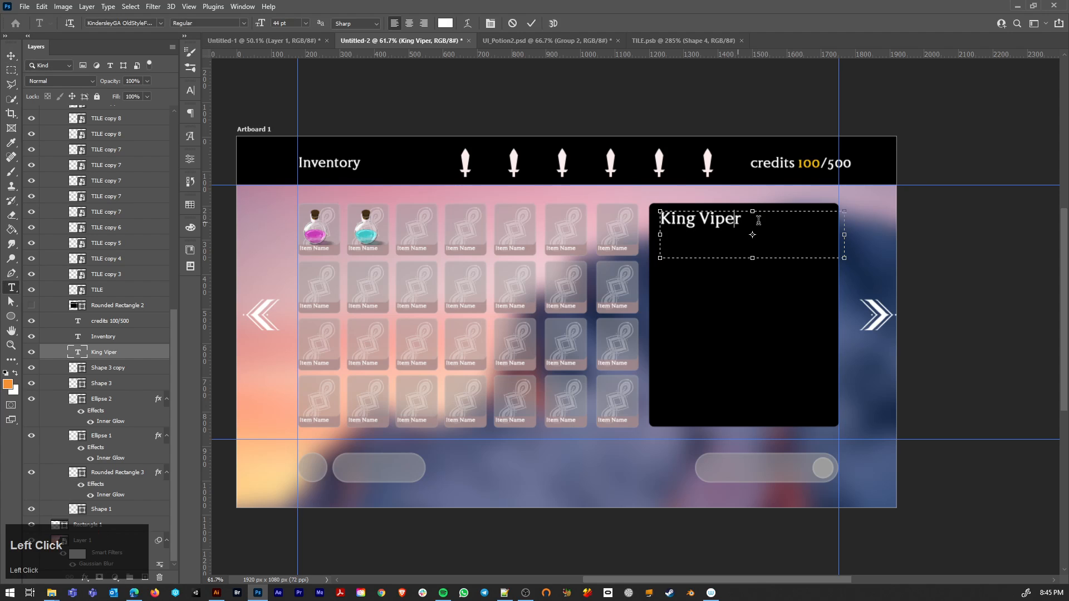
pyautogui.moveTo(846, 232); pyautogui.dragTo(833, 233)
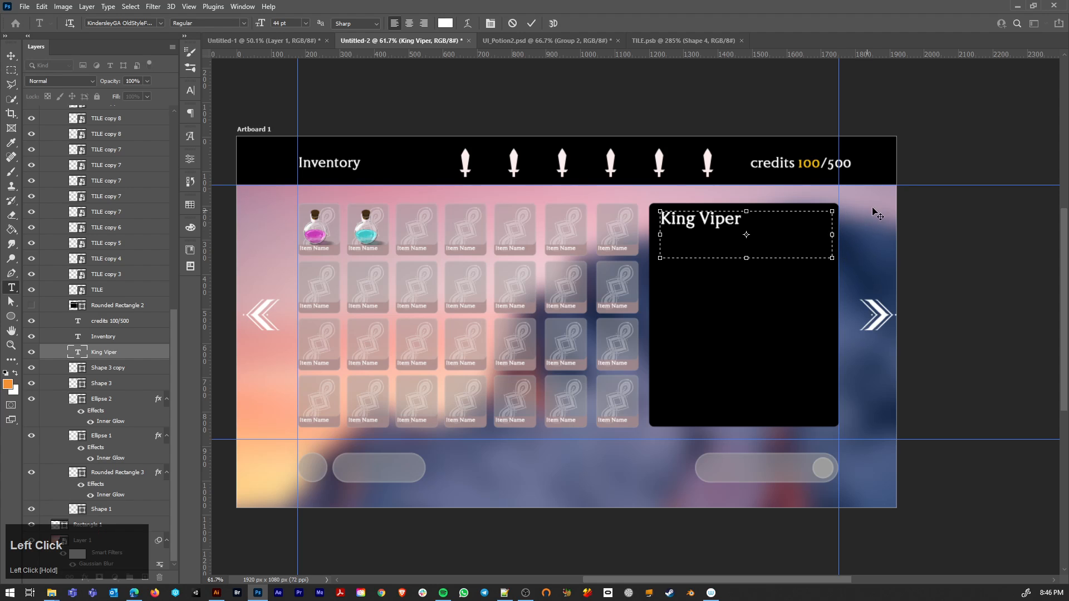
pyautogui.click(11, 55)
# Step: Set the layer opacity of the black King Viper panel Shape 1 to 45%
pyautogui.press('ctrl')
pyautogui.keyDown('ctrl'); pyautogui.click(717, 311); pyautogui.keyUp('ctrl')
pyautogui.press('2')
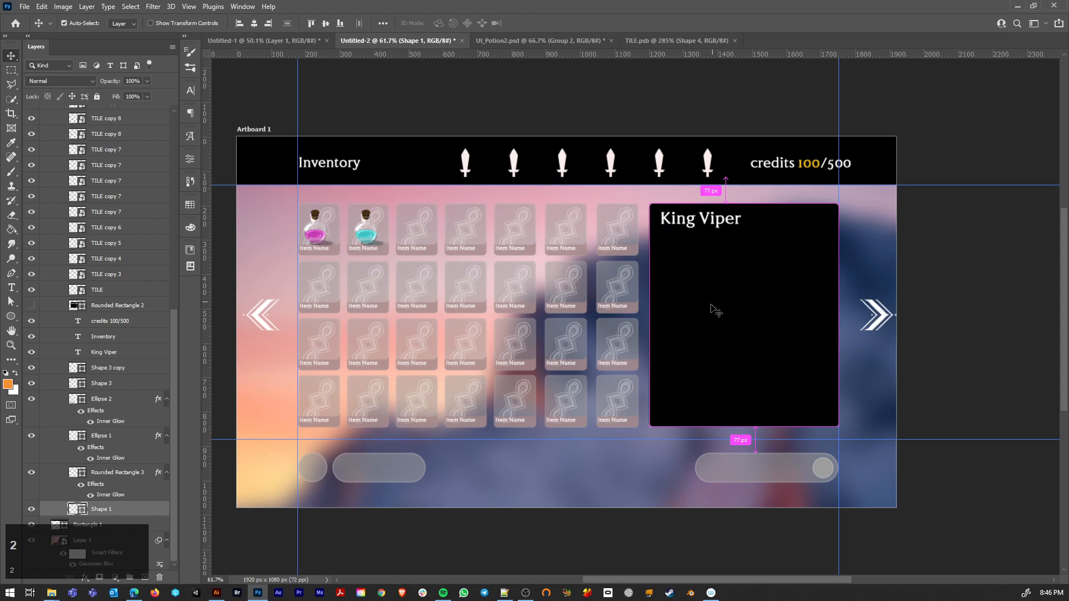
pyautogui.press('4')
pyautogui.press('5')
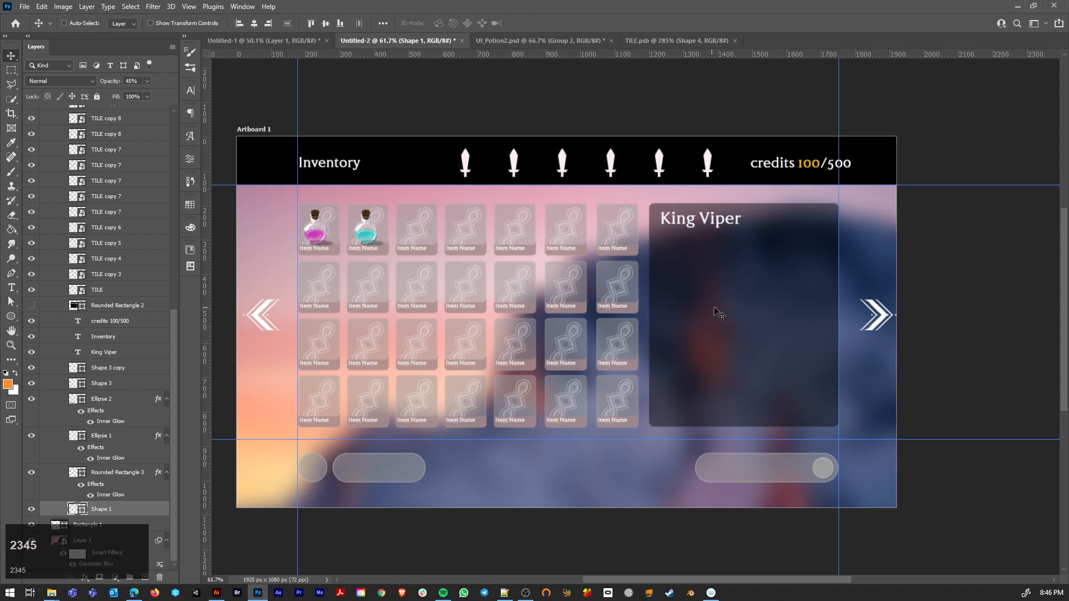
# Step: Add a Stroke layer effect to TILE copy 3, the tile behind the blue potion
pyautogui.keyDown('ctrl'); pyautogui.click(314, 236); pyautogui.keyUp('ctrl')
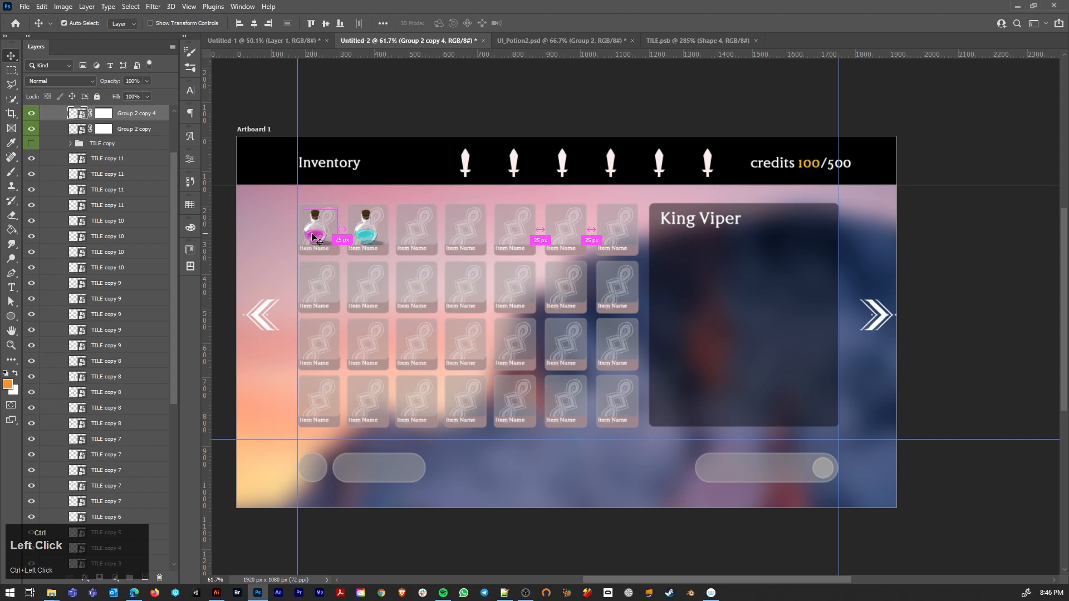
pyautogui.keyDown('ctrl'); pyautogui.click(388, 234); pyautogui.keyUp('ctrl')
pyautogui.doubleClick(148, 564)
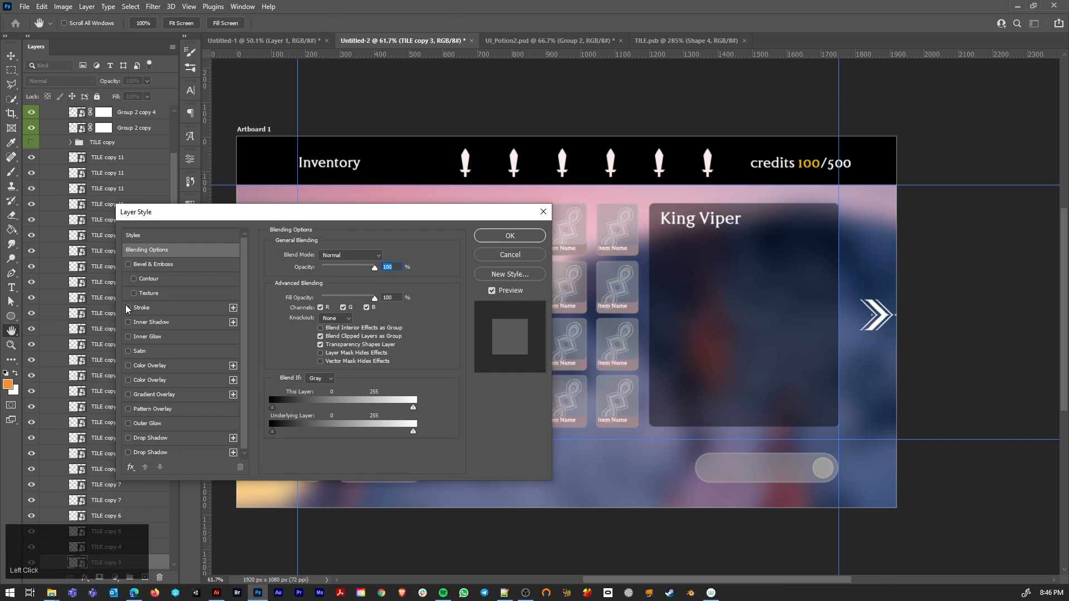
pyautogui.click(128, 307)
pyautogui.moveTo(248, 217); pyautogui.dragTo(484, 311)
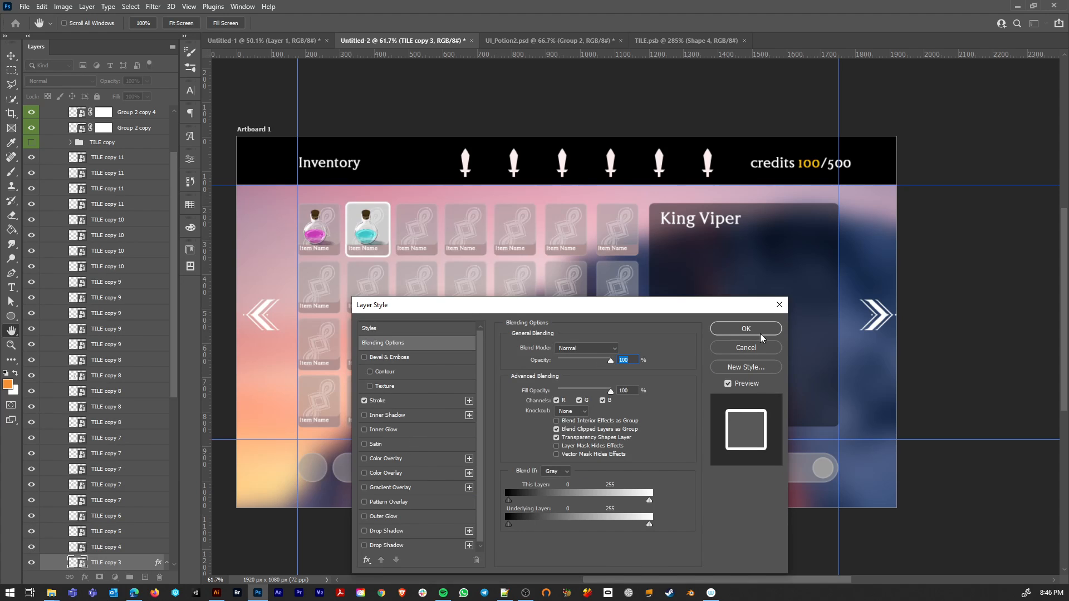
# Step: Change the tile stroke's fill type from a solid colour to a black-to-white gradient with the Reflected style
pyautogui.click(421, 399)
pyautogui.click(557, 412)
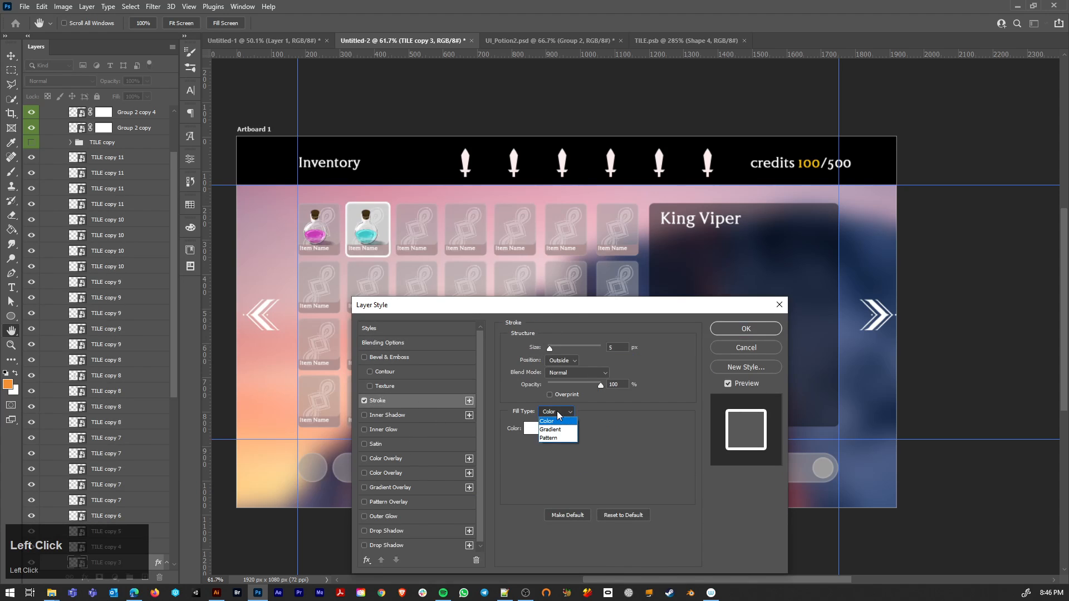
pyautogui.click(555, 435)
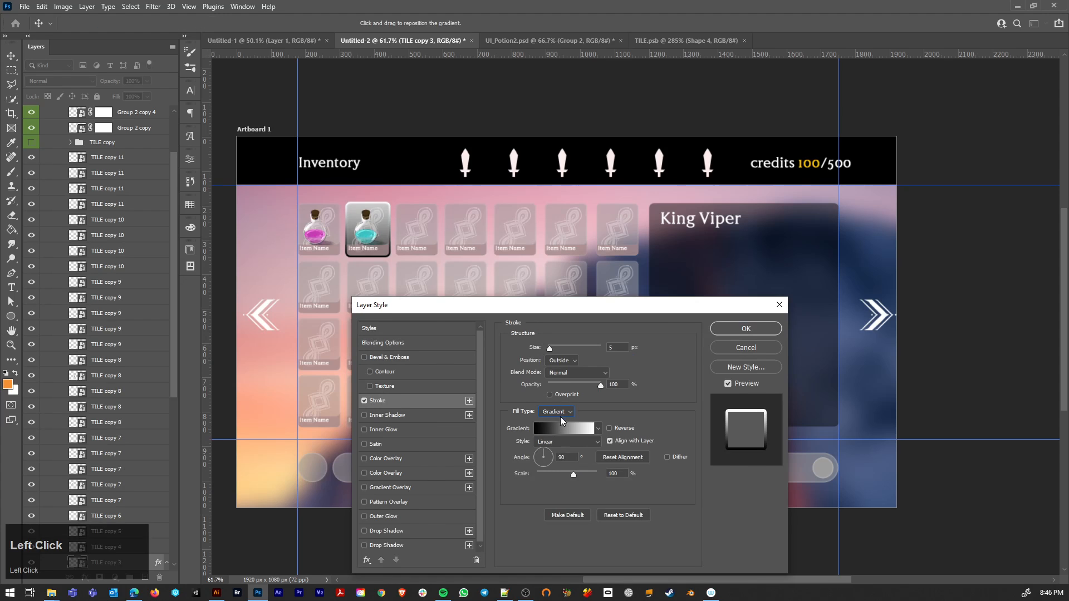
pyautogui.click(563, 429)
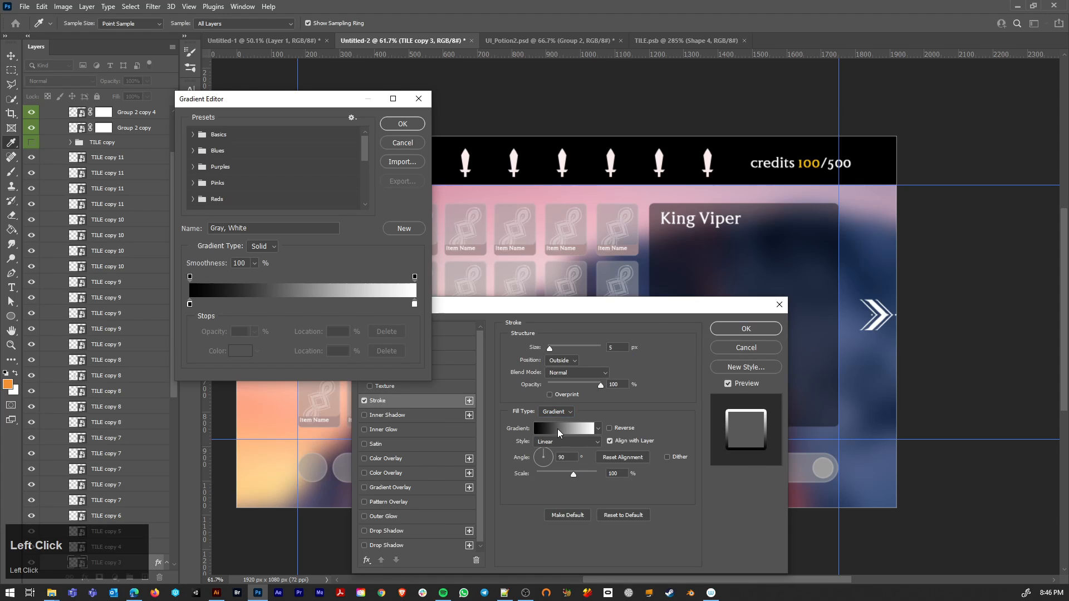
pyautogui.click(403, 128)
pyautogui.click(557, 442)
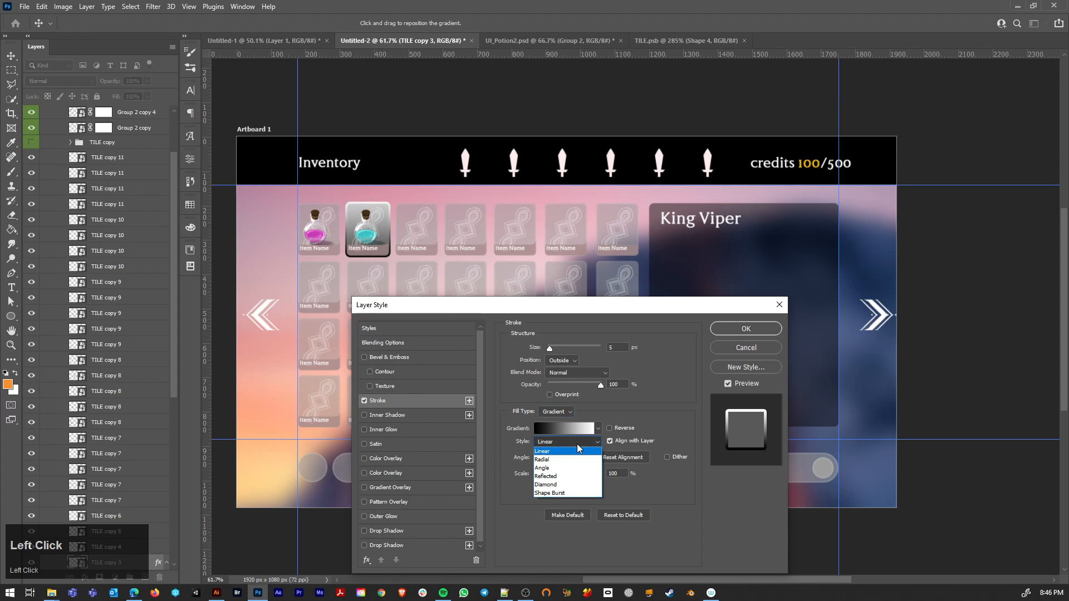
pyautogui.click(558, 477)
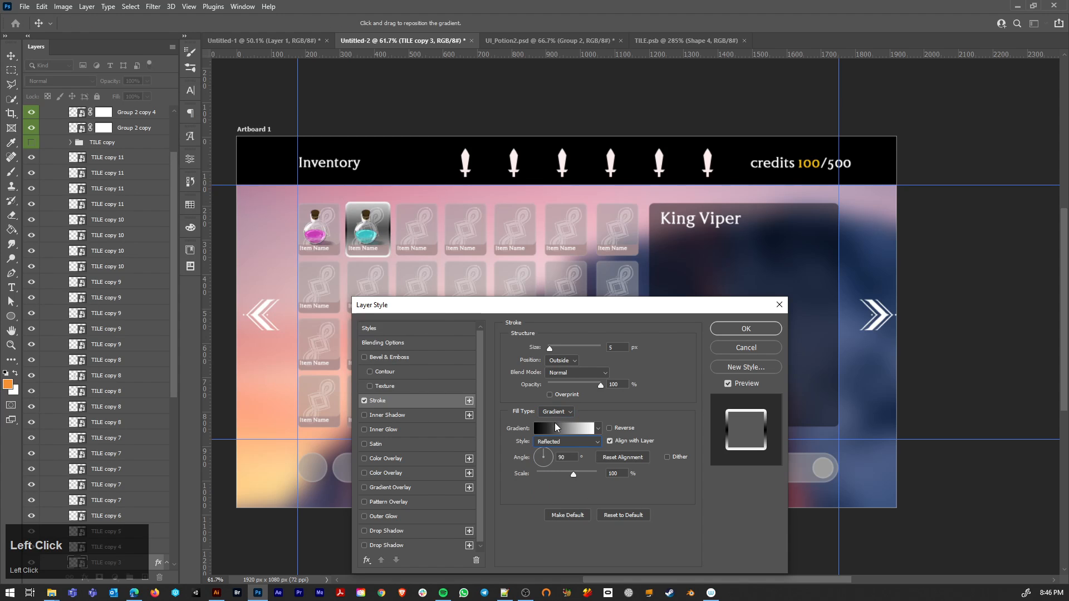
# Step: Recolour the stroke gradient's black colour stop to mid grey 848484
pyautogui.click(555, 428)
pyautogui.doubleClick(190, 304)
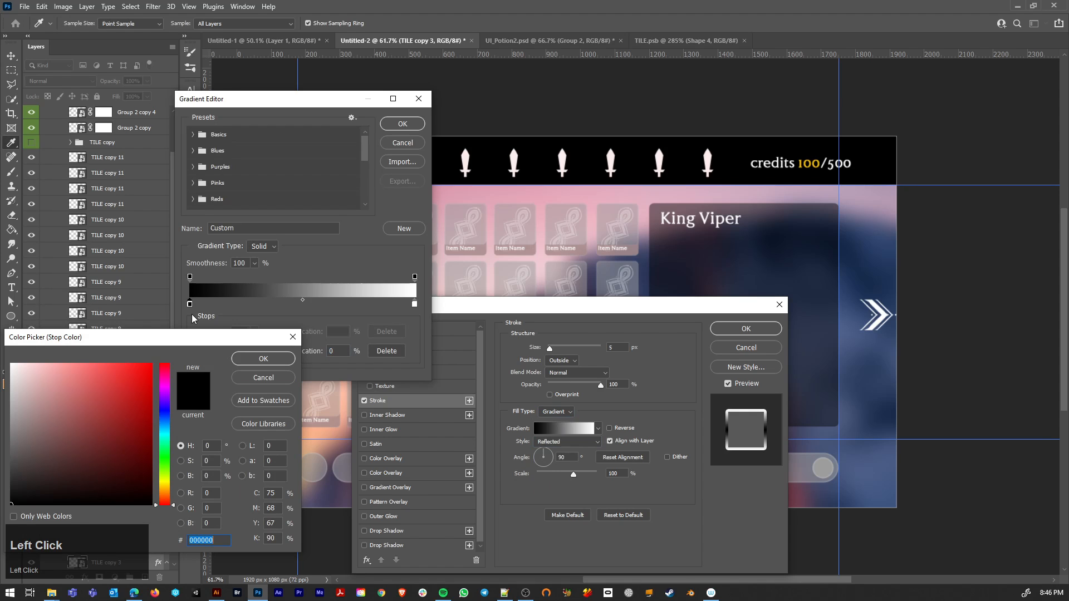
pyautogui.click(11, 457)
pyautogui.moveTo(2, 450); pyautogui.dragTo(2, 431)
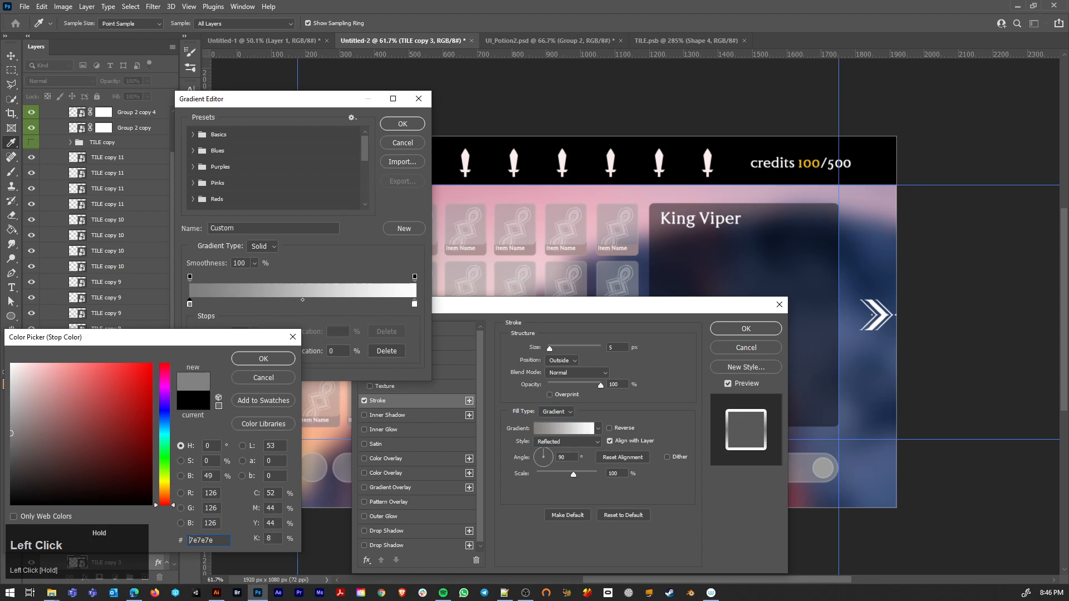
pyautogui.click(262, 360)
pyautogui.click(401, 123)
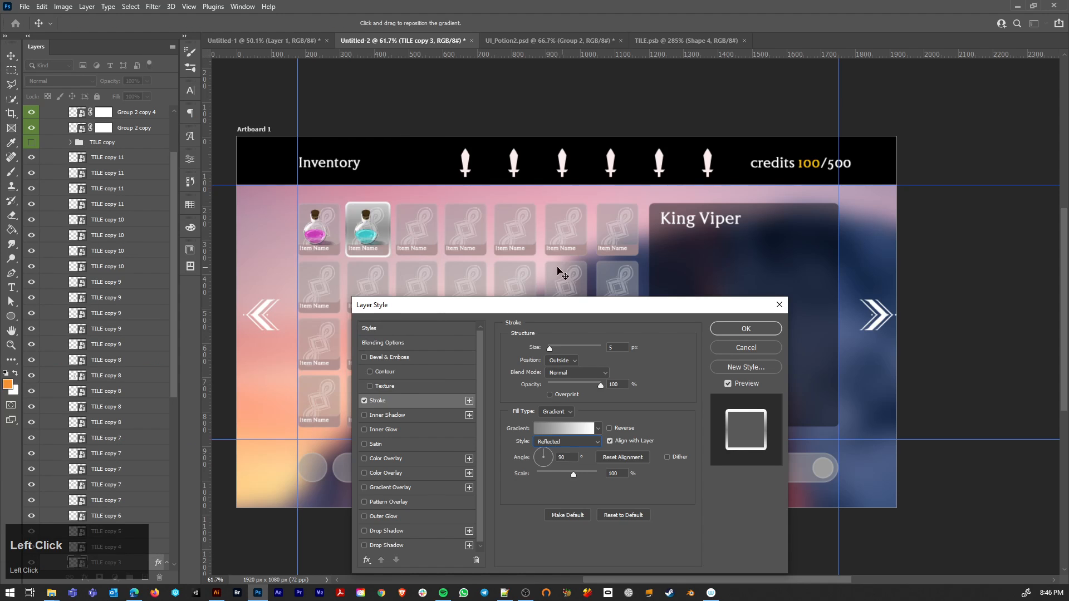
# Step: Recolour the stroke gradient's white colour stop to turquoise 42ffe2
pyautogui.click(577, 430)
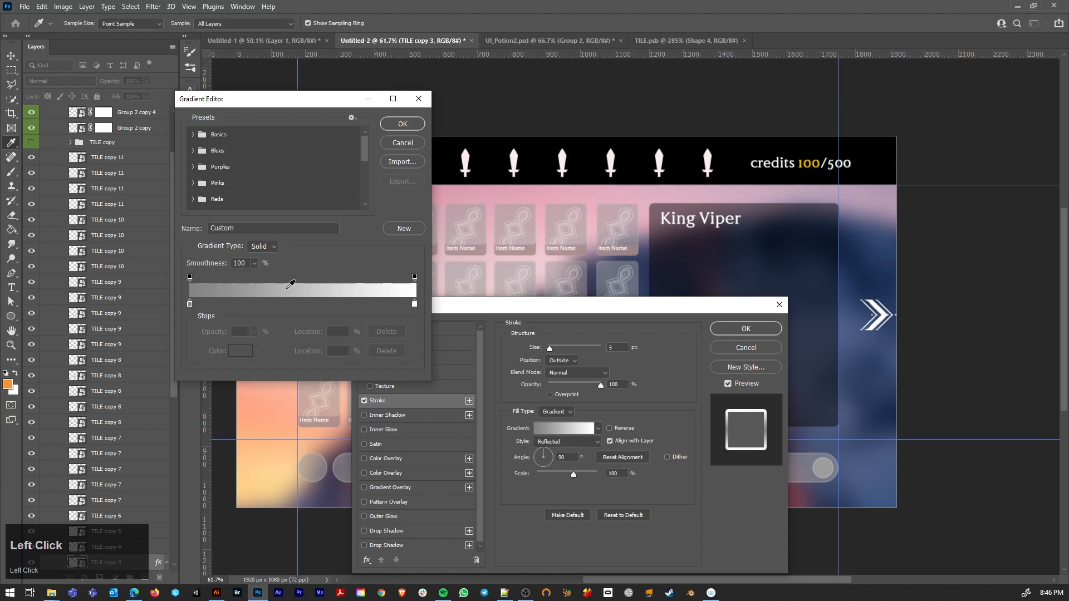
pyautogui.doubleClick(414, 304)
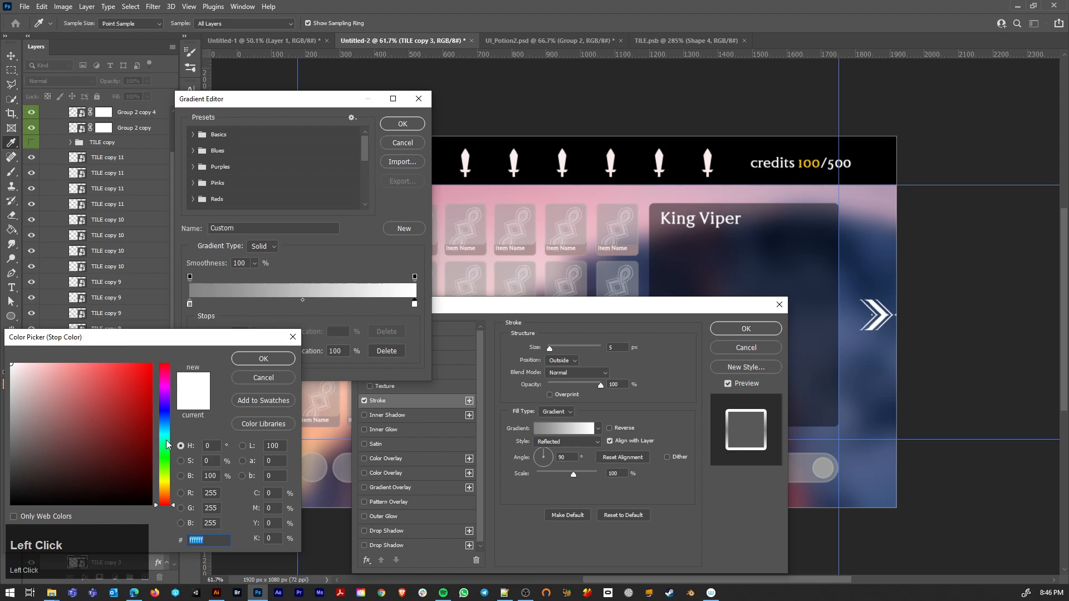
pyautogui.click(165, 439)
pyautogui.click(115, 363)
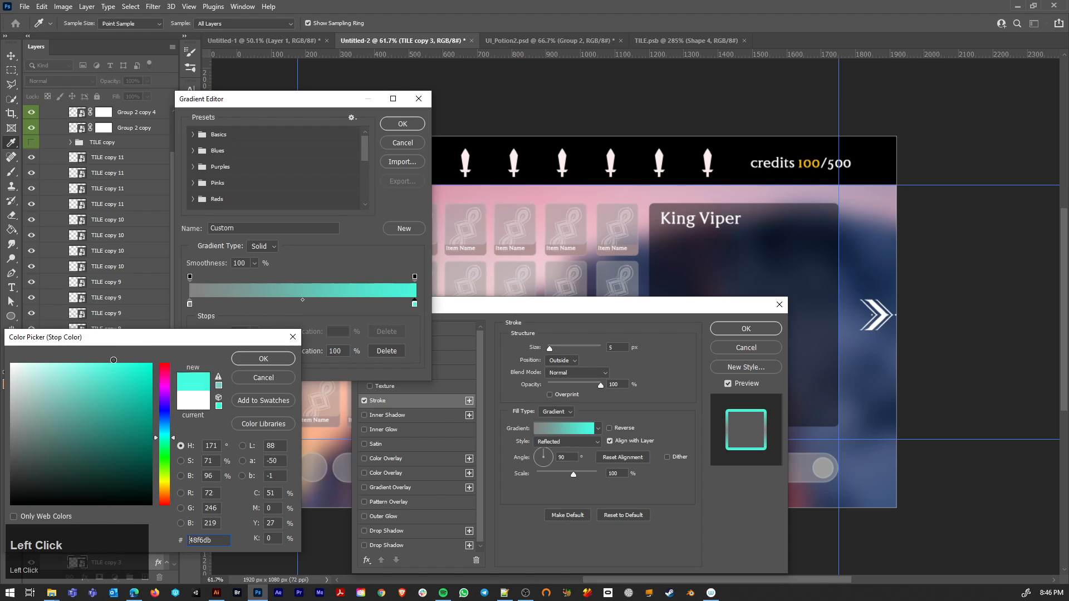
pyautogui.click(263, 359)
pyautogui.click(402, 124)
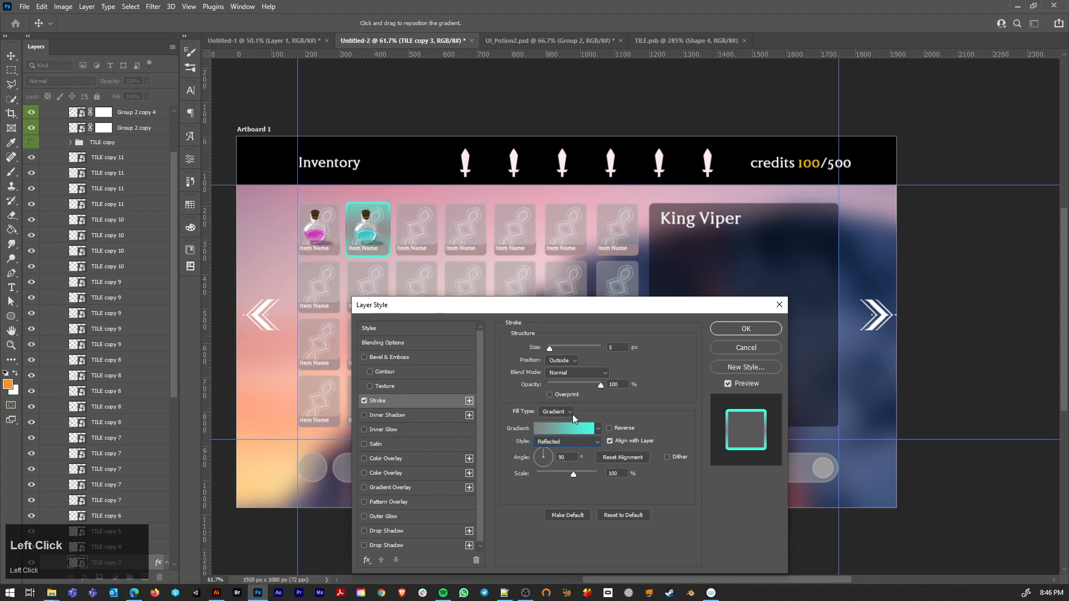
# Step: Enable Overprint for the turquoise gradient stroke and reduce its size to 1 px
pyautogui.click(550, 394)
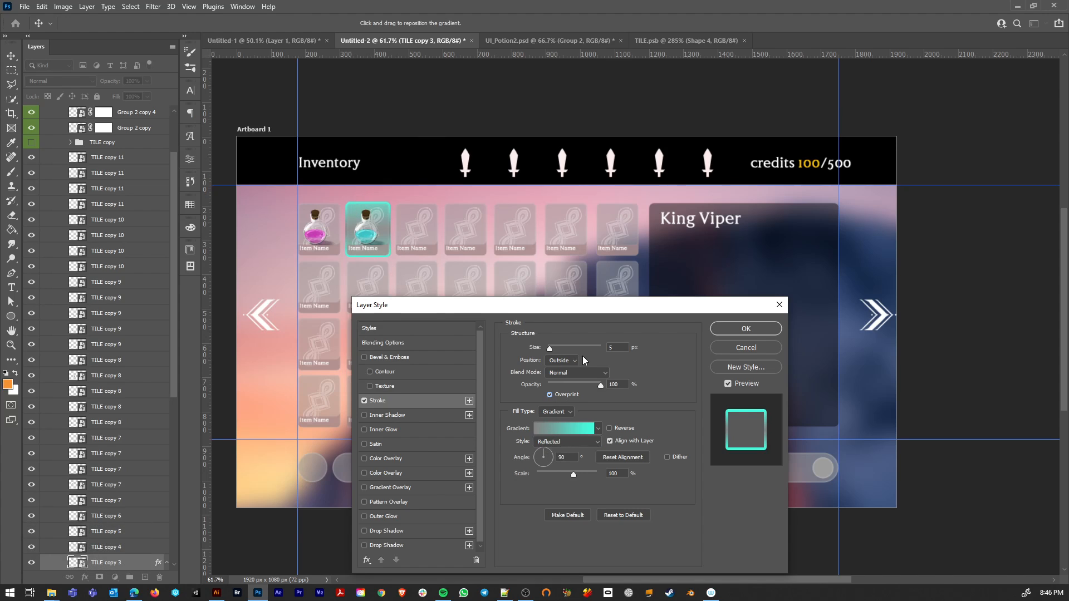
pyautogui.moveTo(550, 349); pyautogui.dragTo(547, 350)
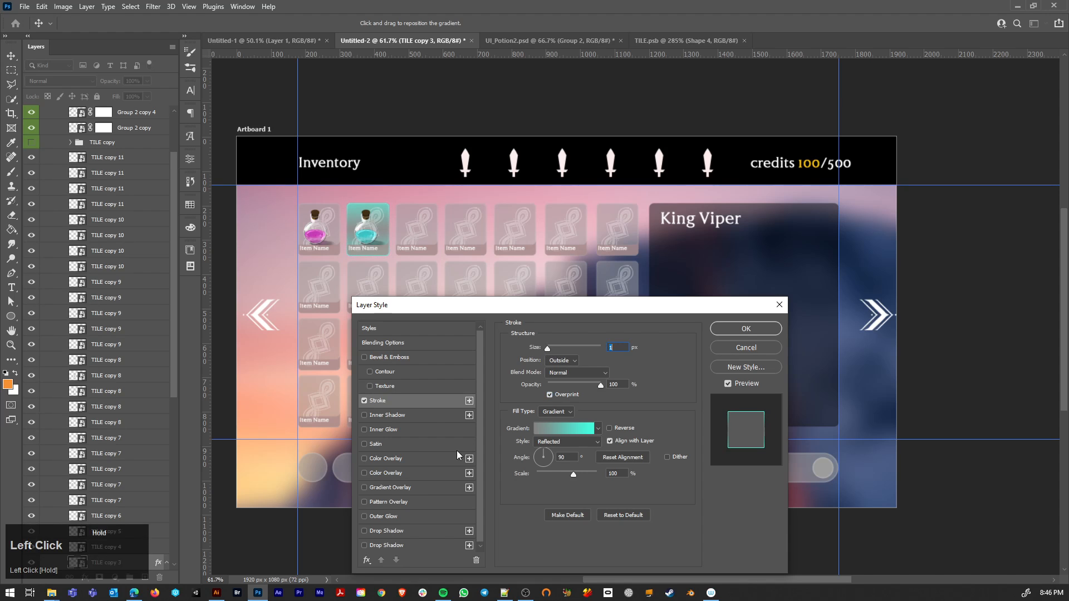
# Step: Compare the blue potion's tile with and without its stroke, then switch the Stroke effect off and apply the layer style
pyautogui.click(365, 400)
pyautogui.click(366, 402)
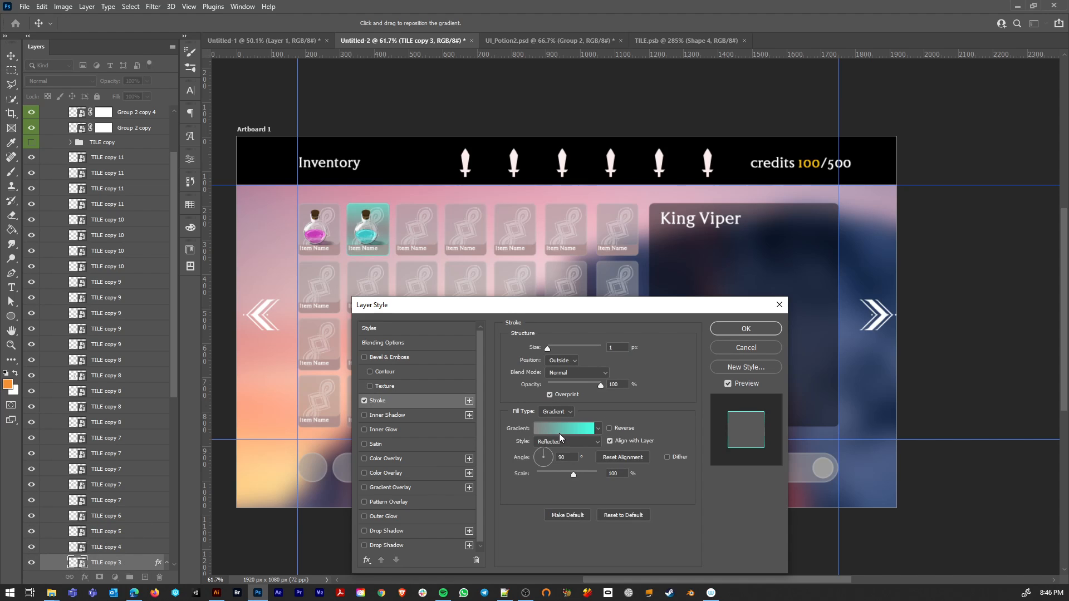
pyautogui.click(371, 402)
pyautogui.click(746, 328)
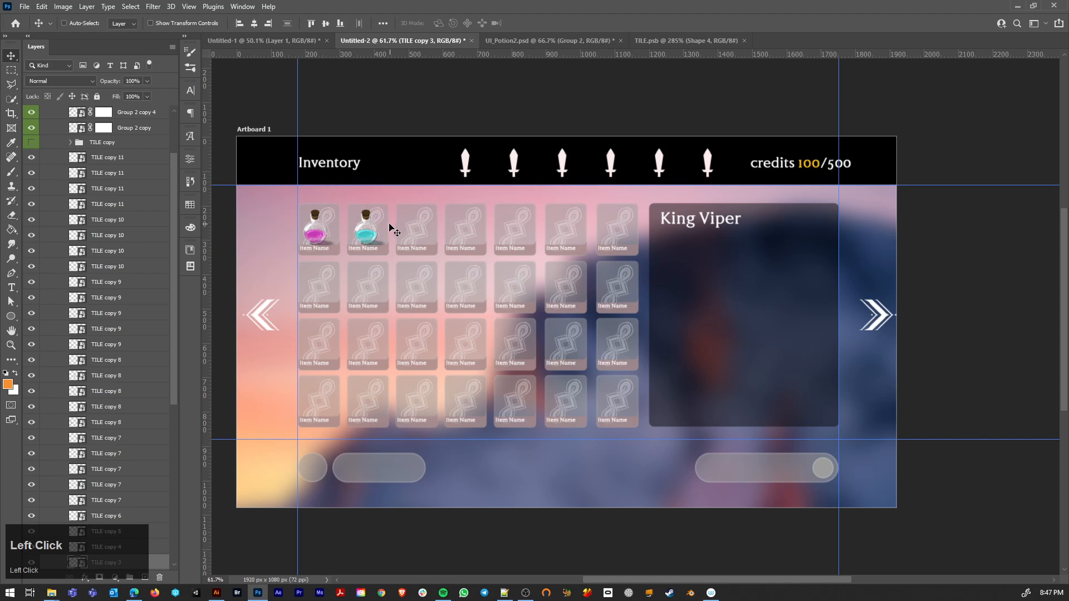
# Step: Create a new smart object via copy from TILE copy 3 behind the blue potion and hide the original TILE copy 3
pyautogui.keyDown('ctrl'); pyautogui.click(384, 235); pyautogui.keyUp('ctrl')
pyautogui.moveTo(172, 392); pyautogui.dragTo(118, 461)
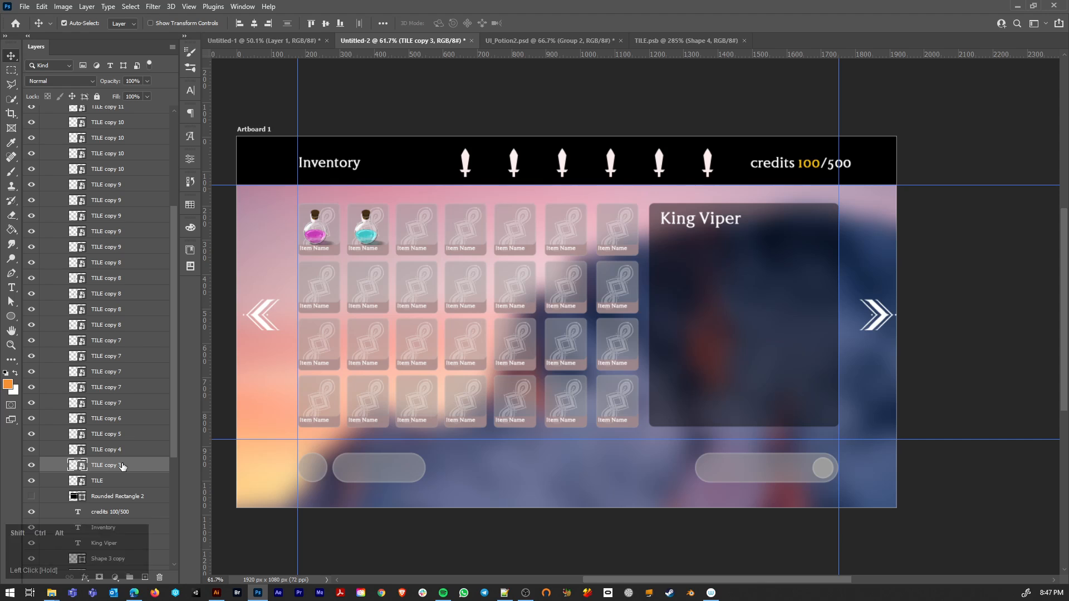
pyautogui.hotkey('ctrl', 'j')
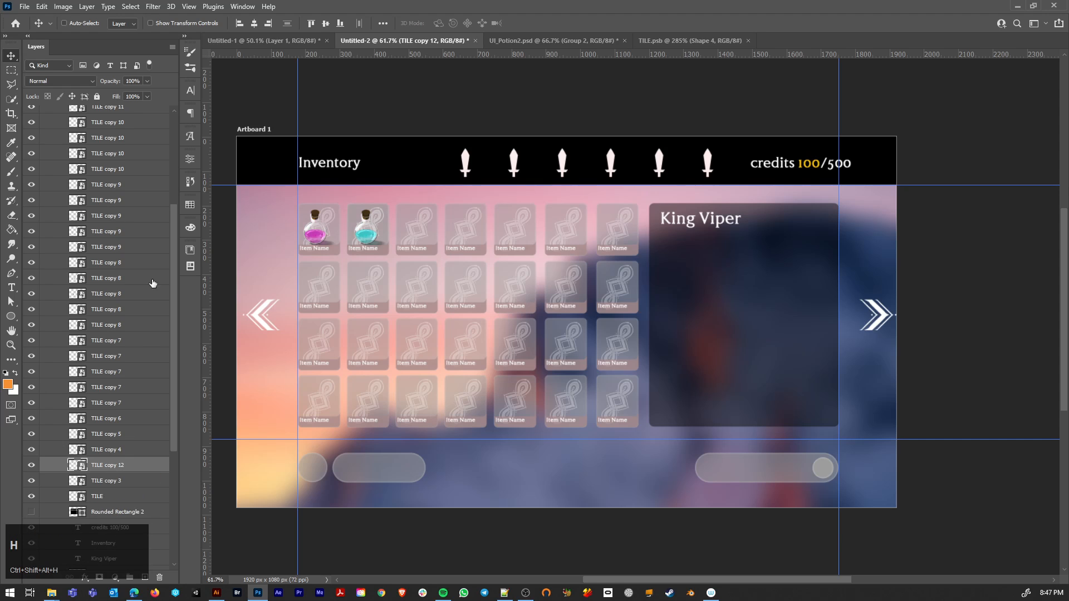
pyautogui.click(87, 7)
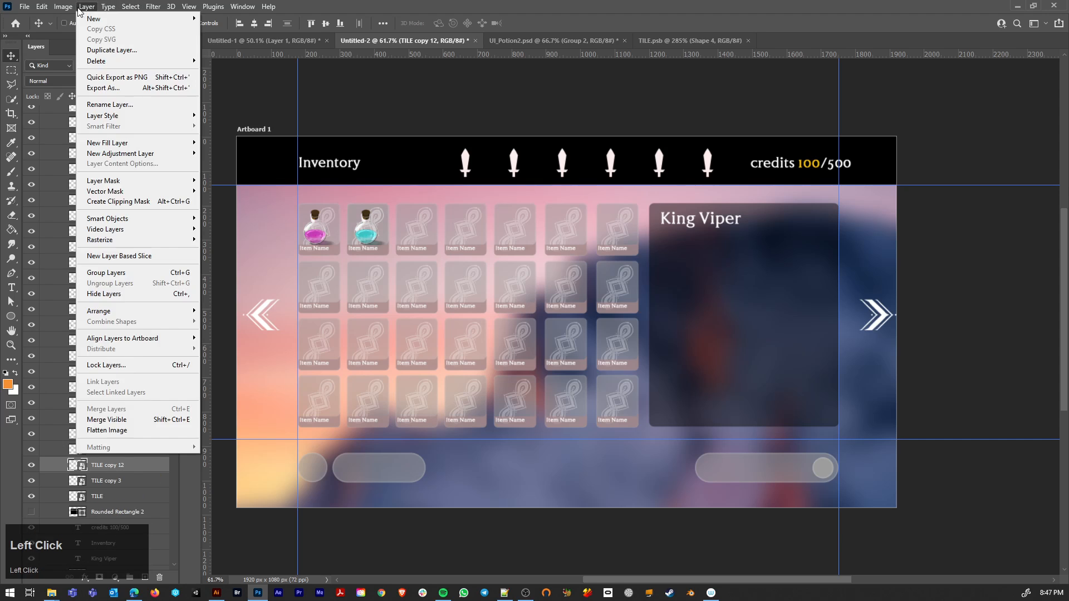
pyautogui.moveTo(69, 10)
pyautogui.moveTo(140, 219)
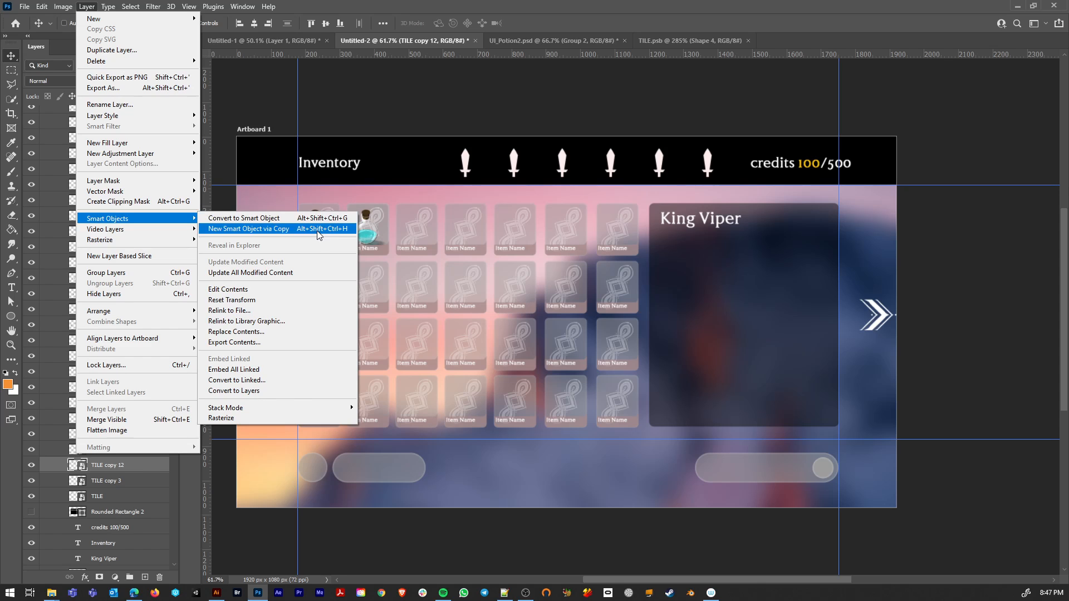
pyautogui.click(66, 480)
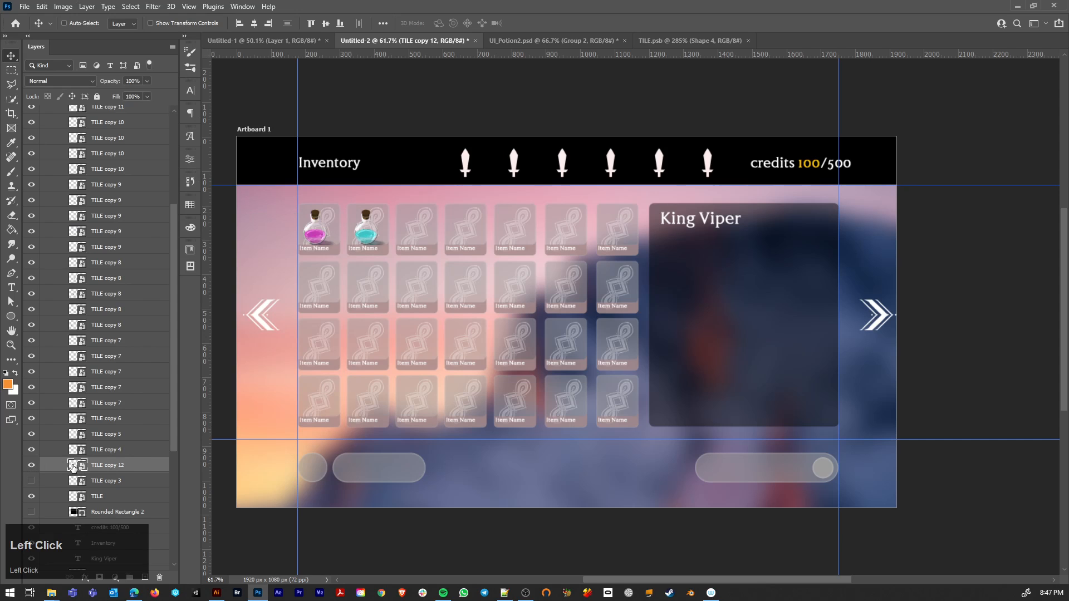
# Step: Label the independent tile copy blue in the layer list and open its smart object contents for editing
pyautogui.rightClick(98, 467)
pyautogui.click(137, 525)
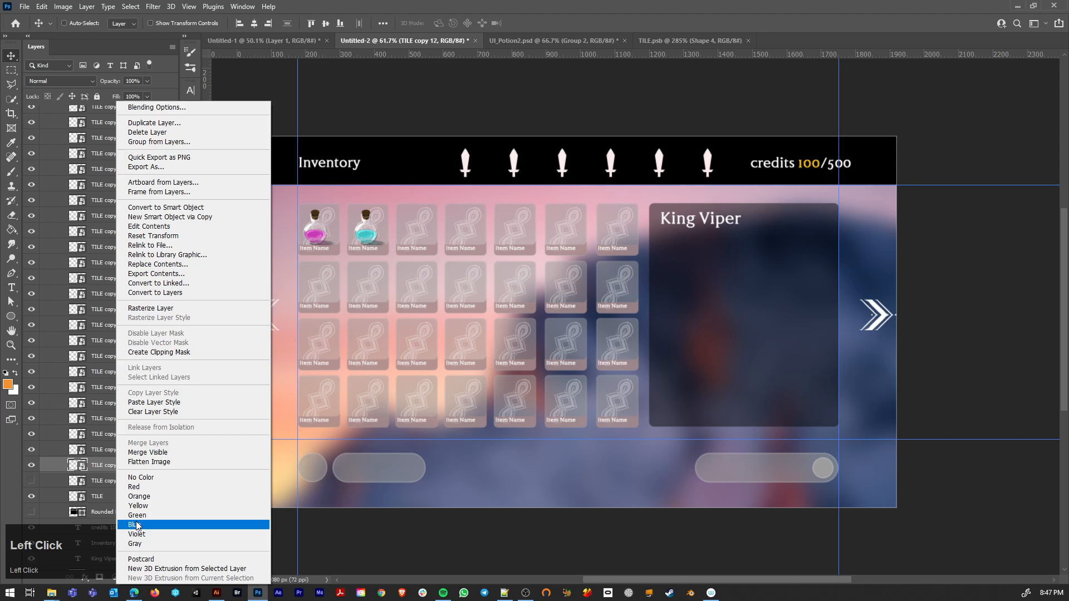
pyautogui.doubleClick(76, 467)
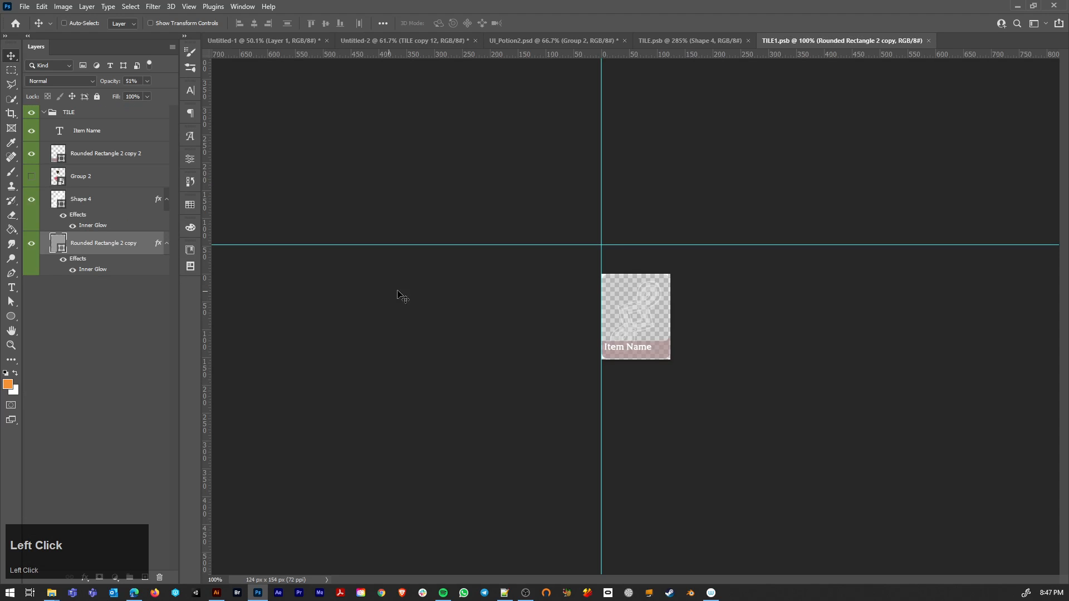
pyautogui.scroll(3, 626, 326)
pyautogui.keyDown('ctrl'); pyautogui.click(582, 263); pyautogui.keyUp('ctrl')
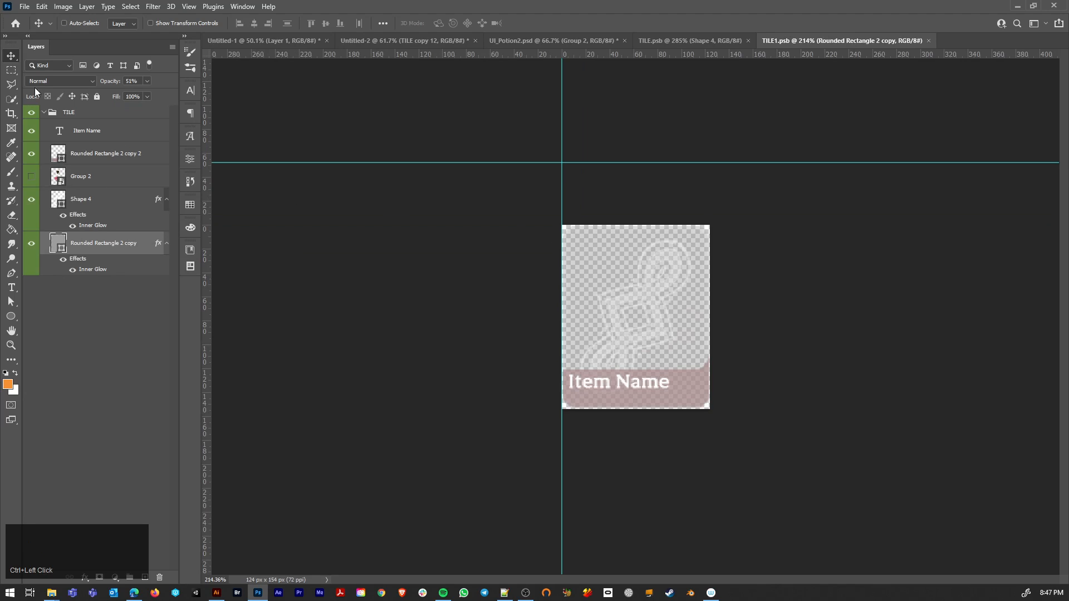
pyautogui.click(10, 57)
pyautogui.click(56, 68)
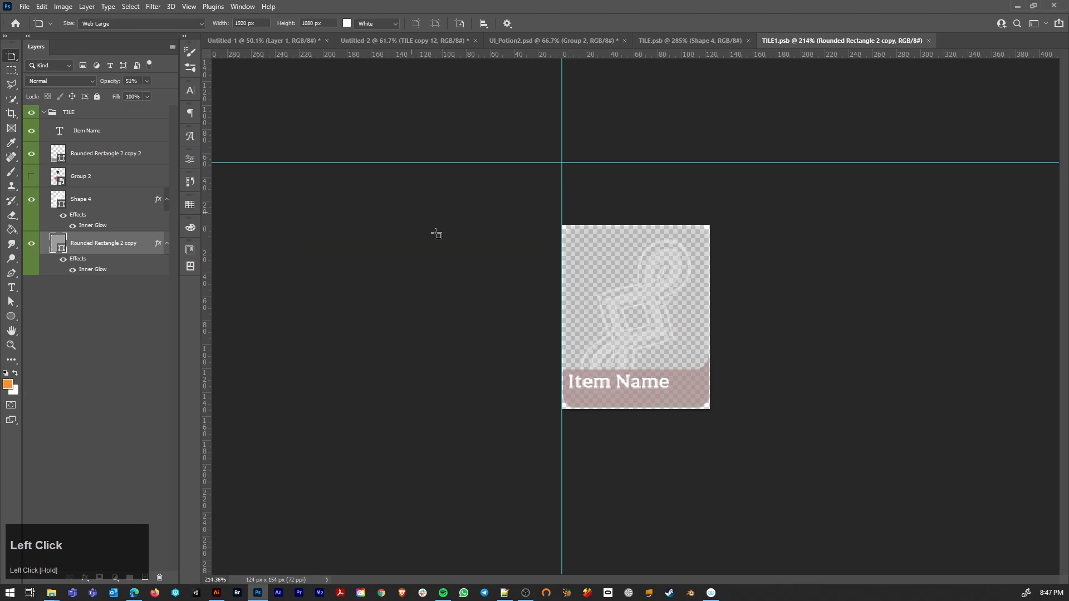
pyautogui.click(69, 113)
pyautogui.press('v')
# Step: Enlarge the tile document's canvas to 102 percent in width and height, with relative sizing switched on
pyautogui.click(63, 7)
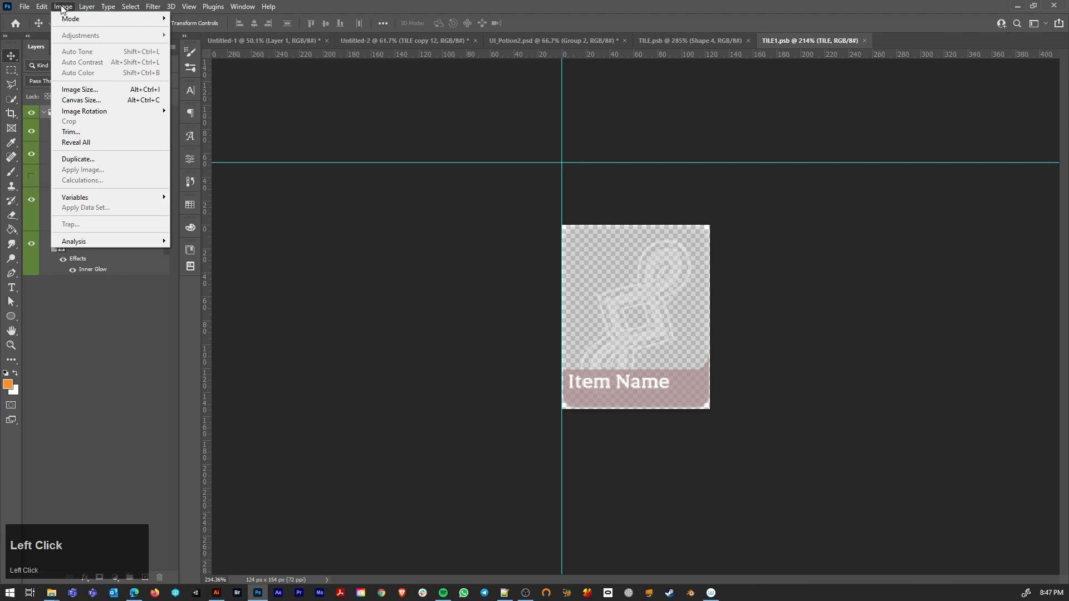
pyautogui.click(98, 99)
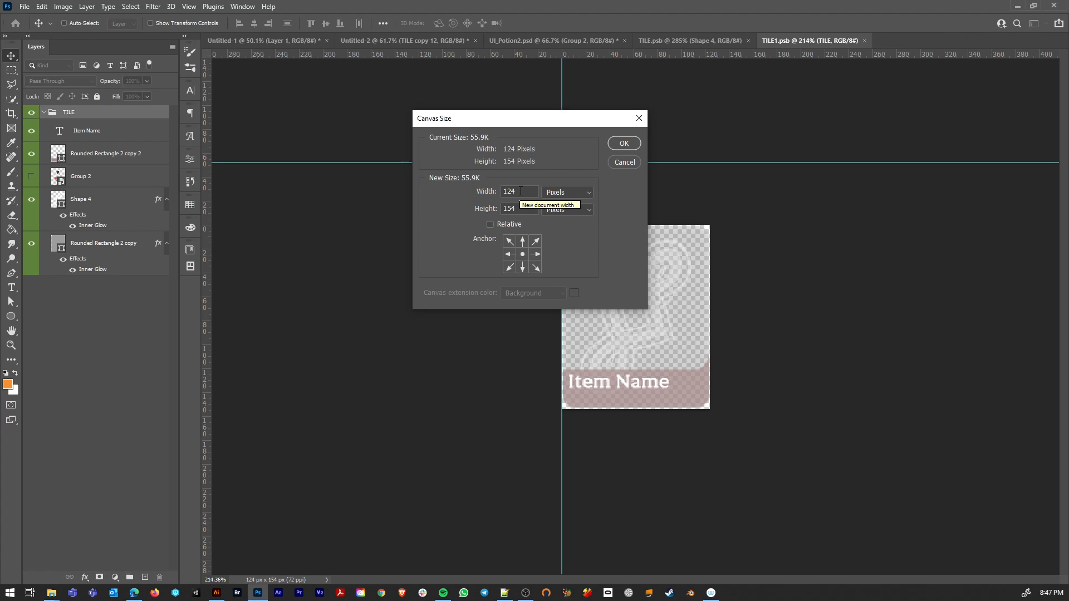
pyautogui.moveTo(521, 191); pyautogui.dragTo(507, 191)
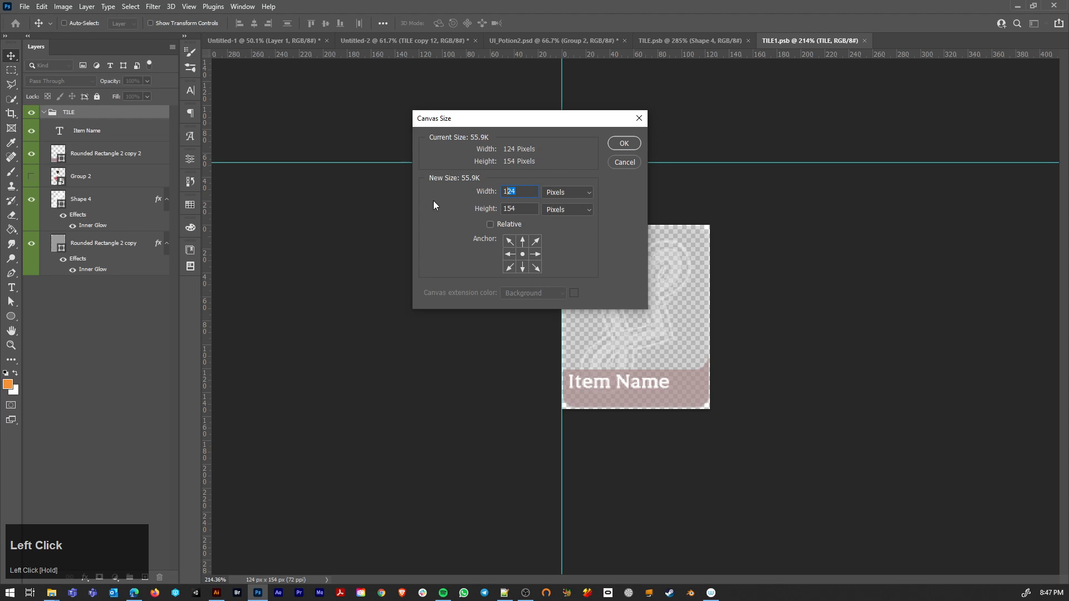
pyautogui.click(572, 195)
pyautogui.click(574, 205)
pyautogui.click(513, 191)
pyautogui.write('2')
pyautogui.moveTo(518, 208); pyautogui.dragTo(512, 209)
pyautogui.write('2')
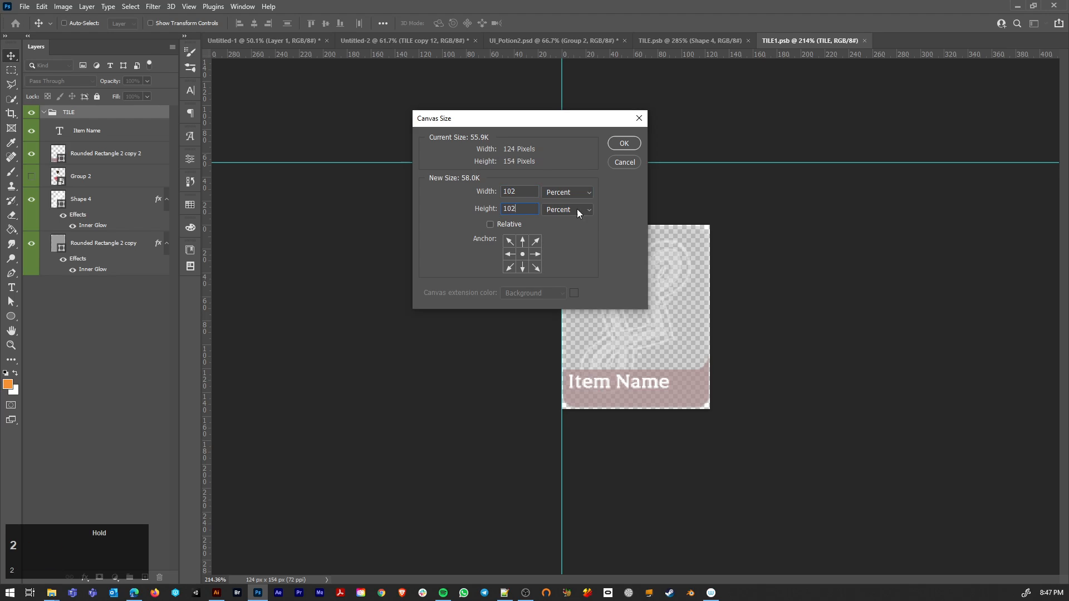
pyautogui.click(490, 225)
pyautogui.click(570, 193)
pyautogui.click(570, 193)
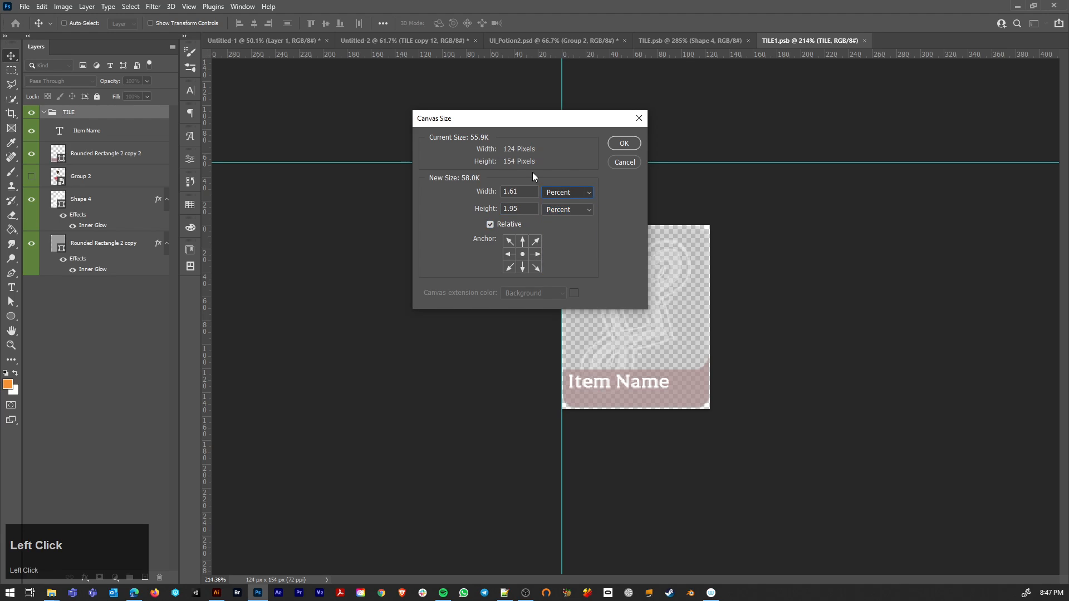
pyautogui.click(613, 146)
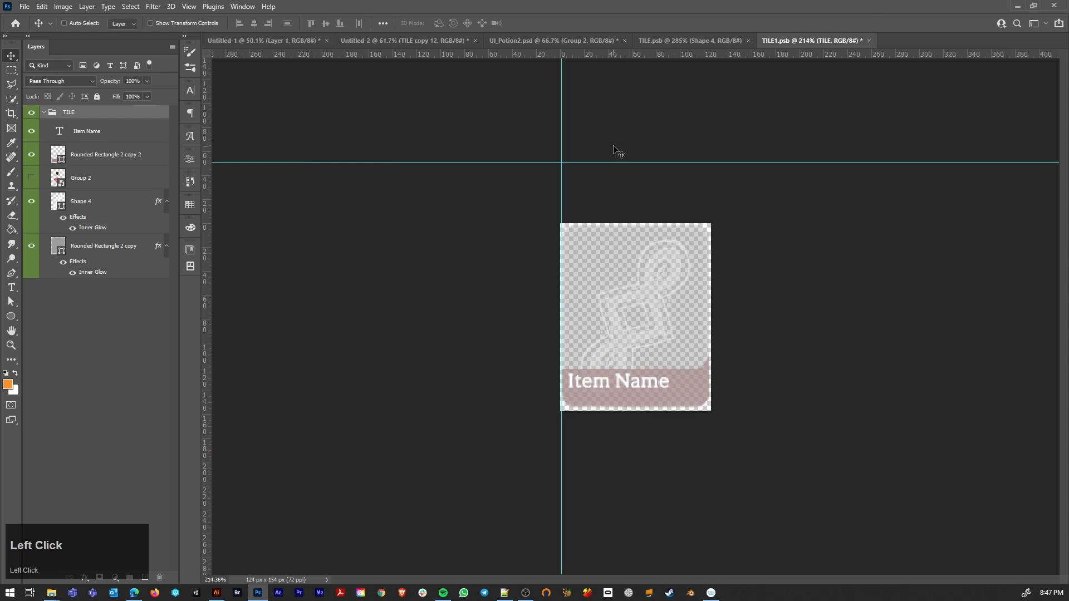
# Step: Undo the last canvas size change in the tile document
pyautogui.press('ctrl')
pyautogui.hotkey('ctrl', 'z')
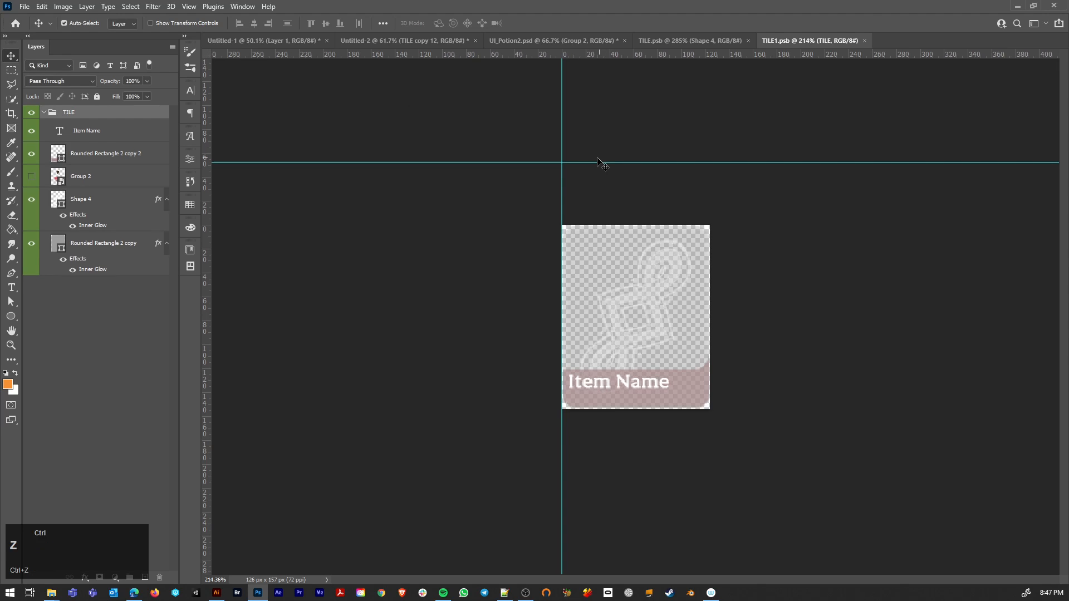
# Step: Enlarge the tile document's canvas to 102 percent in width and height from the centre, with relative sizing switched off
pyautogui.click(64, 6)
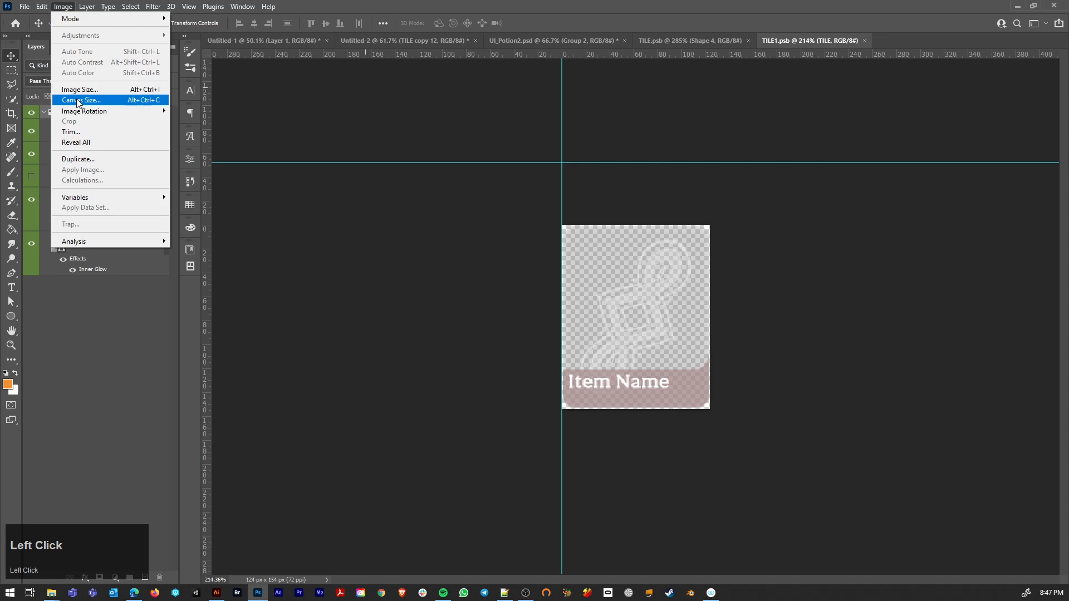
pyautogui.click(80, 101)
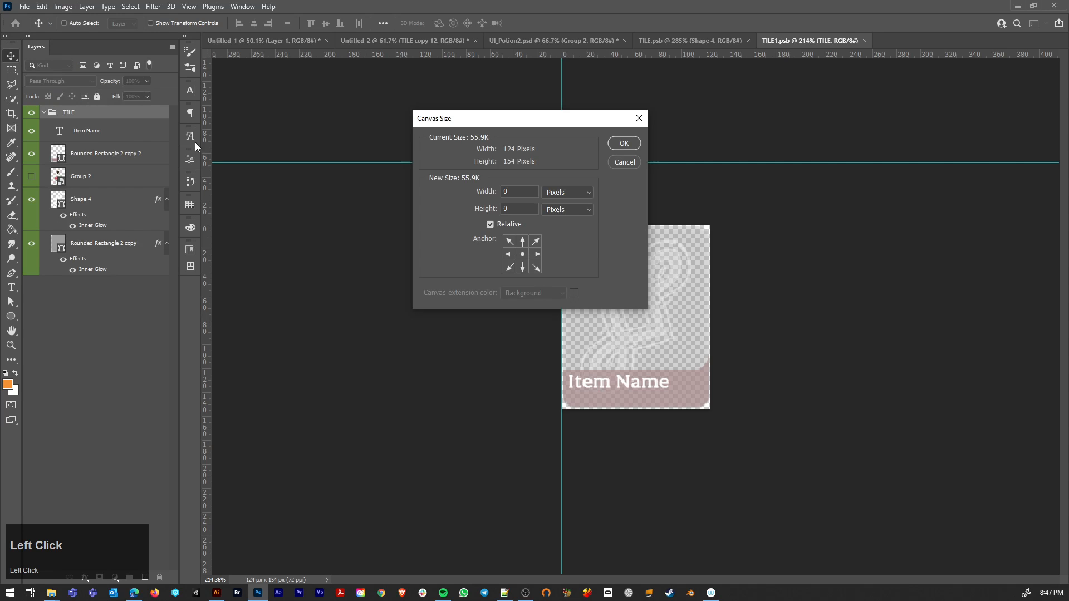
pyautogui.click(522, 255)
pyautogui.click(561, 193)
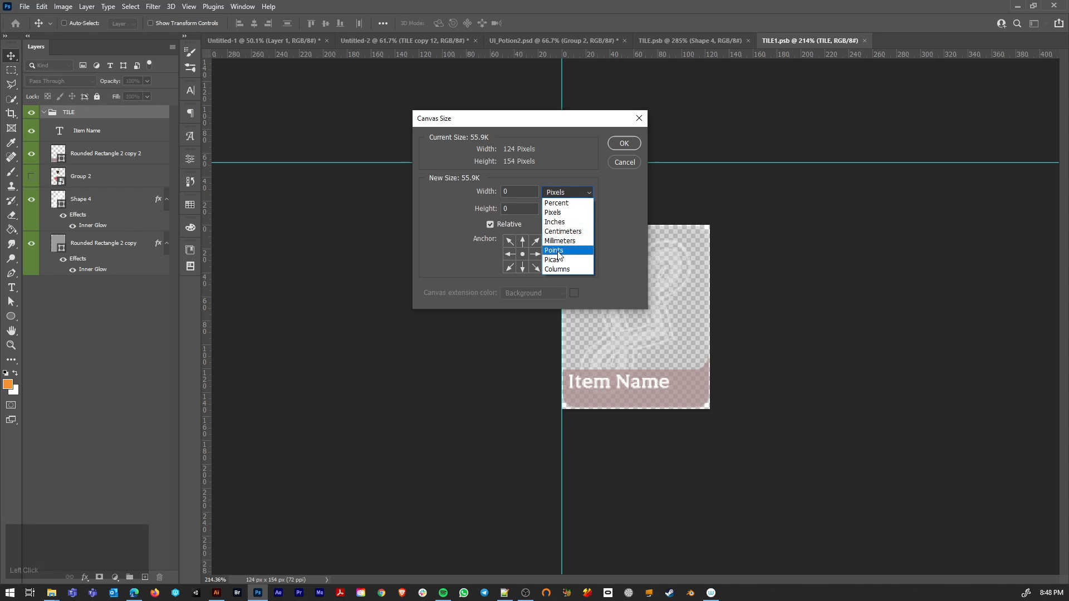
pyautogui.click(557, 203)
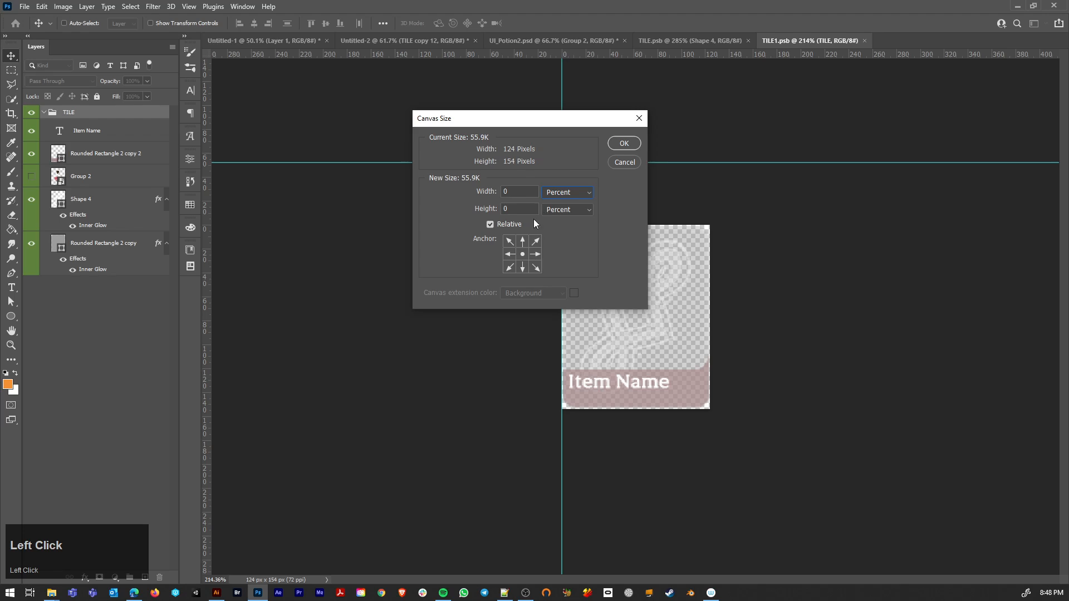
pyautogui.click(490, 224)
pyautogui.write('102')
pyautogui.click(526, 207)
pyautogui.write('102')
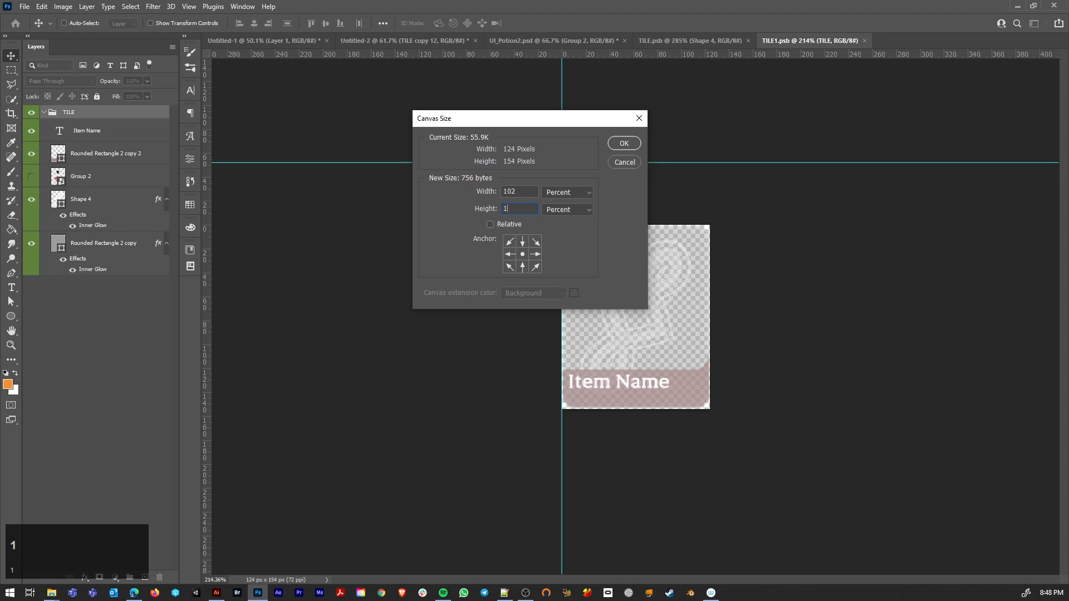
pyautogui.click(624, 144)
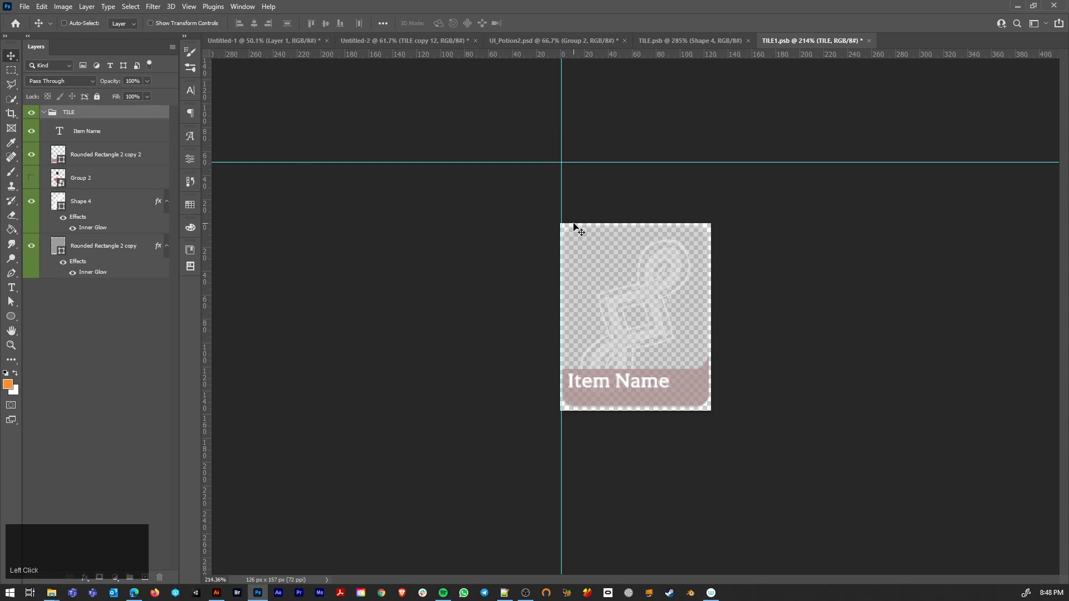
# Step: Undo the 102 percent canvas enlargement in the tile document
pyautogui.click(63, 7)
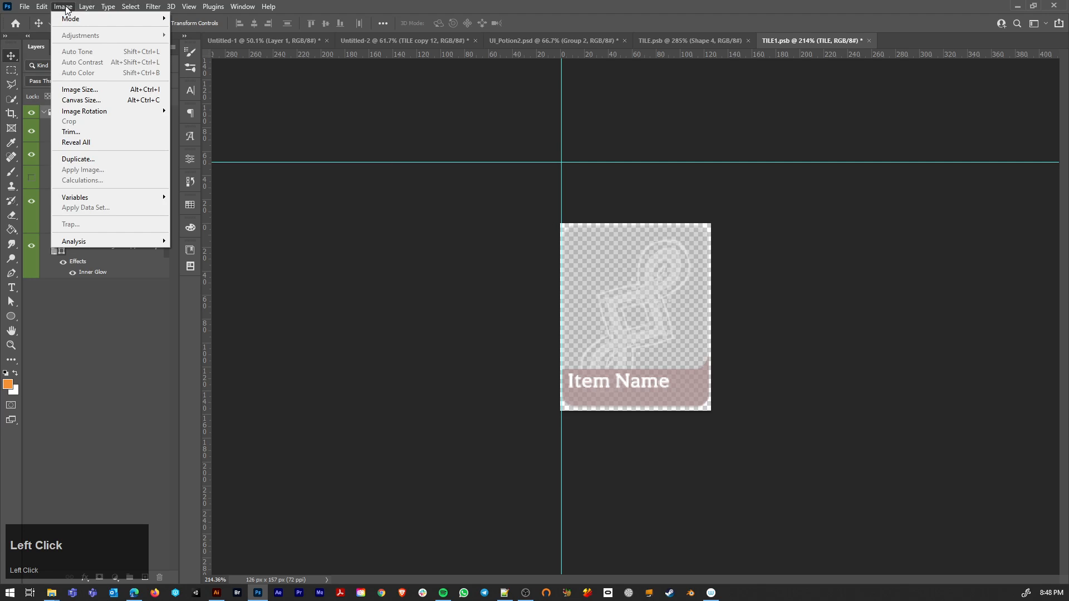
pyautogui.click(80, 101)
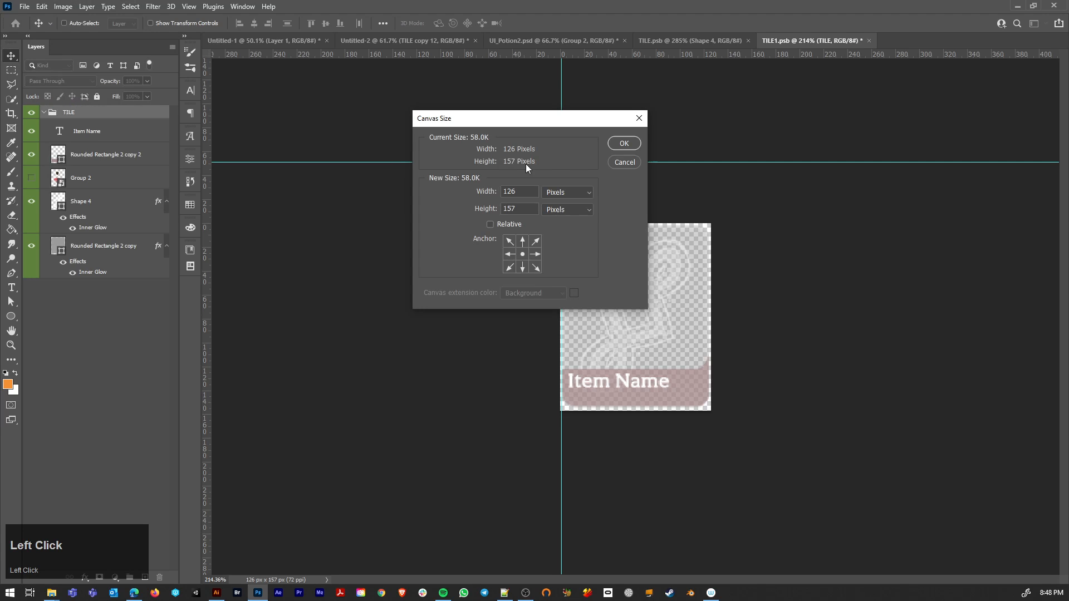
pyautogui.click(523, 265)
pyautogui.click(629, 164)
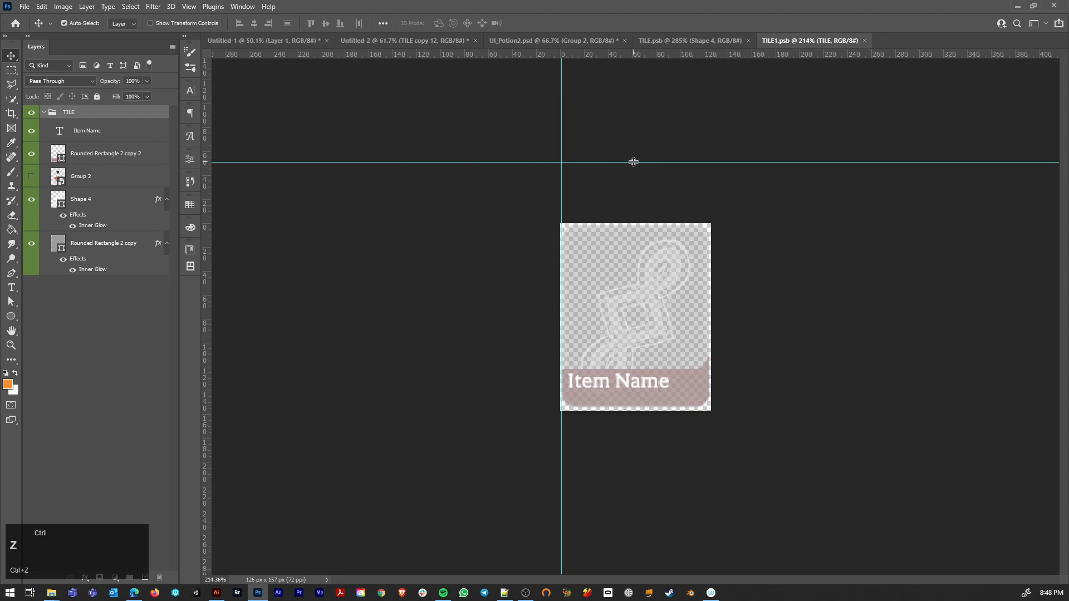
pyautogui.hotkey('ctrl', 'z')
# Step: Enlarge the tile document's canvas to 108 percent in width and height, and move the TILE group up to centre it vertically
pyautogui.click(63, 6)
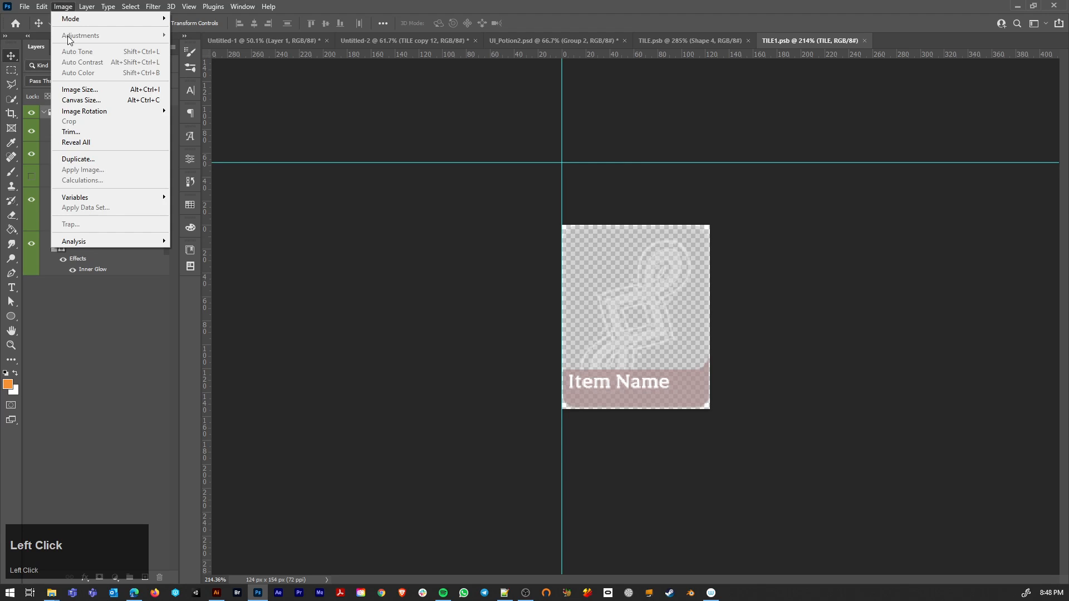
pyautogui.click(81, 100)
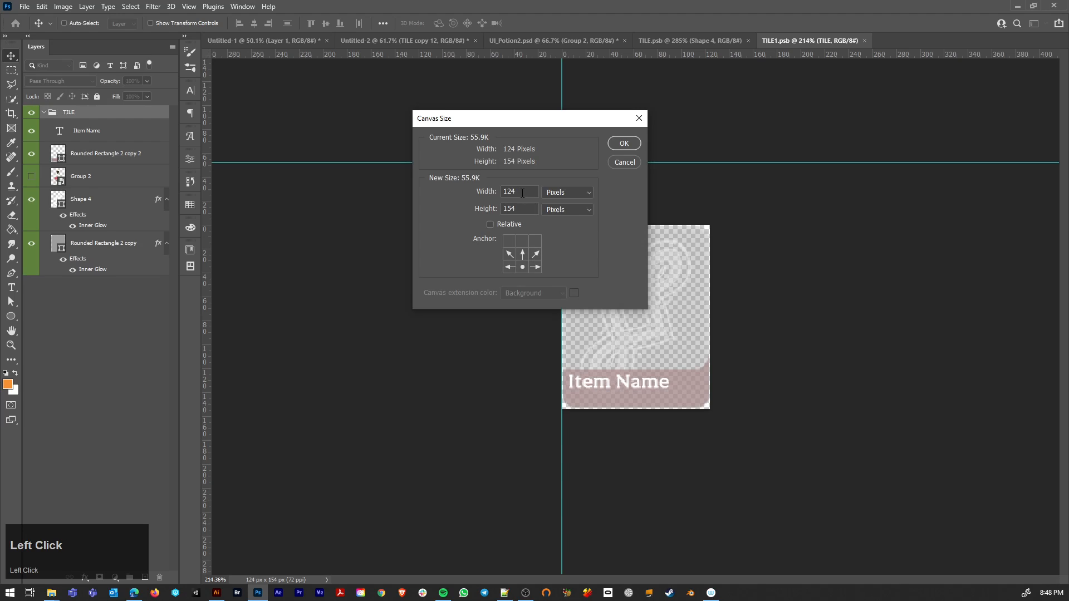
pyautogui.click(578, 192)
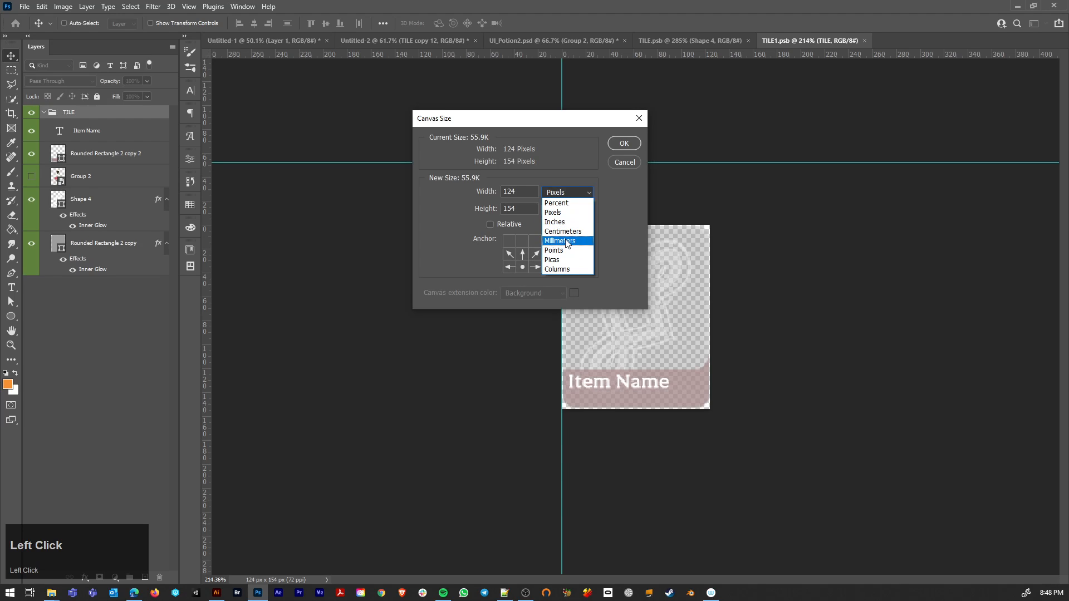
pyautogui.click(566, 204)
pyautogui.moveTo(513, 192); pyautogui.dragTo(508, 192)
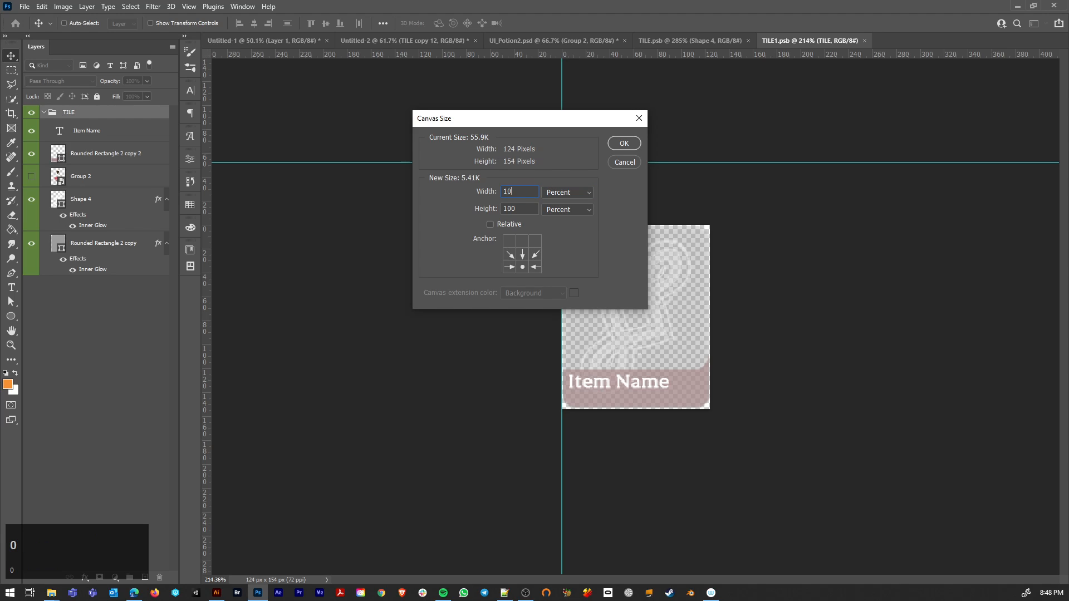
pyautogui.write('08')
pyautogui.press('Tab')
pyautogui.moveTo(526, 209); pyautogui.dragTo(518, 212)
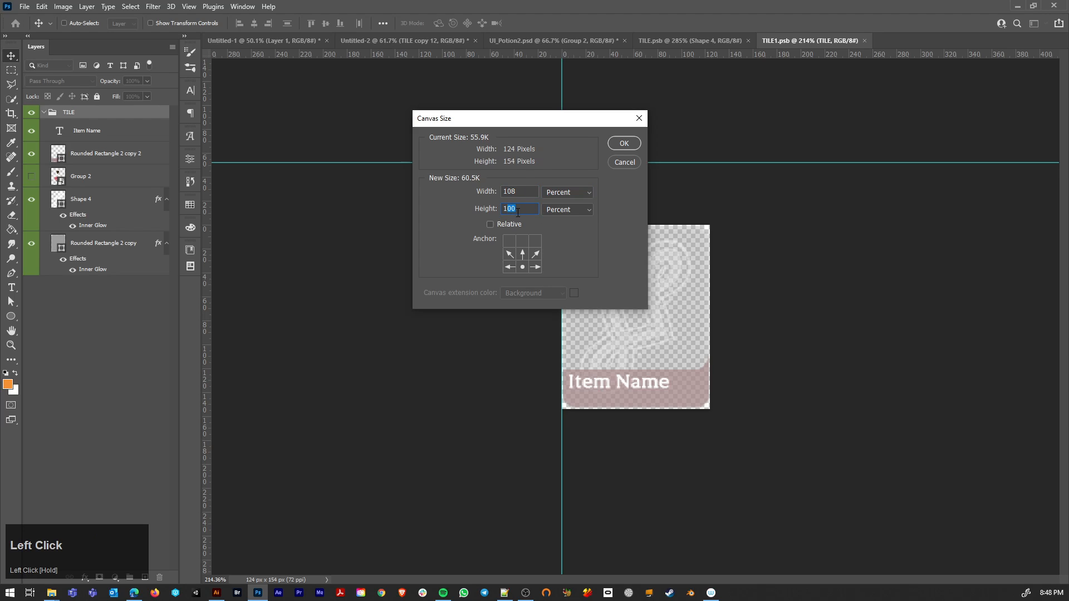
pyautogui.write('10')
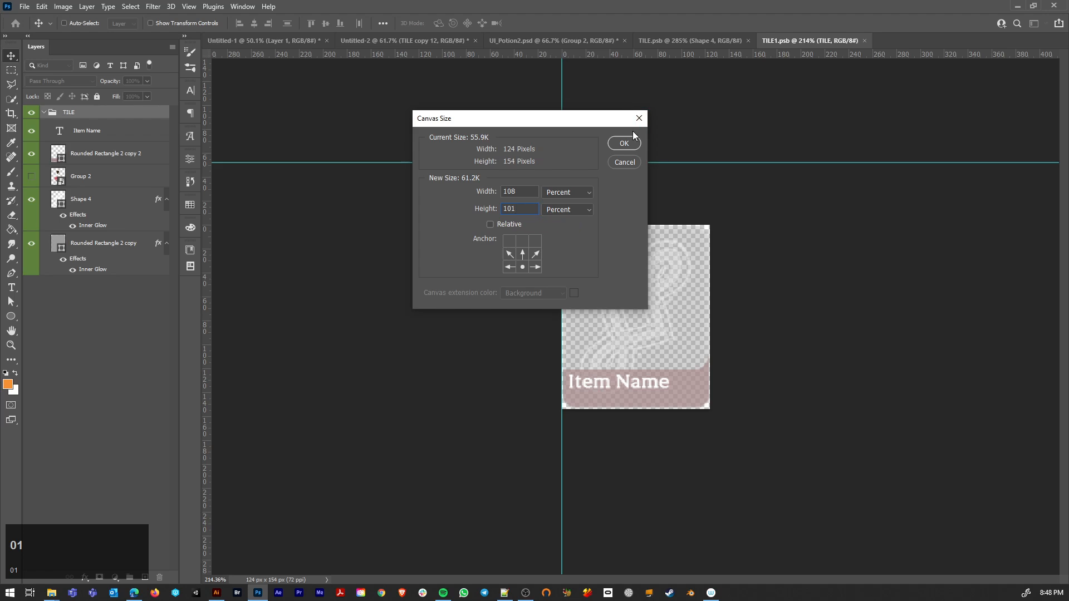
pyautogui.write('8')
pyautogui.click(622, 143)
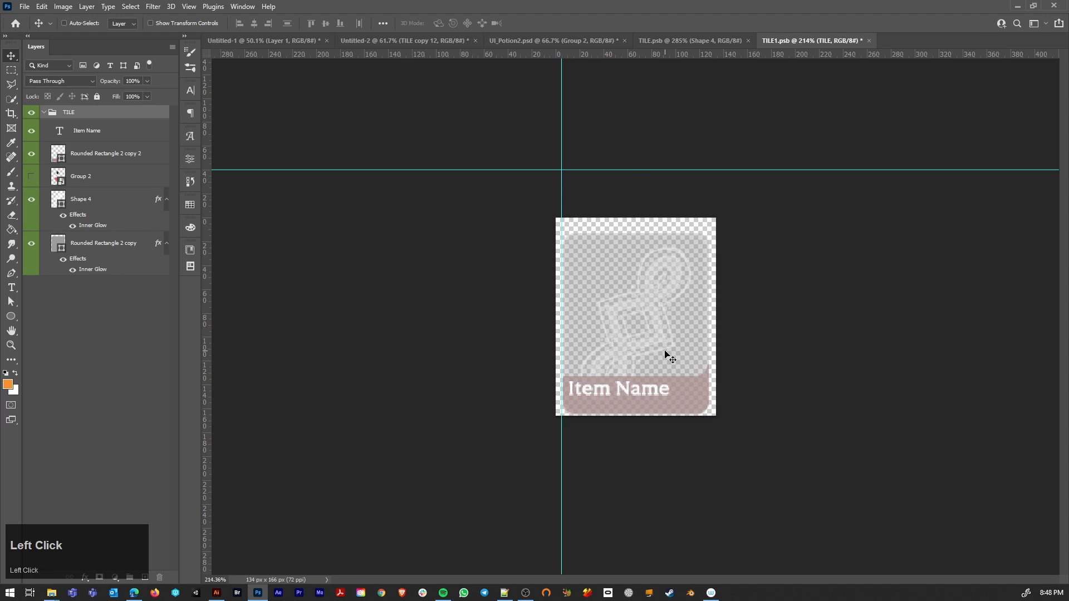
pyautogui.moveTo(664, 352); pyautogui.dragTo(666, 348)
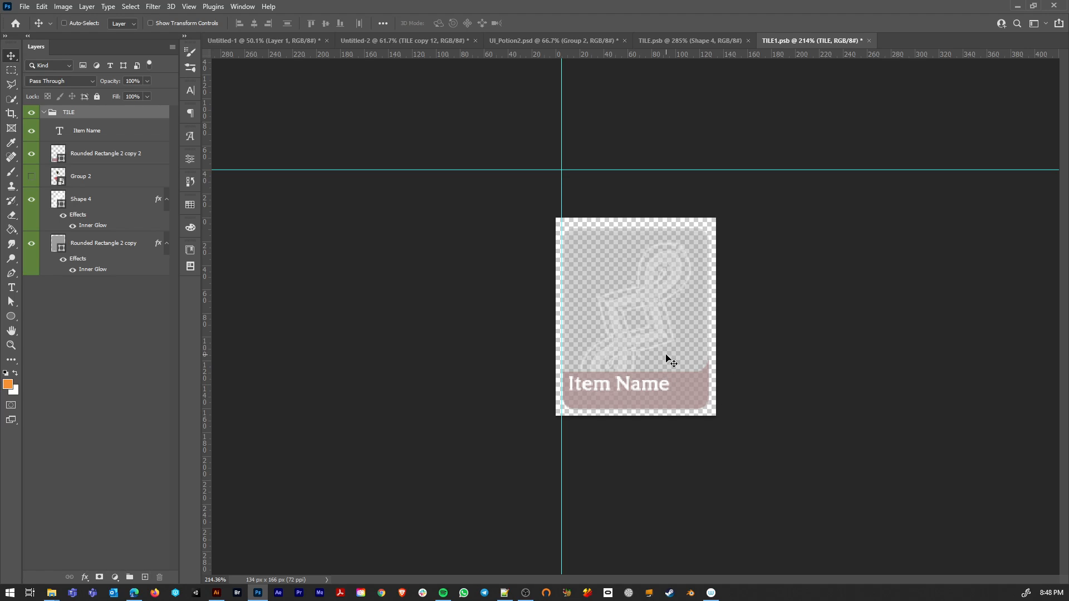
pyautogui.moveTo(669, 359); pyautogui.dragTo(668, 360)
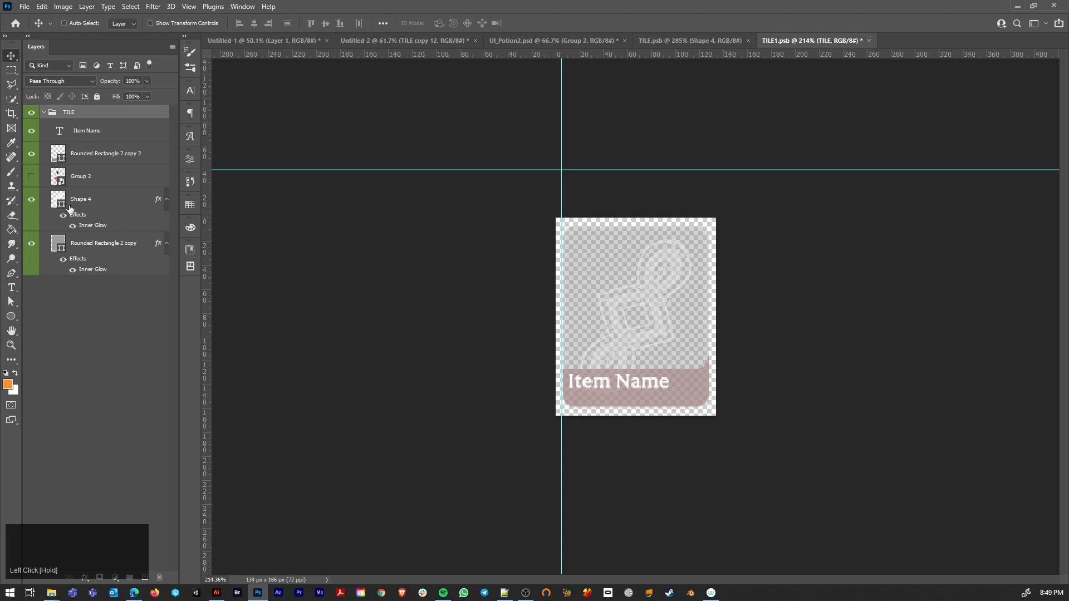
# Step: Give the Rounded Rectangle 2 copy shape a turquoise stroke 8 px wide
pyautogui.click(100, 246)
pyautogui.press('p')
pyautogui.click(163, 24)
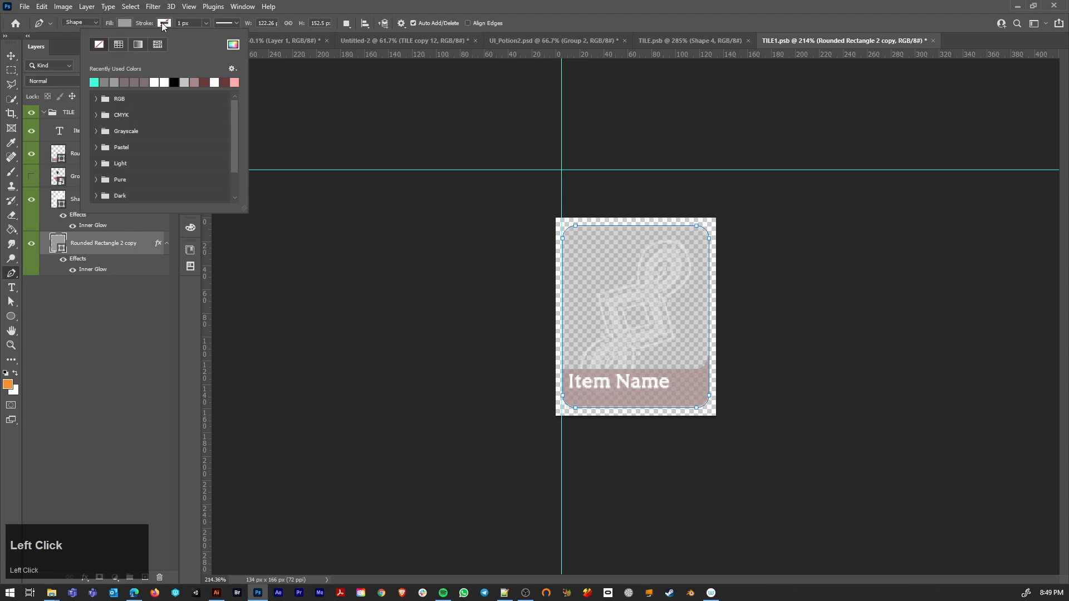
pyautogui.click(94, 82)
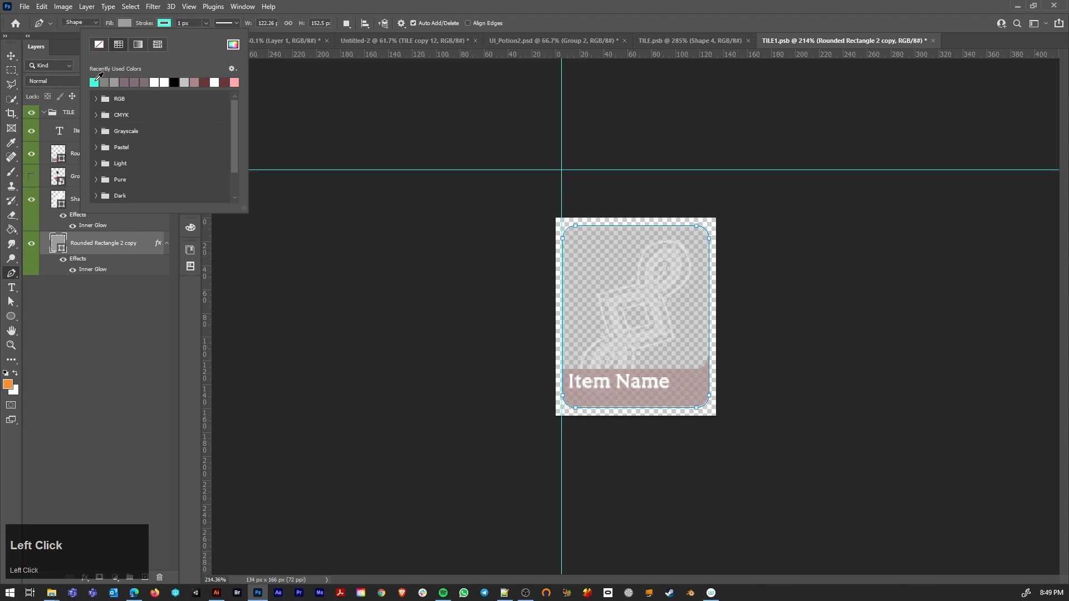
pyautogui.click(179, 22)
pyautogui.press('Up')
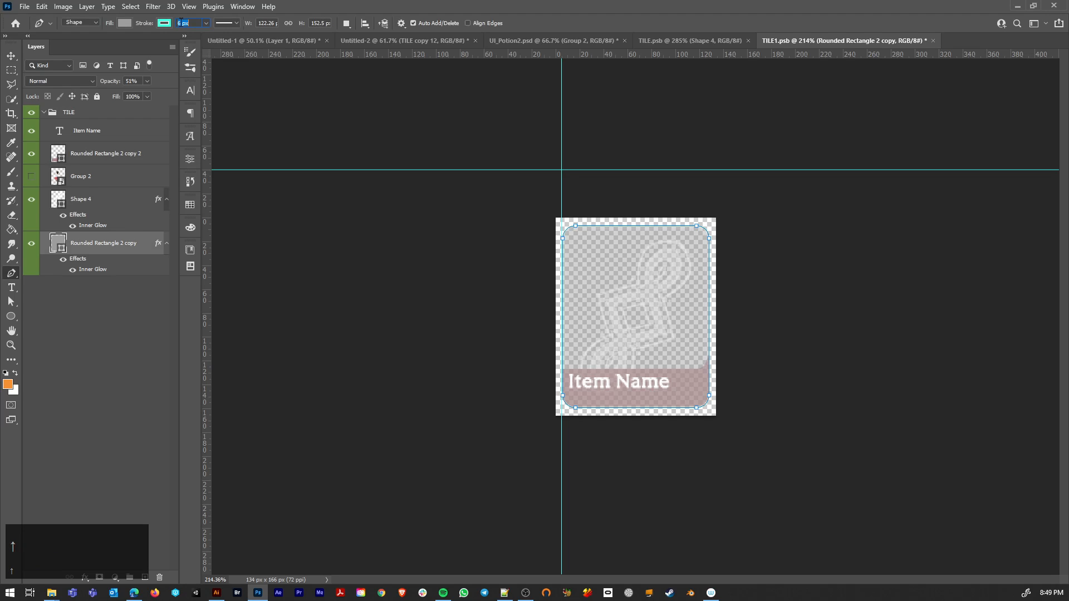
pyautogui.press('Return')
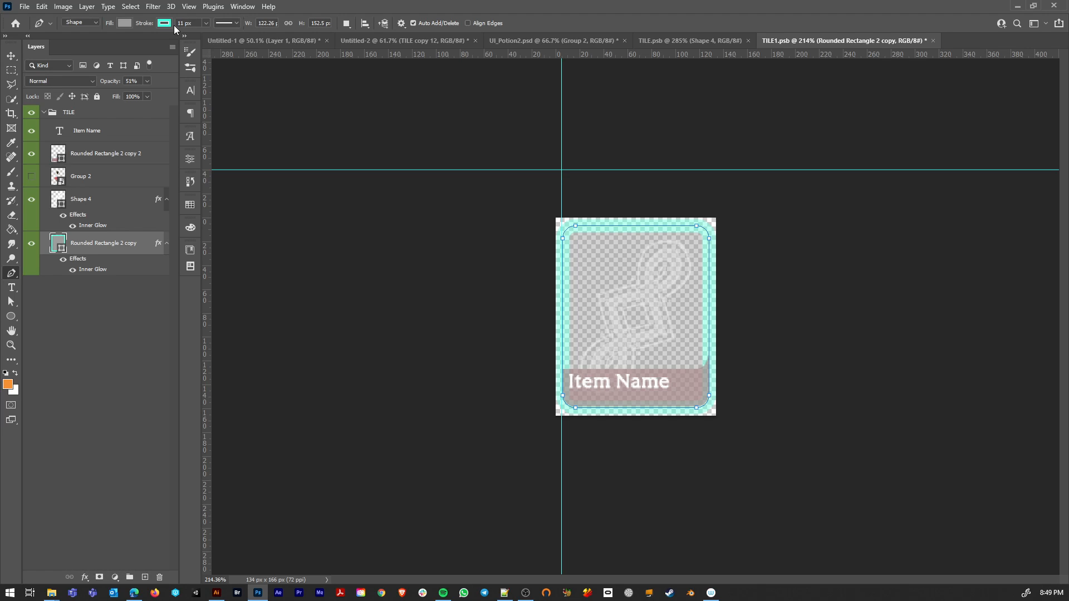
pyautogui.click(181, 23)
pyautogui.press('Down')
pyautogui.press('Down')
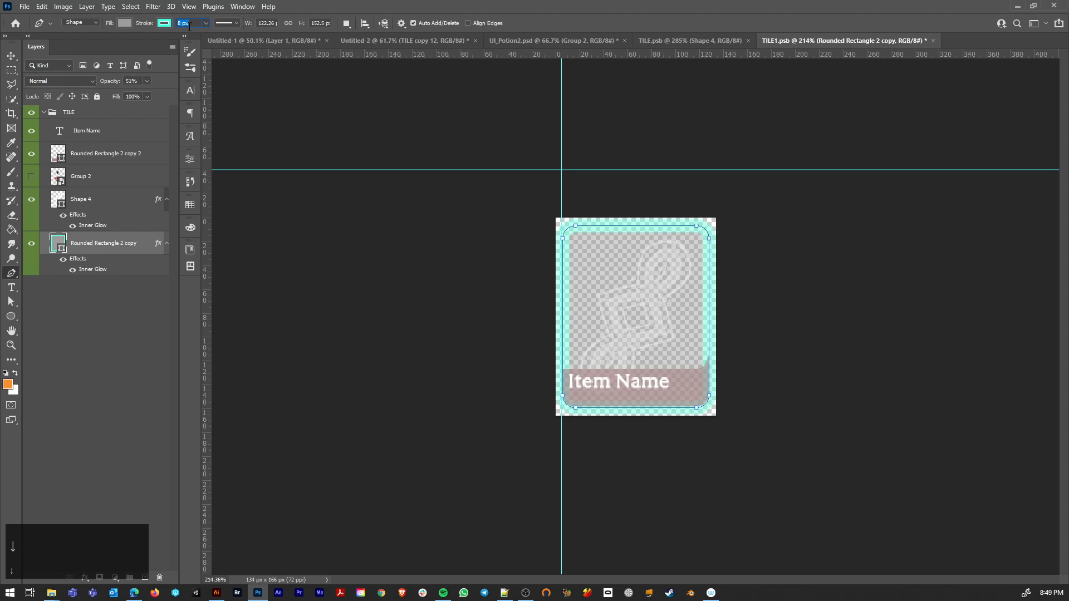
pyautogui.press('Return')
# Step: Align the rounded rectangle's stroke to the outside of the shape and reduce its width by a few pixels
pyautogui.click(227, 23)
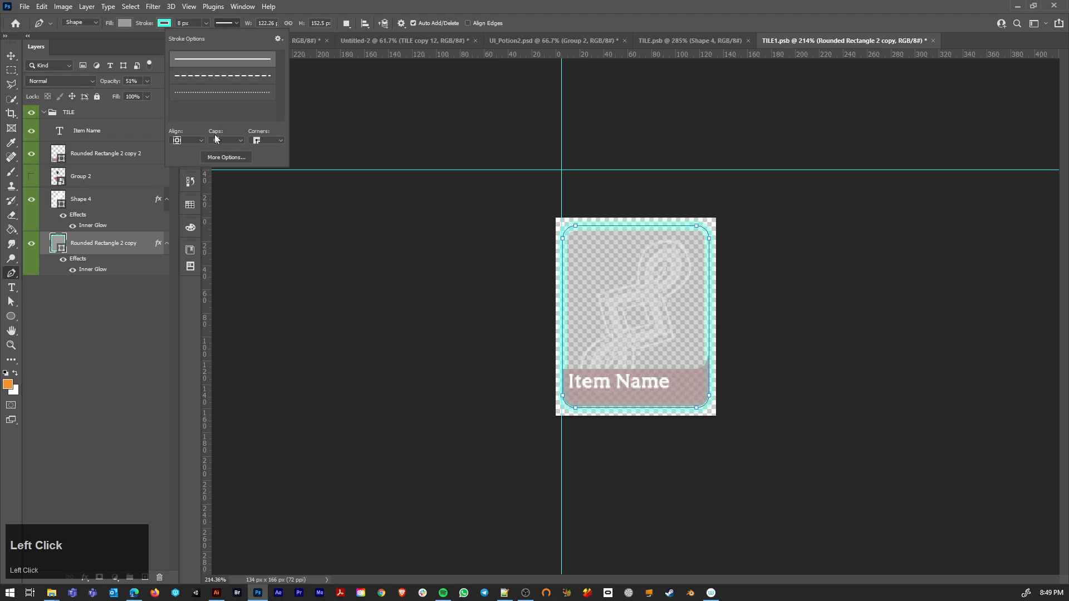
pyautogui.click(190, 141)
pyautogui.click(192, 169)
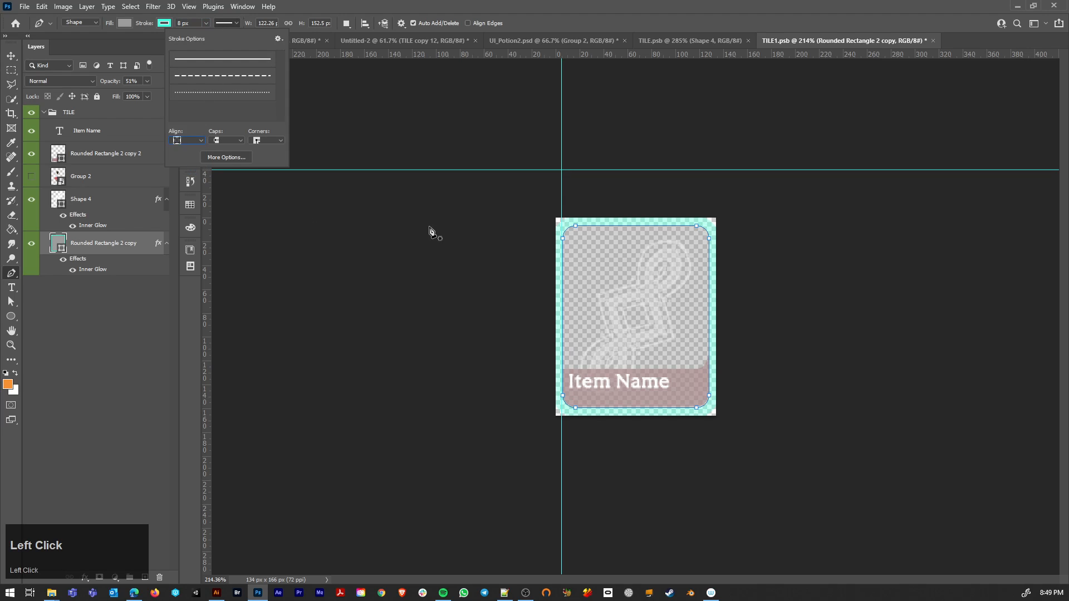
pyautogui.click(179, 23)
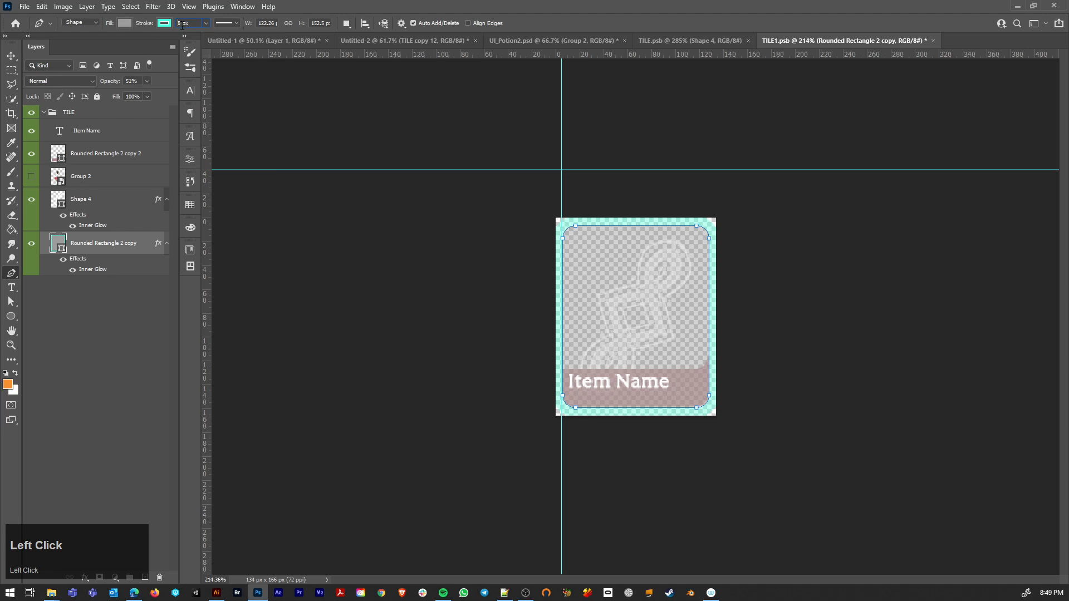
pyautogui.press('Down')
pyautogui.press('Down')
pyautogui.press('Down')
pyautogui.press('Return')
# Step: Save the tile document and return to Untitled-2 to inspect the bordered tile behind the blue potion
pyautogui.click(10, 56)
pyautogui.hotkey('ctrl', 's')
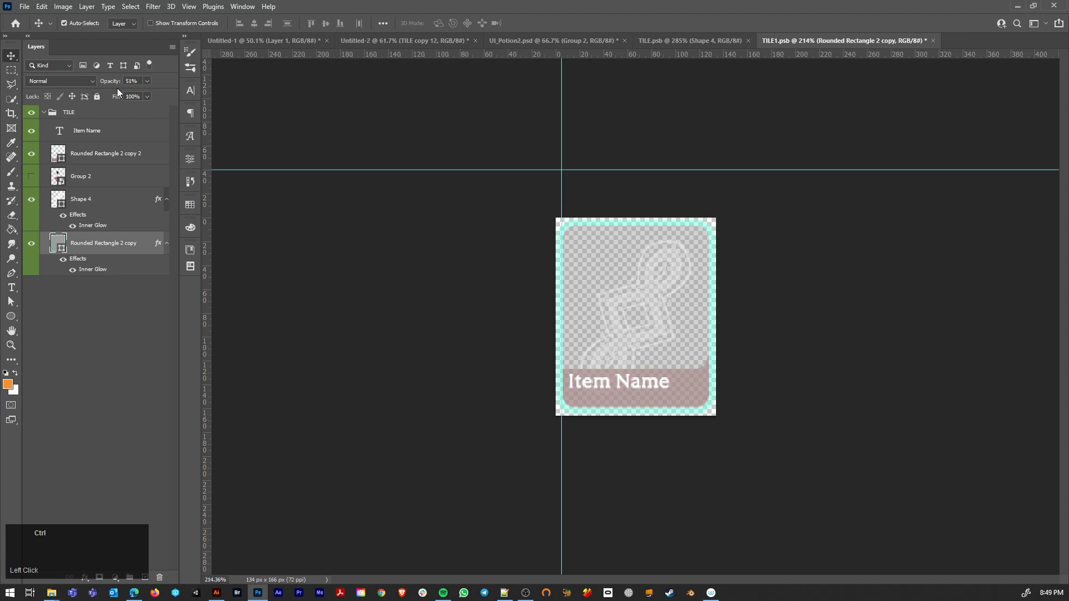
pyautogui.click(412, 39)
pyautogui.keyDown('alt'); pyautogui.scroll(2, 356, 251); pyautogui.keyUp('alt')
pyautogui.keyDown('alt'); pyautogui.scroll(5, 382, 254); pyautogui.keyUp('alt')
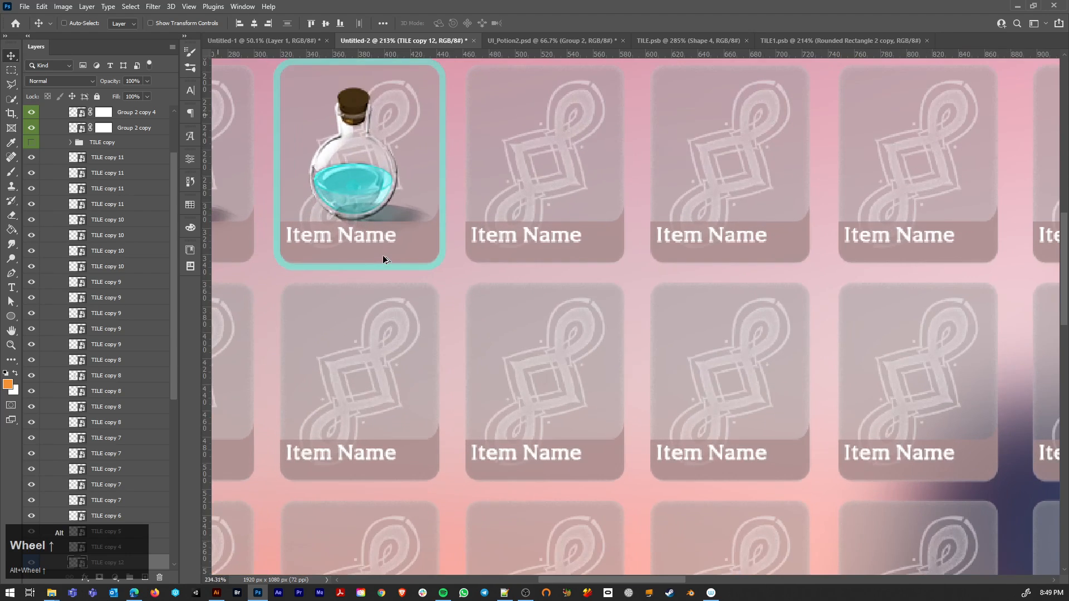
pyautogui.keyDown('alt'); pyautogui.scroll(-4, 383, 254); pyautogui.keyUp('alt')
pyautogui.moveTo(382, 216); pyautogui.dragTo(456, 240)
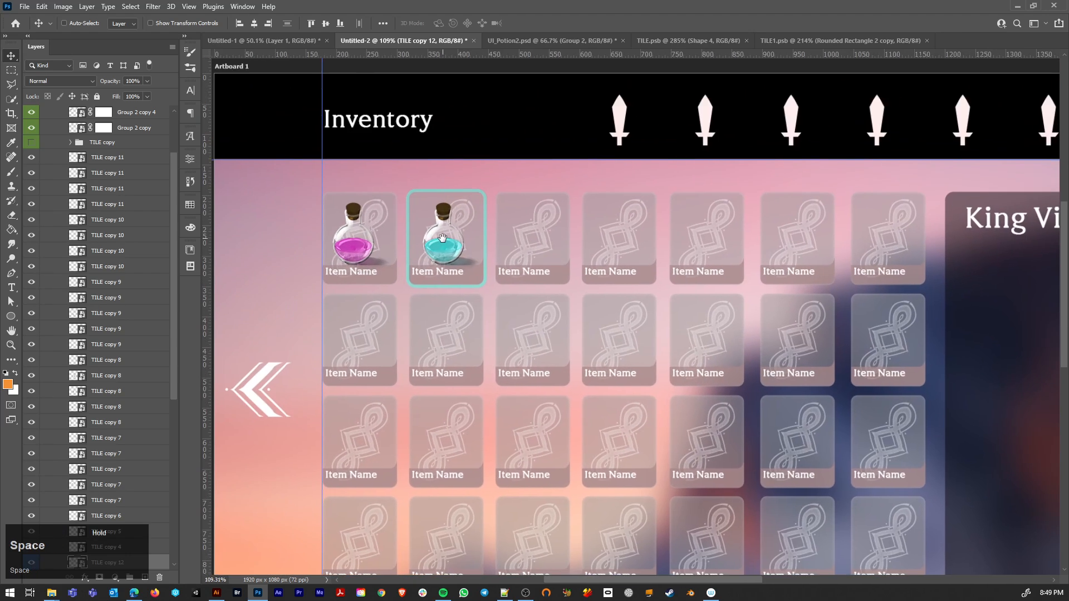
# Step: Add an outer glow to TILE copy 12 with a size of 9 px and colour 8bd5cc sampled from the tile's border
pyautogui.scroll(-3, 140, 499)
pyautogui.doubleClick(142, 490)
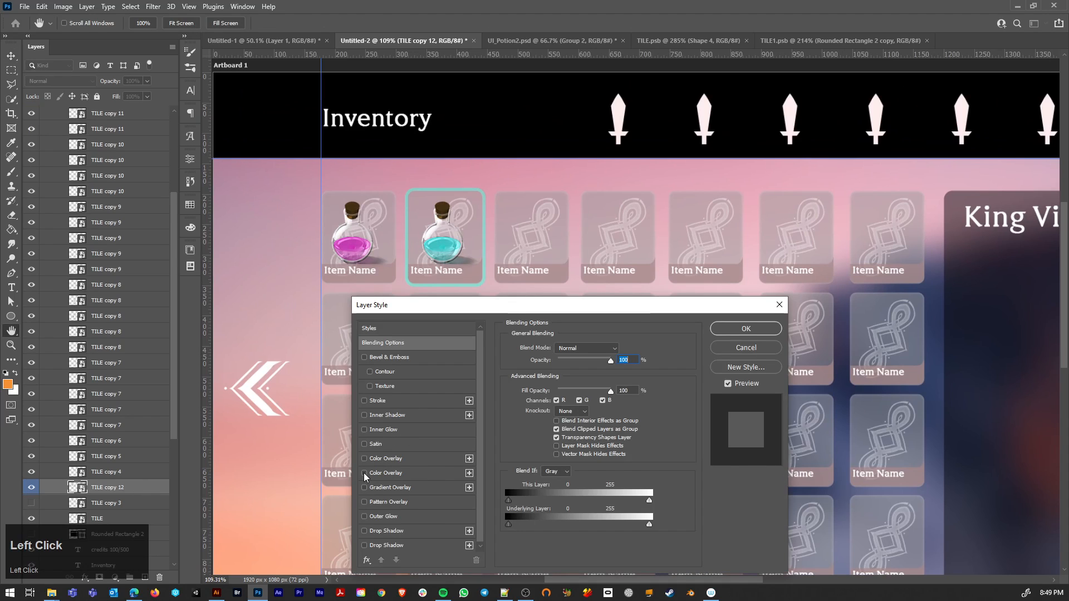
pyautogui.click(365, 516)
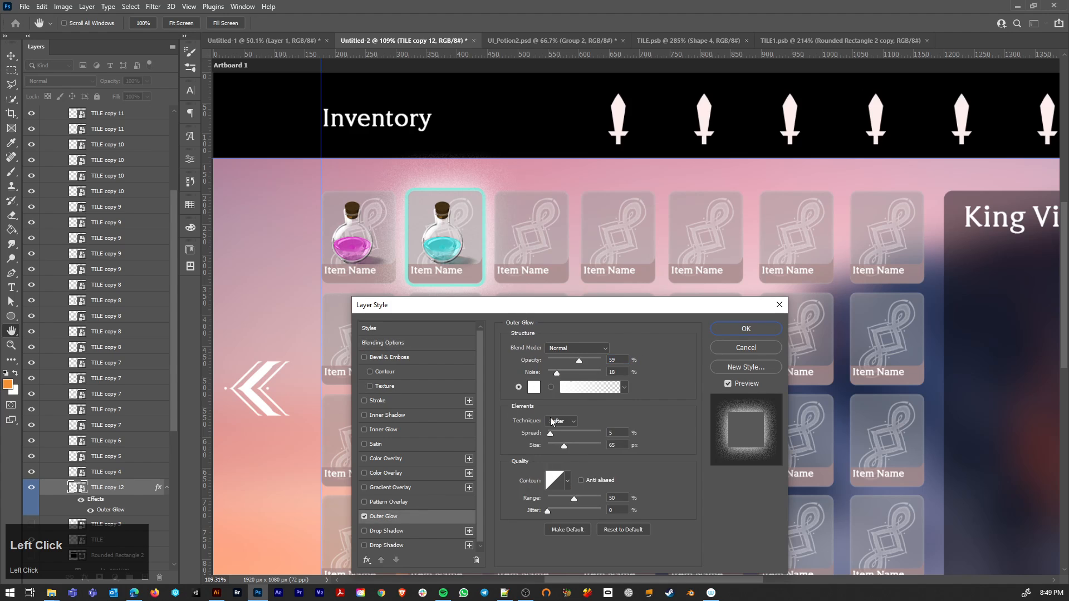
pyautogui.moveTo(564, 445); pyautogui.dragTo(553, 446)
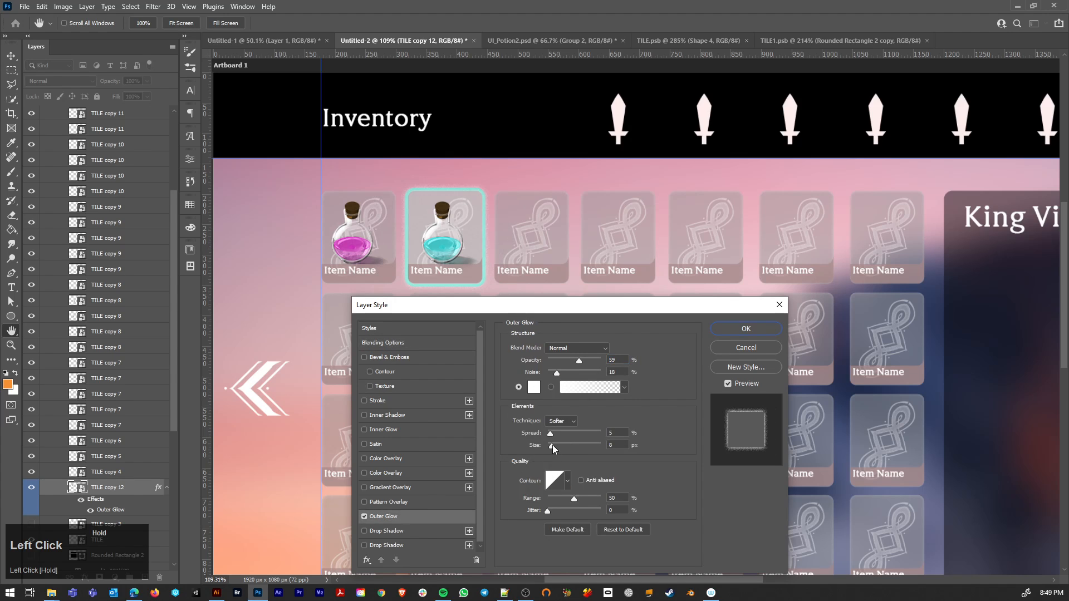
pyautogui.click(532, 390)
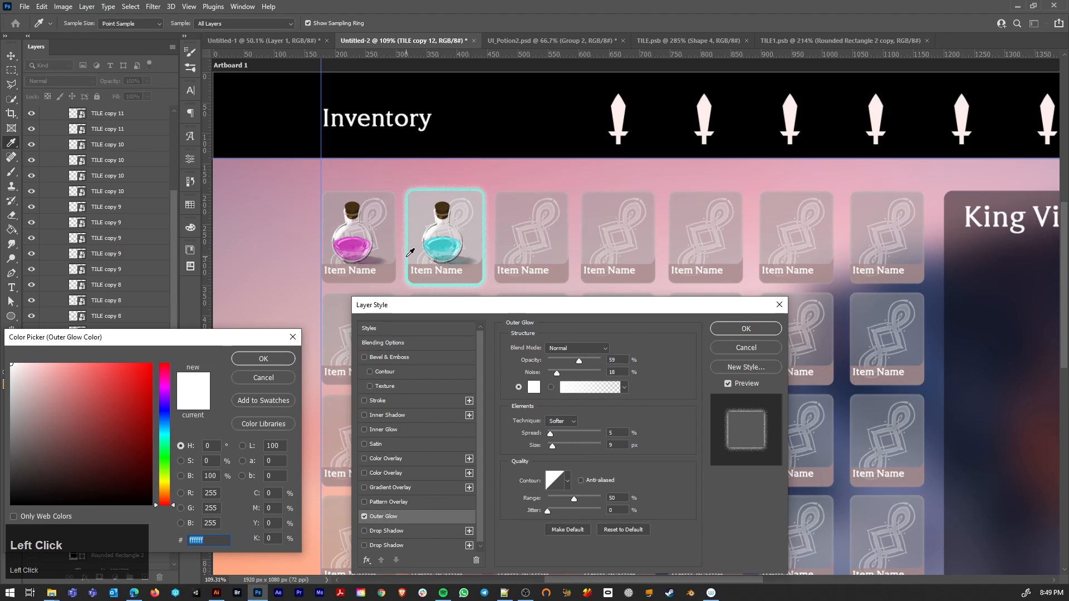
pyautogui.click(411, 252)
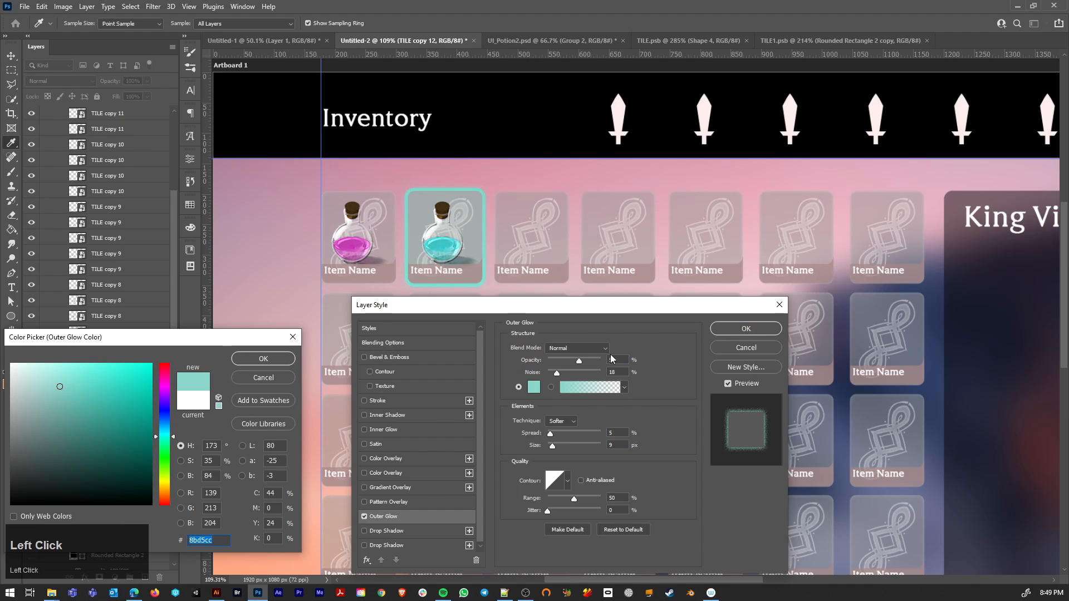
pyautogui.click(263, 359)
# Step: Raise the outer glow's opacity, reduce its size slightly and apply the layer style
pyautogui.moveTo(580, 362); pyautogui.dragTo(616, 370)
pyautogui.moveTo(555, 450); pyautogui.dragTo(550, 450)
pyautogui.click(746, 329)
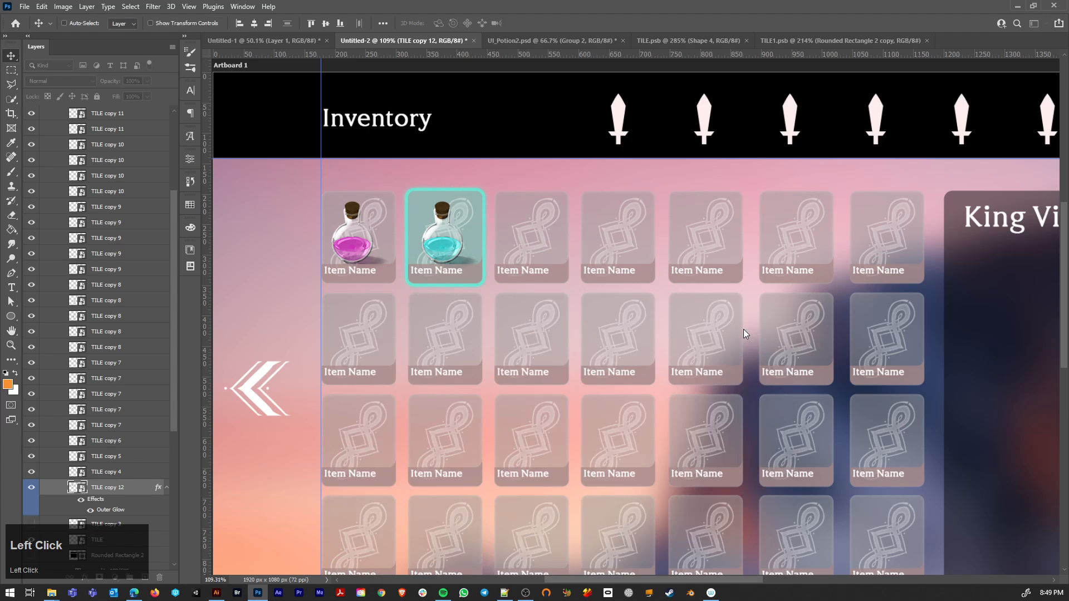
# Step: Duplicate the pink potion onto the five empty tiles to the right of the blue potion in the first row
pyautogui.scroll(-3, 489, 313)
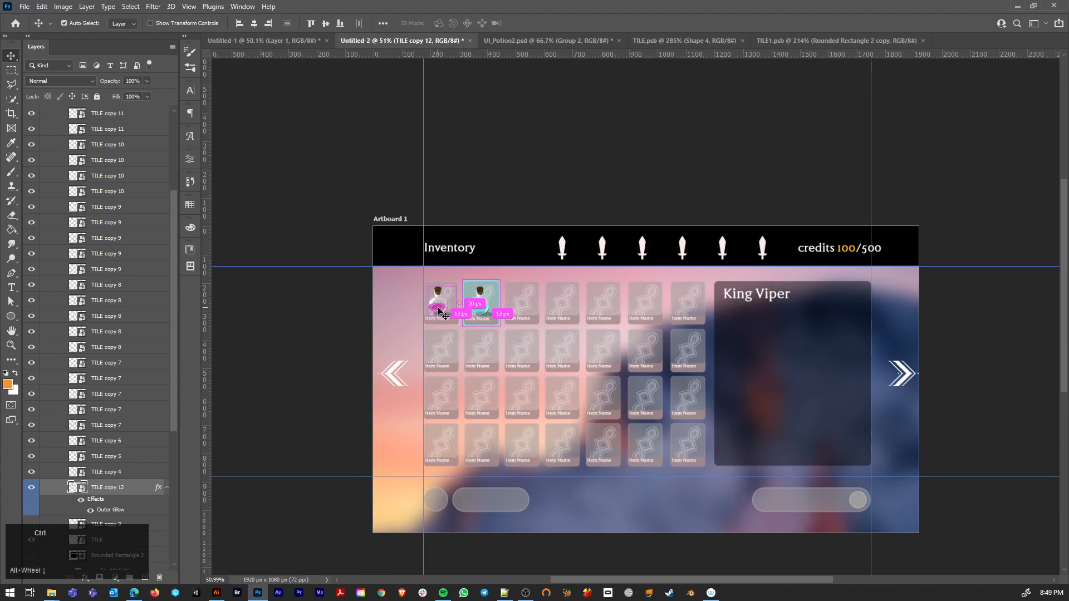
pyautogui.keyDown('ctrl'); pyautogui.click(440, 307); pyautogui.keyUp('ctrl')
pyautogui.moveTo(439, 306); pyautogui.dragTo(686, 306)
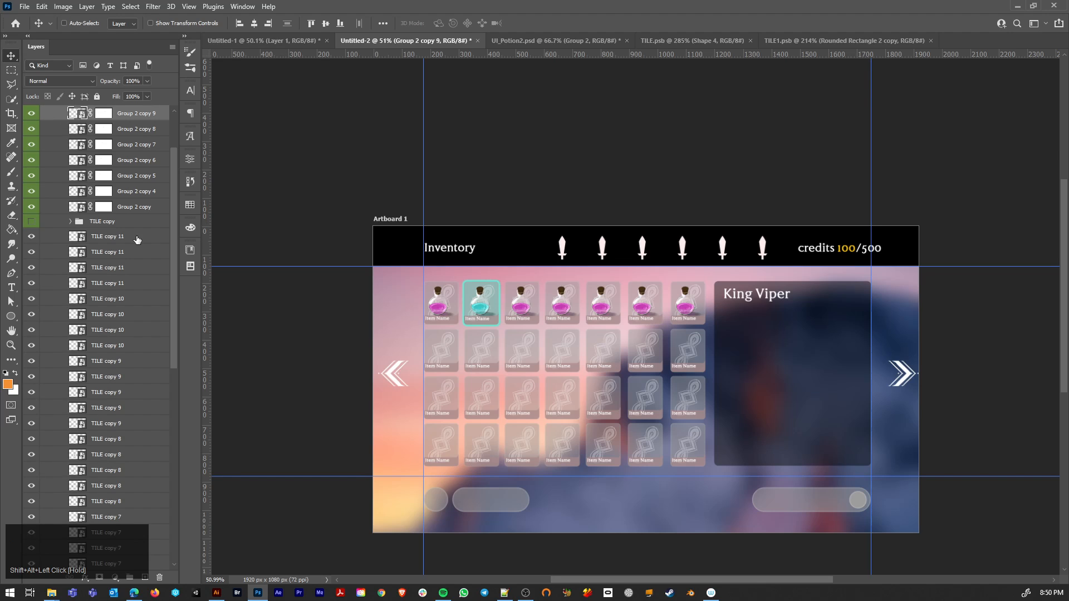
# Step: Delete the five duplicated pink potions to the right of the blue potion in the first row
pyautogui.keyDown('ctrl'); pyautogui.click(690, 307); pyautogui.keyUp('ctrl')
pyautogui.press('Delete')
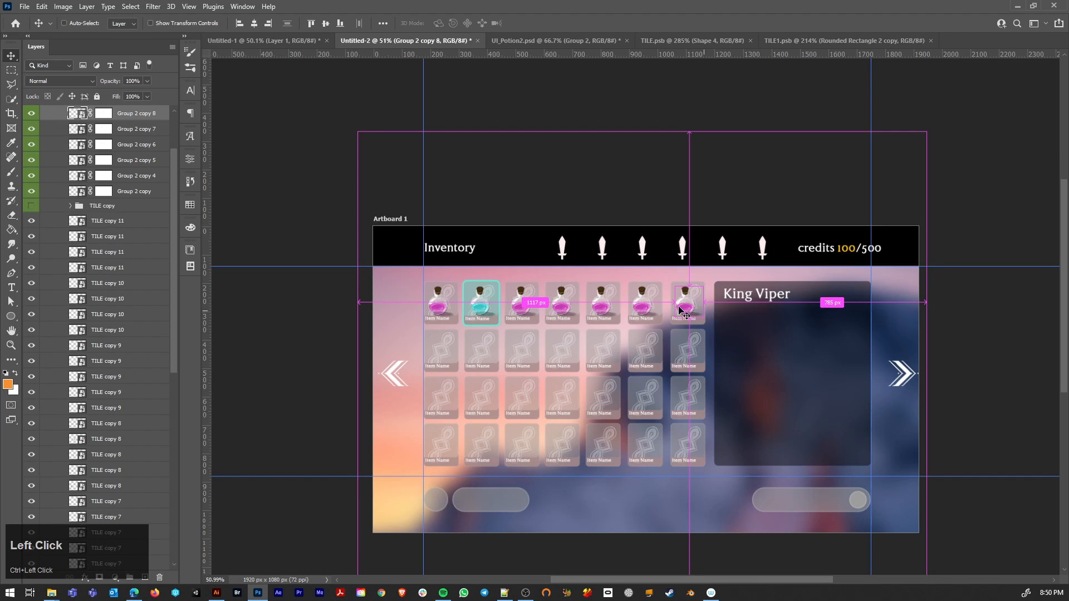
pyautogui.press('Delete')
pyautogui.click(642, 306)
pyautogui.press('Delete')
pyautogui.press('Delete')
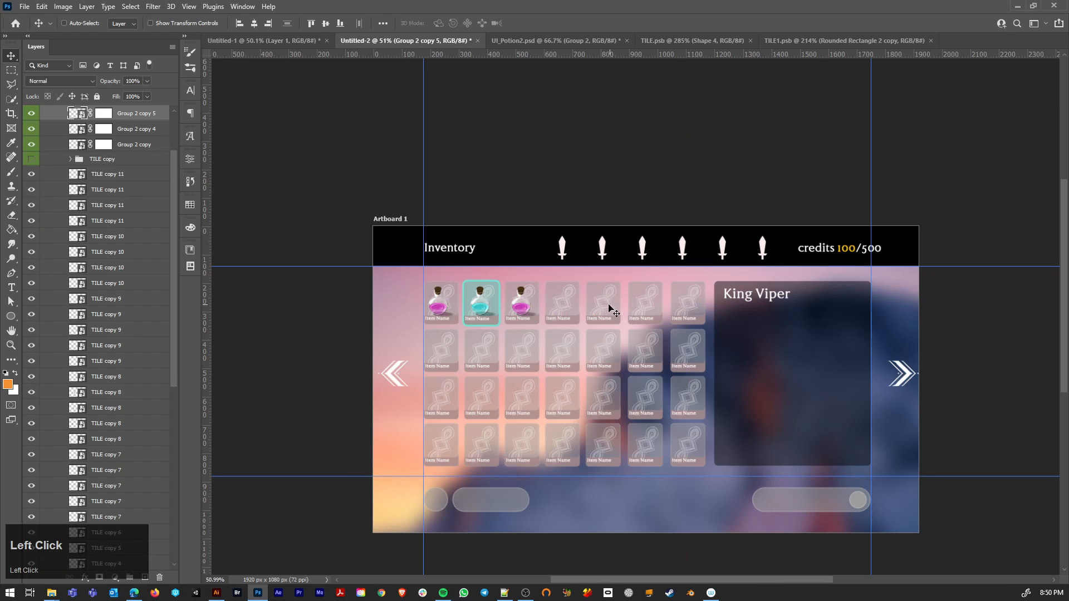
pyautogui.press('Delete')
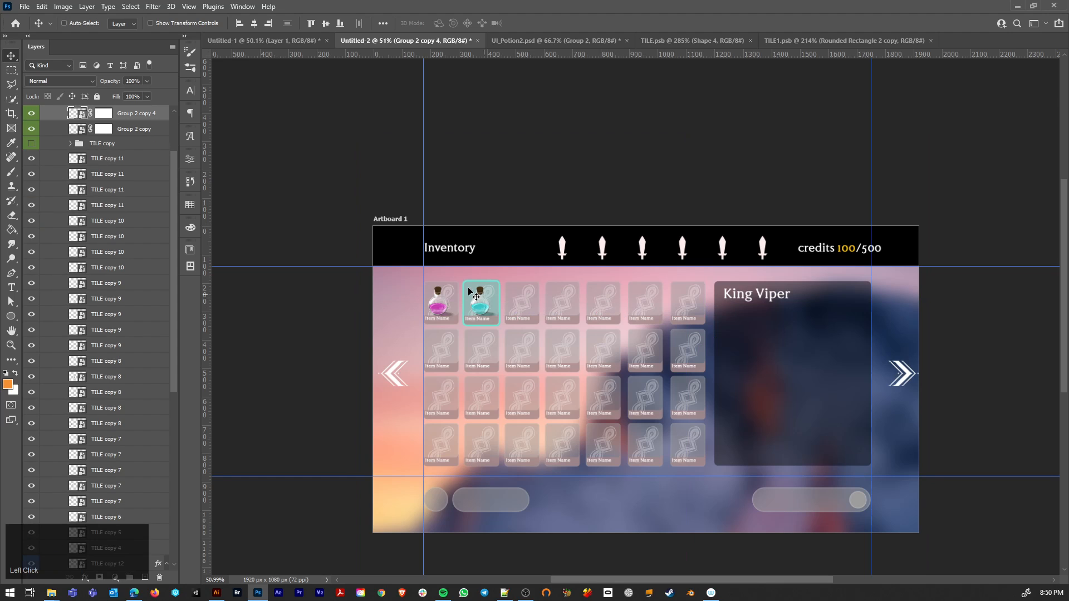
# Step: Copy the pink potion as independent smart objects onto the five empty tiles of the first row
pyautogui.keyDown('ctrl'); pyautogui.click(442, 315); pyautogui.keyUp('ctrl')
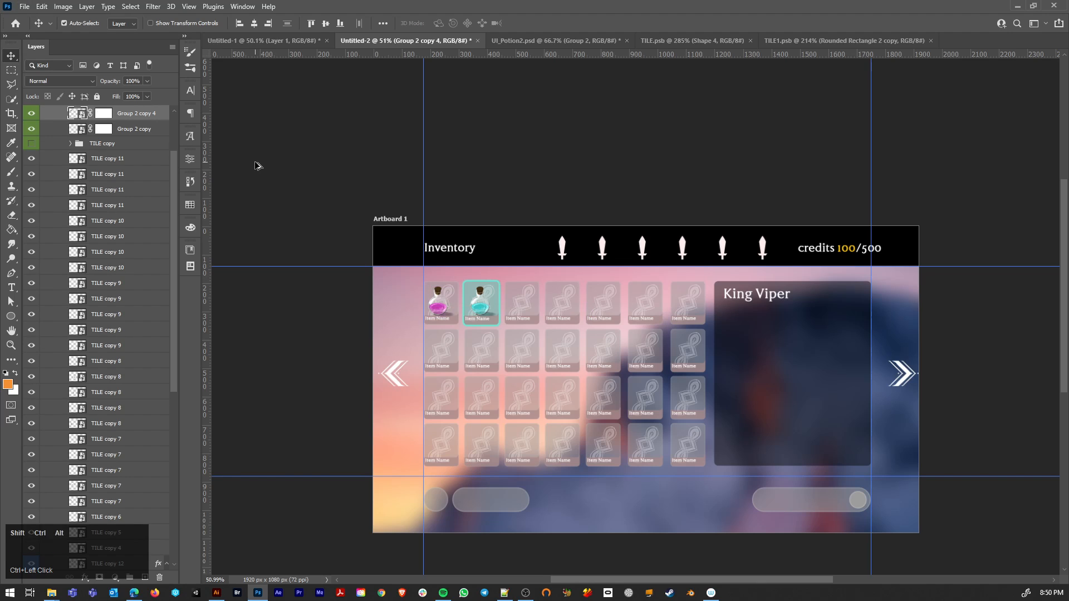
pyautogui.hotkey('ctrl', 'j')
pyautogui.moveTo(447, 303); pyautogui.dragTo(686, 313)
pyautogui.hotkey('ctrl', 'alt', 'shift', 'h')
pyautogui.hotkey('alt', 'shift', 'h')
pyautogui.hotkey('ctrl', 'shift', 'alt', 'h')
pyautogui.hotkey('ctrl', 'shift', 'alt', 'h')
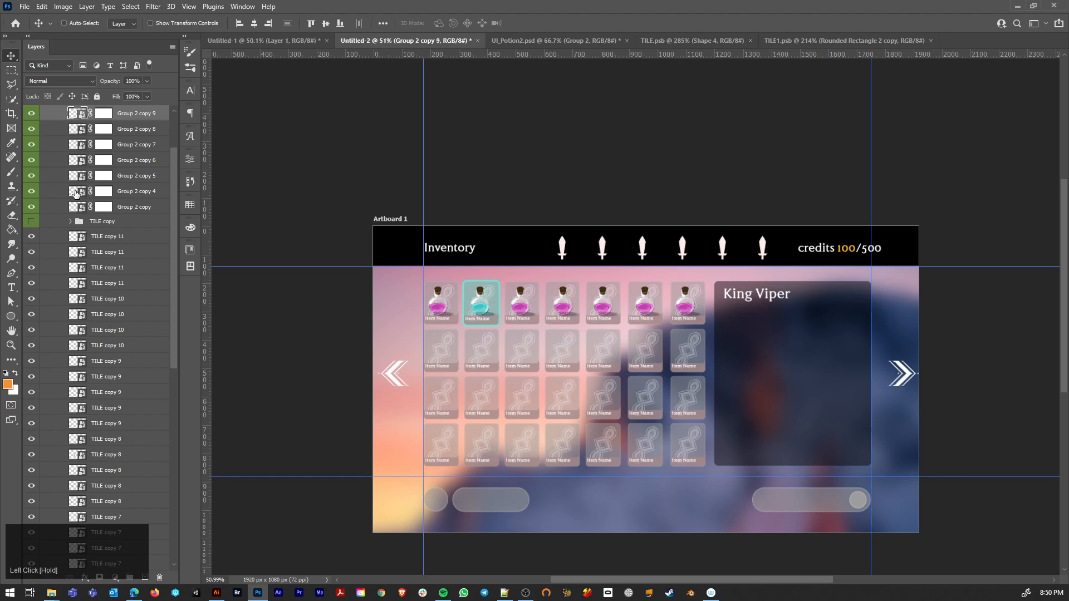
# Step: Recolour the third tile's potion indigo by setting its Hue/Saturation hue to about -121 in the smart object, saving and closing it
pyautogui.click(31, 192)
pyautogui.click(31, 193)
pyautogui.click(31, 178)
pyautogui.click(31, 193)
pyautogui.click(31, 192)
pyautogui.click(31, 177)
pyautogui.doubleClick(76, 177)
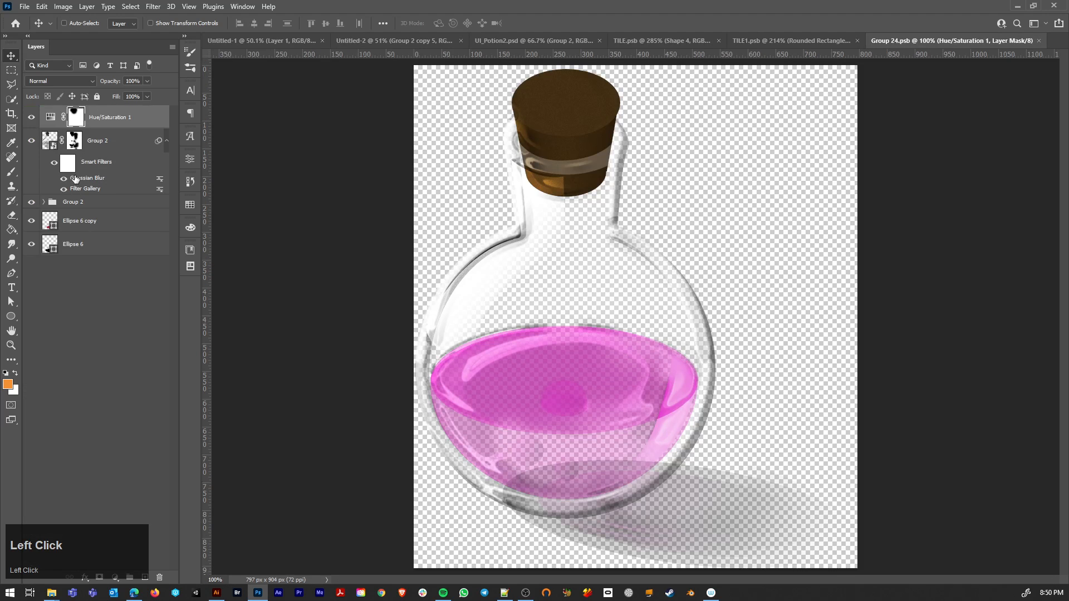
pyautogui.click(51, 119)
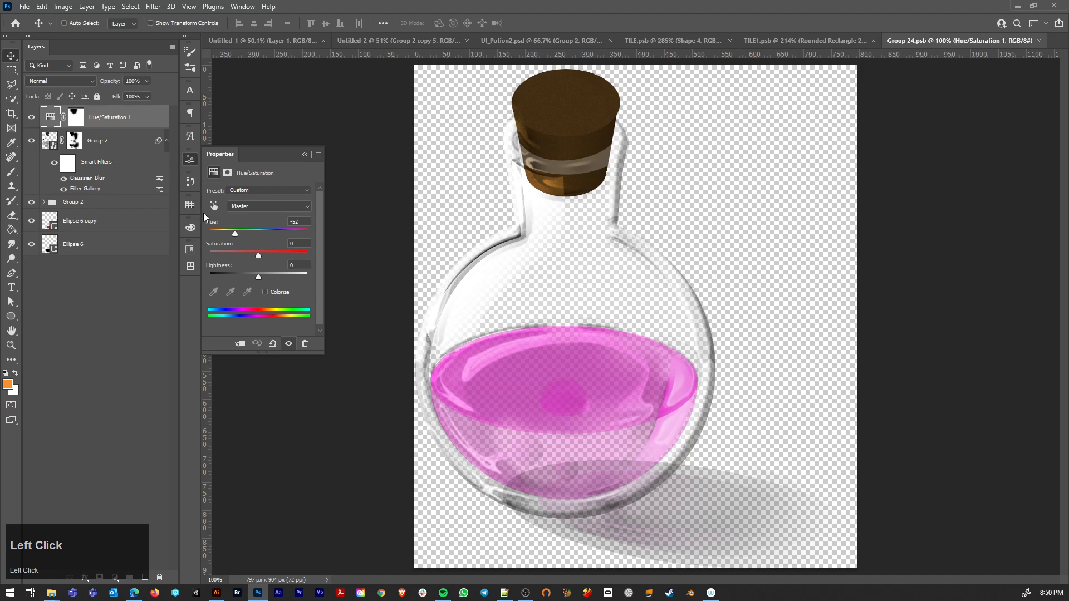
pyautogui.moveTo(233, 236); pyautogui.dragTo(222, 236)
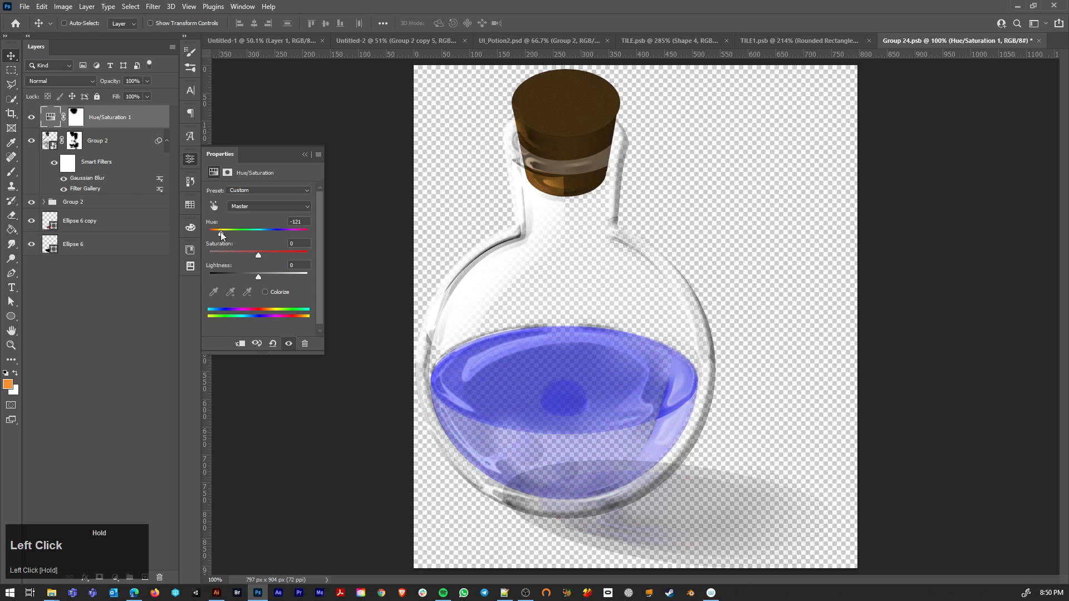
pyautogui.hotkey('ctrl', 'w')
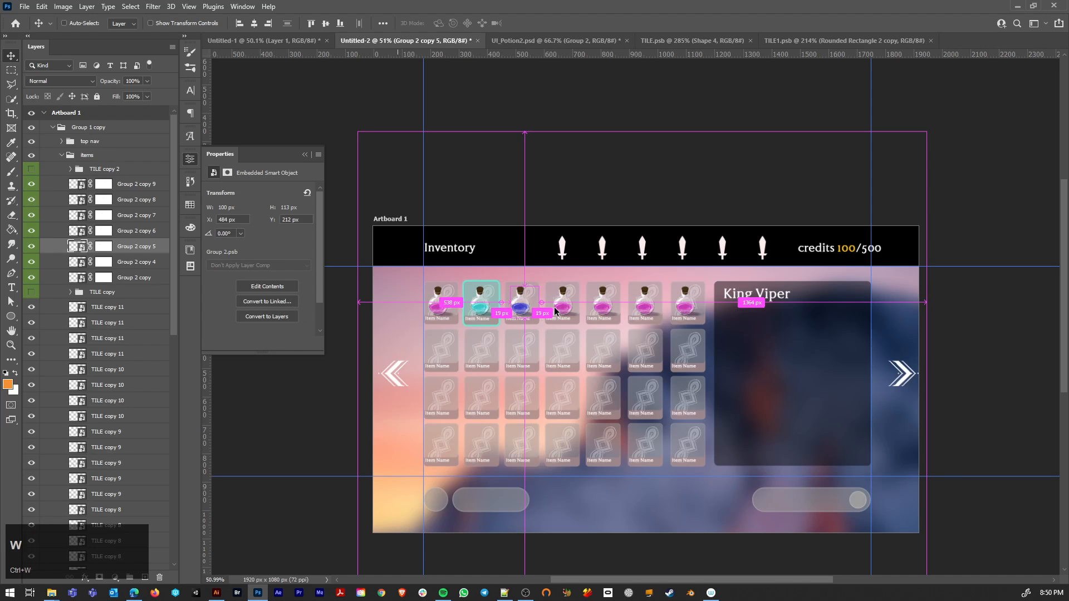
# Step: Recolour the fourth tile's potion light blue through its smart object's Hue/Saturation adjustment, then save and close it
pyautogui.keyDown('ctrl'); pyautogui.click(559, 312); pyautogui.keyUp('ctrl')
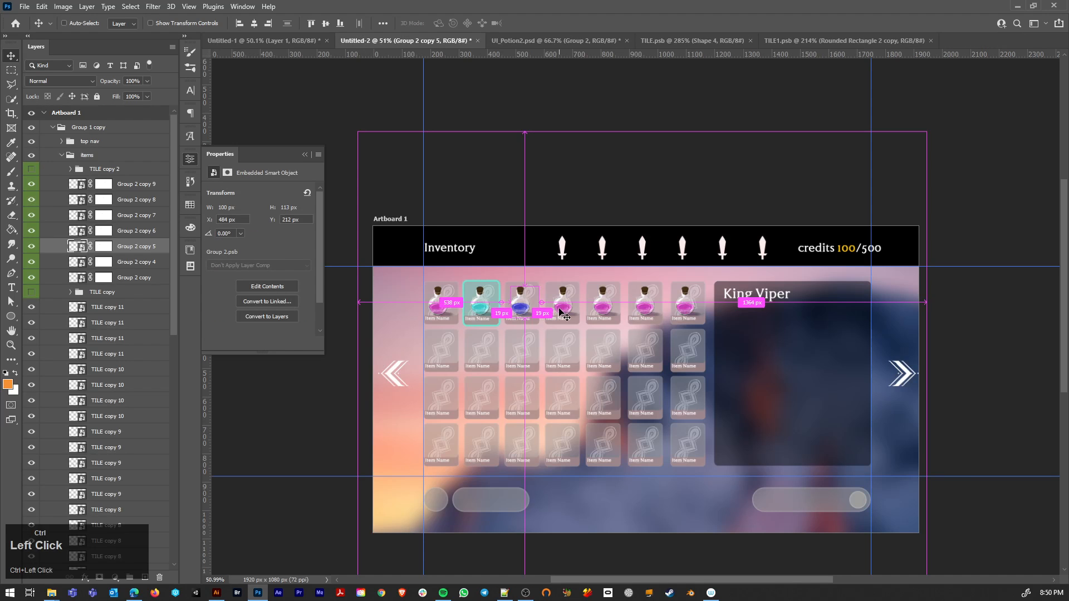
pyautogui.doubleClick(72, 233)
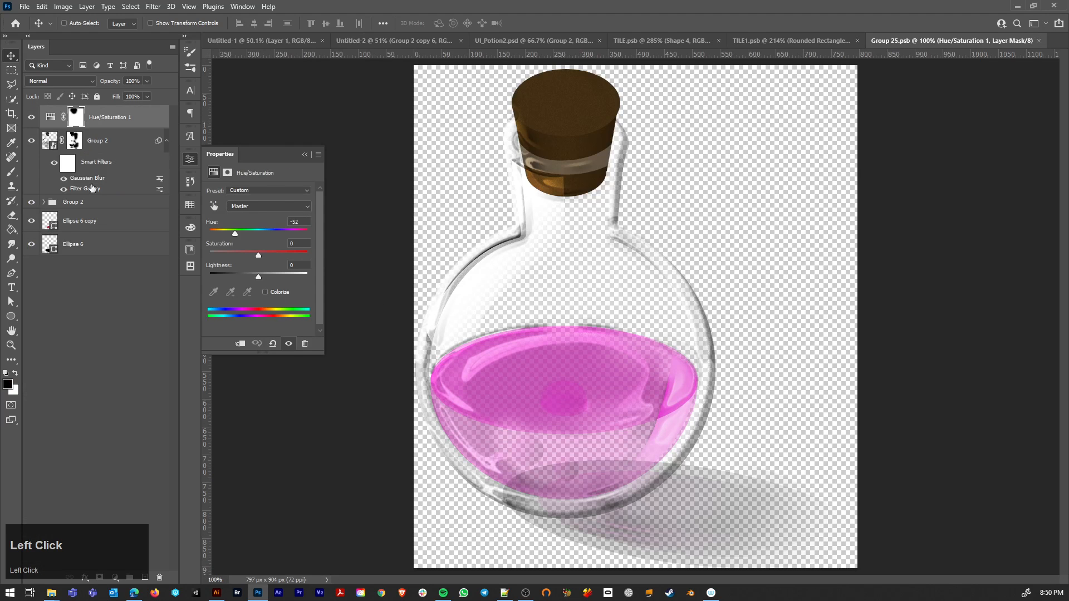
pyautogui.click(50, 118)
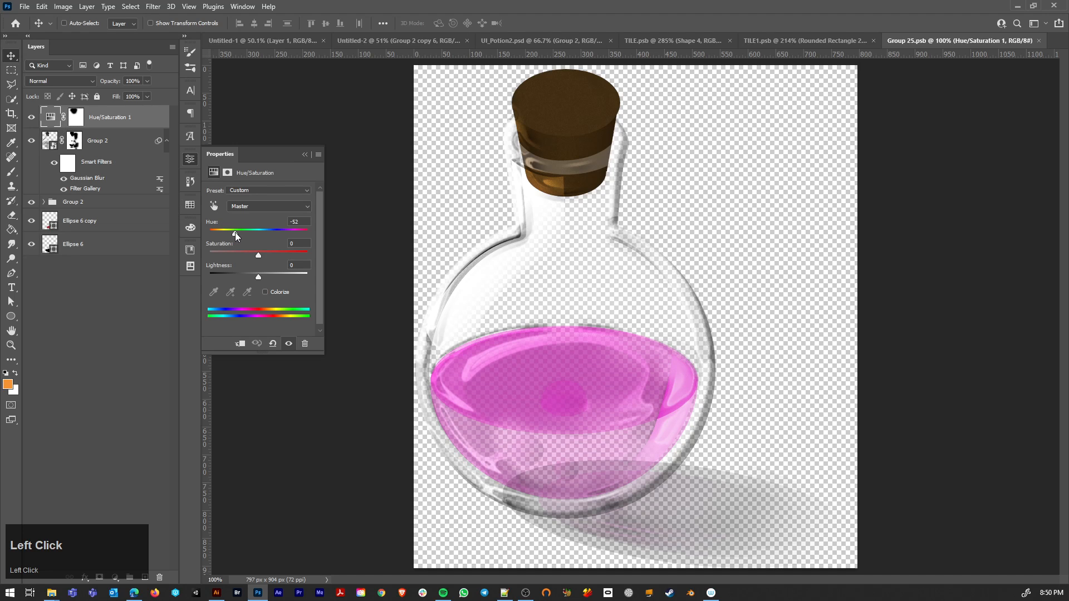
pyautogui.moveTo(235, 232)
pyautogui.mouseDown()
pyautogui.moveTo(199, 233)
pyautogui.moveTo(215, 235)
pyautogui.mouseUp()
pyautogui.hotkey('ctrl', 's')
pyautogui.hotkey('ctrl', 'w')
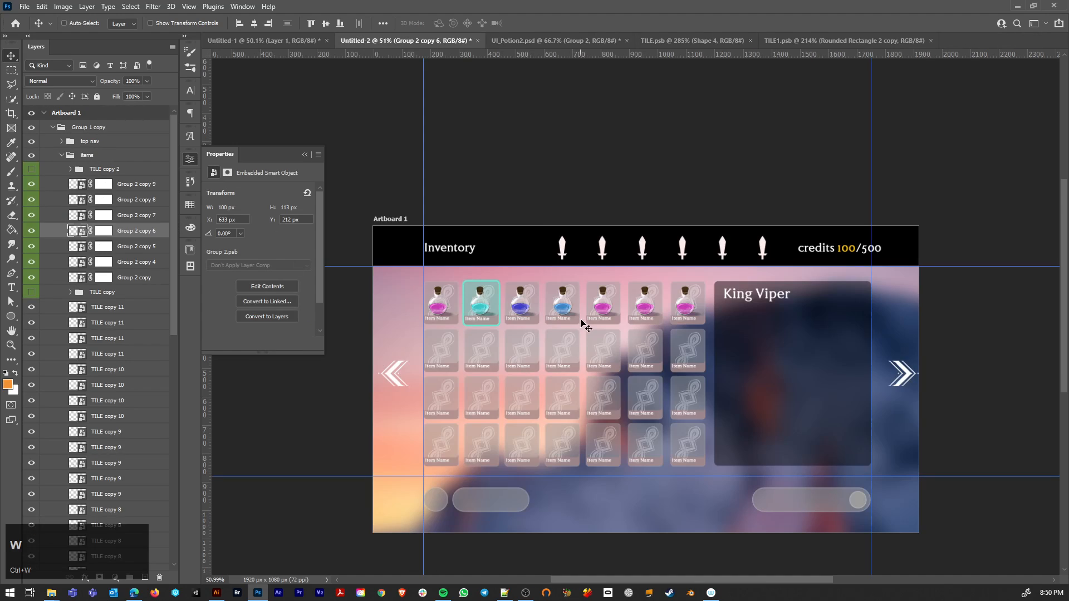
# Step: Recolour the fifth tile's potion red by setting its smart object's hue to about +2, then save and close it
pyautogui.click(50, 216)
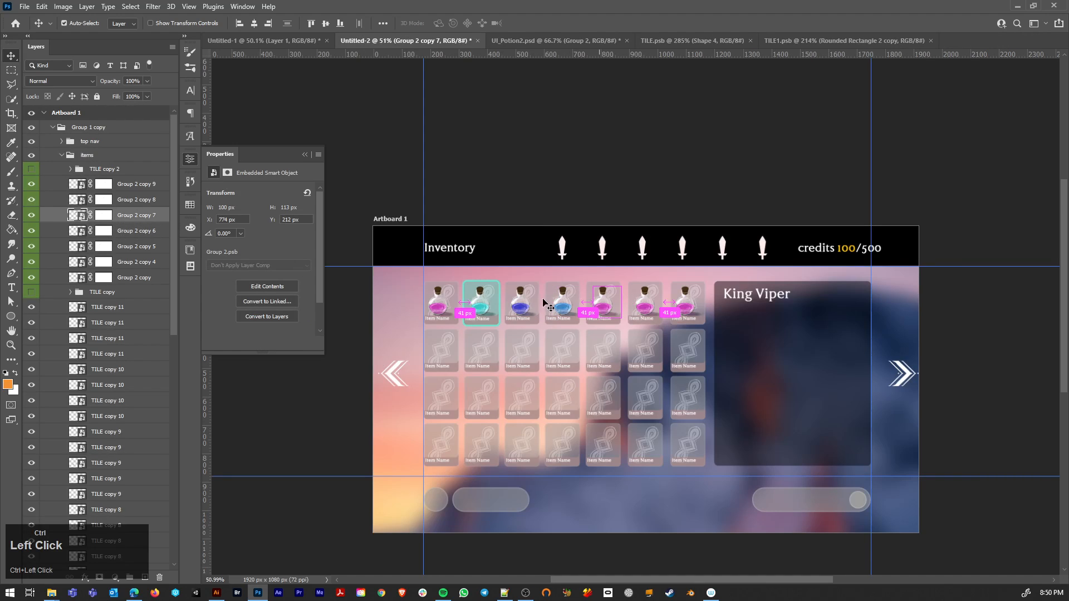
pyautogui.doubleClick(77, 216)
pyautogui.moveTo(234, 232); pyautogui.dragTo(260, 235)
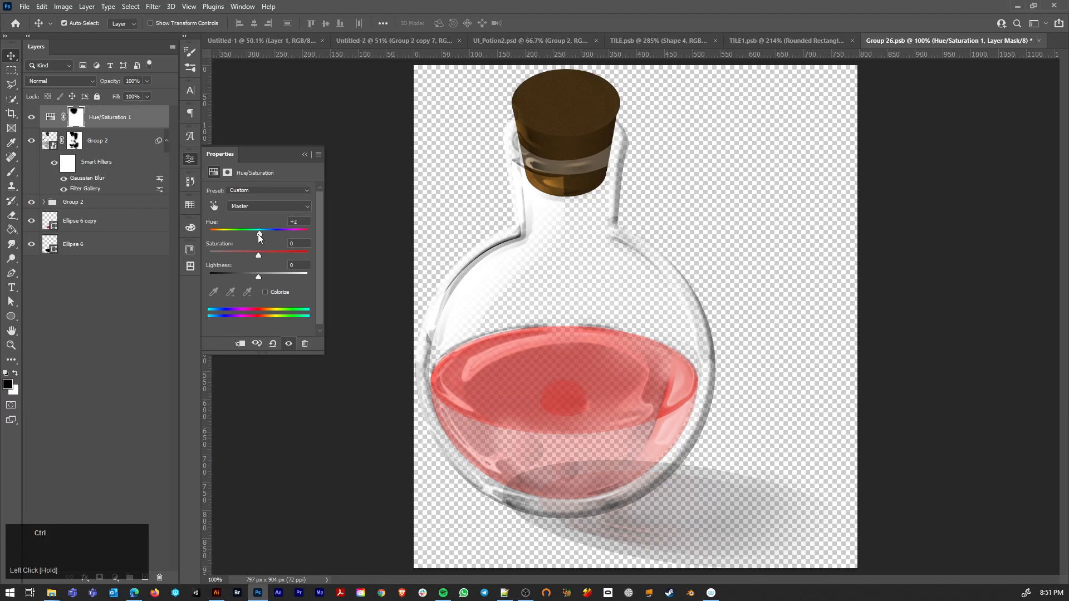
pyautogui.hotkey('ctrl', 's')
pyautogui.hotkey('ctrl', 'w')
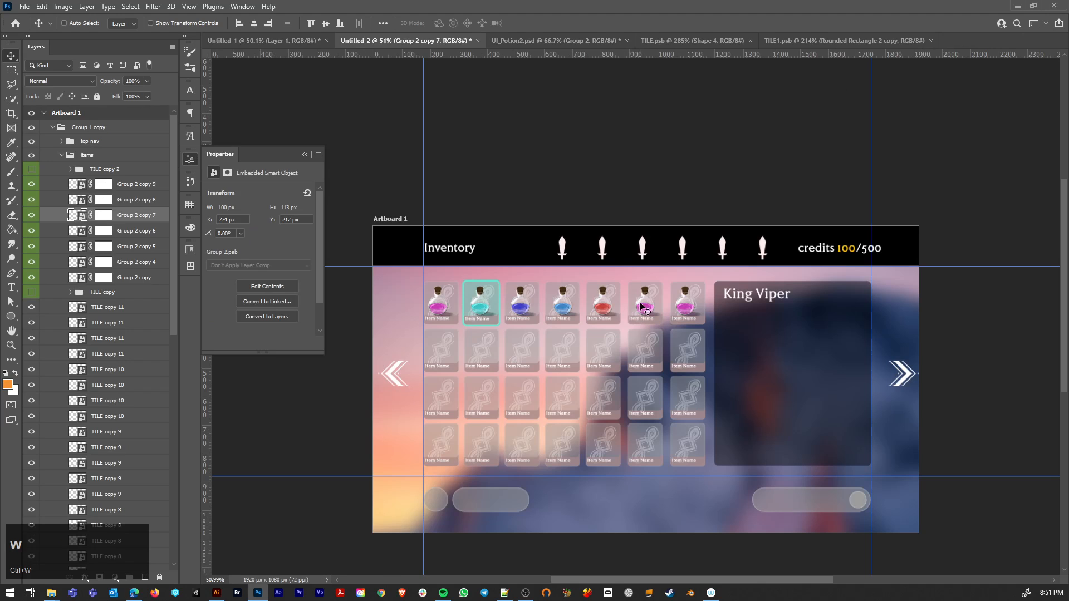
# Step: Recolour the sixth tile's potion green through its smart object's Hue/Saturation adjustment, then save and close it
pyautogui.click(642, 306)
pyautogui.doubleClick(76, 200)
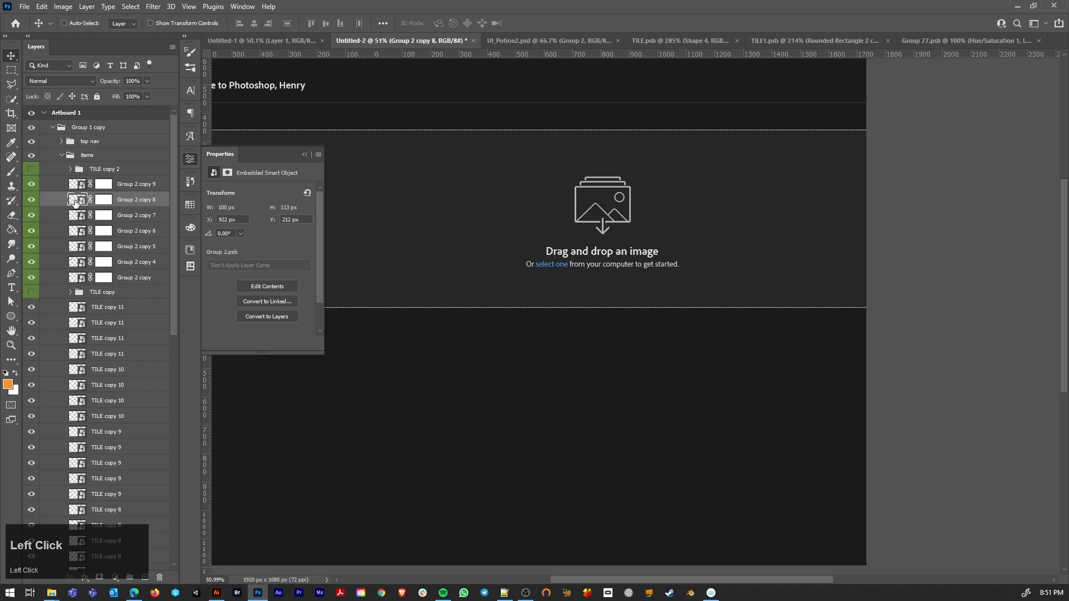
pyautogui.moveTo(235, 234); pyautogui.dragTo(291, 233)
pyautogui.hotkey('ctrl', 's')
pyautogui.hotkey('ctrl', 'w')
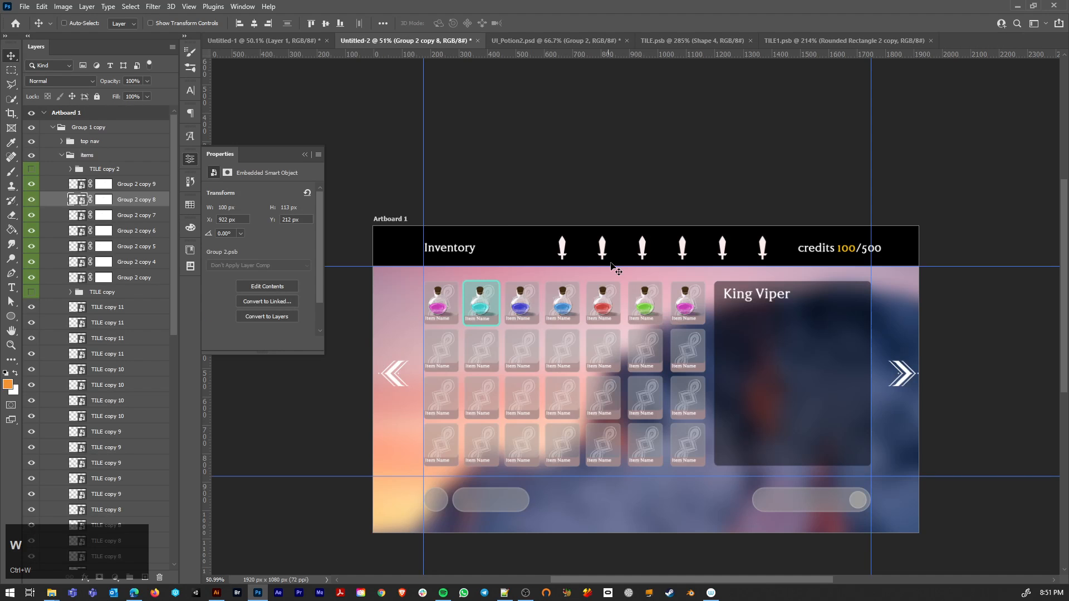
# Step: Recolour the seventh tile's potion green with a hue of +107 in its smart object, then save and close it
pyautogui.keyDown('ctrl'); pyautogui.click(686, 311); pyautogui.keyUp('ctrl')
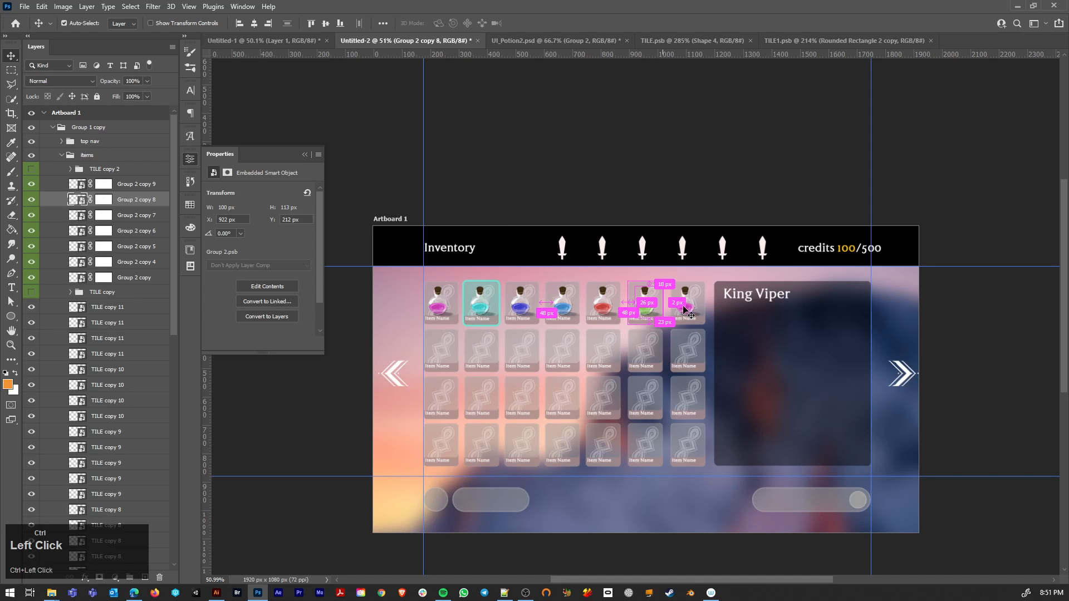
pyautogui.doubleClick(78, 184)
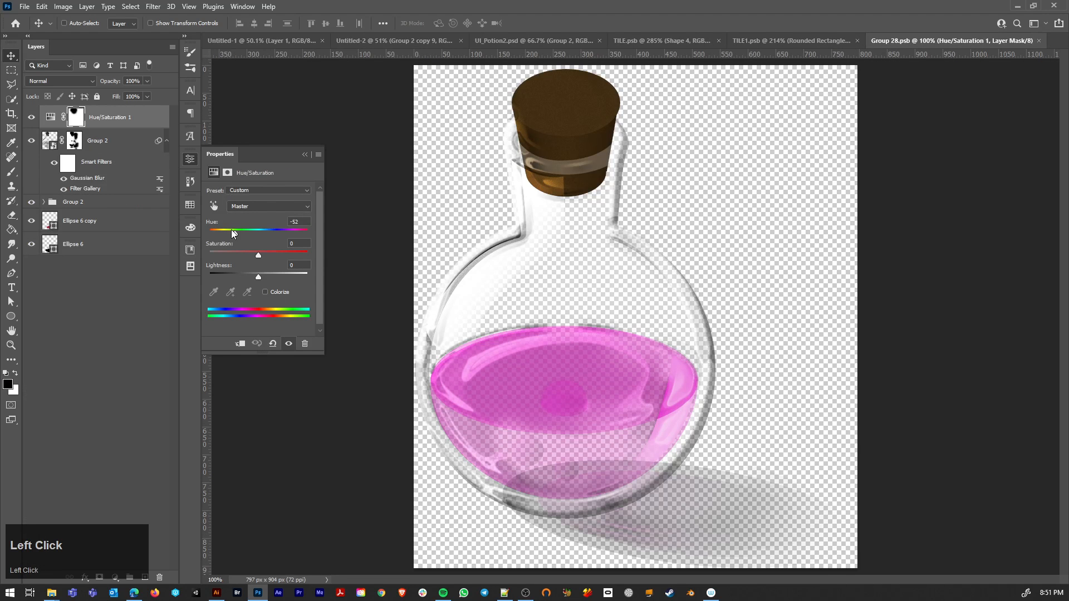
pyautogui.moveTo(232, 229); pyautogui.dragTo(293, 229)
pyautogui.hotkey('ctrl', 's')
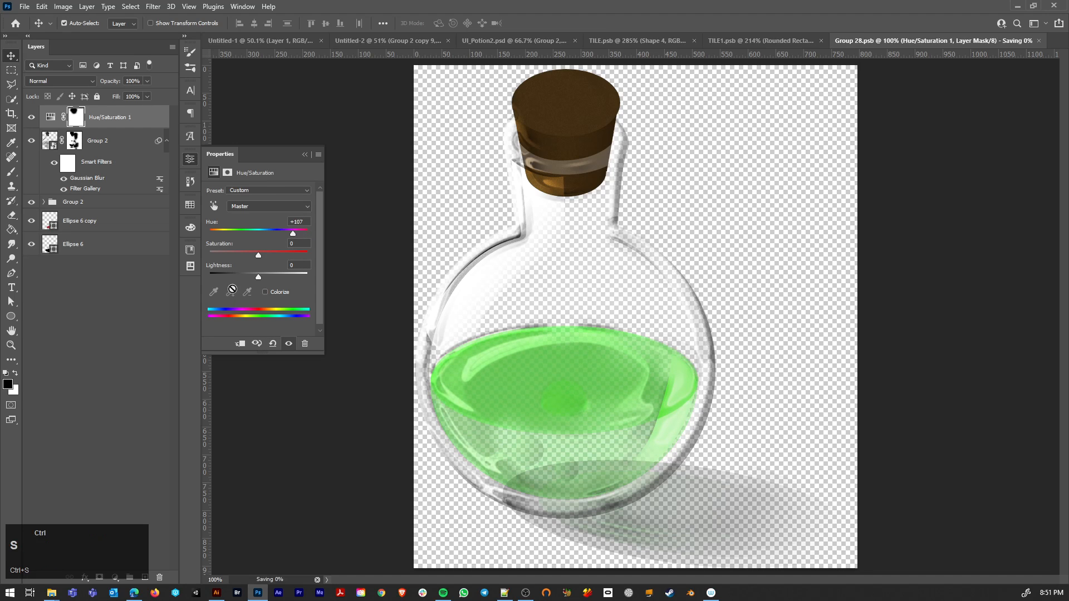
pyautogui.hotkey('ctrl', 'w')
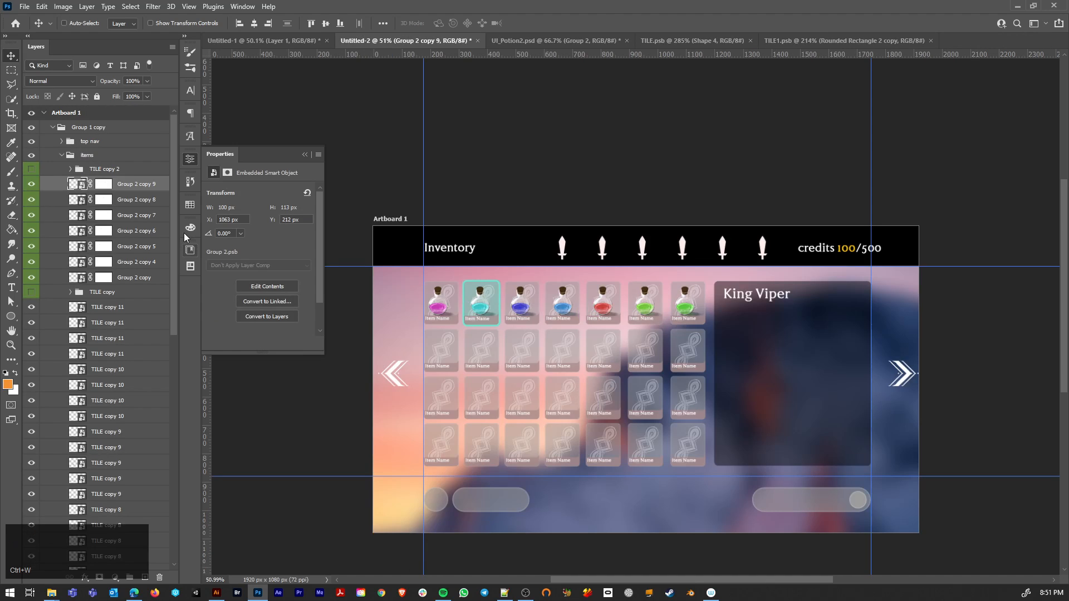
# Step: Reopen the seventh potion's smart object, set its hue to +180 for turquoise, then save and close it
pyautogui.doubleClick(78, 185)
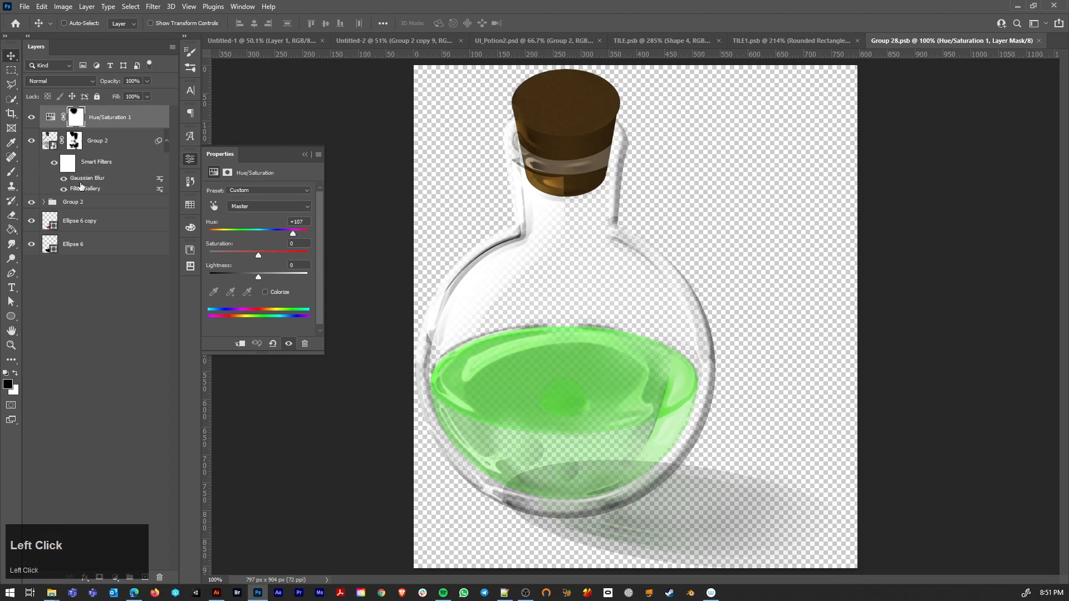
pyautogui.moveTo(295, 233); pyautogui.dragTo(306, 232)
pyautogui.hotkey('ctrl', 'w')
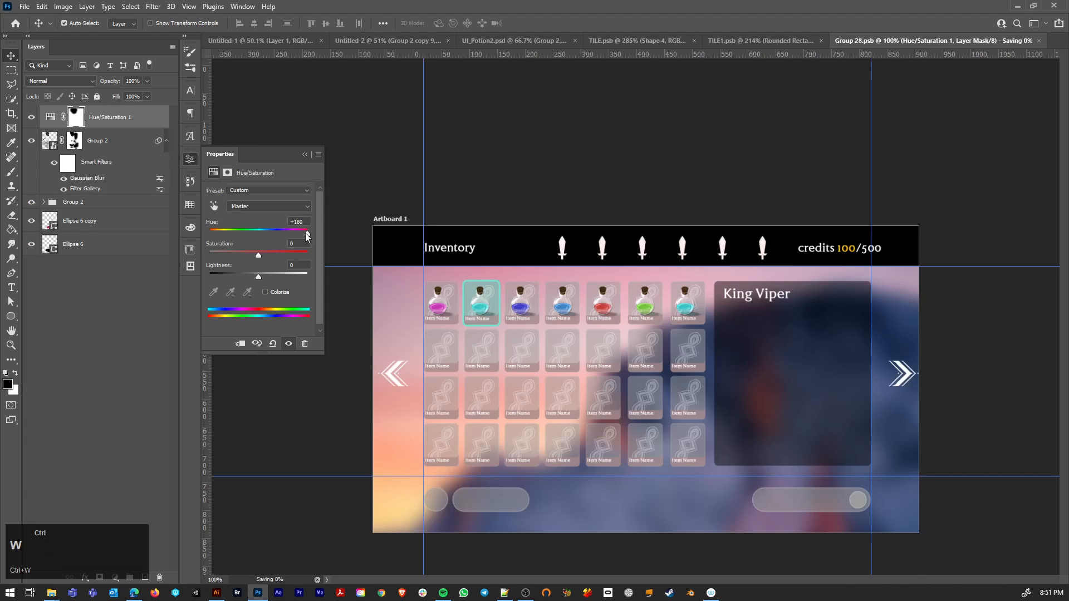
# Step: Duplicate the seventh tile's turquoise potion, scale the copy to about 68 × 77 px and stack it behind the original
pyautogui.keyDown('alt'); pyautogui.scroll(-5, 651, 332); pyautogui.keyUp('alt')
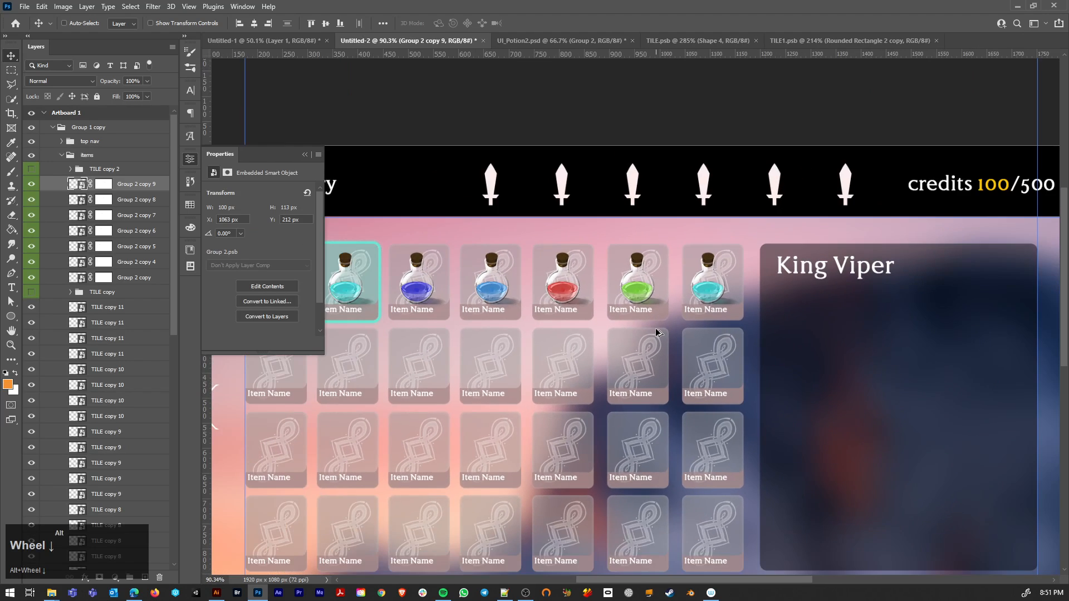
pyautogui.keyDown('alt'); pyautogui.scroll(-1, 657, 332); pyautogui.keyUp('alt')
pyautogui.keyDown('alt'); pyautogui.moveTo(701, 292); pyautogui.dragTo(714, 288); pyautogui.keyUp('alt')
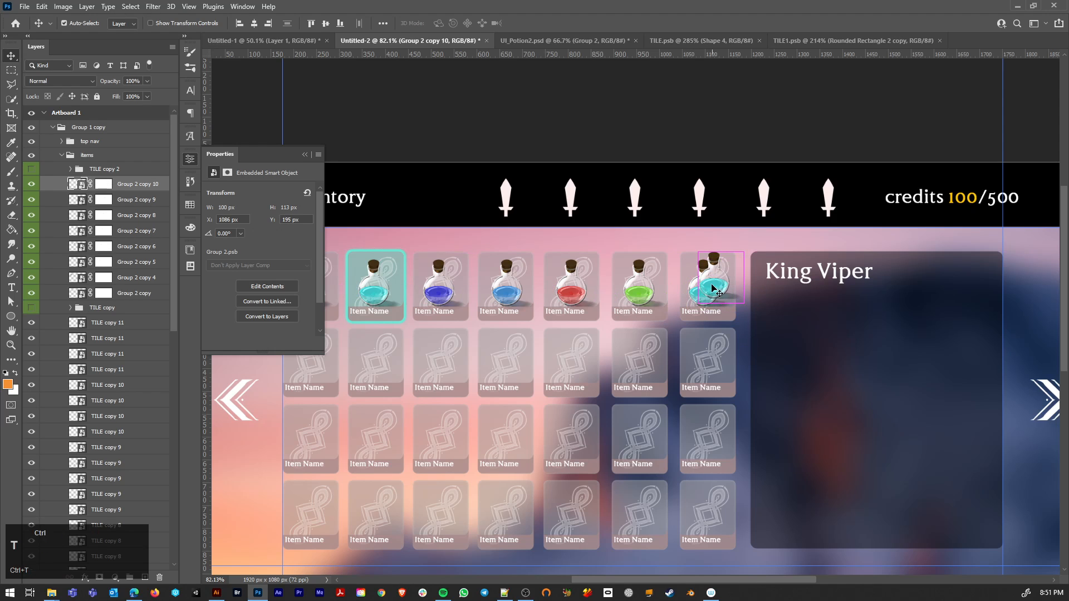
pyautogui.hotkey('ctrl', 't')
pyautogui.keyDown('alt'); pyautogui.keyDown('shift'); pyautogui.moveTo(744, 251); pyautogui.dragTo(872, 287); pyautogui.keyUp('shift'); pyautogui.keyUp('alt')
pyautogui.press('Return')
pyautogui.hotkey('ctrl', '[')
# Step: Copy the highlighted tile's turquoise potion into the King Viper panel and enlarge it to about 383 × 436 px below the title
pyautogui.scroll(-2, 702, 307)
pyautogui.scroll(-1, 659, 330)
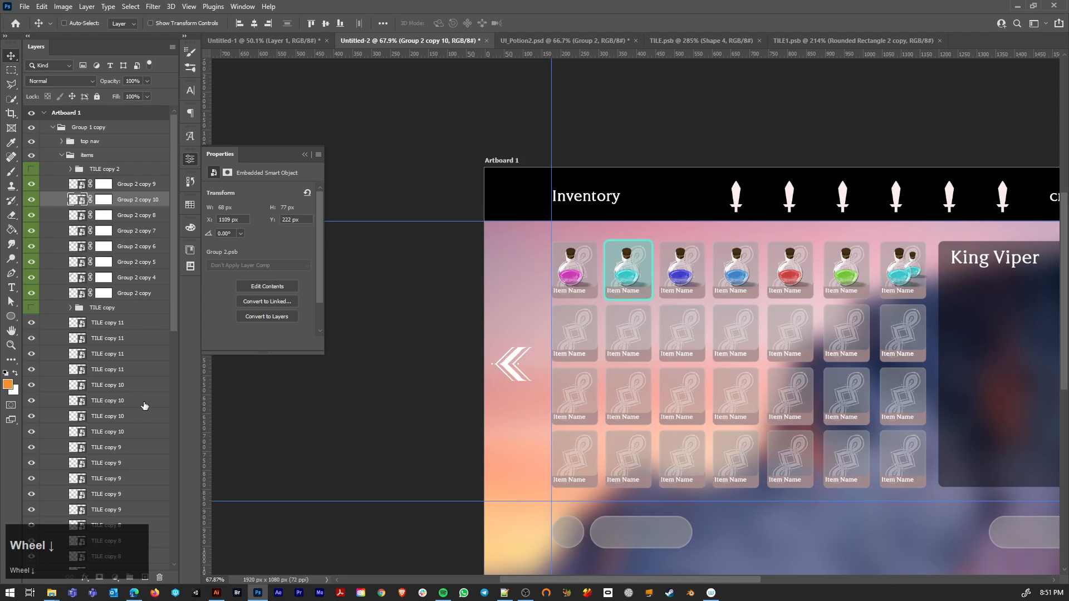
pyautogui.moveTo(668, 311); pyautogui.dragTo(455, 288)
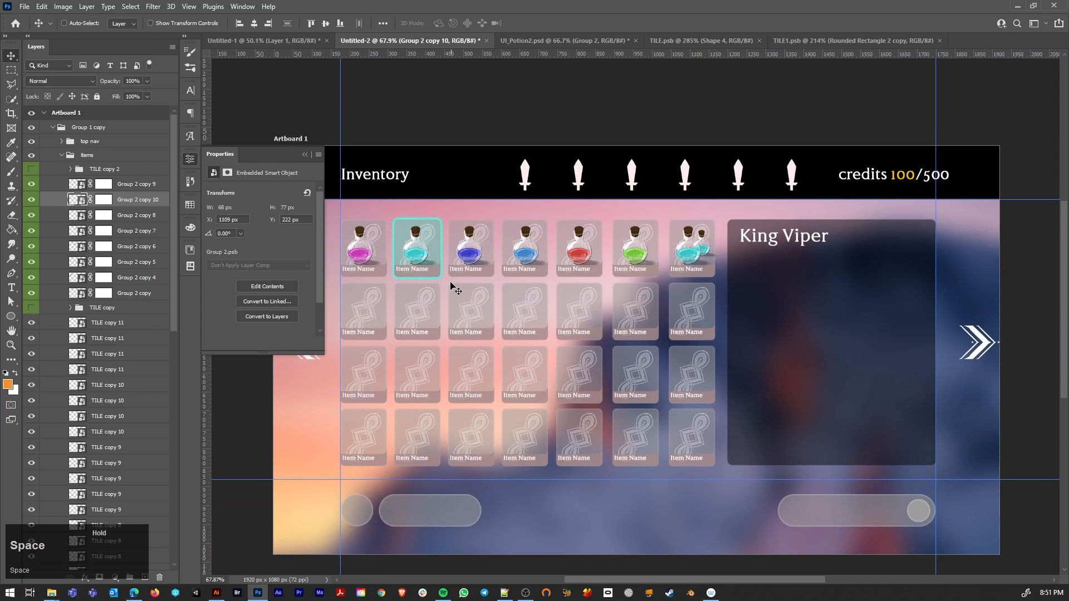
pyautogui.keyDown('ctrl'); pyautogui.click(413, 254); pyautogui.keyUp('ctrl')
pyautogui.moveTo(413, 253); pyautogui.dragTo(916, 316)
pyautogui.hotkey('ctrl', 't')
pyautogui.moveTo(819, 355); pyautogui.dragTo(824, 332)
pyautogui.press('Return')
pyautogui.moveTo(828, 335); pyautogui.dragTo(828, 336)
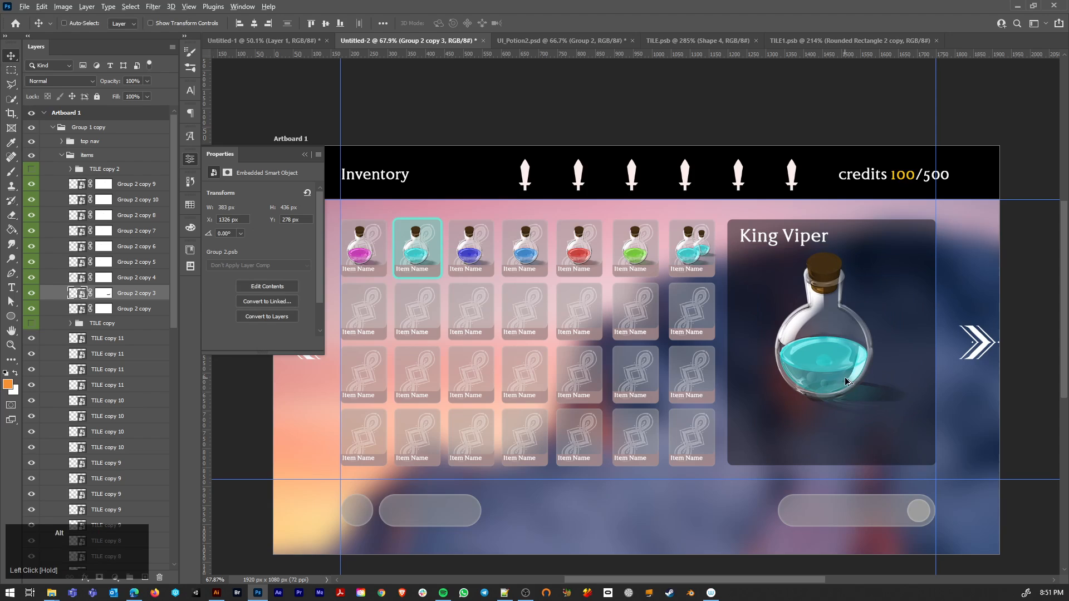
pyautogui.keyDown('alt'); pyautogui.scroll(4, 828, 336); pyautogui.keyUp('alt')
pyautogui.keyDown('alt'); pyautogui.scroll(-4, 818, 360); pyautogui.keyUp('alt')
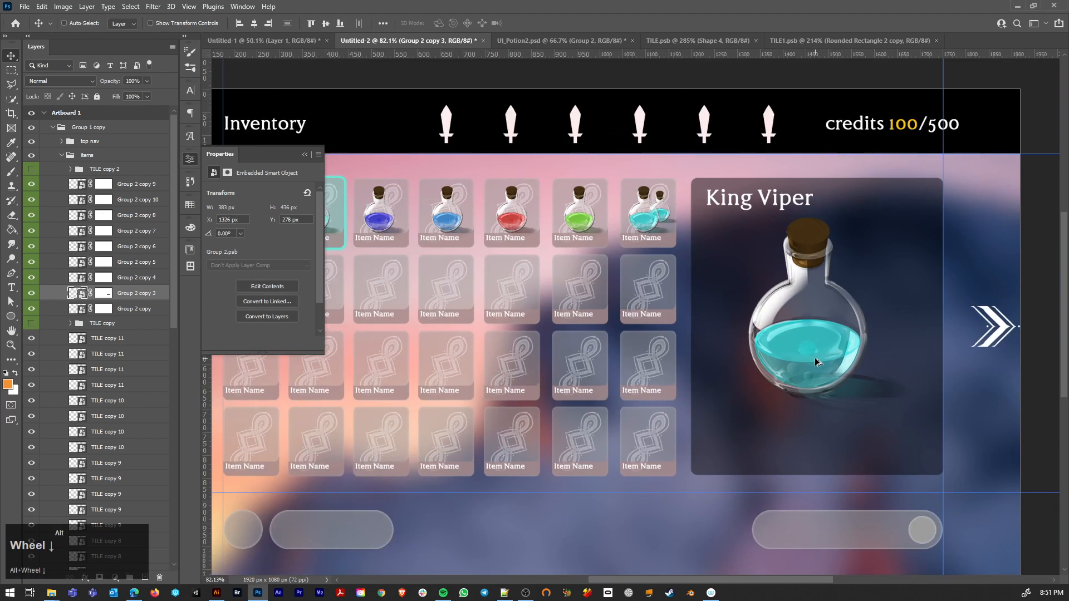
pyautogui.press('ctrl')
pyautogui.keyDown('alt'); pyautogui.moveTo(388, 330); pyautogui.dragTo(795, 426); pyautogui.keyUp('alt')
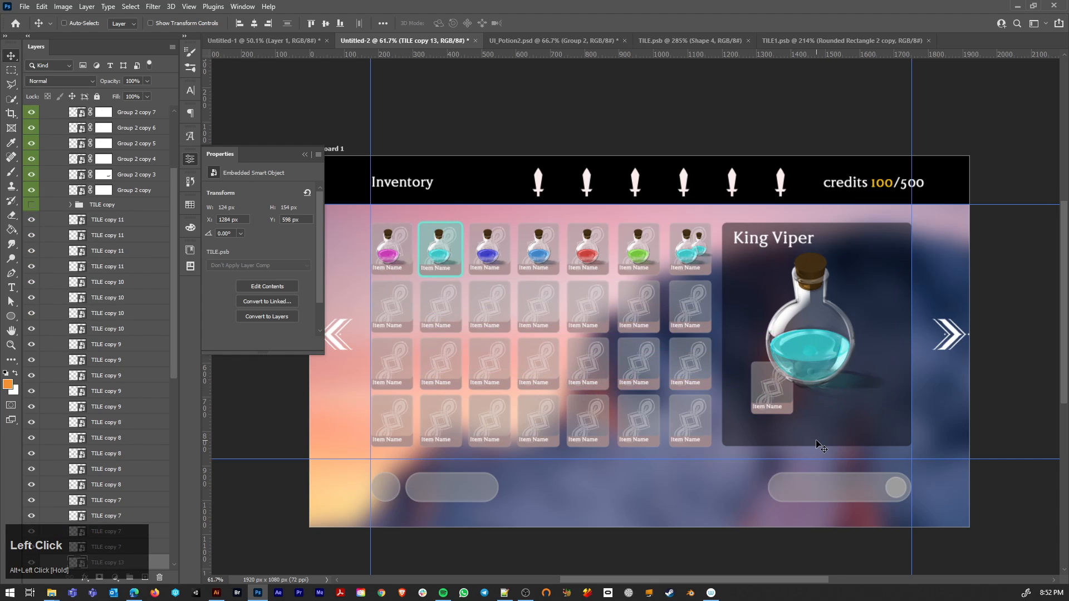
pyautogui.hotkey('ctrl', 'z')
# Step: Duplicate the King Viper title below the large potion and replace the copy's text with "Deadly"
pyautogui.keyDown('ctrl'); pyautogui.click(738, 239); pyautogui.keyUp('ctrl')
pyautogui.keyDown('alt'); pyautogui.moveTo(739, 241); pyautogui.dragTo(730, 386); pyautogui.keyUp('alt')
pyautogui.press('y')
pyautogui.press('t')
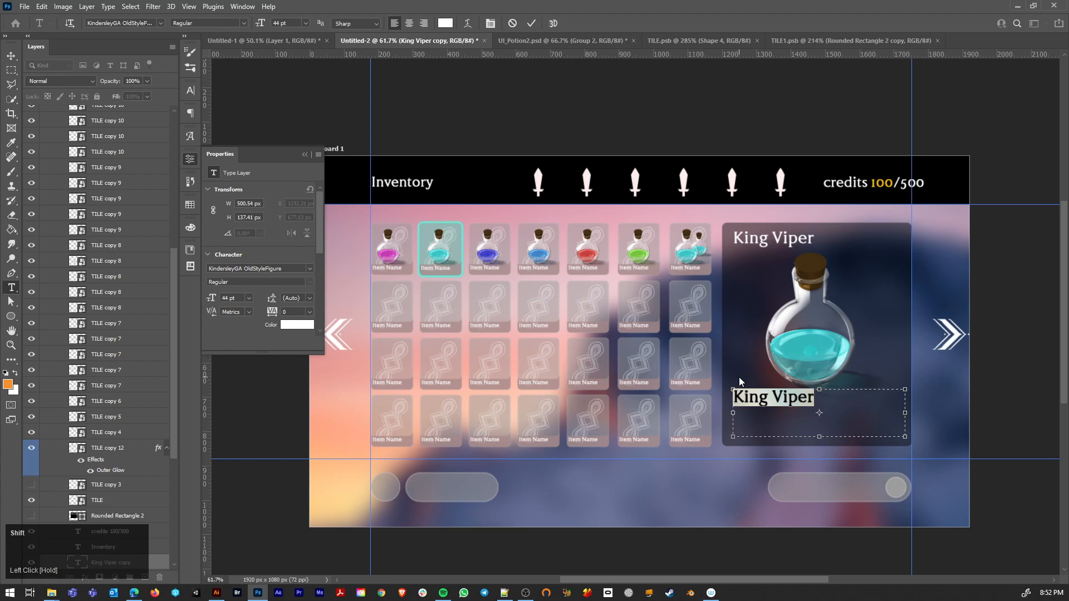
pyautogui.write('Deadly')
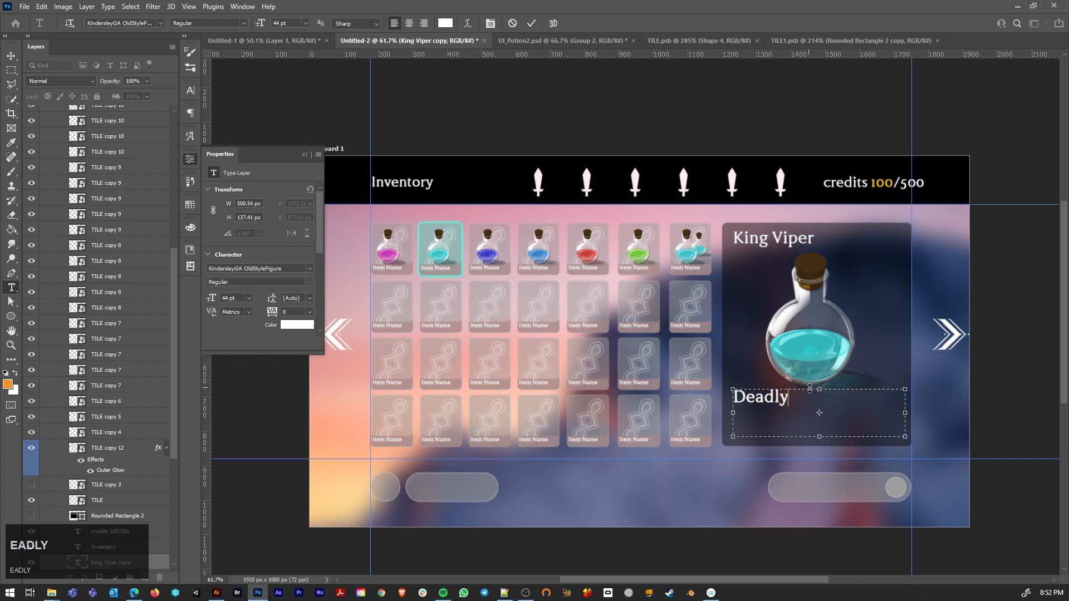
# Step: Reduce the "Deadly" text to 29 pt and commit the edit
pyautogui.moveTo(790, 398); pyautogui.dragTo(732, 396)
pyautogui.moveTo(260, 26); pyautogui.dragTo(254, 27)
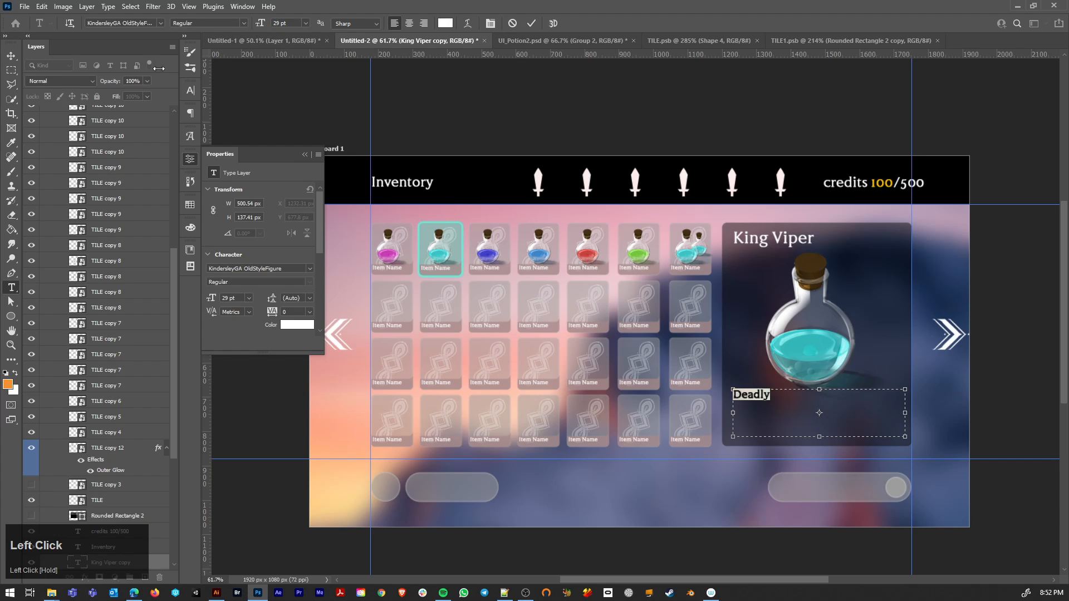
pyautogui.click(9, 59)
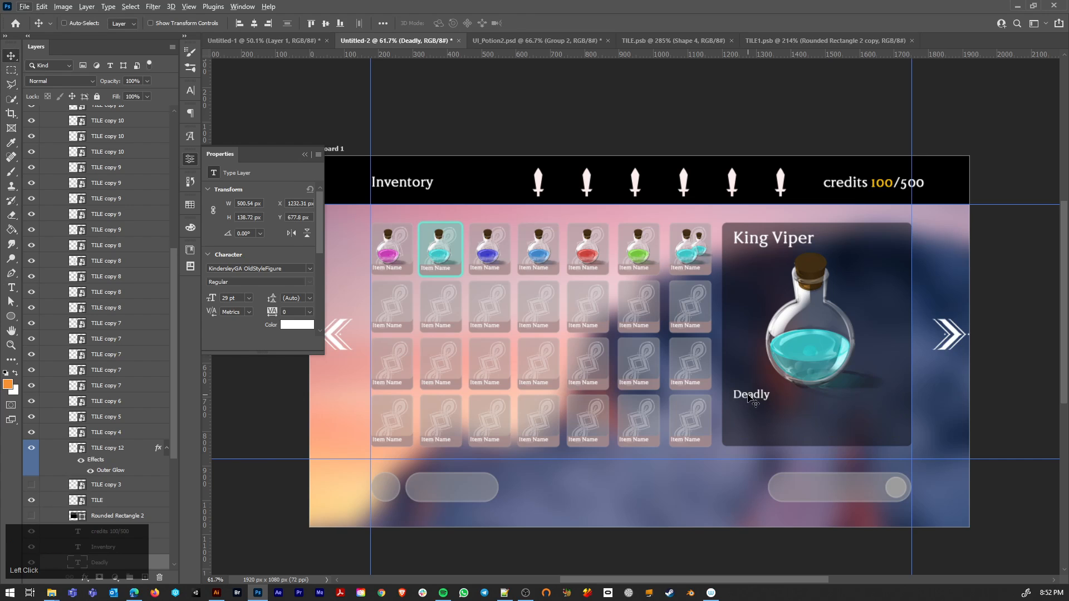
# Step: Append "stats", a dotted leader and the value "12,35" to the "Deadly" text, leaving out the overflowing "/25"
pyautogui.press('t')
pyautogui.click(767, 396)
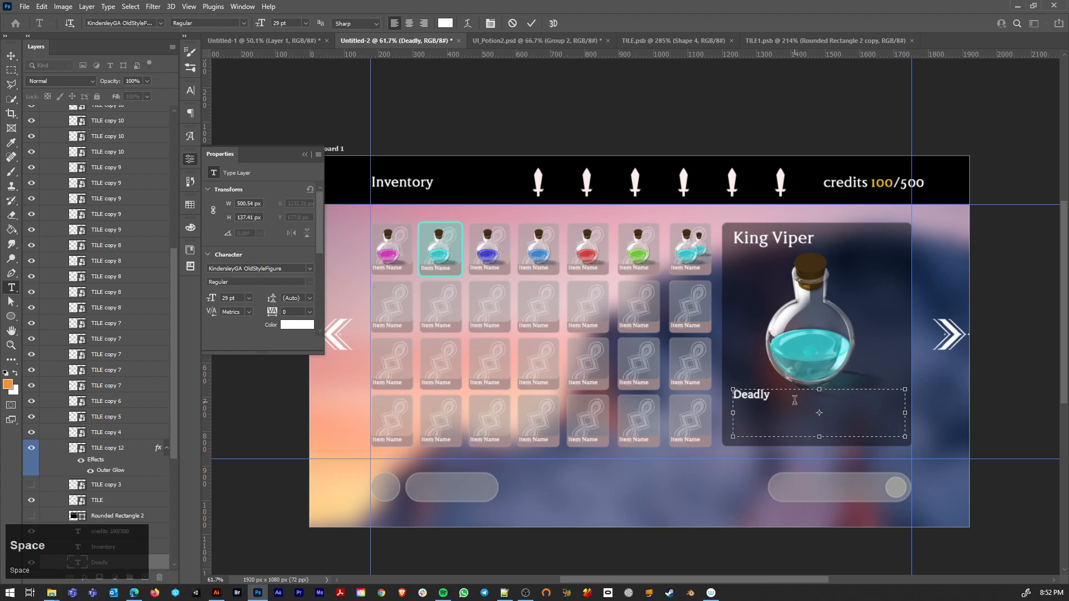
pyautogui.write('stats ......')
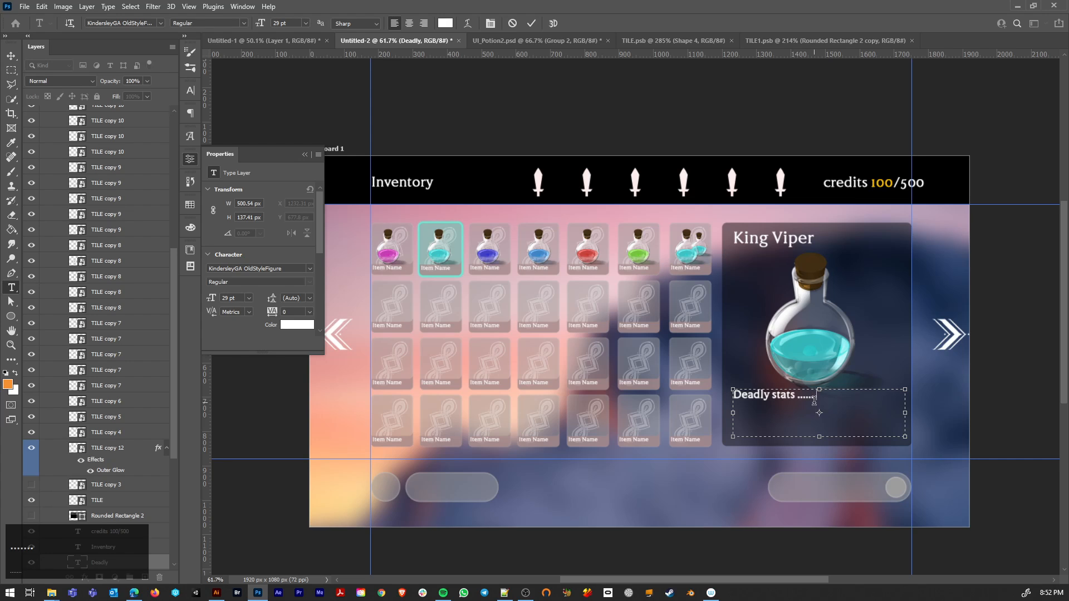
pyautogui.write('....... ... ... 12,35 /25')
pyautogui.moveTo(768, 412); pyautogui.dragTo(733, 407)
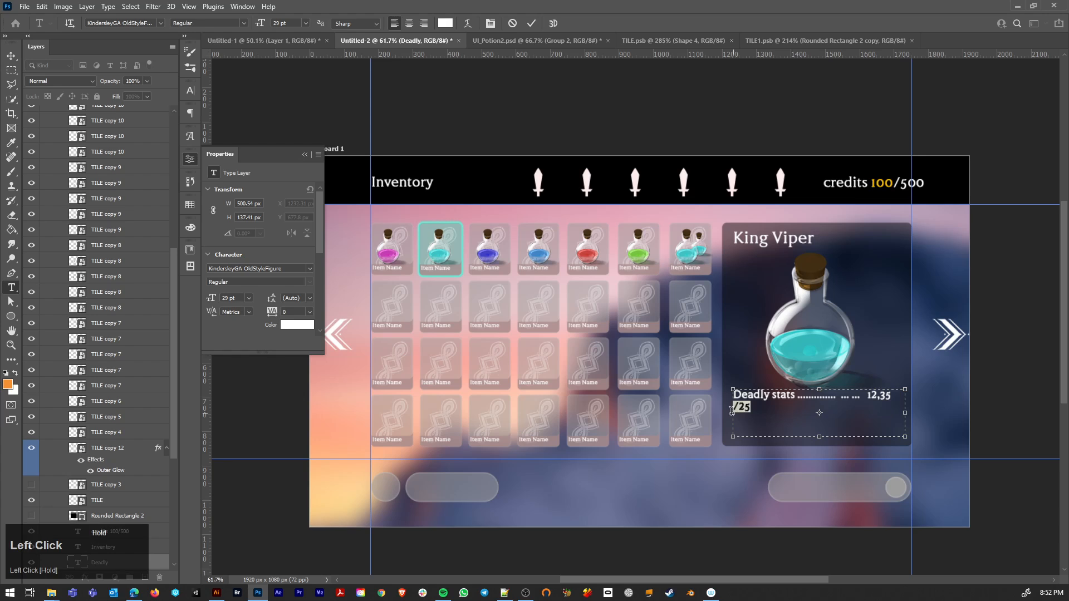
pyautogui.hotkey('ctrl', 'x')
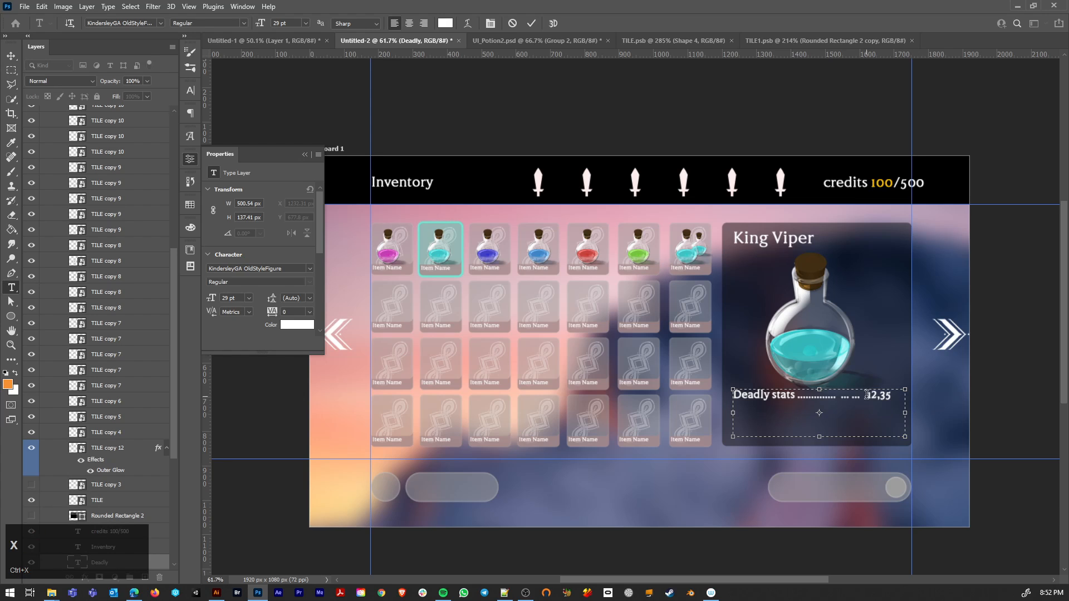
# Step: Change the value to 12.35, remove the surplus dots and space it out to the text box's far edge, then commit
pyautogui.moveTo(867, 396); pyautogui.dragTo(850, 396)
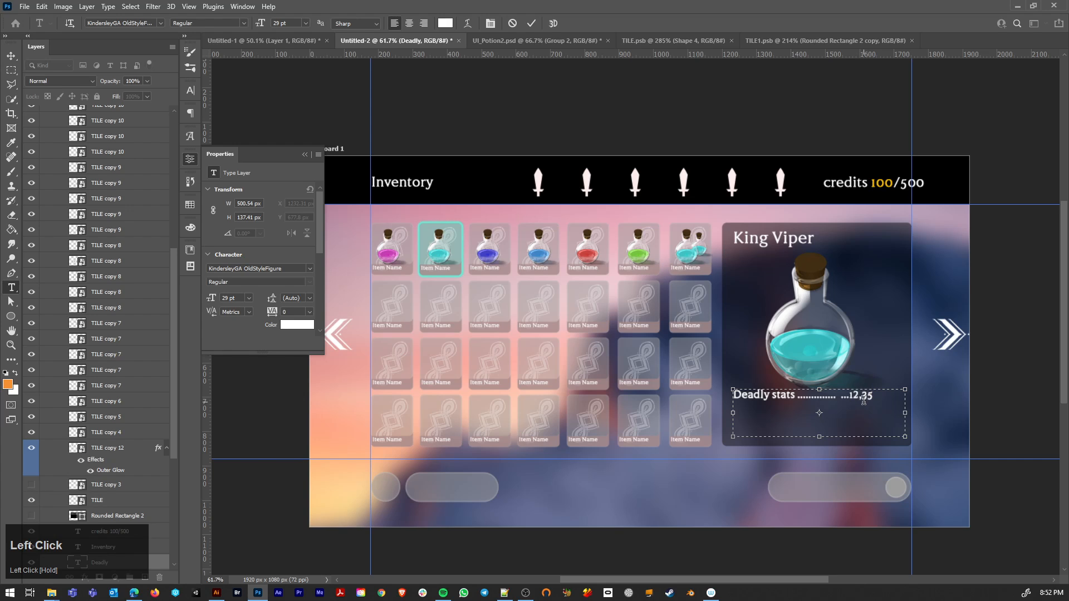
pyautogui.press('BackSpace')
pyautogui.click(860, 396)
pyautogui.press('BackSpace')
pyautogui.write('.')
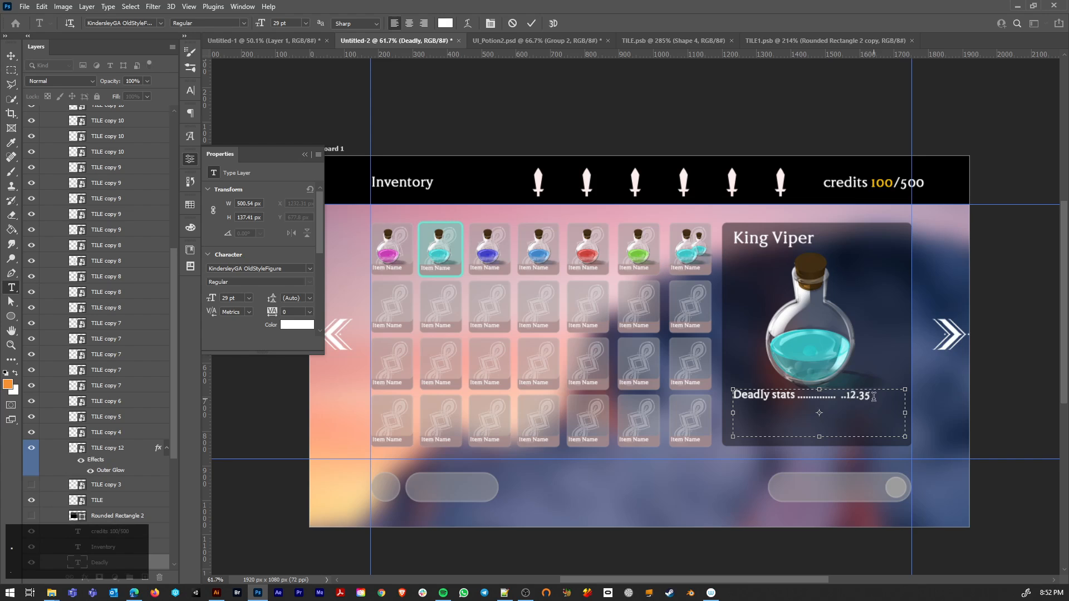
pyautogui.click(873, 396)
pyautogui.moveTo(844, 394); pyautogui.dragTo(841, 424)
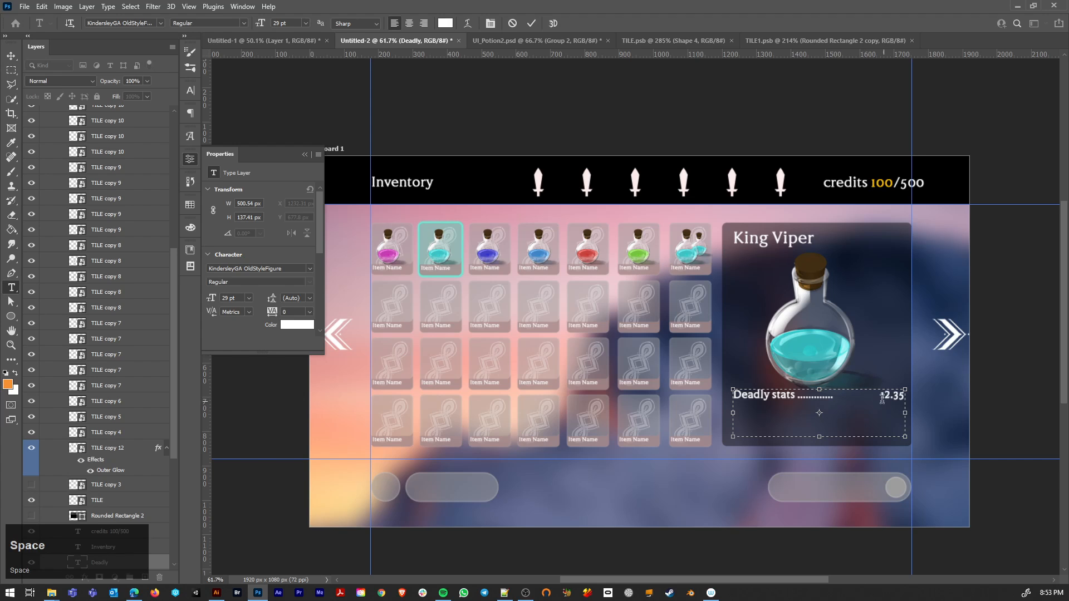
pyautogui.hotkey('ctrl', 'a')
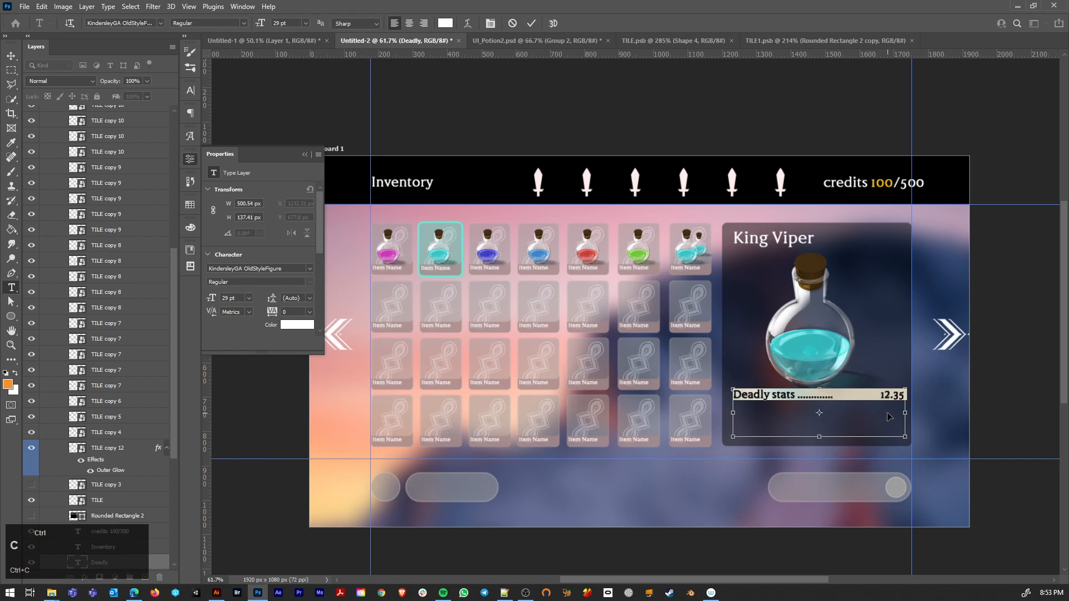
pyautogui.hotkey('ctrl', 'Return')
# Step: Copy the whole "Deadly stats" line and paste it three times on new lines inside the same text box
pyautogui.press('v')
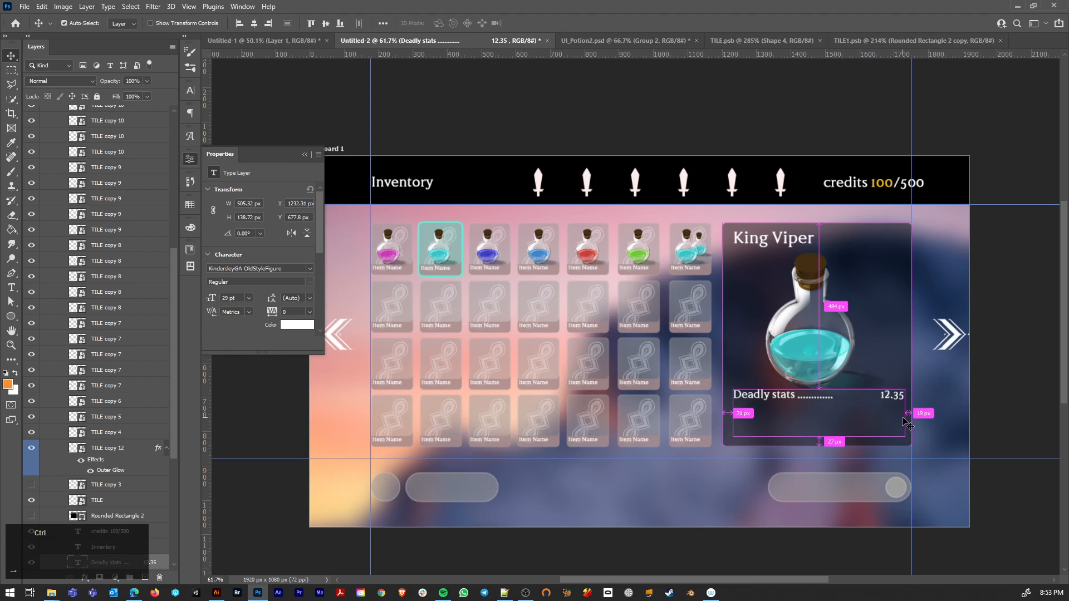
pyautogui.hotkey('ctrl', 'v')
pyautogui.press('t')
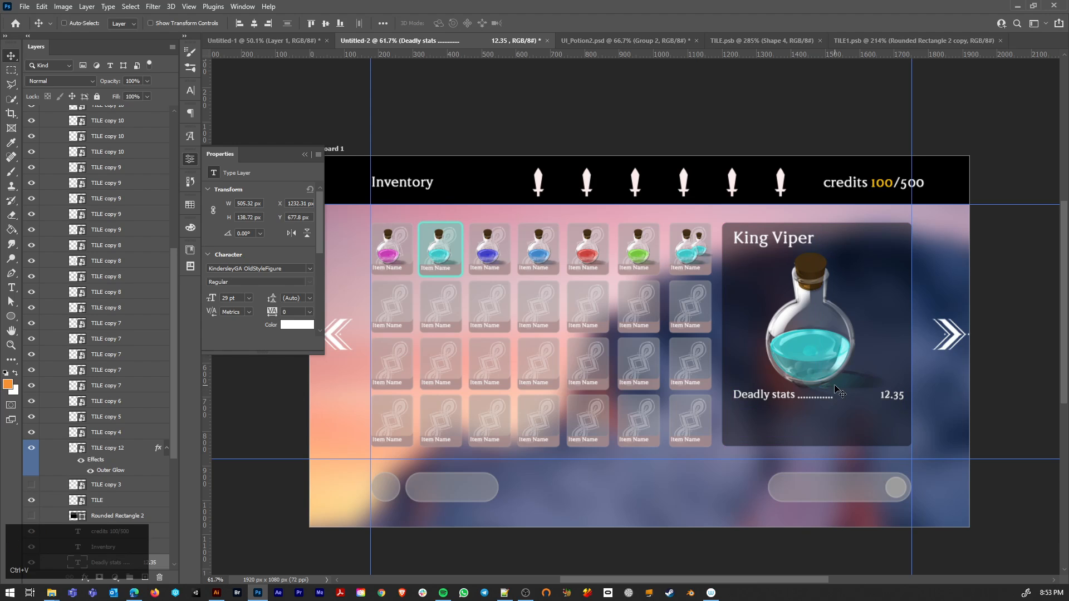
pyautogui.tripleClick(784, 395)
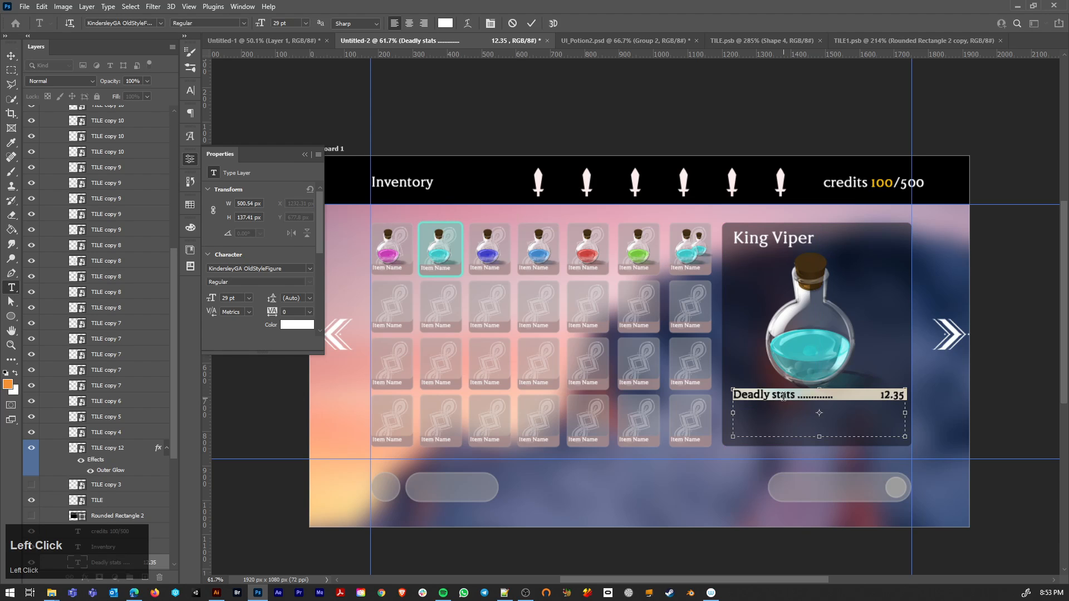
pyautogui.hotkey('ctrl', 'c')
pyautogui.click(900, 394)
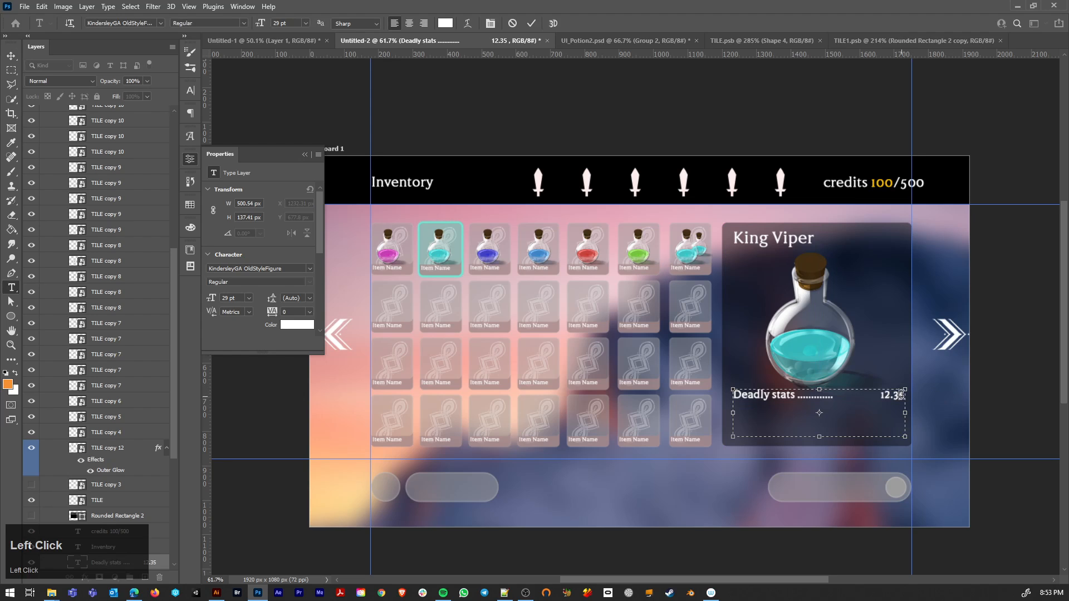
pyautogui.press('Return')
pyautogui.hotkey('ctrl', 'v')
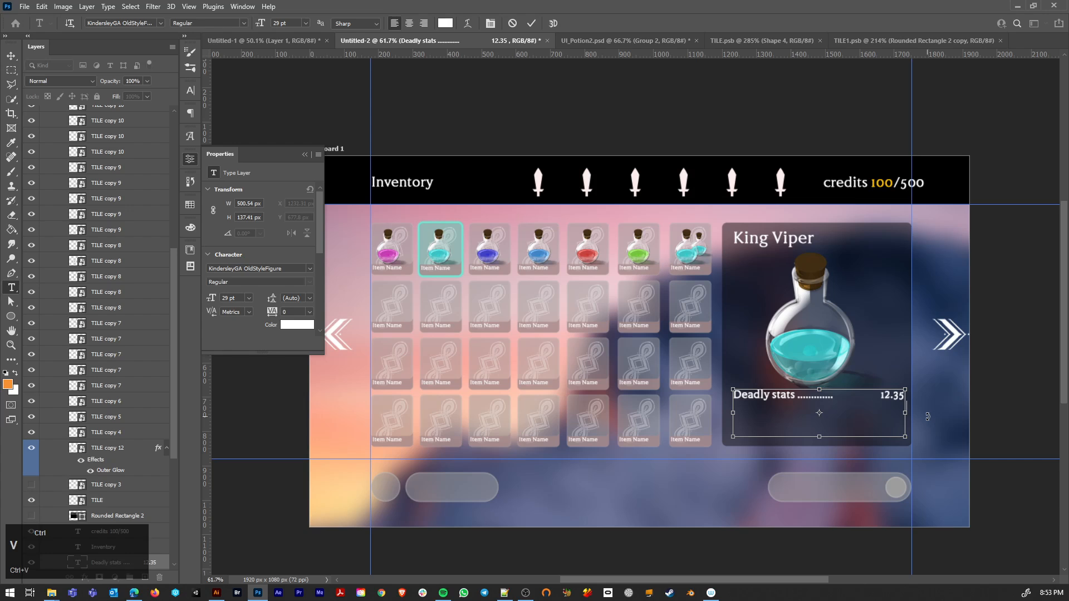
pyautogui.press('Return')
pyautogui.hotkey('ctrl', 'v')
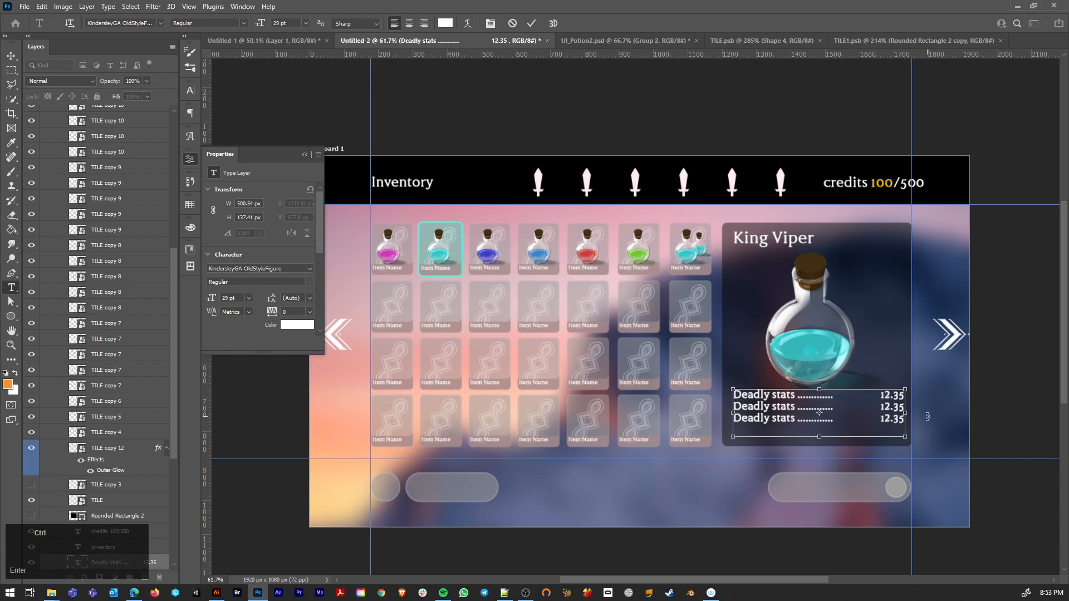
pyautogui.hotkey('ctrl', 'v')
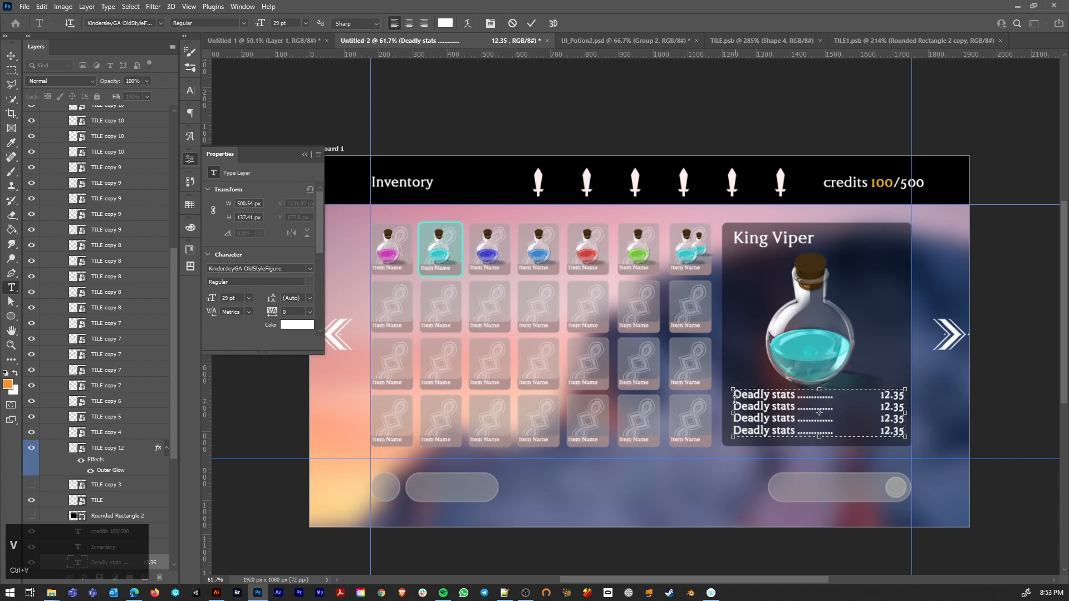
# Step: Replace the initial letter of the second stats line with "S" and of the third line with "T"
pyautogui.moveTo(750, 409); pyautogui.dragTo(733, 408)
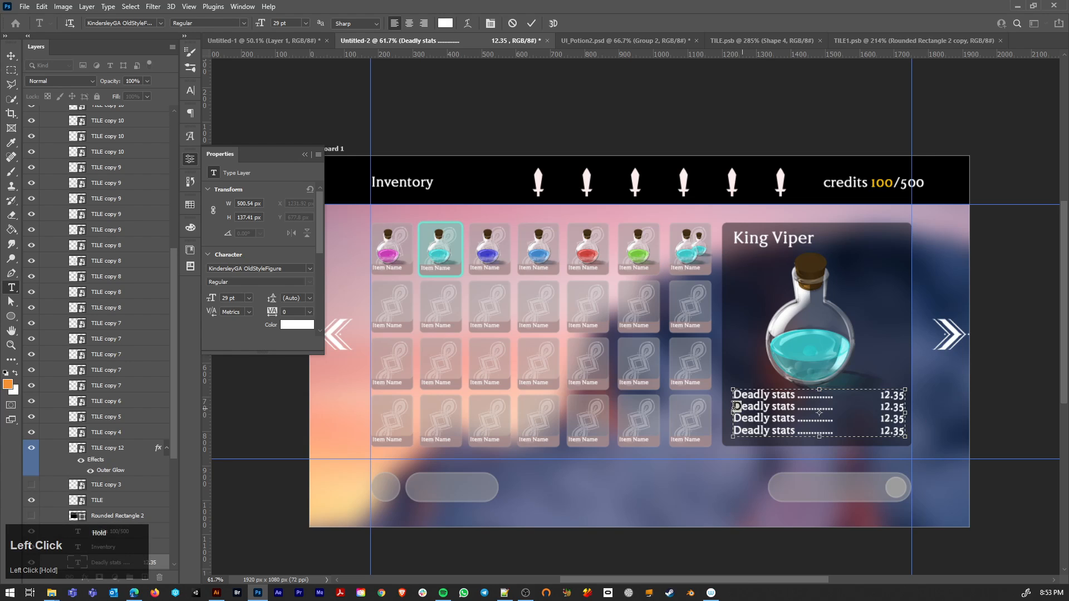
pyautogui.write('S')
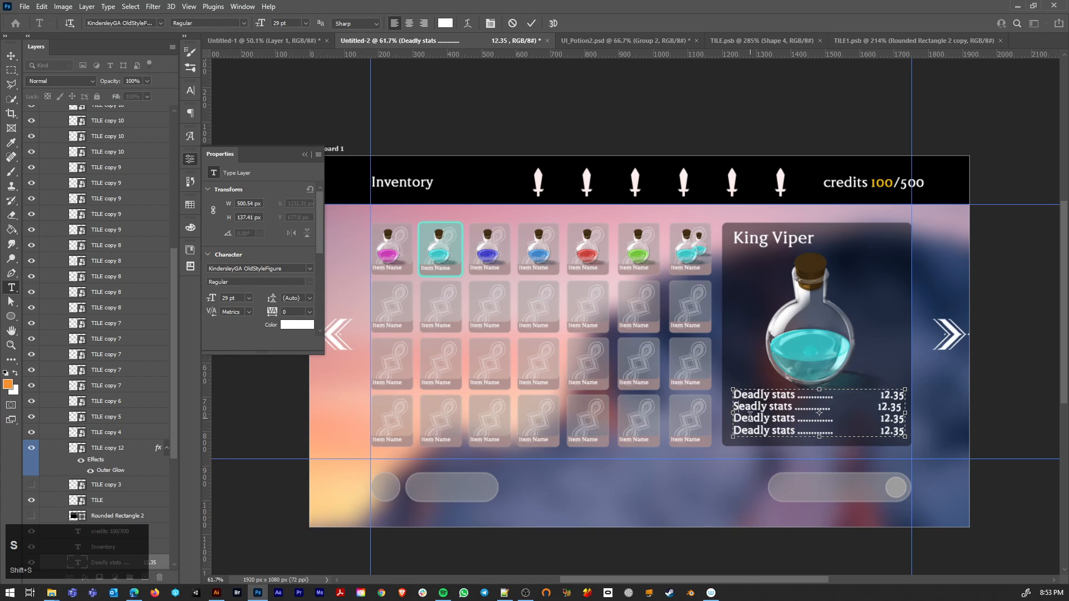
pyautogui.moveTo(743, 420); pyautogui.dragTo(733, 418)
pyautogui.write('T')
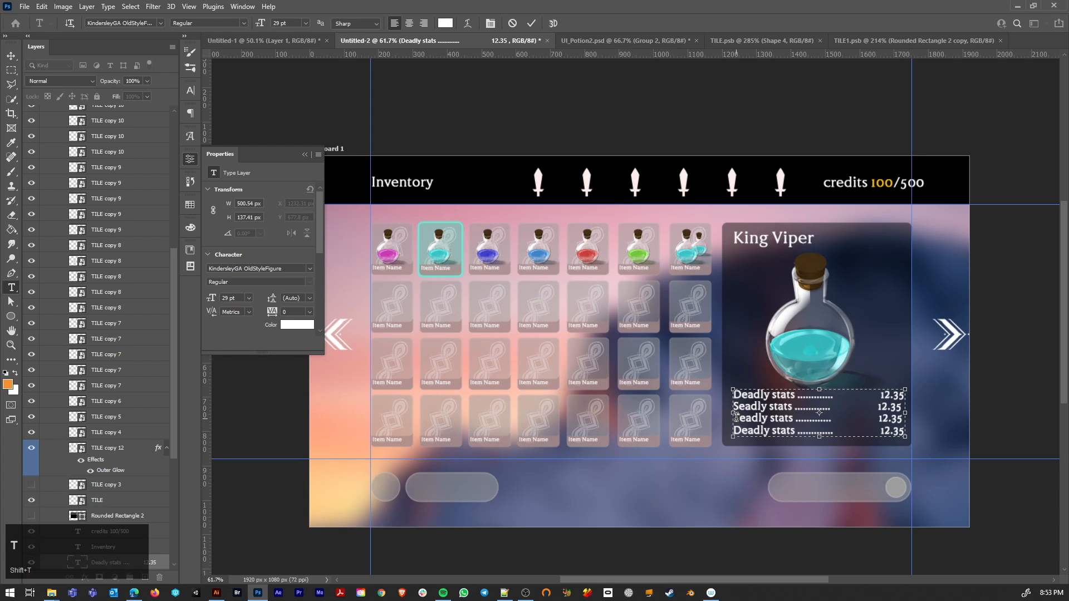
# Step: Replace the first word of the fourth stats line with "Posion" and of the third line with "Magic"
pyautogui.click(741, 431)
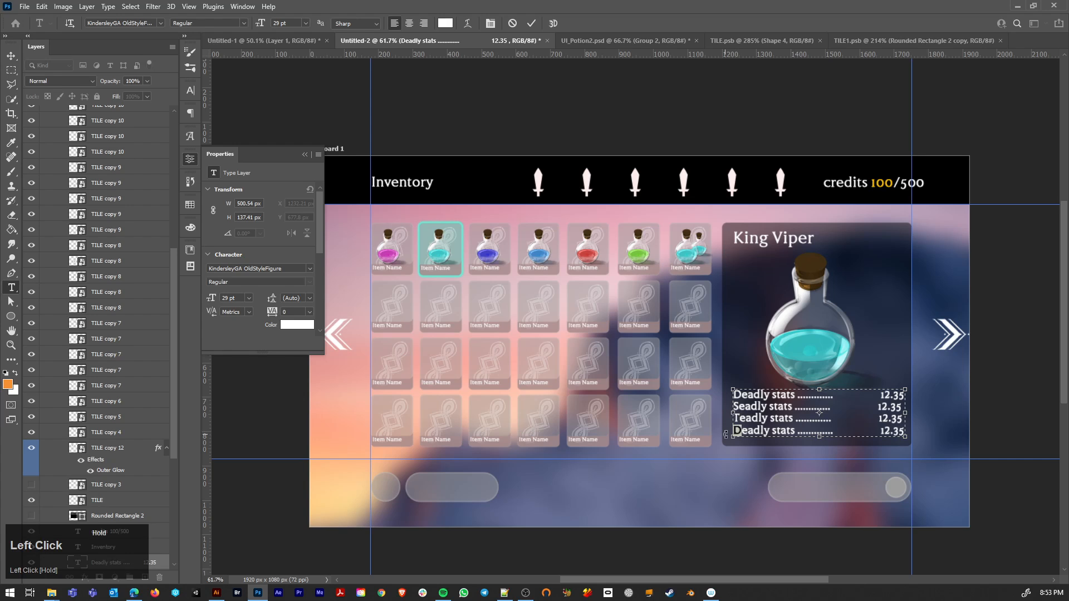
pyautogui.moveTo(769, 430); pyautogui.dragTo(734, 431)
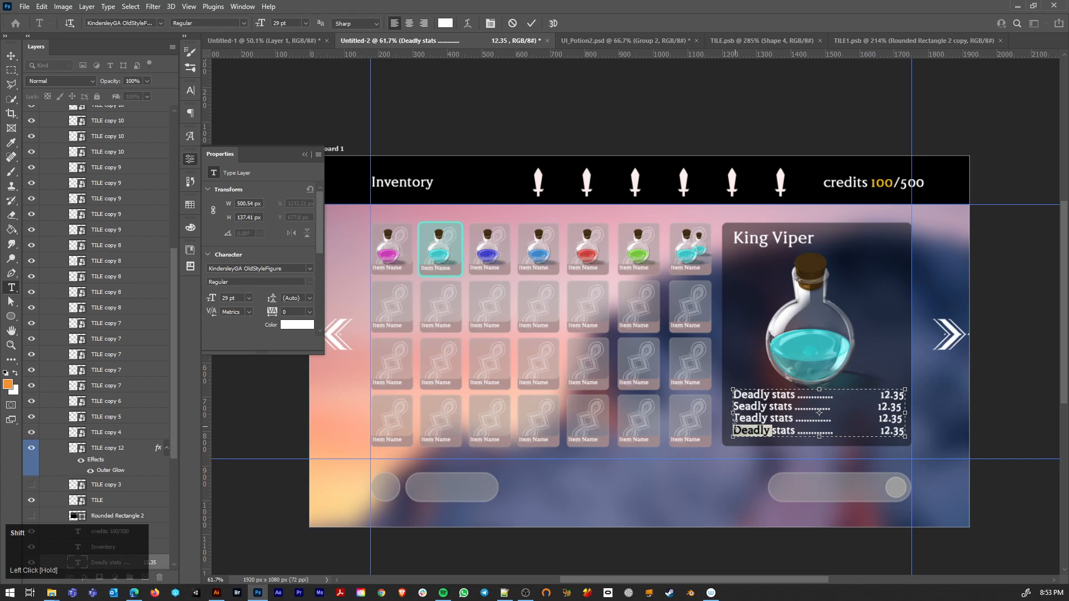
pyautogui.write('Posion')
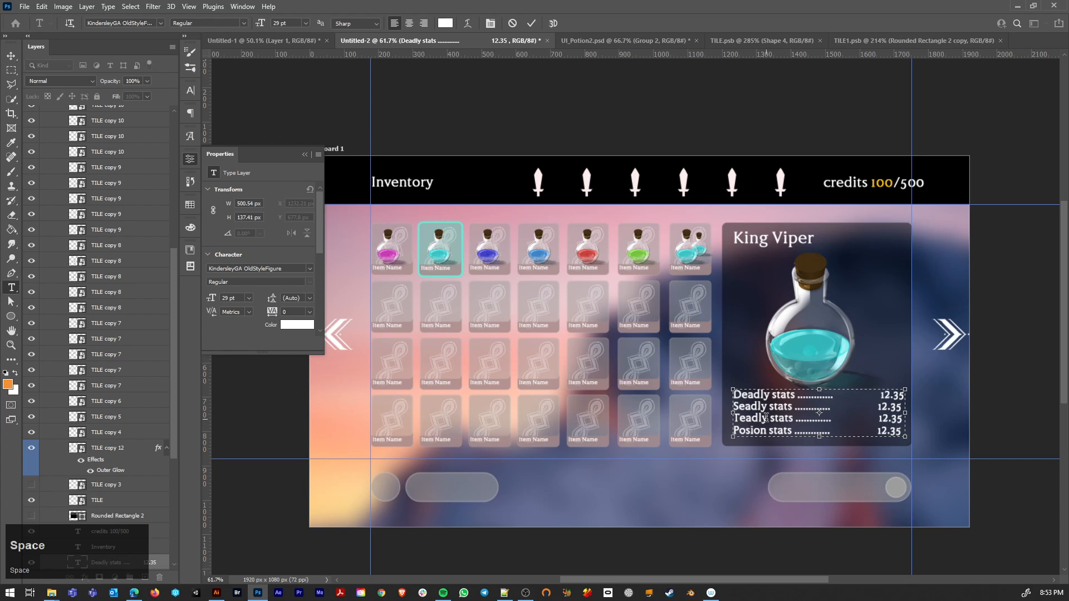
pyautogui.moveTo(766, 418); pyautogui.dragTo(732, 418)
pyautogui.write('M')
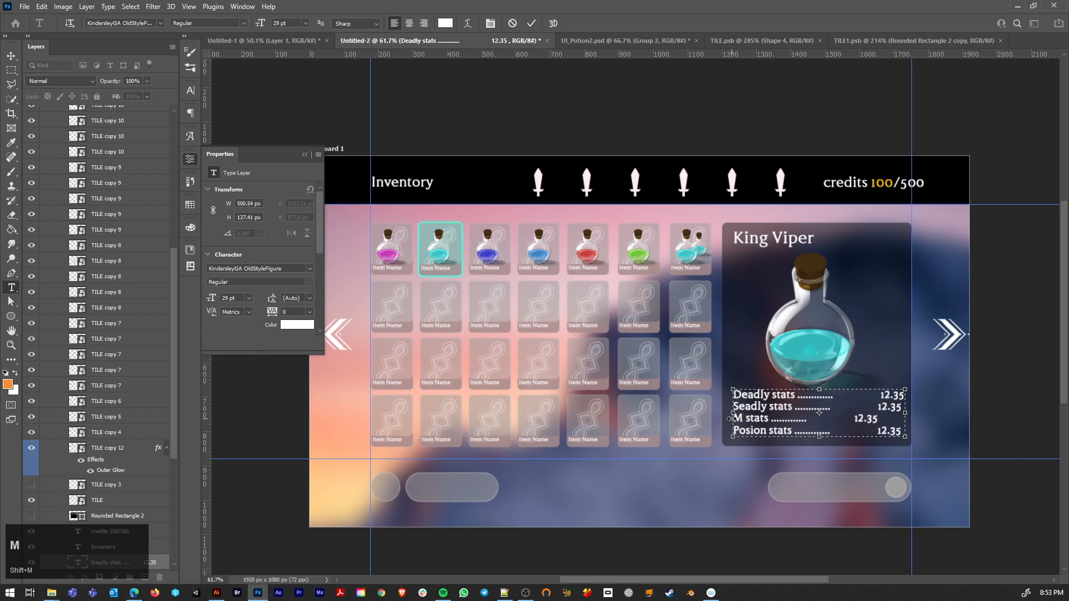
pyautogui.write('agic')
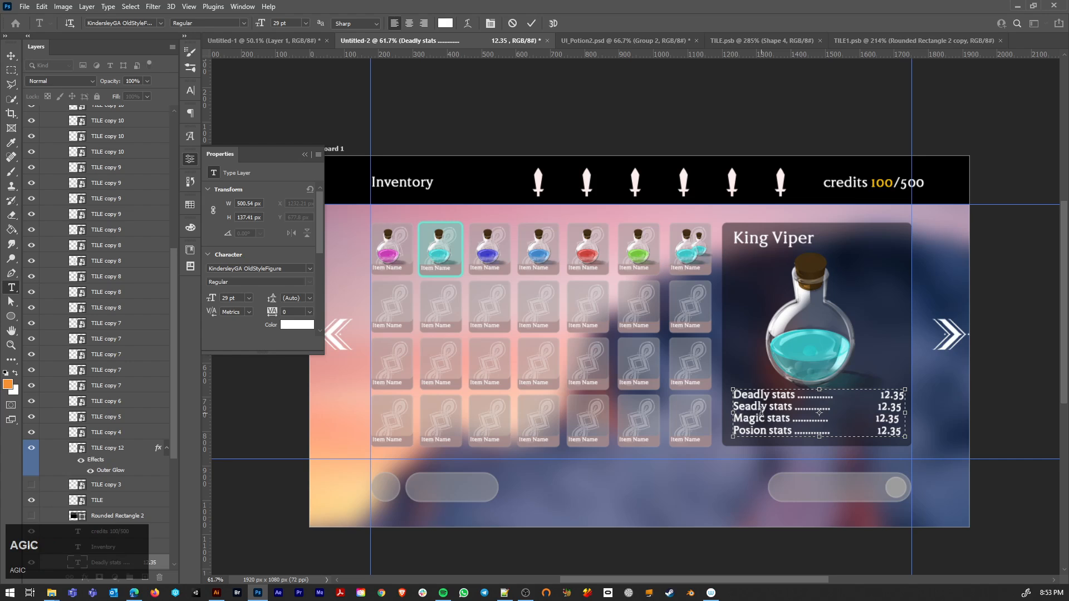
# Step: Rename the second stats line to "Smell stats", remove the doubled S and finish the text edit
pyautogui.moveTo(767, 411); pyautogui.dragTo(736, 412)
pyautogui.write('S')
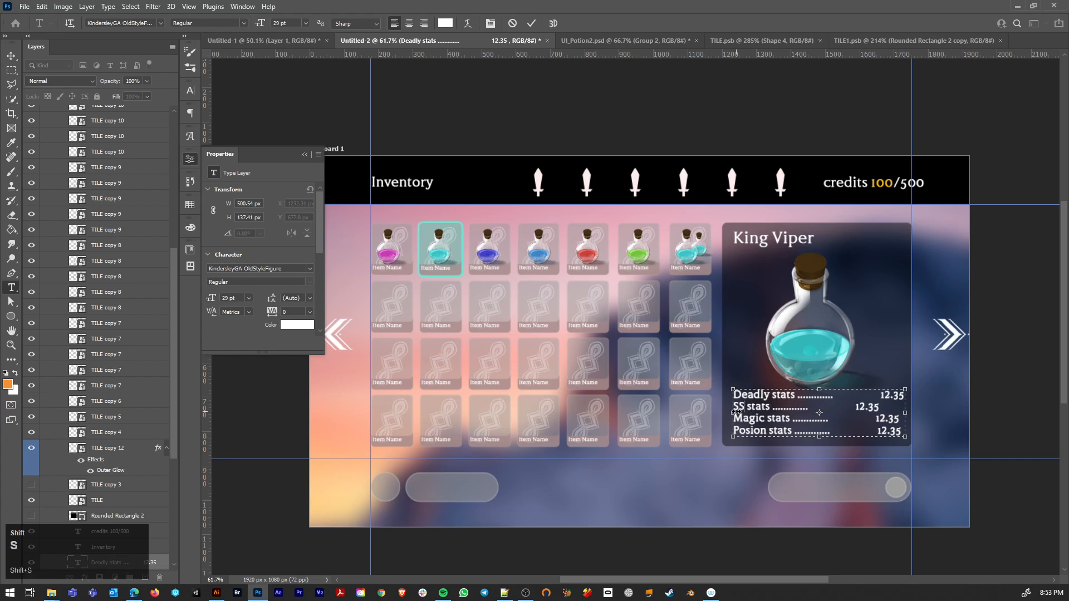
pyautogui.write('mell')
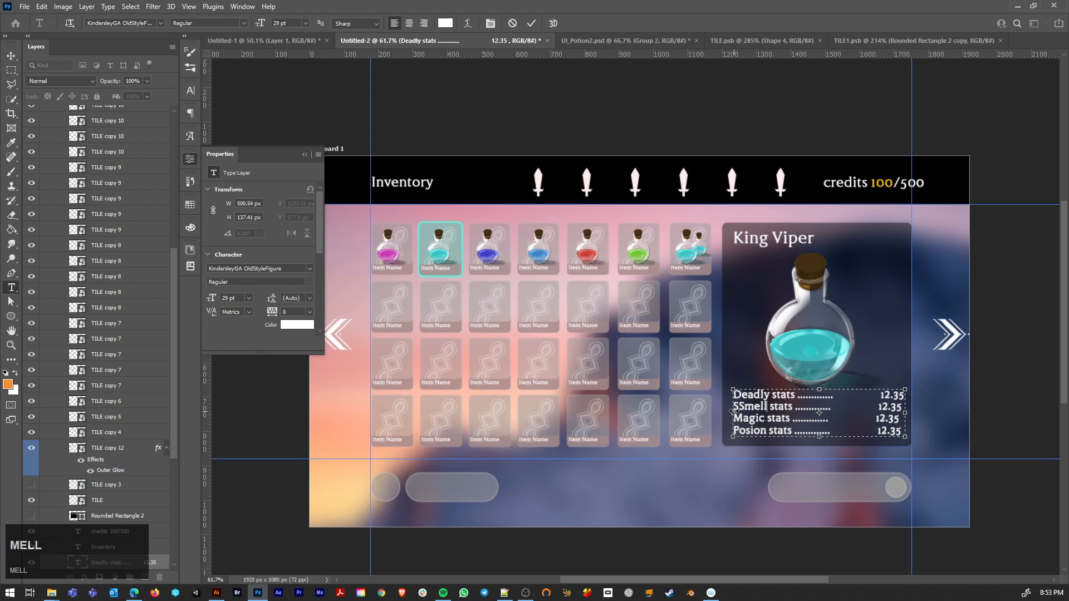
pyautogui.click(738, 407)
pyautogui.press('BackSpace')
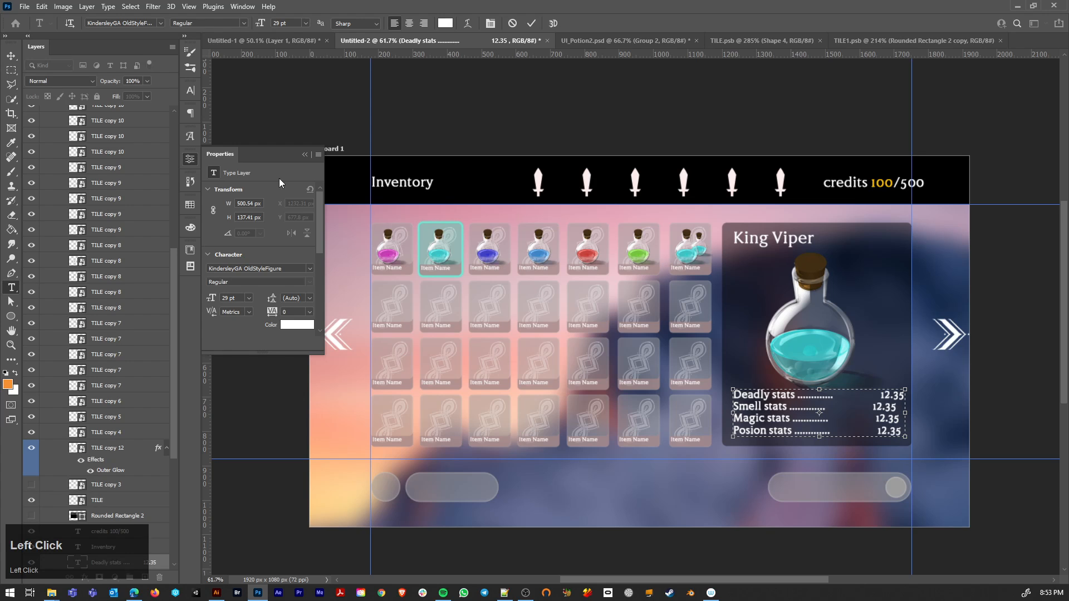
pyautogui.click(11, 56)
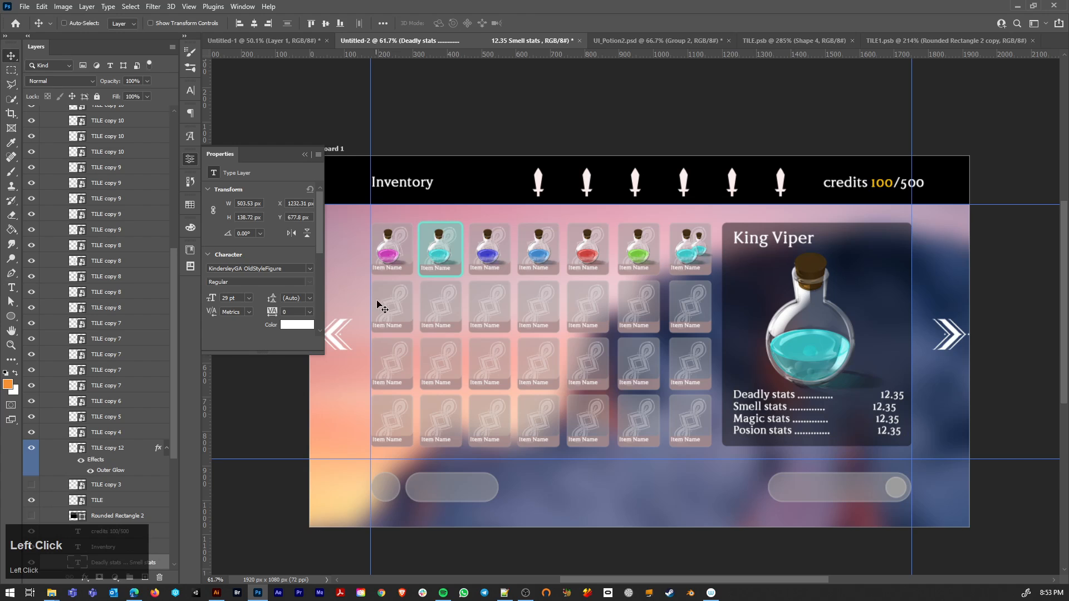
pyautogui.click(216, 593)
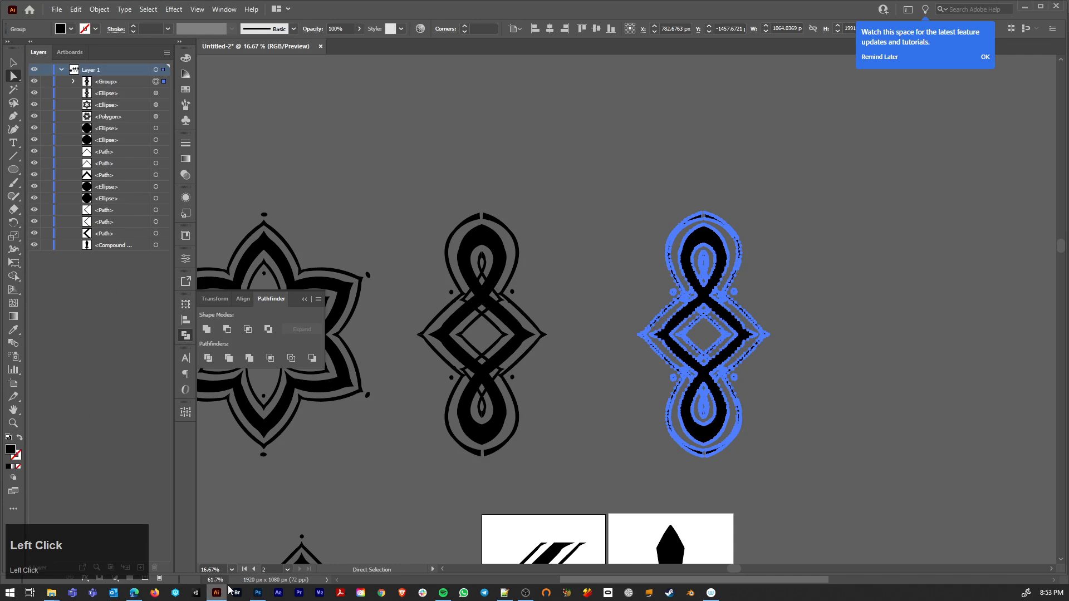
pyautogui.moveTo(613, 202); pyautogui.dragTo(812, 490)
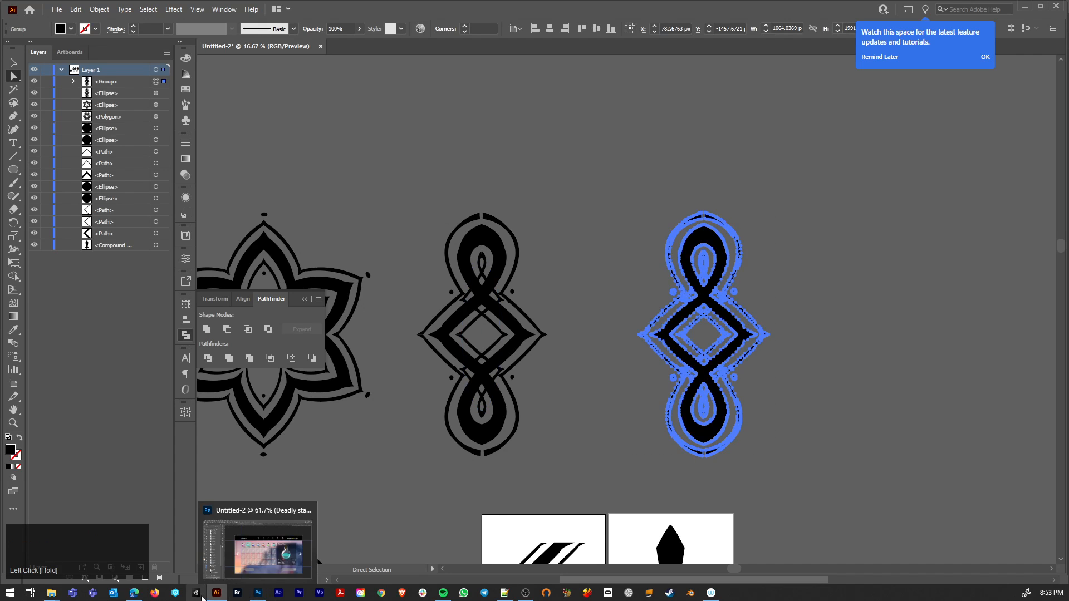
pyautogui.moveTo(196, 597)
pyautogui.click(258, 593)
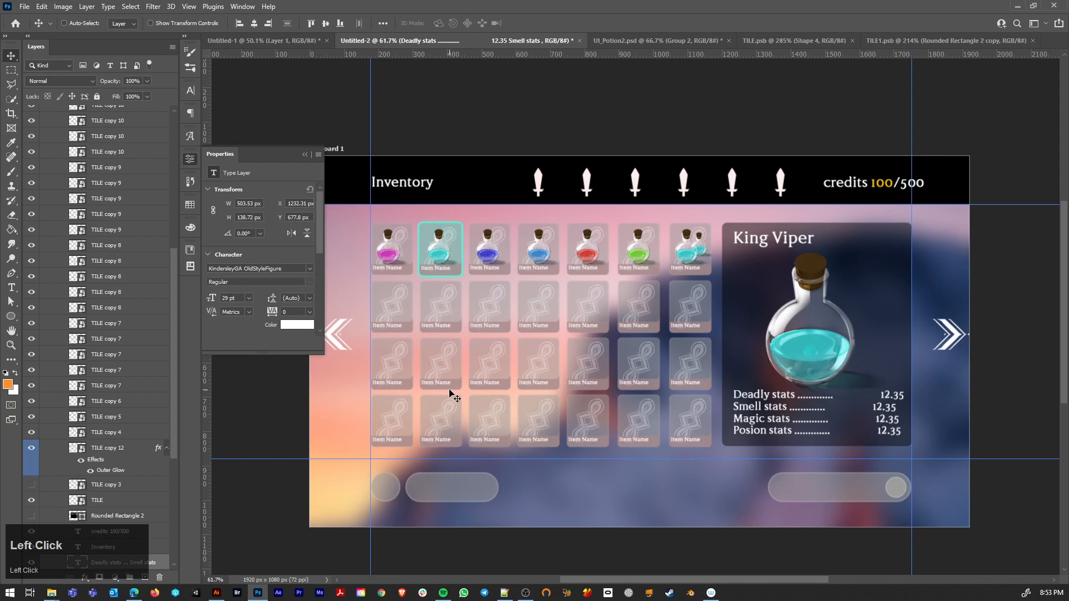
# Step: Open the contents of the first tile in the second row and copy its Shape 4 ornament into the Untitled-2 inventory document
pyautogui.keyDown('ctrl'); pyautogui.click(404, 304); pyautogui.keyUp('ctrl')
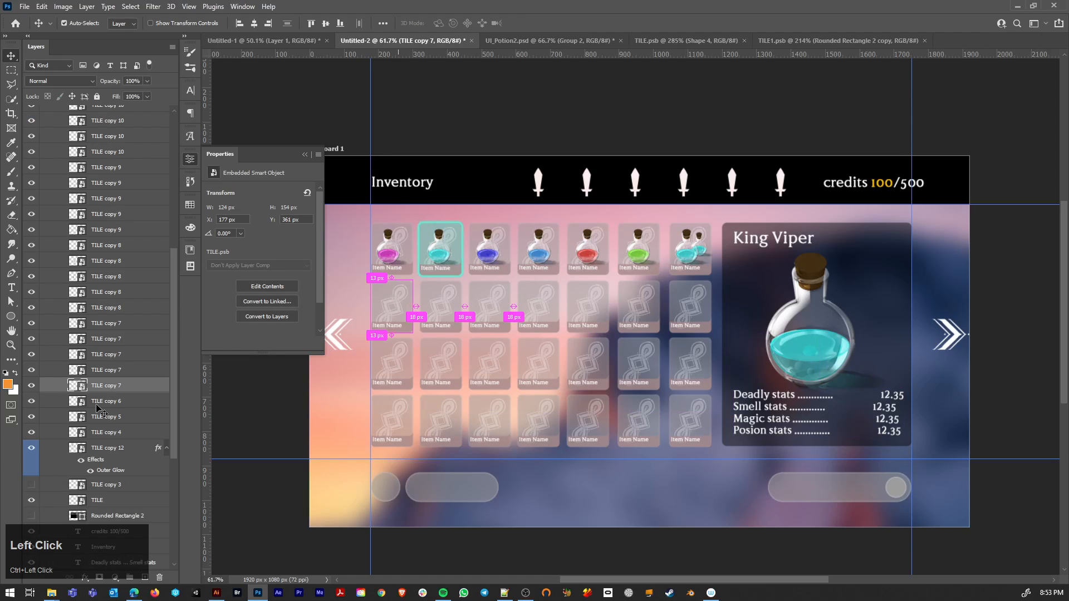
pyautogui.doubleClick(78, 385)
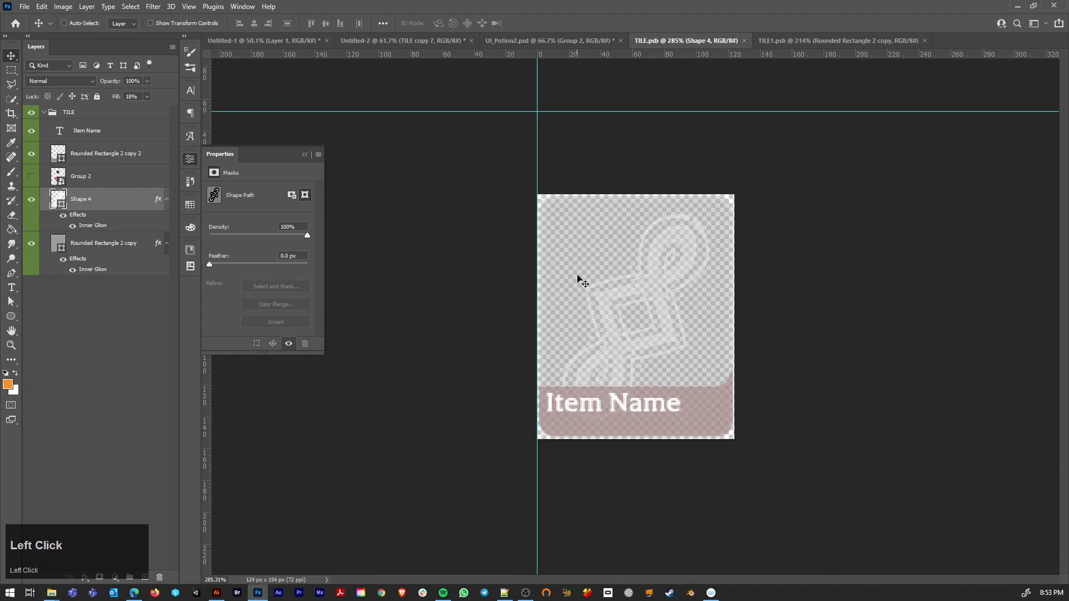
pyautogui.click(31, 202)
pyautogui.click(31, 202)
pyautogui.press('c')
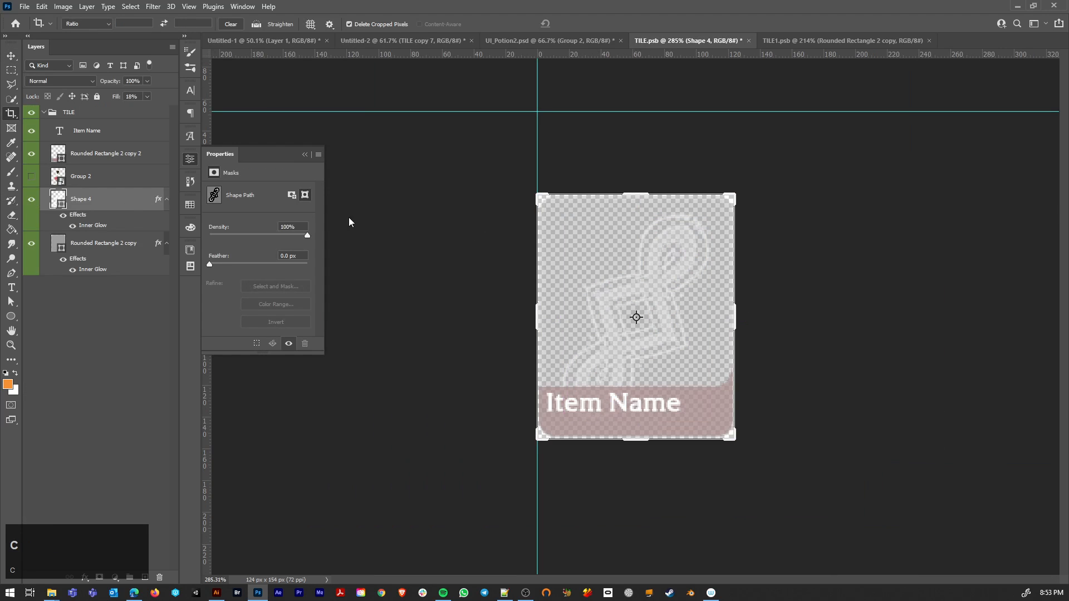
pyautogui.press('v')
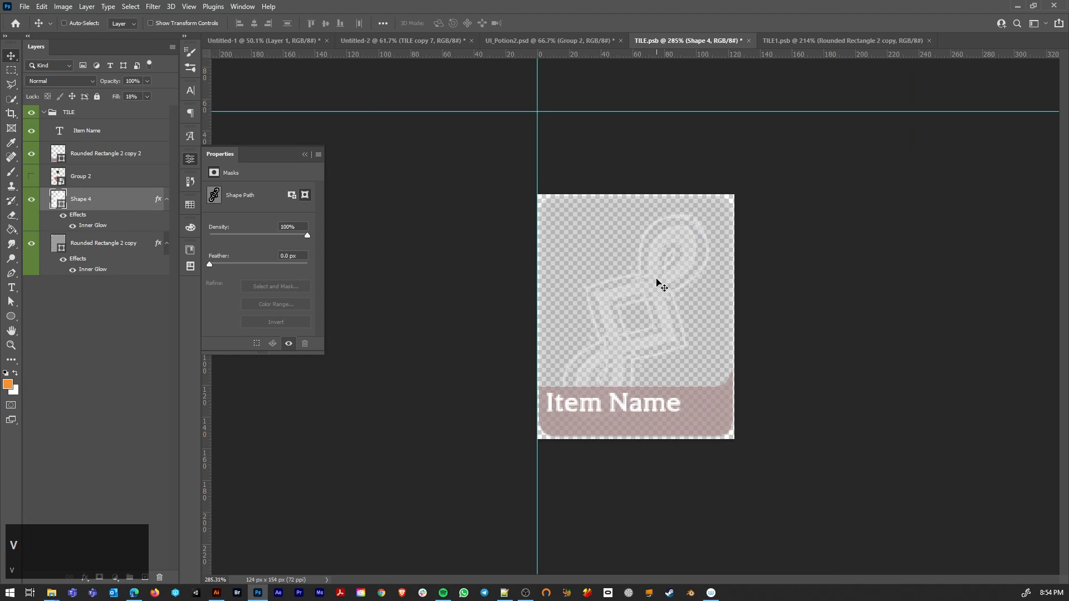
pyautogui.moveTo(661, 285)
pyautogui.mouseDown()
pyautogui.moveTo(434, 33)
pyautogui.moveTo(460, 404)
pyautogui.mouseUp()
# Step: Enlarge the copied ornament and position it over the artboard's upper-left corner, extending below the black header
pyautogui.moveTo(370, 457); pyautogui.dragTo(456, 250)
pyautogui.hotkey('ctrl', 't')
pyautogui.moveTo(419, 346); pyautogui.dragTo(377, 171)
pyautogui.press('Return')
pyautogui.click(445, 223)
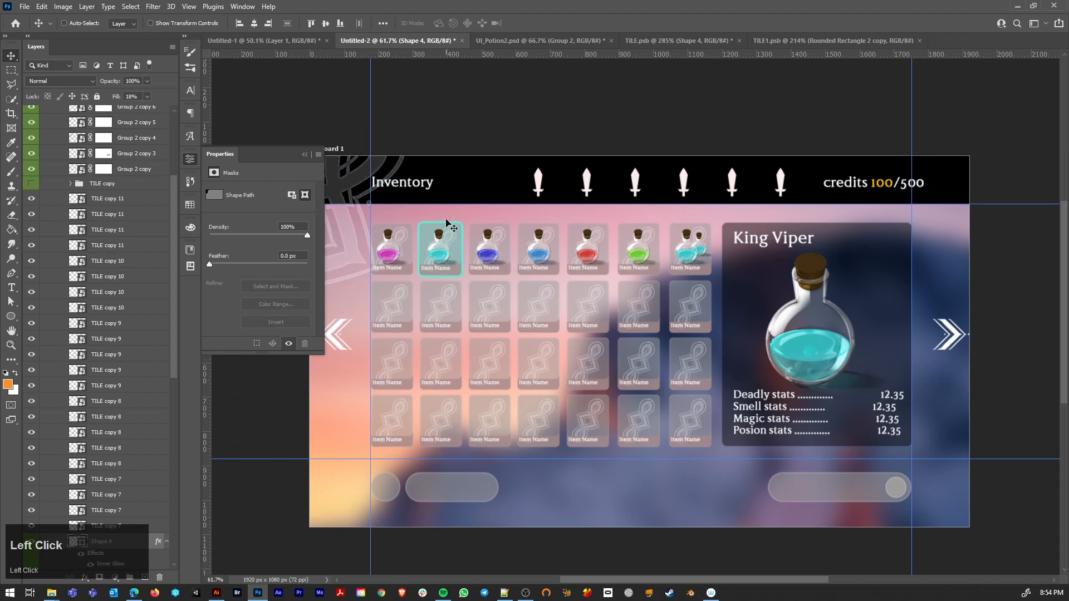
# Step: Shift the large ornament farther up and left into the artboard's corner and set its opacity to 34%
pyautogui.scroll(-3, 348, 334)
pyautogui.moveTo(398, 303); pyautogui.dragTo(429, 367)
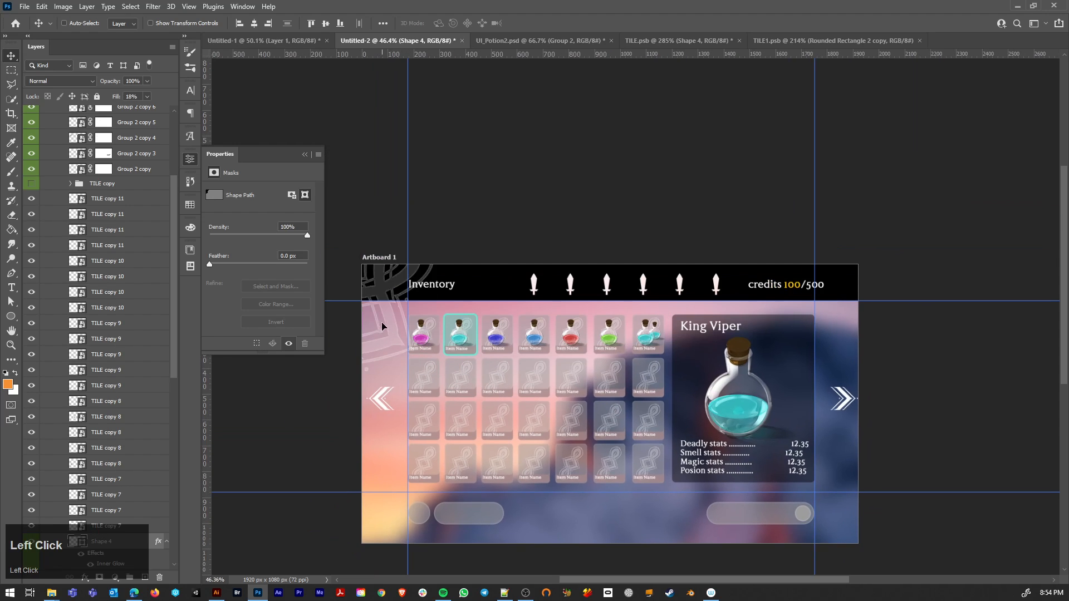
pyautogui.moveTo(382, 323); pyautogui.dragTo(374, 305)
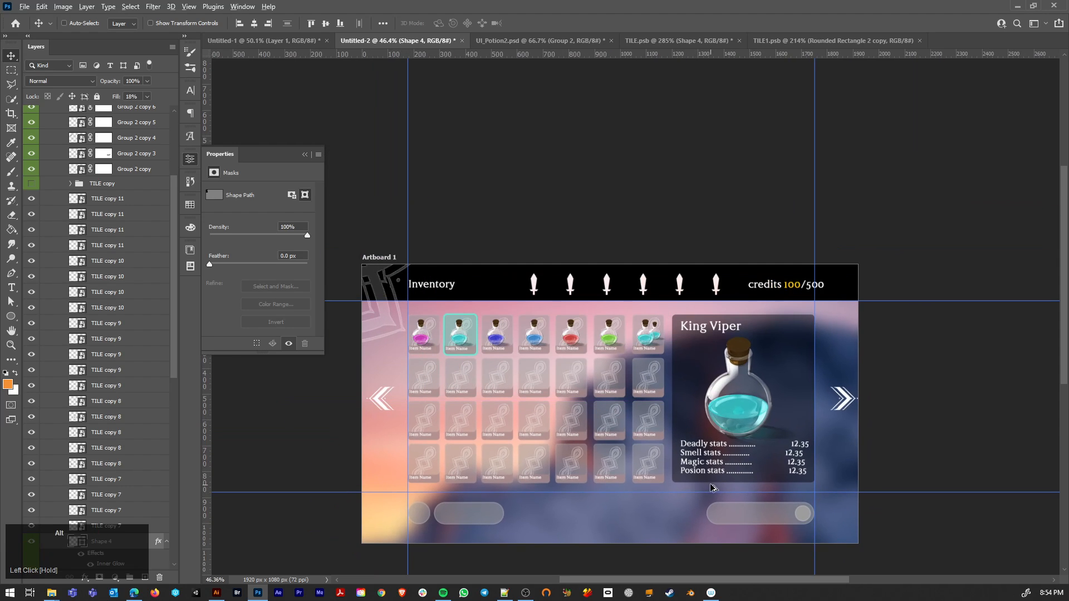
pyautogui.scroll(-1, 712, 484)
pyautogui.moveTo(645, 454); pyautogui.dragTo(580, 425)
pyautogui.press('v')
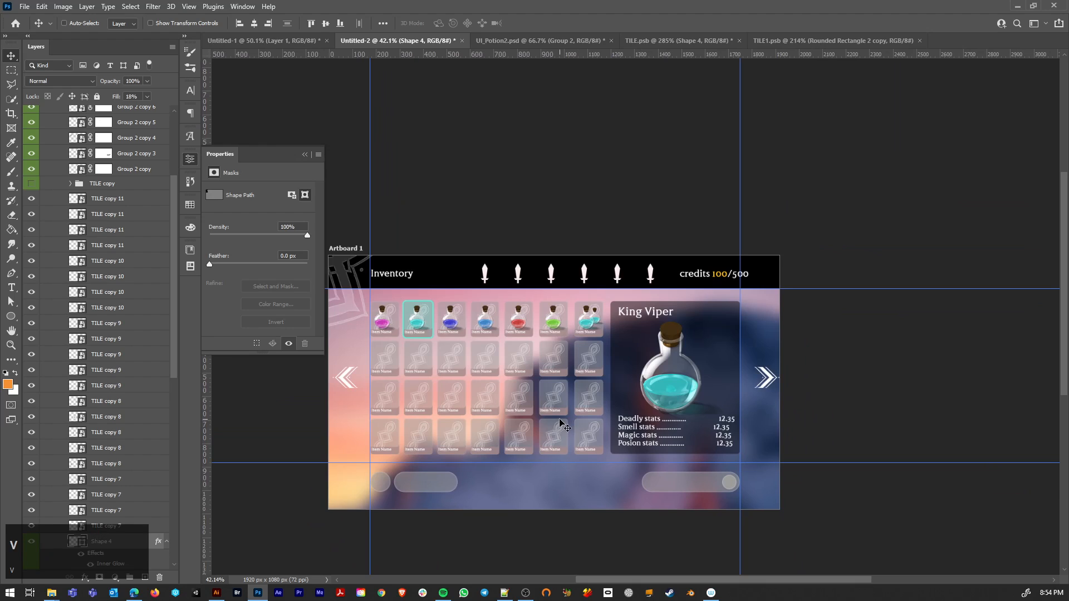
pyautogui.press('2')
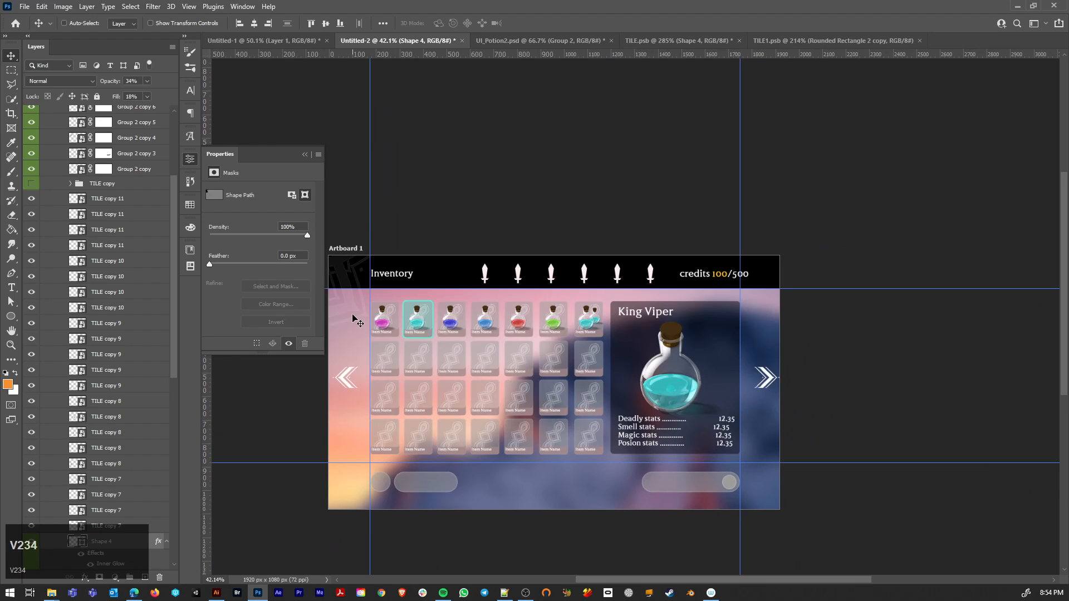
# Step: Duplicate the corner ornament and place the copy over the lower-left circle and pill button
pyautogui.scroll(-1, 350, 297)
pyautogui.moveTo(350, 298); pyautogui.dragTo(433, 487)
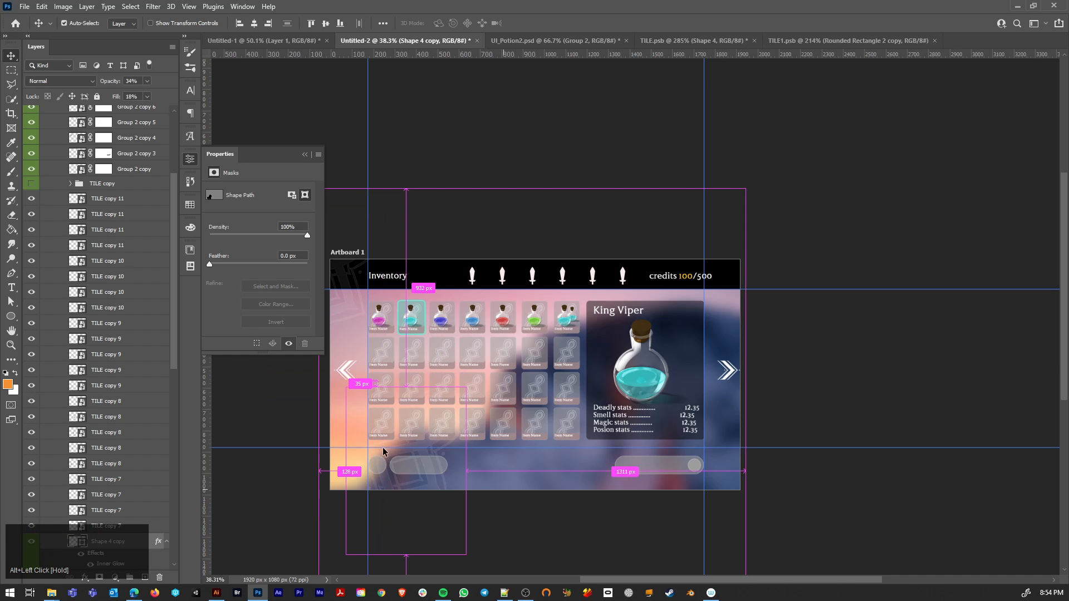
pyautogui.scroll(2, 384, 451)
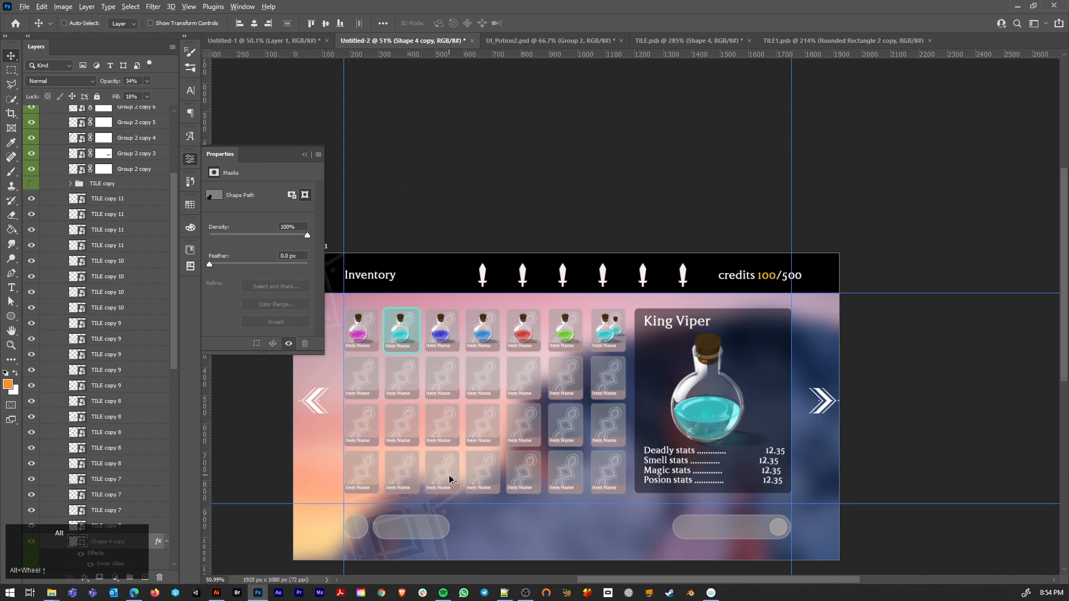
pyautogui.scroll(5, 451, 478)
pyautogui.moveTo(458, 478); pyautogui.dragTo(587, 299)
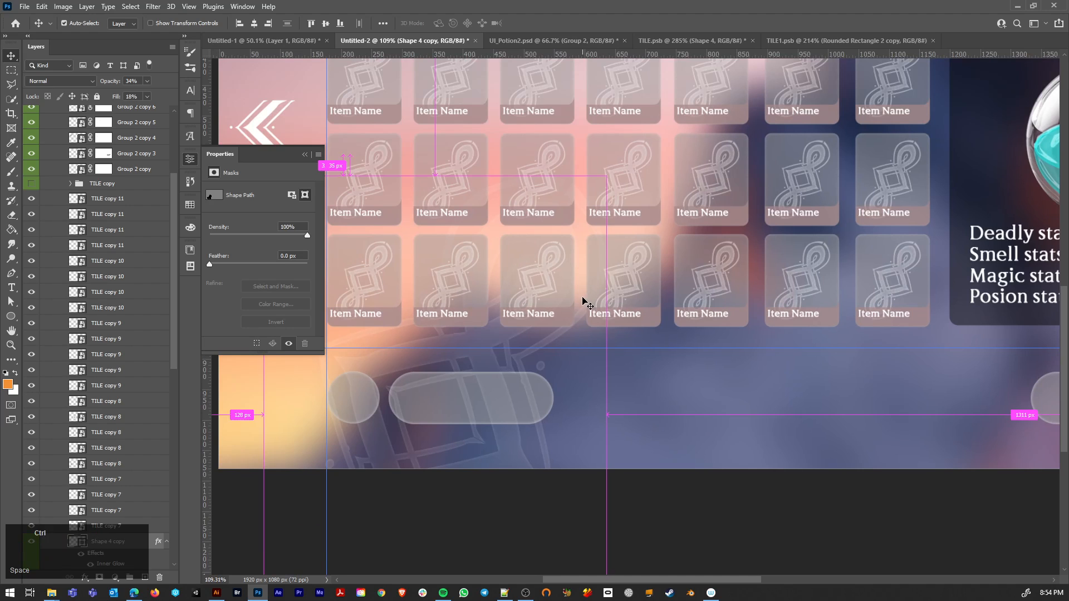
# Step: Rotate the ornament copy -30° so it stands upright and shrink it to roughly the height of the lower-left circle
pyautogui.hotkey('ctrl', 't')
pyautogui.moveTo(599, 148); pyautogui.dragTo(468, 130)
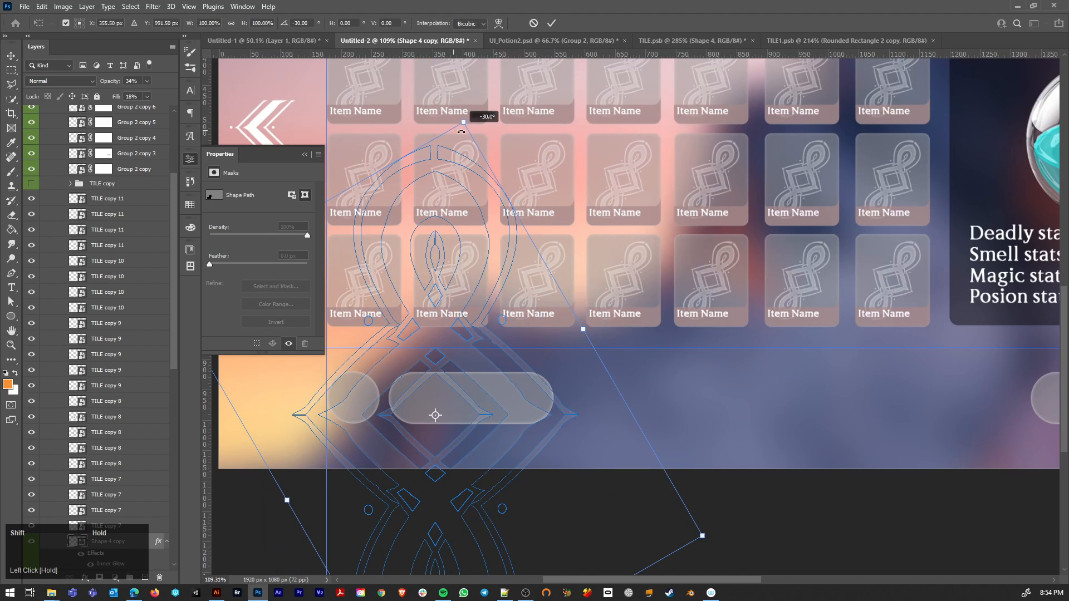
pyautogui.moveTo(701, 536); pyautogui.dragTo(359, 400)
pyautogui.press('Return')
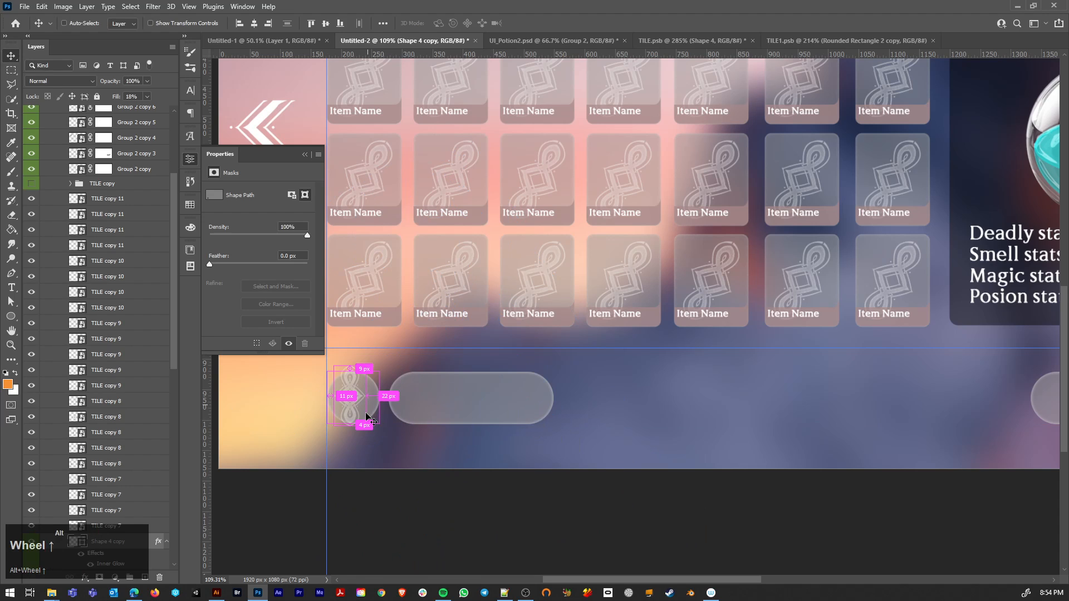
# Step: Tilt the small ornament over the lower-left circle by about 2.8°
pyautogui.scroll(2, 366, 412)
pyautogui.scroll(3, 361, 468)
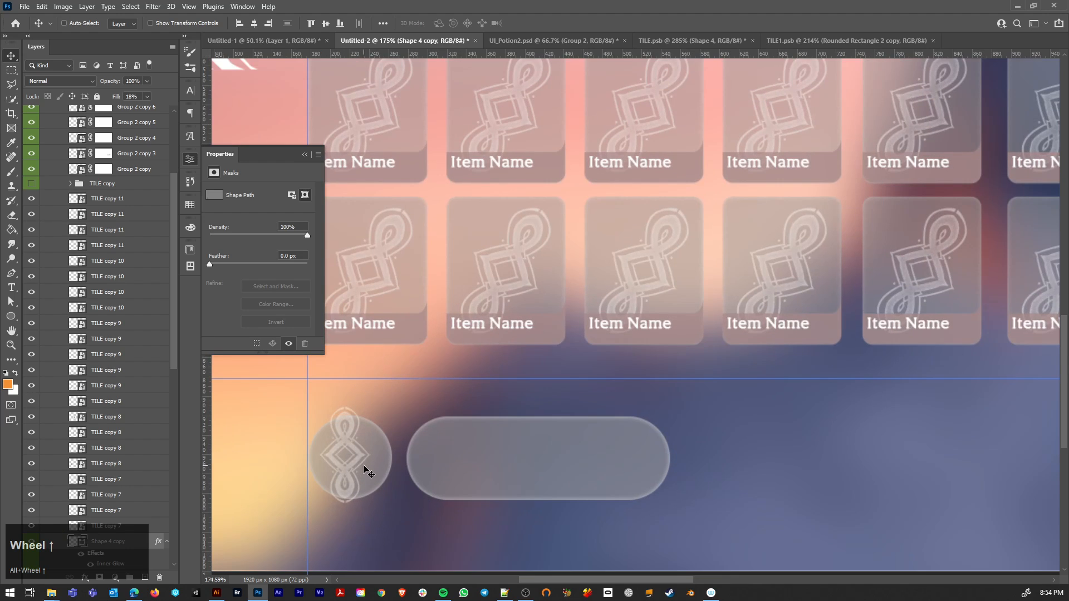
pyautogui.scroll(13, 364, 466)
pyautogui.moveTo(395, 405); pyautogui.dragTo(540, 342)
pyautogui.hotkey('ctrl', 't')
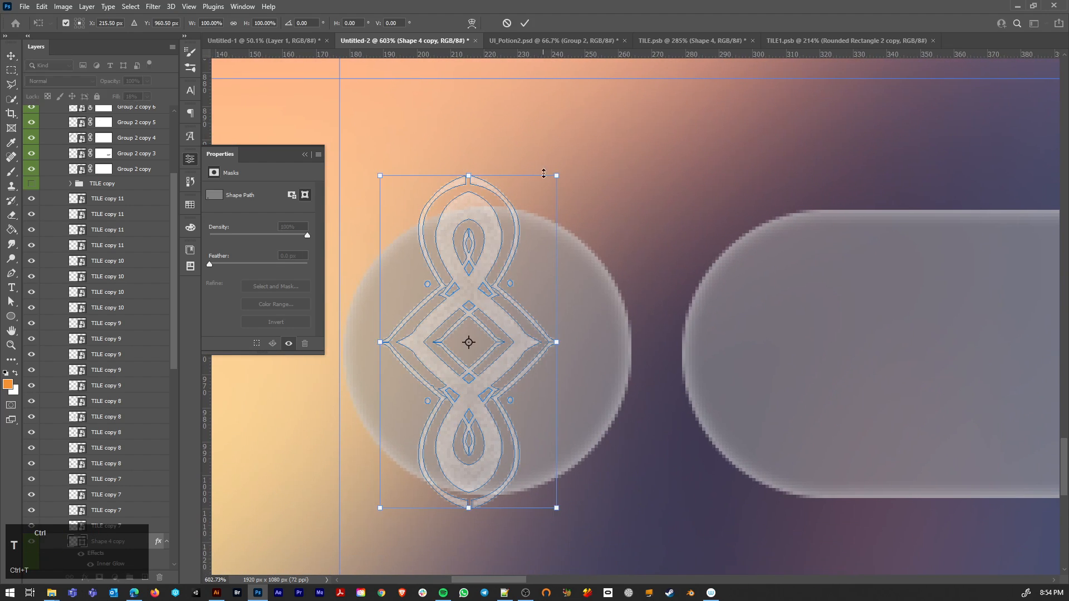
pyautogui.moveTo(544, 174); pyautogui.dragTo(567, 159)
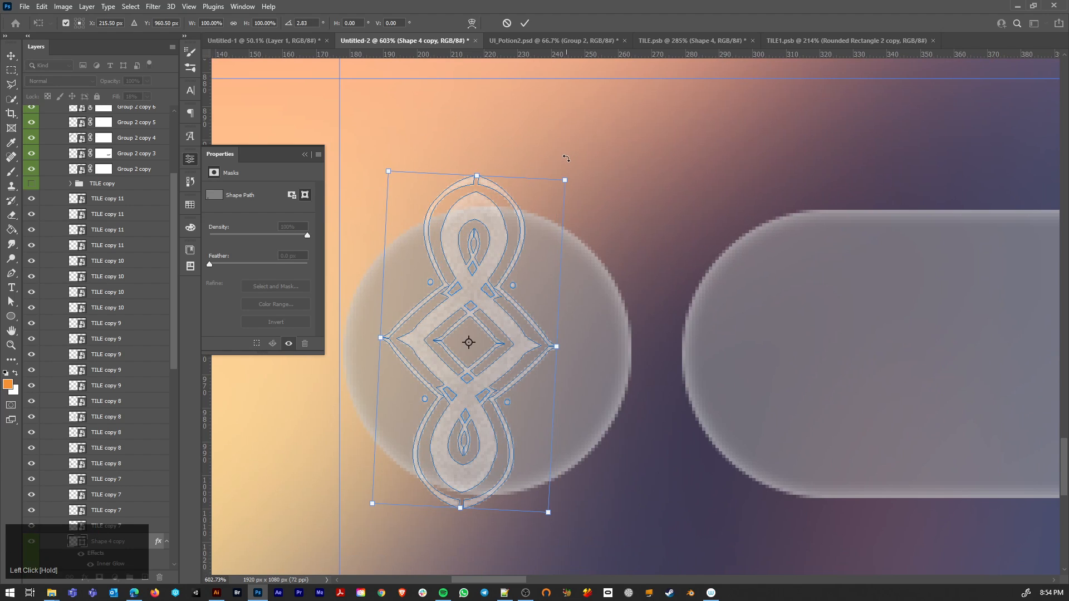
pyautogui.press('Return')
# Step: Scale the small ornament down to fit inside the lower-left circle and move it to the circle's centre
pyautogui.hotkey('ctrl', 't')
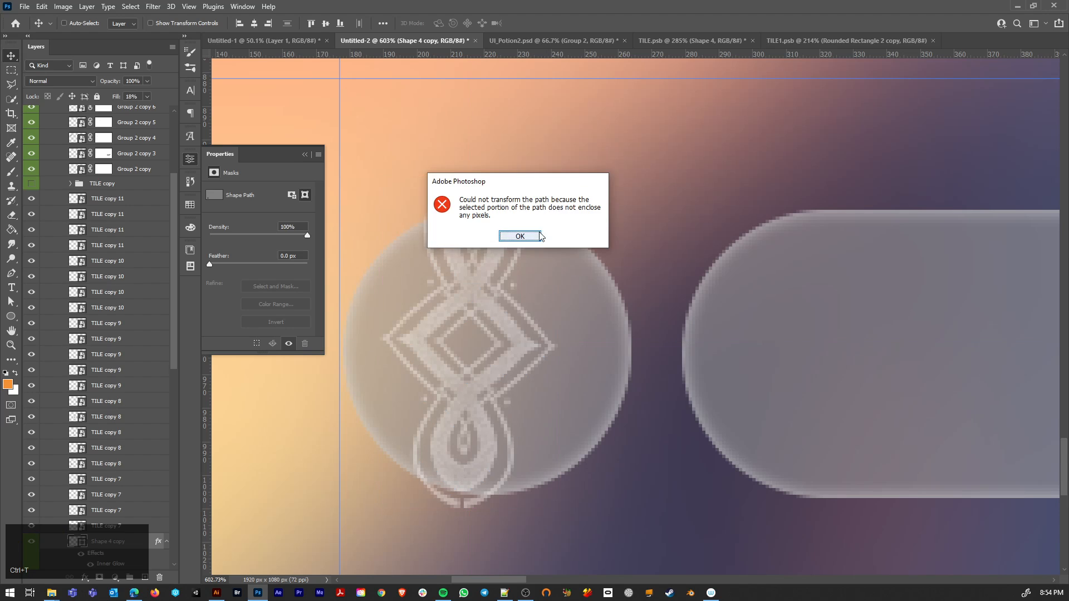
pyautogui.click(513, 234)
pyautogui.hotkey('ctrl', 't')
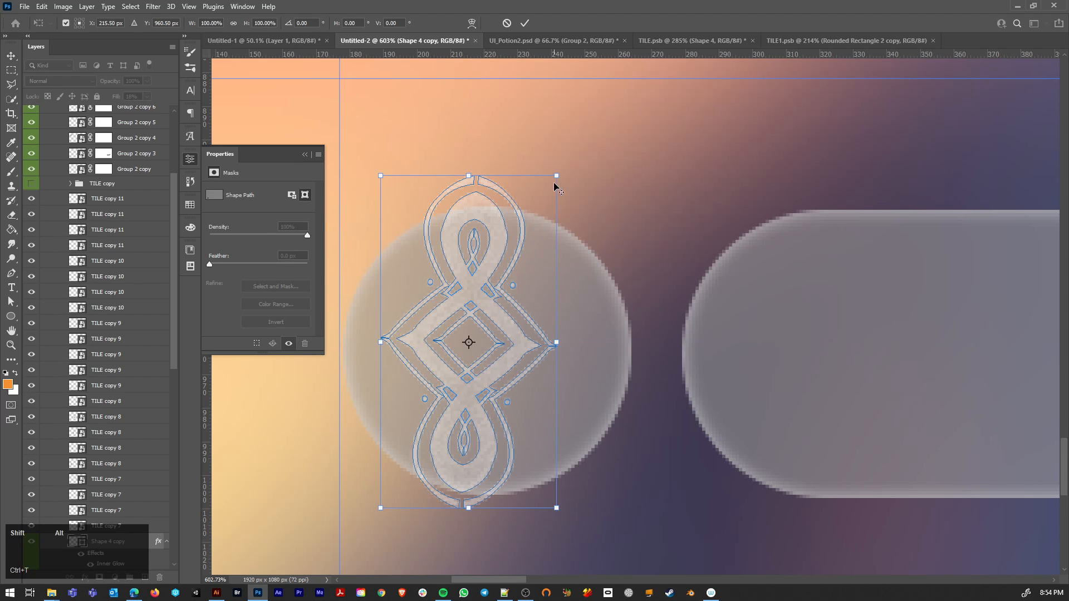
pyautogui.moveTo(556, 176); pyautogui.dragTo(508, 290)
pyautogui.press('Return')
pyautogui.click(512, 285)
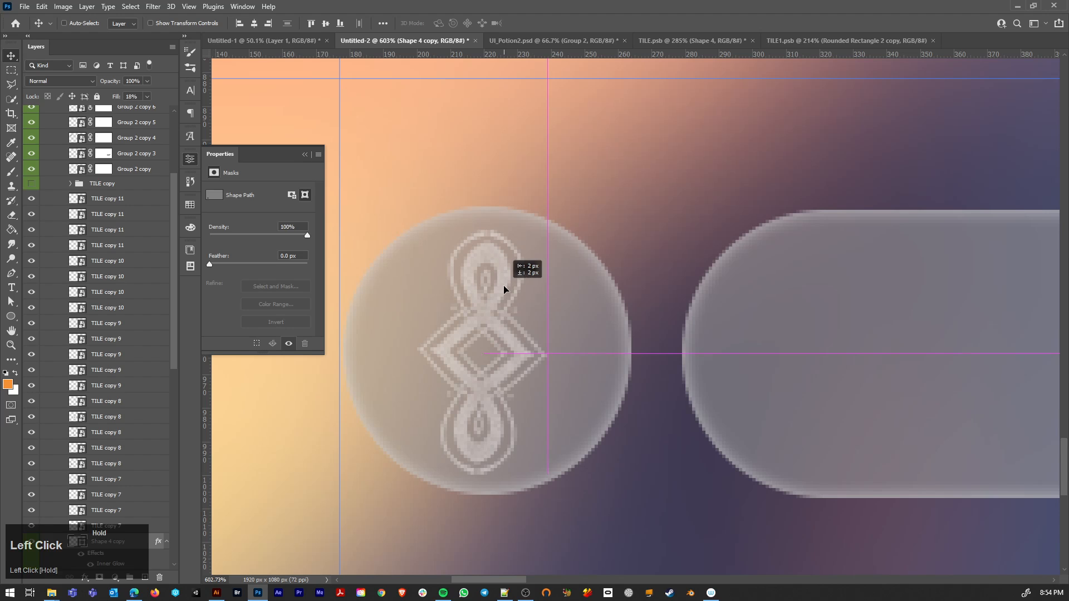
pyautogui.keyDown('alt'); pyautogui.scroll(-5, 569, 351); pyautogui.keyUp('alt')
pyautogui.keyDown('alt'); pyautogui.scroll(-2, 633, 390); pyautogui.keyUp('alt')
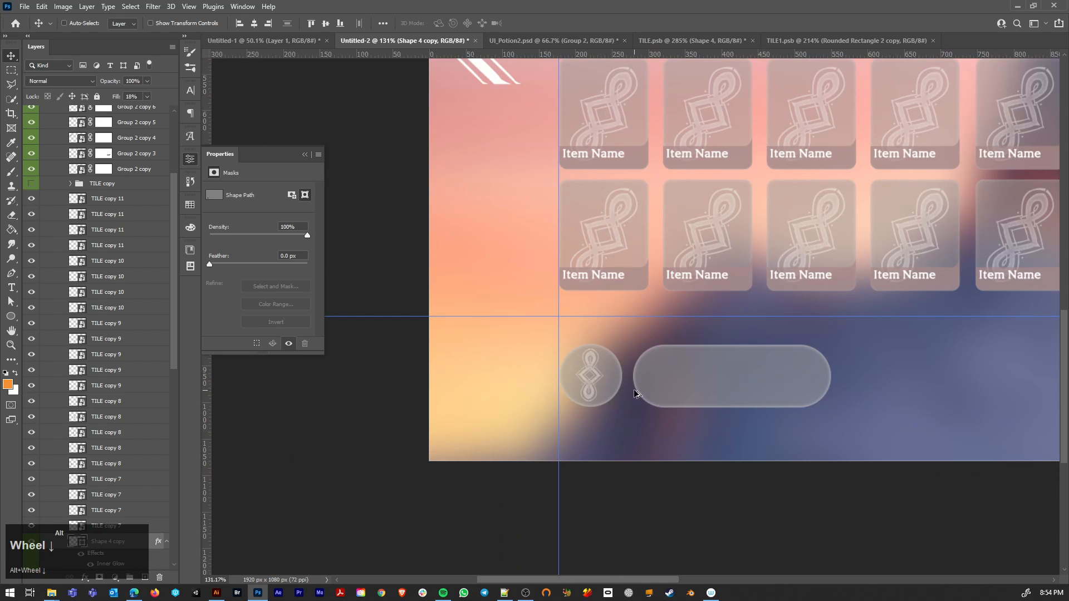
pyautogui.keyDown('alt'); pyautogui.scroll(6, 604, 396); pyautogui.keyUp('alt')
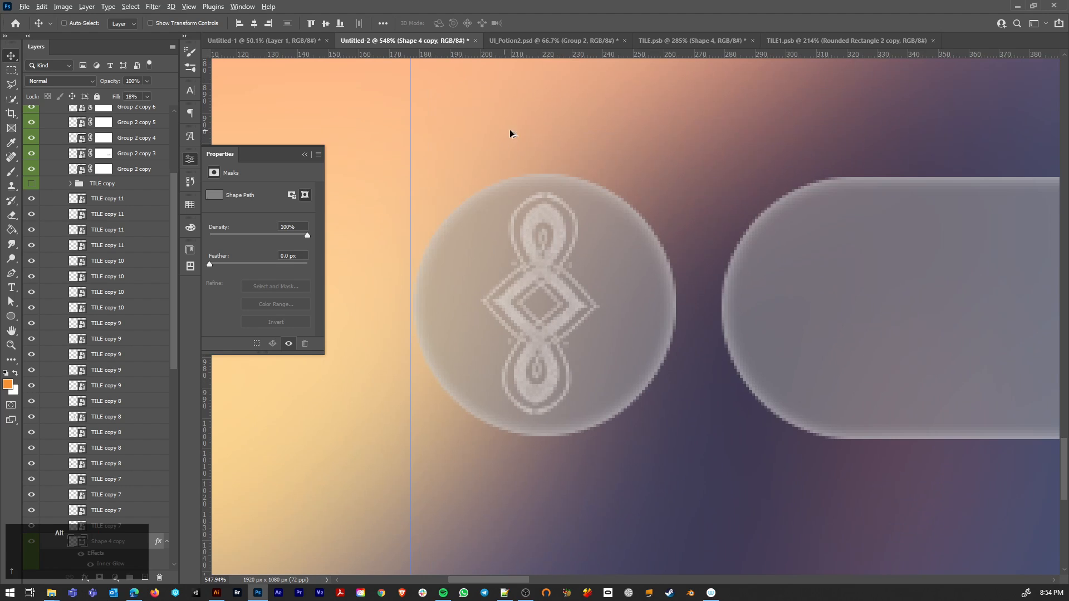
# Step: Select the four-line stats text in the King Viper panel and set its opacity to 32%
pyautogui.keyDown('alt'); pyautogui.scroll(-11, 549, 223); pyautogui.keyUp('alt')
pyautogui.press('space')
pyautogui.moveTo(593, 145); pyautogui.dragTo(430, 386)
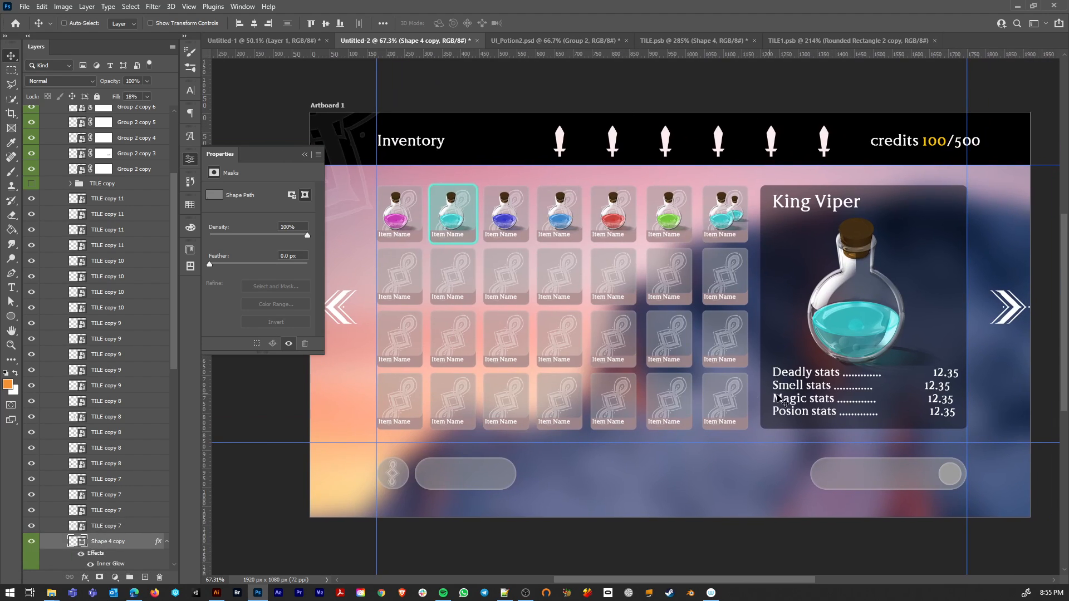
pyautogui.press('ctrl')
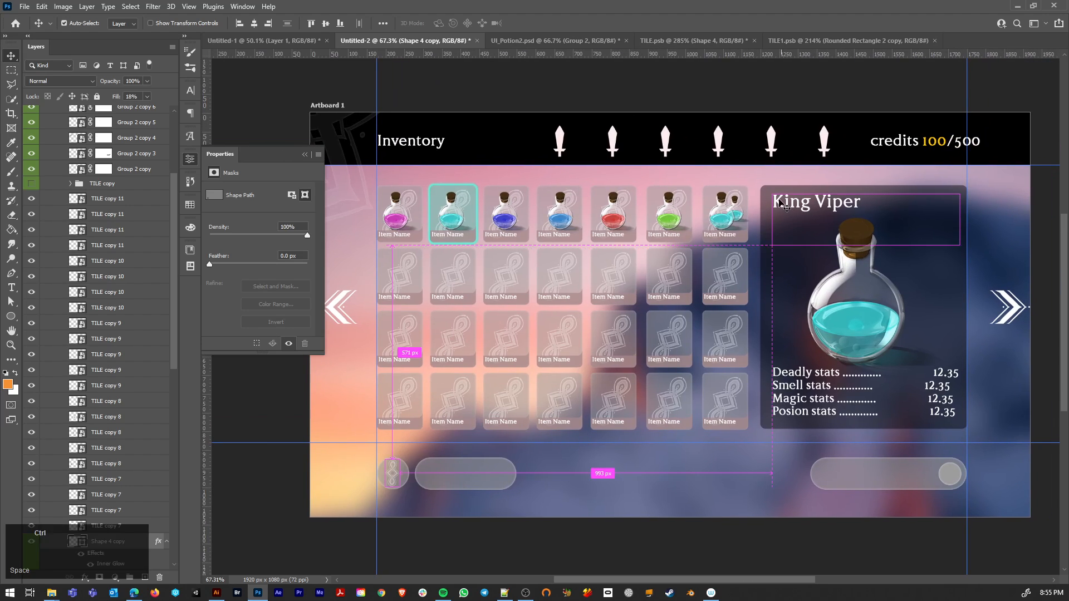
pyautogui.keyDown('ctrl'); pyautogui.click(791, 374); pyautogui.keyUp('ctrl')
pyautogui.scroll(-3, 145, 489)
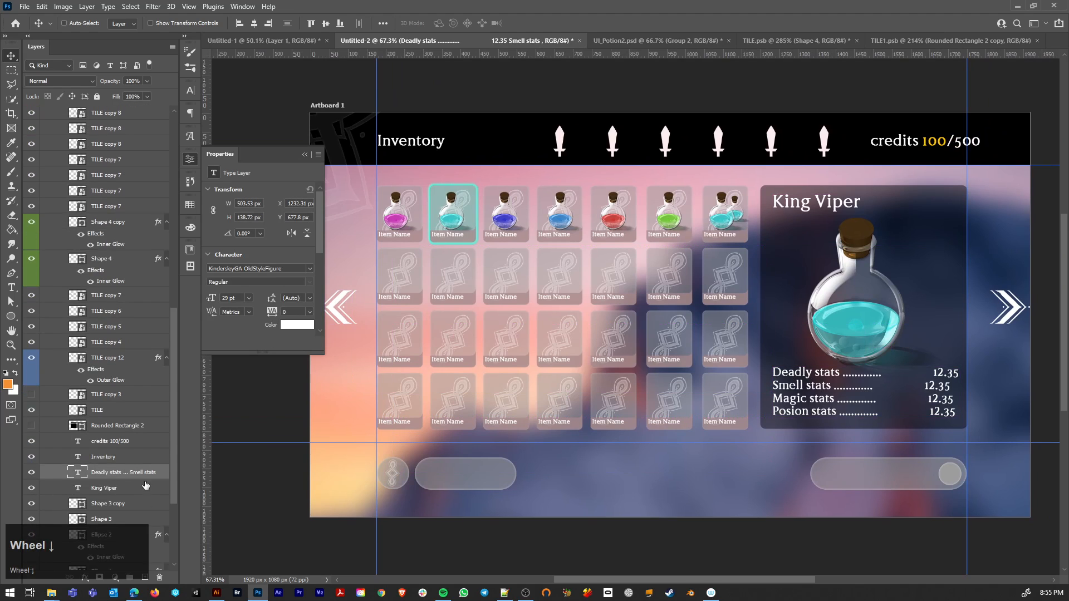
pyautogui.press('v')
pyautogui.press('2')
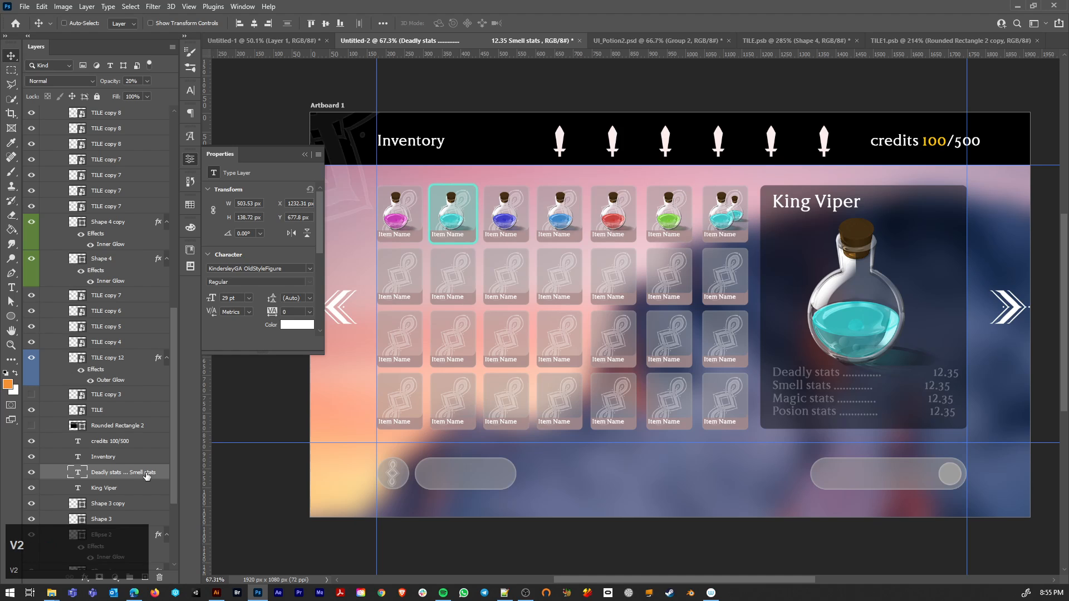
pyautogui.press('4')
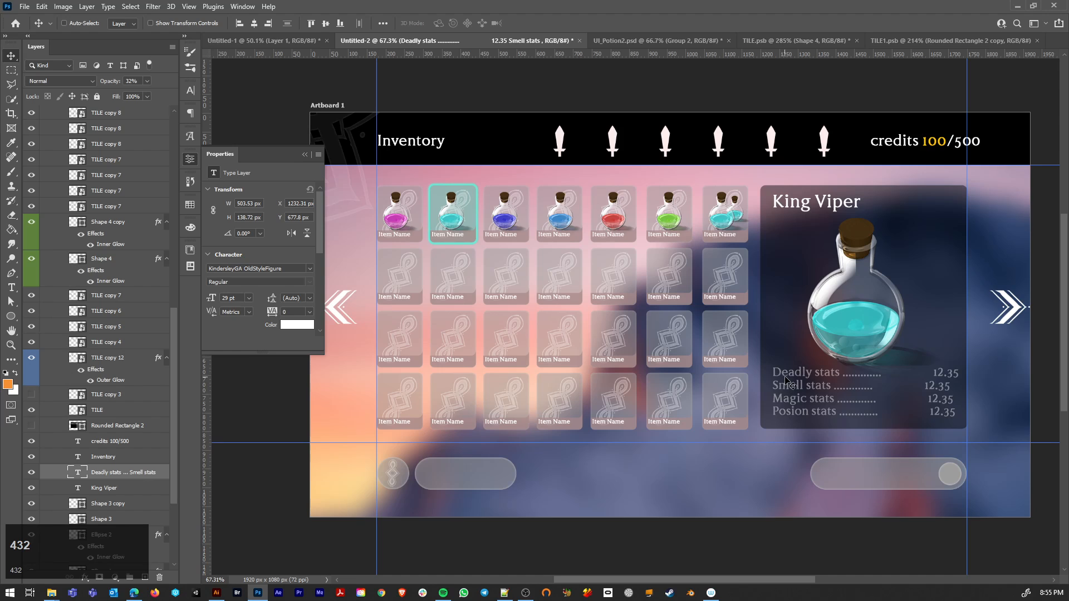
# Step: Add spaces before the 12.35 values in the Smell and Magic stats lines to align them with the value column
pyautogui.press('t')
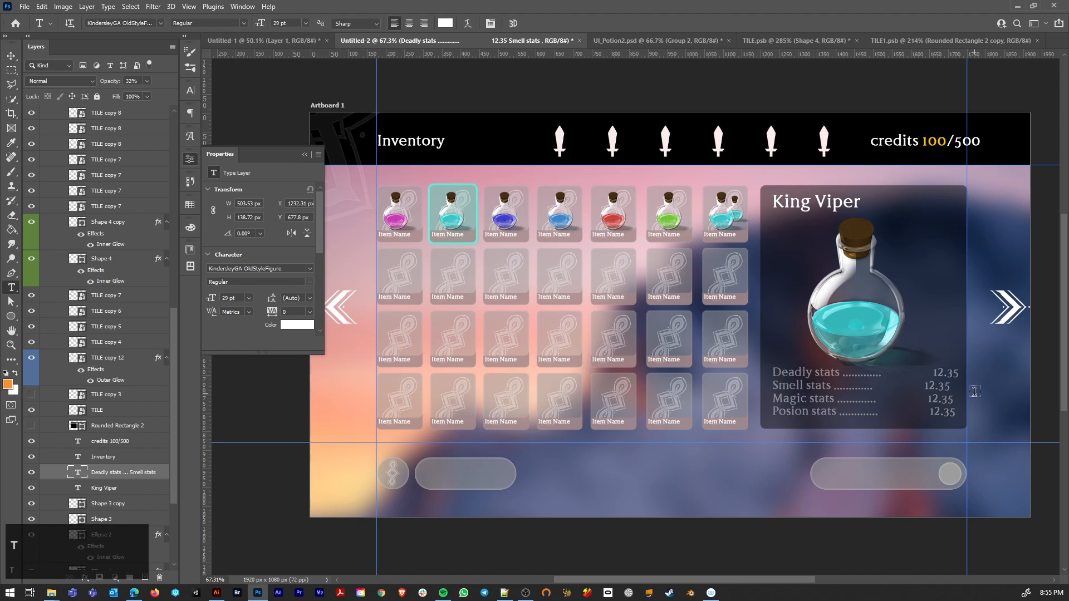
pyautogui.click(926, 386)
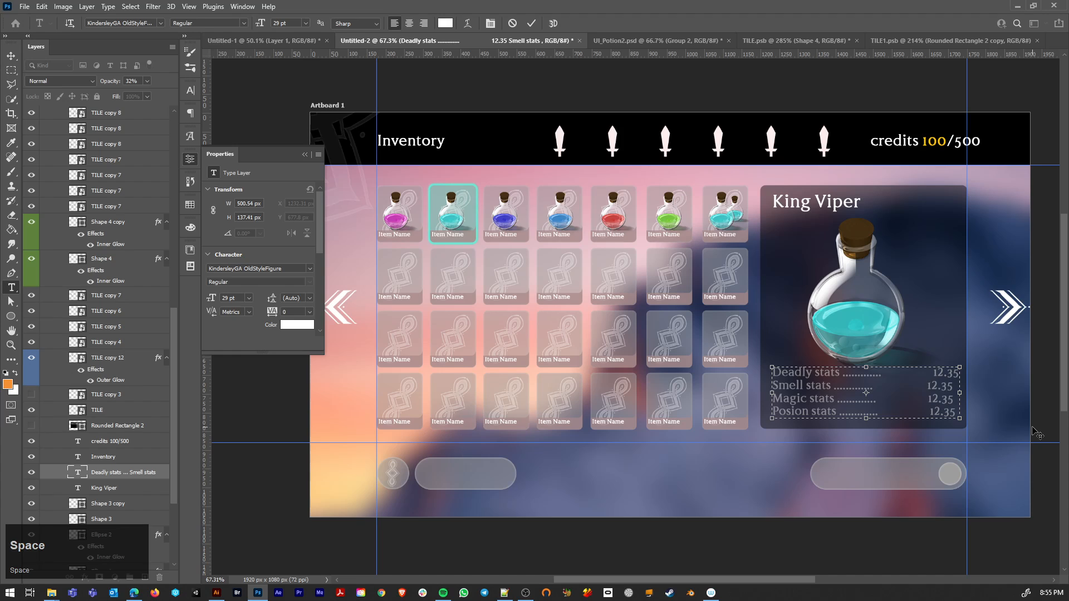
pyautogui.click(927, 399)
pyautogui.click(10, 57)
# Step: Duplicate the King Viper title onto the lower-right pill button and get the Type tool ready
pyautogui.click(104, 488)
pyautogui.moveTo(788, 241); pyautogui.dragTo(852, 479)
pyautogui.press('t')
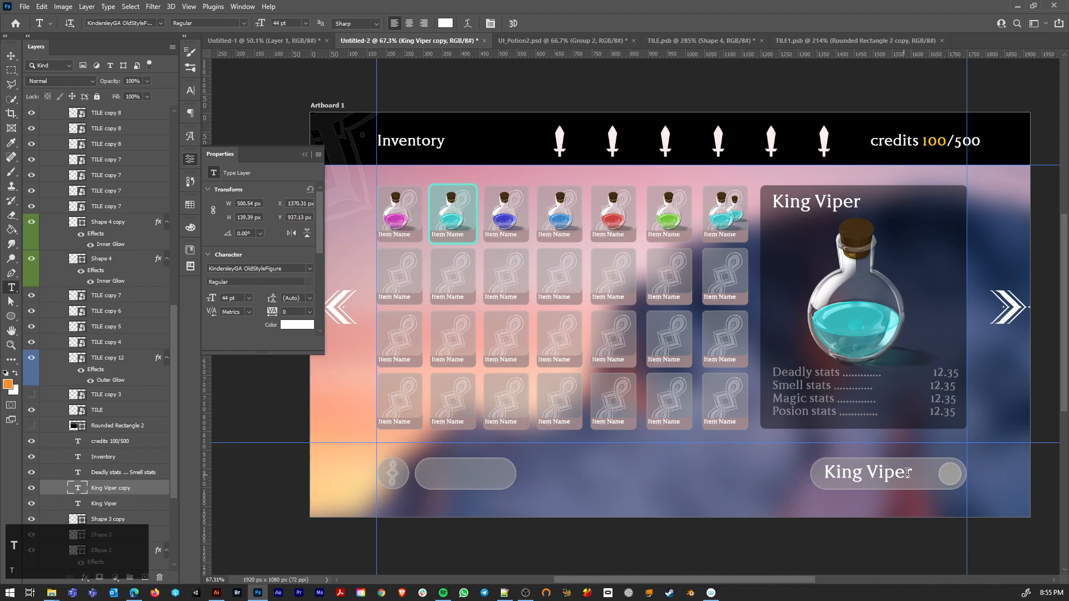
pyautogui.moveTo(916, 475); pyautogui.dragTo(782, 469)
pyautogui.hotkey('ctrl', 'z')
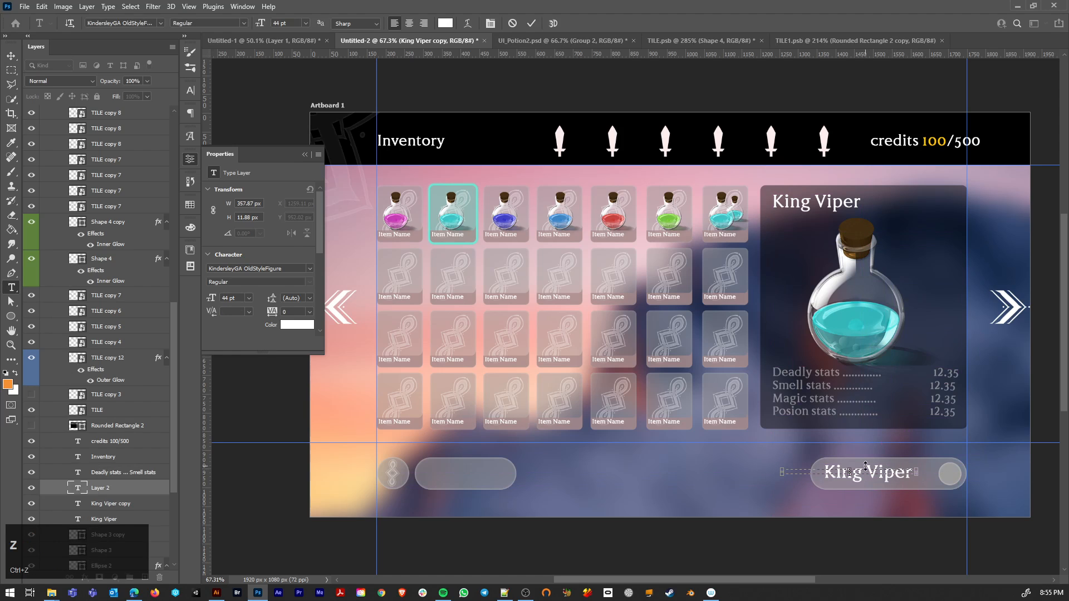
pyautogui.click(113, 493)
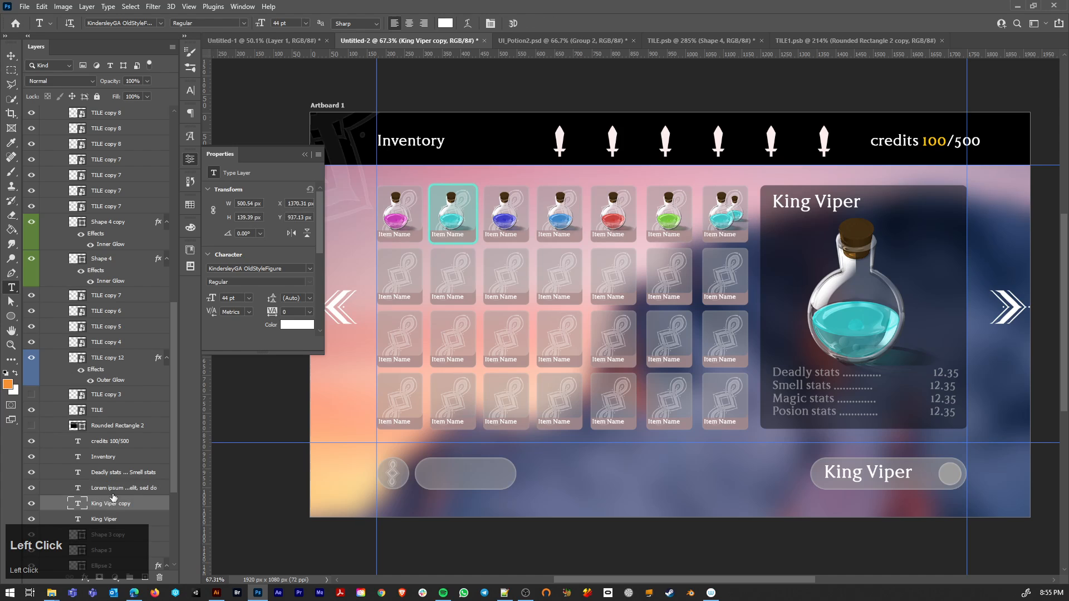
pyautogui.press('Delete')
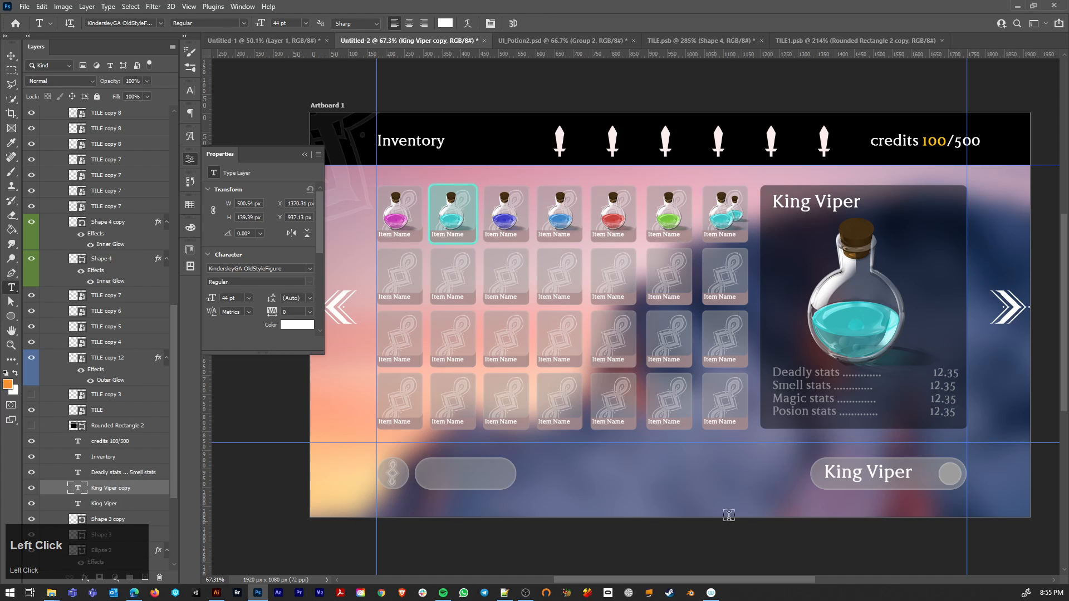
# Step: Change the duplicated title's text to "Advance" and shrink its text box to about 355 by 71 px
pyautogui.tripleClick(900, 471)
pyautogui.press('shift')
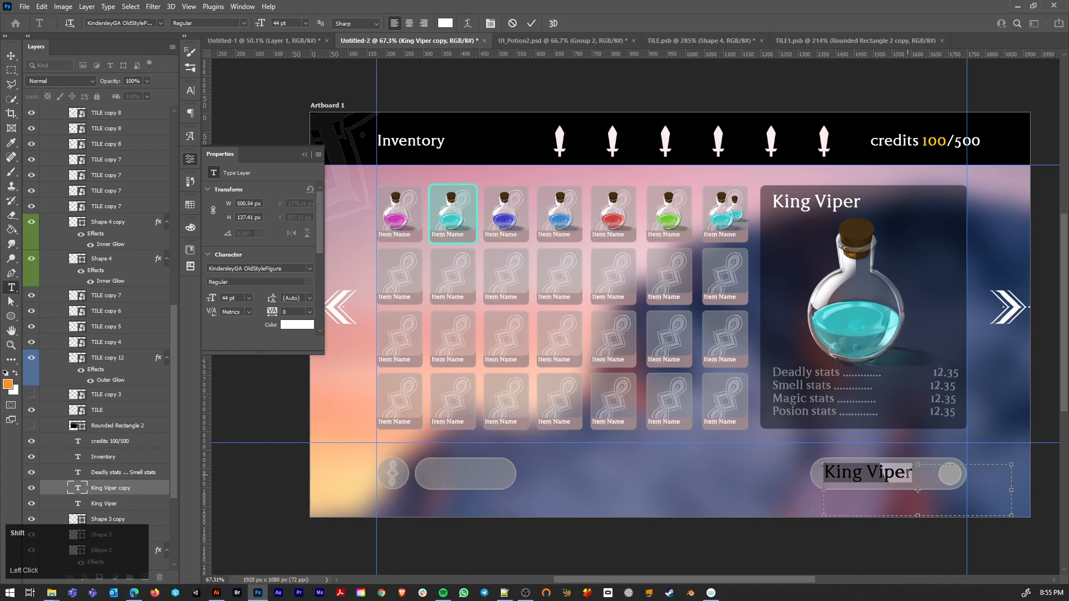
pyautogui.write('Ada')
pyautogui.press('BackSpace')
pyautogui.write('vance')
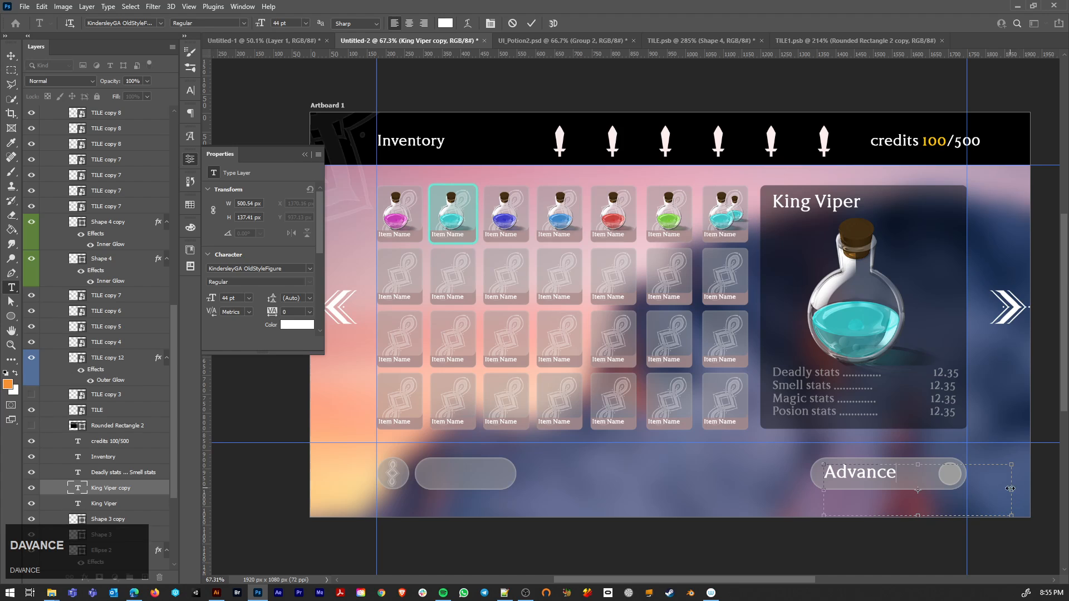
pyautogui.moveTo(1012, 490); pyautogui.dragTo(958, 492)
pyautogui.moveTo(890, 516); pyautogui.dragTo(891, 490)
pyautogui.click(11, 56)
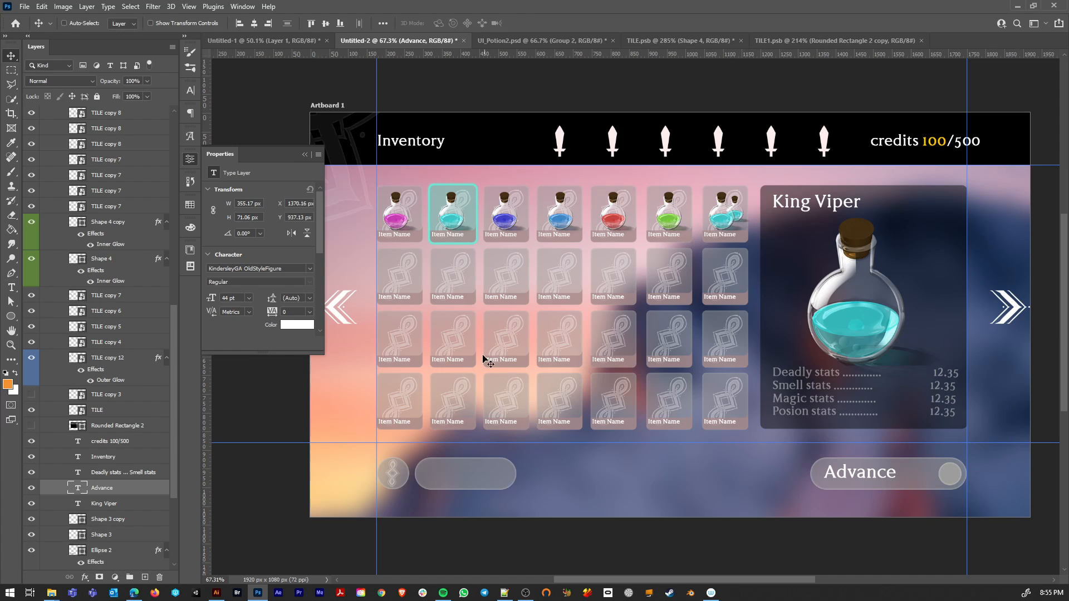
# Step: Preview the inventory design in full-screen mode with the guides and rulers hidden
pyautogui.click(278, 393)
pyautogui.press('f')
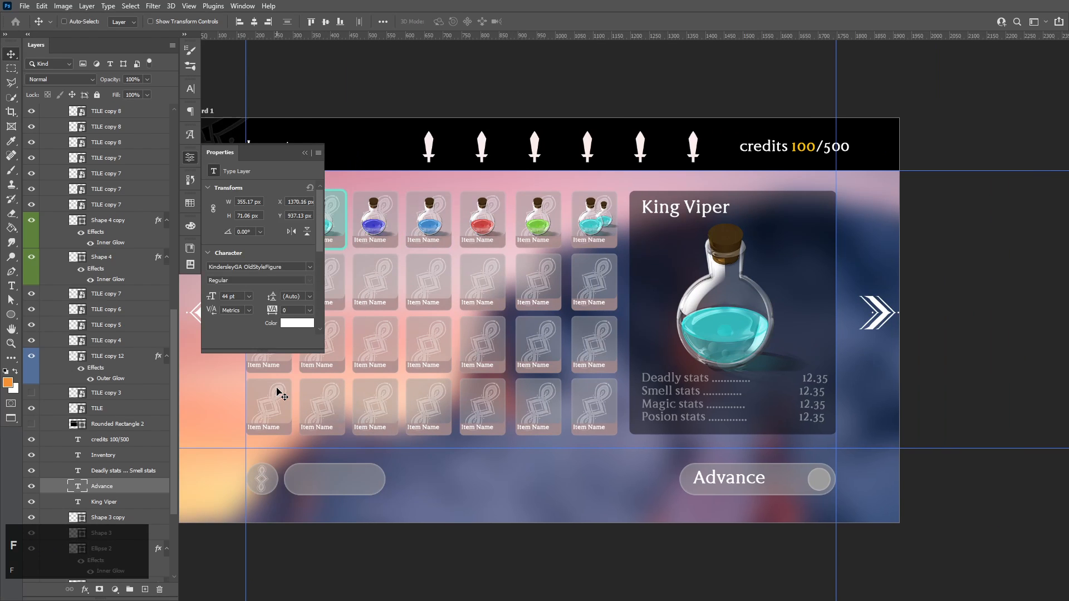
pyautogui.hotkey('ctrl', ';')
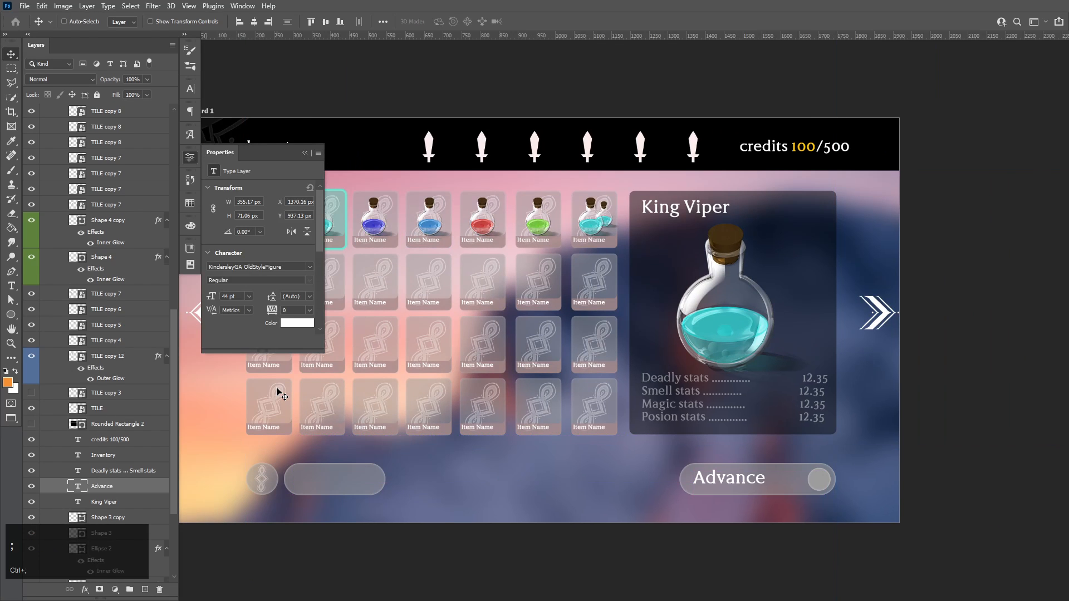
pyautogui.press('f')
pyautogui.scroll(1, 131, 310)
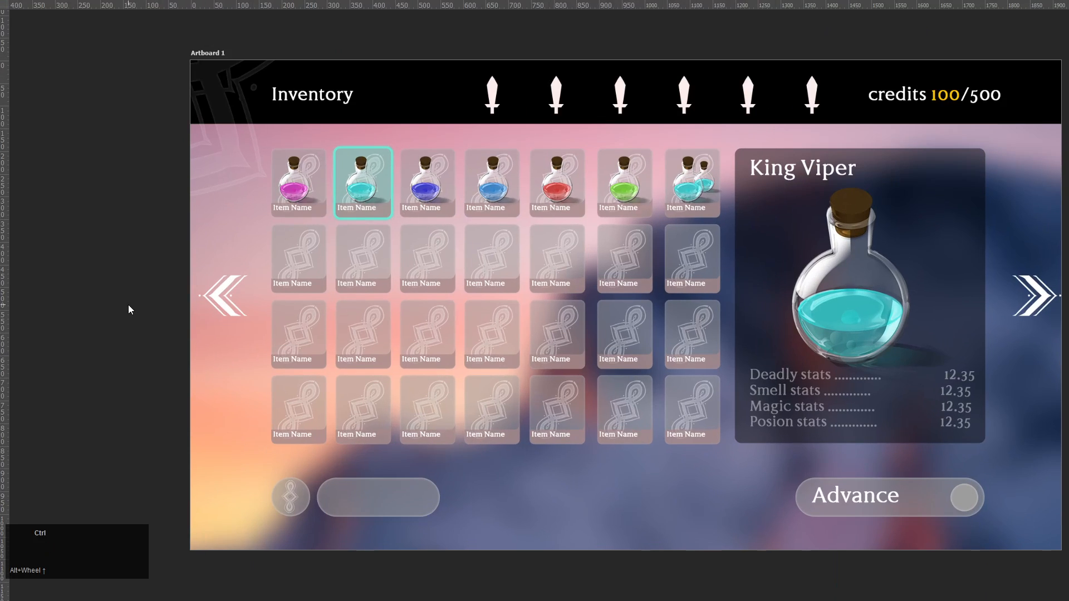
pyautogui.hotkey('ctrl', 'r')
pyautogui.click(123, 307)
pyautogui.hotkey('ctrl', 'r')
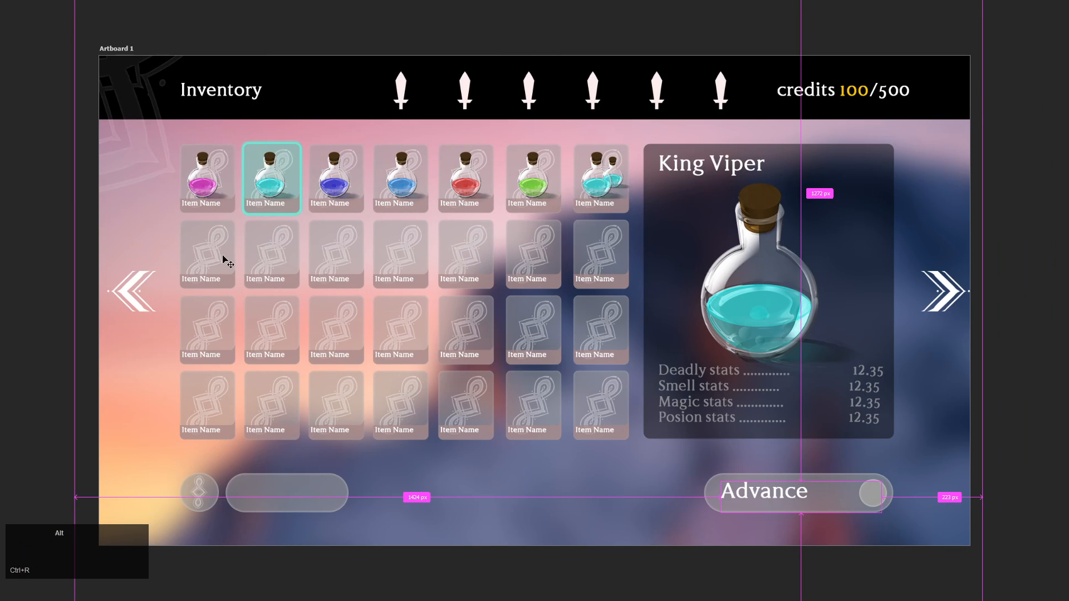
# Step: Select the black header bar and set its opacity to 30%
pyautogui.scroll(1, 95, 262)
pyautogui.moveTo(514, 240); pyautogui.dragTo(477, 241)
pyautogui.scroll(1, 550, 295)
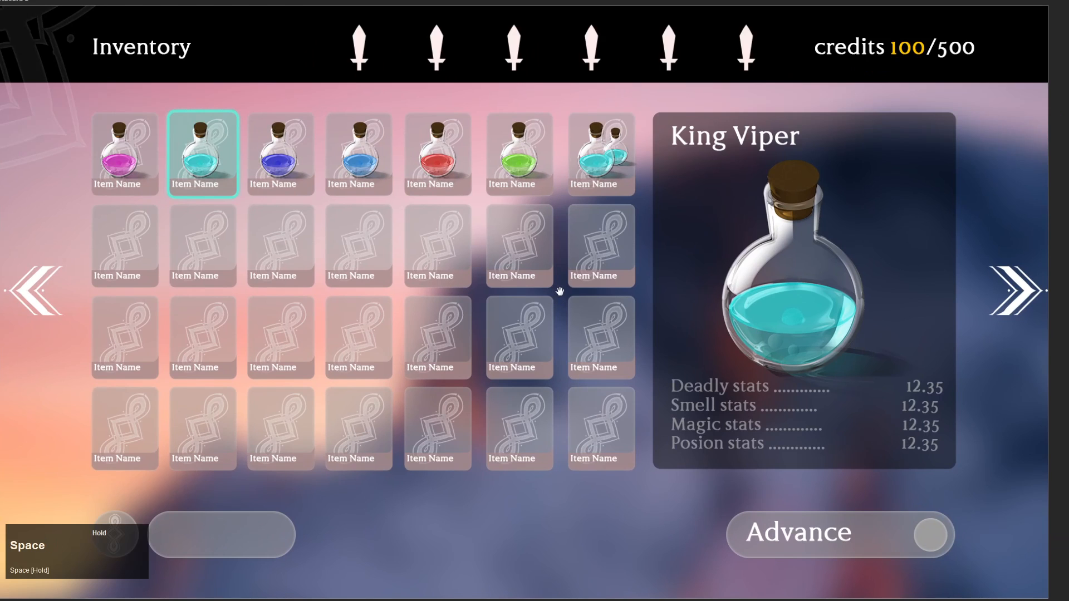
pyautogui.moveTo(494, 291)
pyautogui.mouseDown()
pyautogui.moveTo(521, 291)
pyautogui.moveTo(506, 288)
pyautogui.mouseUp()
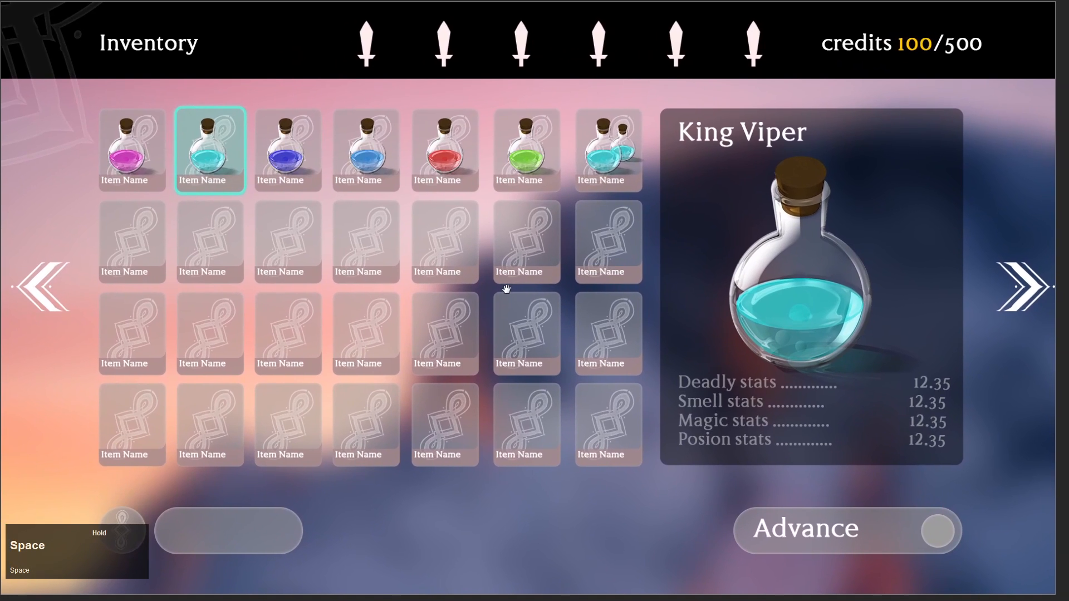
pyautogui.keyDown('ctrl'); pyautogui.click(132, 77); pyautogui.keyUp('ctrl')
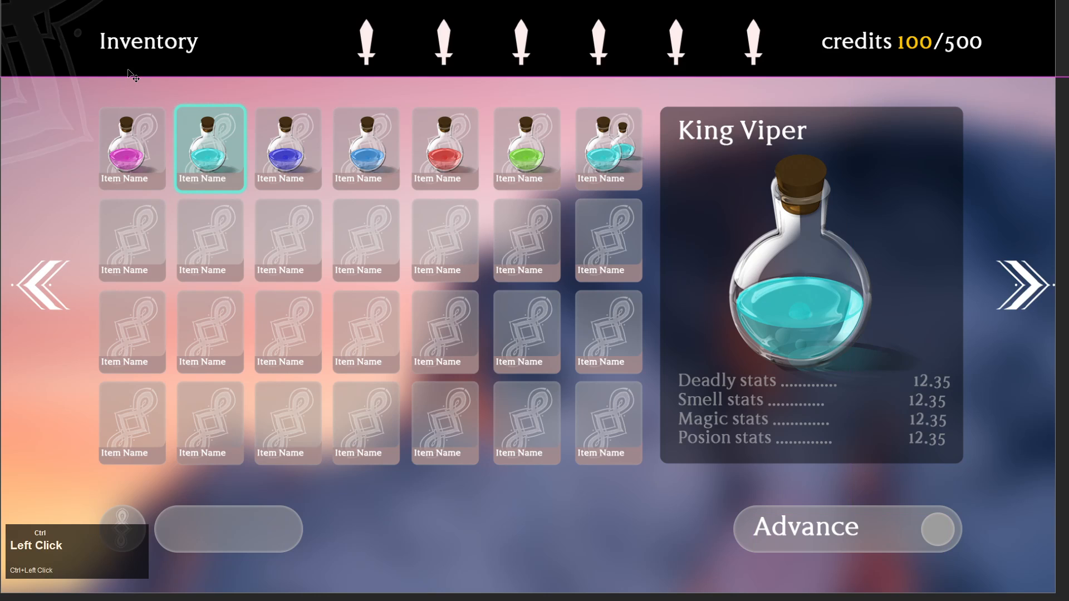
pyautogui.press('3')
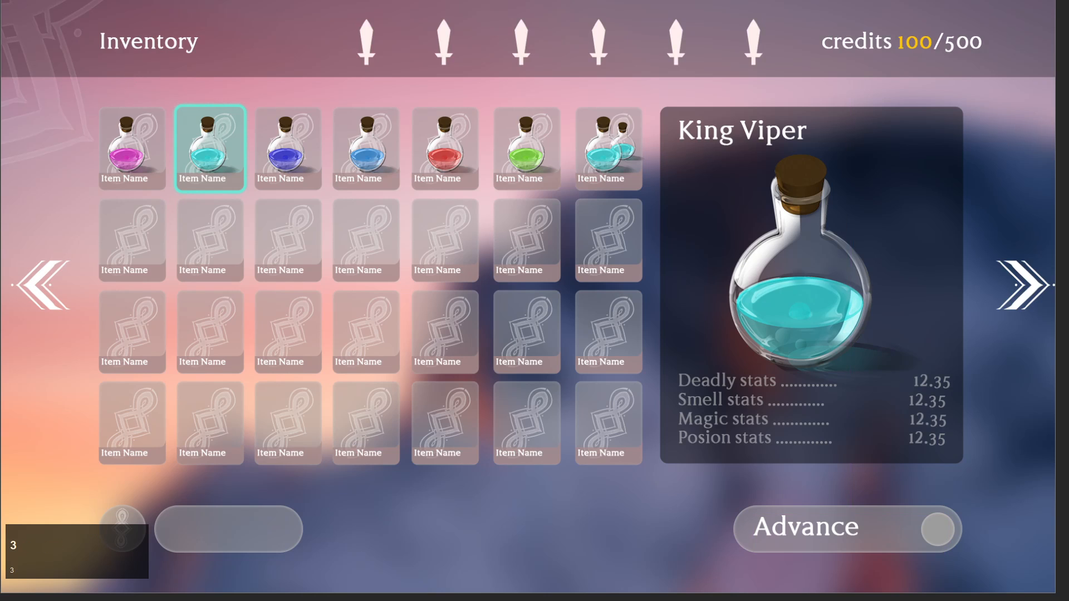